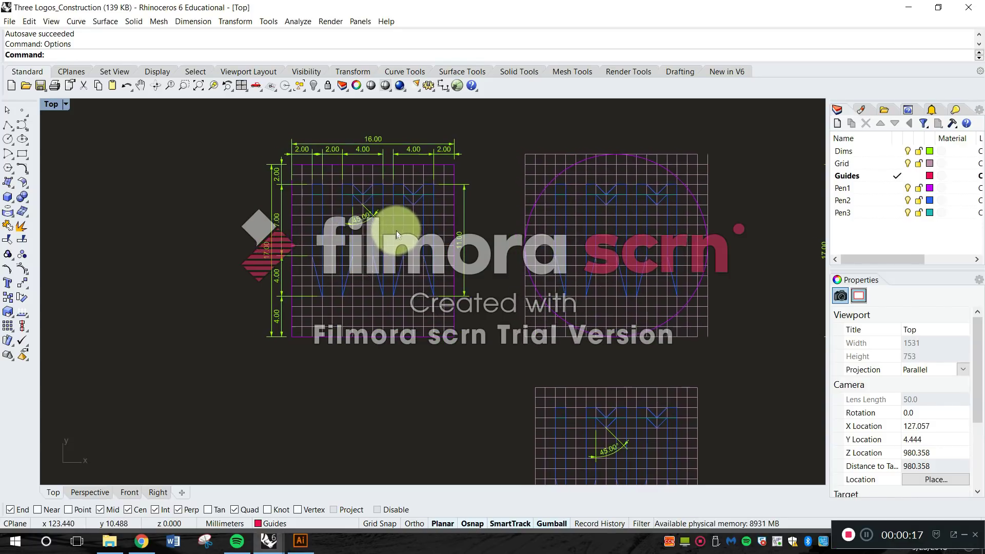
Examine the dimensioned square logo construction and the neighbouring logo grids in the Top view.
right_drag(205, 236, 543, 245)
scroll(533, 247, down, 8)
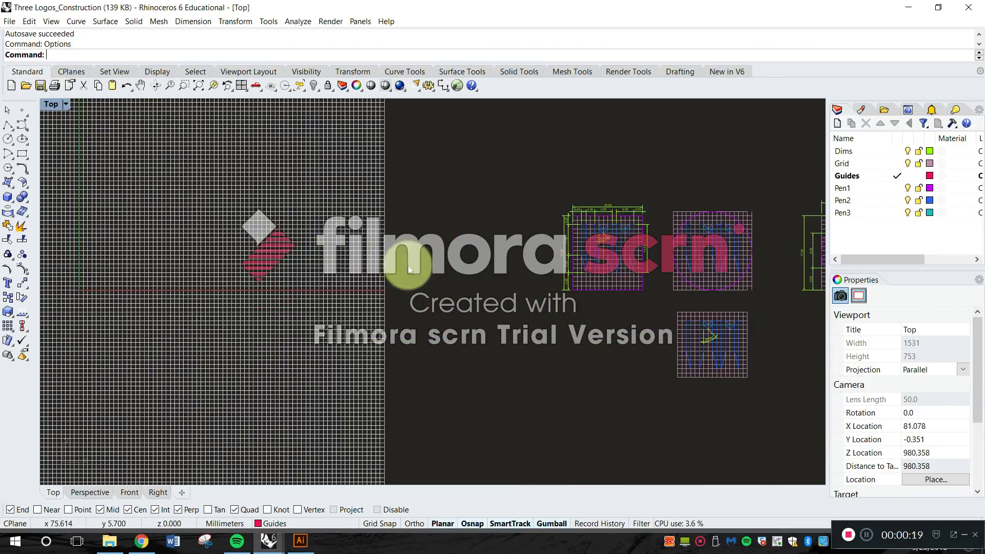
scroll(487, 285, up, 3)
right_drag(588, 264, 436, 301)
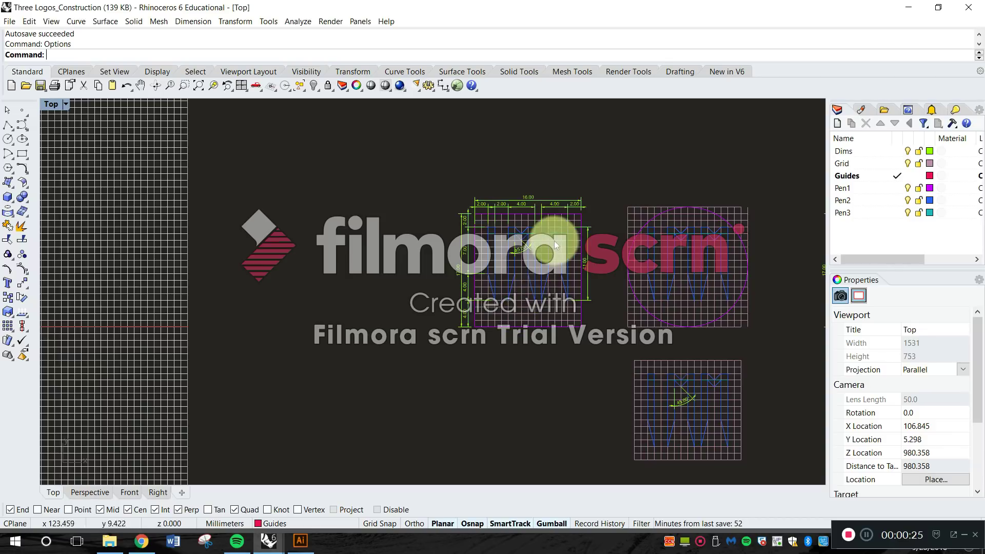
scroll(565, 249, up, 6)
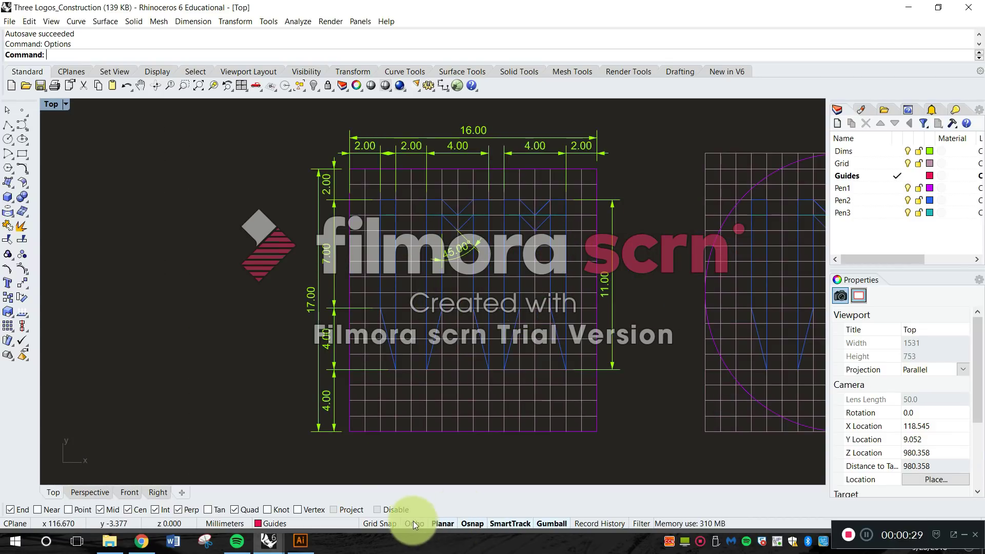
right_drag(535, 312, 476, 305)
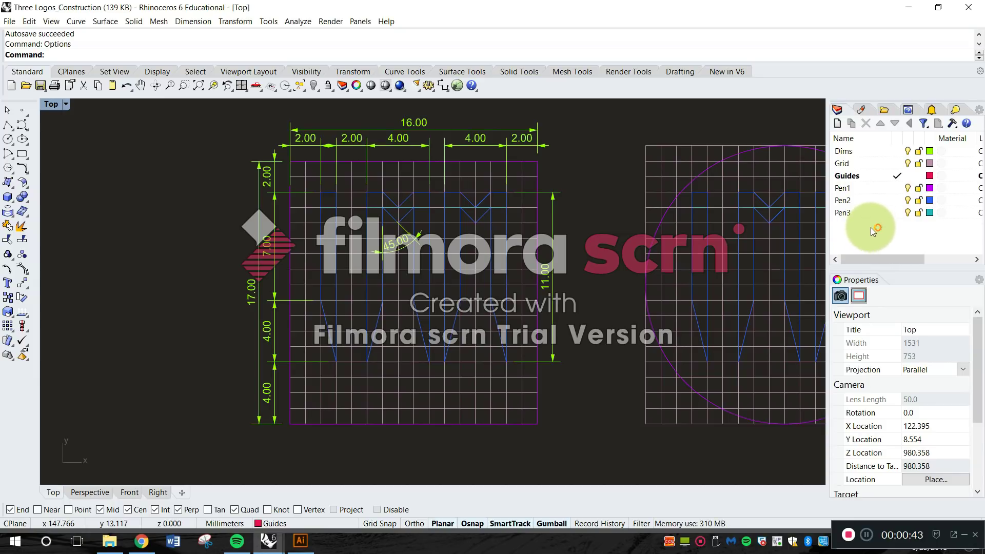
click(850, 150)
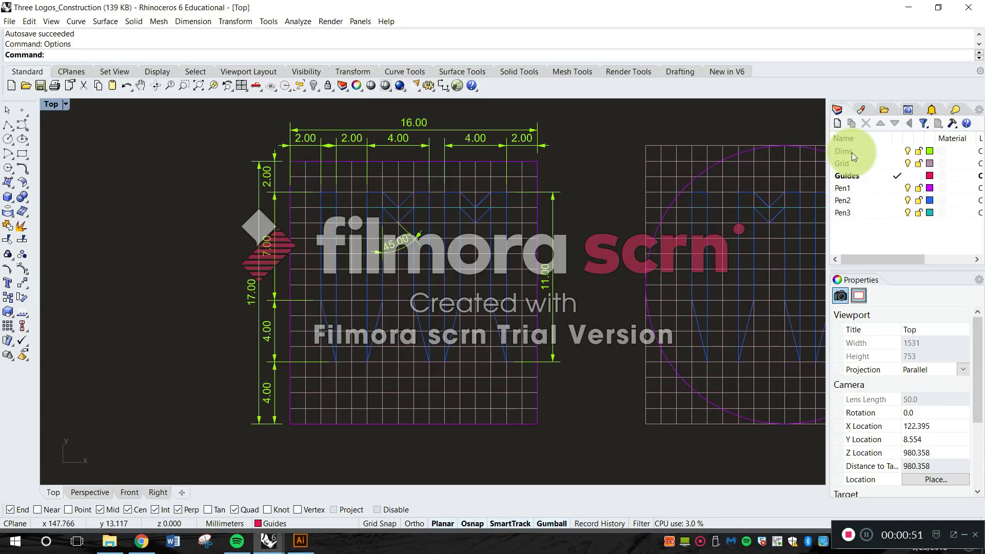
Add two sublayers directly under the Grid layer, deleting the extra sublayer nested inside the first one.
click(850, 164)
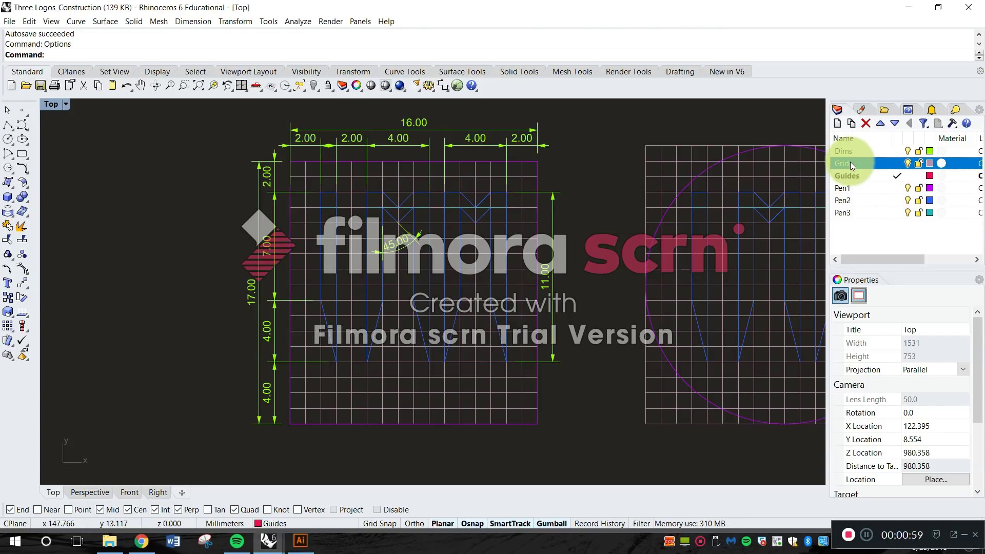
mouse_move(748, 192)
right_down()
mouse_move(683, 187)
mouse_move(838, 203)
right_up()
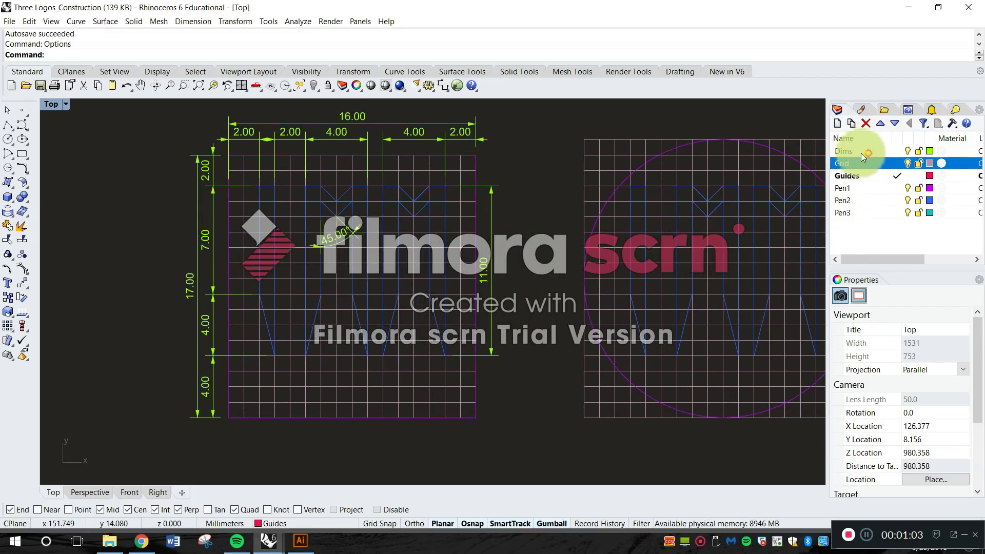
click(854, 123)
click(855, 124)
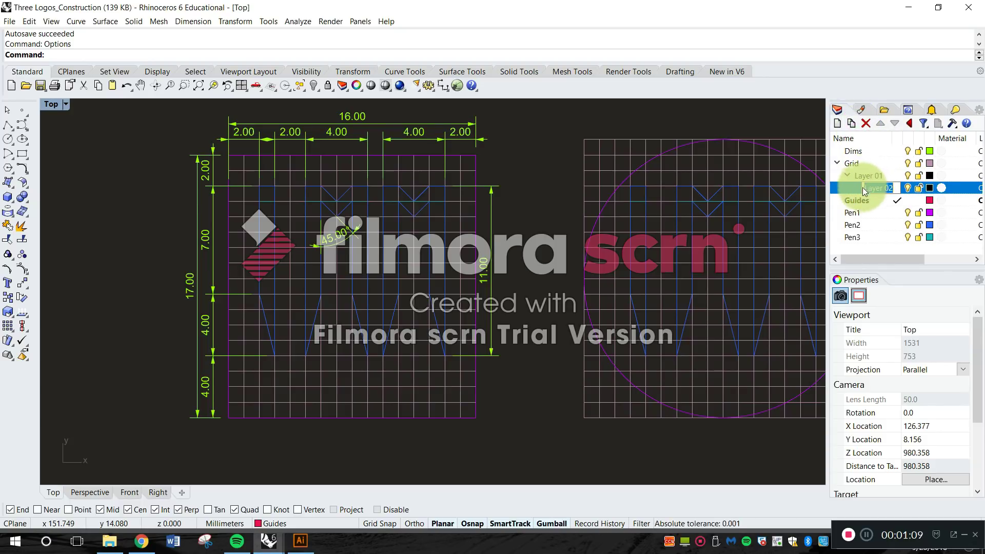
click(876, 173)
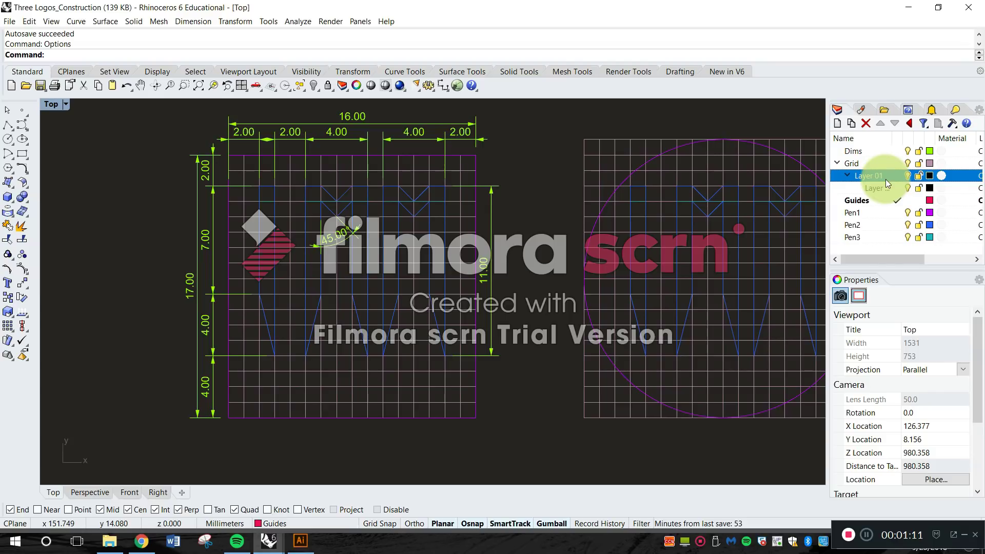
click(884, 187)
key(Delete)
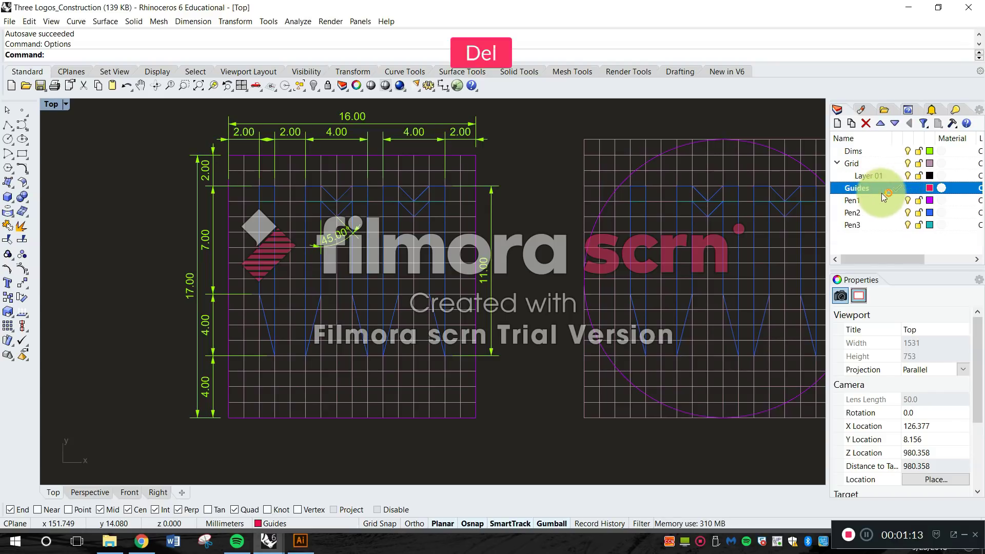
click(859, 164)
click(852, 123)
Rename the first sublayer of the Grid layer as MJR.
click(858, 163)
double_click(872, 177)
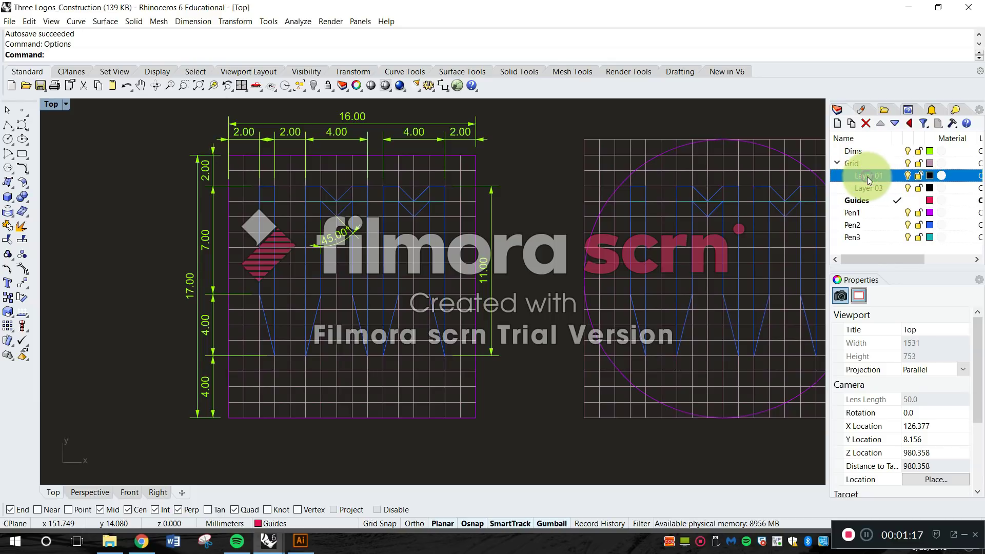
key(Caps_Lock)
text(M)
key(Caps_Lock)
text(JR)
key(Return)
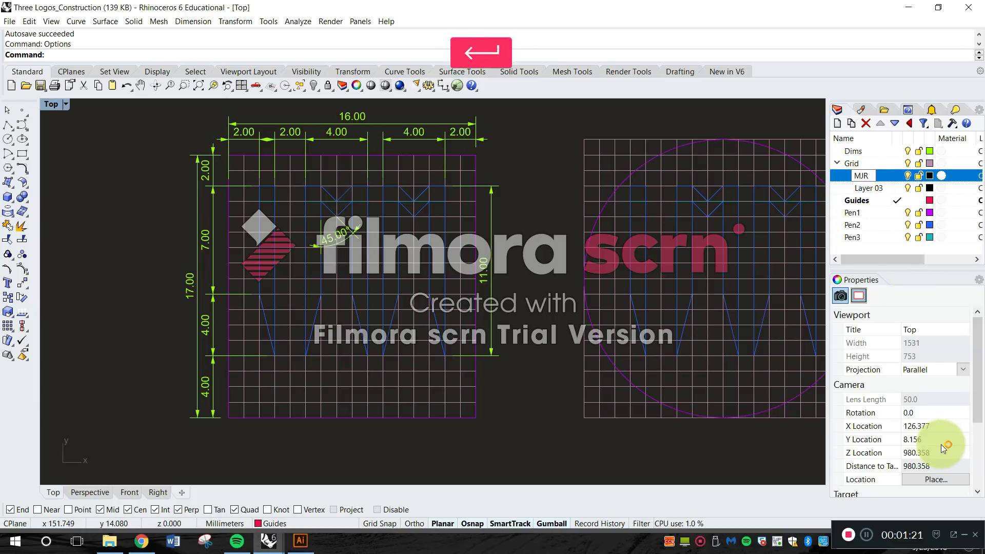
Rename the second sublayer of the Grid layer as MNR.
click(875, 188)
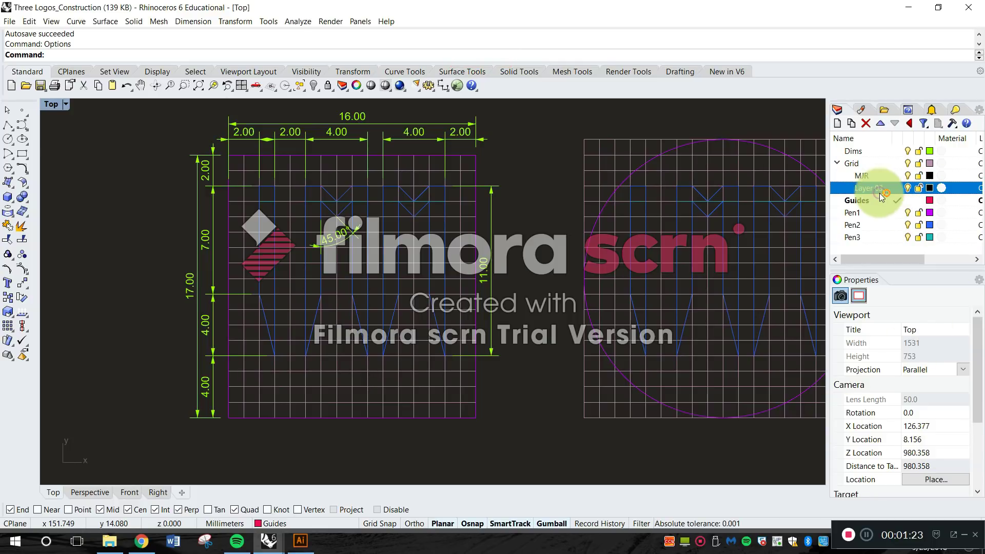
click(876, 188)
text(MNR)
key(Return)
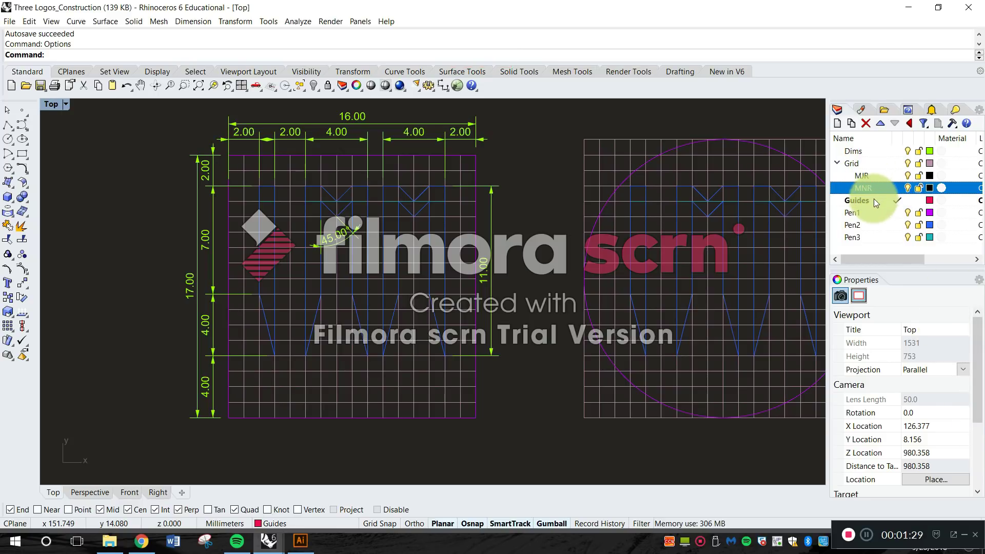
Examine the vertical guide line on the Guides layer in the rightmost circular logo construction.
click(858, 202)
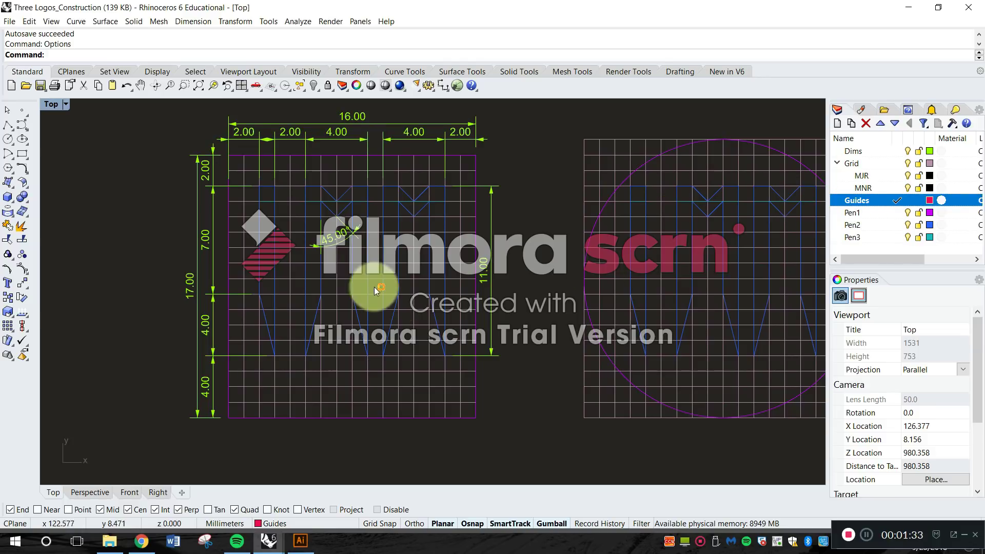
scroll(536, 214, down, 4)
scroll(664, 214, up, 8)
scroll(675, 193, up, 2)
click(673, 155)
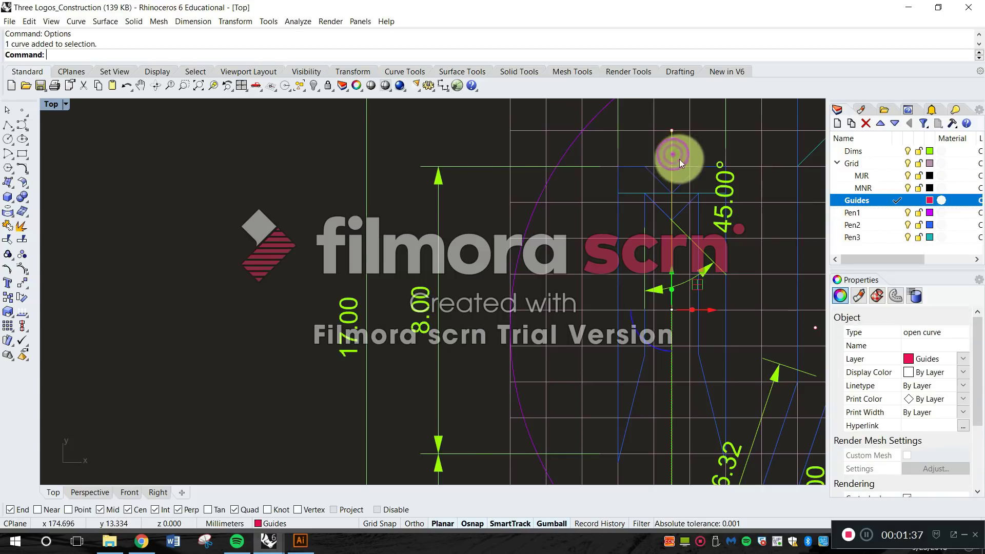
click(707, 150)
right_drag(722, 232, 517, 180)
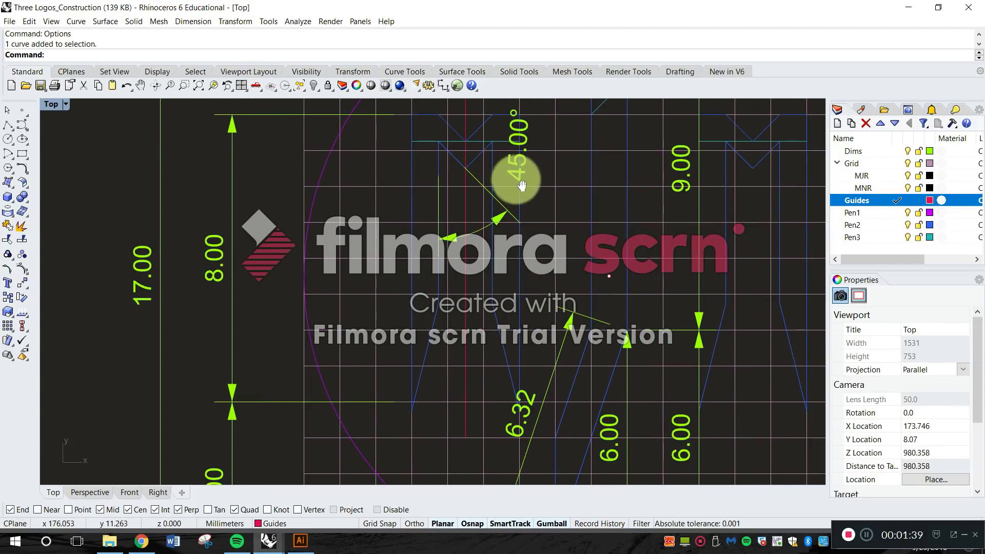
scroll(552, 204, down, 10)
mouse_move(651, 254)
right_down()
mouse_move(588, 239)
mouse_move(663, 246)
right_up()
right_drag(493, 216, 644, 220)
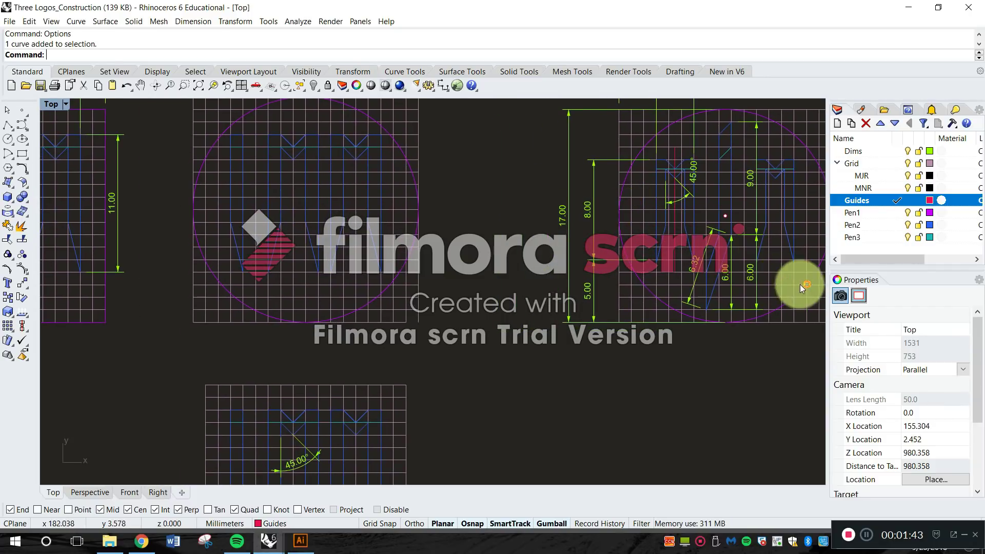
Review the pen layers against all the logo constructions, with the Grid layer's sublayers collapsed.
click(858, 230)
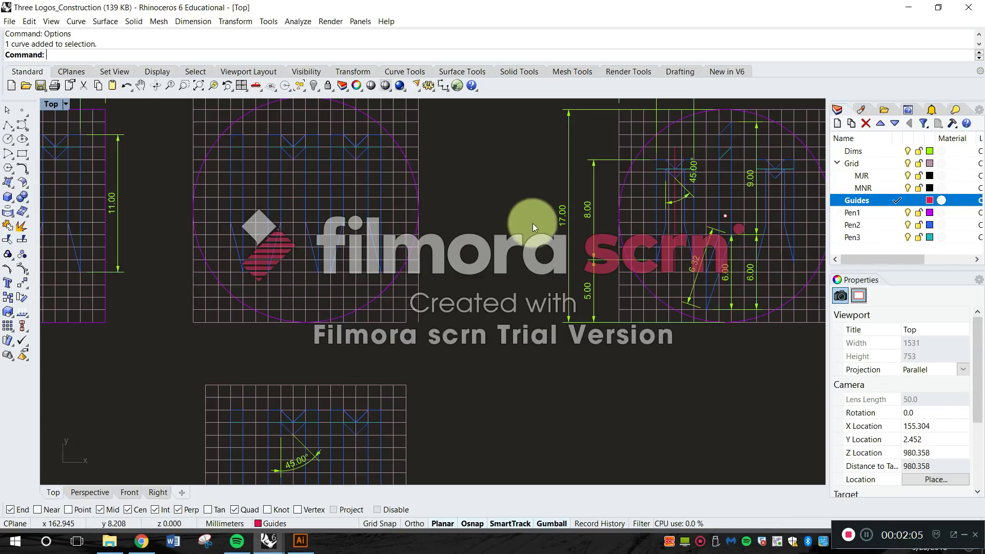
scroll(532, 223, down, 3)
mouse_move(510, 239)
right_down()
mouse_move(547, 224)
mouse_move(536, 234)
mouse_move(526, 220)
mouse_move(507, 278)
mouse_move(484, 251)
mouse_move(500, 247)
right_up()
scroll(593, 284, up, 8)
scroll(564, 263, down, 8)
click(836, 164)
click(869, 234)
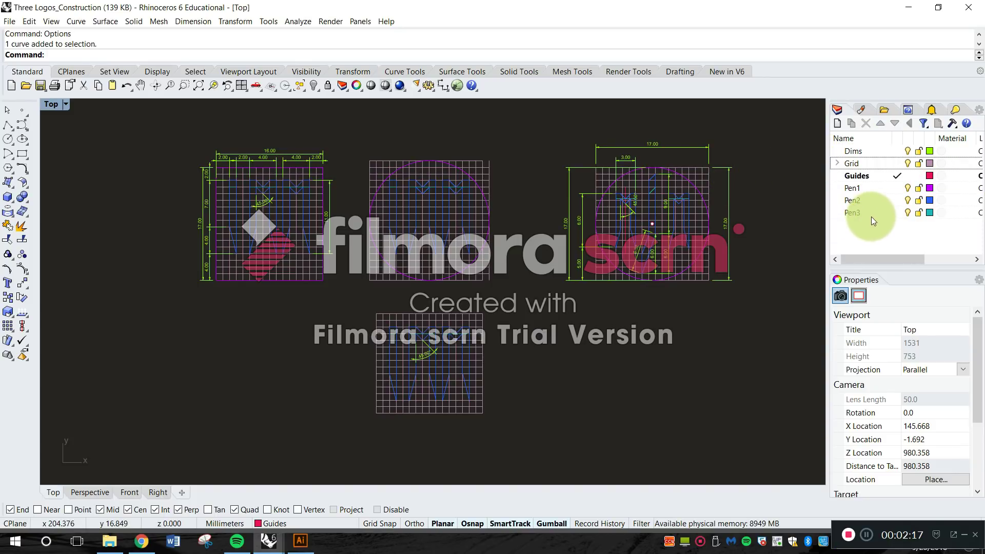
click(868, 190)
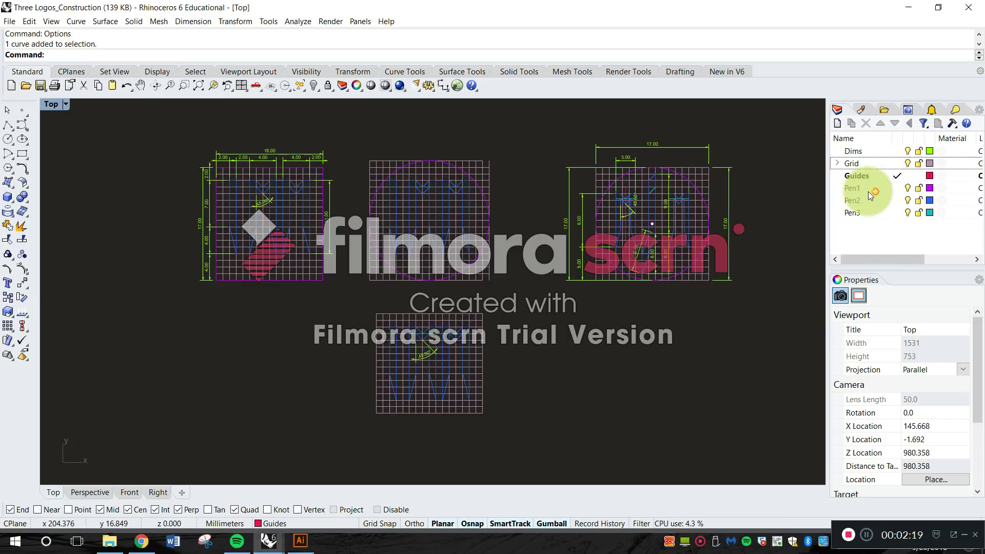
right_drag(609, 229, 610, 237)
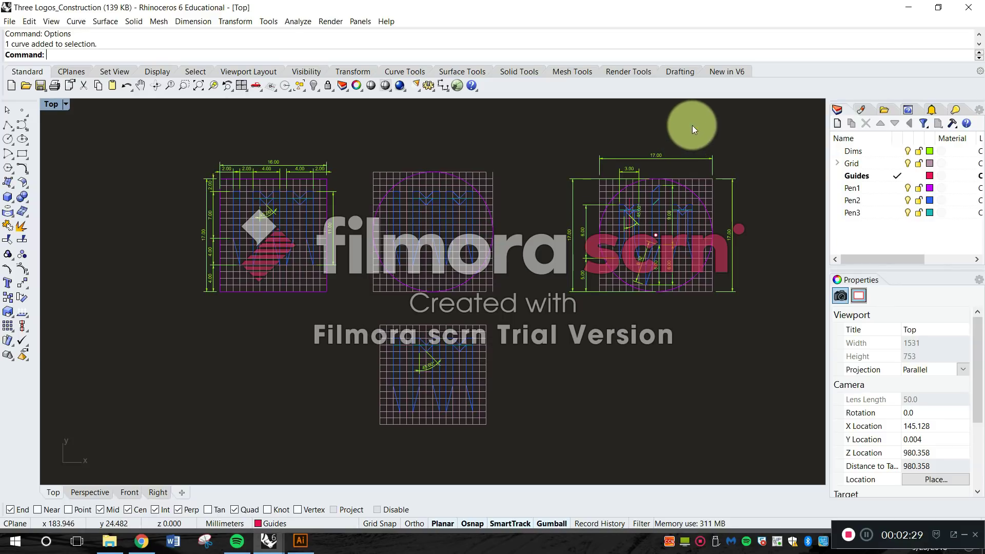
right_drag(501, 201, 451, 242)
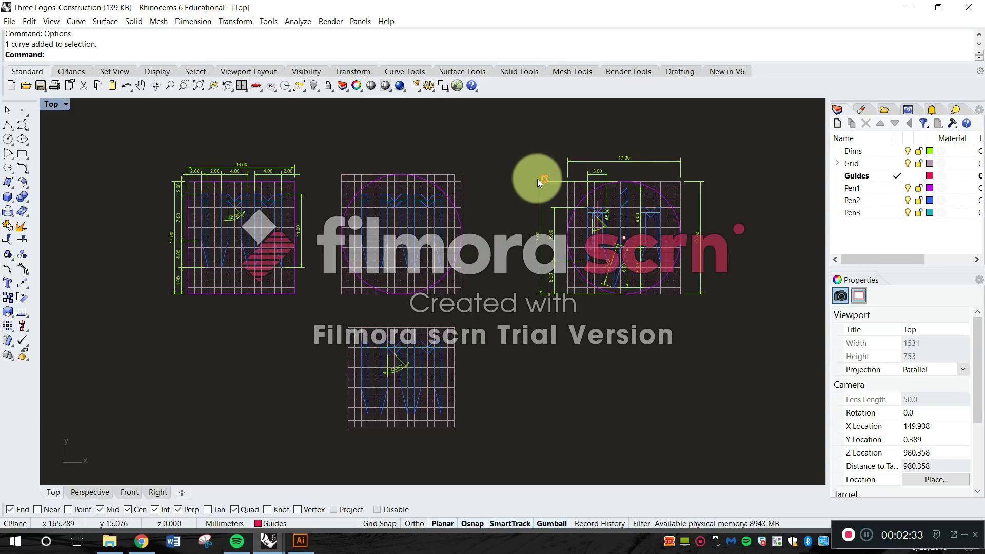
right_drag(498, 214, 503, 191)
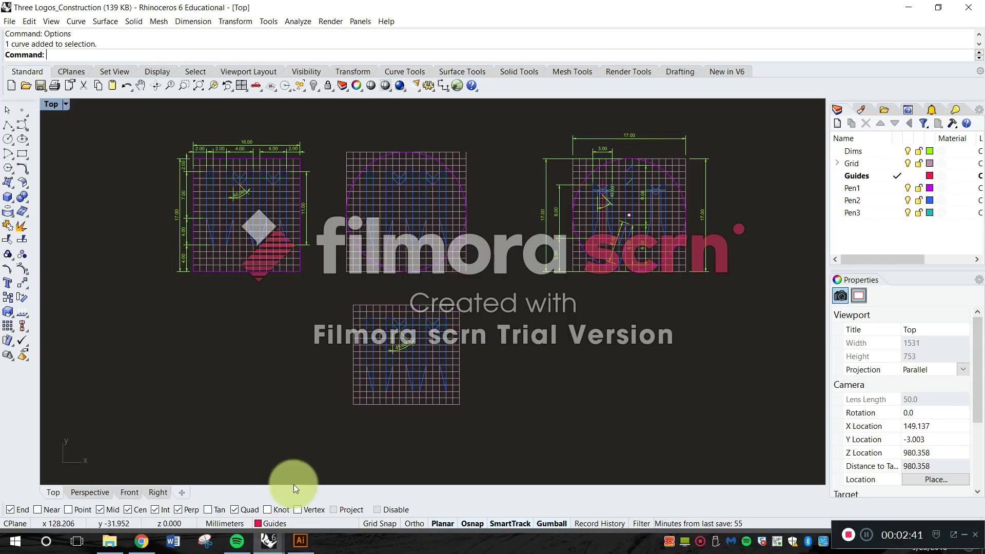
Switch to the open Rhino file Digital Logos_JM and bring its red logo drawings into view.
mouse_move(268, 539)
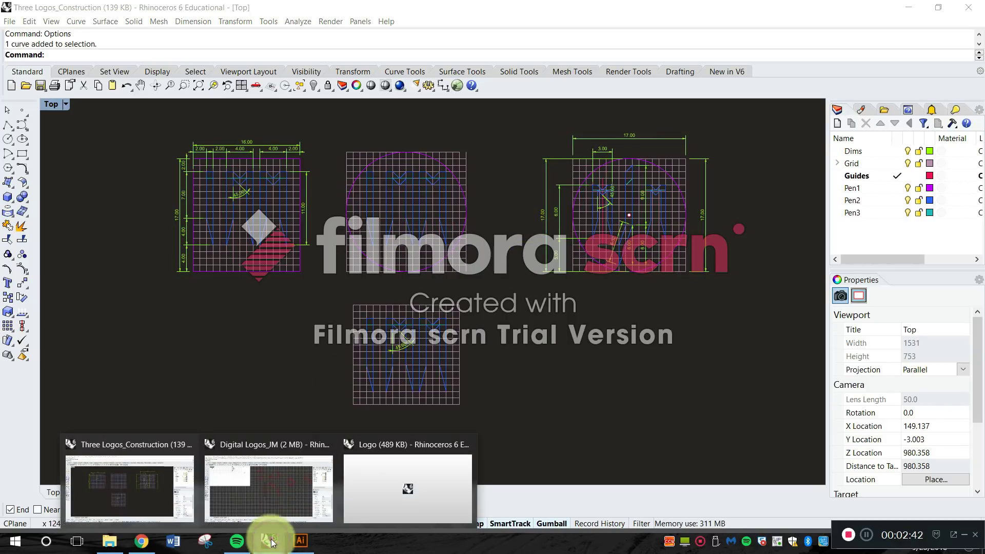
click(276, 501)
right_drag(546, 309, 431, 370)
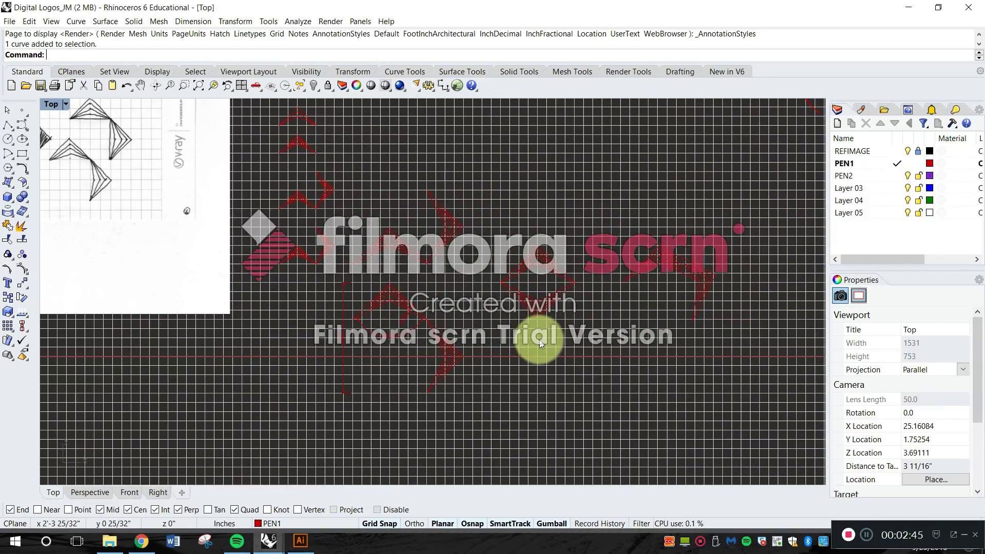
scroll(547, 337, down, 2)
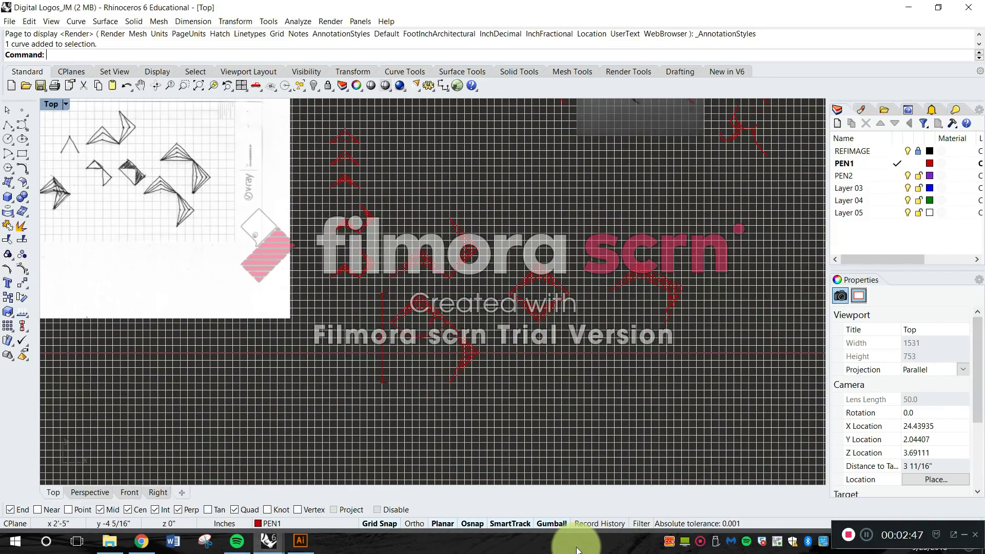
Open the Shaded display mode settings in Rhino Options.
text(Options)
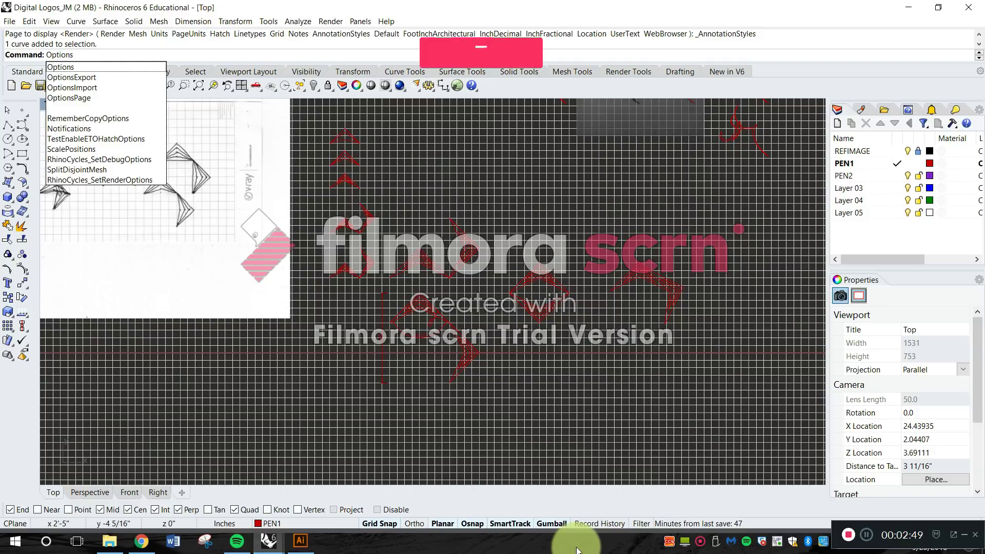
key(Return)
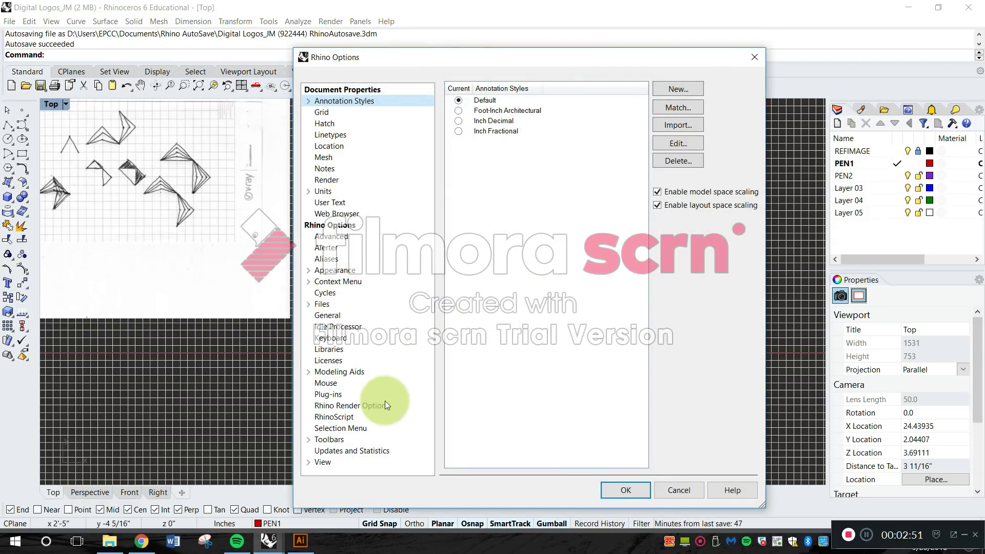
click(323, 462)
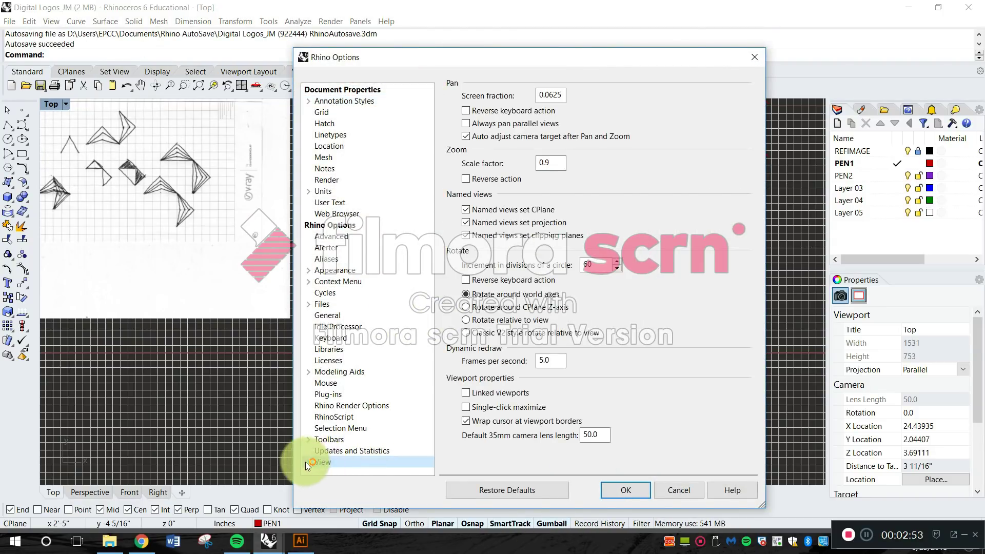
click(307, 462)
click(341, 453)
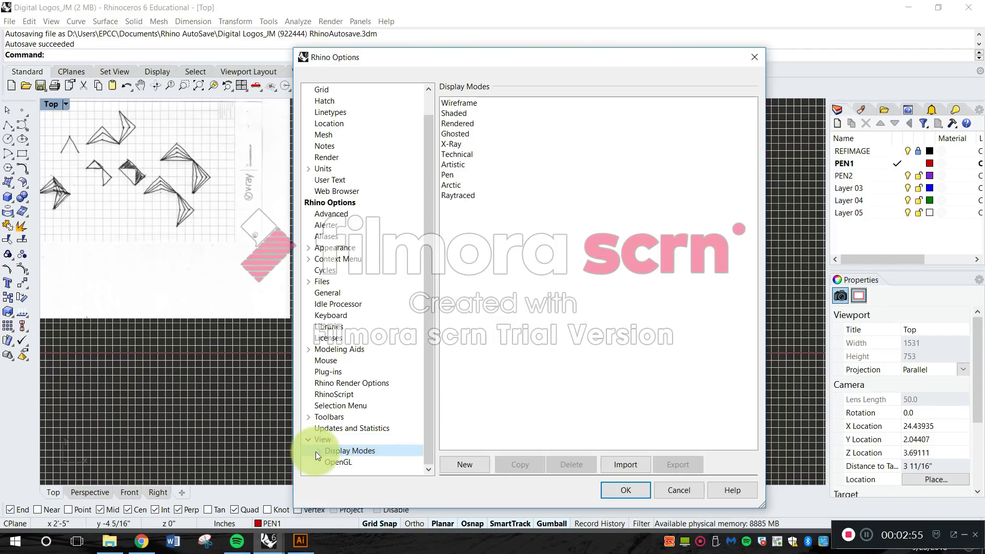
click(318, 451)
click(348, 372)
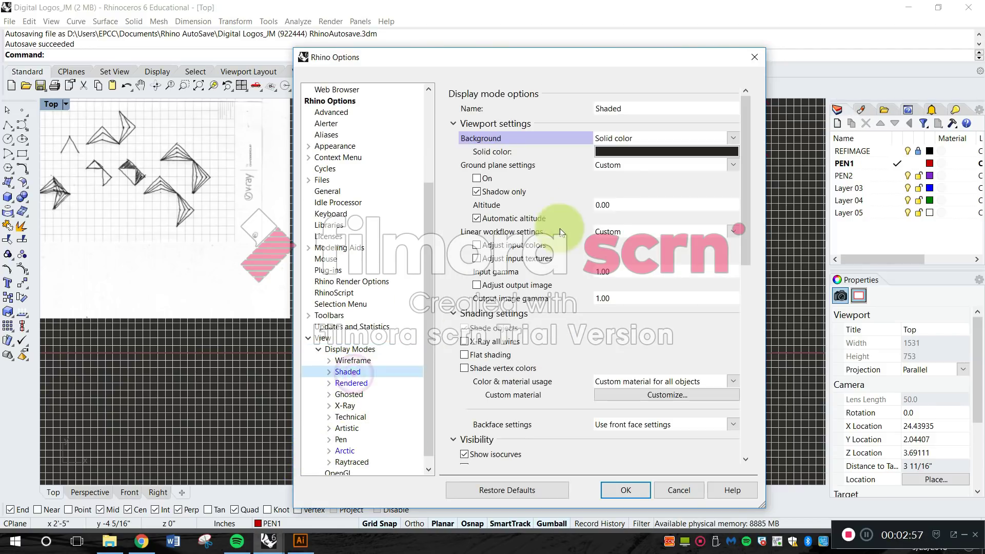
Set the Shaded display mode's solid background color to White and apply the options.
click(618, 152)
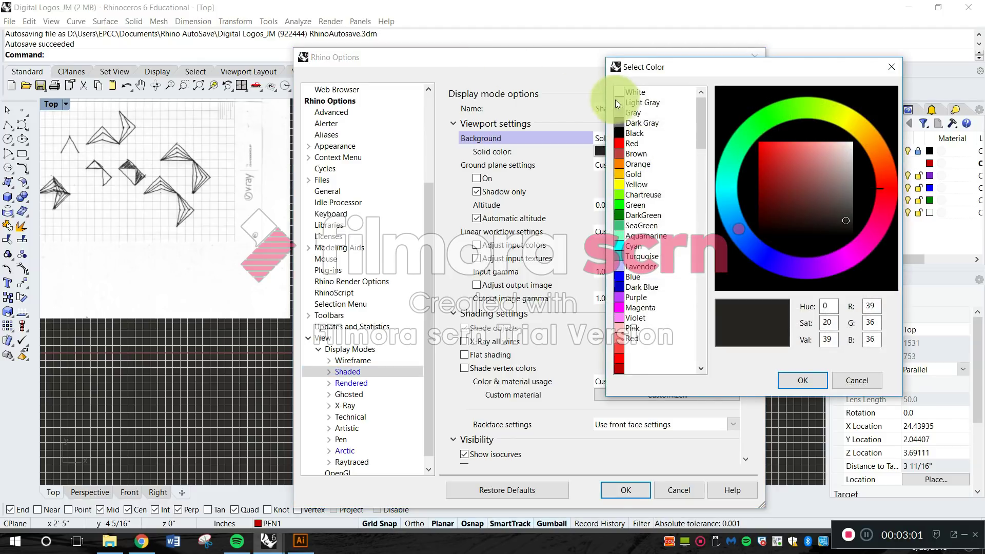
click(620, 93)
click(802, 380)
click(632, 491)
right_drag(678, 321, 593, 330)
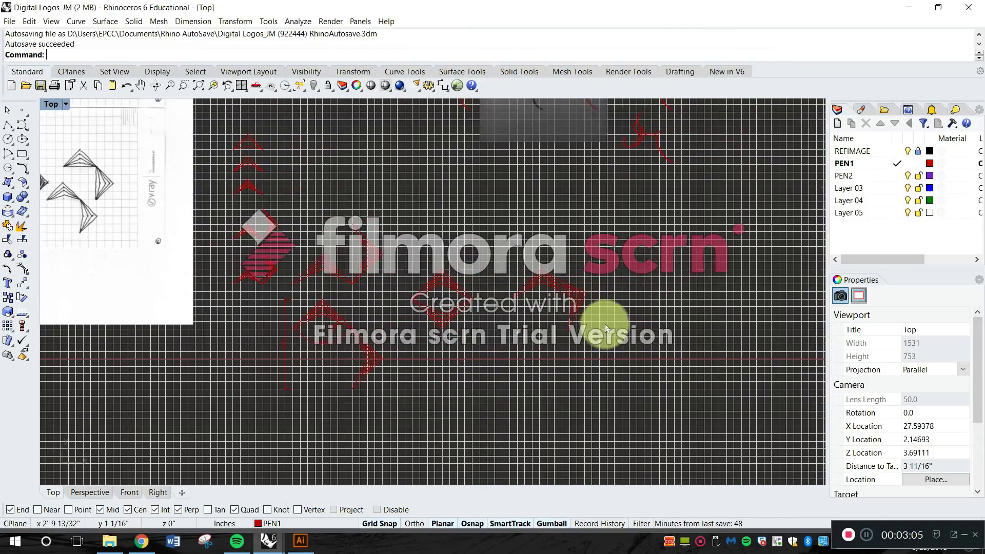
right_drag(628, 288, 565, 298)
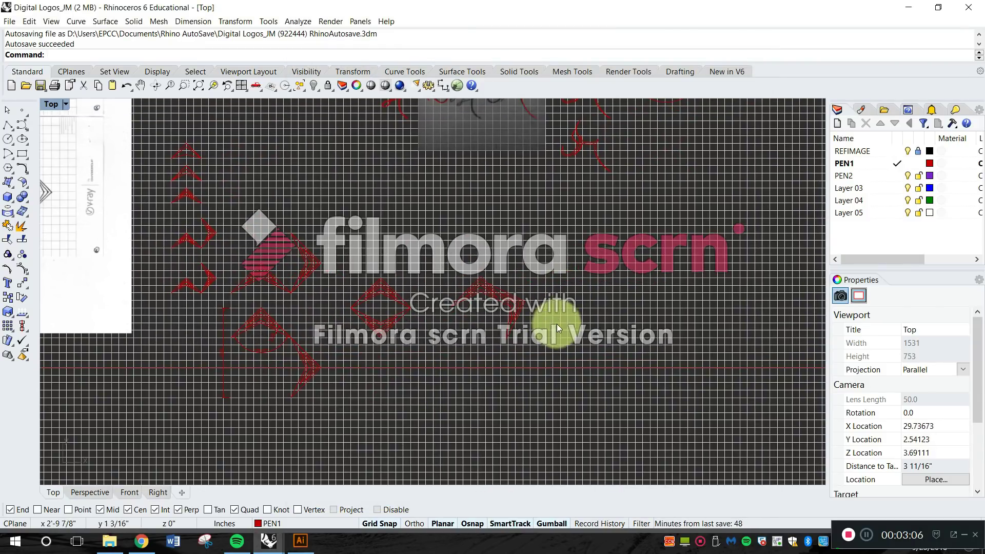
Reopen the Shaded display mode options and reapply White as the solid background color.
right_click(435, 394)
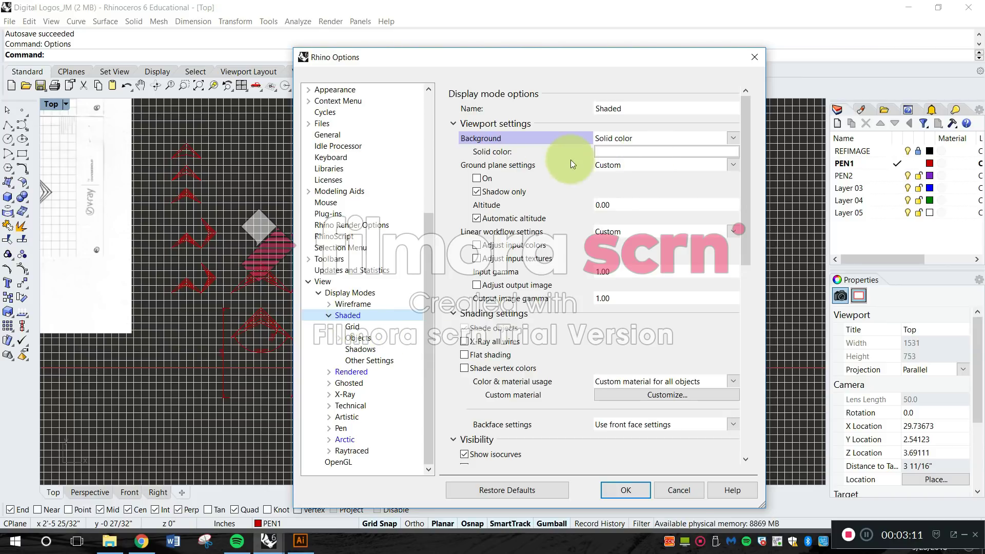
click(614, 151)
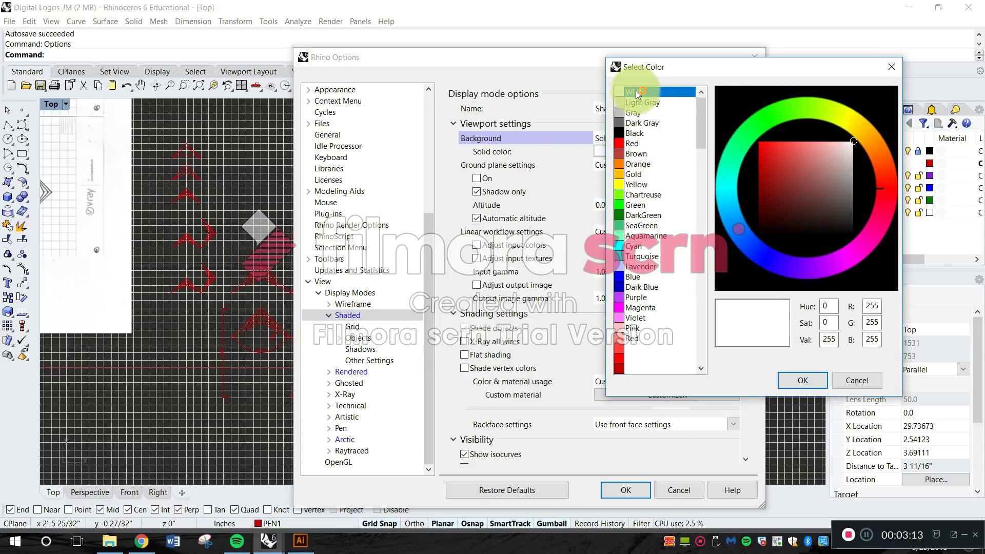
click(795, 380)
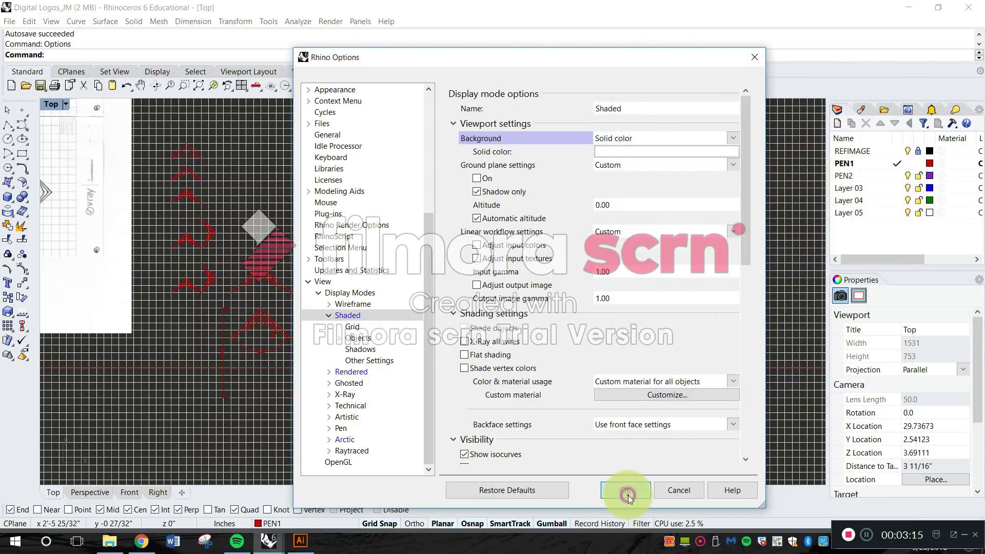
click(628, 494)
scroll(632, 325, down, 5)
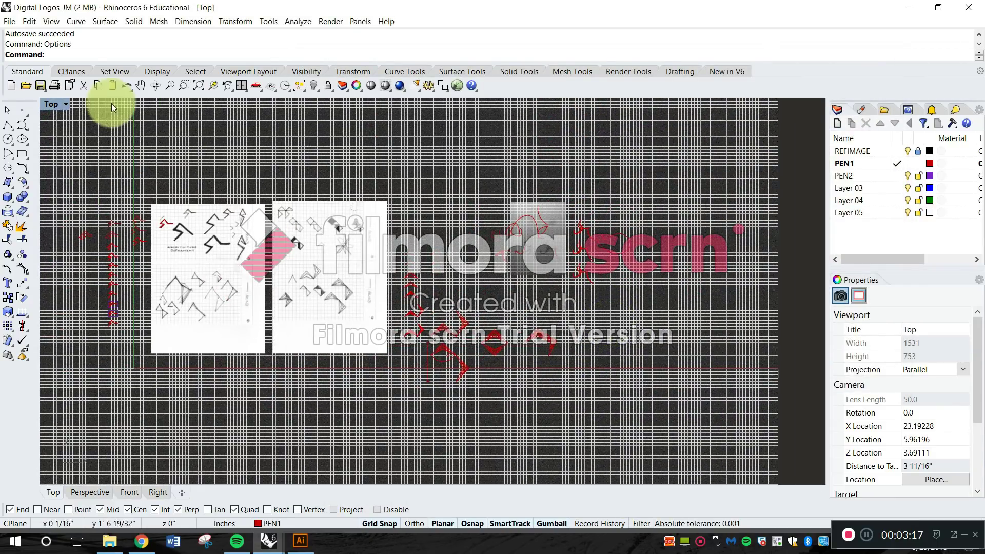
Set the viewport background color to White in the Appearance color options and apply the change.
right_click(85, 118)
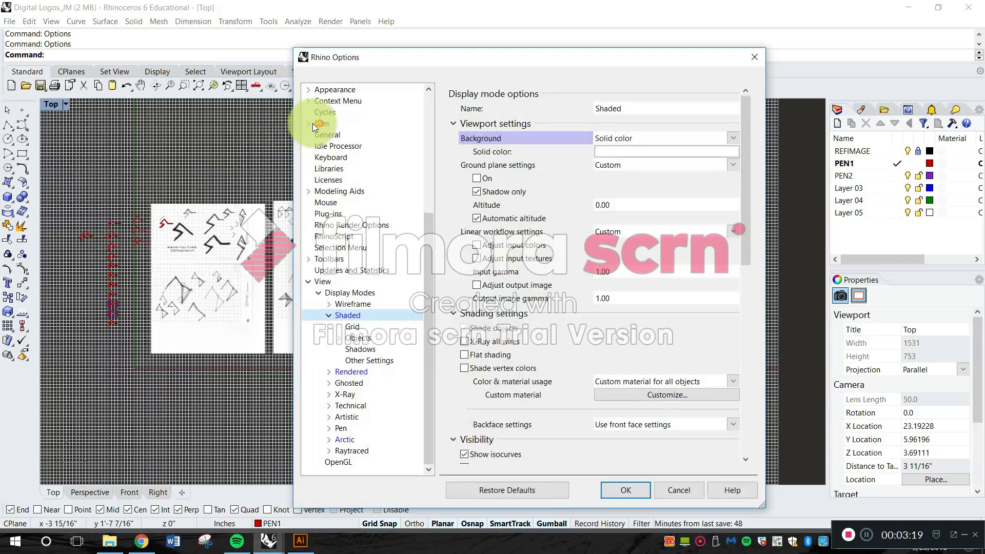
scroll(331, 108, up, 2)
click(313, 124)
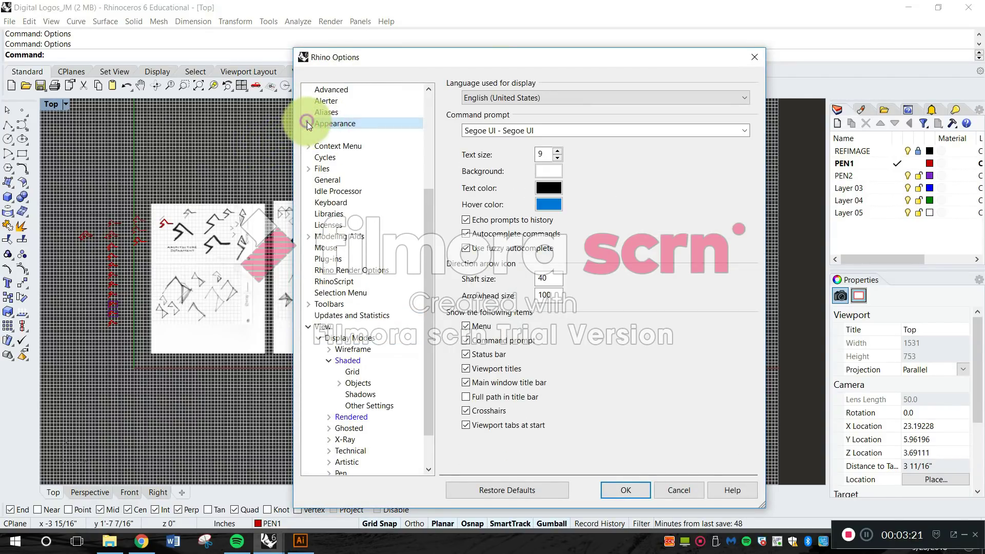
click(334, 135)
click(675, 104)
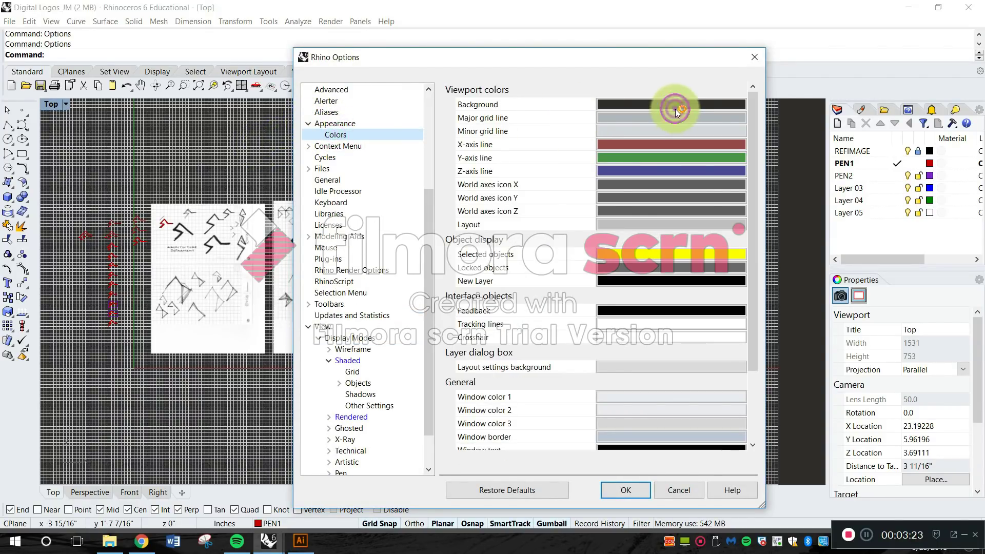
click(636, 93)
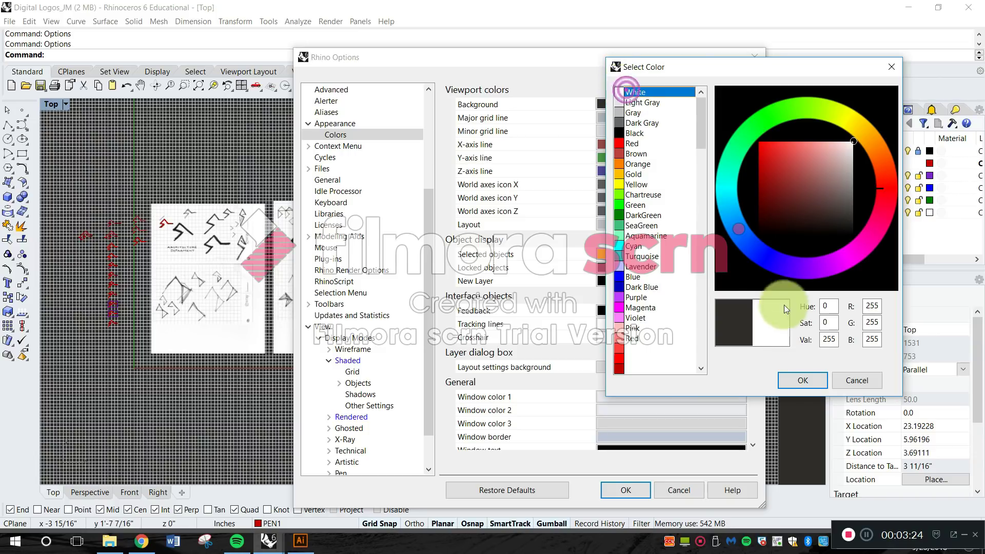
click(790, 379)
click(624, 490)
Add a new top-level layer named GRID to the drawing.
right_drag(627, 369, 462, 328)
scroll(462, 328, down, 5)
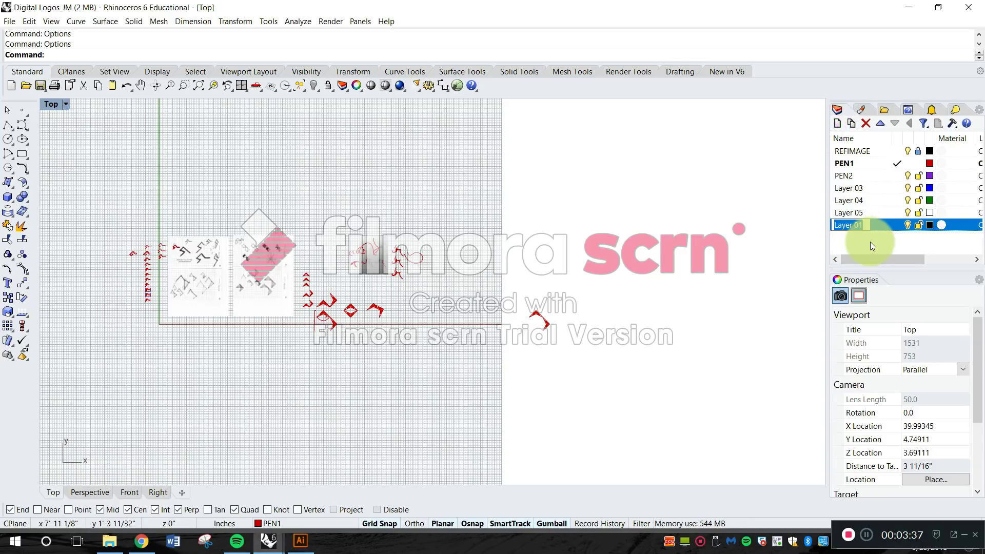
text(G)
key(Caps_Lock)
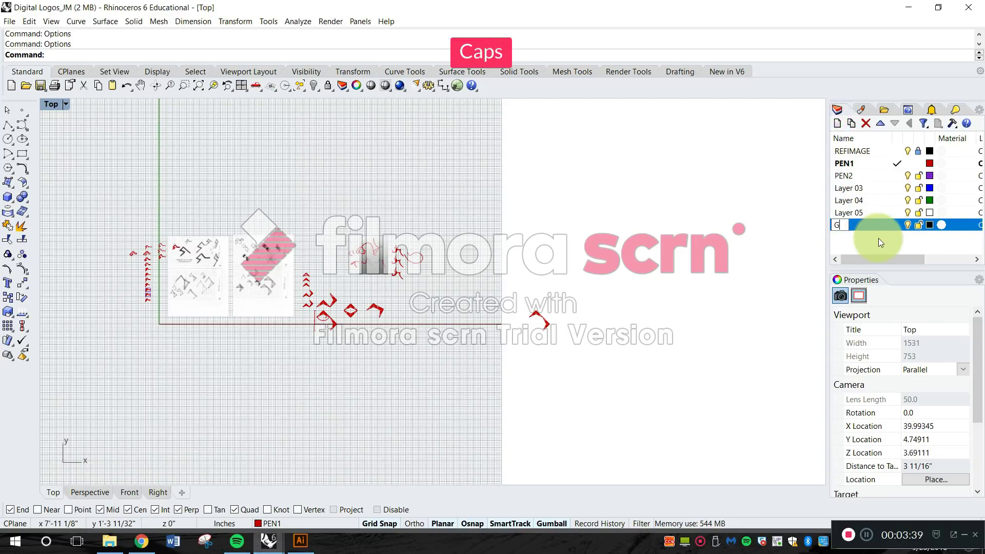
text(RID)
key(Return)
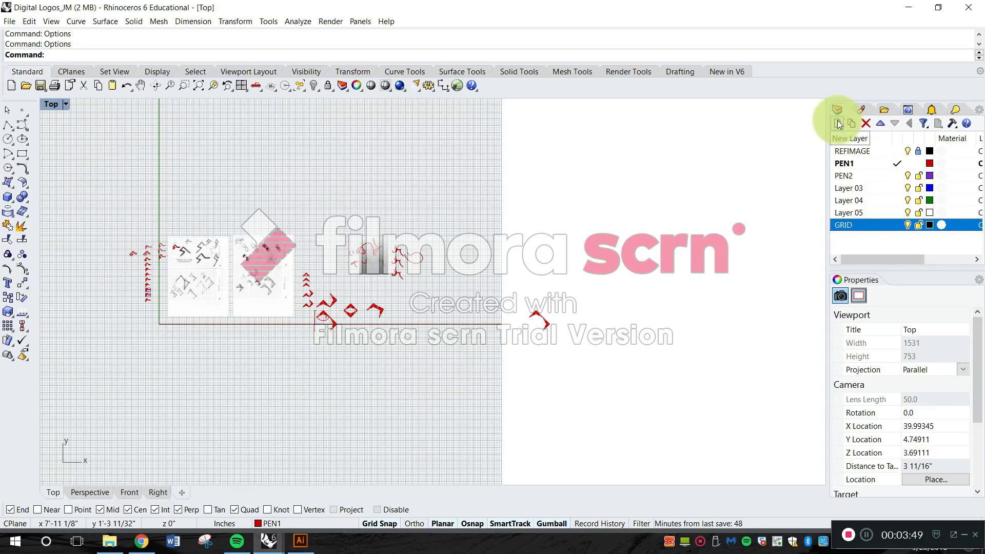
Add two sublayers named MJR and MNR under the GRID layer.
click(848, 127)
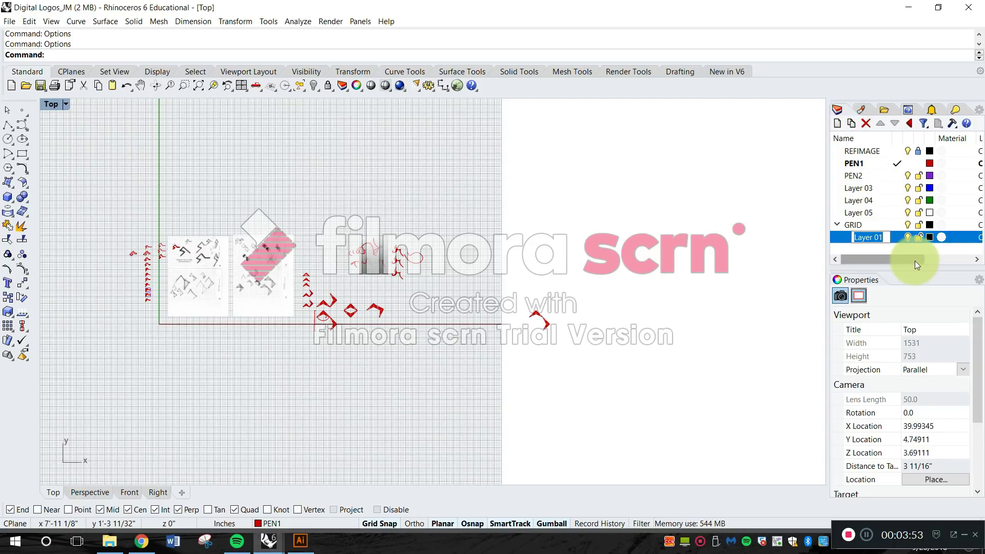
text(MJR)
key(Return)
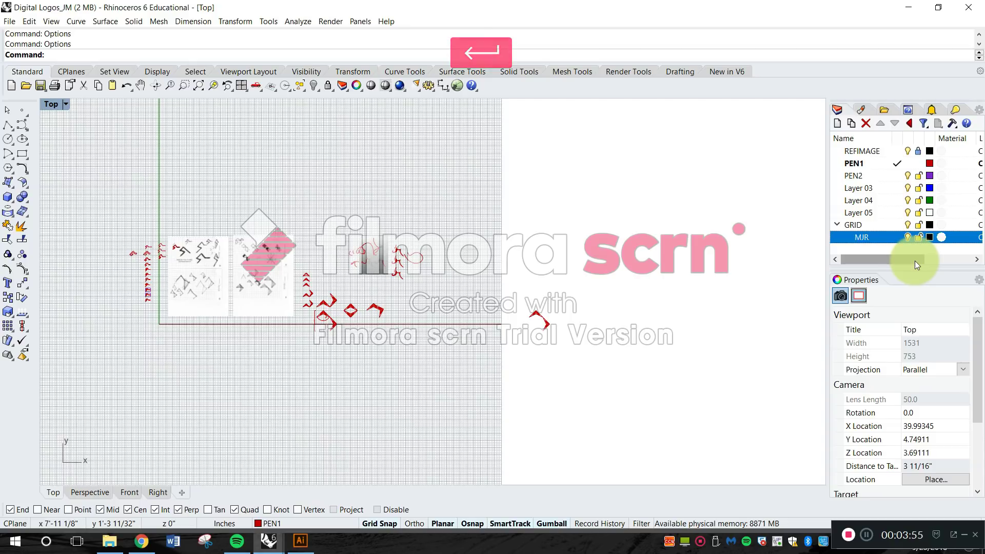
click(864, 224)
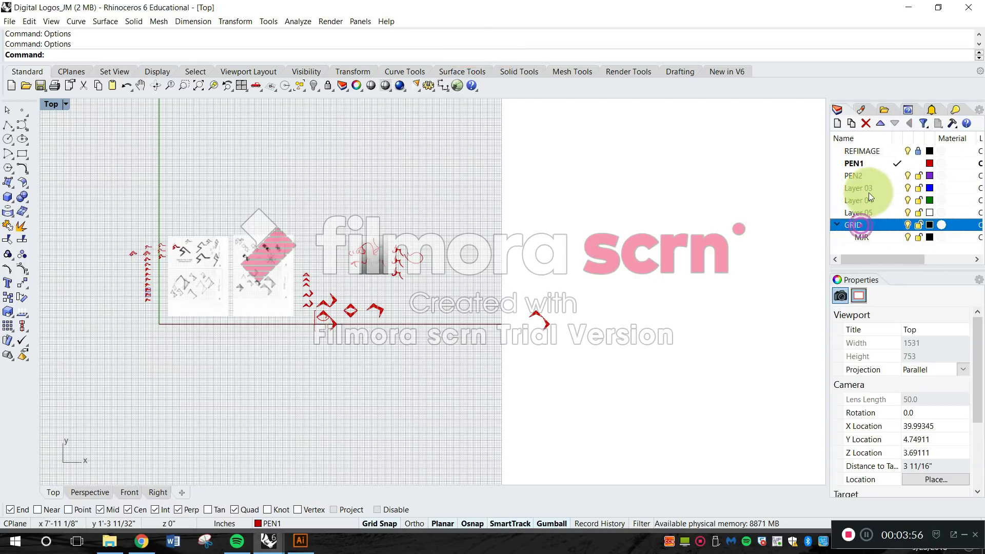
click(852, 123)
text(MNR)
key(Return)
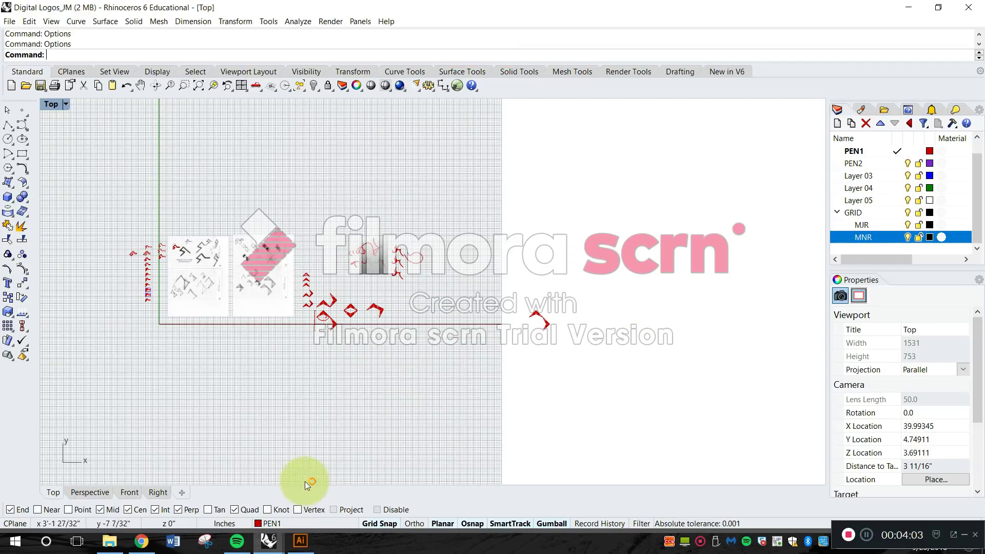
Check the layer list in the Three Logos_Construction file, and return to Digital Logos_JM.
mouse_move(268, 539)
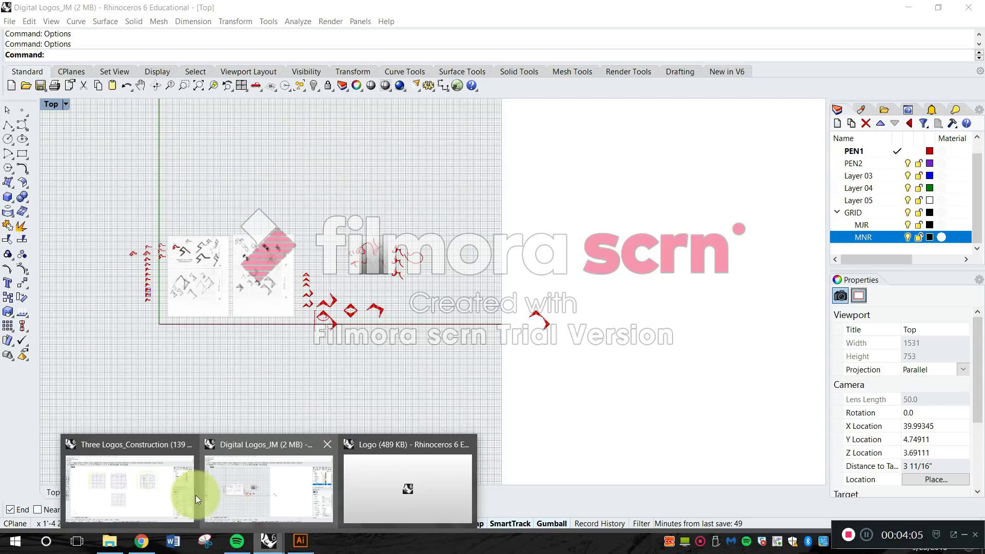
click(158, 492)
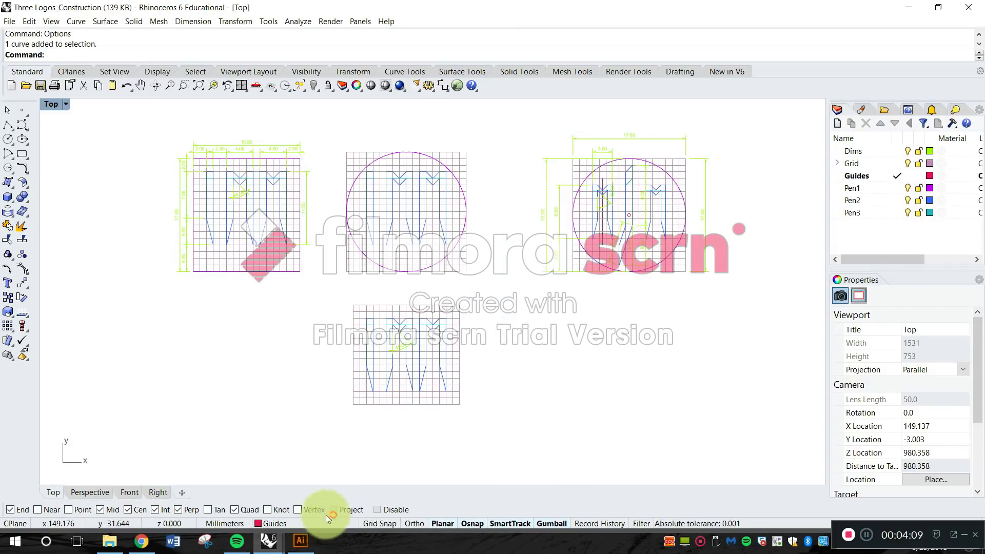
mouse_move(273, 545)
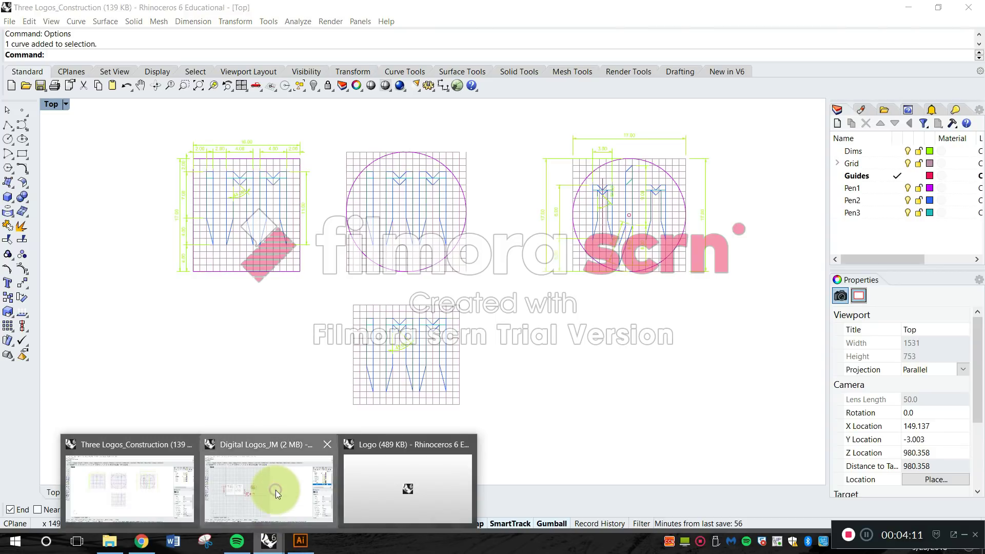
click(273, 490)
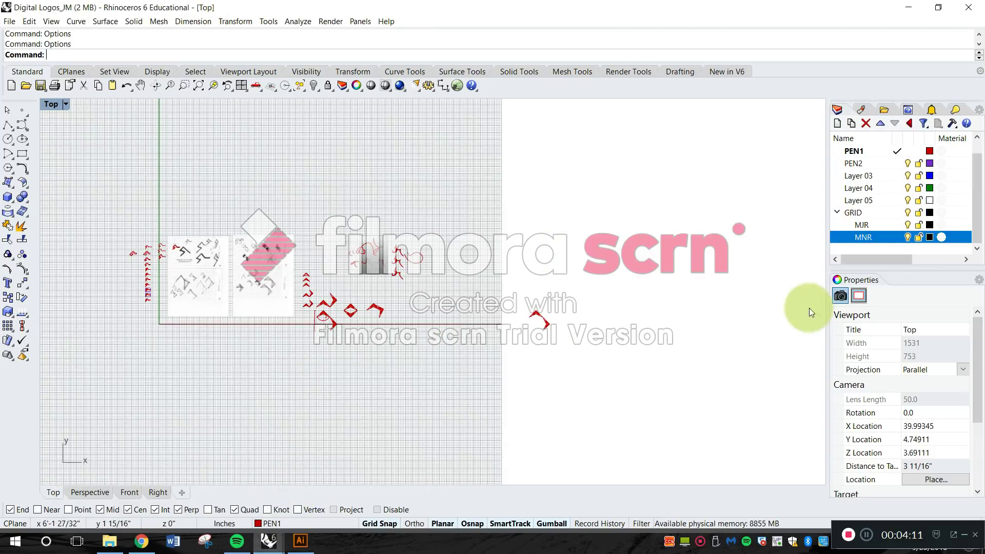
Rename Layer 03 as Guides.
click(870, 177)
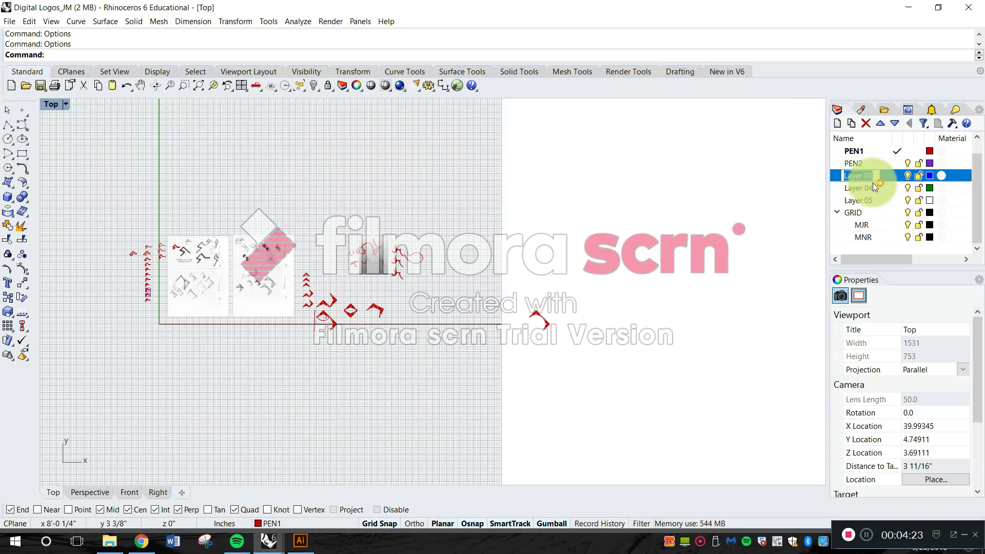
click(885, 181)
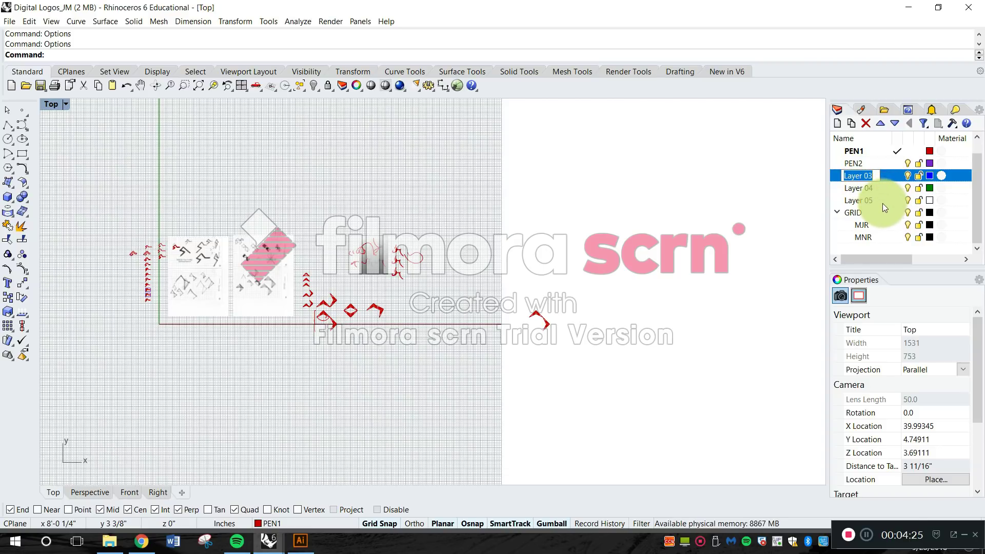
text(Guides)
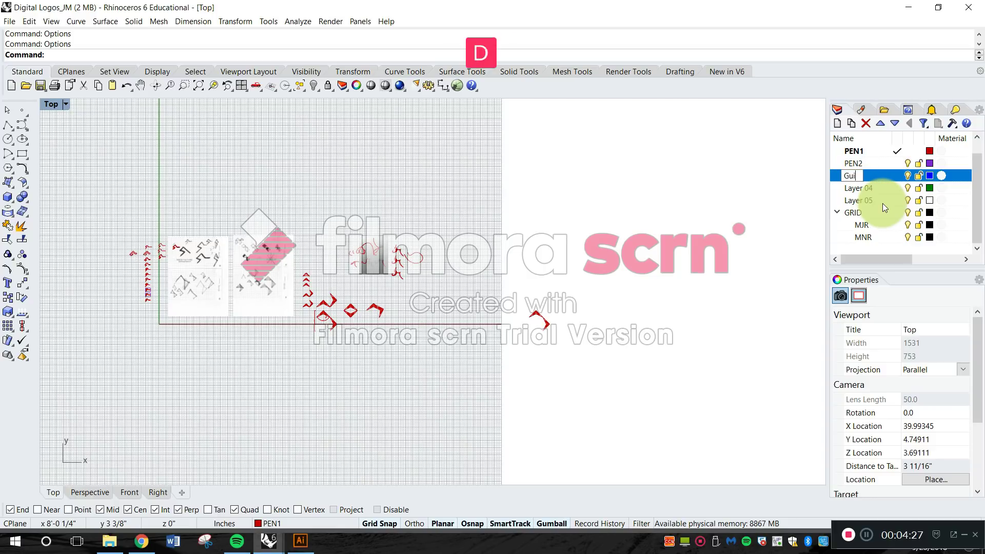
key(Return)
Rename Layer 04 as DIMS.
click(863, 189)
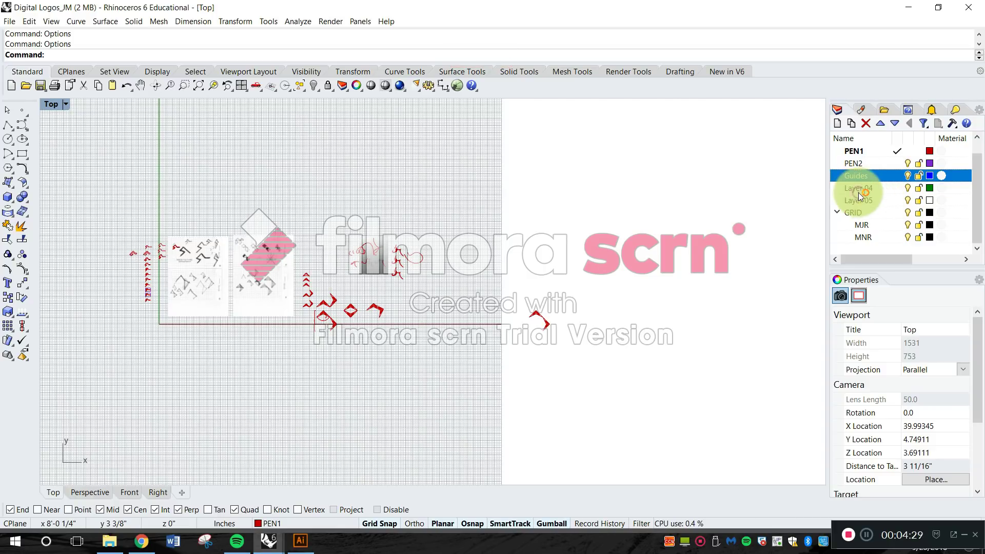
click(863, 189)
key(Caps_Lock)
text(DIM)
key(BackSpace)
text(MS)
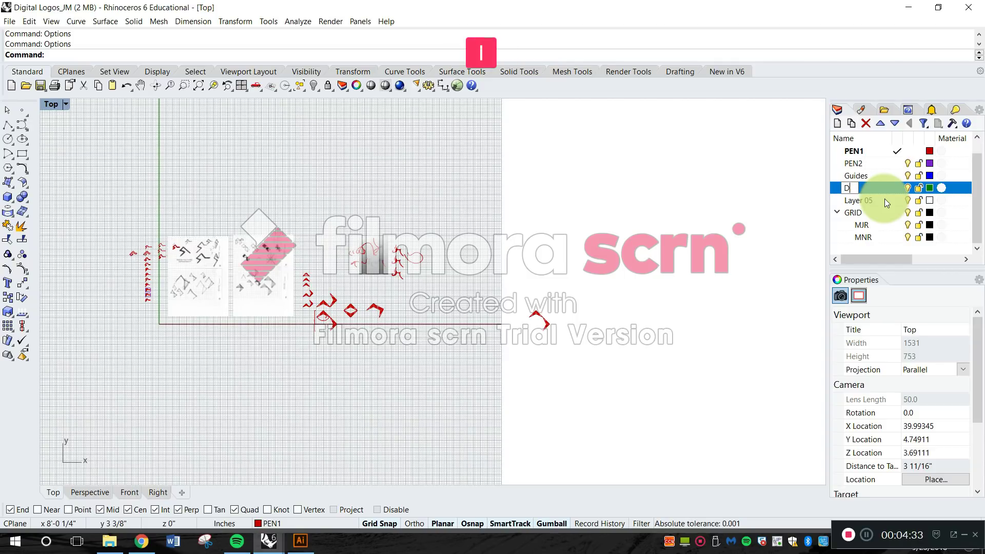
key(Return)
Delete the unused Layer 05.
click(884, 200)
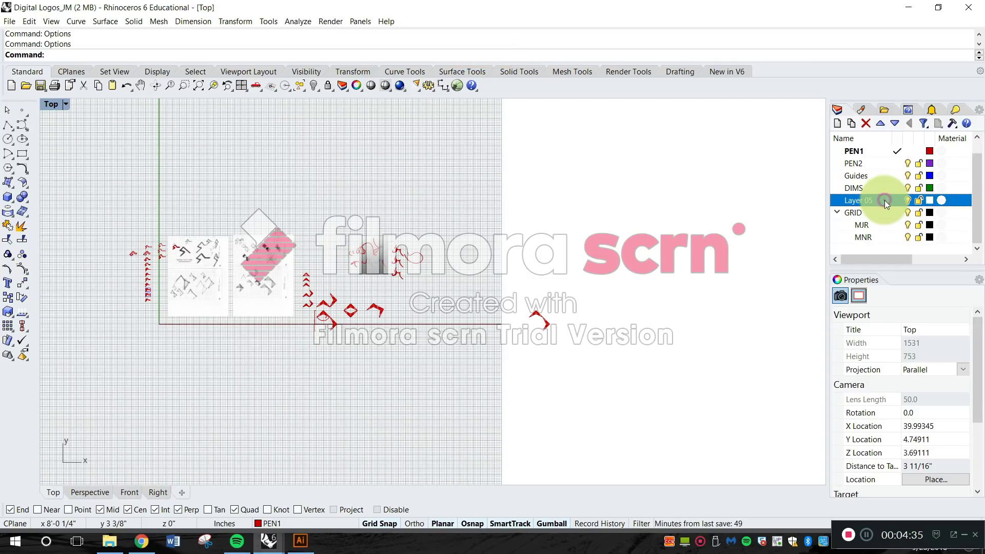
click(856, 200)
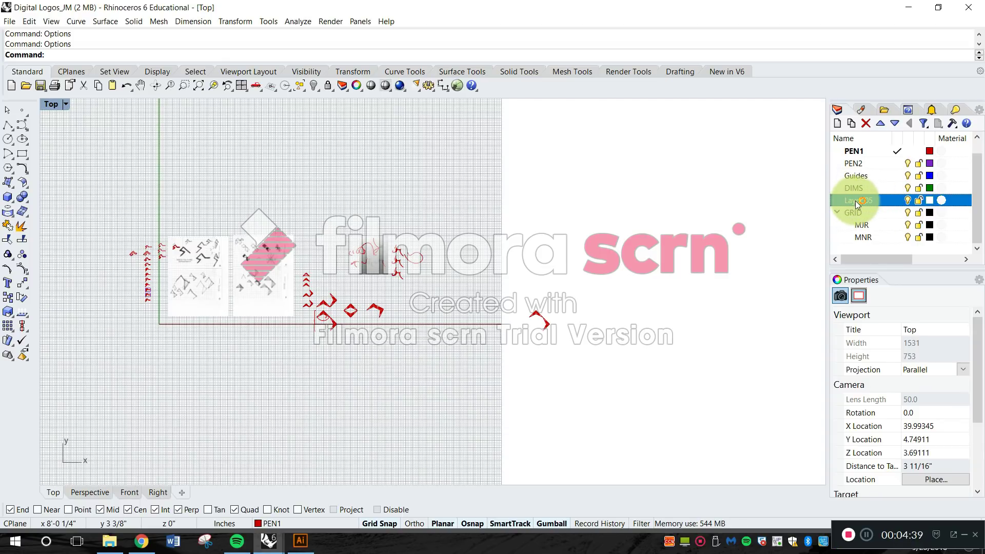
key(Delete)
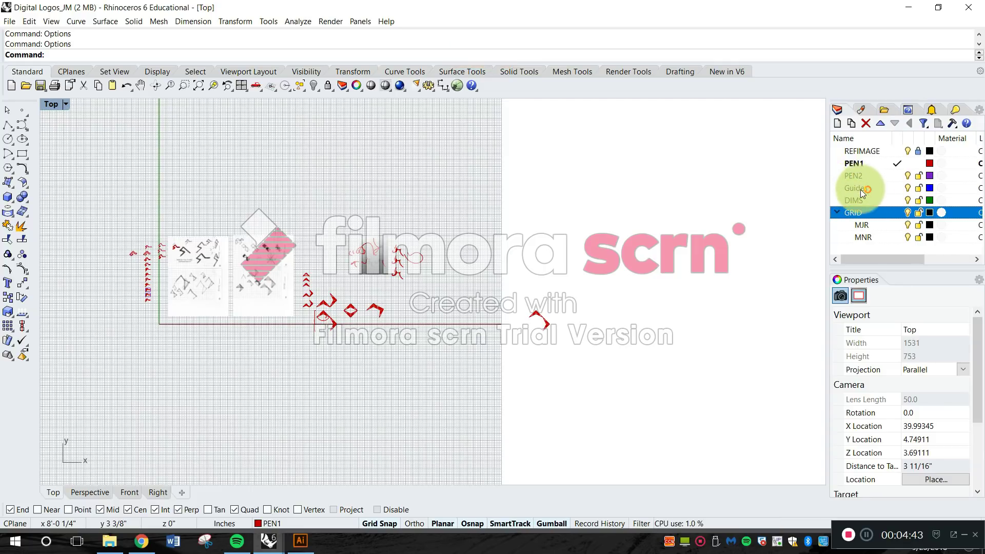
Examine the layer commands and in-place name editing for the REFIMAGE, PEN1 and PEN2 layers without renaming them.
click(857, 151)
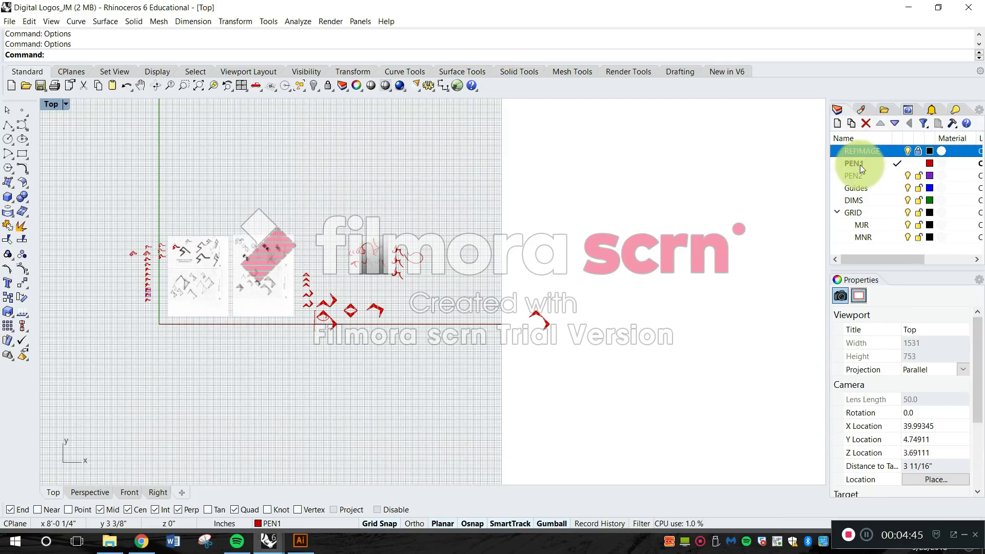
right_click(855, 163)
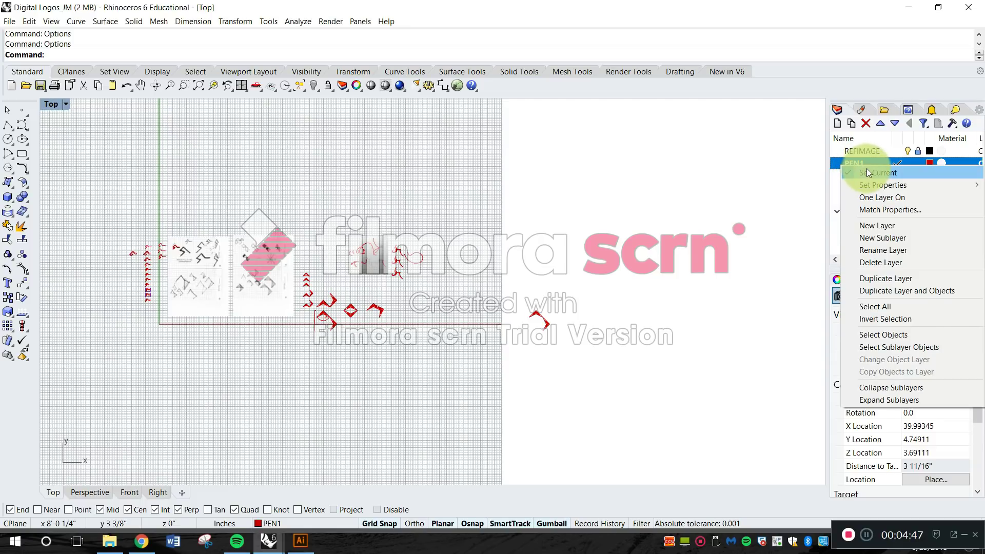
click(883, 176)
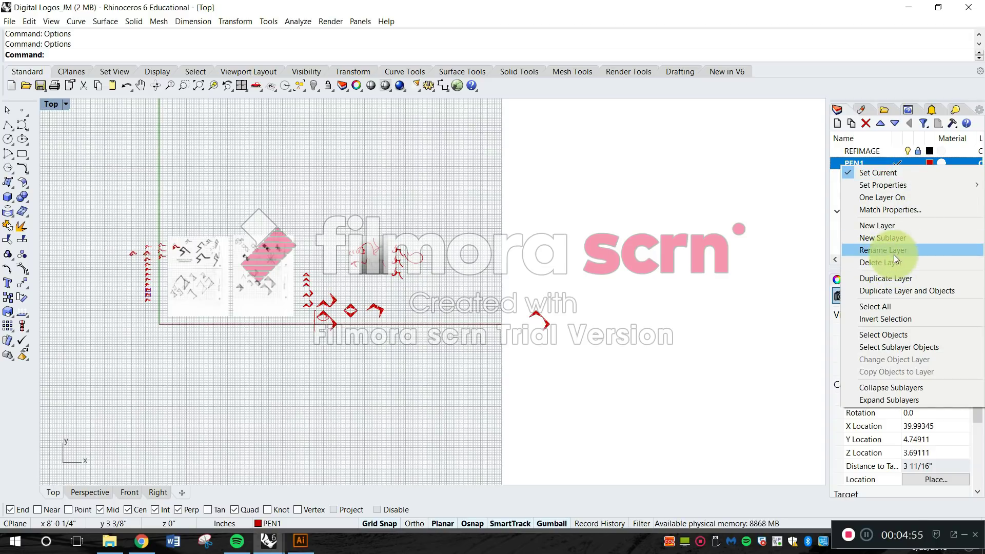
click(867, 154)
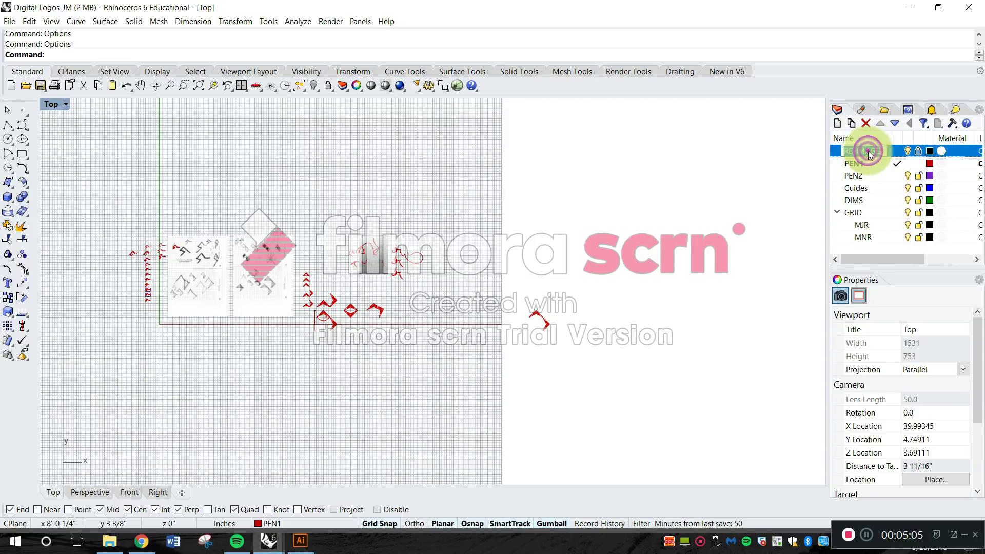
click(864, 163)
click(856, 164)
click(869, 177)
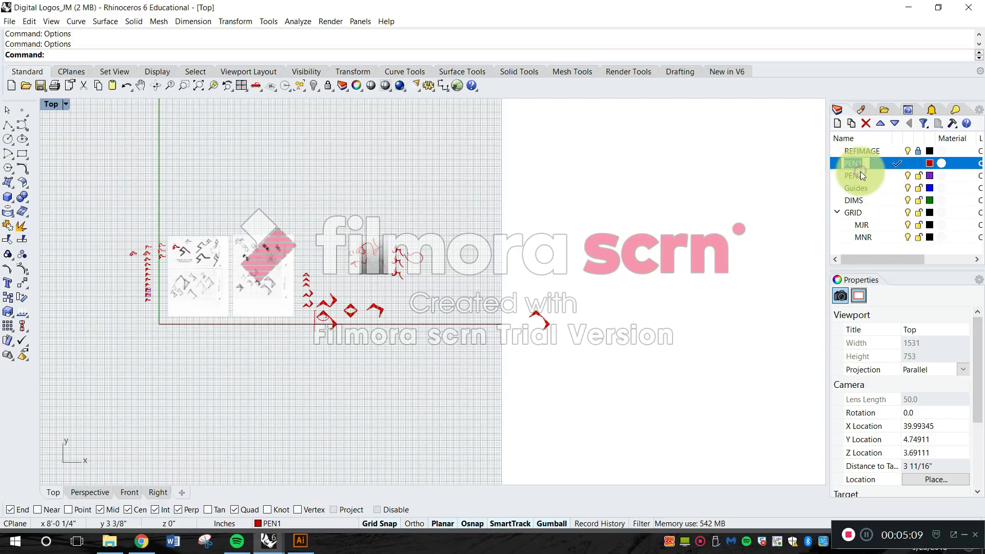
click(858, 175)
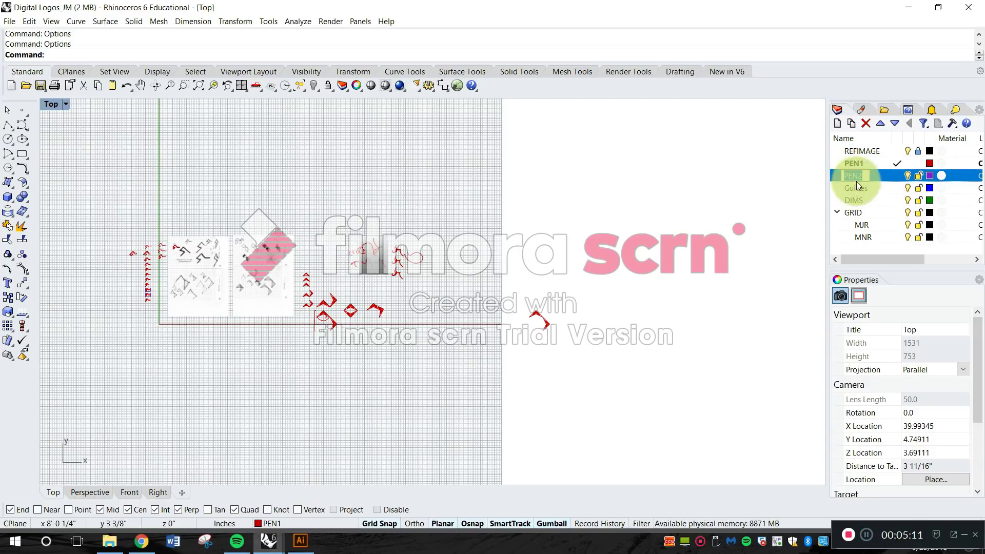
click(860, 152)
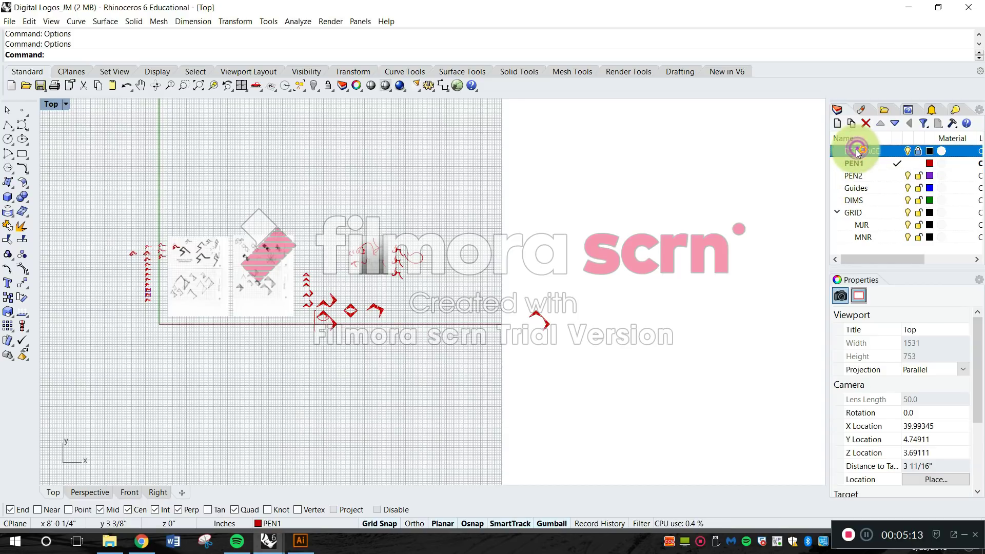
right_click(861, 150)
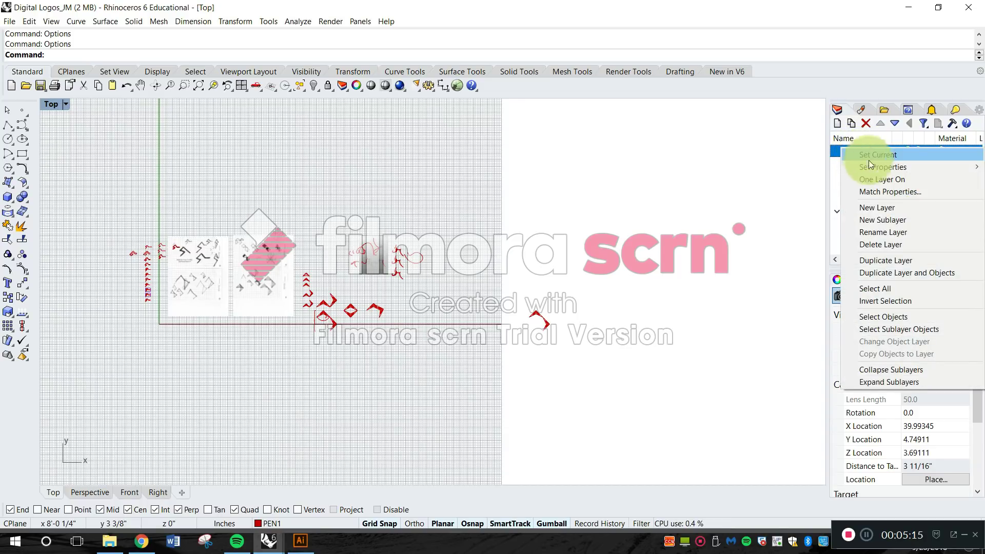
Close the layer commands, then unlock the REFIMAGE layer and lock it again.
click(806, 208)
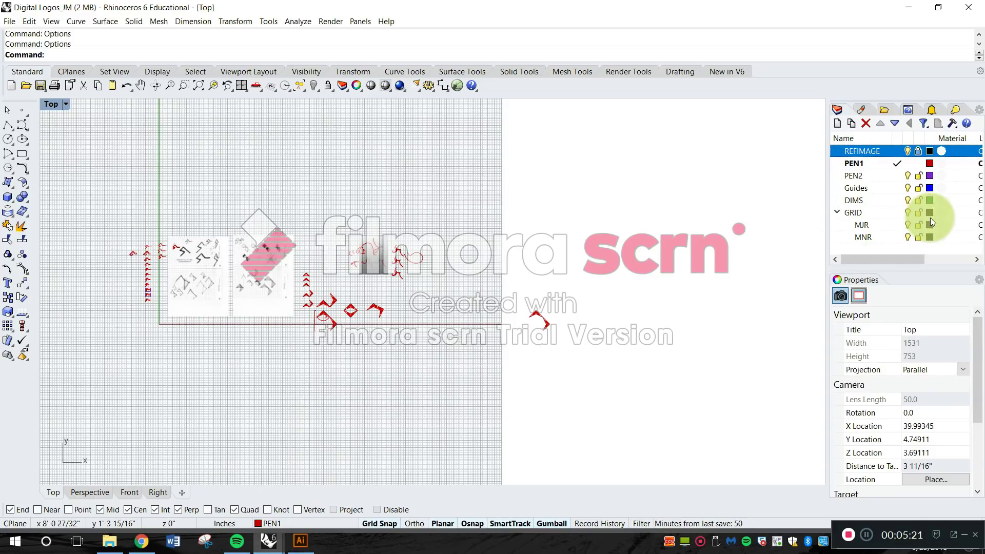
click(918, 152)
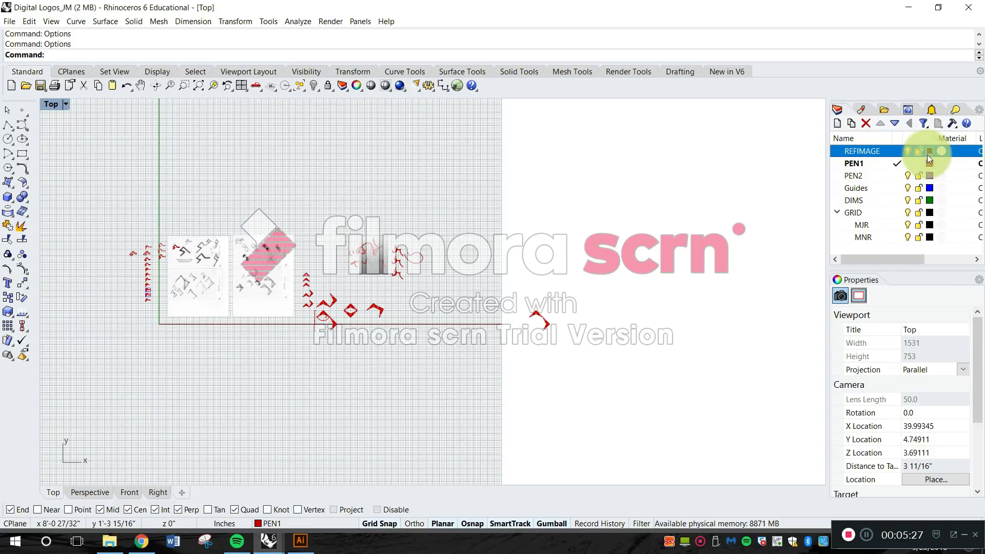
click(917, 151)
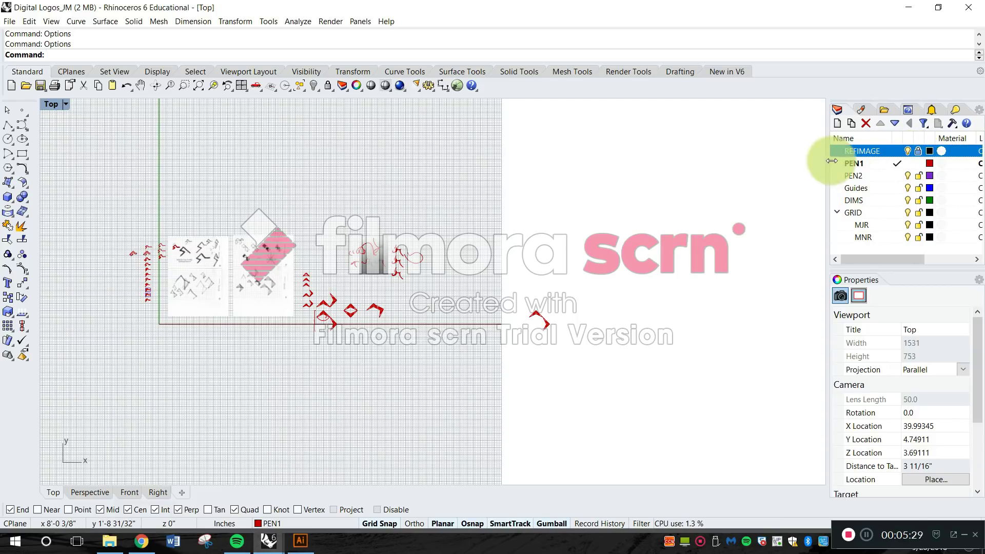
Collapse the GRID sublayers and move the REFIMAGE layer down to the end of the layer list.
click(838, 212)
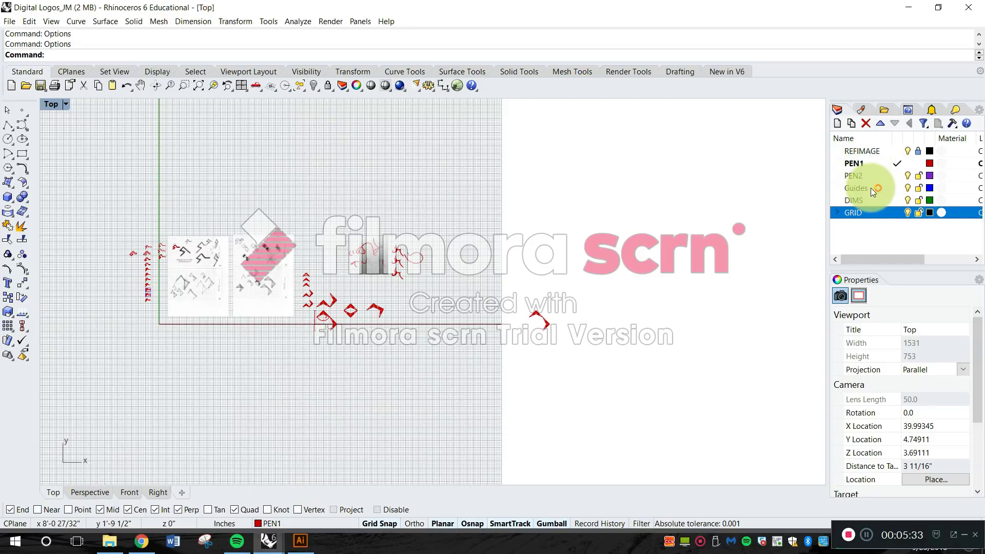
click(864, 154)
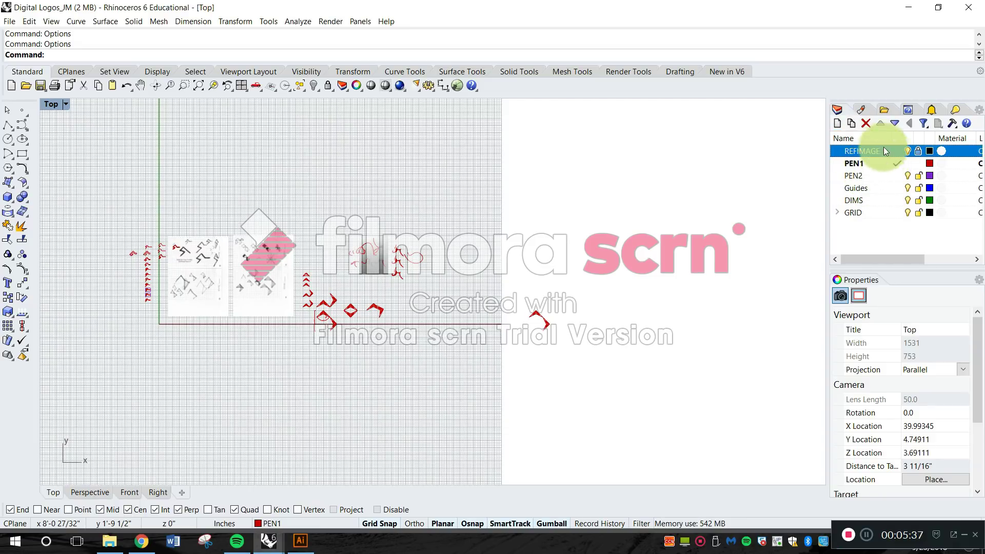
click(853, 163)
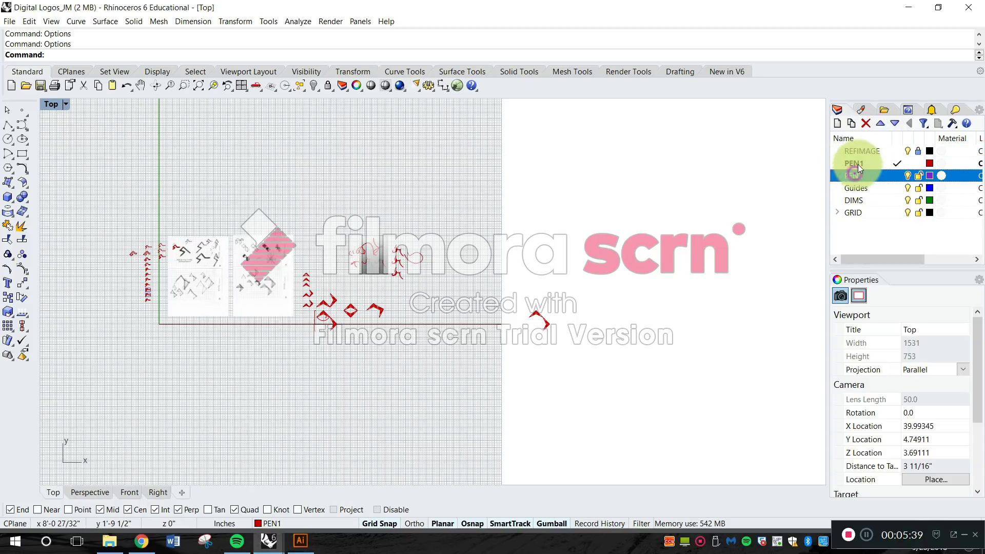
click(860, 153)
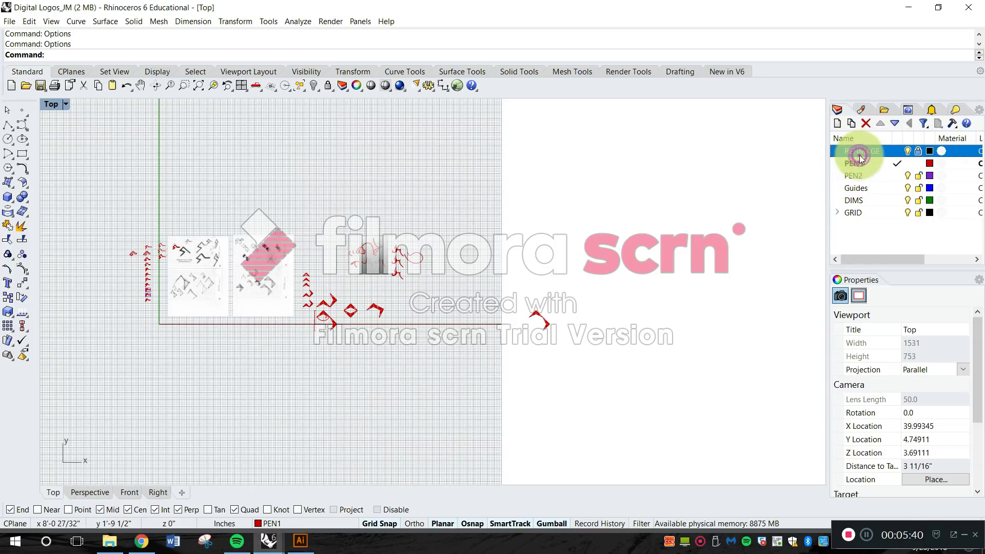
click(894, 123)
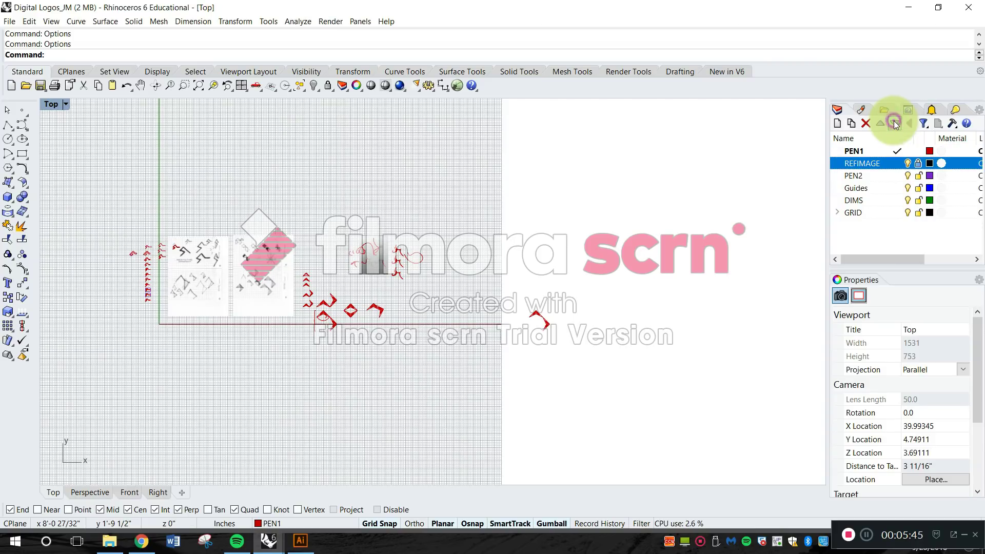
click(895, 124)
click(895, 123)
click(895, 124)
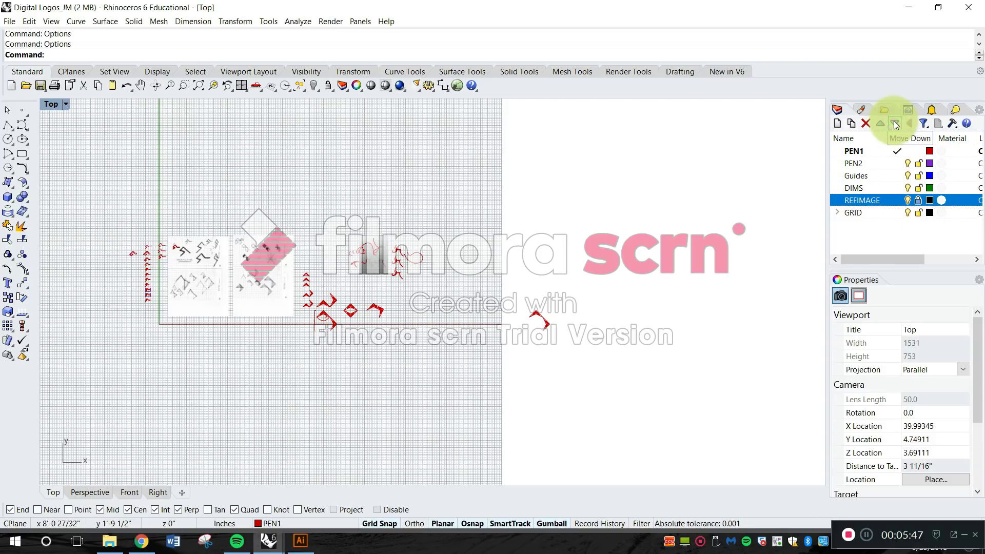
click(895, 124)
click(894, 123)
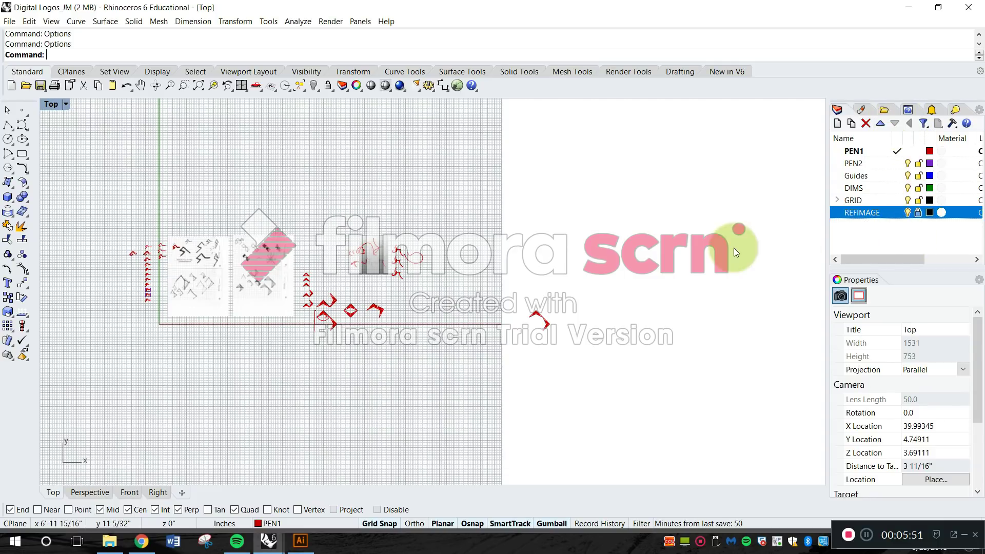
Create a new layer below PEN1 and name it PEN3.
right_drag(579, 281, 669, 251)
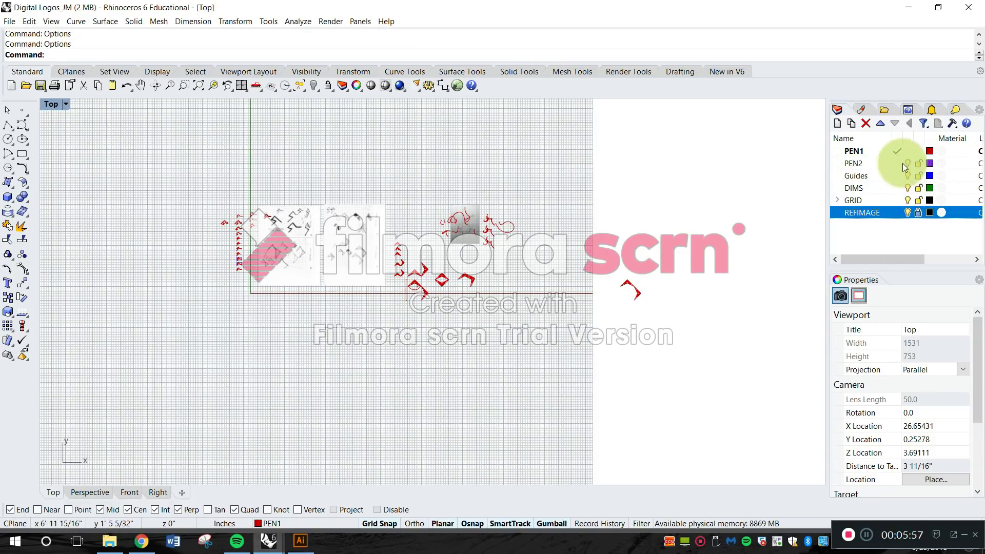
click(875, 152)
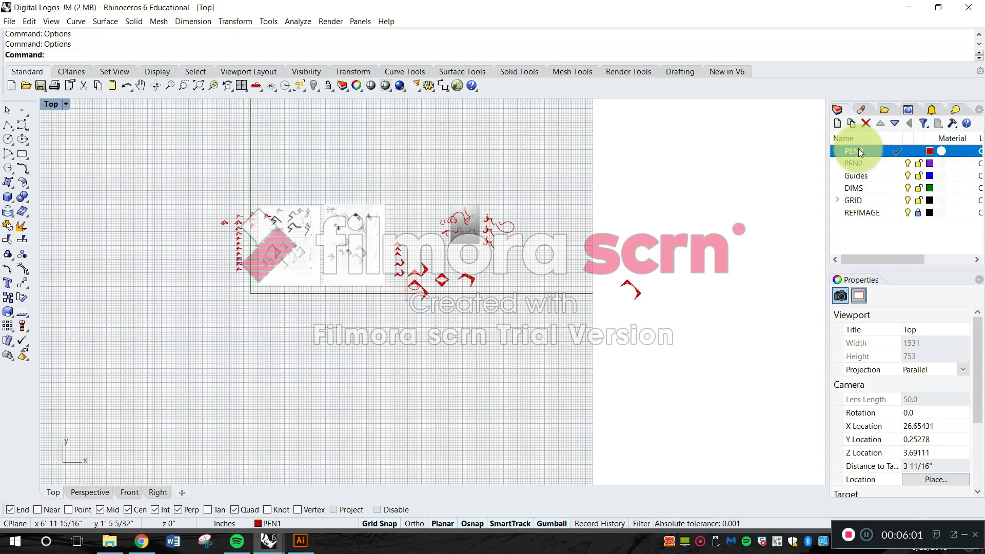
right_click(862, 151)
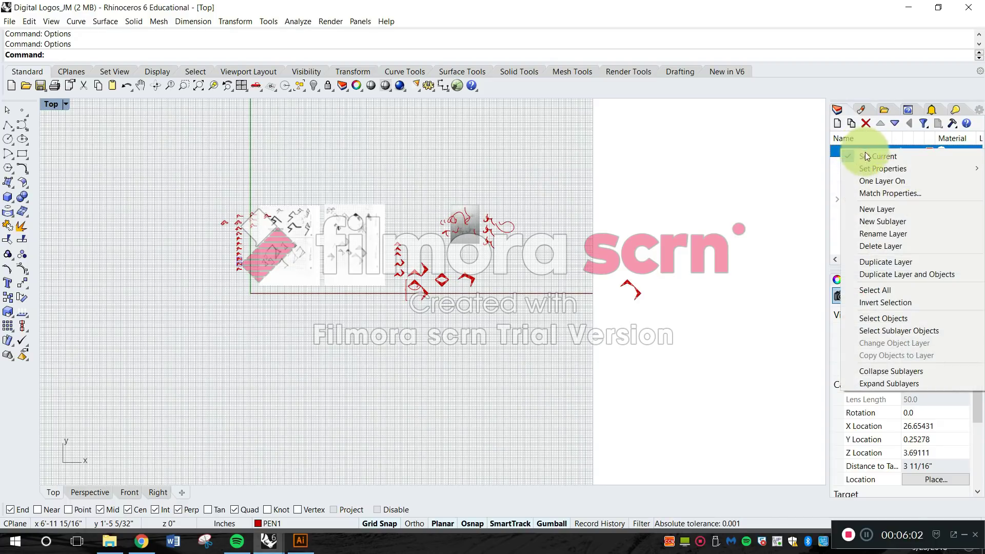
click(878, 208)
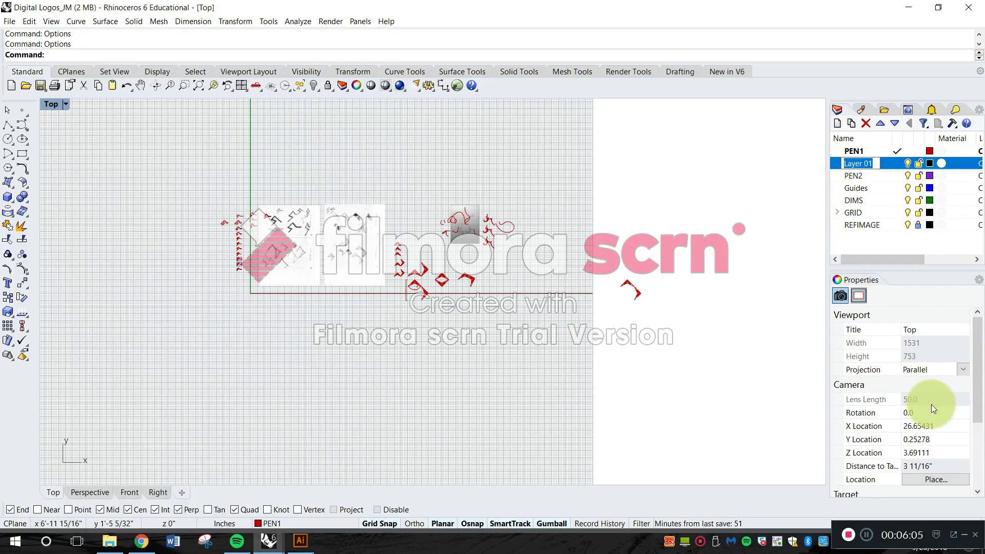
text(PEN3)
key(Return)
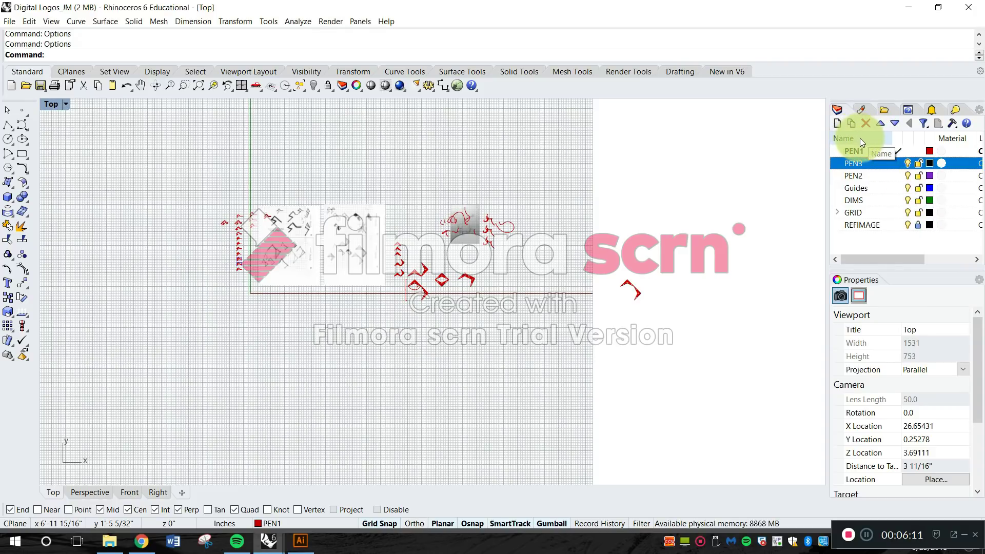
Sort the layer list alphabetically by name, from DIMS to REFIMAGE.
click(879, 139)
click(875, 139)
click(876, 136)
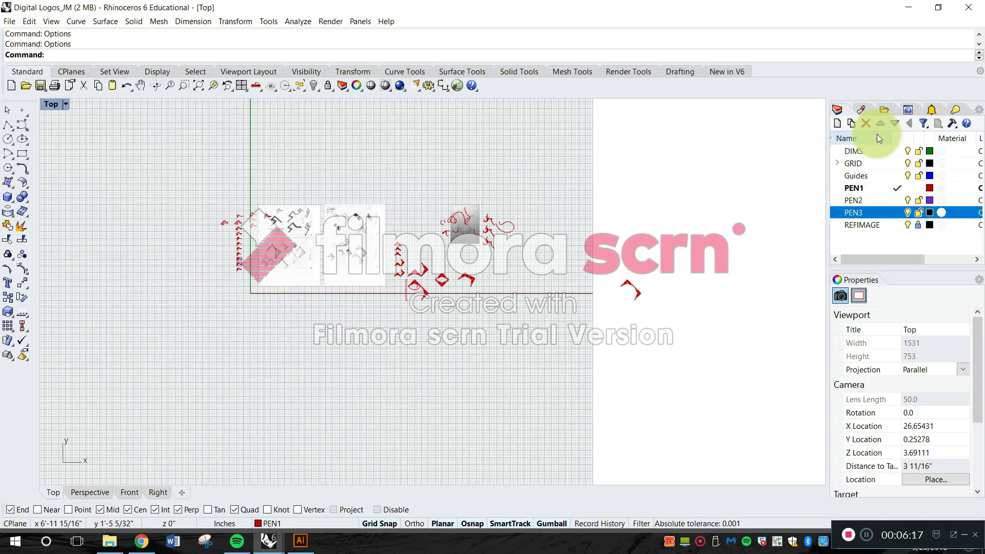
click(876, 134)
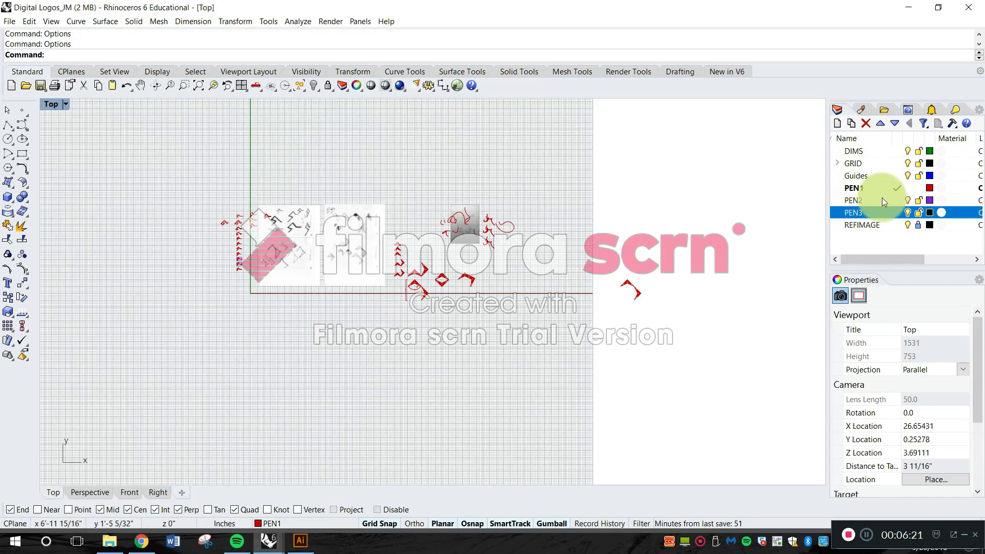
click(862, 151)
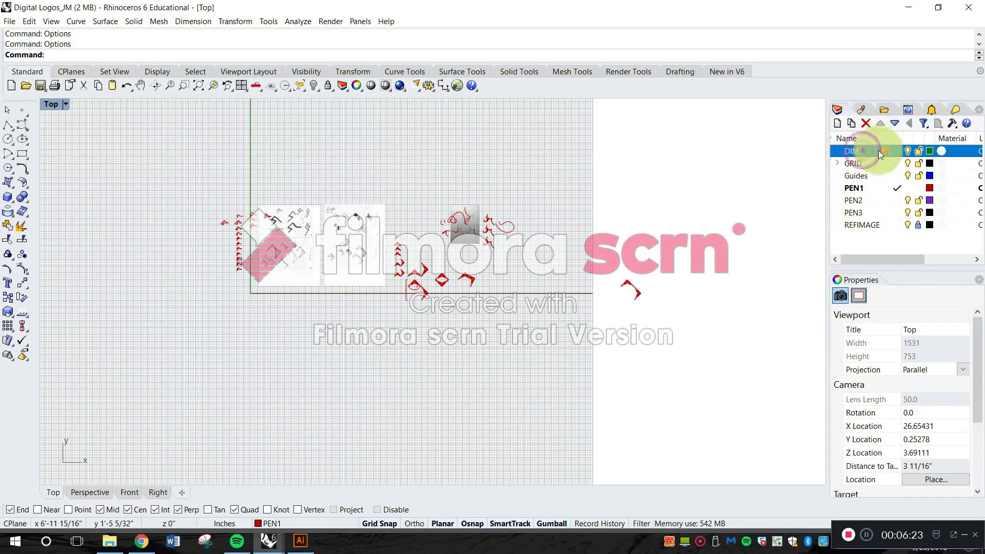
click(930, 152)
click(671, 131)
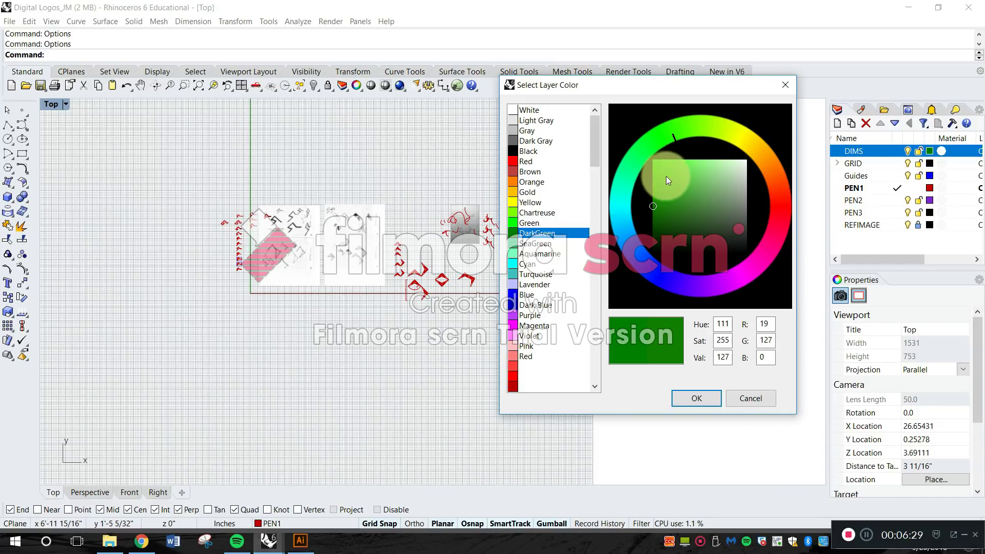
click(666, 173)
click(677, 130)
drag(676, 131, 667, 133)
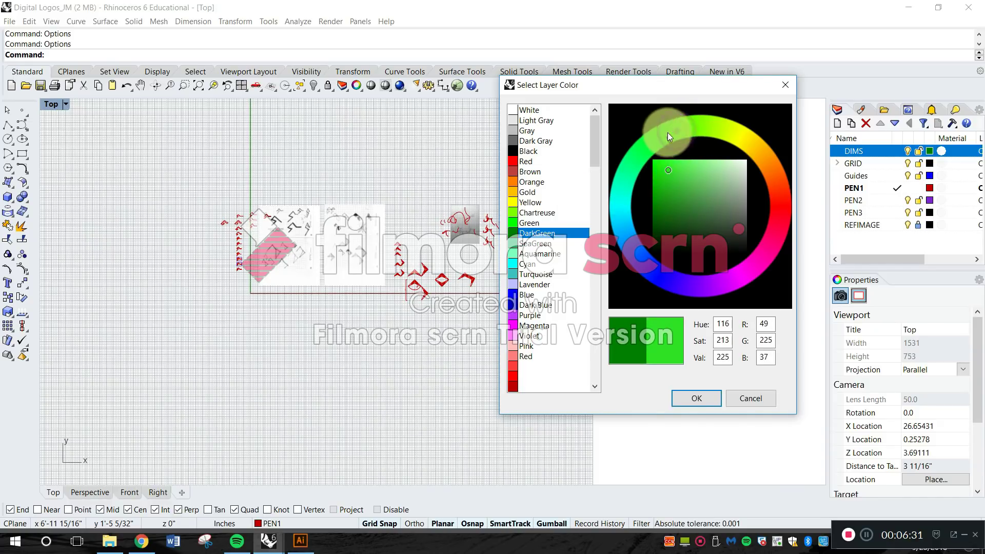
click(784, 85)
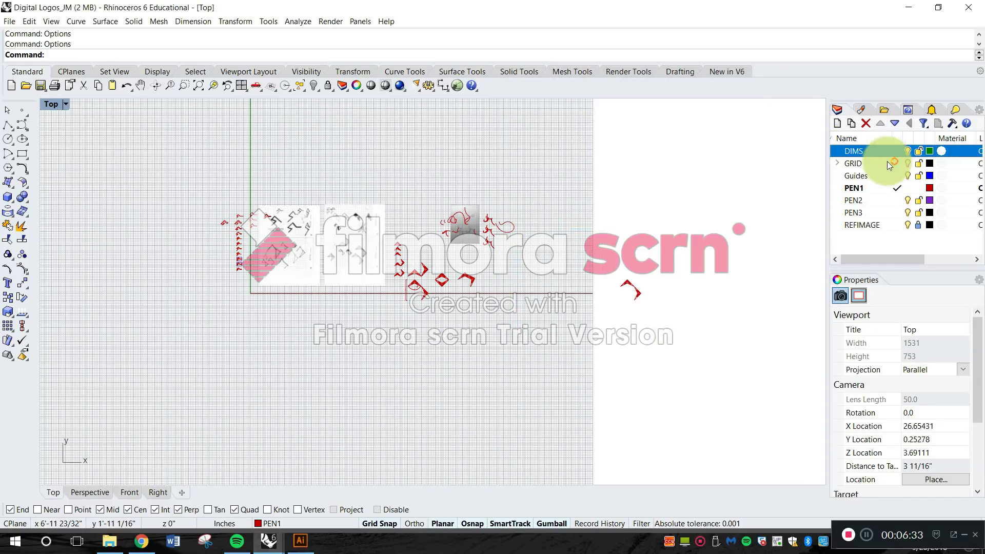
Change the DIMS layer color to a light turquoise with RGB 112, 219, 211.
click(929, 150)
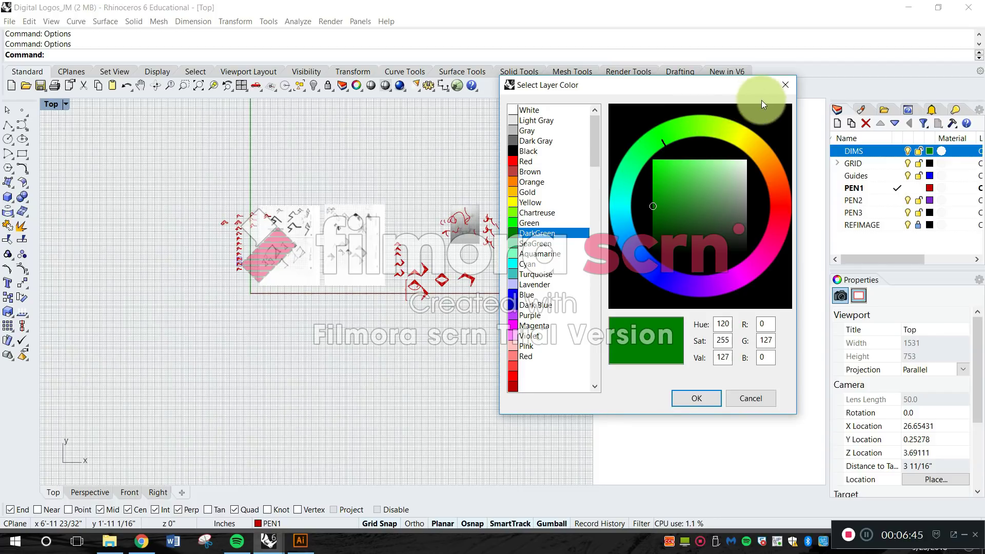
mouse_move(653, 133)
mouse_down()
mouse_move(703, 129)
mouse_move(752, 152)
mouse_move(774, 205)
mouse_move(765, 260)
mouse_move(732, 274)
mouse_move(755, 208)
mouse_move(750, 158)
mouse_move(703, 126)
mouse_move(684, 125)
mouse_up()
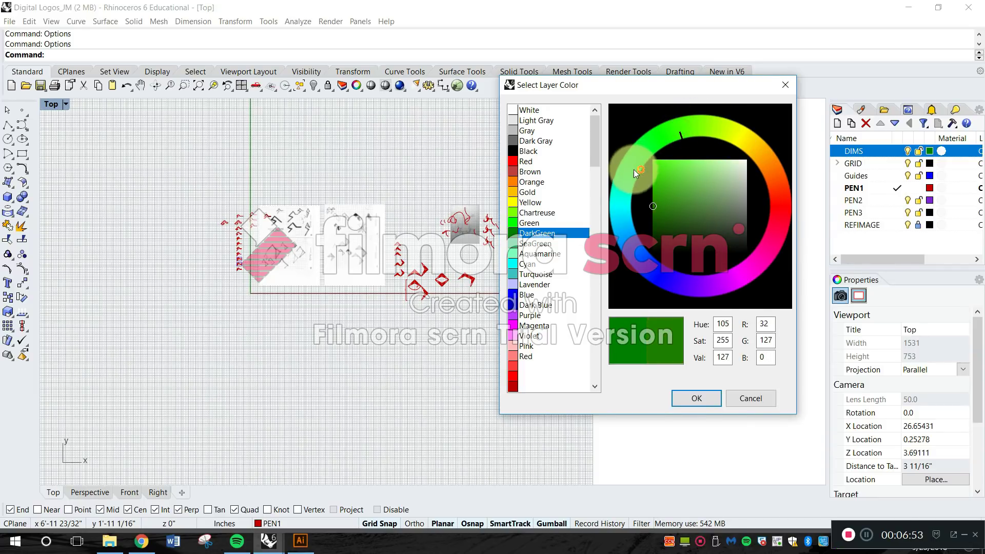
click(615, 199)
drag(660, 172, 675, 170)
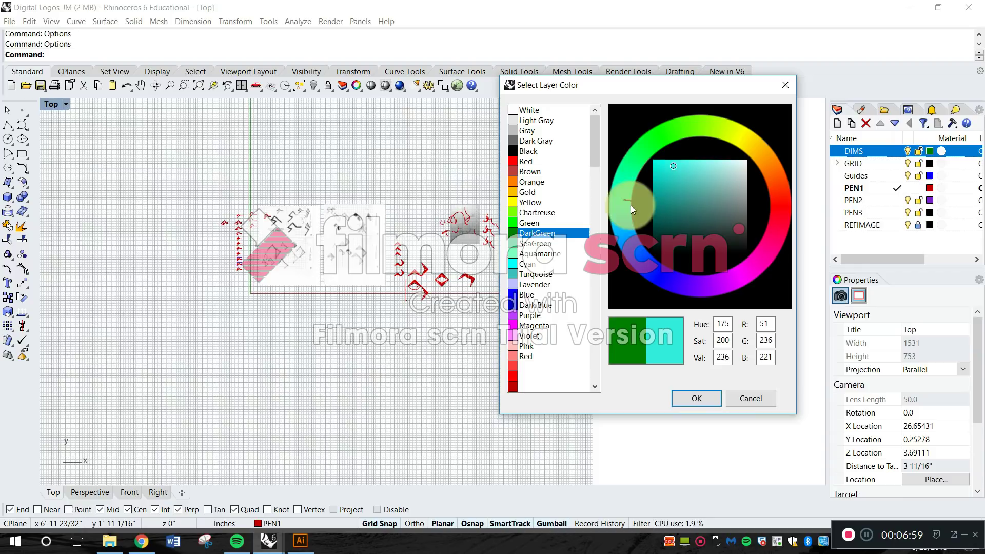
drag(662, 174, 701, 171)
click(697, 395)
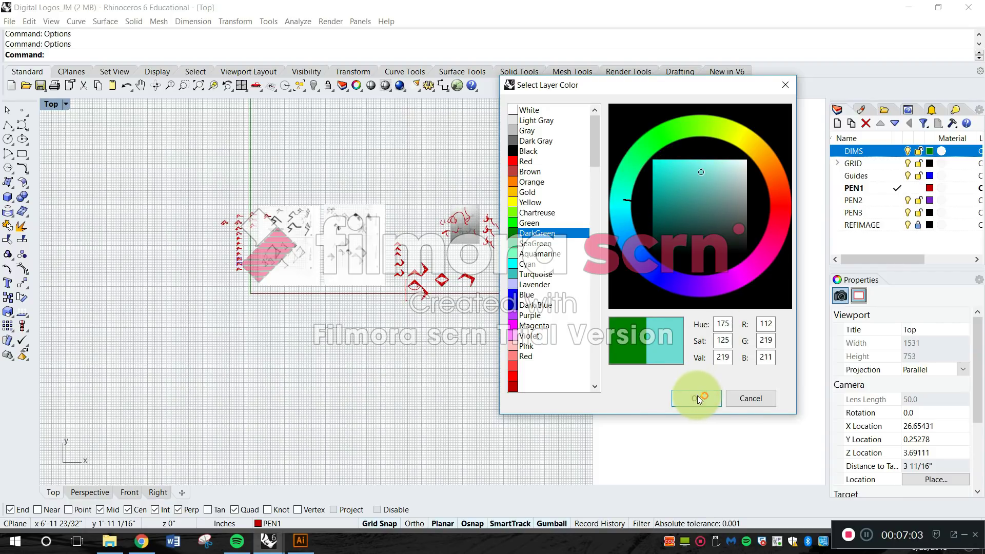
click(693, 393)
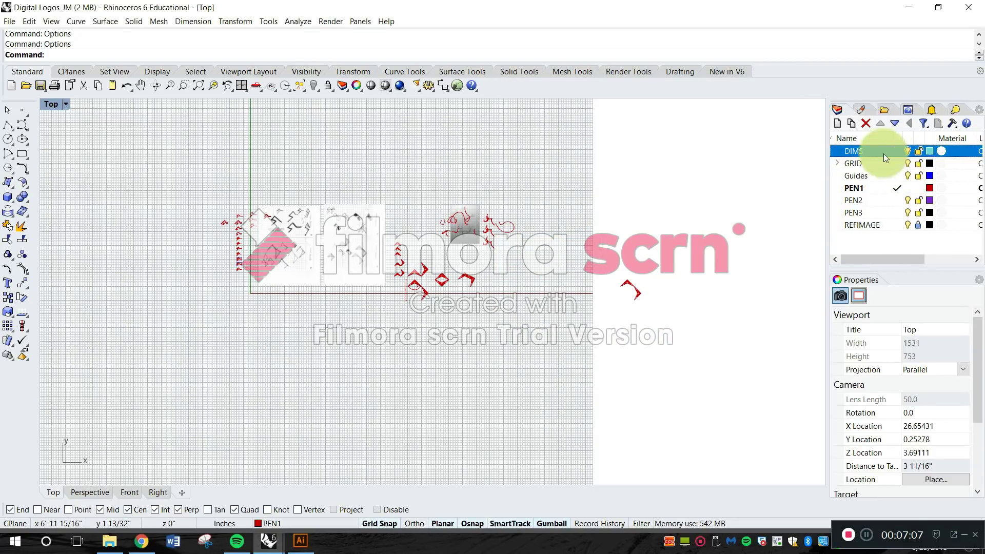
Expand the GRID layer and set its MJR sublayer color to dark gray, about RGB 58, 54, 54.
click(832, 164)
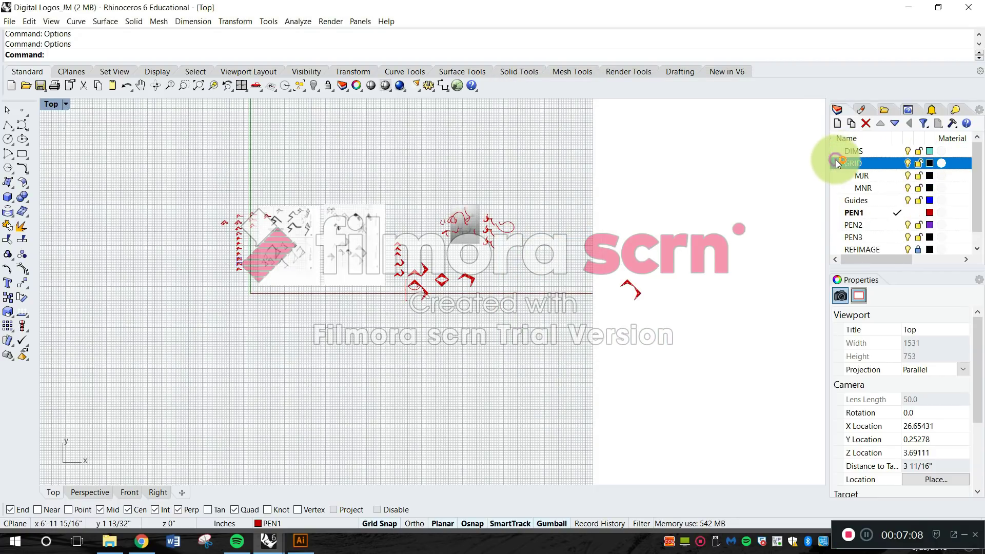
click(866, 175)
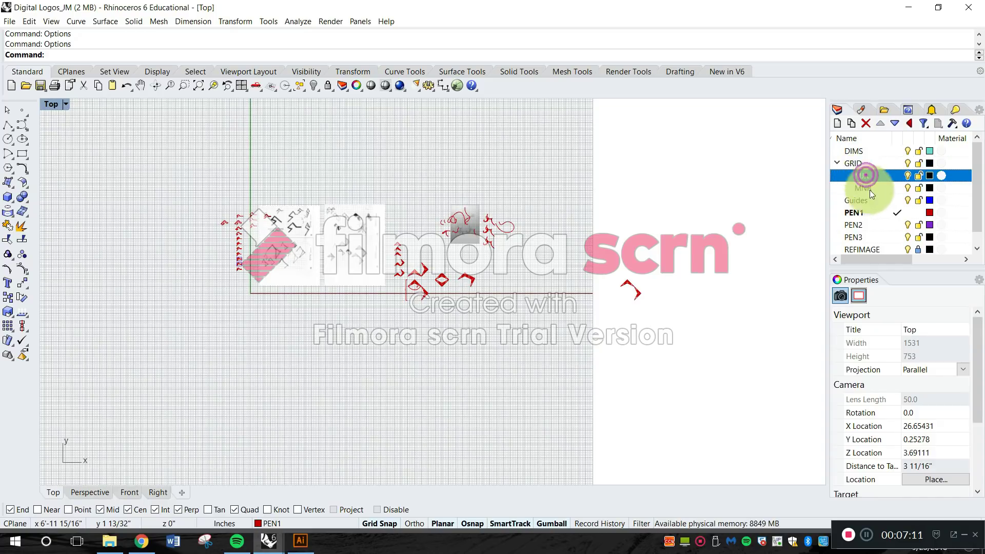
click(929, 176)
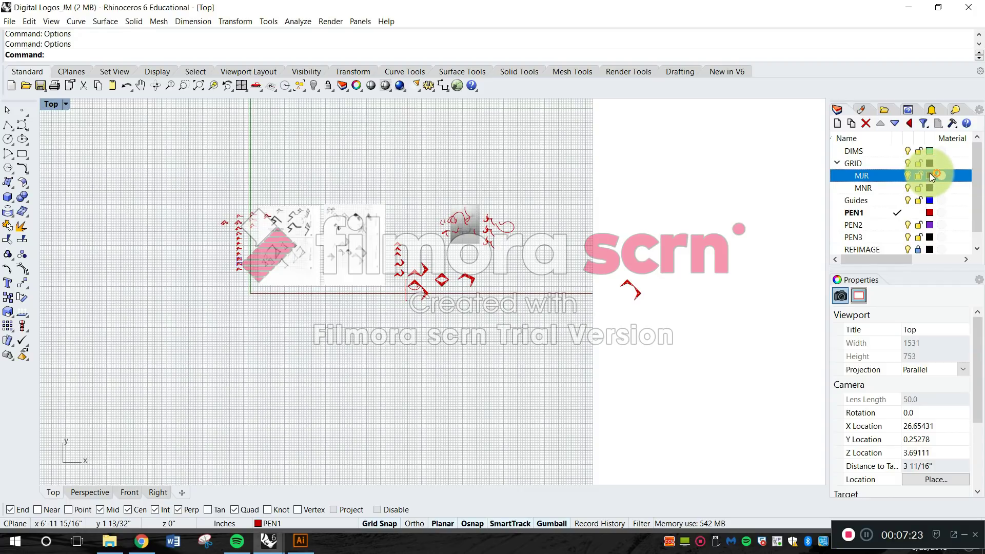
click(929, 175)
drag(736, 233, 740, 231)
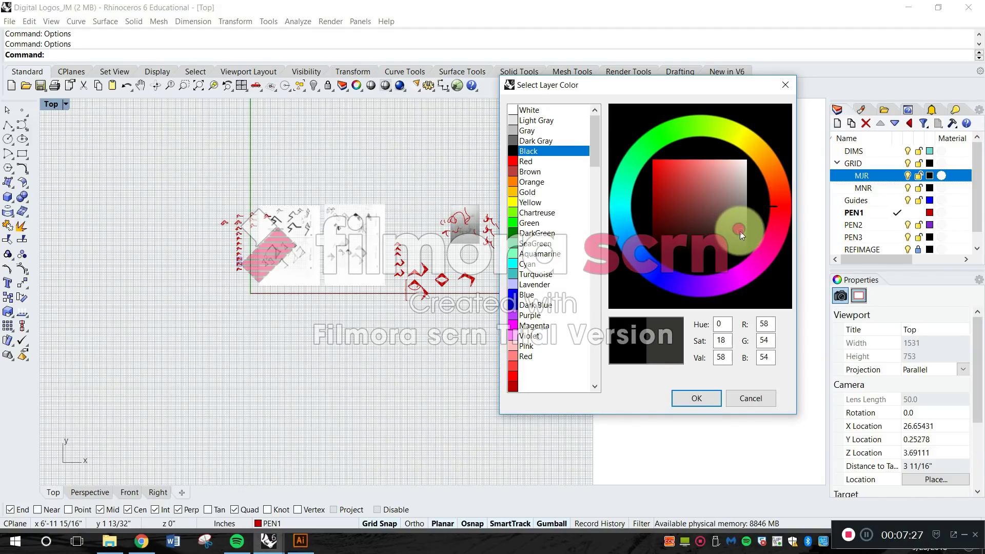
click(701, 397)
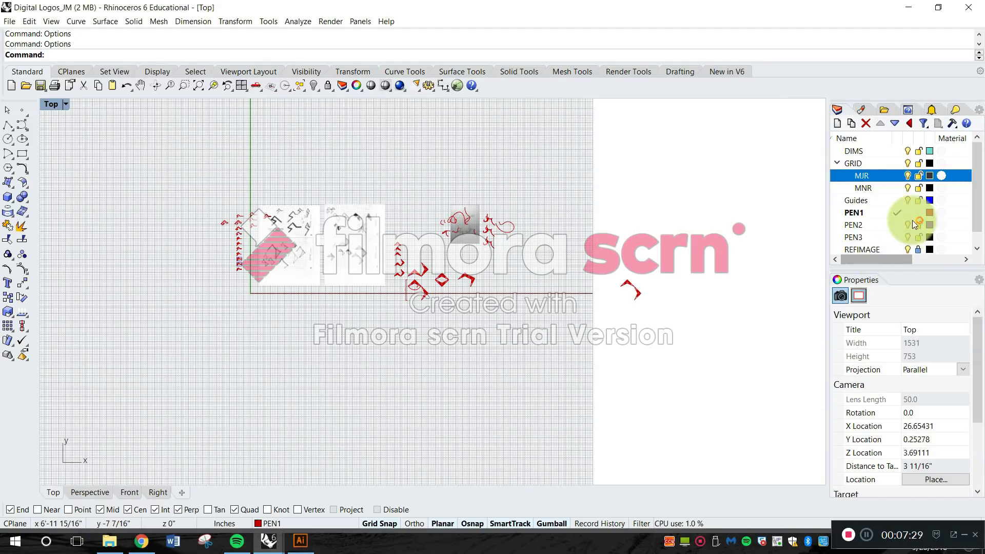
Set the MNR sublayer color to medium gray, RGB 133, 133, 133.
click(929, 187)
drag(737, 186, 756, 207)
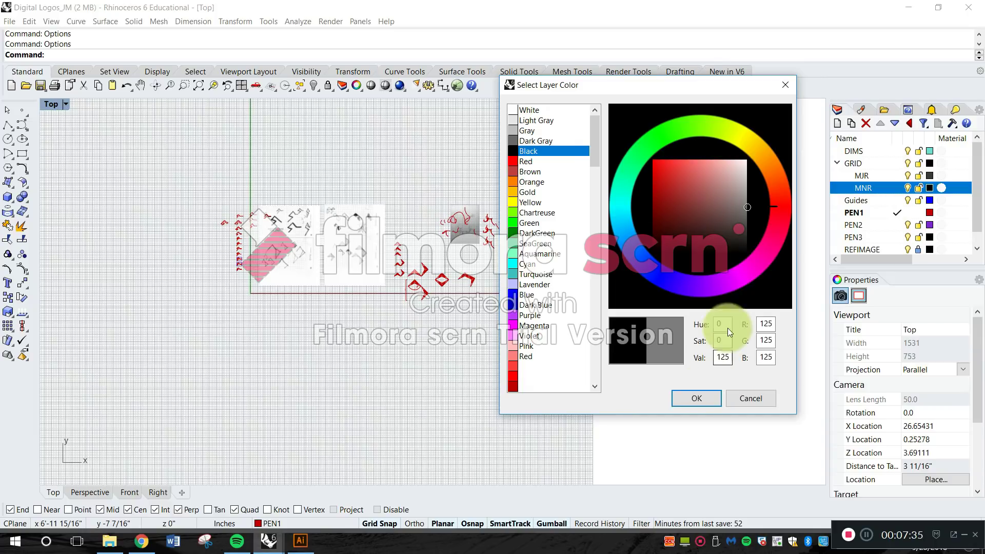
click(748, 206)
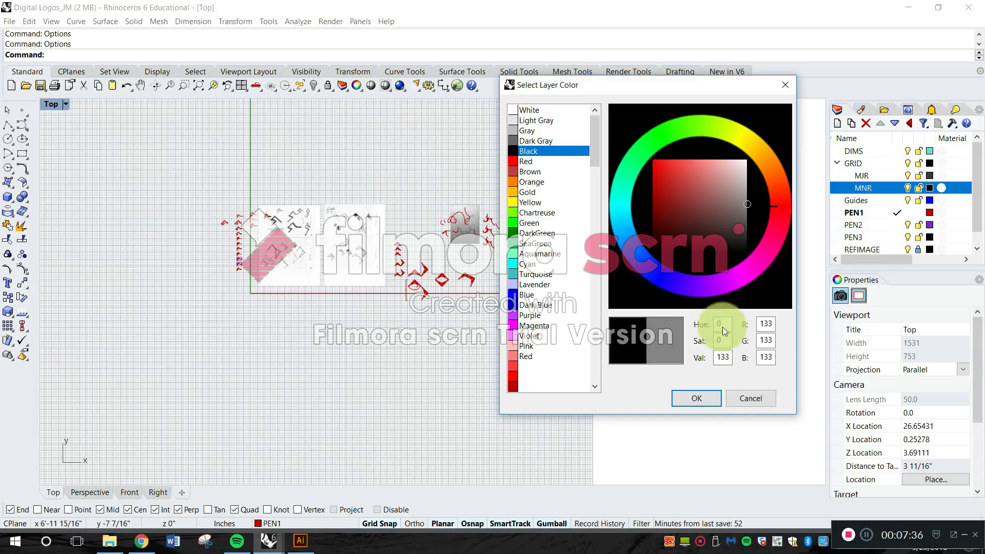
click(707, 398)
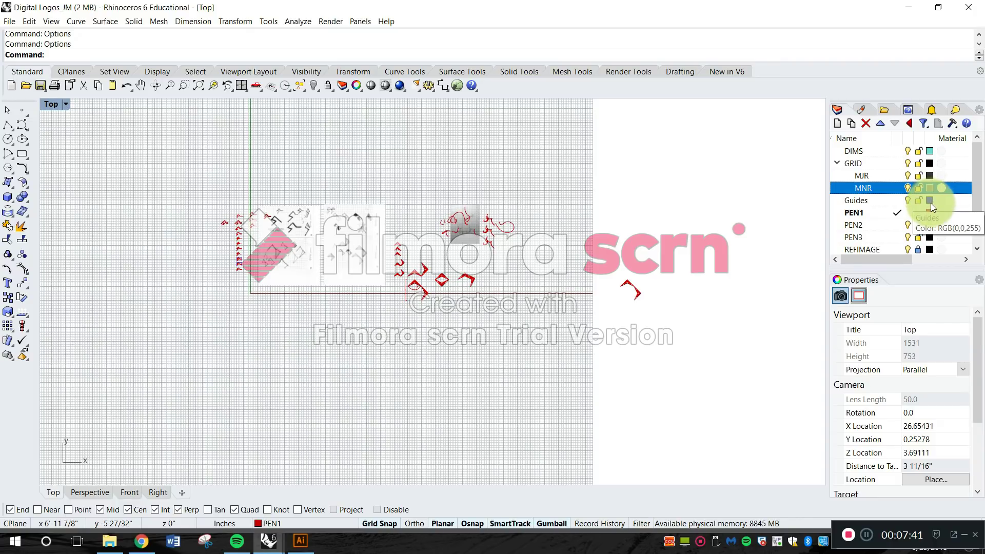
Change the Guides layer color to a bright magenta in the layer color picker.
click(930, 202)
click(775, 249)
drag(775, 248, 773, 248)
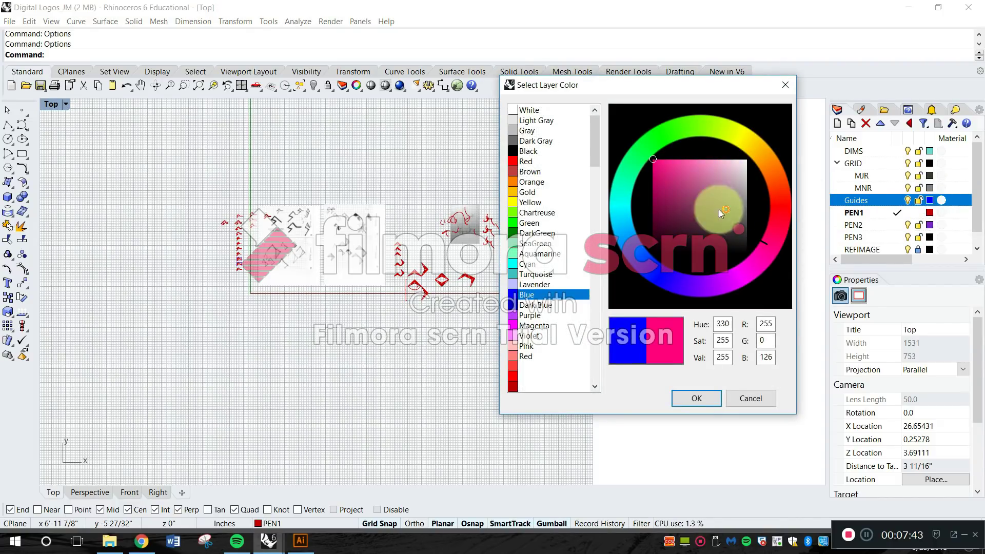
click(667, 166)
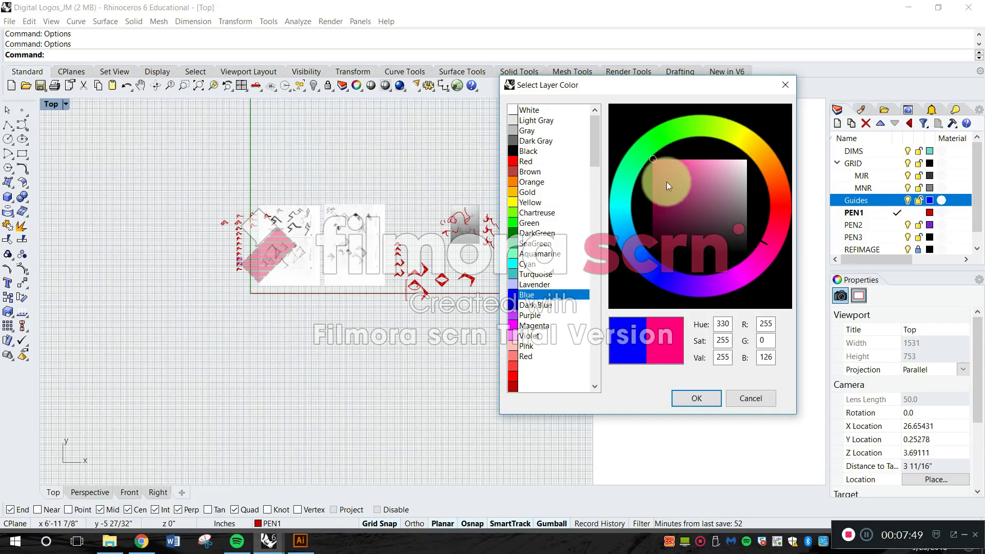
drag(664, 126, 670, 130)
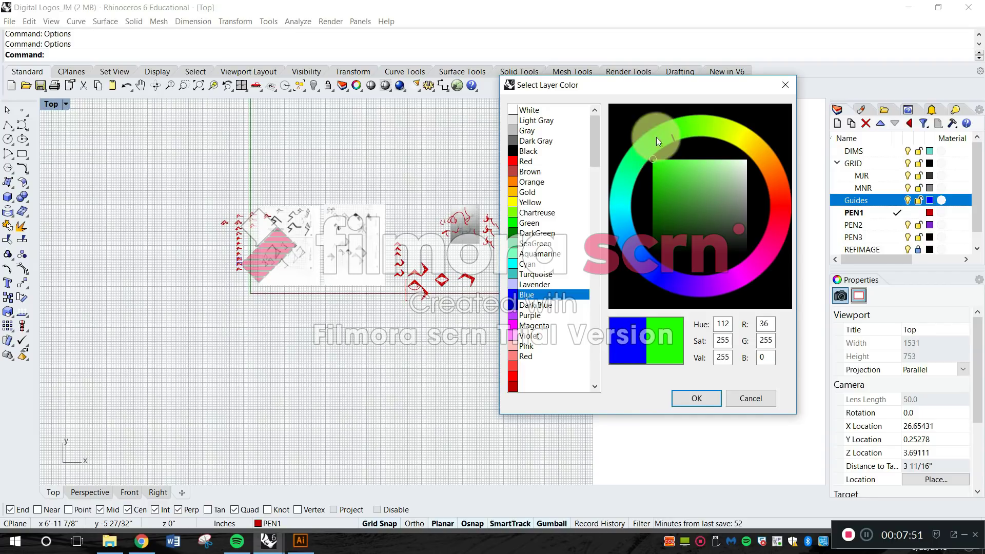
click(761, 264)
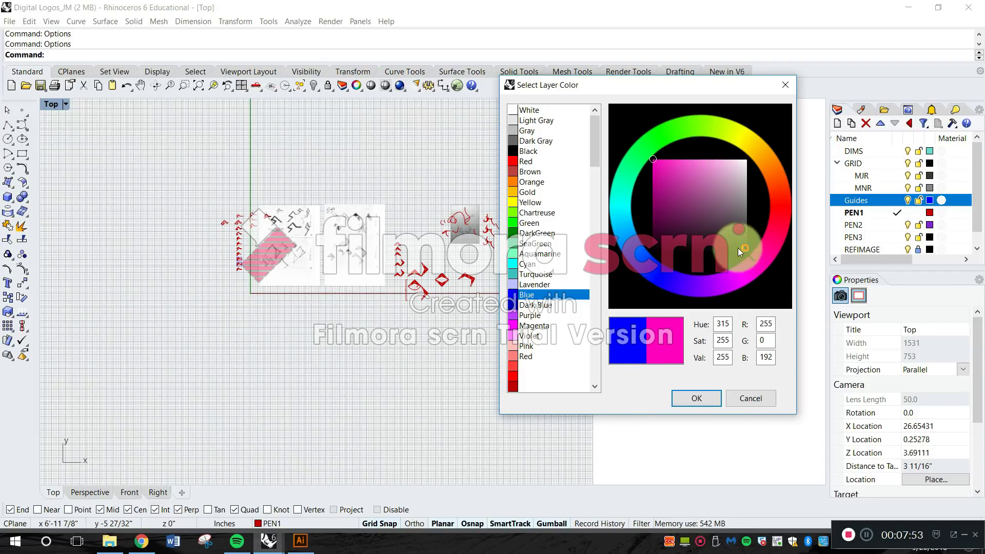
click(750, 272)
click(712, 400)
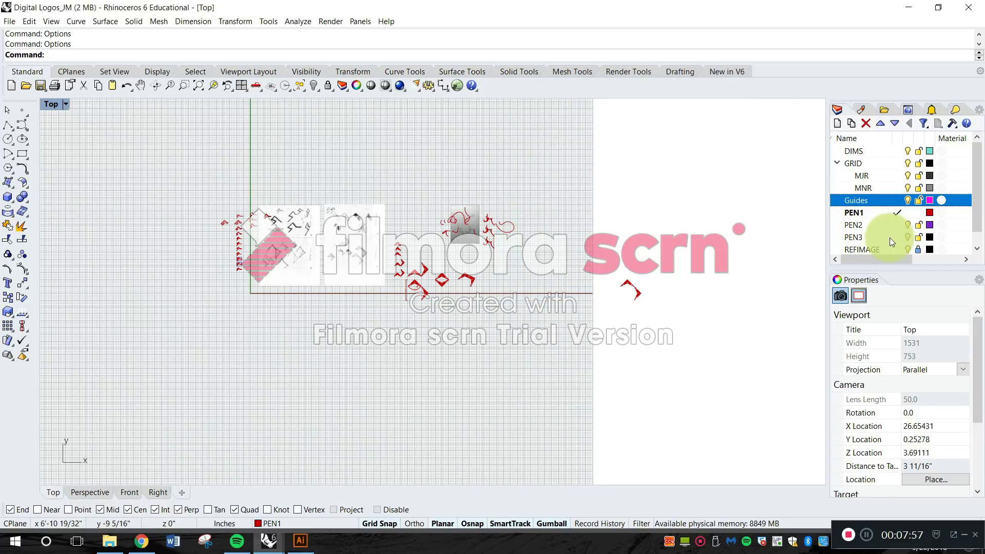
Change the PEN1 layer color to a light purple with RGB 170, 120, 204.
scroll(888, 226, down, 1)
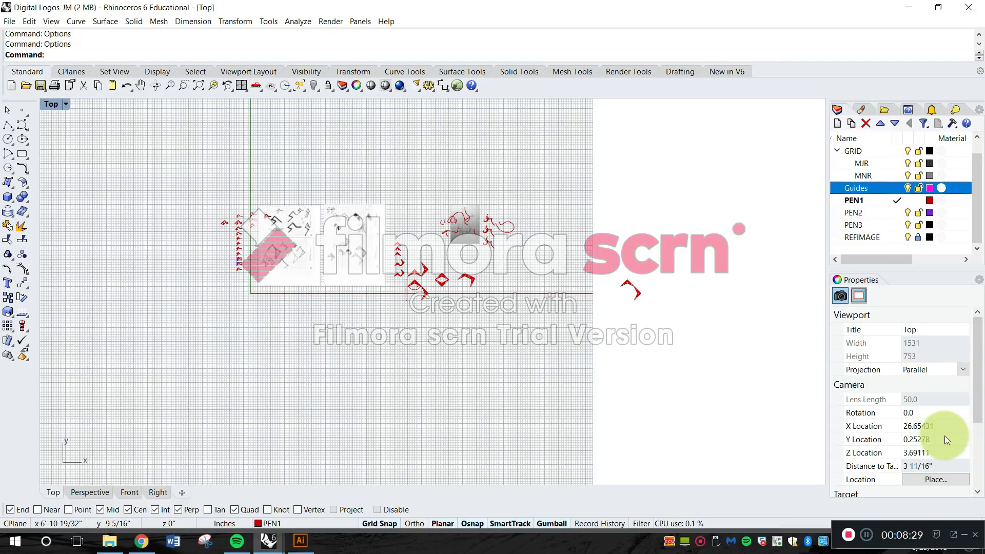
click(869, 201)
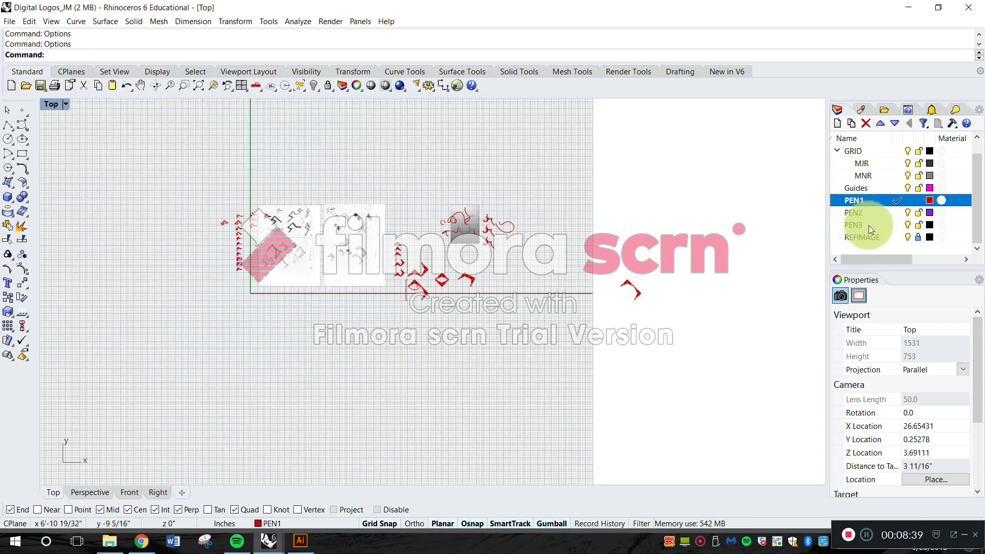
click(929, 201)
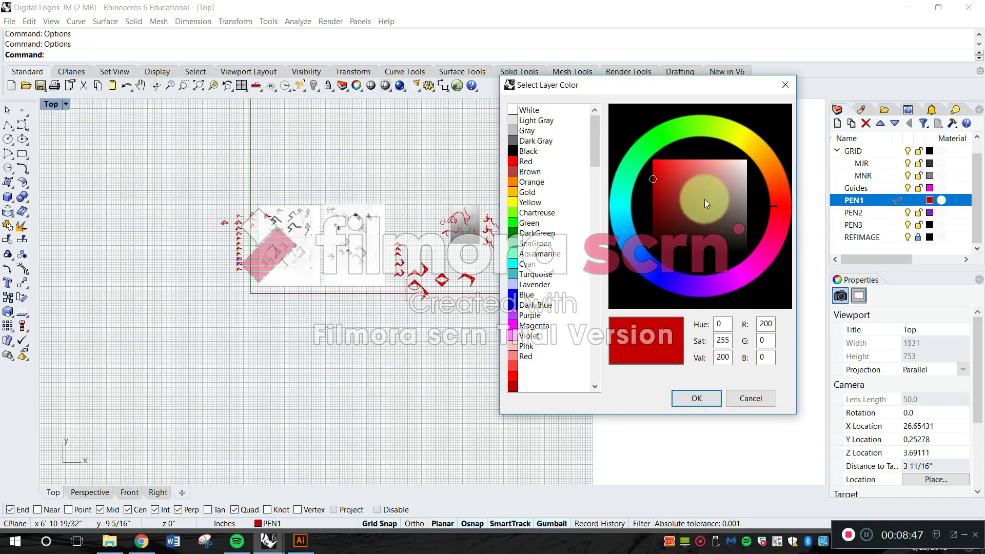
drag(709, 286, 716, 285)
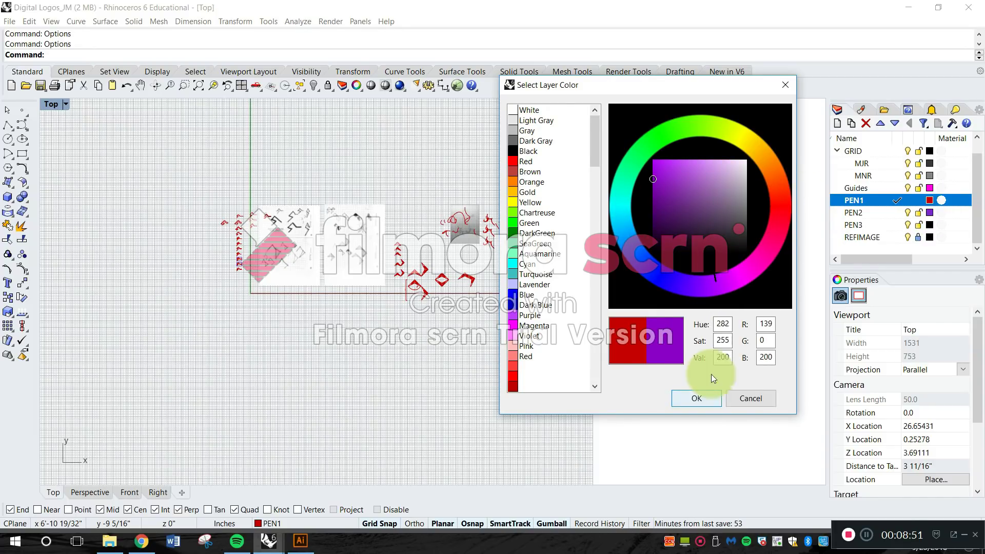
drag(708, 281, 695, 289)
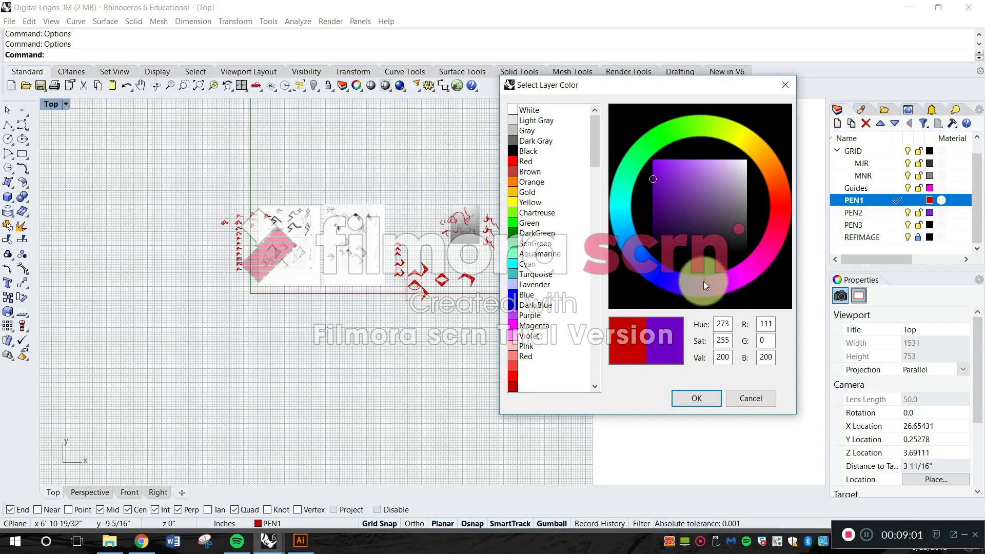
click(701, 282)
click(707, 284)
drag(699, 196, 708, 178)
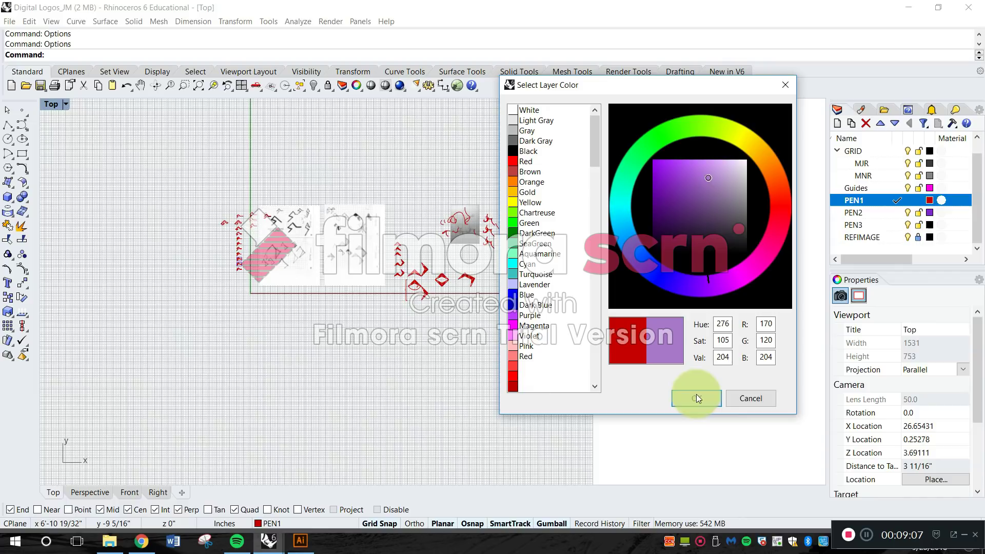
click(696, 397)
Set the PEN2 layer color to a deeper purple with RGB 96, 40, 190.
click(929, 214)
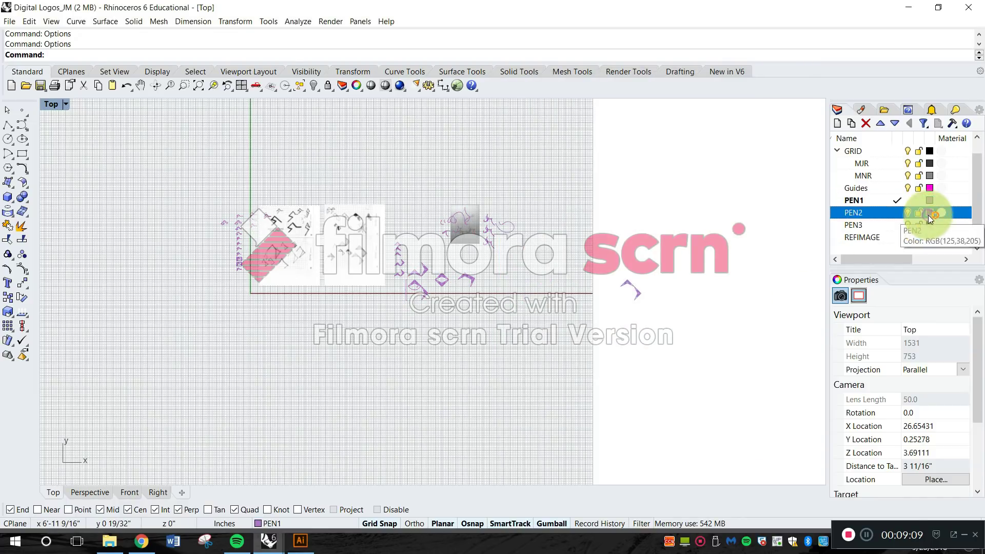
drag(699, 277, 693, 277)
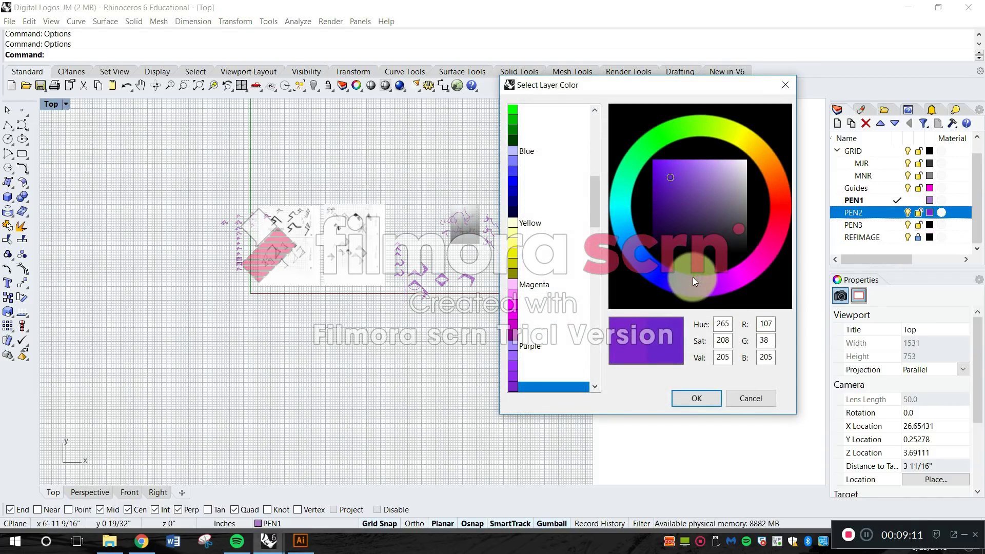
mouse_move(673, 170)
mouse_down()
mouse_move(682, 174)
mouse_move(673, 183)
mouse_up()
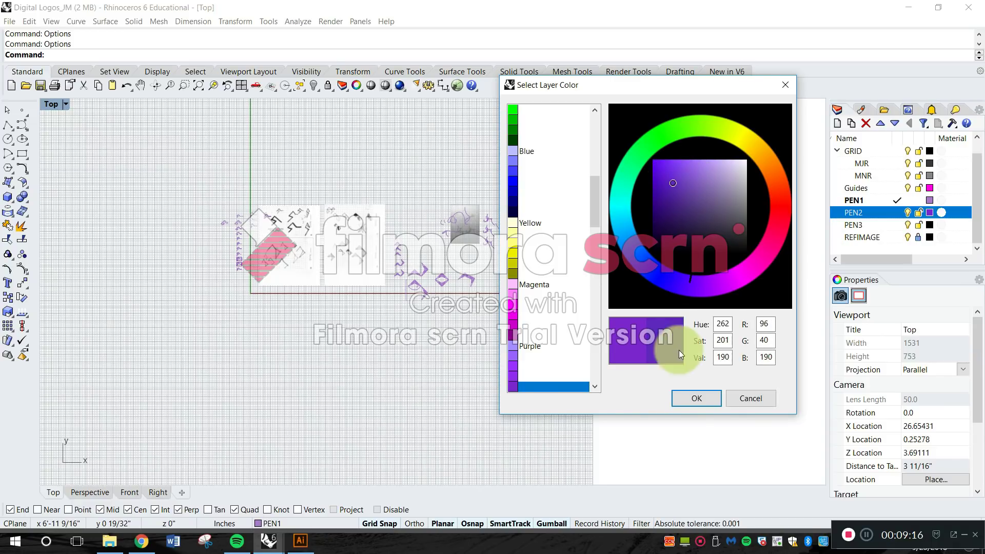
click(695, 399)
Set the PEN3 layer color to a dark blue with RGB 36, 73, 147.
click(929, 225)
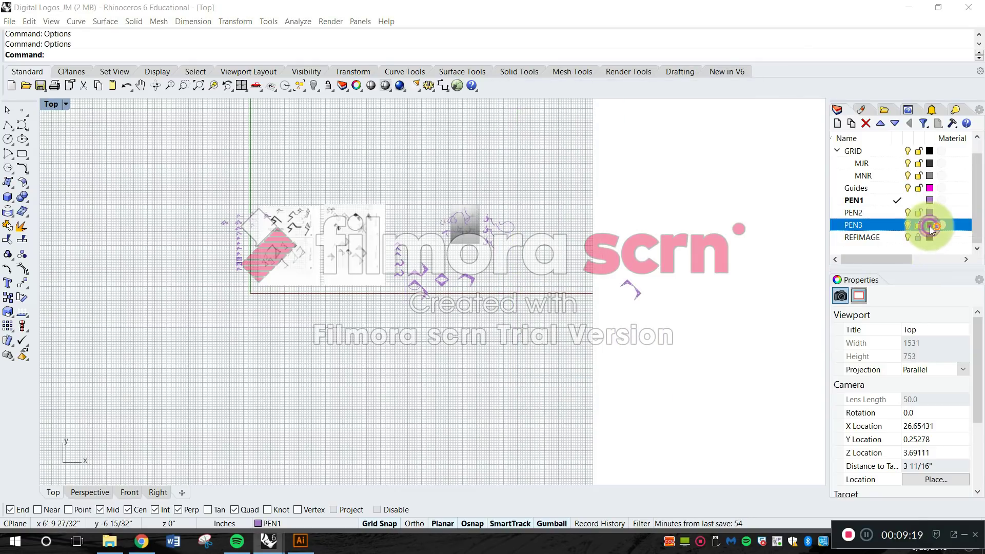
click(642, 261)
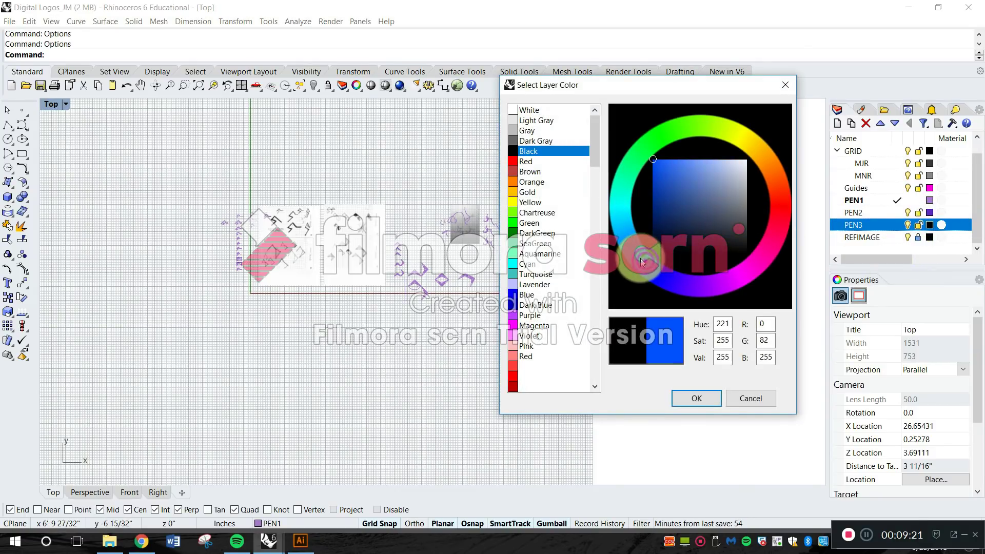
click(670, 195)
click(695, 398)
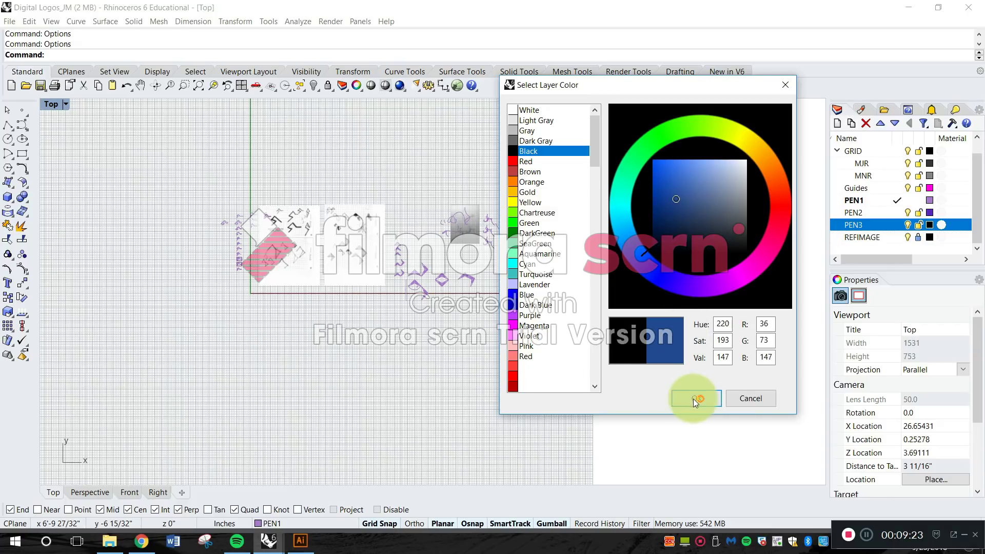
Adjust the PEN2 layer color to a less saturated, more muted purple.
click(928, 213)
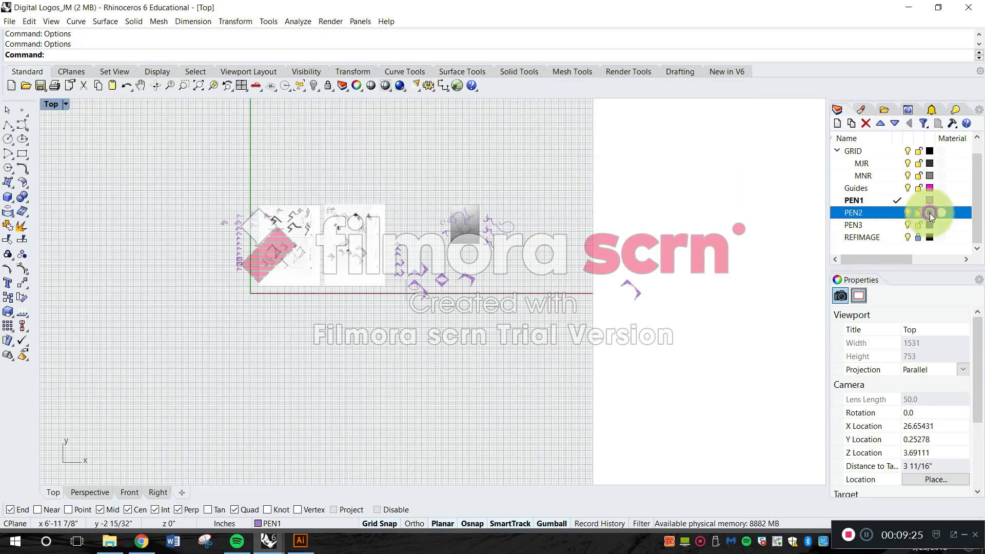
click(691, 181)
click(689, 397)
Soften the PEN1 layer color to a paler grayish purple, about RGB 178, 145, 200.
click(927, 201)
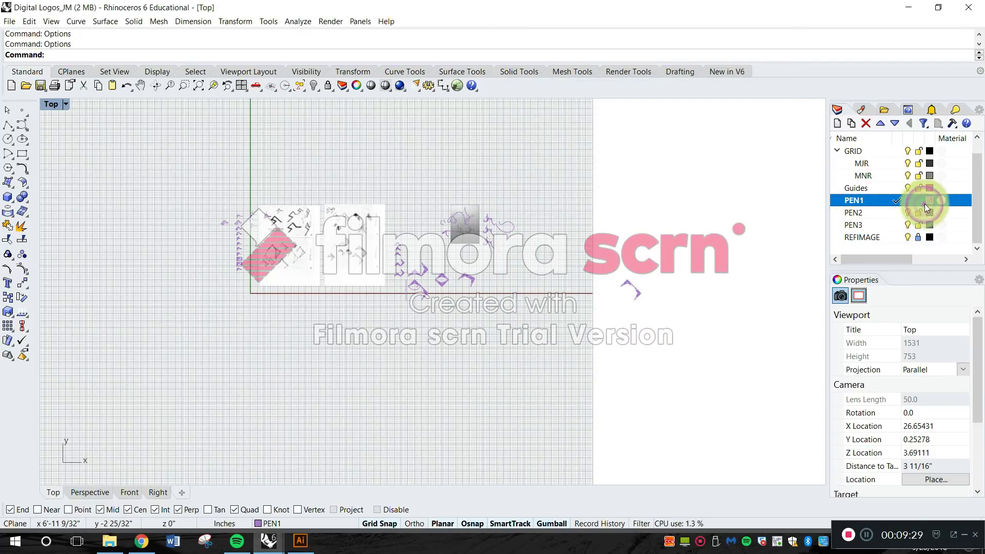
click(720, 179)
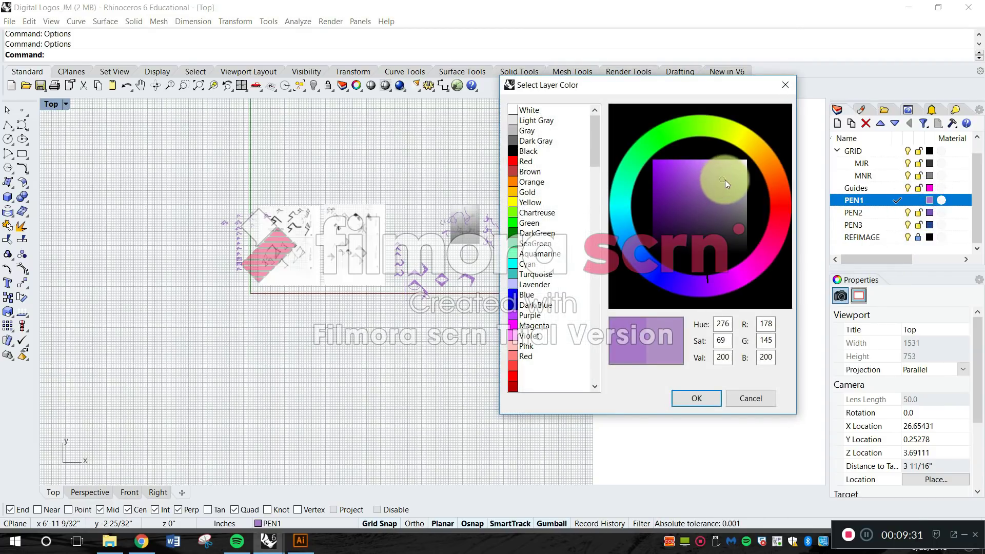
click(724, 180)
click(690, 399)
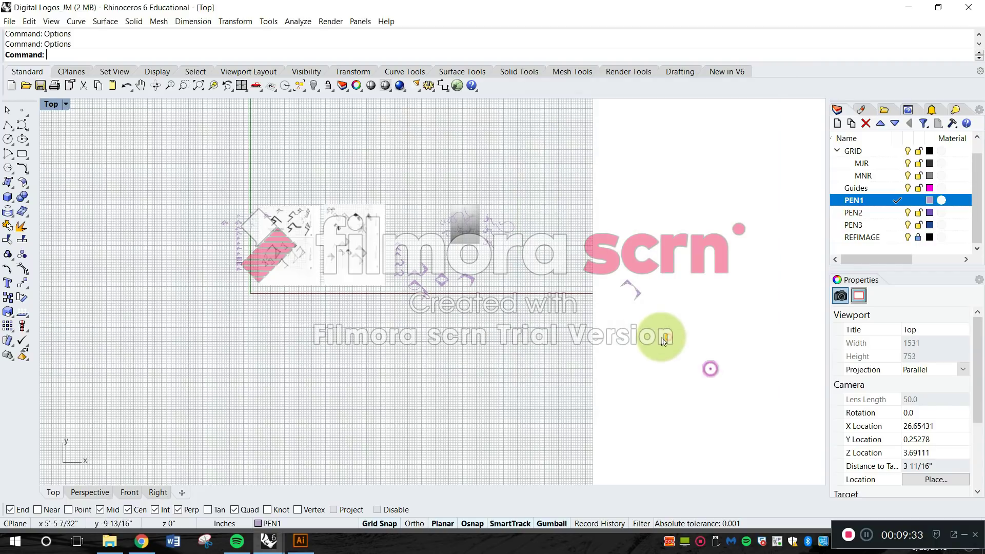
Examine the recolored chevron logos across the Top view, including the dimensioned chevron with its length and angle annotations.
scroll(513, 277, up, 8)
right_drag(549, 322, 403, 303)
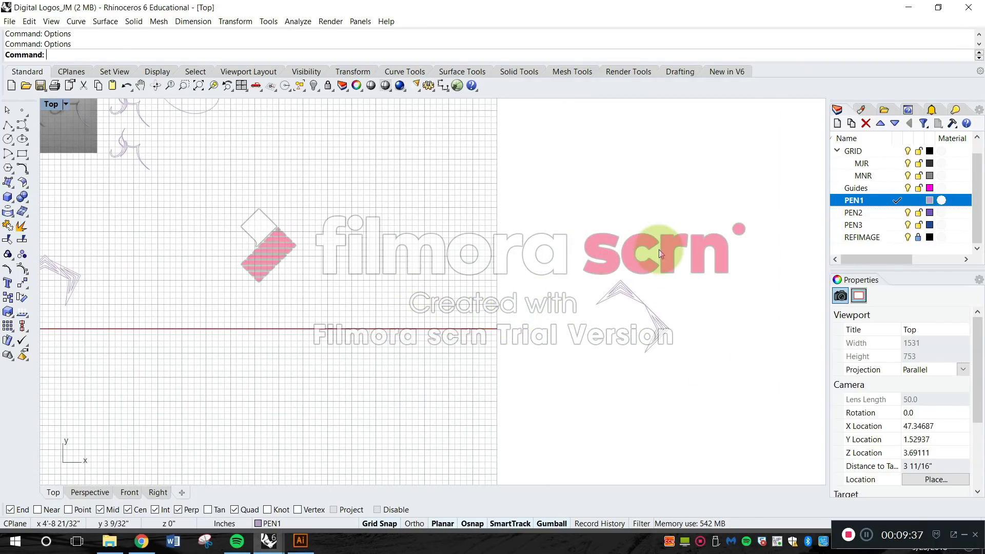
right_drag(624, 278, 666, 267)
scroll(667, 267, down, 6)
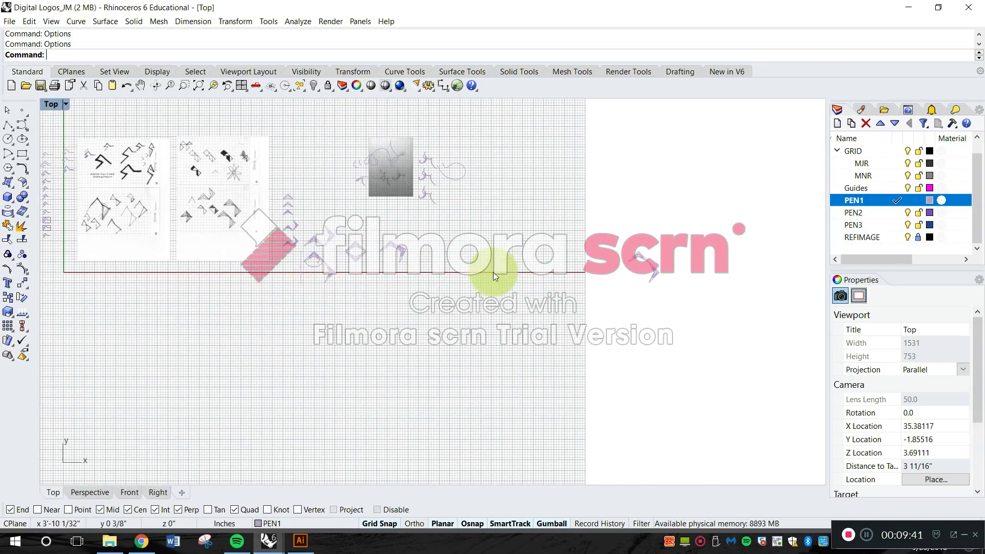
right_drag(463, 266, 535, 277)
scroll(429, 268, up, 12)
right_drag(259, 309, 491, 326)
scroll(347, 288, up, 12)
scroll(398, 310, down, 6)
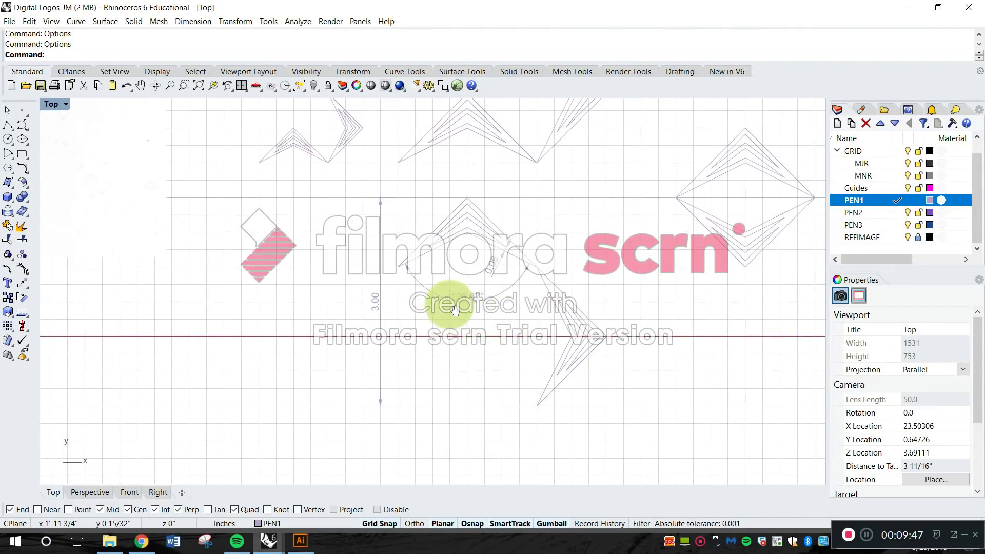
scroll(447, 304, up, 6)
scroll(380, 291, down, 8)
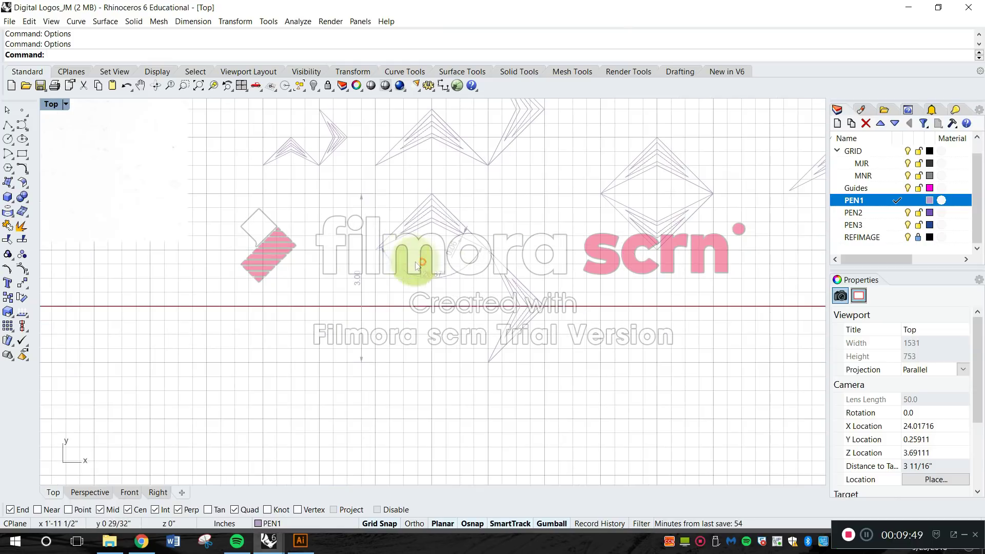
scroll(403, 293, up, 7)
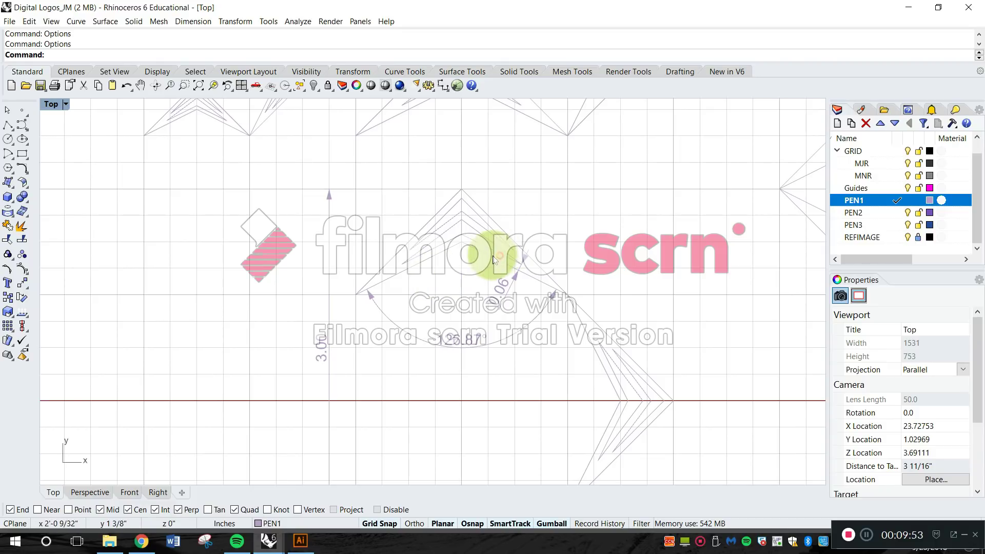
scroll(531, 219, down, 2)
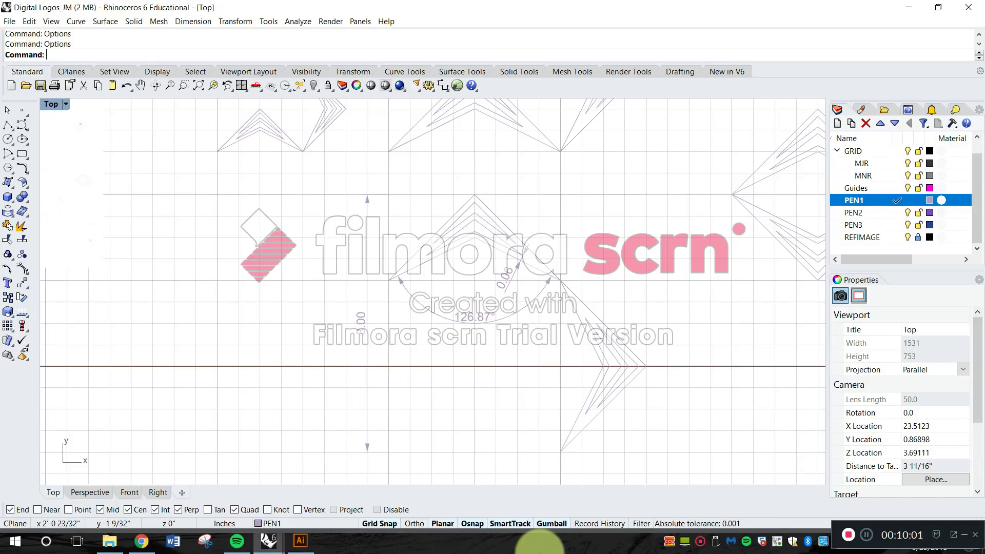
Inspect the asymmetric chevron logo beside the diamond, checking its tips and corners against the grid lines.
scroll(690, 339, down, 5)
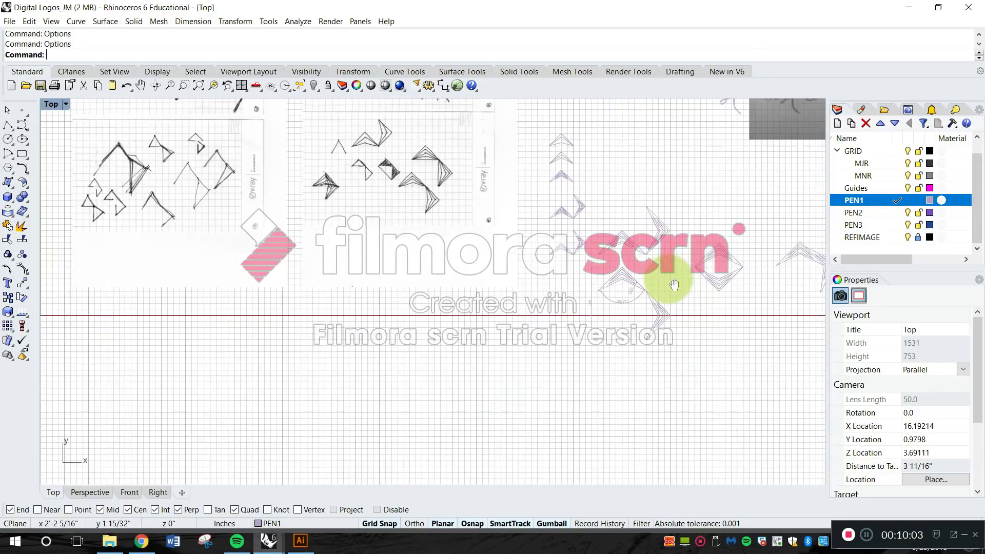
right_drag(620, 316, 518, 298)
scroll(639, 285, up, 15)
mouse_move(641, 263)
right_down()
mouse_move(552, 254)
mouse_move(506, 228)
mouse_move(585, 293)
right_up()
scroll(516, 190, up, 6)
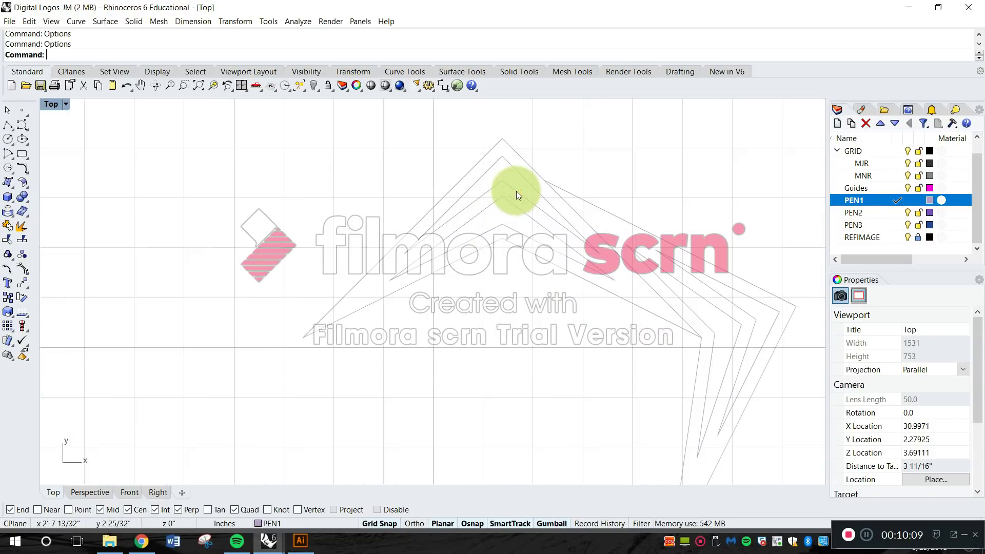
right_drag(279, 367, 293, 341)
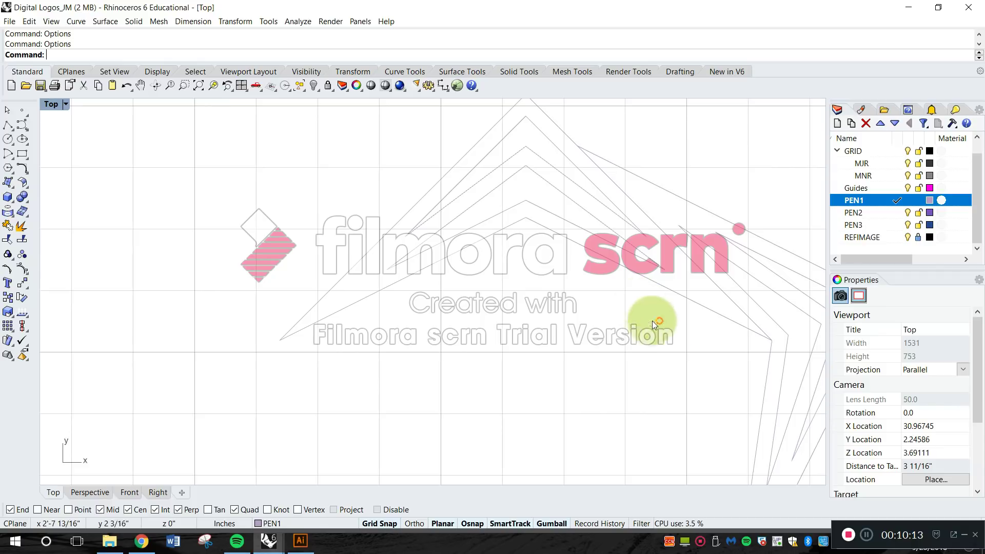
right_drag(689, 331, 609, 310)
drag(702, 345, 515, 184)
scroll(405, 310, up, 2)
click(275, 297)
scroll(301, 330, up, 2)
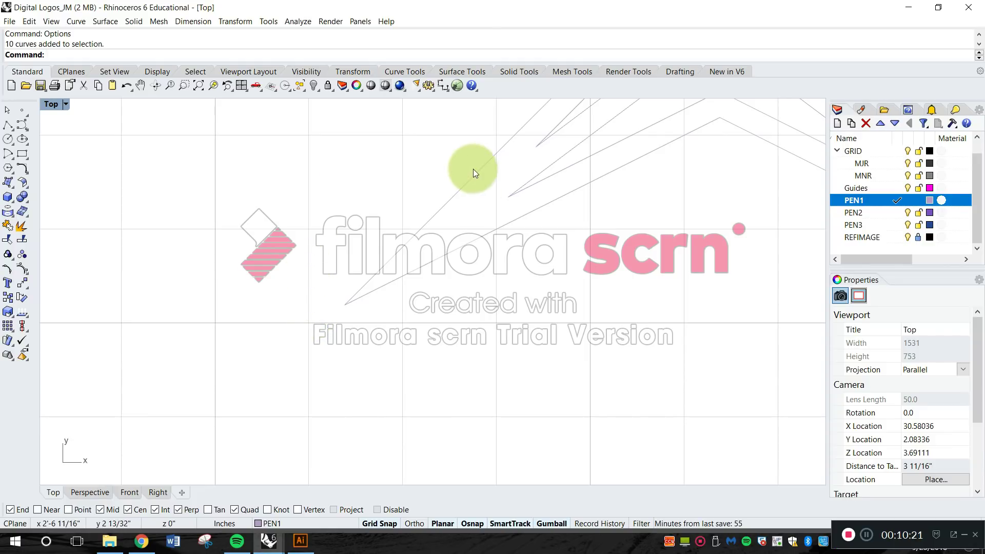
scroll(495, 238, down, 3)
scroll(496, 241, down, 3)
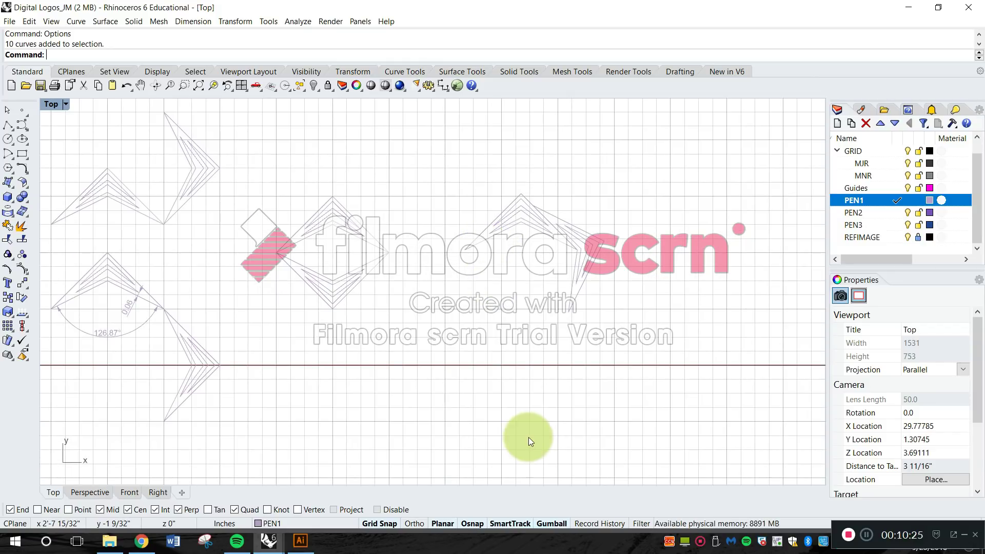
Move the asymmetric chevron logo by its lower-left tip onto the grid intersection at x 2'-6 3/4", y 1 3/4".
key(Escape)
text(move)
key(space)
drag(644, 334, 461, 176)
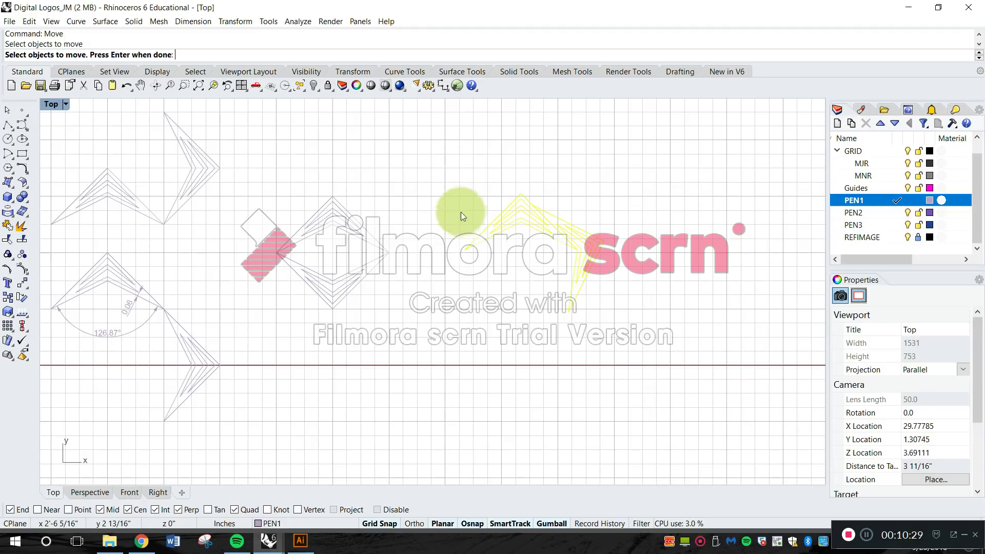
scroll(466, 251, up, 5)
key(space)
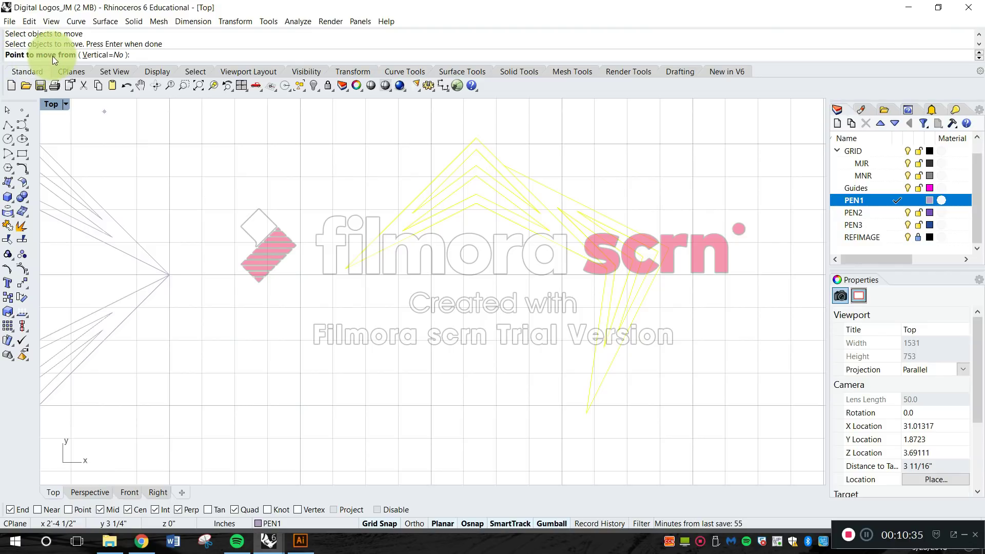
scroll(352, 281, up, 6)
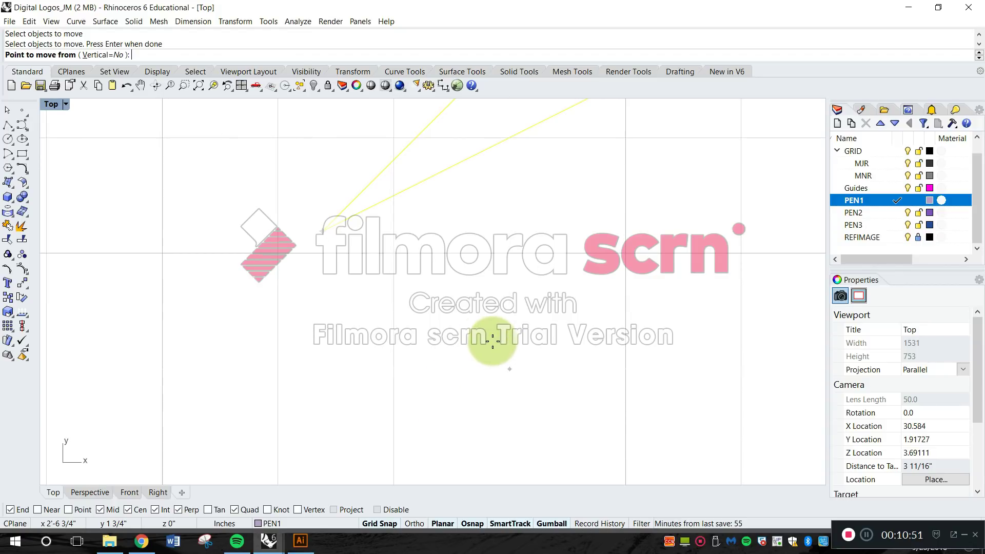
click(378, 523)
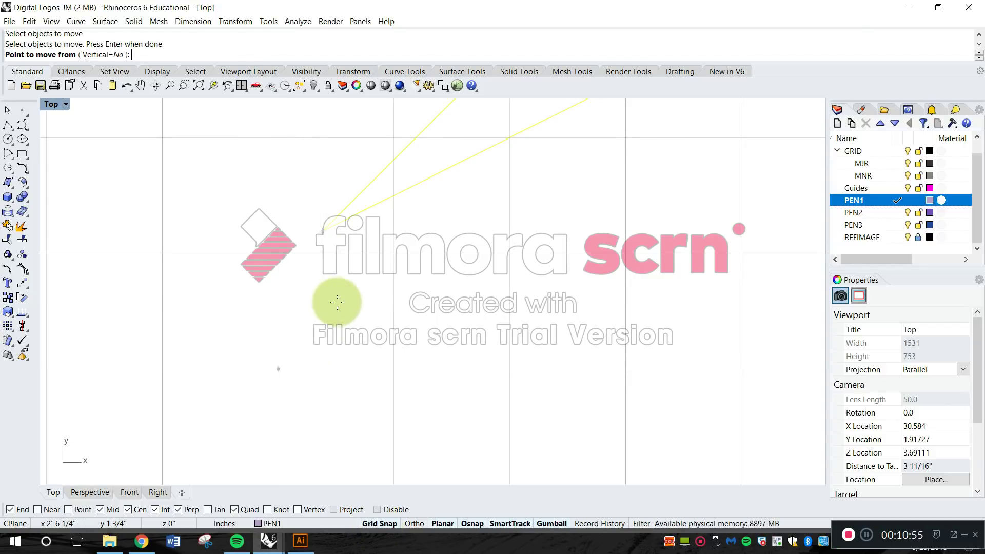
scroll(318, 226, up, 3)
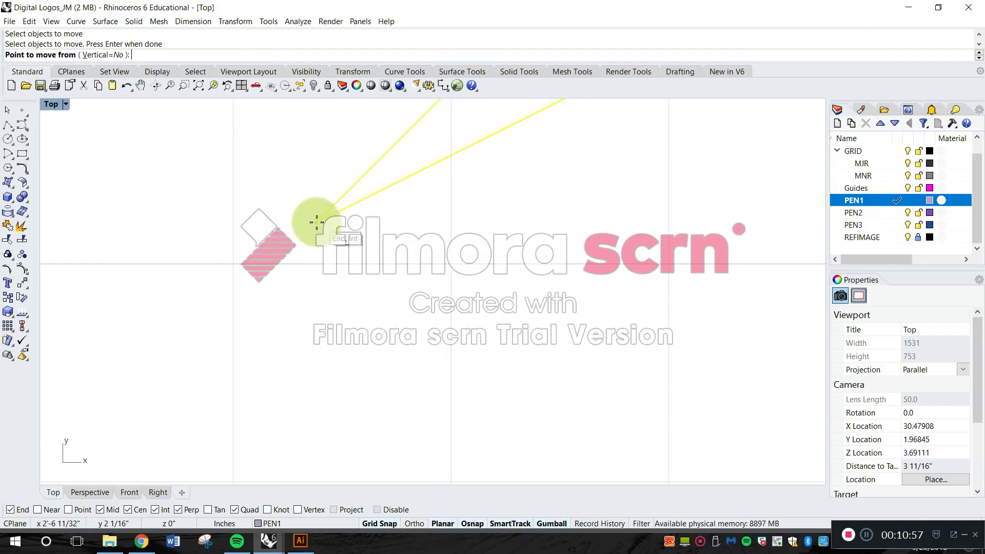
click(314, 223)
scroll(316, 224, down, 5)
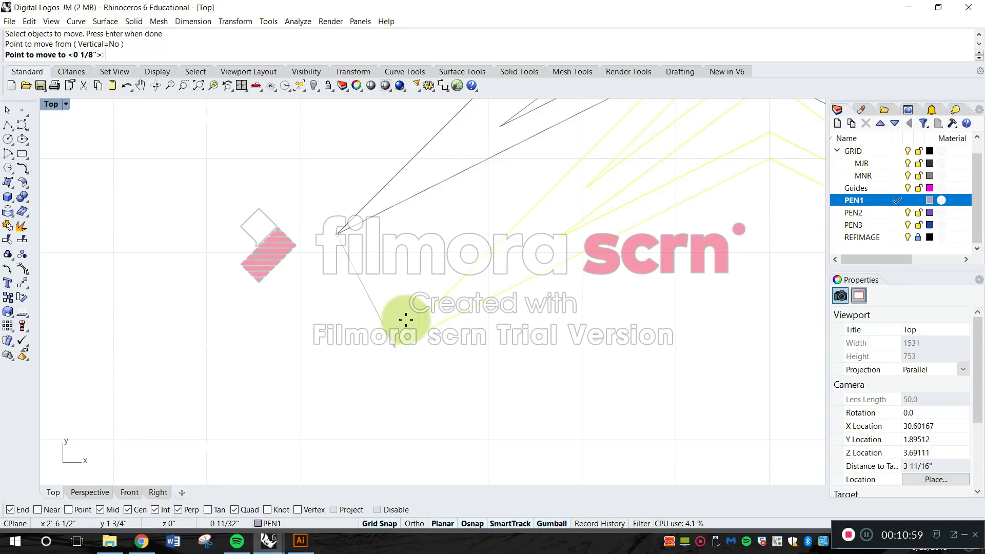
click(489, 341)
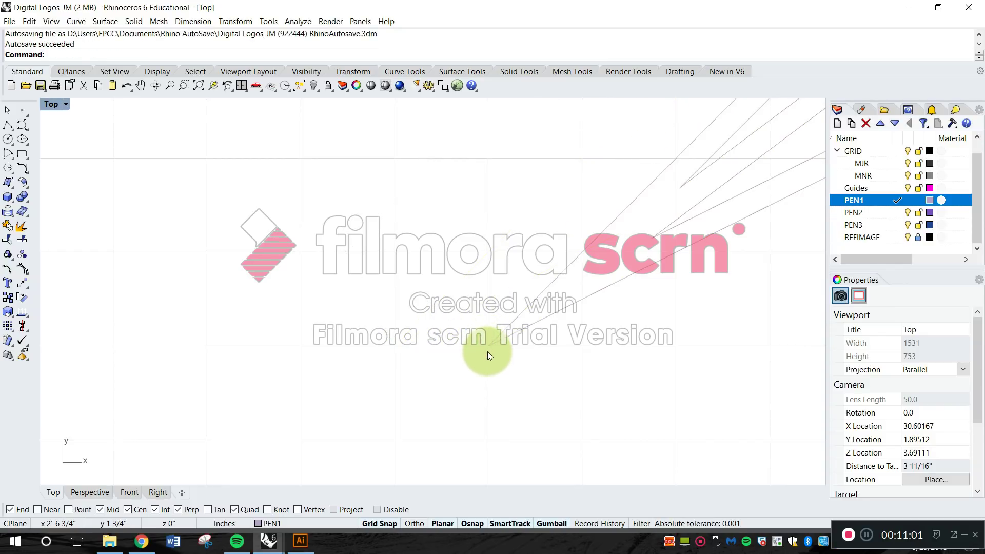
Examine the moved asymmetric logo's lower-left tip and remaining corners against the grid lines.
scroll(487, 352, up, 3)
right_drag(490, 340, 488, 290)
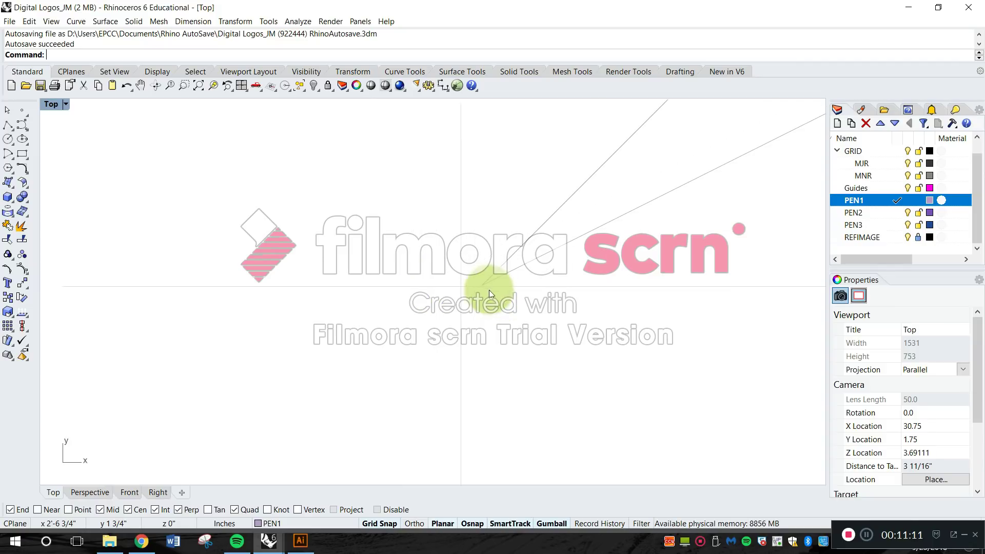
click(460, 290)
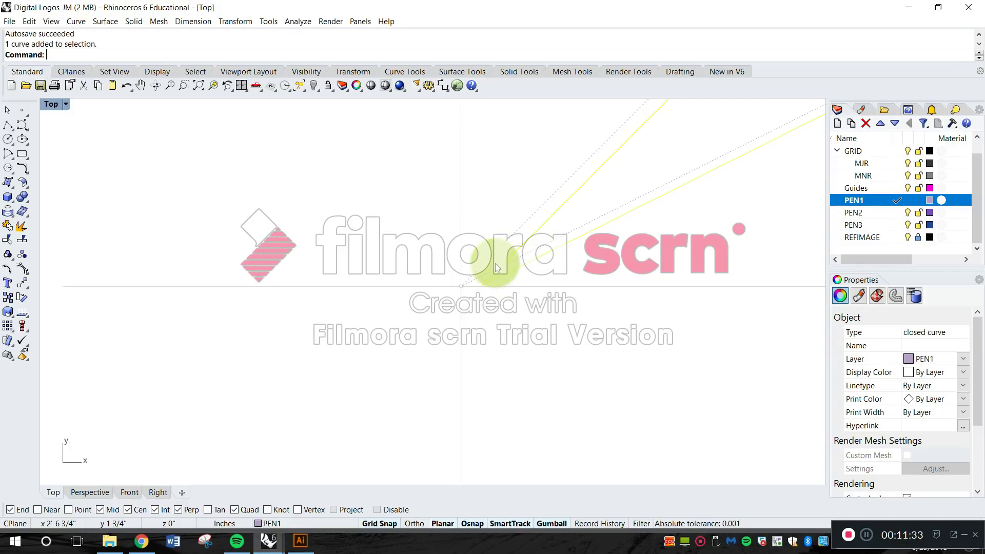
scroll(512, 259, down, 10)
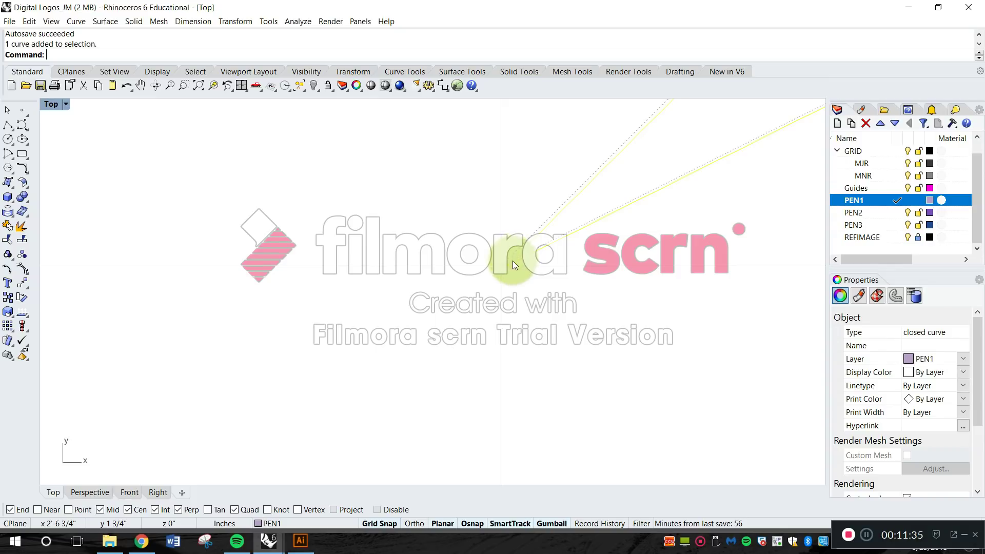
scroll(520, 270, down, 5)
key(Escape)
scroll(522, 275, down, 6)
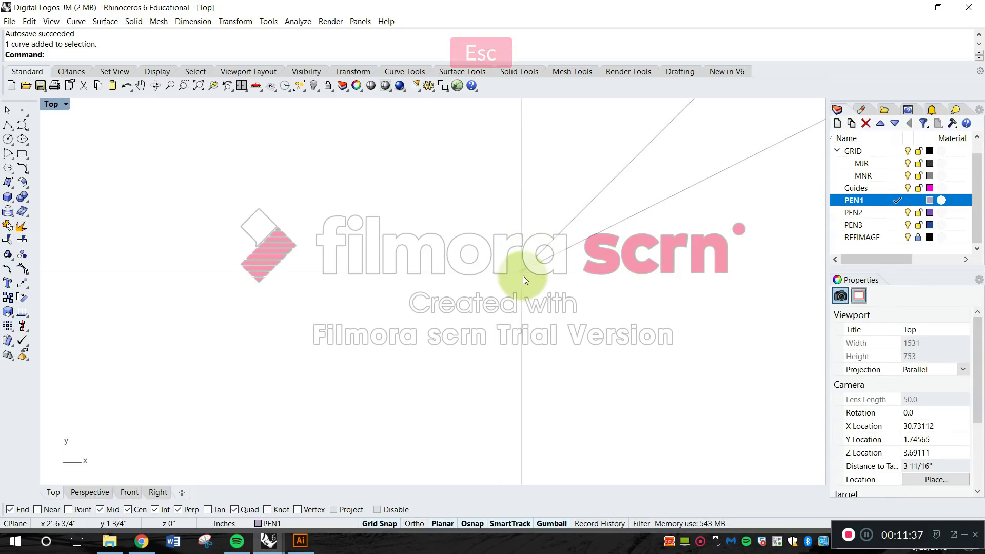
scroll(549, 282, up, 10)
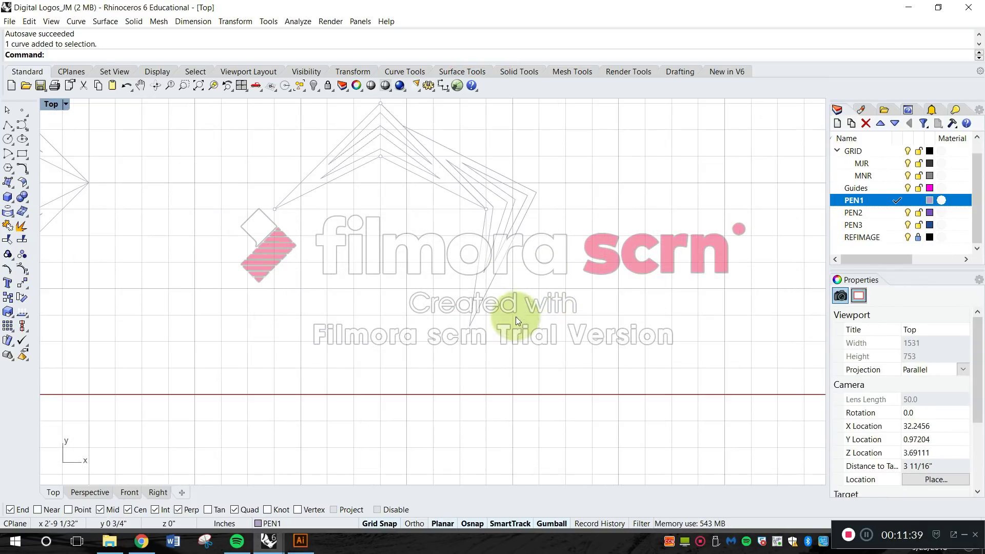
right_drag(565, 317, 565, 321)
click(526, 182)
scroll(412, 183, up, 4)
right_drag(411, 183, 444, 204)
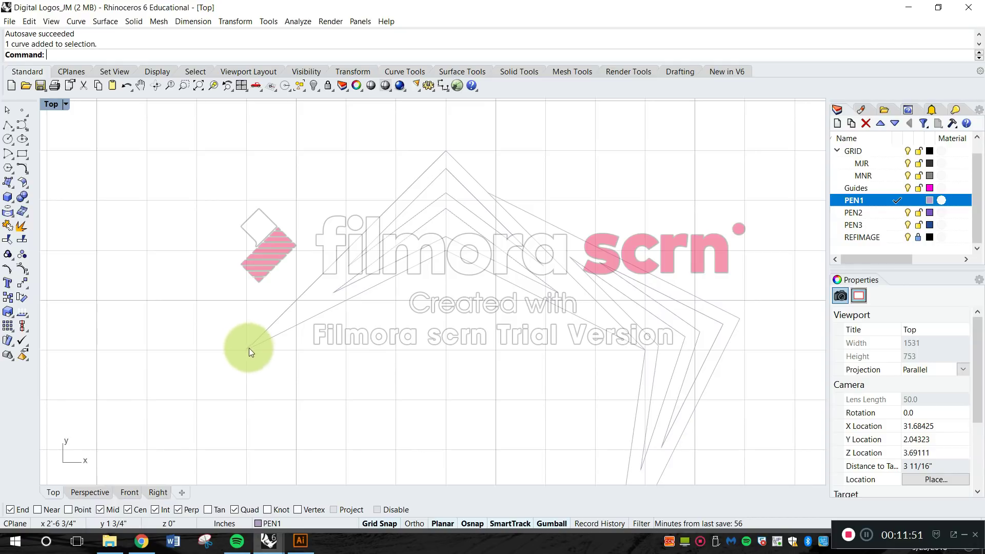
Examine the dimensioned chevron logo's height, line spacing and angle annotations against its tips and corners.
scroll(307, 349, down, 3)
right_drag(401, 369, 668, 311)
right_drag(525, 283, 631, 235)
scroll(636, 235, down, 6)
right_drag(520, 273, 585, 268)
right_drag(422, 258, 490, 244)
scroll(497, 242, up, 9)
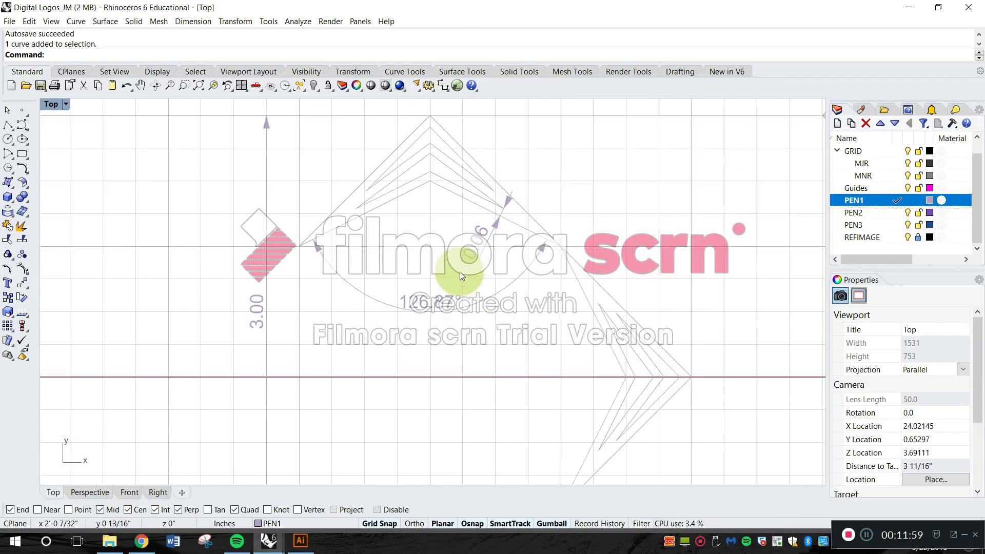
scroll(497, 289, down, 3)
right_drag(535, 275, 526, 244)
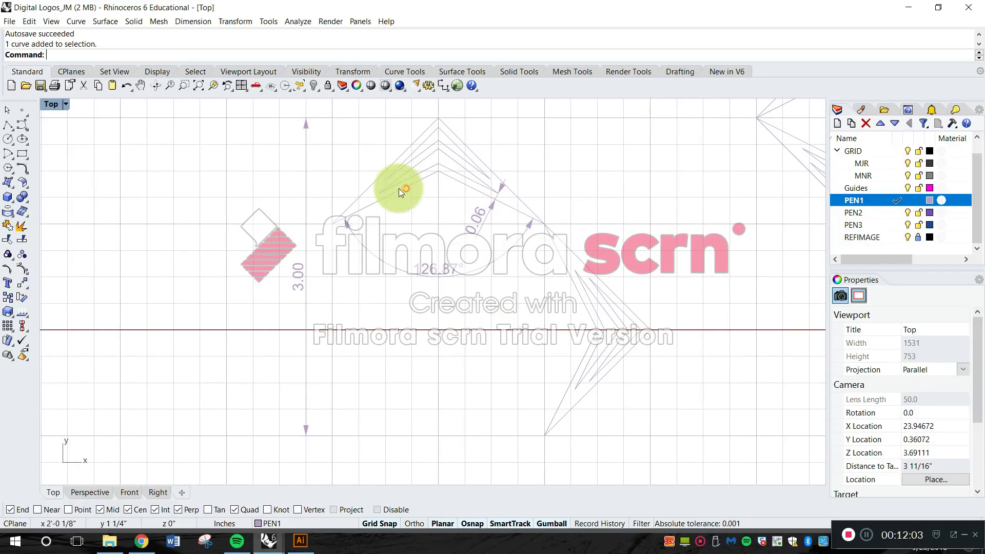
mouse_move(419, 256)
right_down()
mouse_move(429, 288)
mouse_move(413, 287)
mouse_move(409, 272)
right_up()
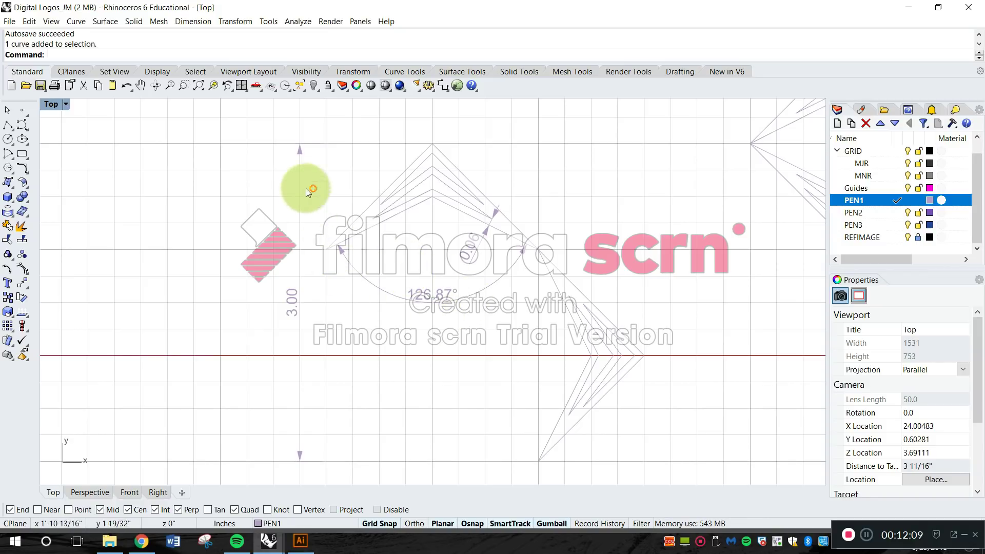
click(298, 223)
drag(315, 297, 264, 455)
click(300, 460)
right_drag(441, 208, 451, 192)
right_drag(431, 317, 408, 316)
key(Escape)
Move the dimensioned chevron logo, including its annotations, about 3 inches straight down on the grid.
scroll(398, 309, down, 6)
drag(548, 409, 329, 209)
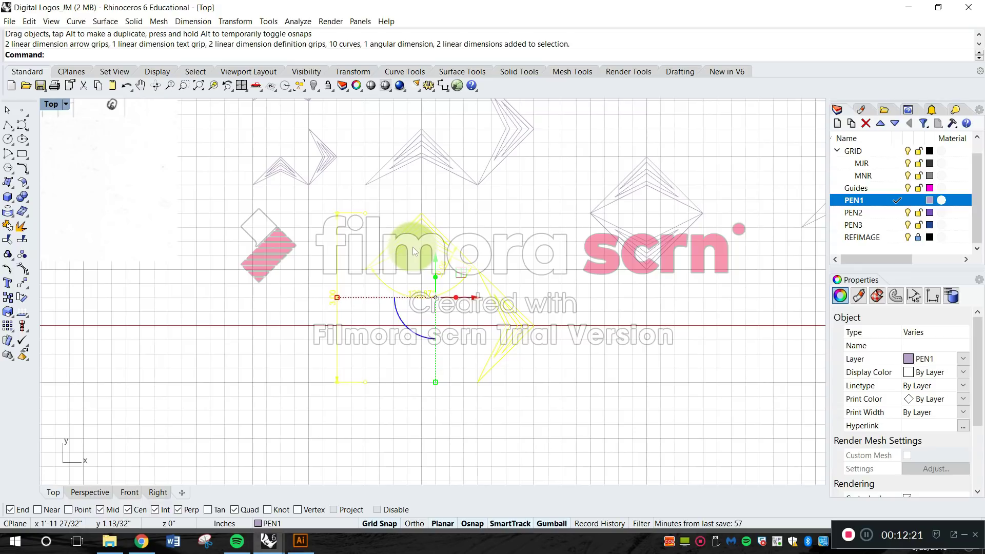
text(m)
key(space)
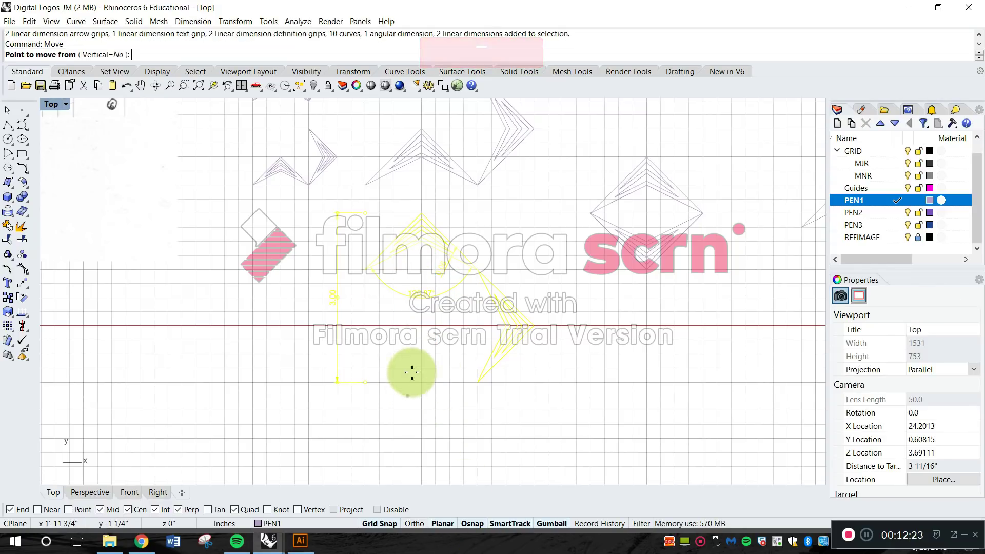
scroll(417, 307, up, 4)
click(421, 161)
mouse_move(431, 255)
right_down()
mouse_move(418, 154)
mouse_move(439, 191)
mouse_move(436, 173)
right_up()
click(410, 231)
key(Escape)
scroll(420, 254, up, 2)
mouse_move(425, 253)
right_down()
mouse_move(432, 229)
mouse_move(408, 233)
right_up()
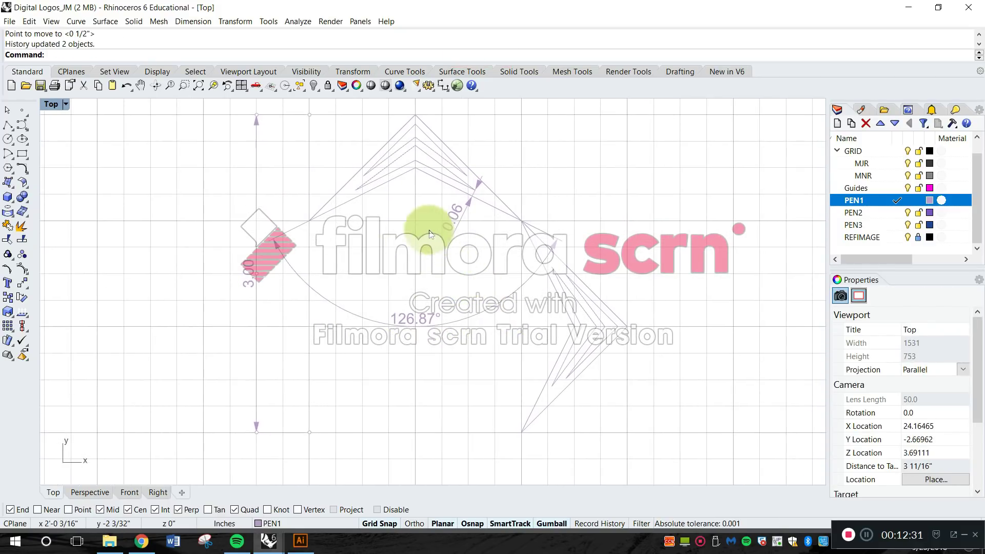
Delete the angle, line spacing and overall height dimensions from the moved chevron logo.
click(418, 321)
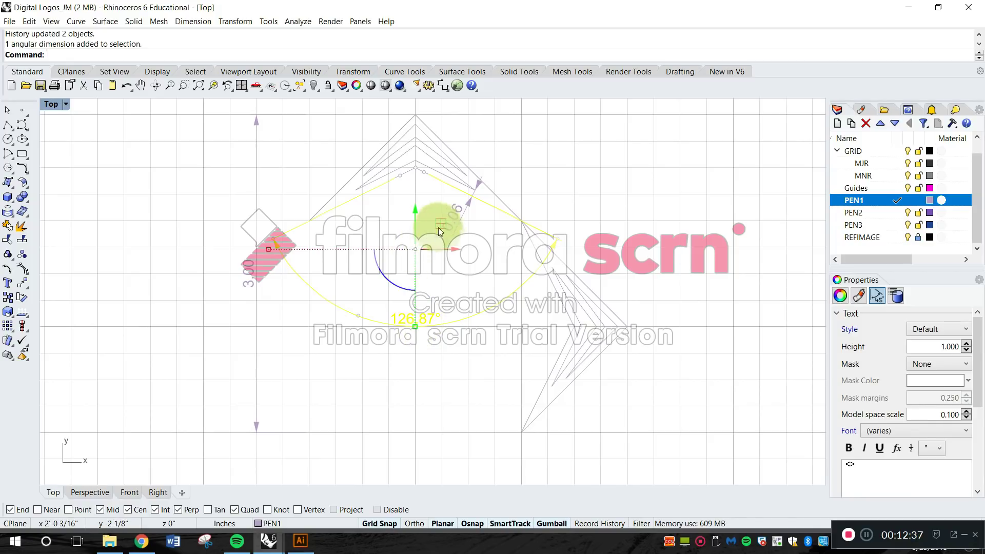
key(Delete)
click(459, 213)
key(Delete)
click(256, 178)
key(Delete)
right_drag(432, 248, 405, 260)
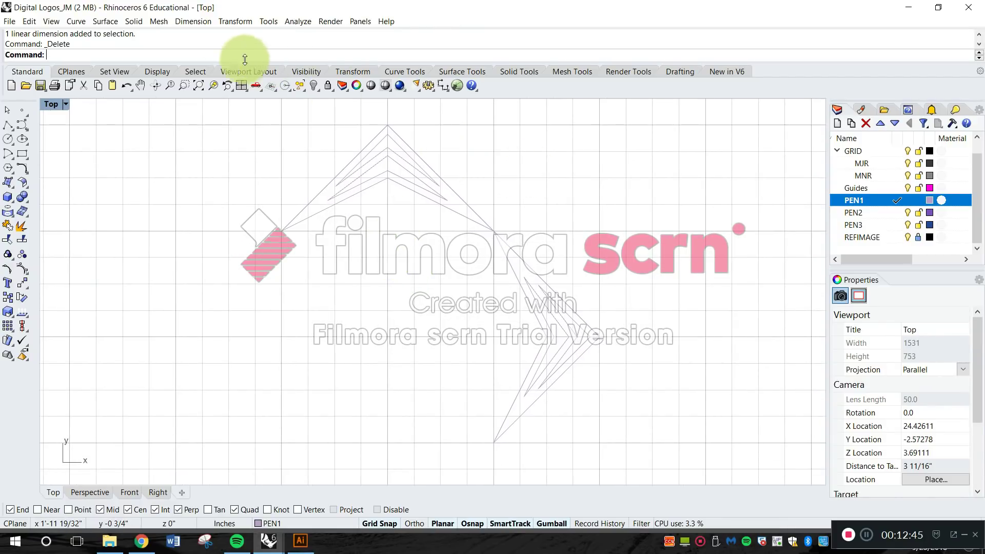
Add a horizontal linear dimension across the moved chevron logo's full width, placed about 1/2 inch above its apex.
click(200, 22)
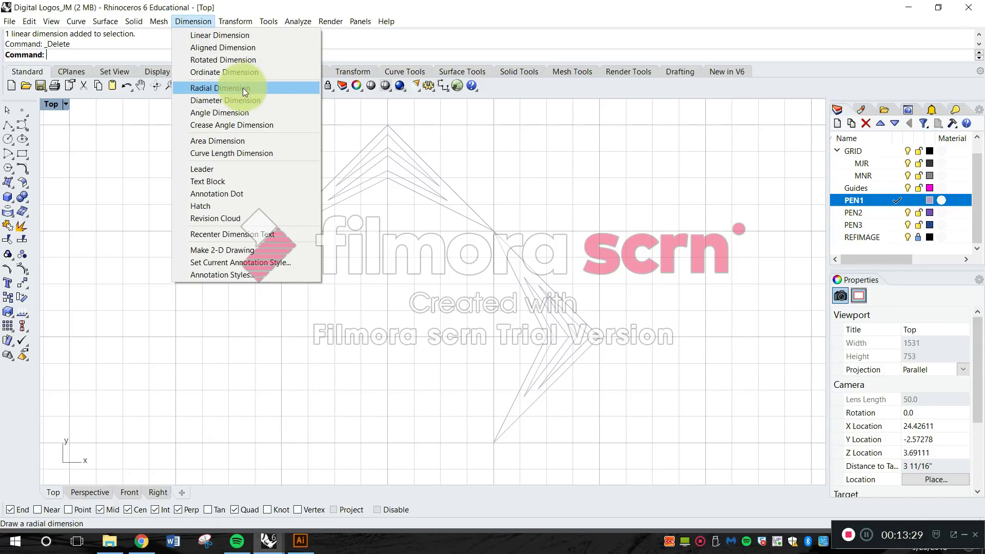
click(259, 154)
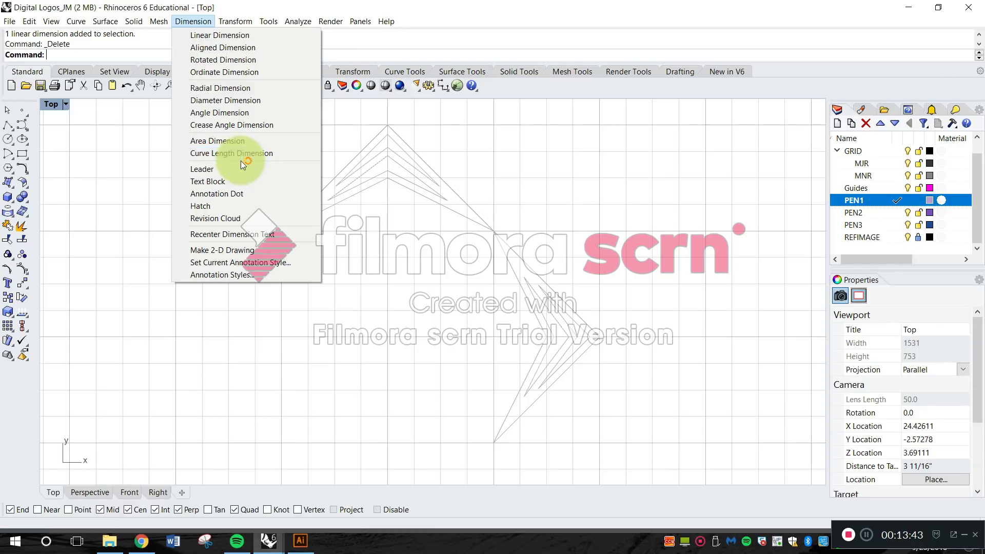
click(233, 35)
right_drag(345, 165, 275, 193)
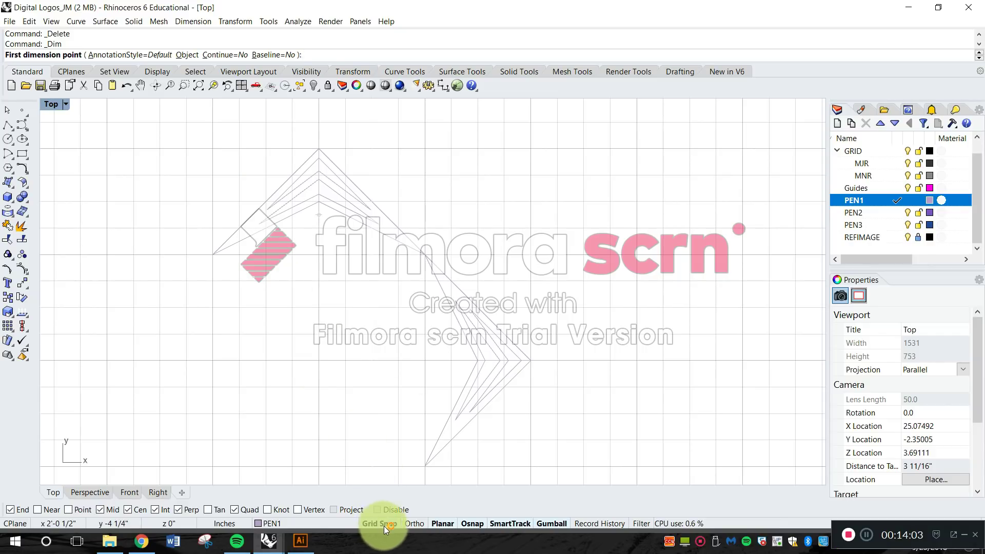
click(214, 145)
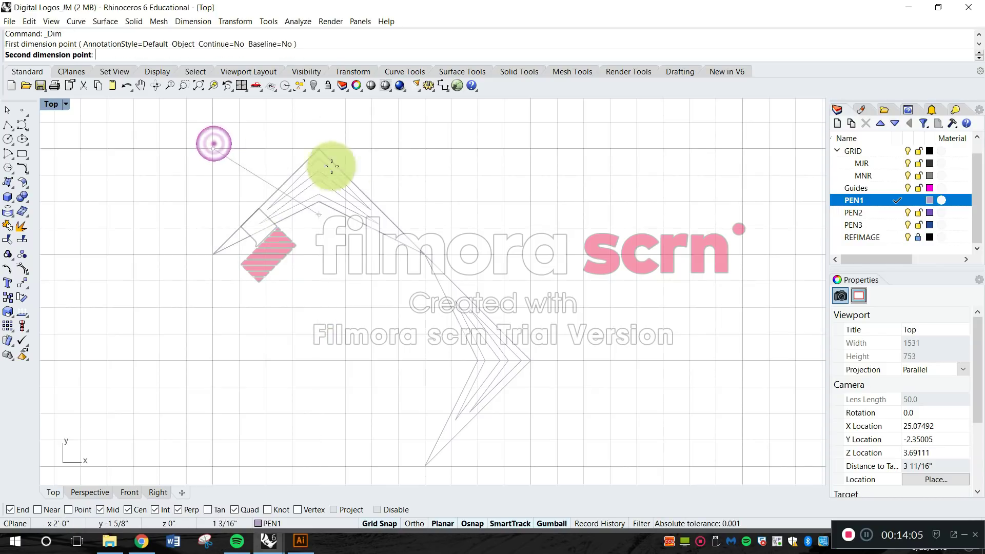
click(541, 153)
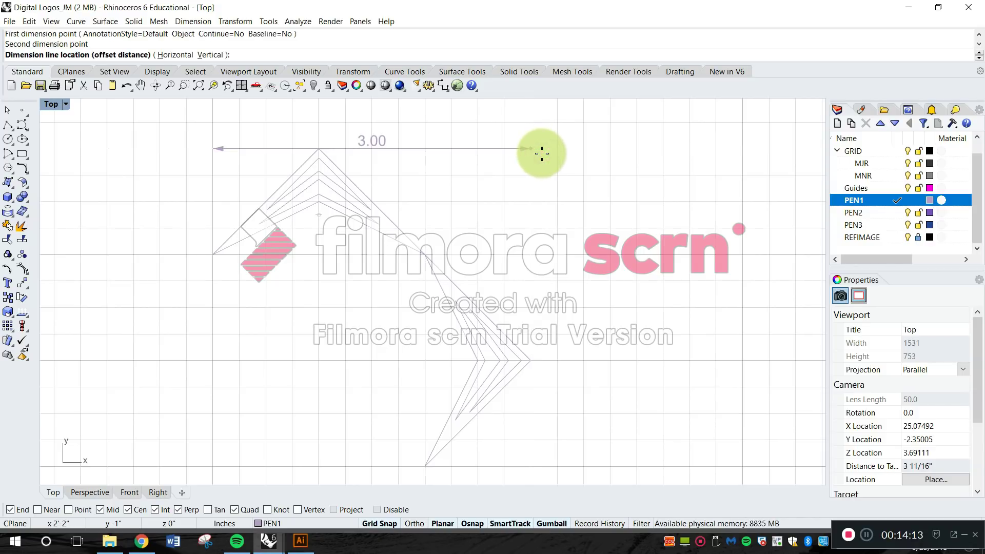
right_drag(540, 154, 525, 198)
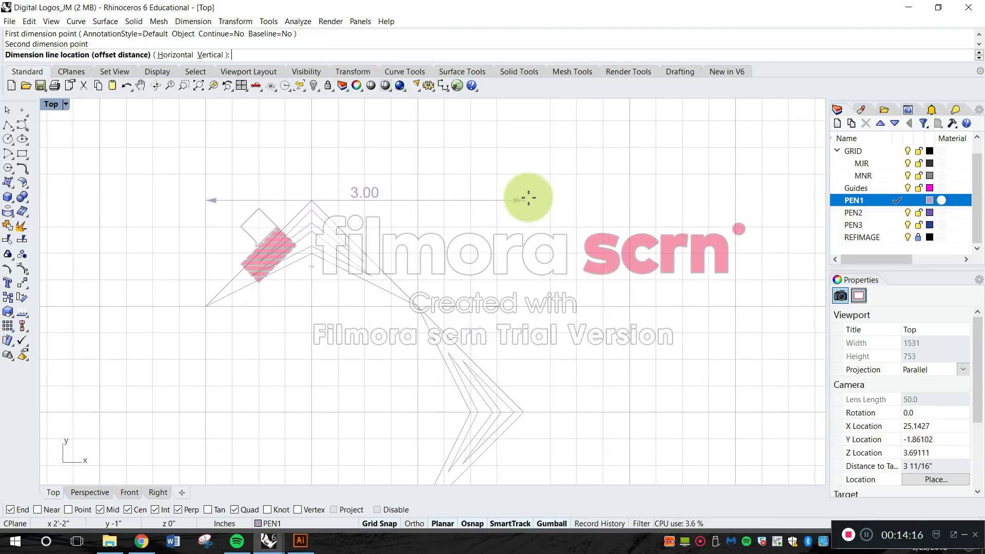
click(512, 148)
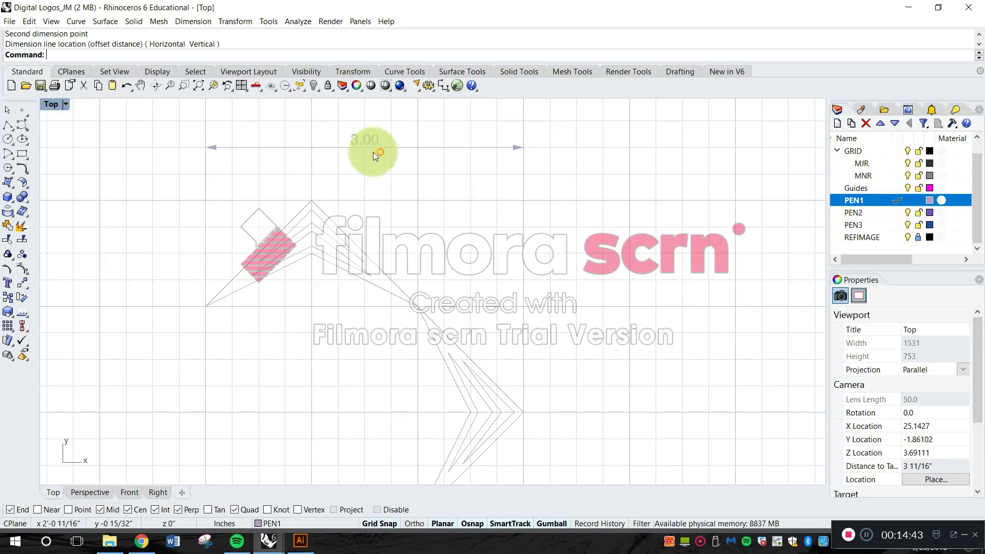
Assign the new width dimension to the DIMS layer and check its layer assignment.
click(362, 142)
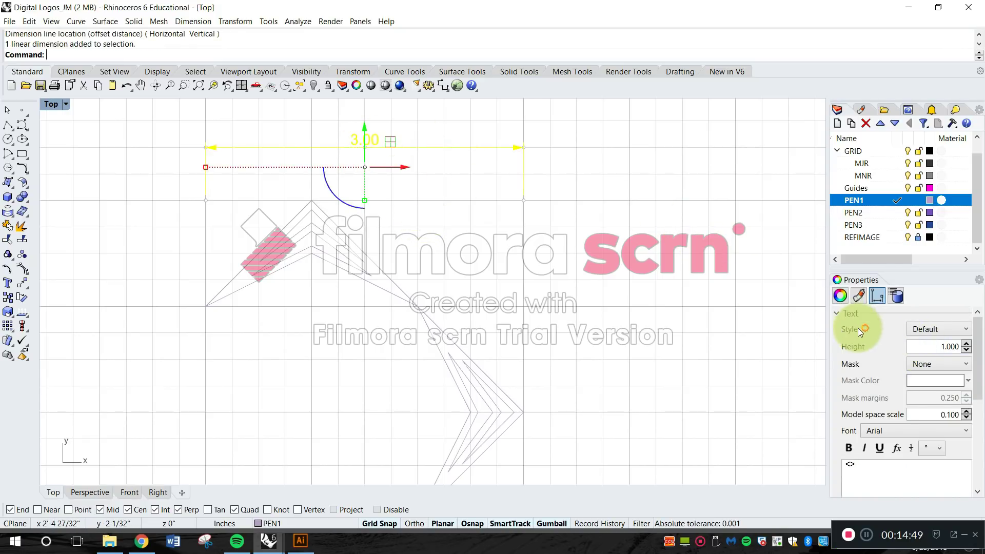
click(841, 297)
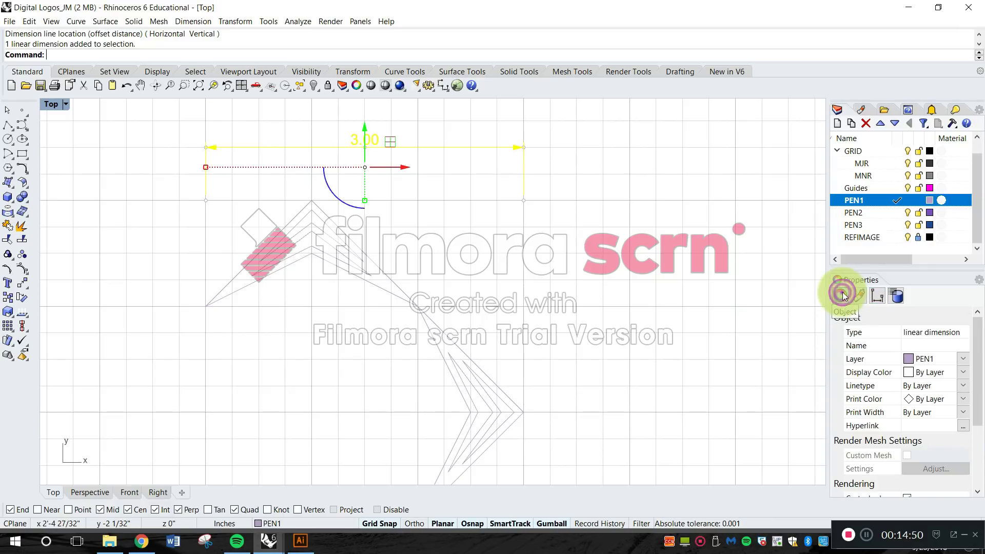
click(921, 361)
click(937, 374)
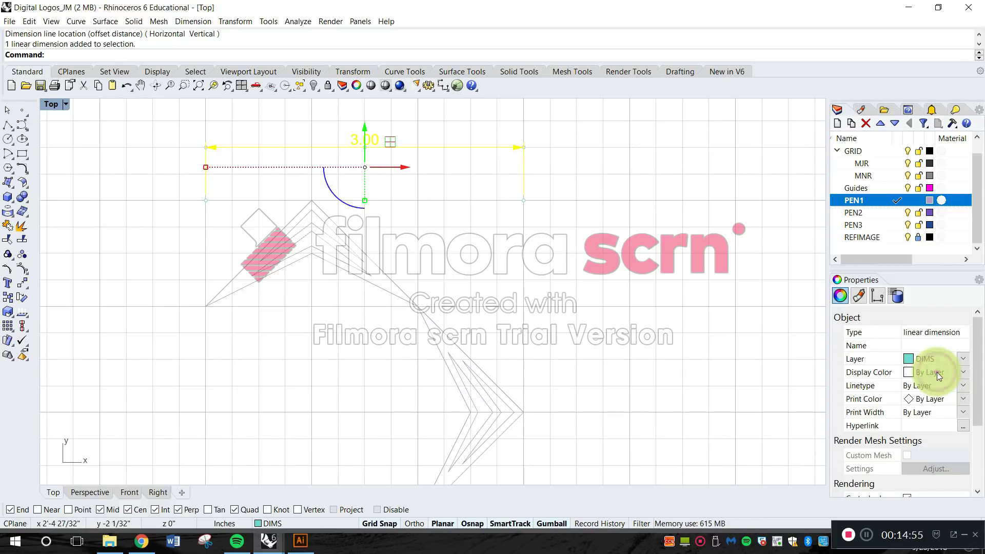
click(751, 264)
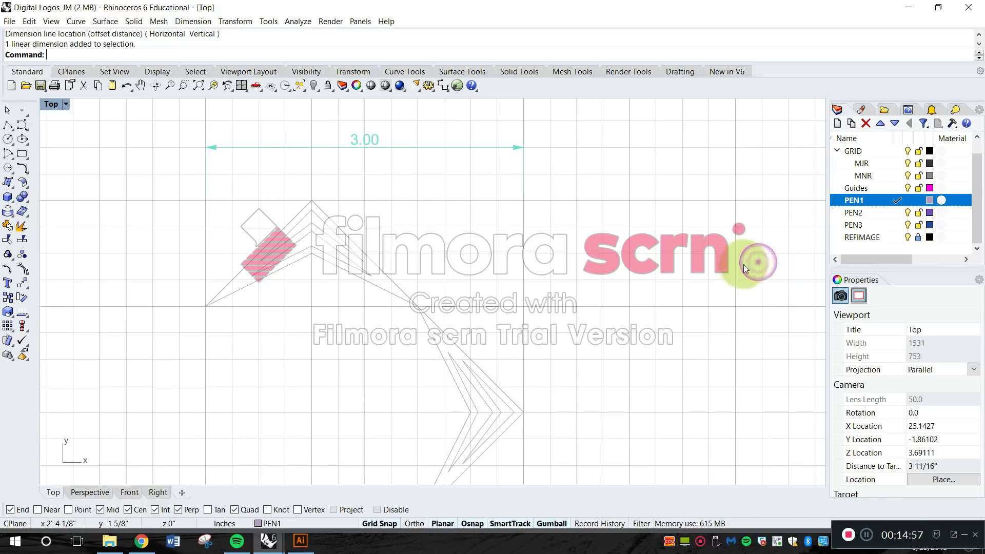
click(367, 142)
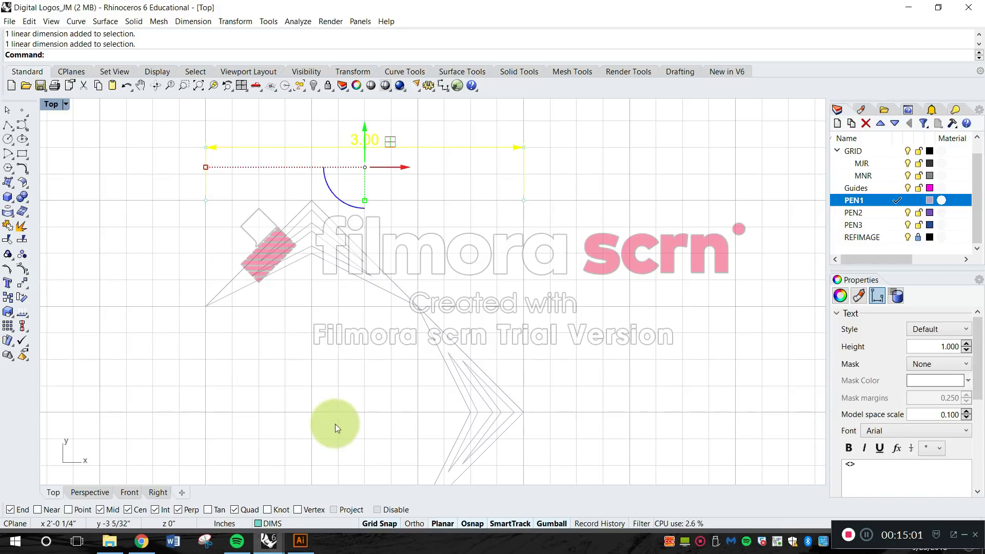
click(278, 522)
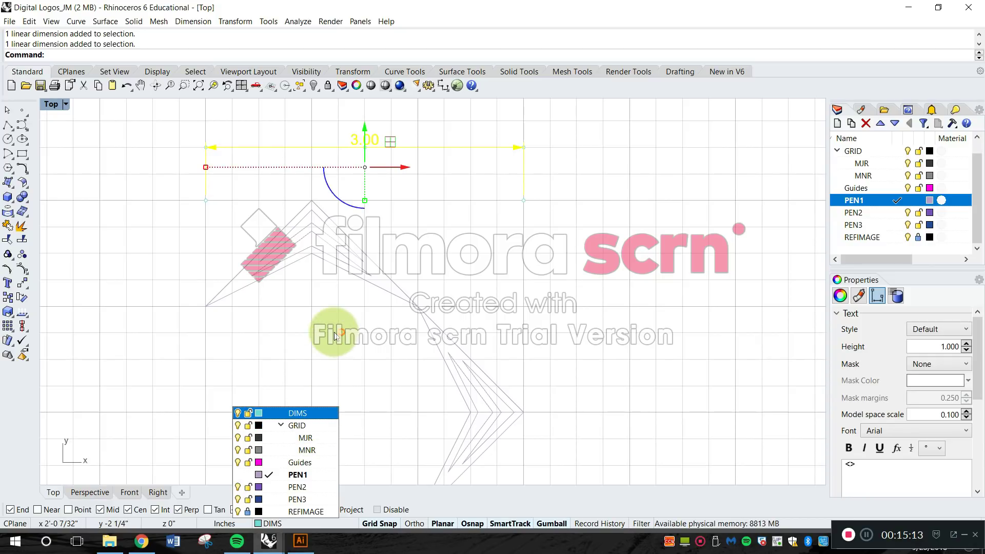
click(327, 285)
click(515, 242)
right_drag(404, 240, 446, 241)
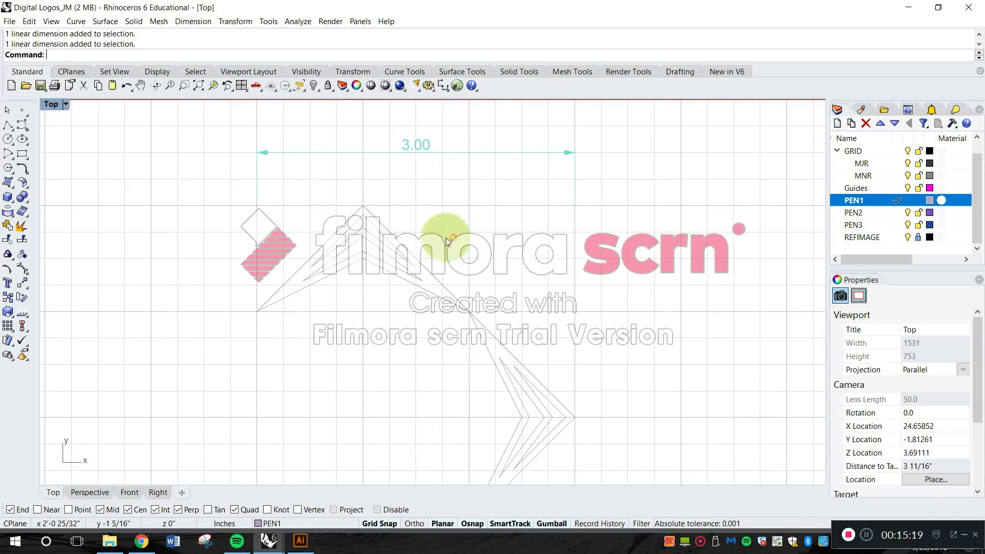
Examine the dimensioned chevron logo's outline and its outer extents against the background grid.
right_drag(513, 264, 513, 228)
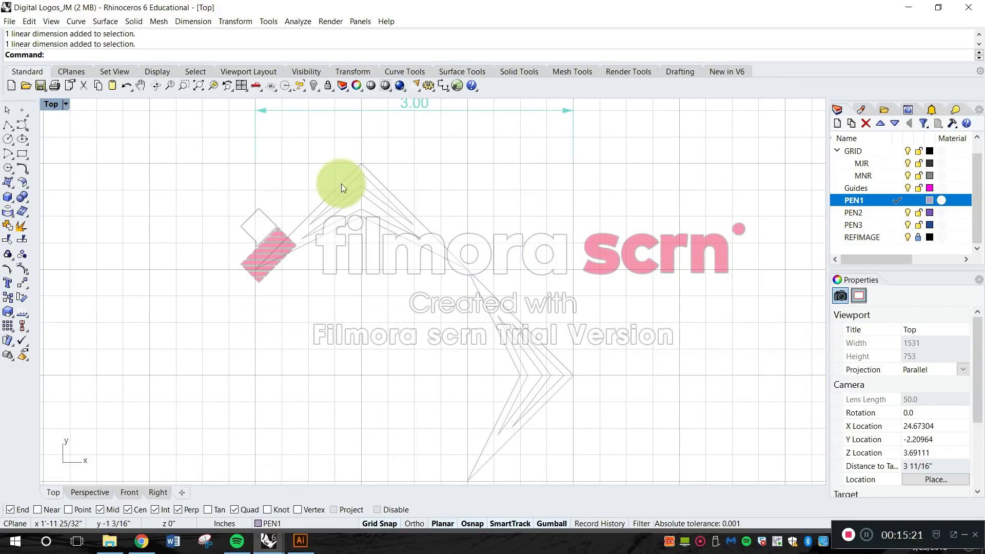
right_drag(276, 159, 275, 190)
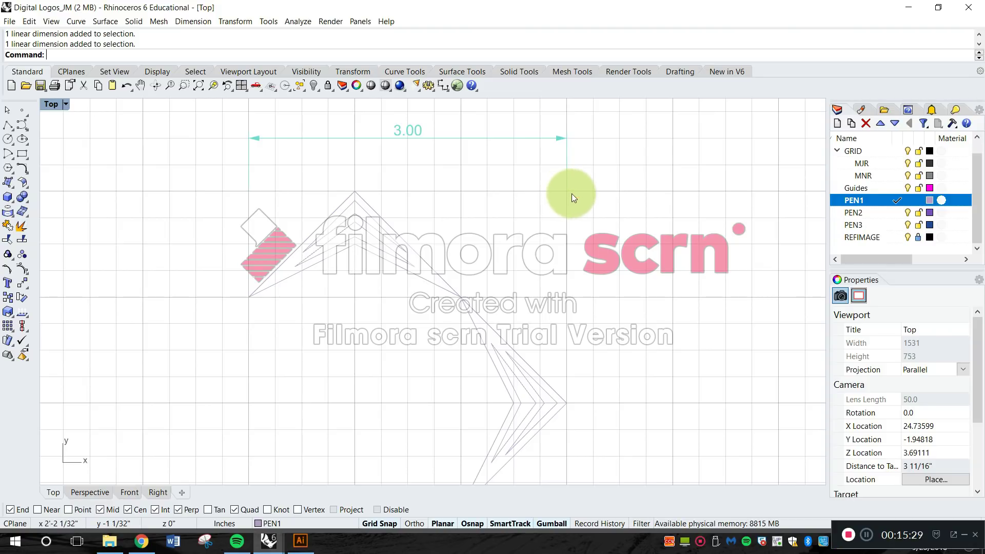
right_drag(544, 209, 544, 190)
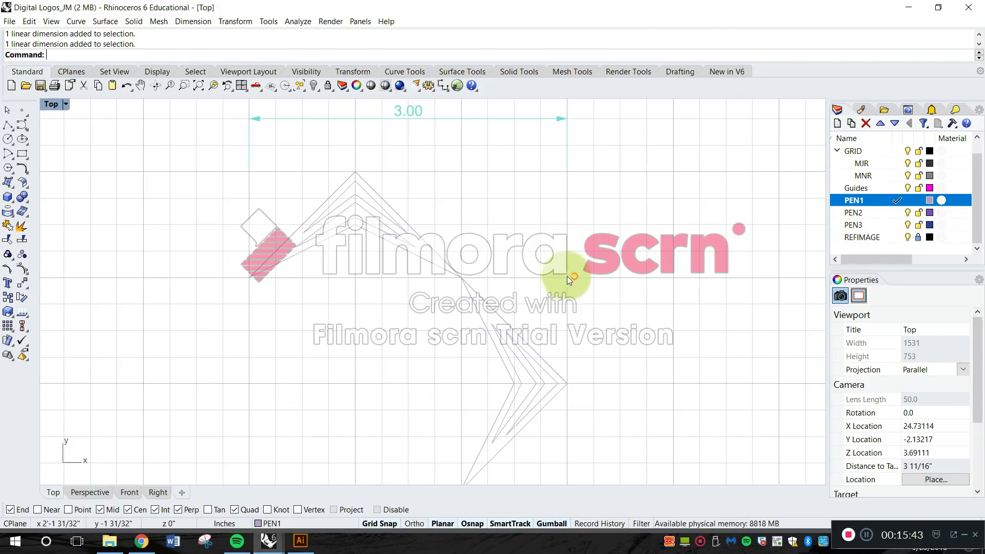
scroll(524, 208, up, 3)
scroll(521, 180, up, 3)
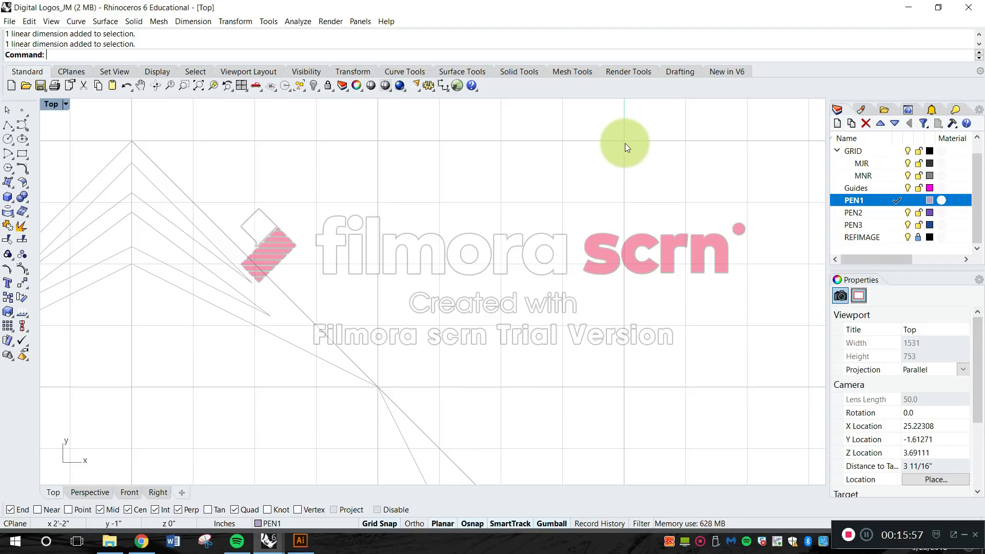
scroll(625, 146, down, 2)
scroll(628, 223, down, 3)
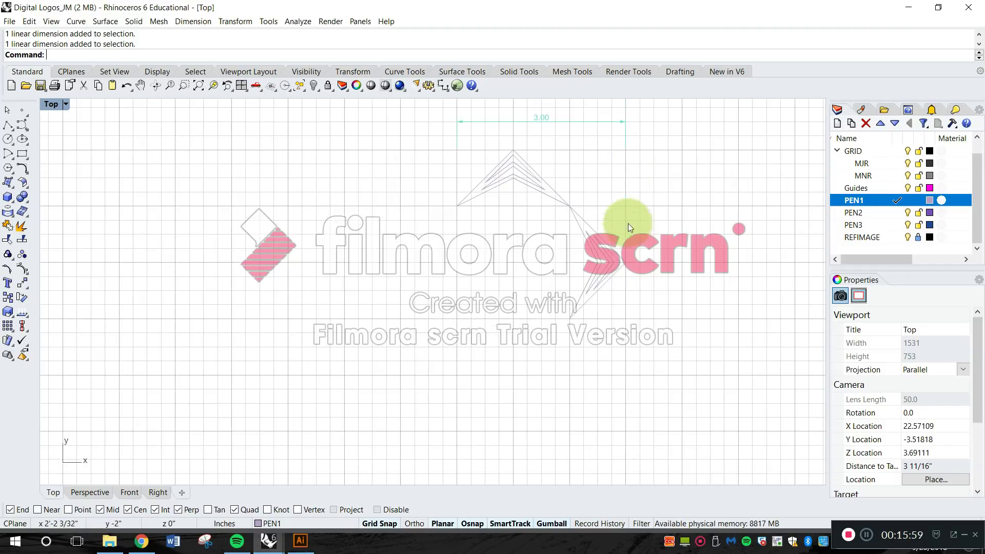
scroll(605, 230, up, 3)
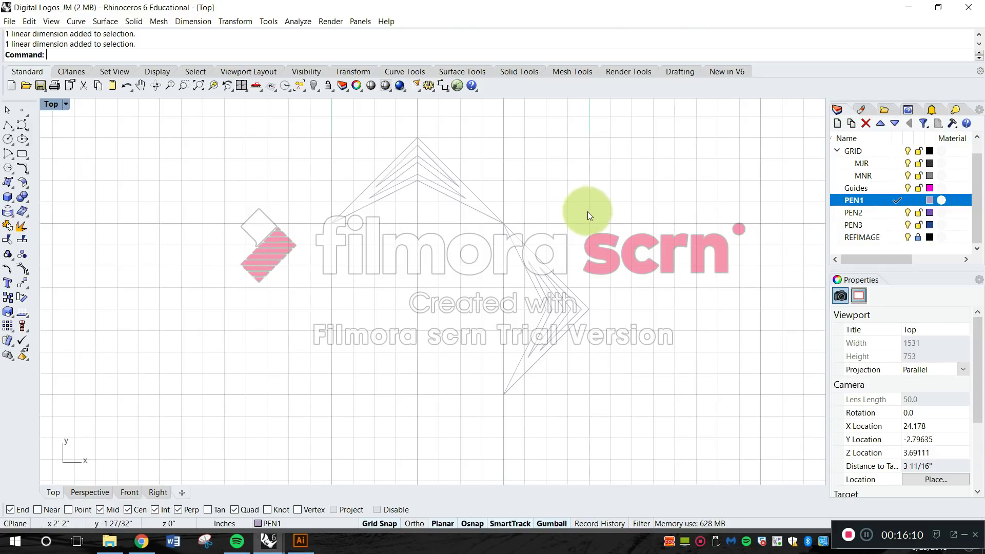
right_drag(478, 236, 416, 264)
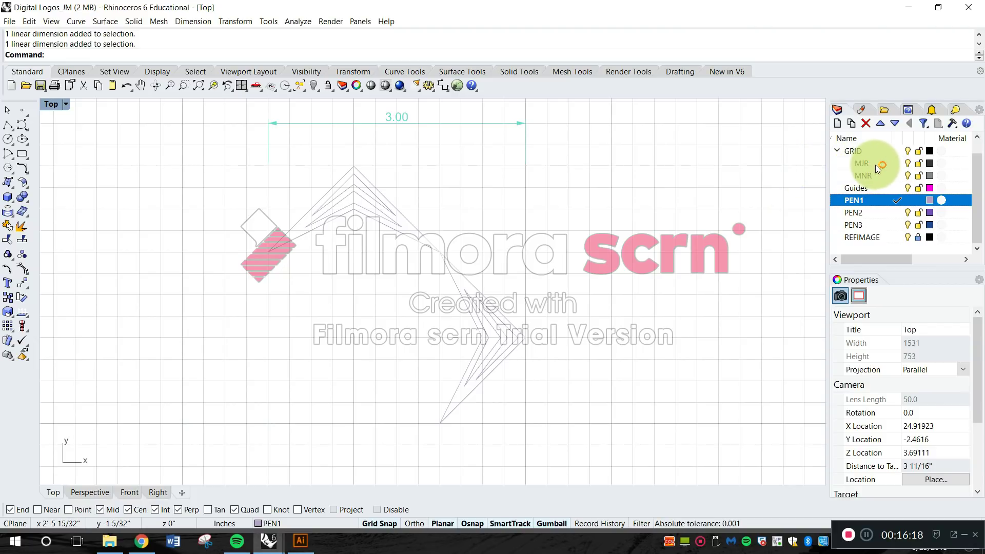
right_drag(601, 192, 623, 180)
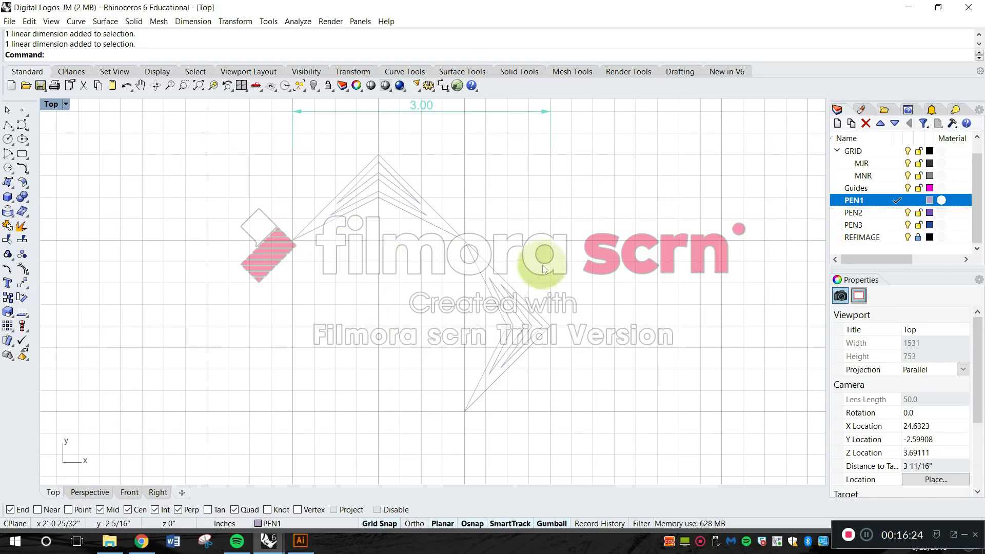
click(896, 165)
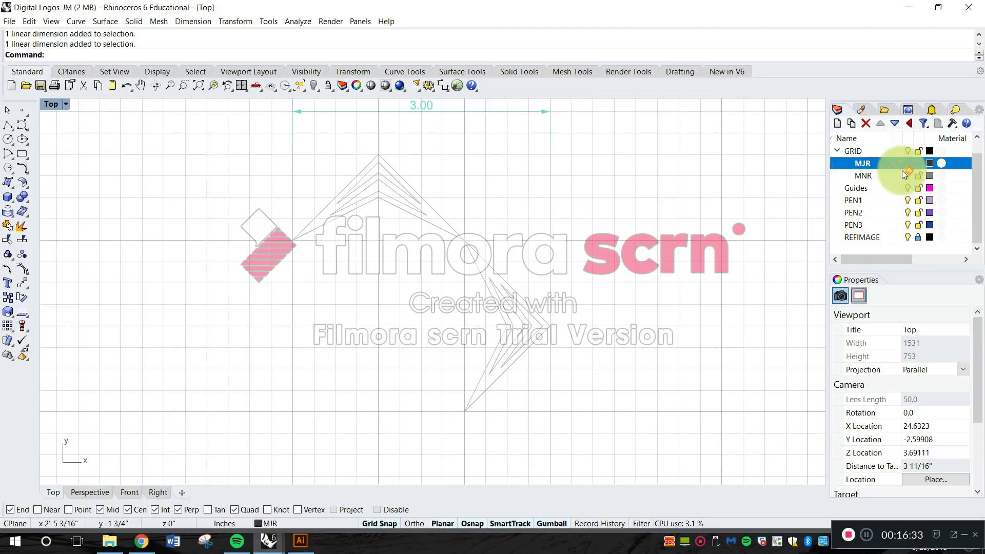
click(896, 177)
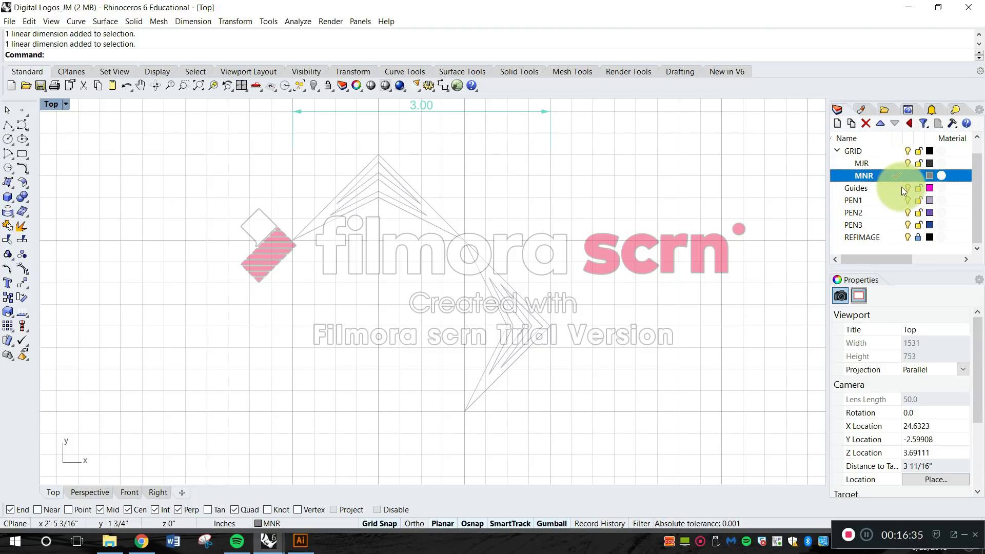
click(900, 188)
click(899, 200)
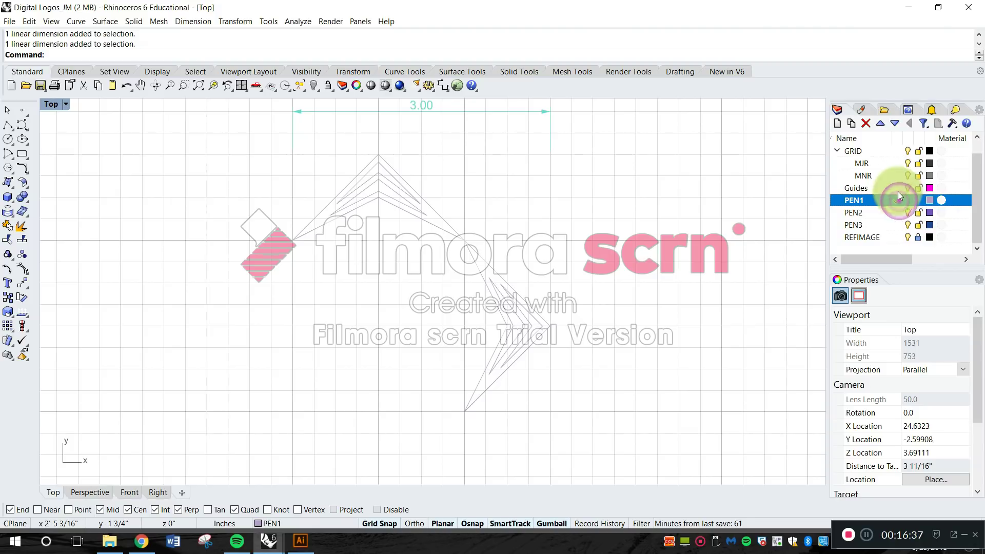
Draw a 3-inch vertical line on the MJR layer along the chevron logo's left extent, from apex height down to its lowest point's level.
click(899, 164)
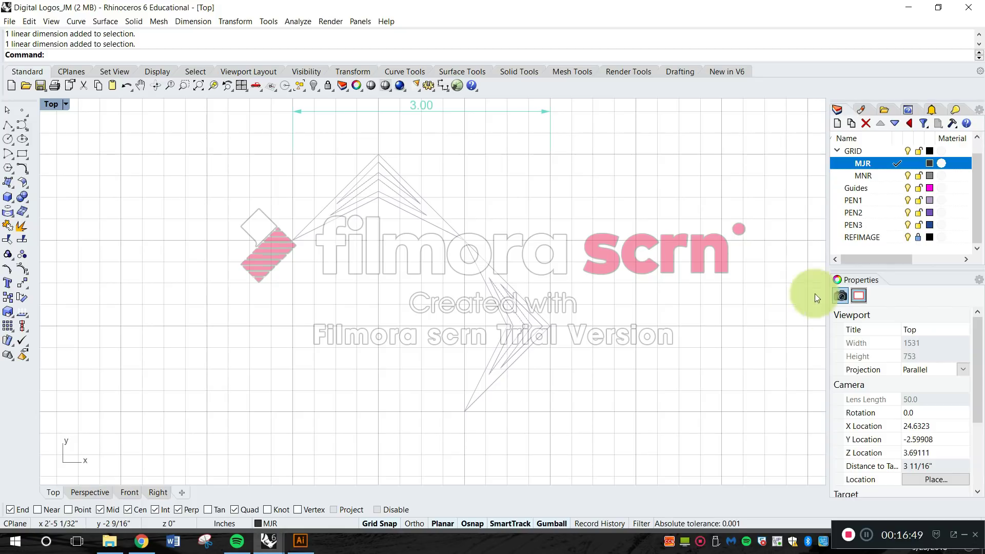
key(Escape)
text(line)
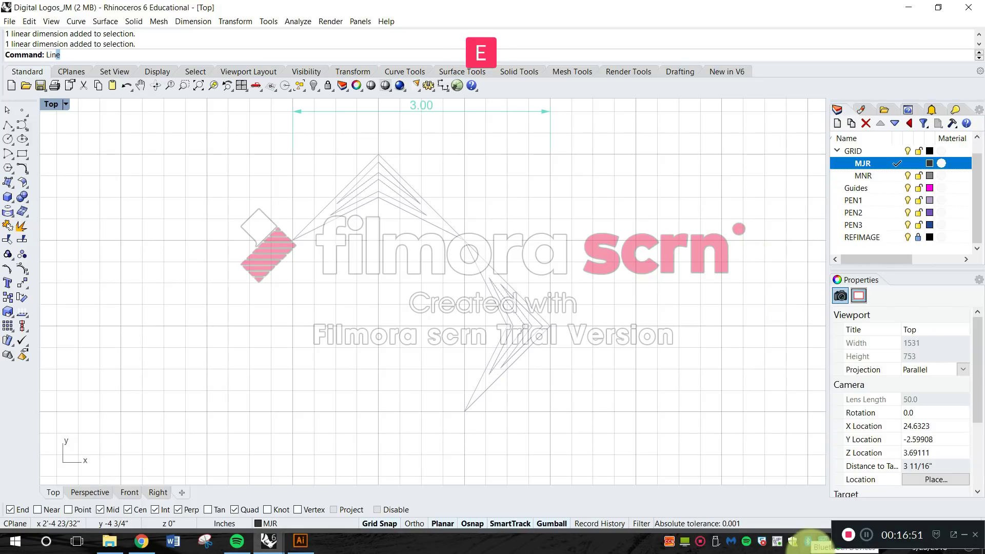
key(Return)
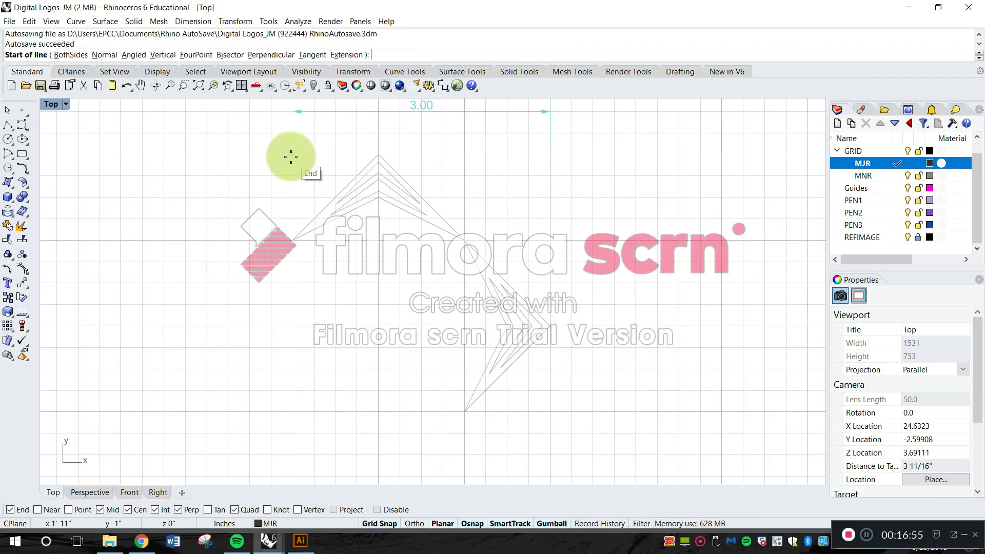
click(294, 157)
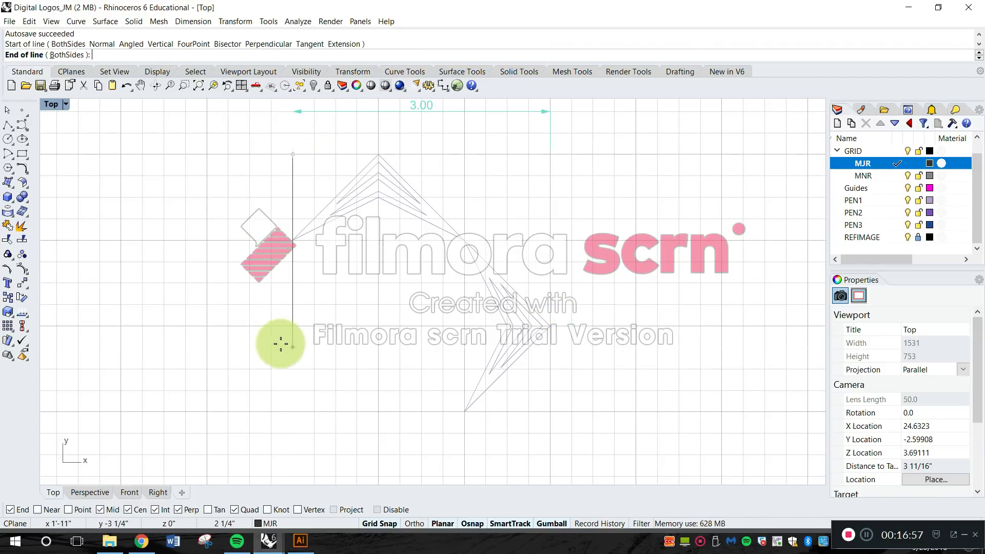
click(291, 410)
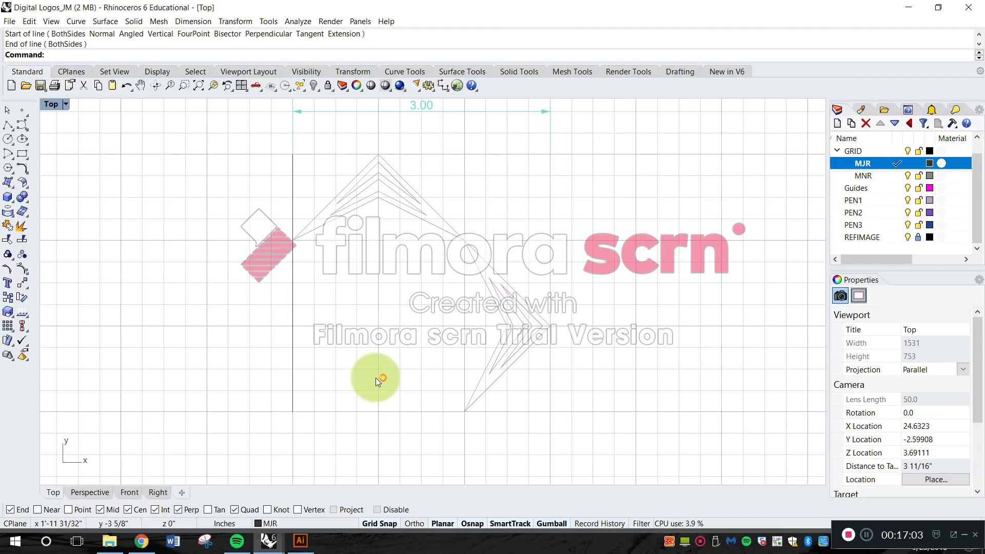
Copy the vertical line four times toward the logo's apex at 1/4-inch intervals.
text(Copy)
key(Return)
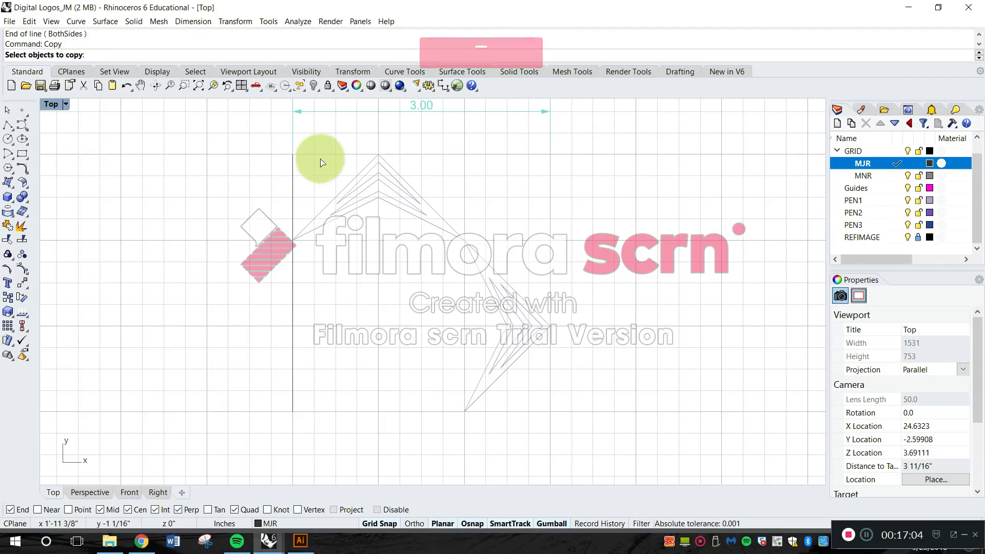
scroll(287, 168, up, 2)
click(290, 169)
scroll(292, 175, up, 2)
key(Return)
click(286, 142)
click(347, 150)
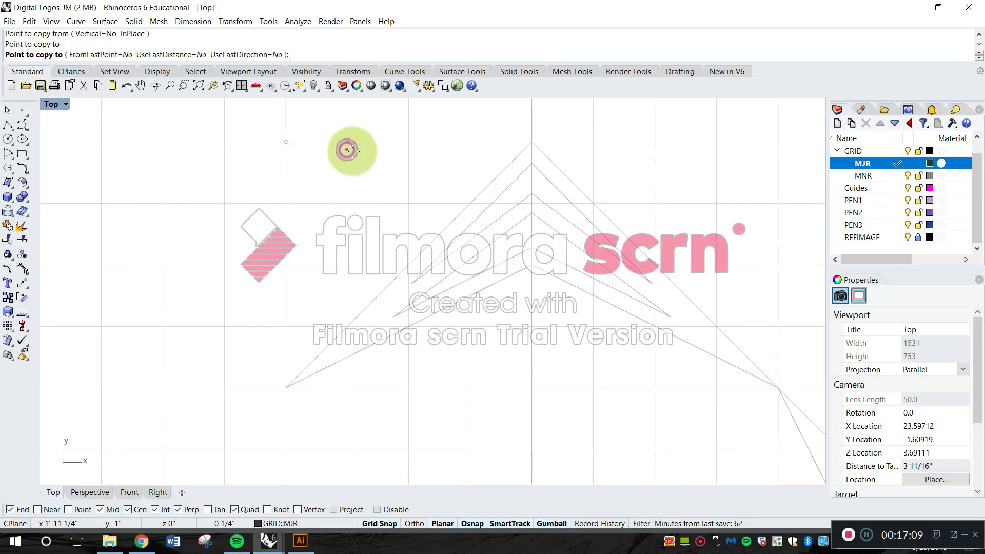
click(409, 150)
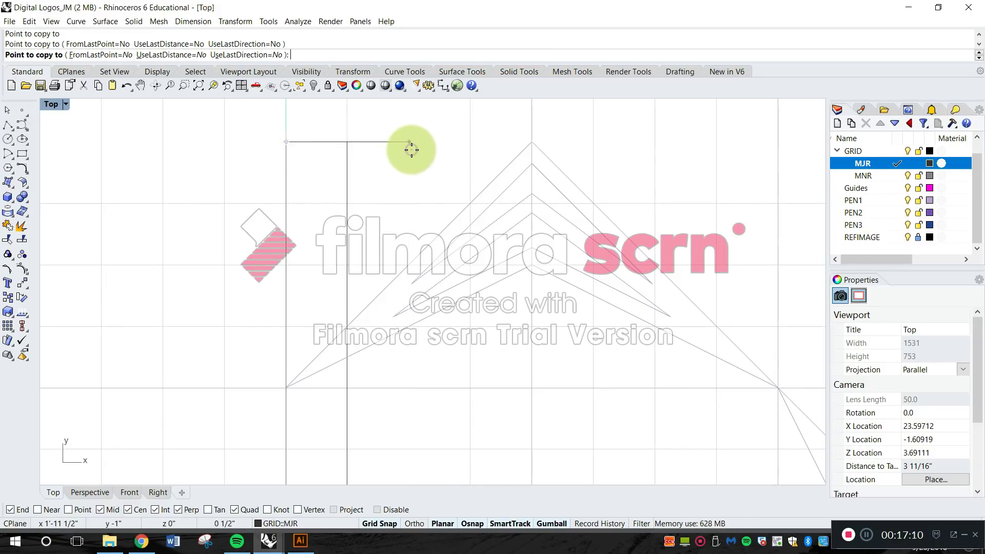
click(464, 151)
click(526, 169)
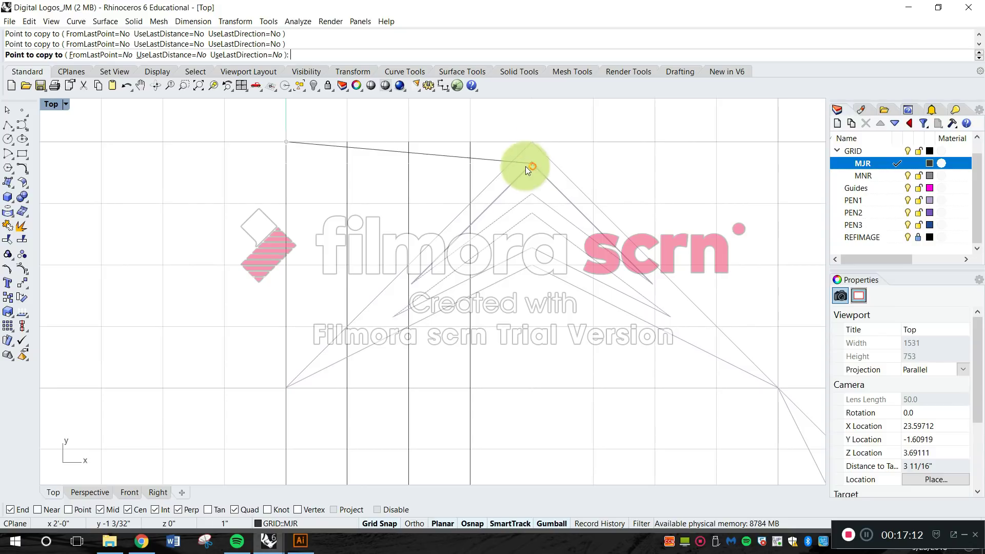
key(Return)
Copy the five vertical lines twice across the logo, at offsets of 1 1/4 and 2 1/2 inches to the right.
scroll(512, 264, down, 3)
scroll(449, 234, down, 3)
key(Escape)
text(PY)
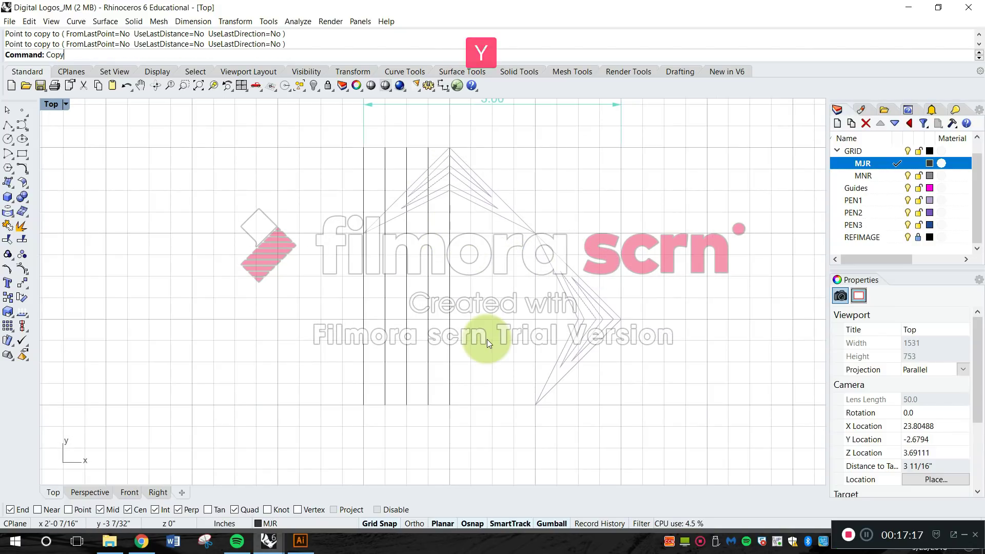
key(Return)
drag(477, 347, 346, 300)
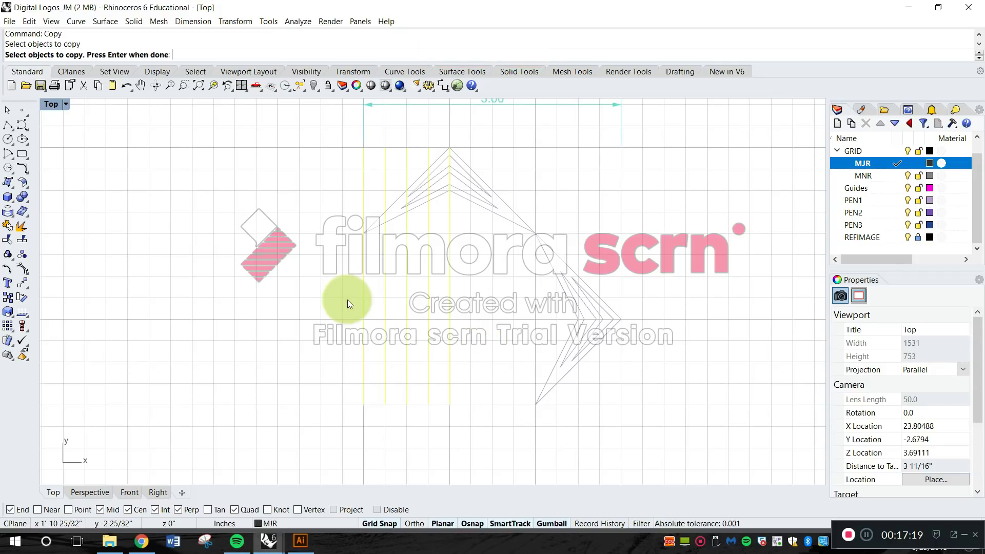
key(Return)
scroll(389, 389, up, 2)
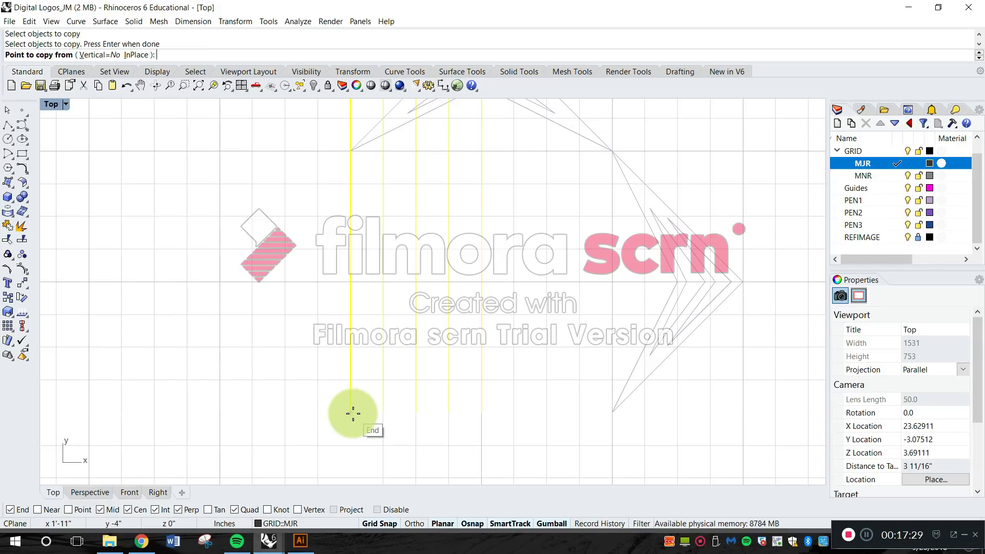
click(353, 414)
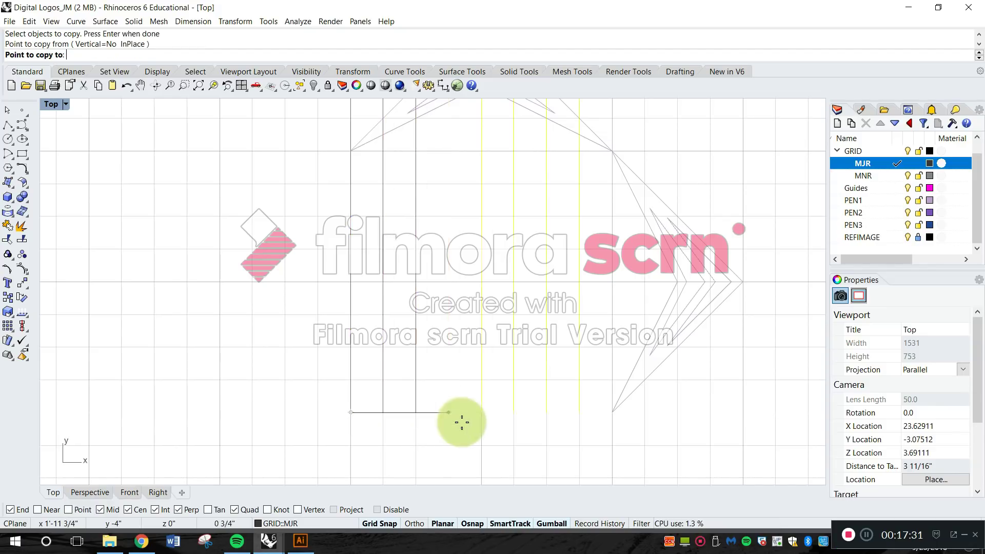
click(518, 415)
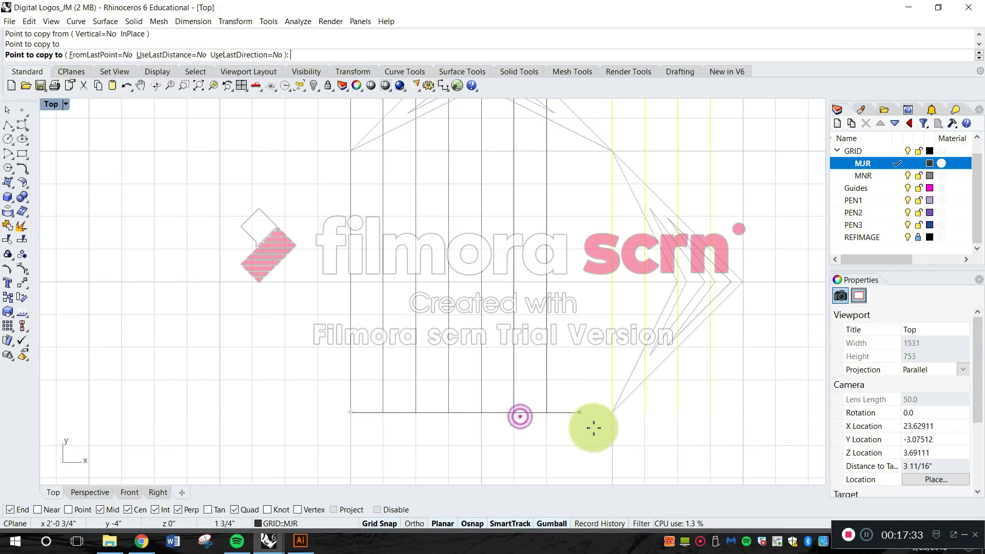
right_drag(589, 426, 467, 406)
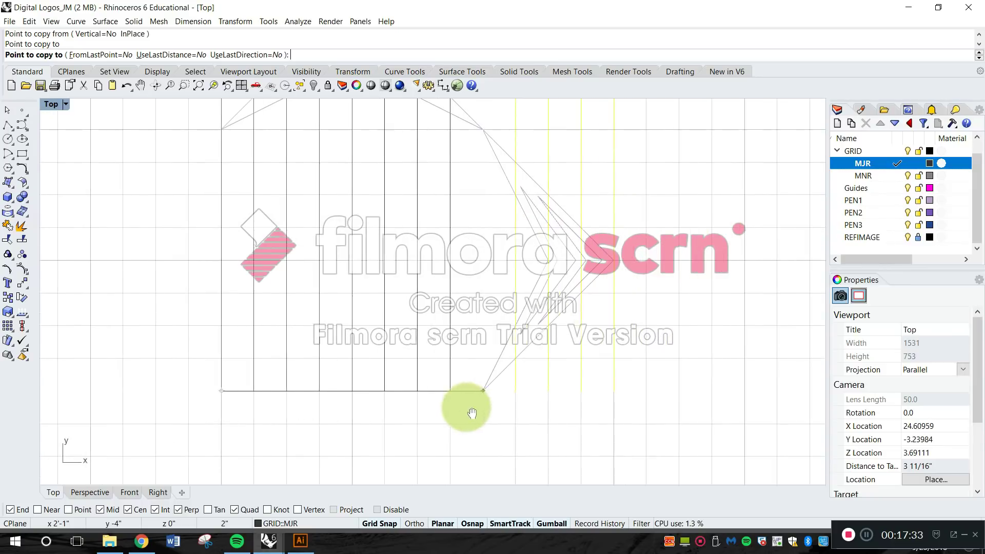
click(552, 396)
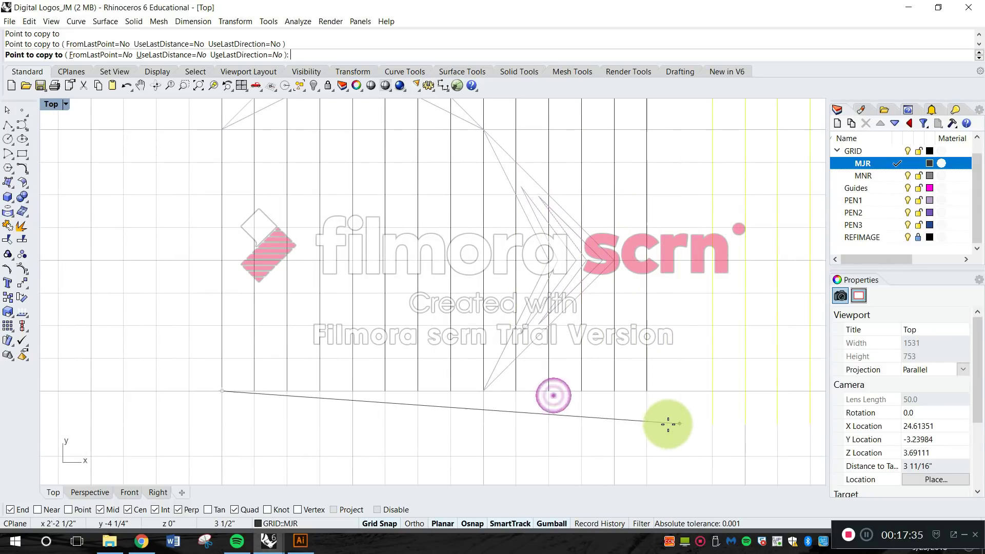
right_click(694, 430)
Delete the two surplus vertical lines that lie beyond the chevron logo's right extent.
scroll(662, 413, down, 6)
right_drag(656, 370, 640, 387)
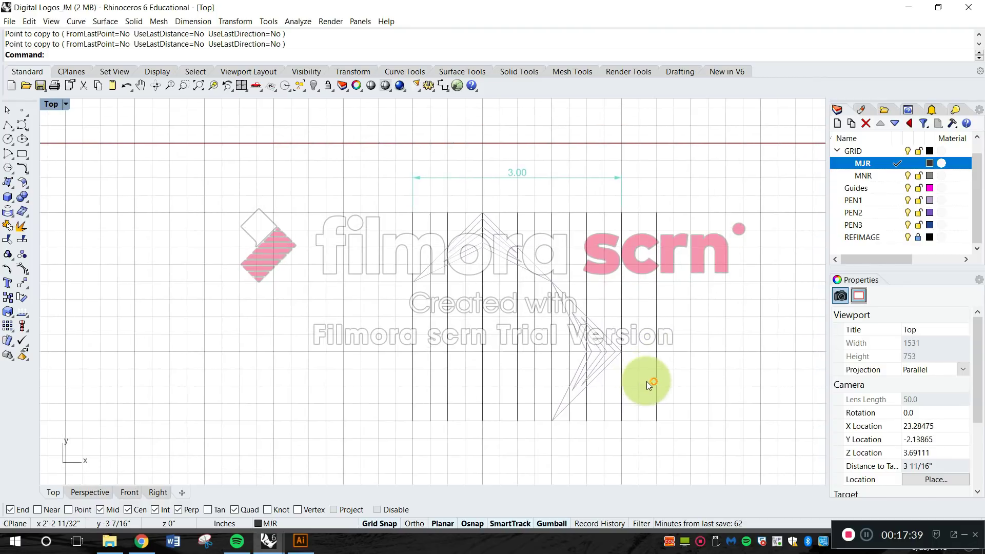
scroll(650, 356, up, 2)
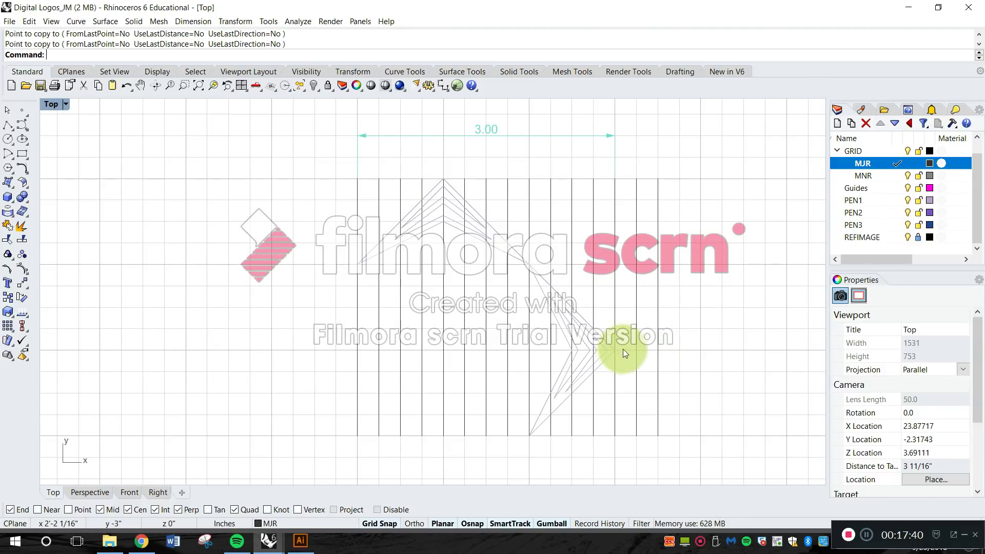
scroll(622, 349, up, 1)
scroll(615, 341, up, 1)
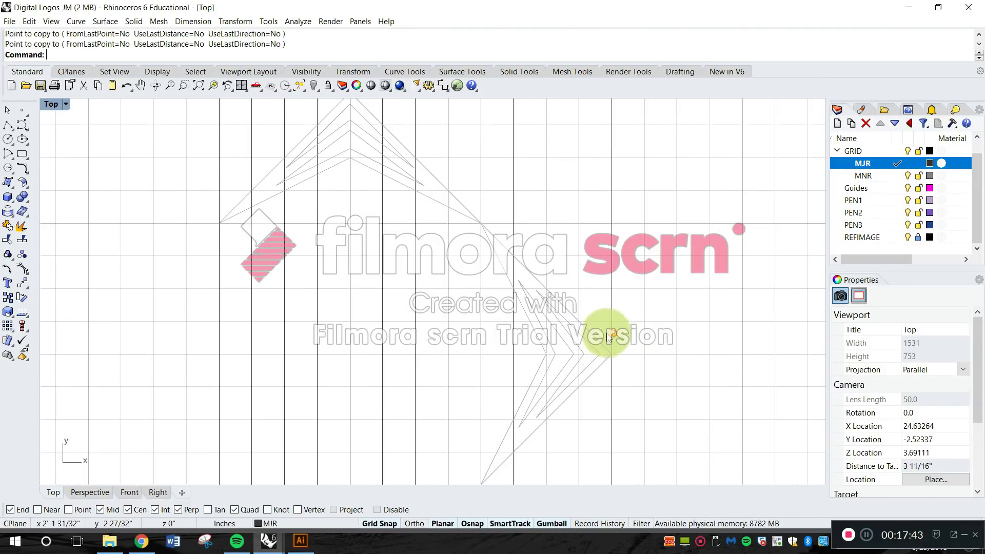
drag(673, 359, 610, 308)
key(Delete)
Assign the three vertical lines between the logo's left edge and its apex to the MNR layer and reselect them to check the assignment.
scroll(611, 326, down, 3)
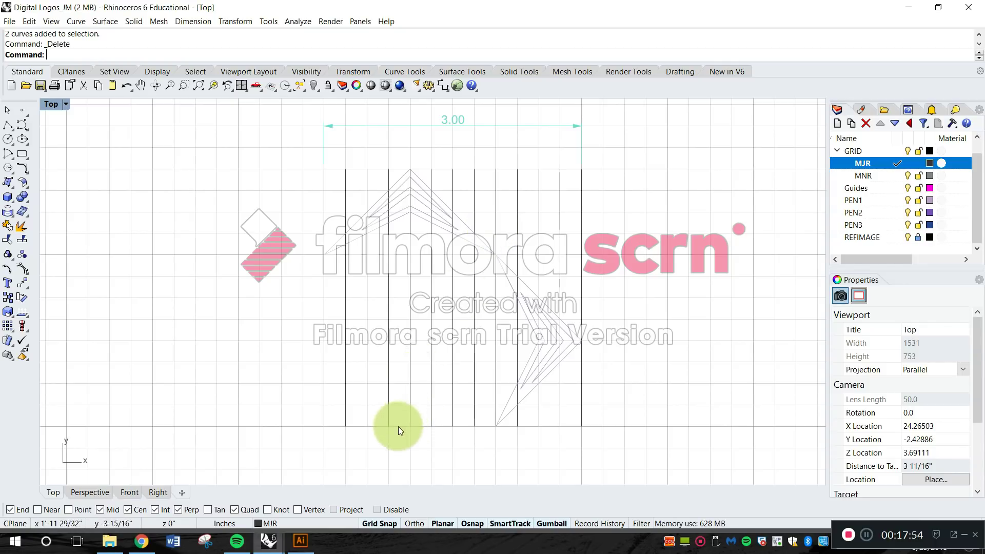
drag(377, 408, 340, 365)
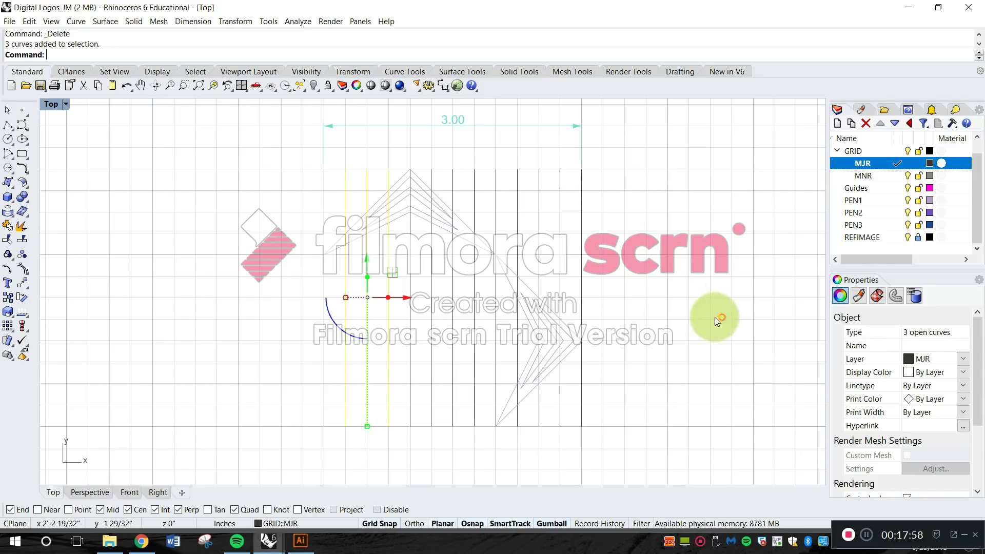
click(934, 358)
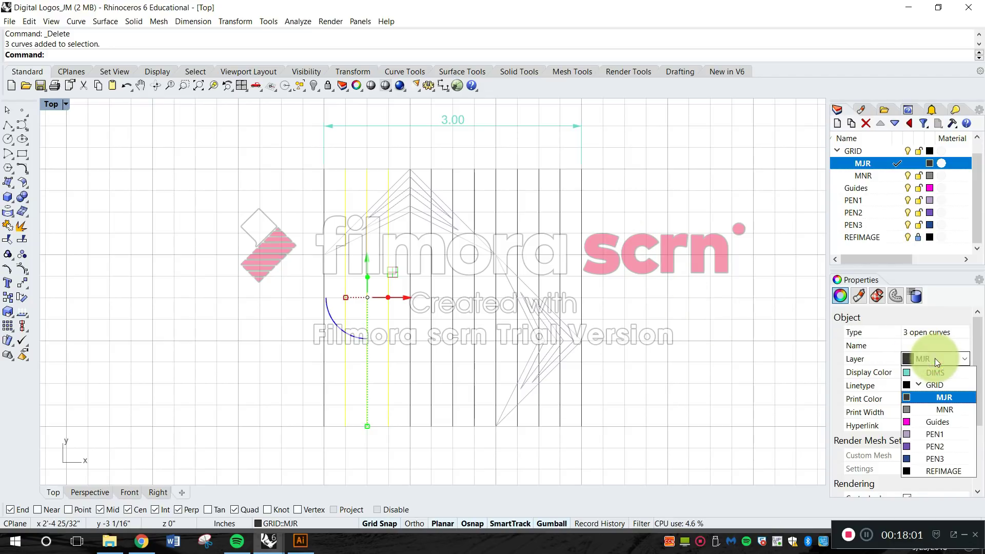
click(939, 409)
click(756, 340)
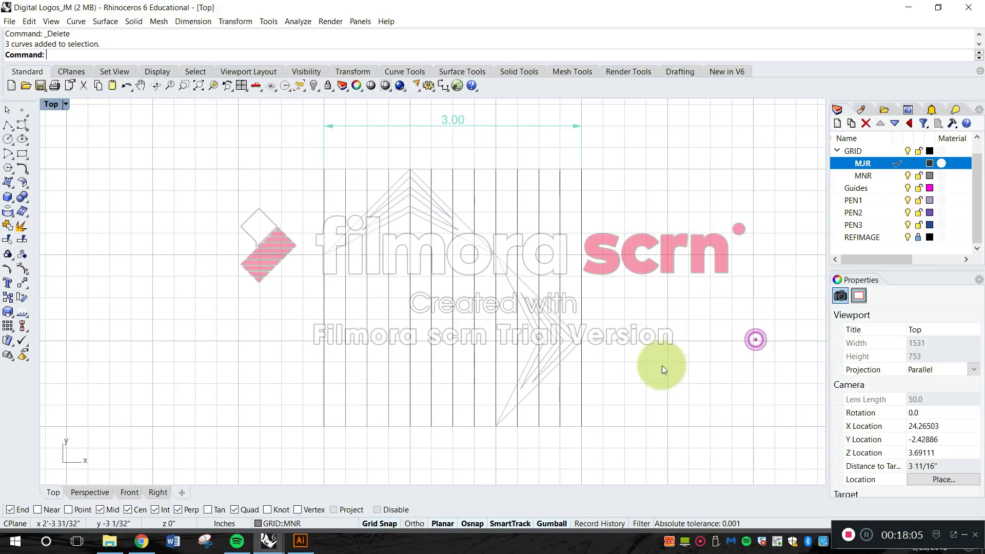
scroll(392, 223, up, 3)
drag(435, 419, 309, 389)
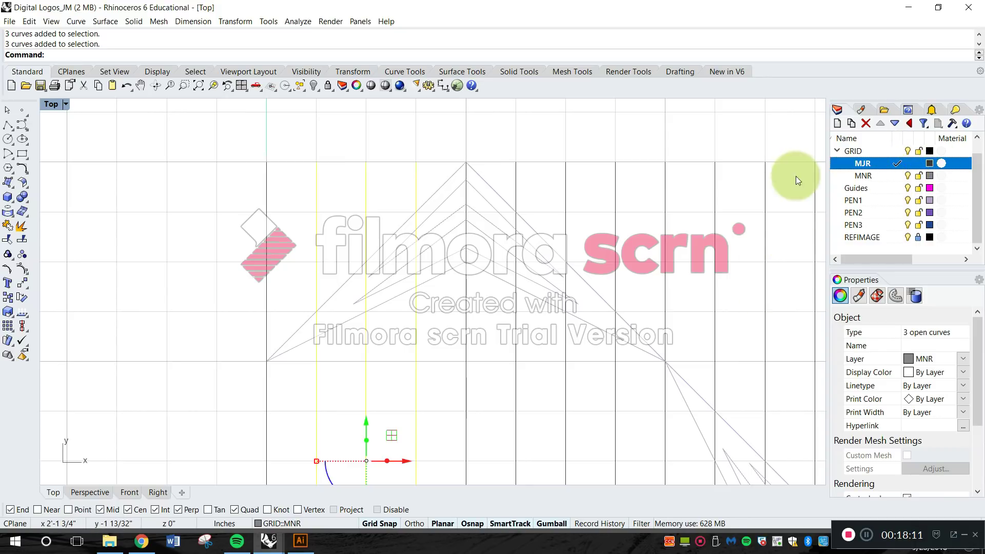
Assign the three vertical lines between the logo's left edge and its apex to the MNR layer again and clear the selection.
drag(440, 427, 308, 382)
click(929, 357)
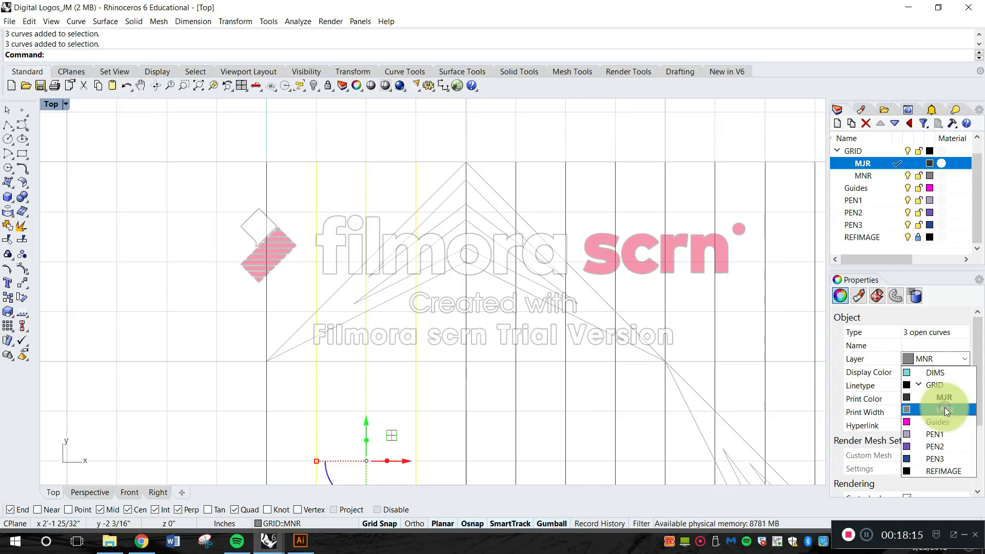
click(944, 407)
click(497, 133)
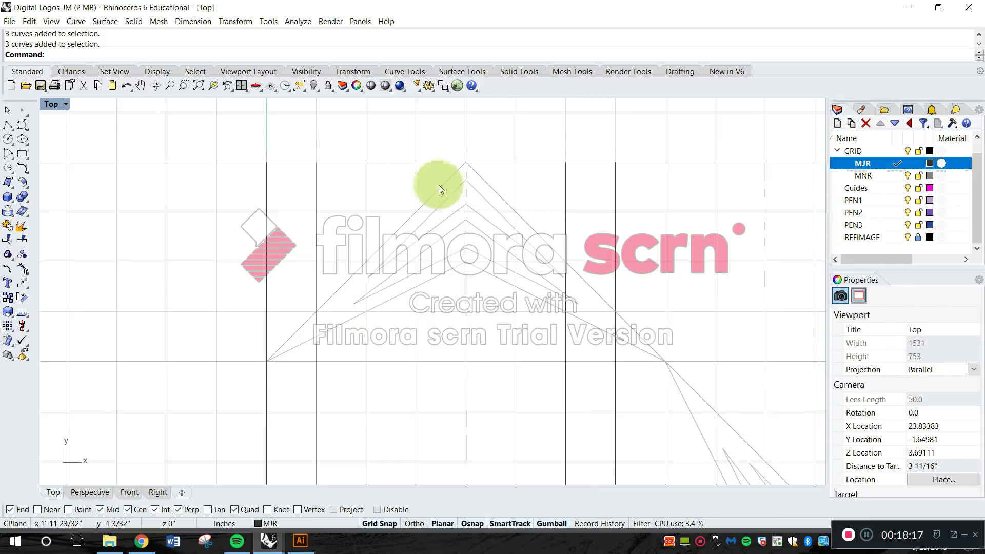
scroll(477, 176, down, 6)
right_drag(526, 188, 487, 192)
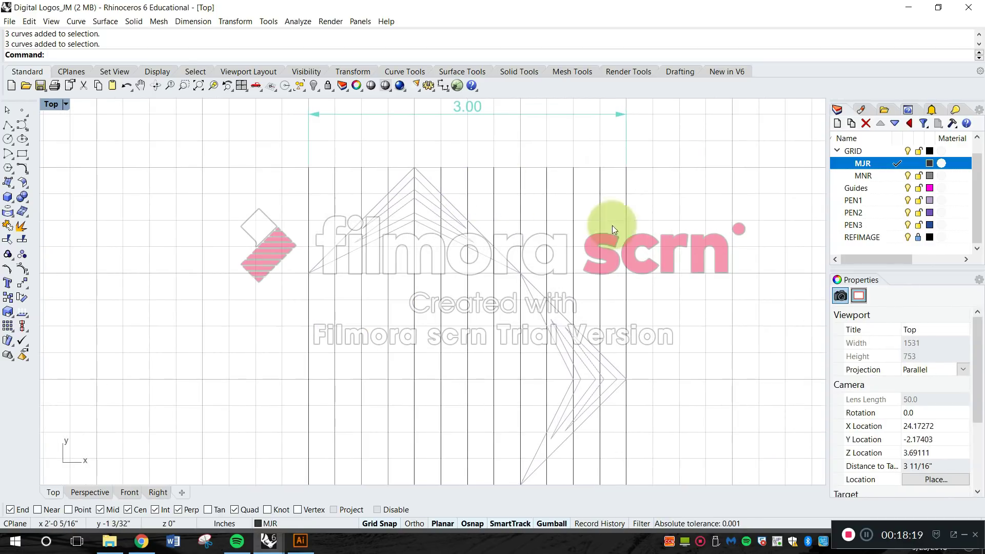
Darken the MJR layer's colour to near-black, R 35, G 31, B 31.
click(959, 177)
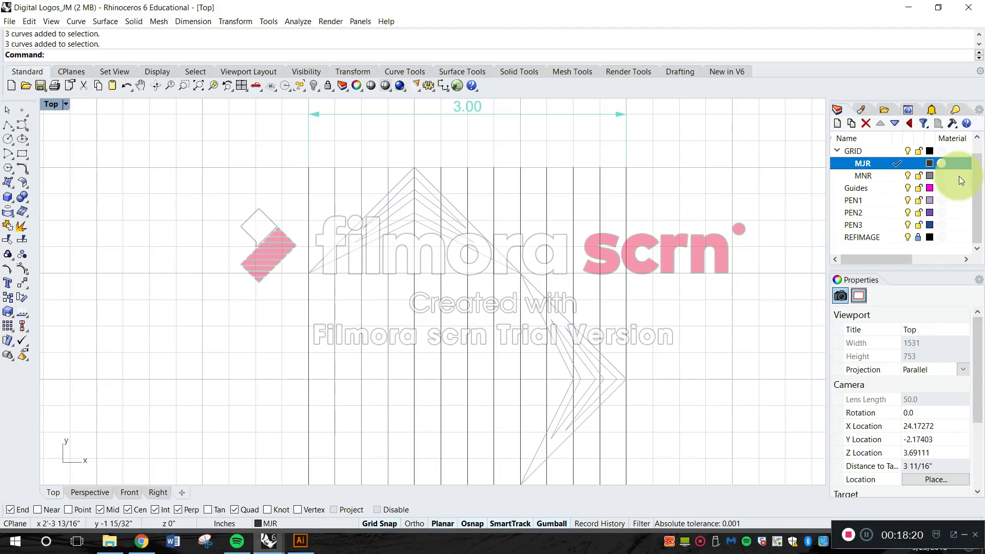
click(928, 164)
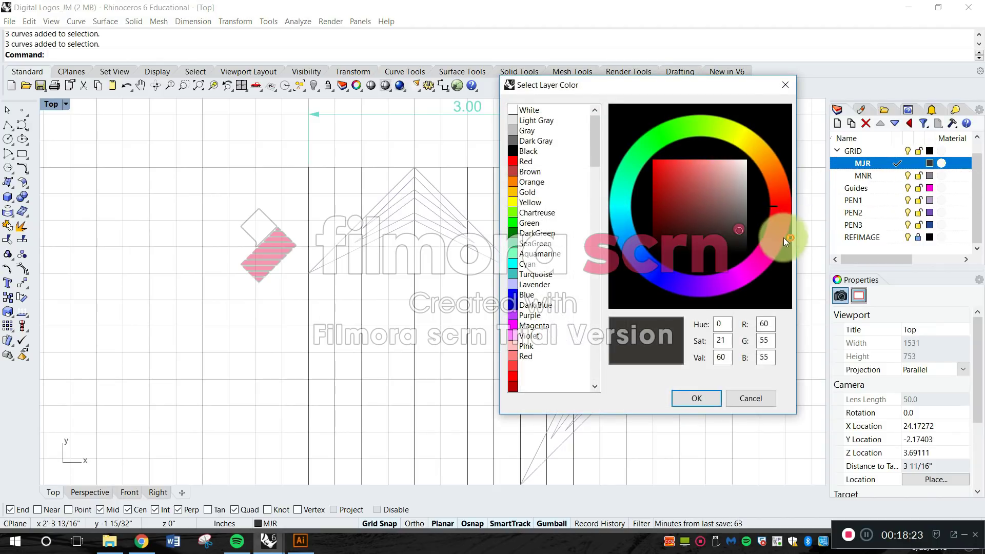
click(698, 398)
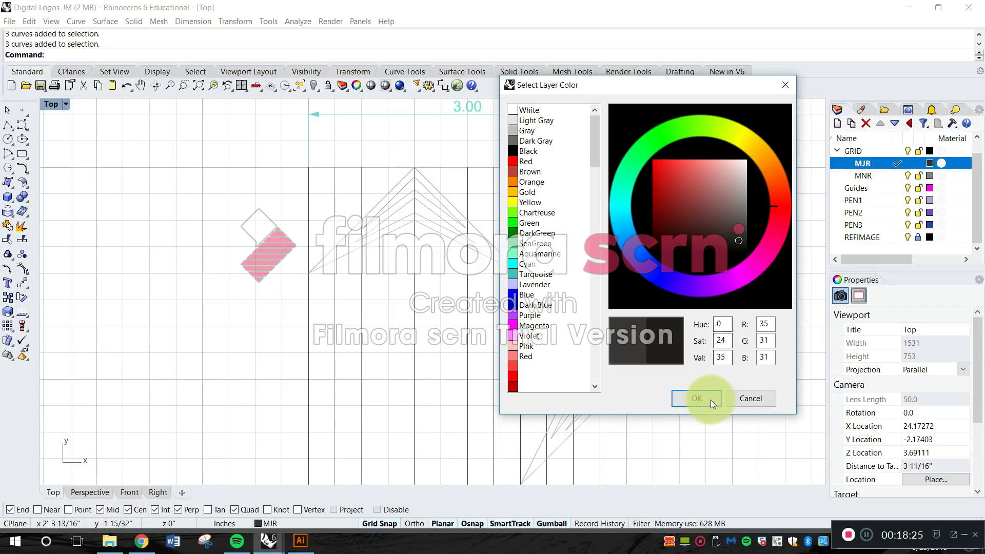
Set the MNR layer's colour to a darker gray, R 104, G 98, B 98.
click(924, 186)
click(928, 177)
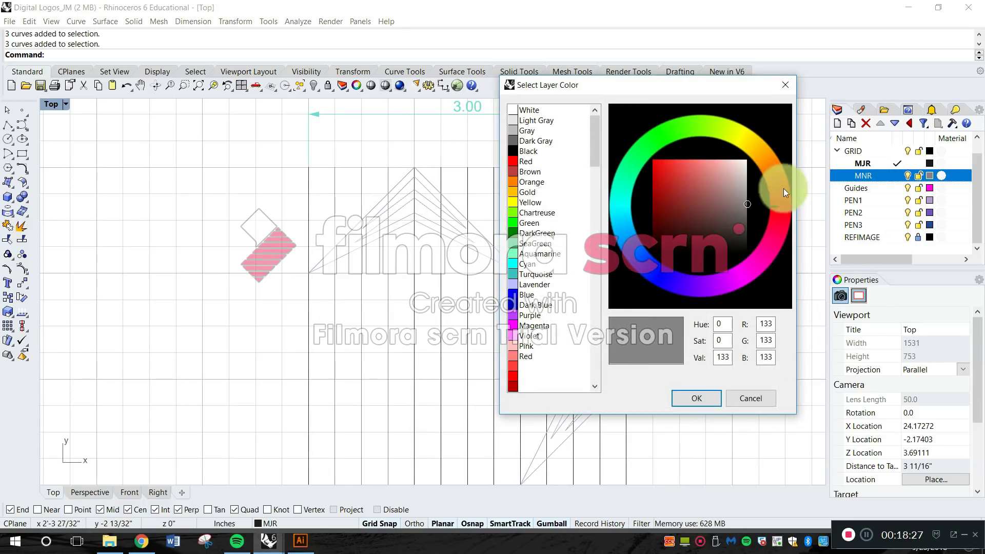
click(742, 206)
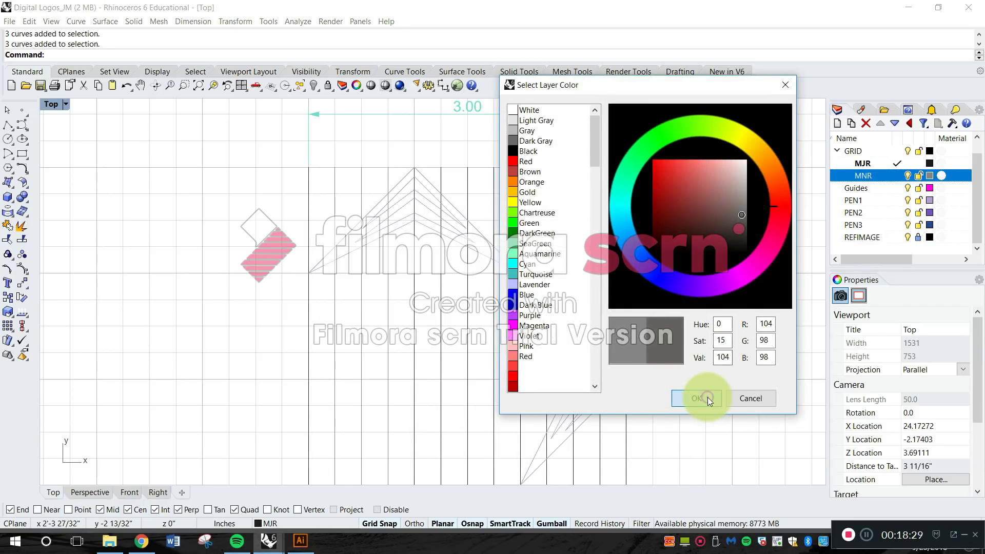
click(698, 395)
Change the MNR layer's colour to a lighter gray that contrasts with the MJR layer.
click(940, 176)
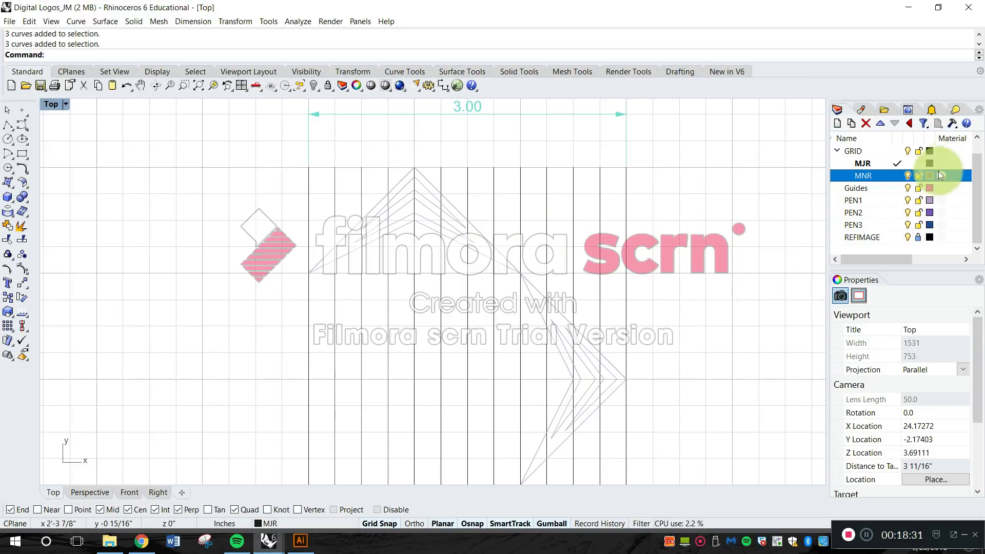
click(929, 176)
click(743, 194)
click(697, 397)
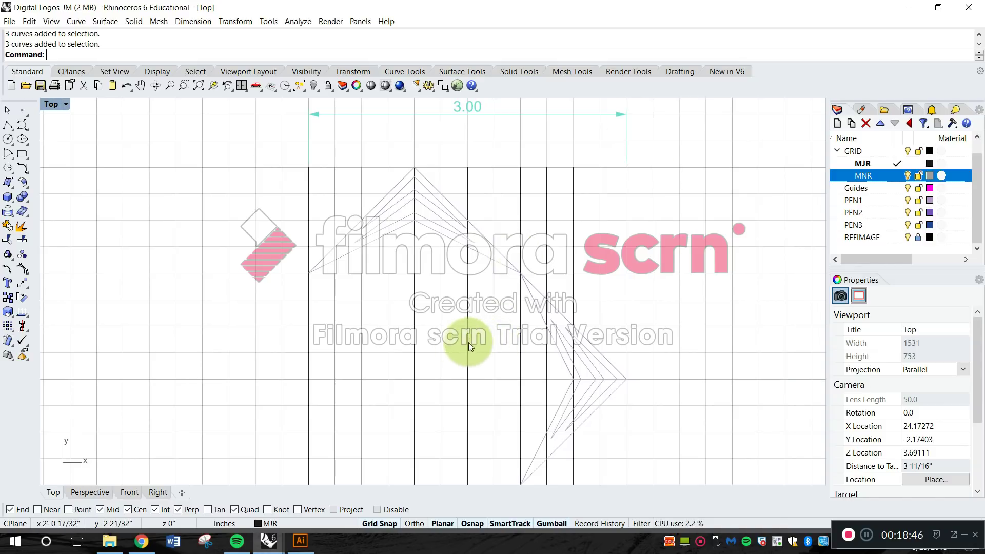
Assign the three vertical lines just right of the apex line, in the middle third of the logo, to the MNR layer.
right_drag(472, 448, 465, 351)
drag(474, 364, 447, 369)
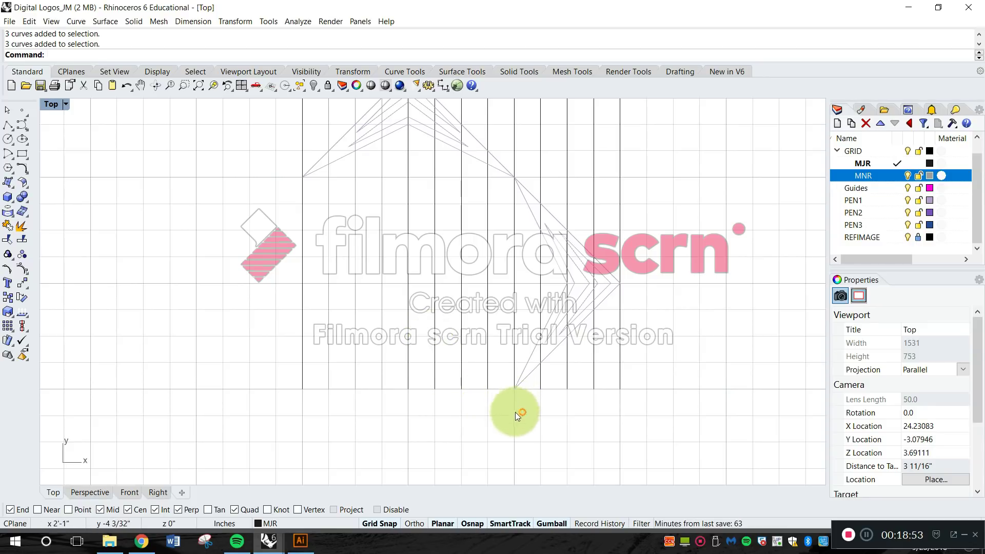
drag(497, 395, 429, 358)
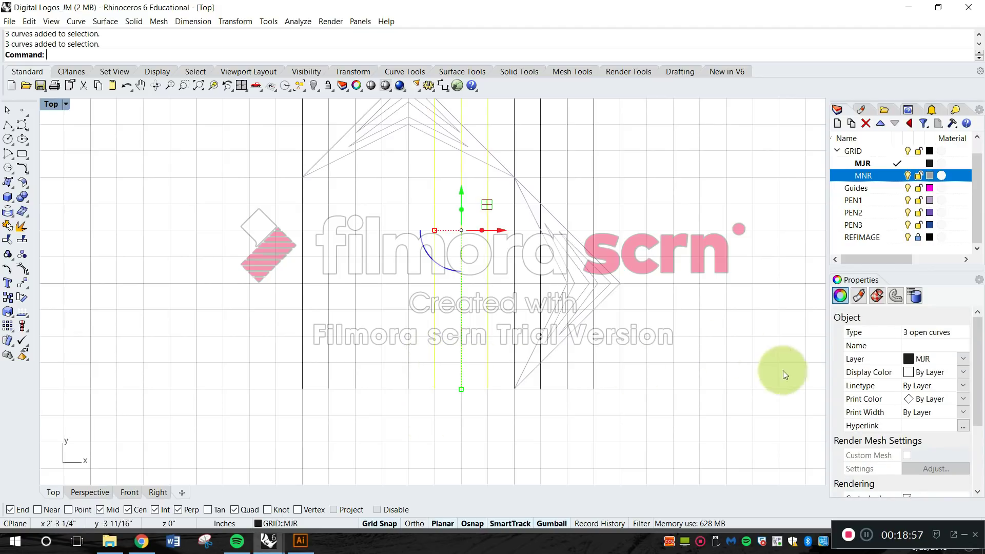
click(921, 361)
click(946, 410)
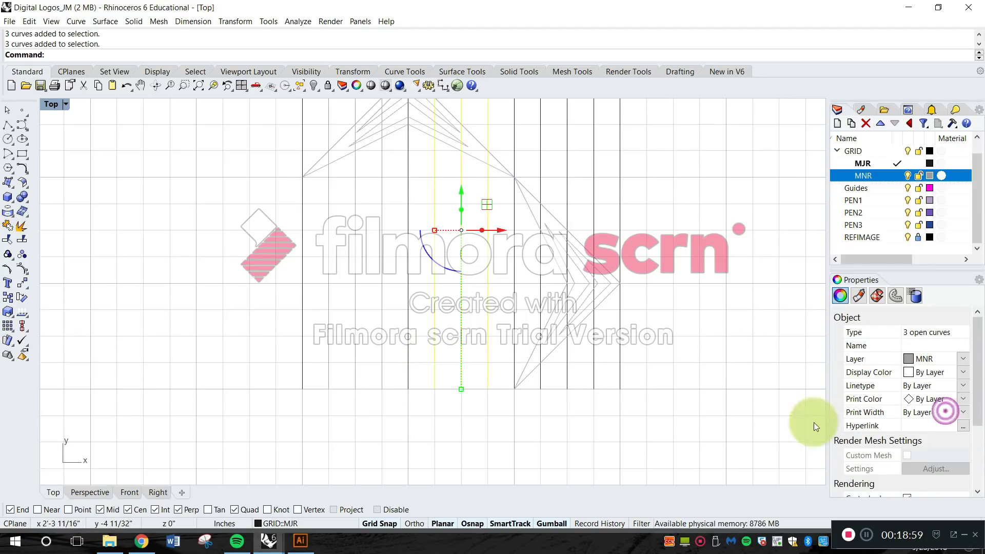
click(604, 408)
Assign the three vertical lines inside the rightmost third of the logo to the MNR layer.
drag(602, 413, 537, 383)
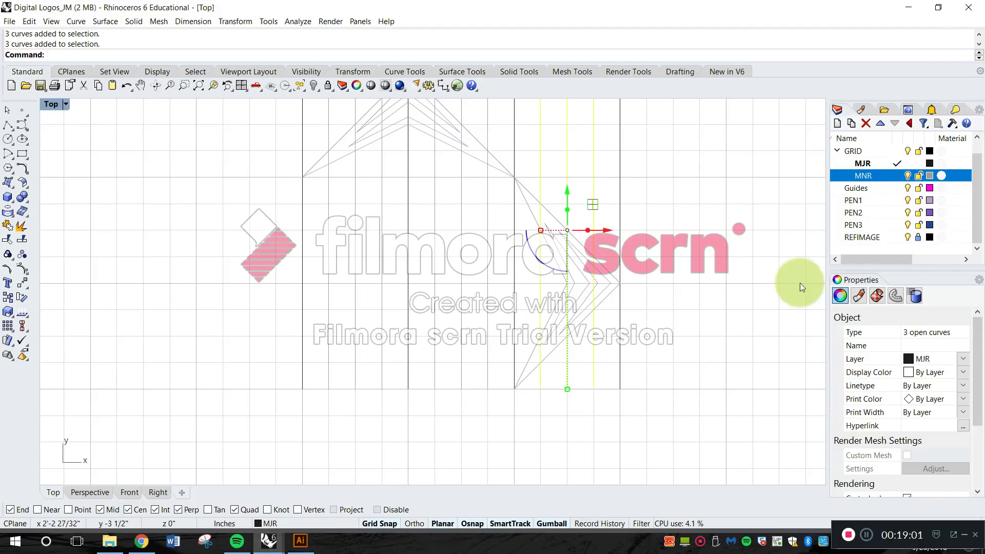
click(956, 361)
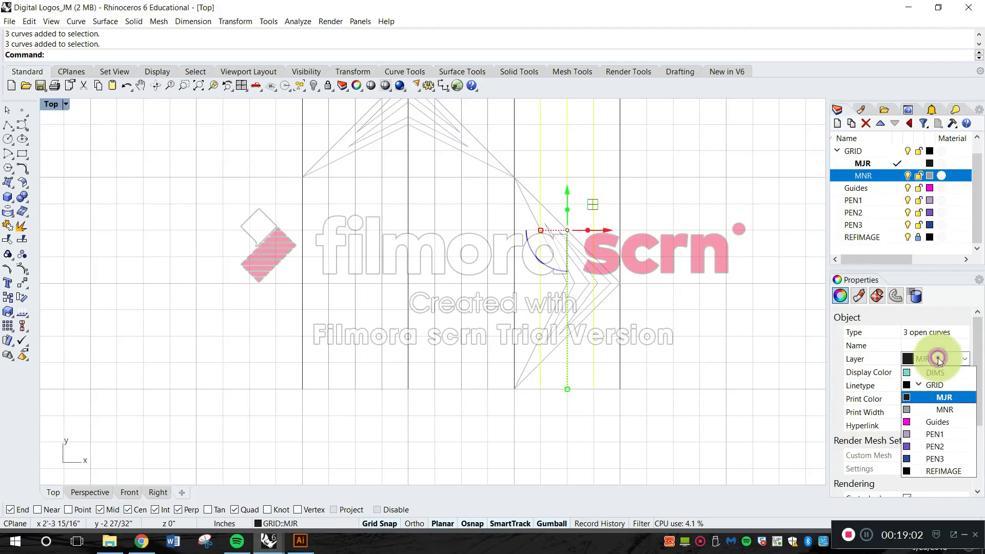
click(945, 409)
click(740, 399)
Hide the background construction-plane grid in the Top viewport so only the drawn lines and logo remain.
scroll(718, 336, down, 3)
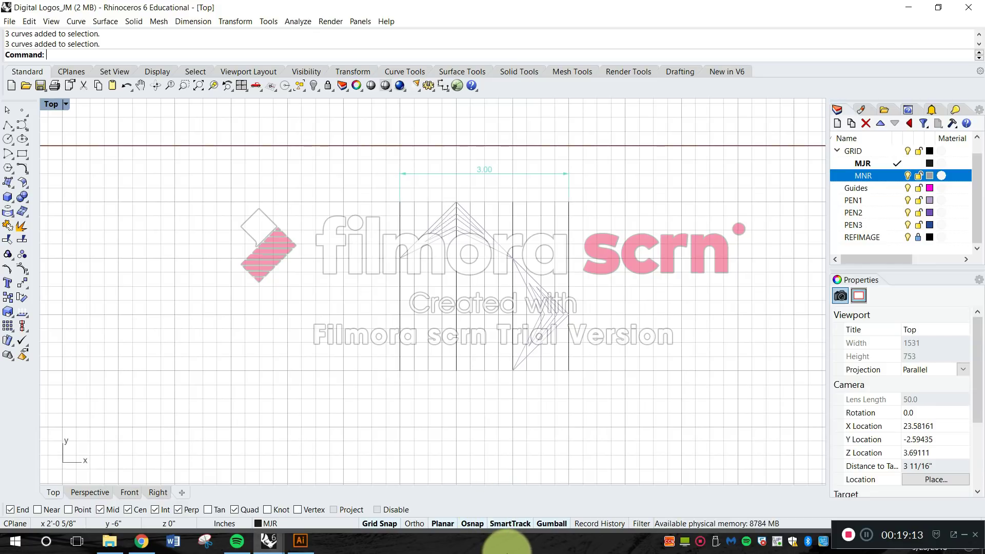
key(F7)
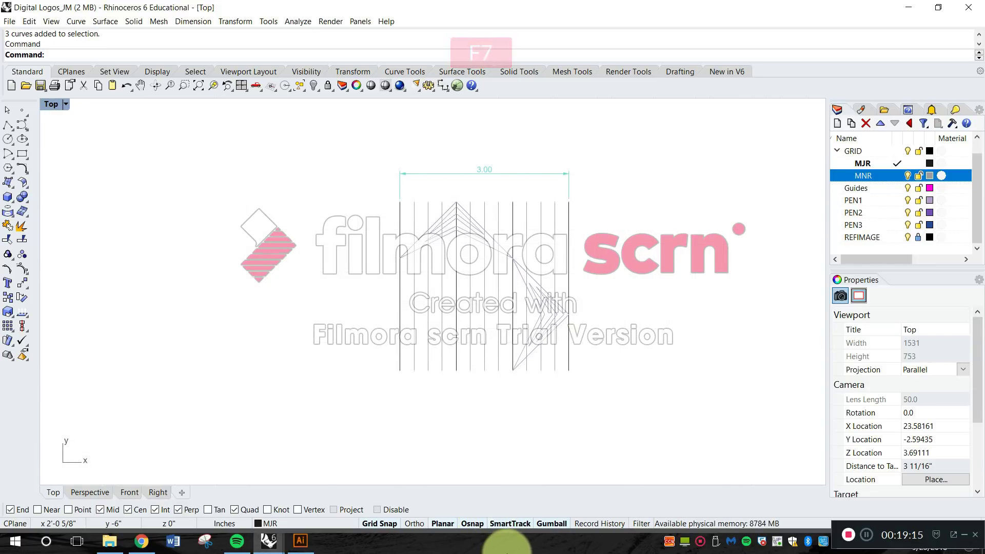
scroll(546, 256, up, 5)
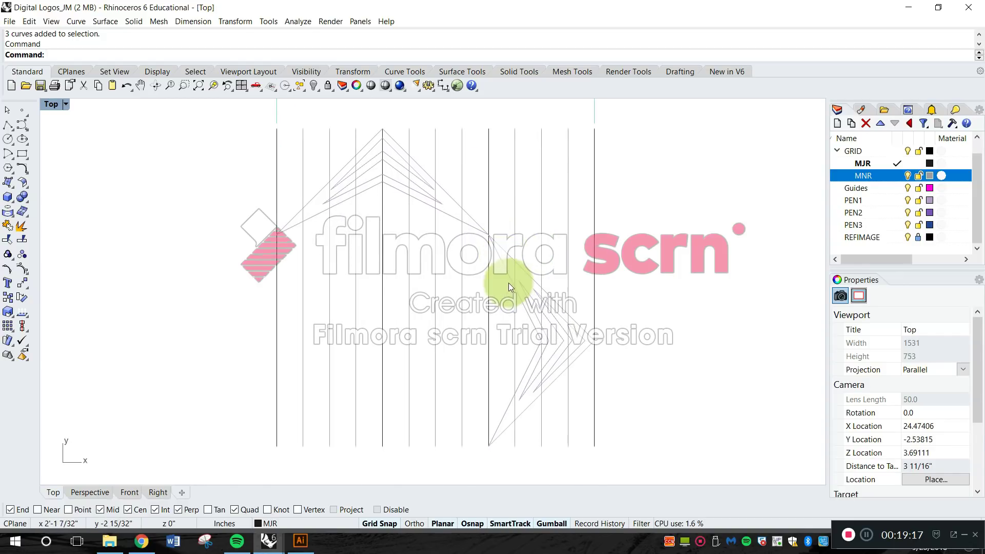
right_drag(513, 267, 527, 281)
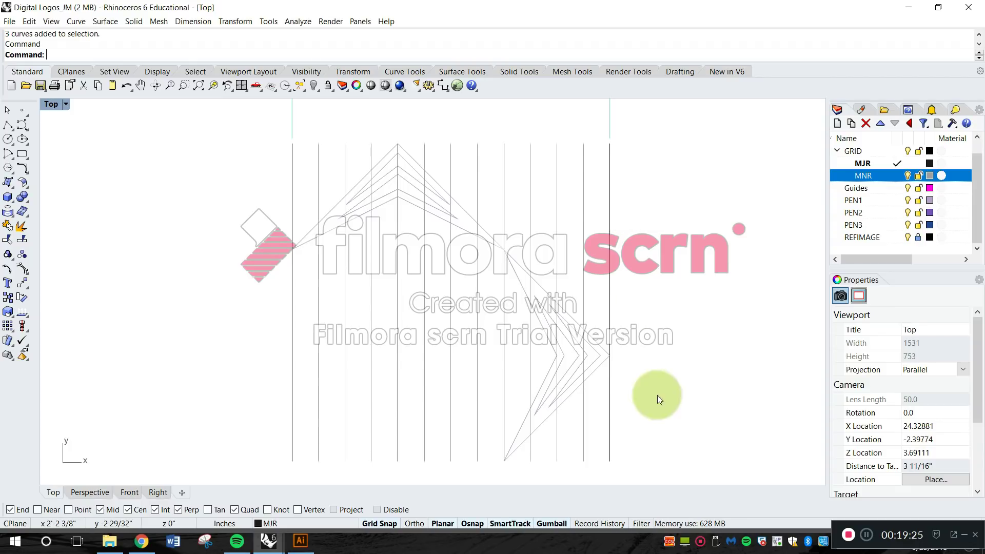
Copy all the major and minor vertical grid lines 4 3/4 inches to the right of the logo.
key(Escape)
text(Copy)
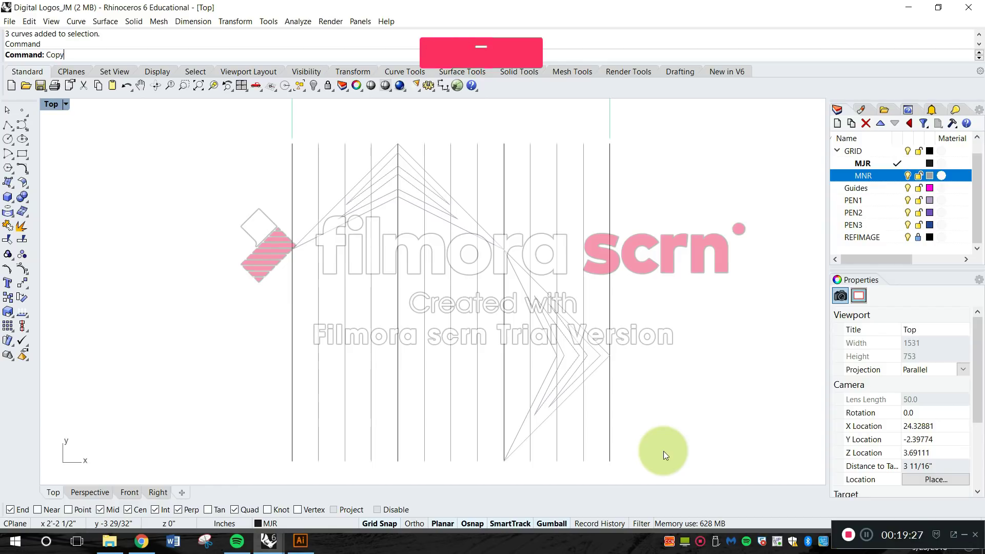
key(Return)
scroll(620, 303, down, 2)
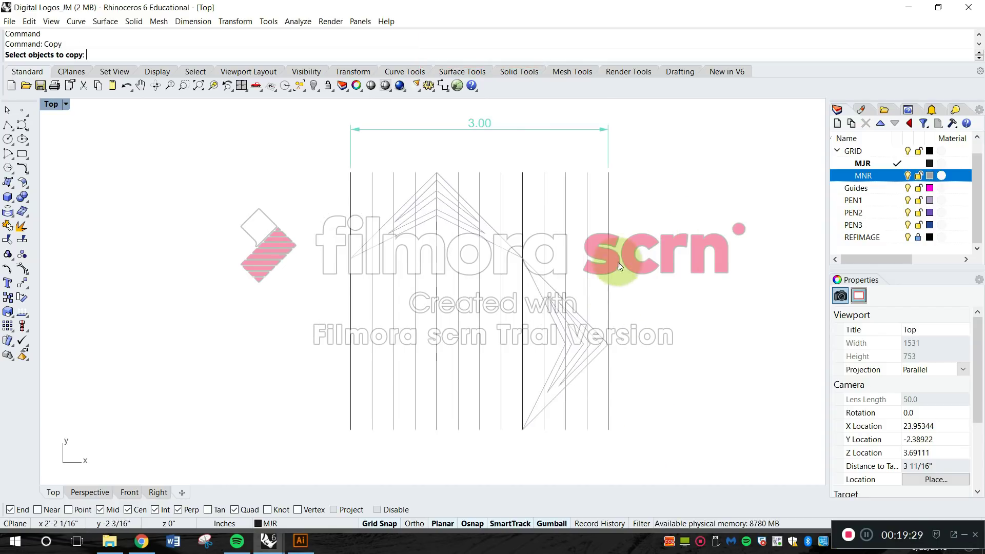
scroll(614, 382, up, 2)
drag(645, 468, 517, 453)
drag(441, 394, 208, 328)
scroll(303, 312, down, 4)
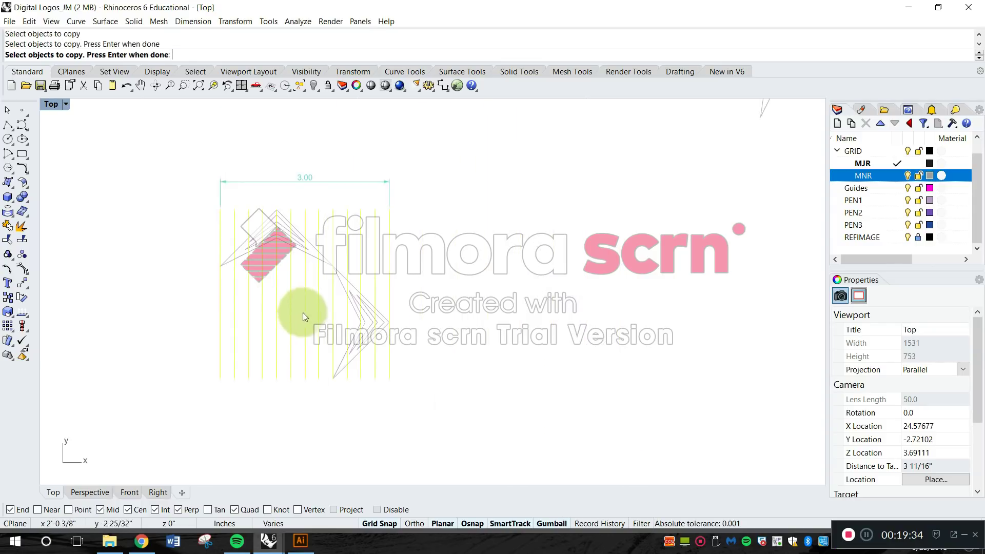
key(Return)
click(278, 384)
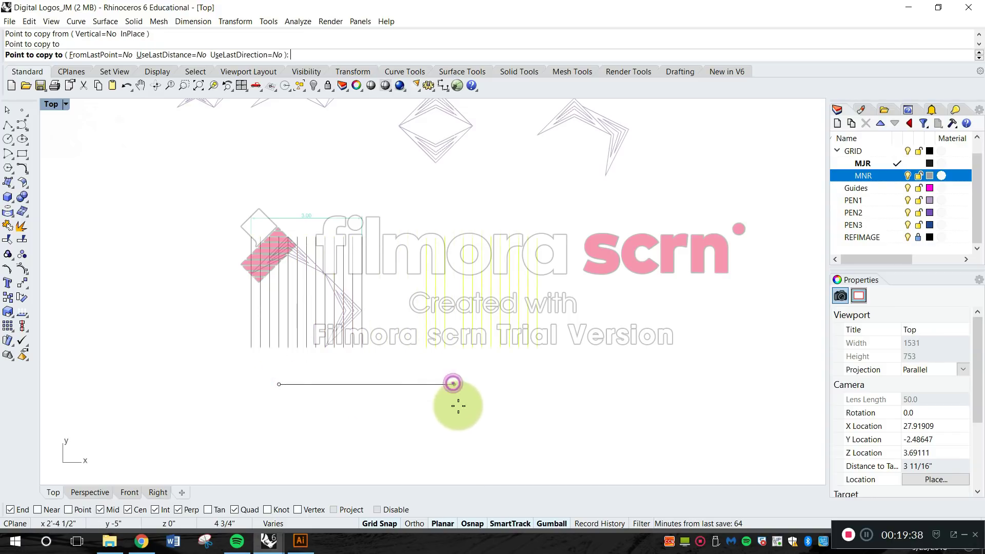
click(482, 402)
Rotate the copied set of vertical lines 90 degrees about a point on one of its major lines, making them horizontal.
scroll(484, 402, up, 2)
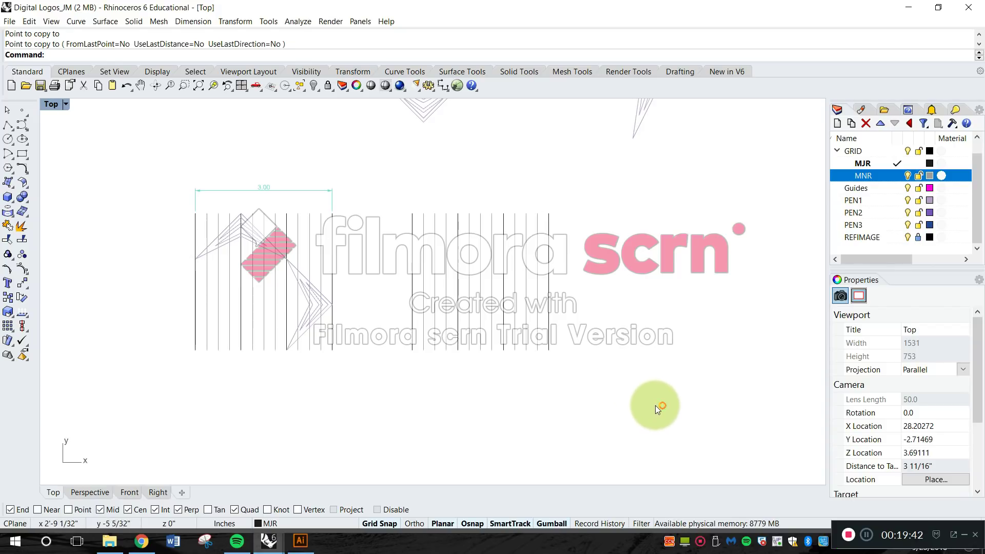
text(ro)
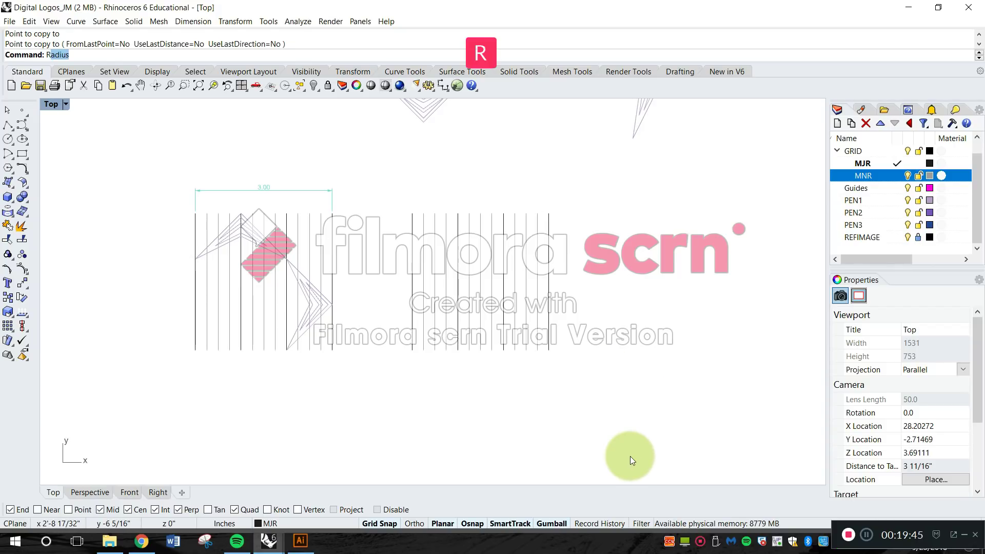
key(space)
drag(586, 388, 399, 237)
key(space)
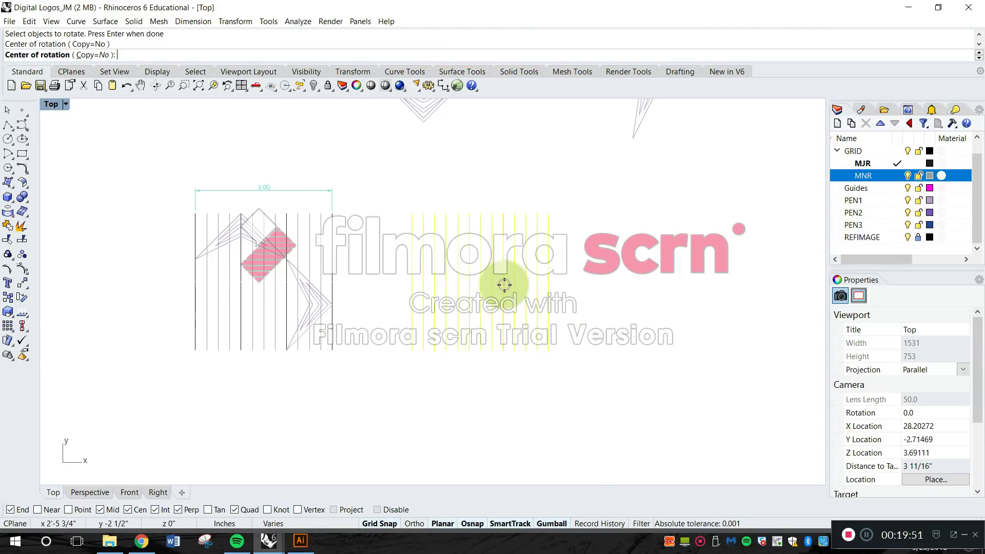
click(504, 283)
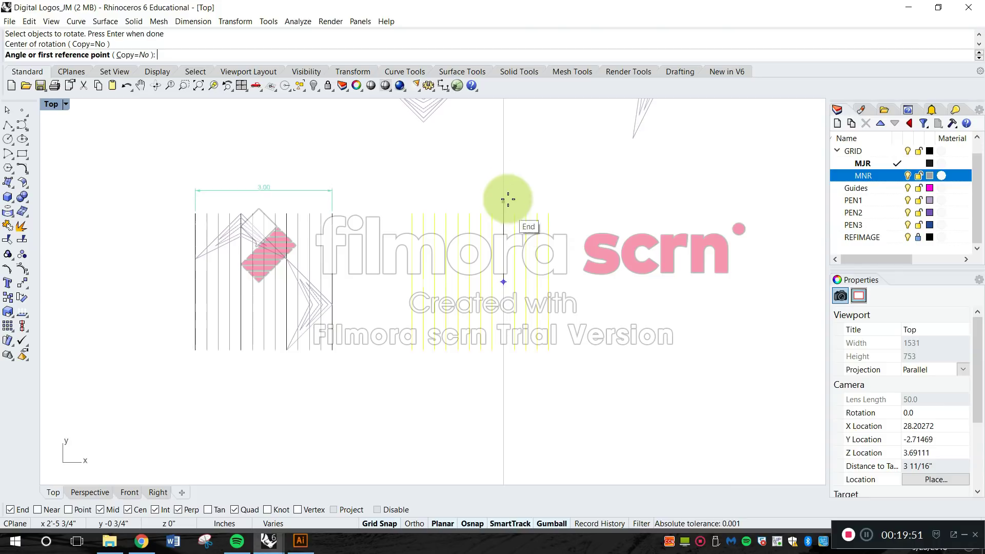
click(504, 170)
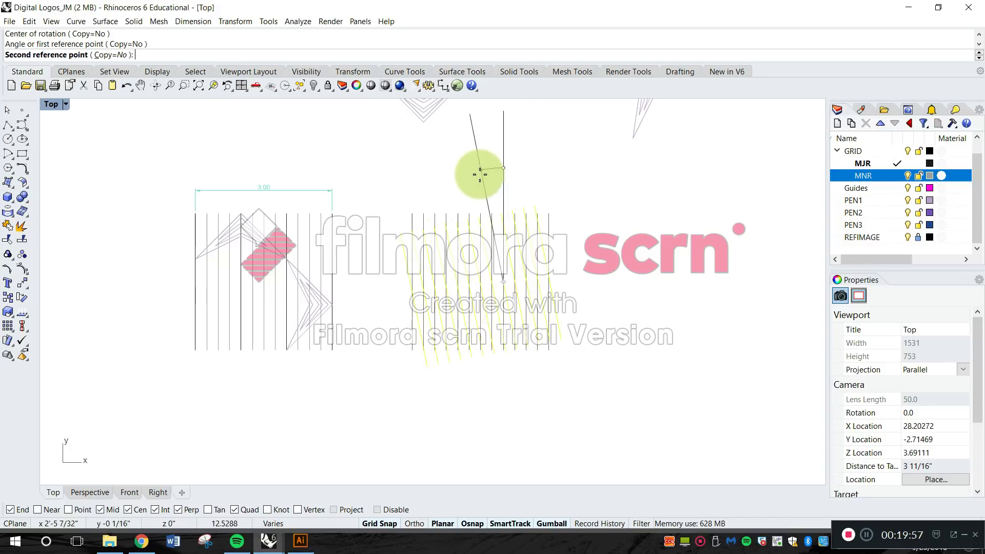
key(shift)
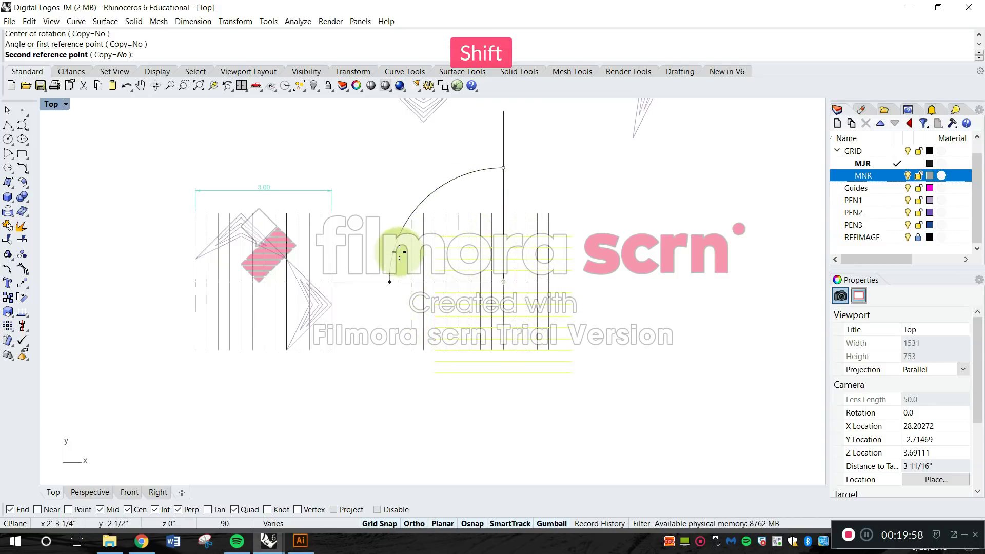
click(375, 284)
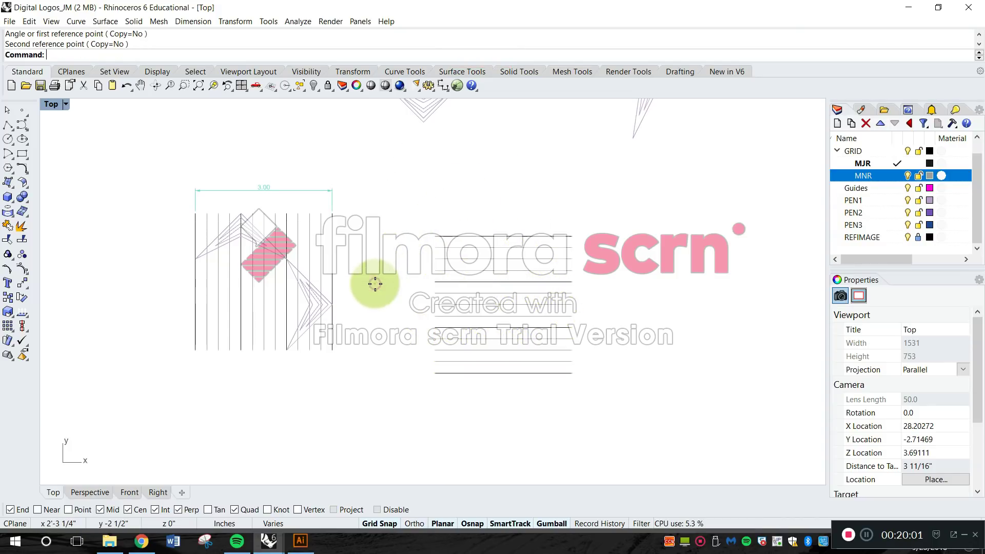
Move the horizontal lines by their upper-left endpoint onto the top end of the leftmost vertical line, completing the square grid over the logo.
key(Left)
key(Left)
key(Down)
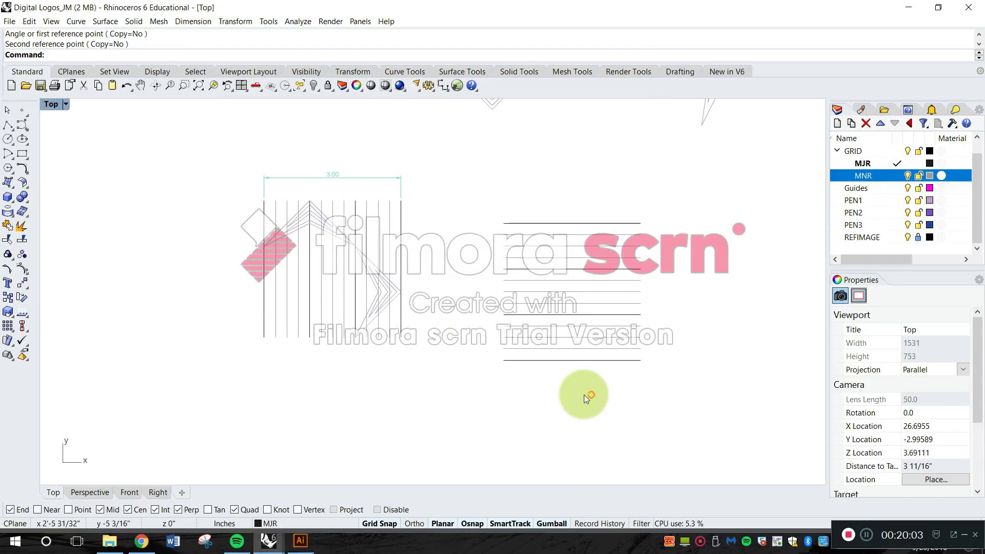
text(Move)
key(Return)
drag(618, 392, 533, 215)
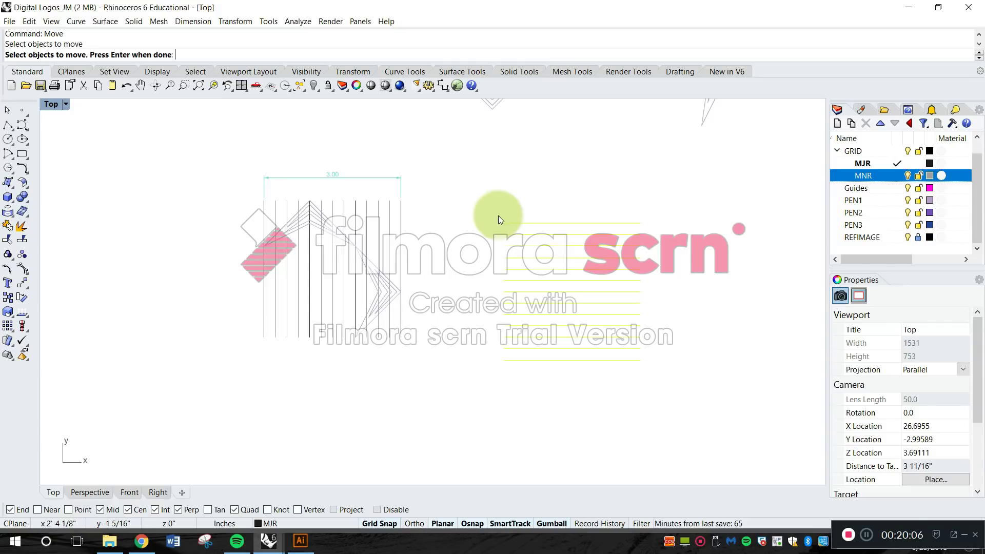
scroll(510, 223, up, 4)
key(Return)
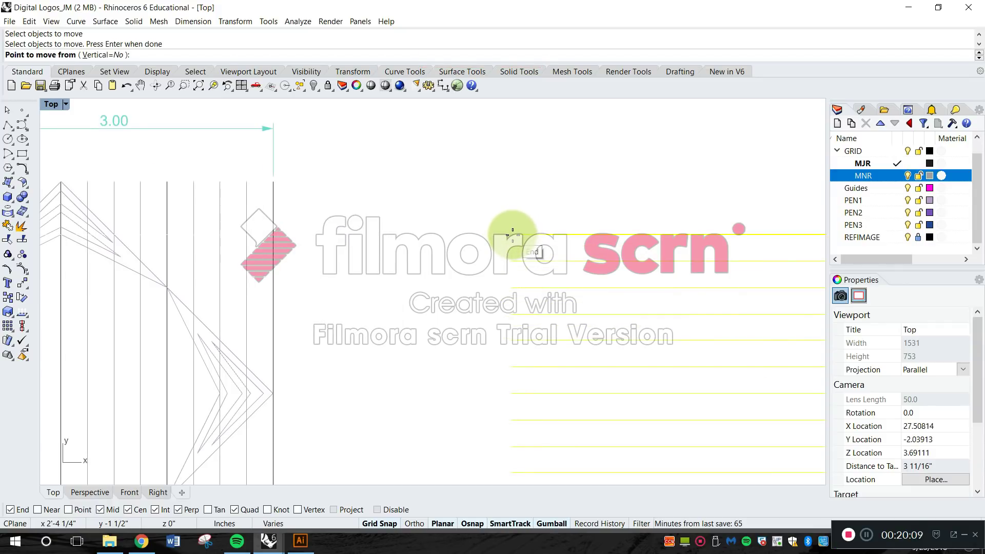
click(512, 235)
scroll(512, 234, down, 10)
scroll(354, 232, up, 8)
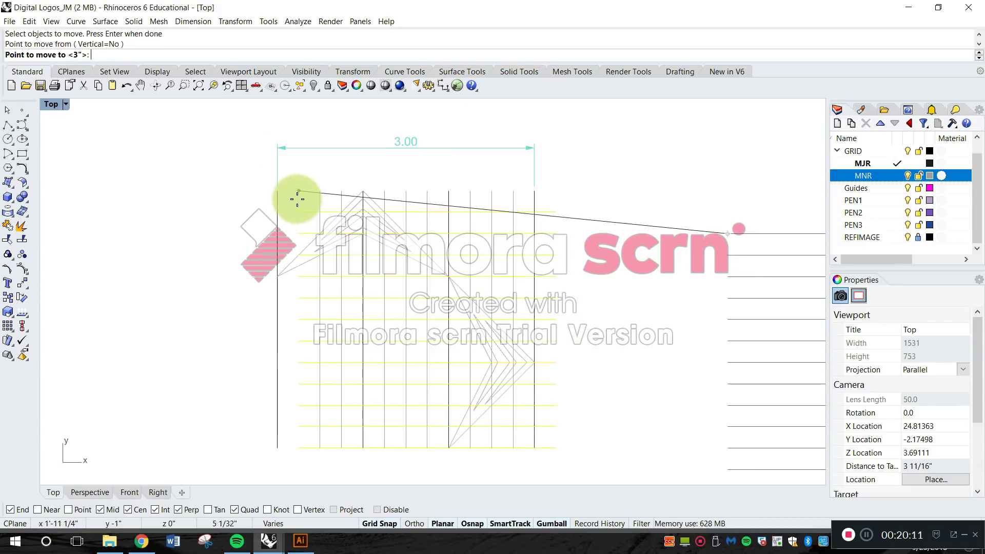
click(278, 192)
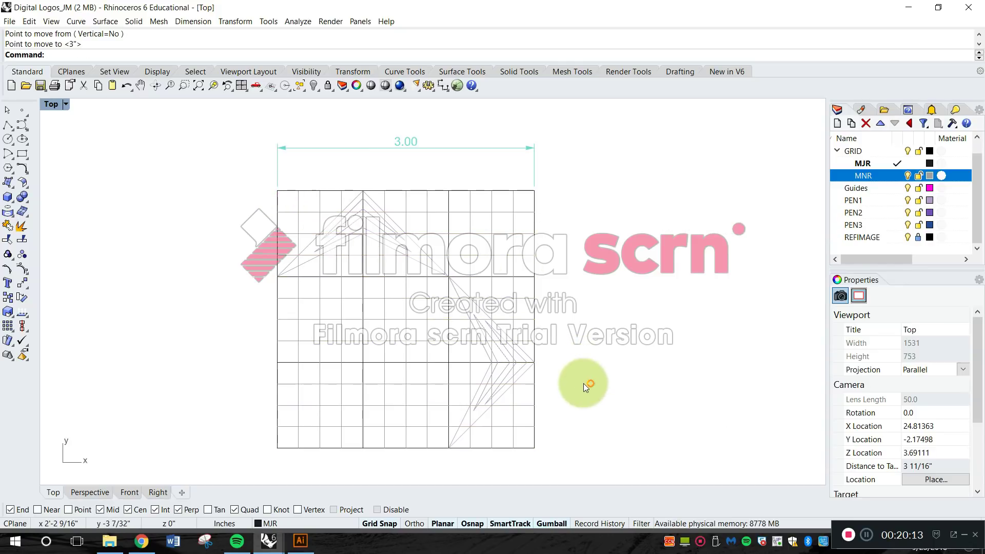
Move the grid's rightmost vertical major line 1/2 inch to the right by its upper endpoint.
right_drag(557, 400, 612, 352)
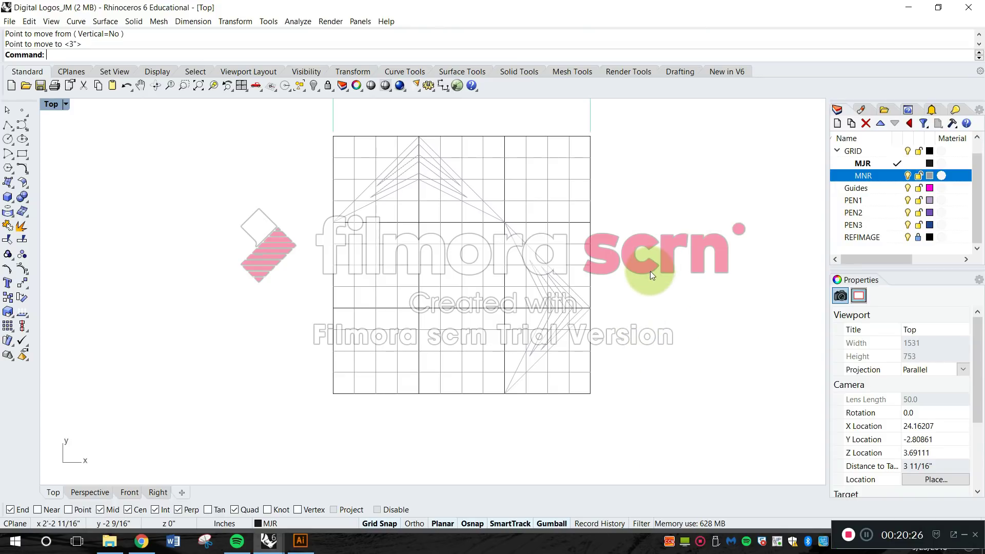
key(space)
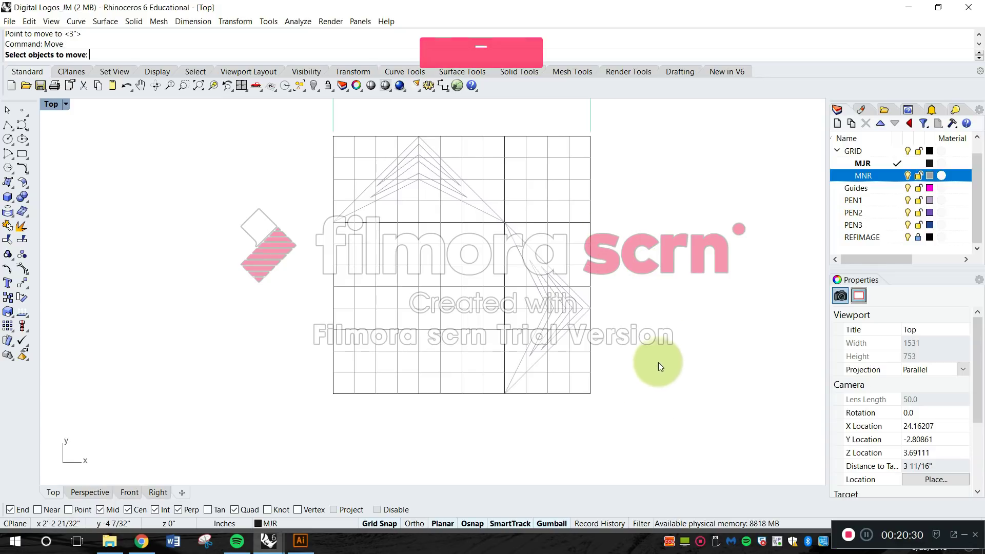
click(591, 211)
key(space)
click(587, 138)
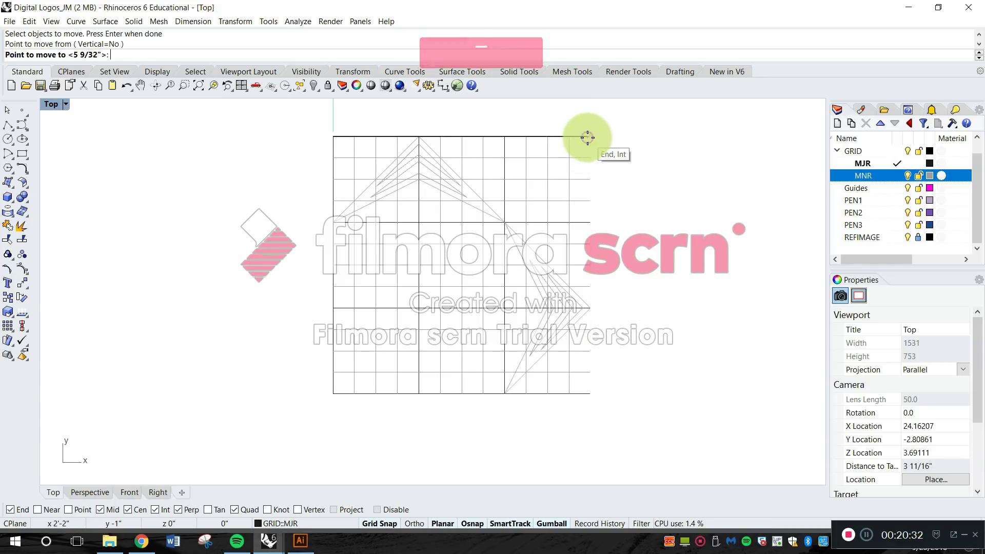
click(629, 140)
key(Escape)
right_drag(592, 224, 517, 303)
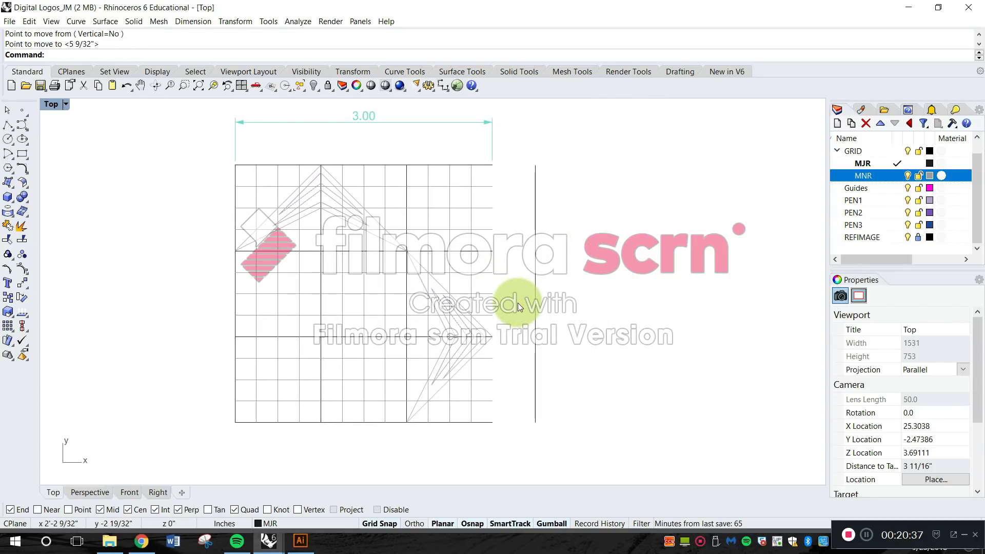
key(Escape)
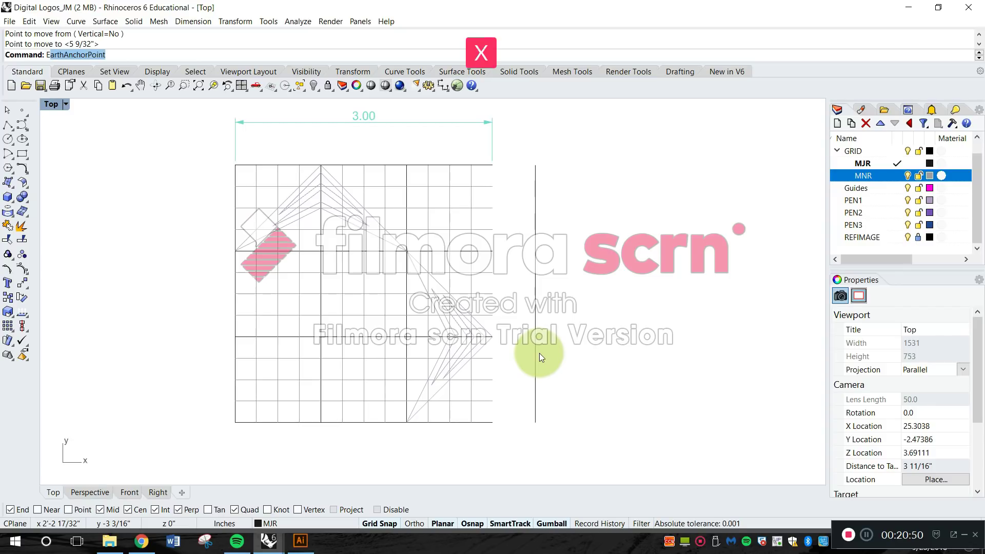
Using the moved vertical line as the Extend boundary, extend the two inner major horizontals and the grid's lowest horizontal lines to it.
text(end)
key(space)
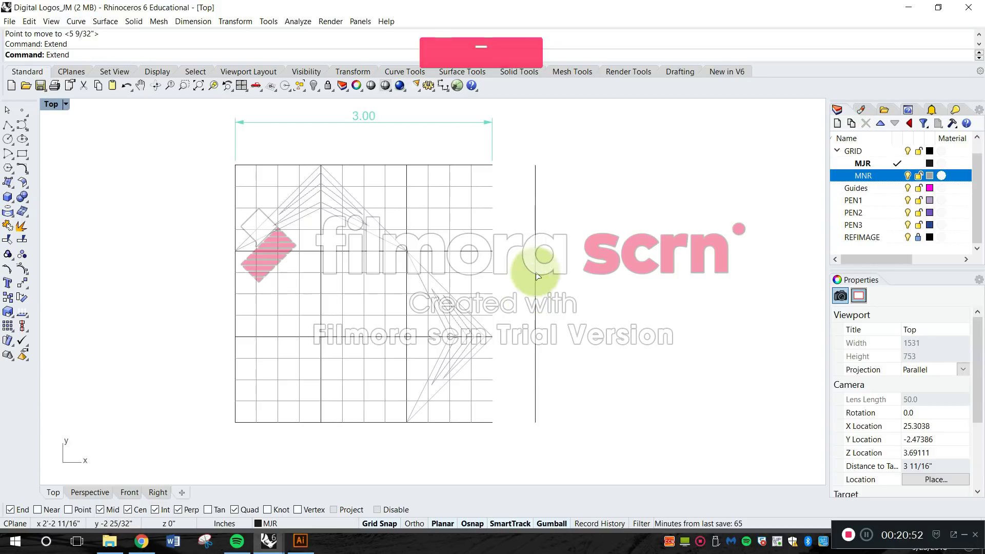
click(536, 214)
key(Return)
click(482, 251)
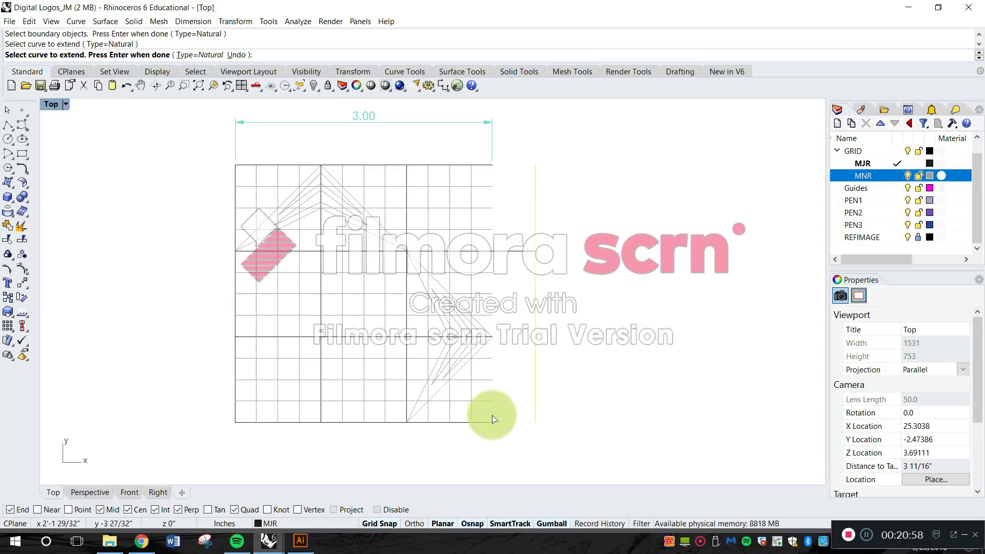
drag(502, 436, 488, 360)
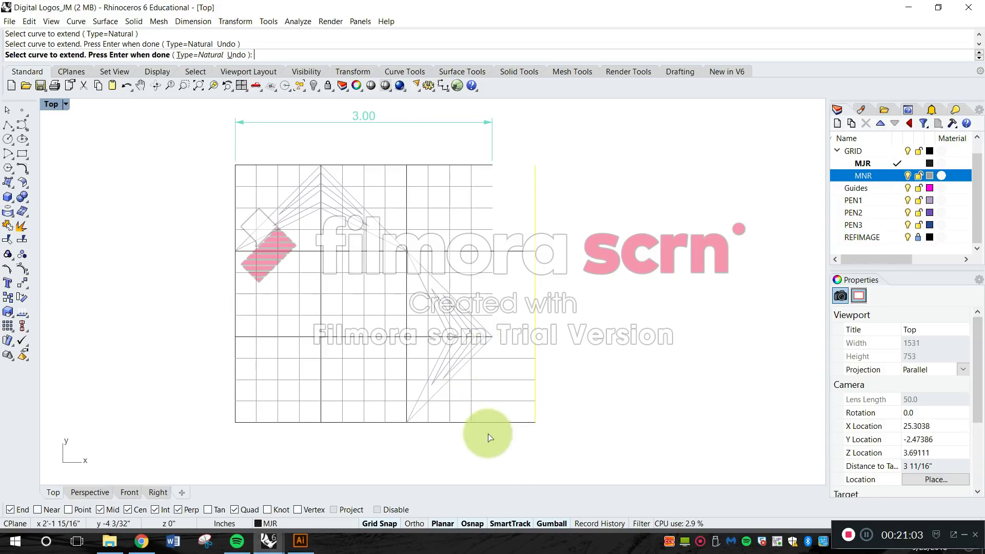
scroll(482, 359, up, 8)
scroll(482, 359, up, 5)
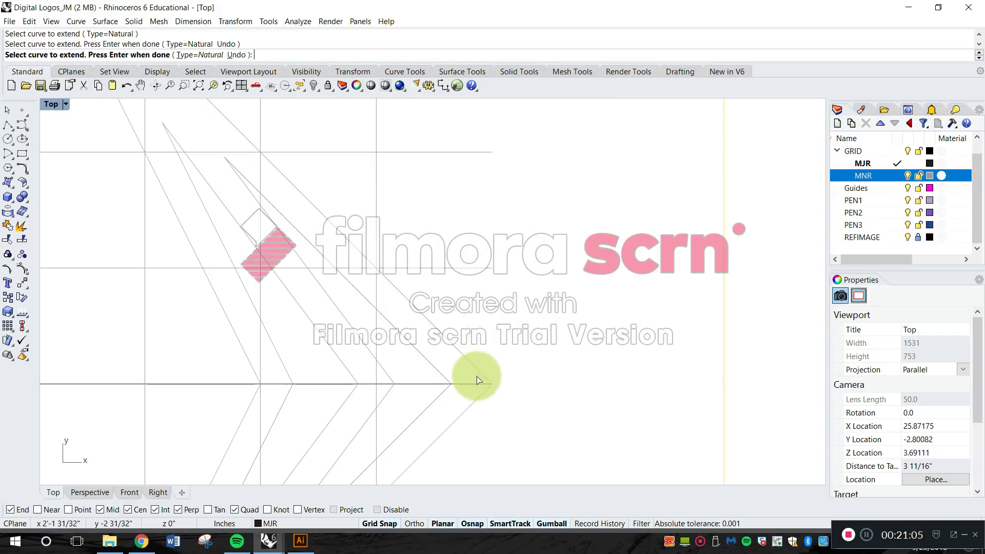
click(474, 385)
scroll(472, 362, down, 6)
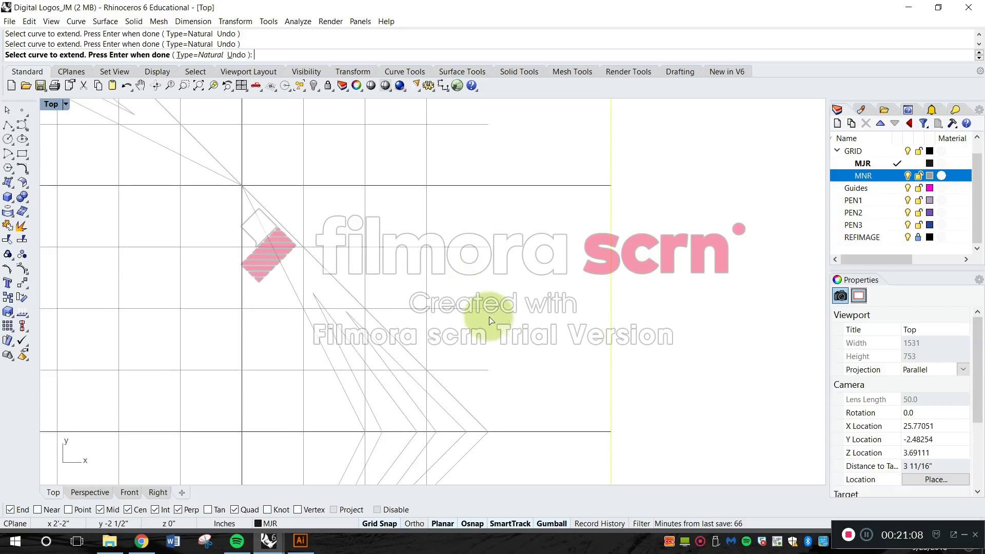
Extend the remaining minor horizontal lines and the top major line to the same boundary line and finish the Extend command.
drag(511, 385, 466, 243)
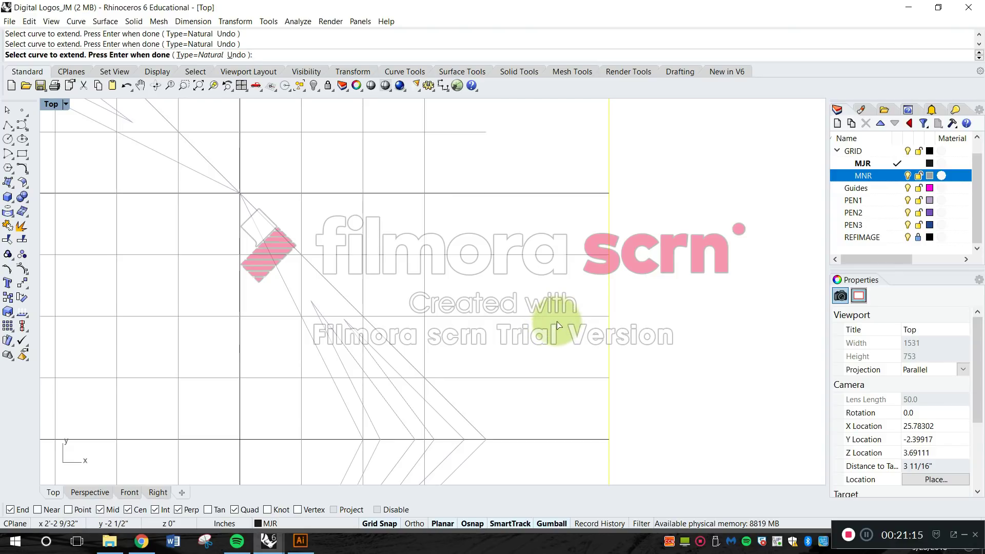
right_drag(558, 325, 545, 469)
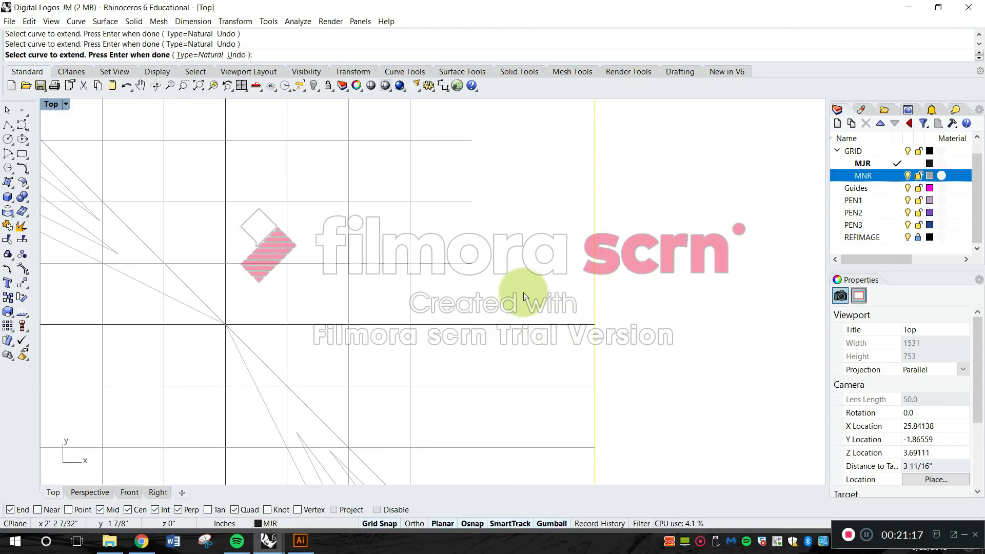
drag(525, 302, 452, 128)
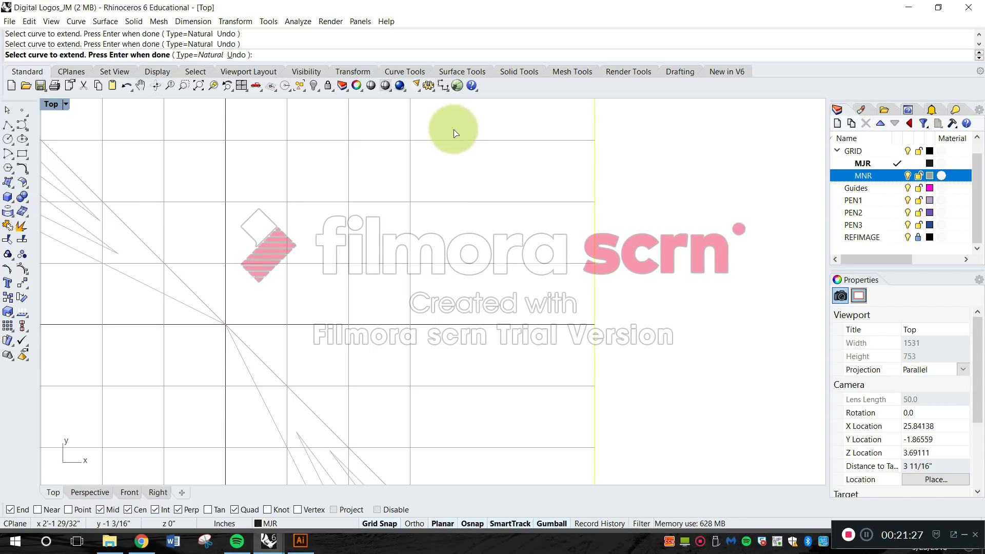
right_drag(451, 116, 439, 295)
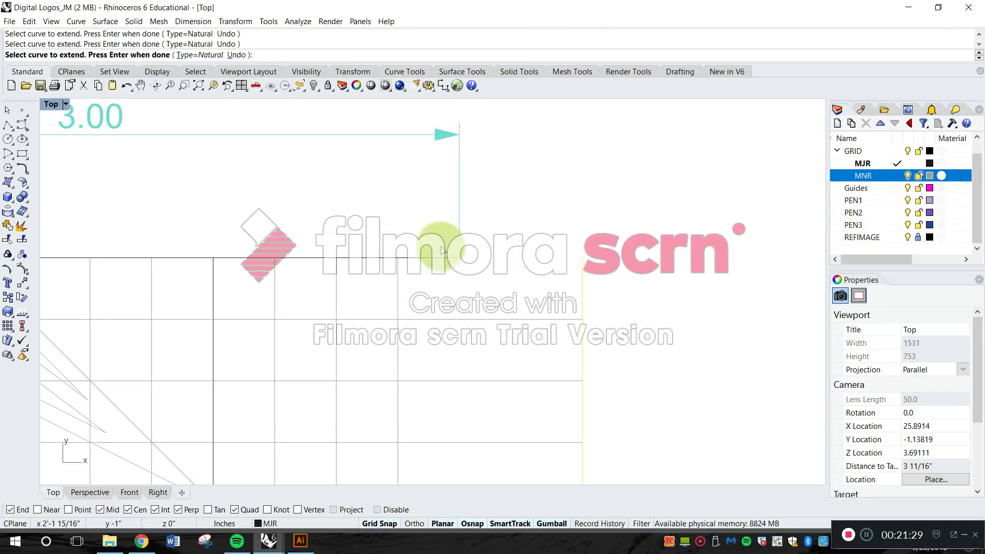
drag(436, 246, 485, 291)
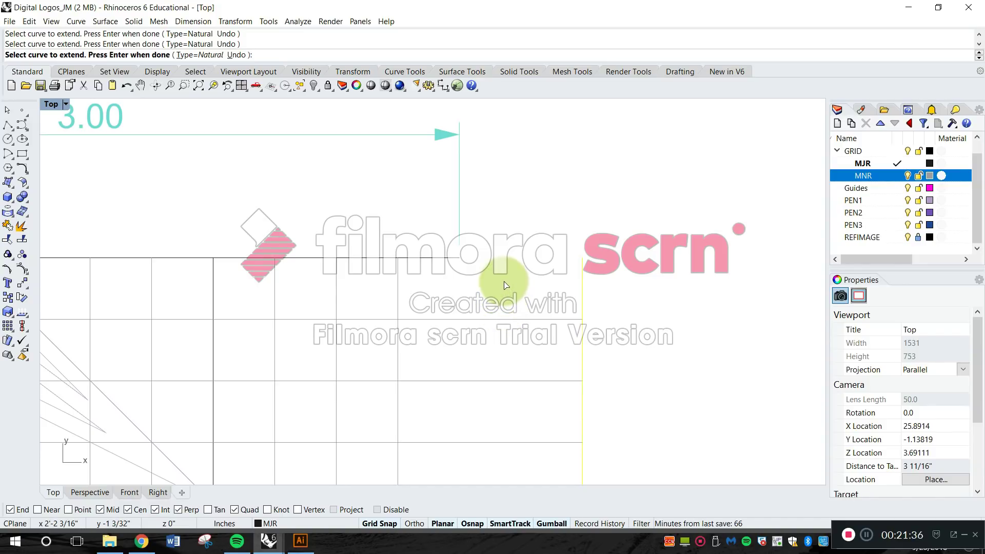
drag(476, 280, 460, 259)
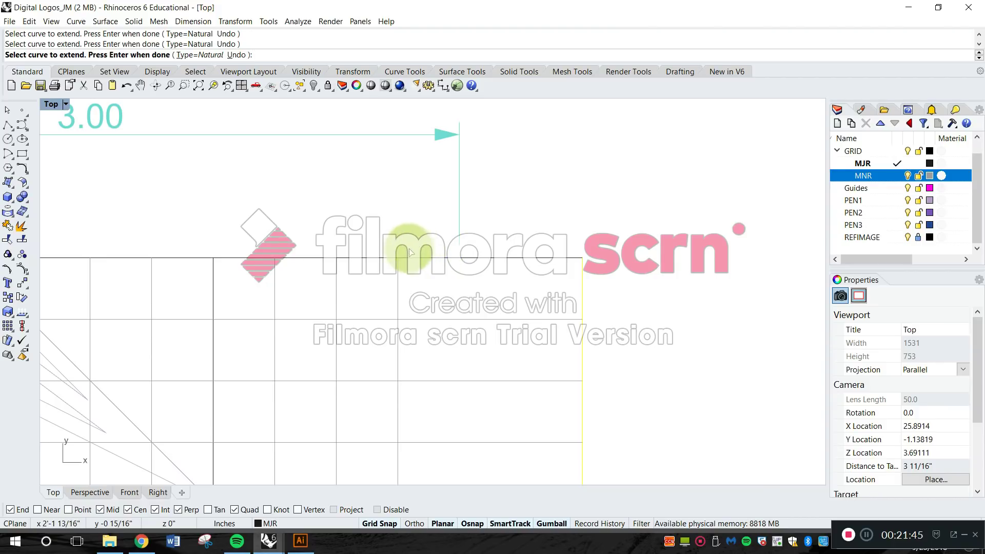
drag(355, 229, 451, 359)
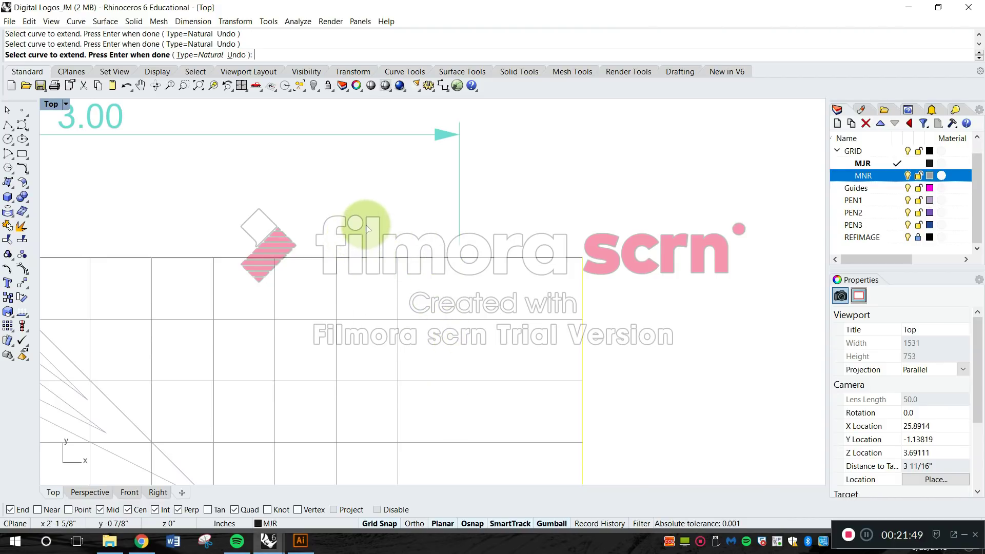
key(Return)
Move the rightmost vertical major line back from its intersection with the lower inner major horizontal to the right tip of the chevron logo.
scroll(380, 239, down, 14)
scroll(420, 338, down, 4)
scroll(420, 338, down, 3)
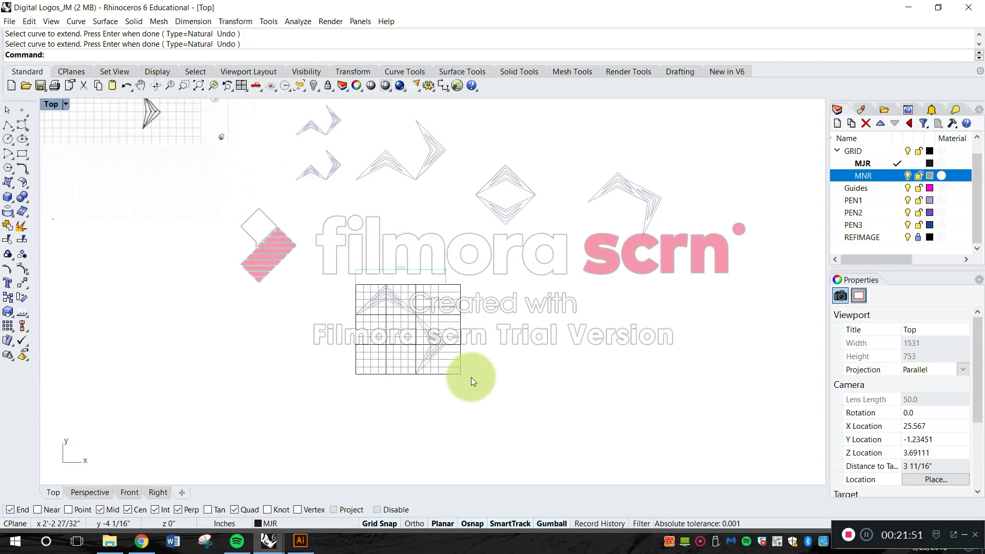
scroll(466, 321, up, 10)
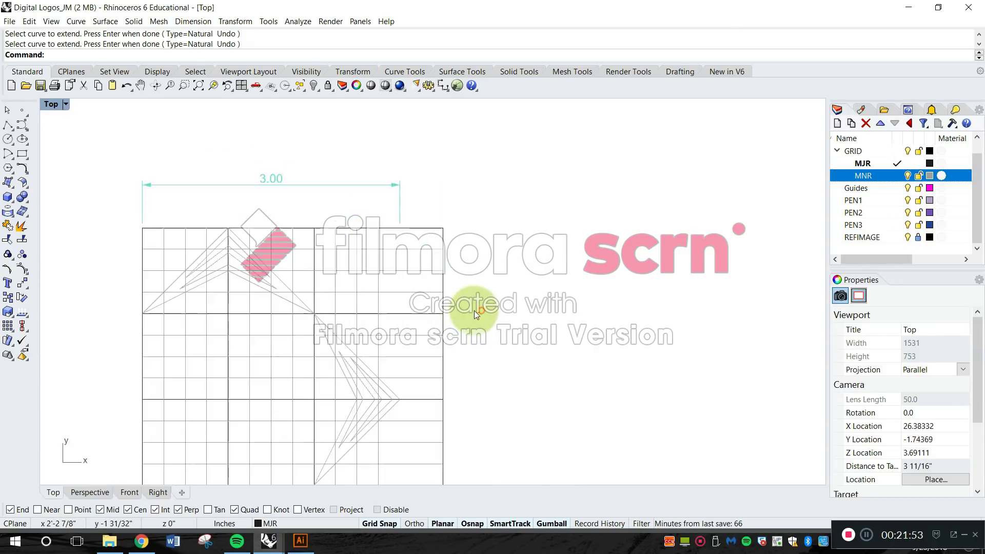
scroll(474, 310, up, 2)
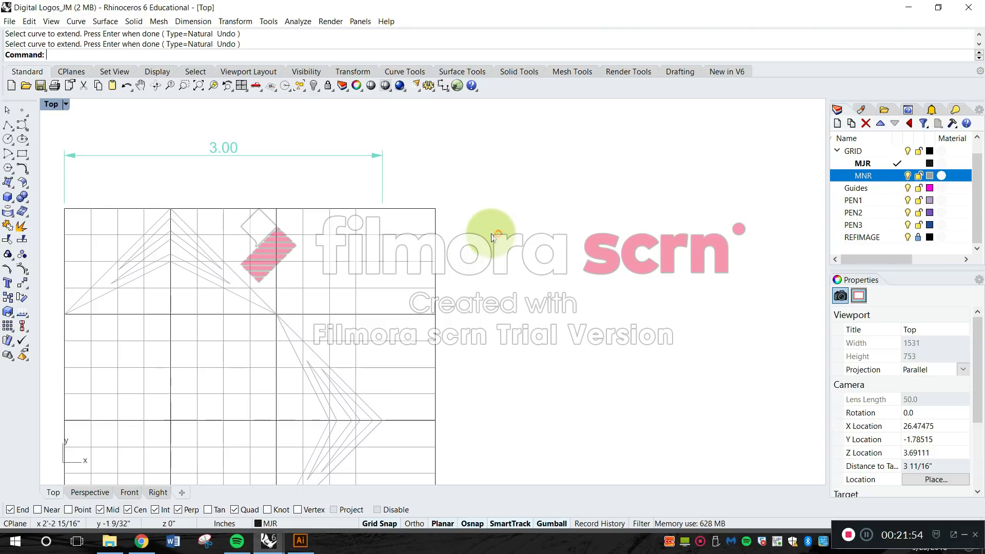
scroll(507, 226, down, 4)
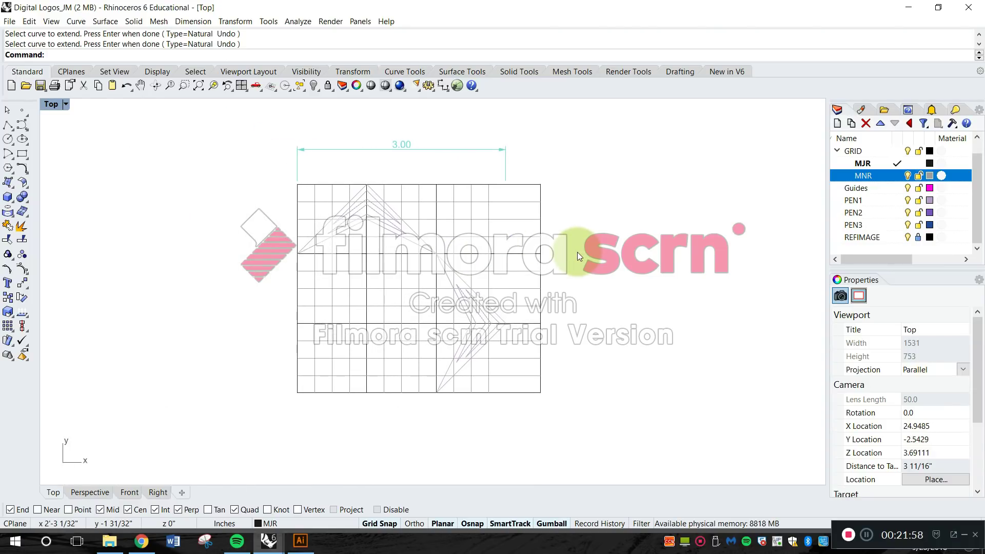
key(Escape)
text(v)
key(space)
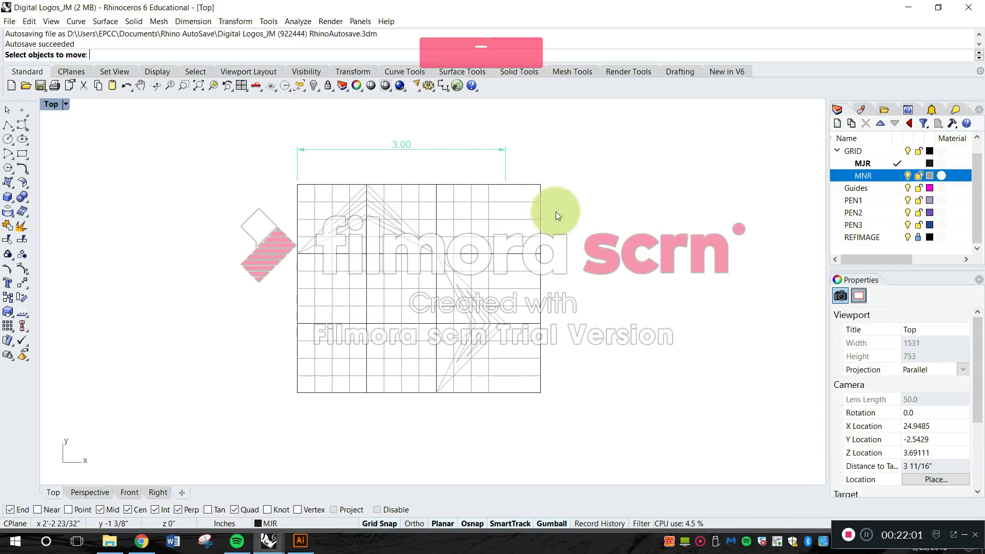
click(539, 216)
key(Return)
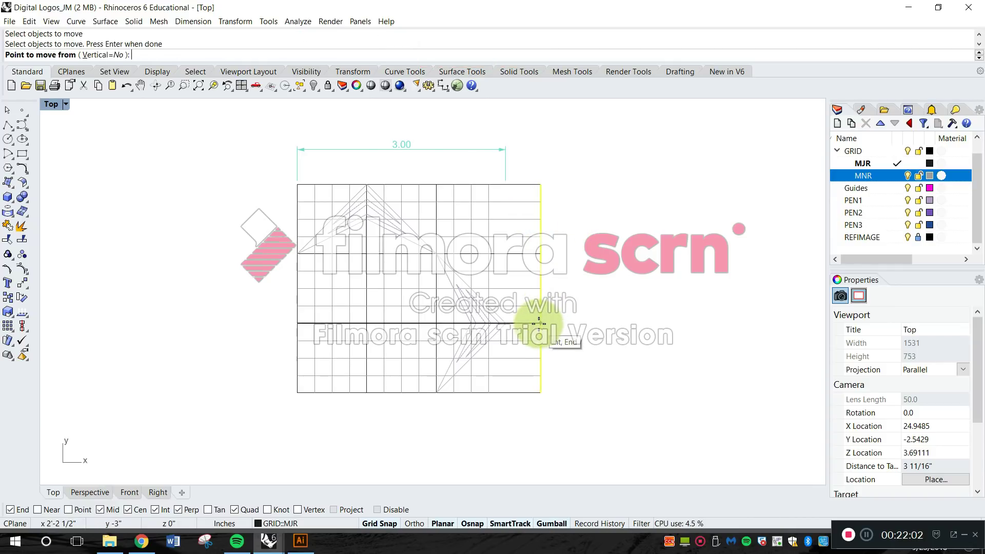
click(540, 323)
scroll(535, 323, up, 5)
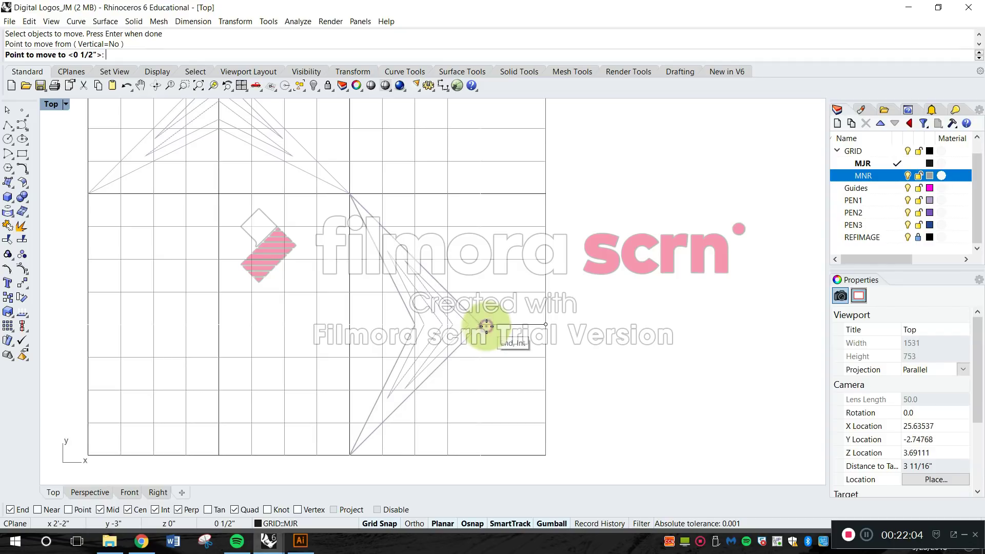
key(Escape)
scroll(479, 314, down, 3)
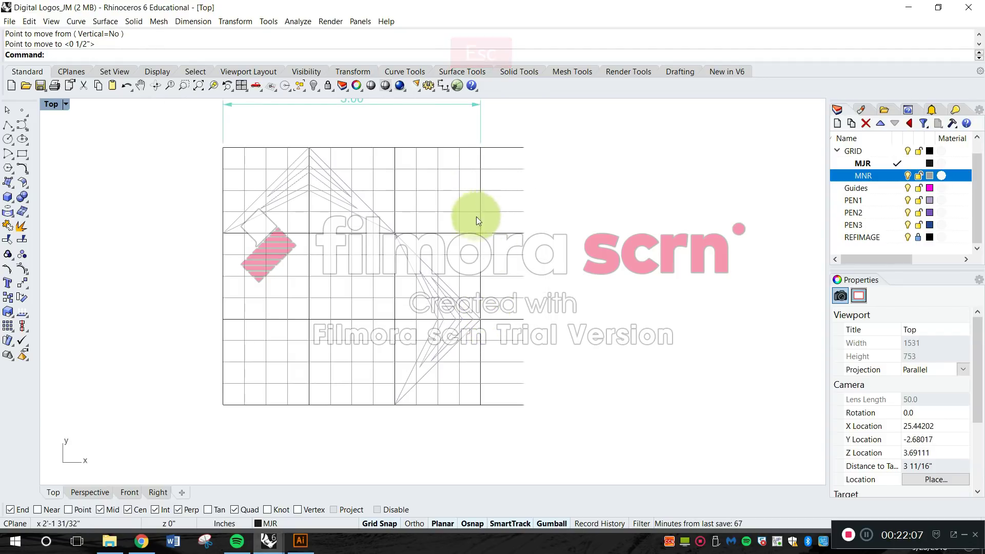
Trim all the horizontal line ends projecting past the grid's right edge, using the rightmost vertical major line as the cutting object.
text(tr)
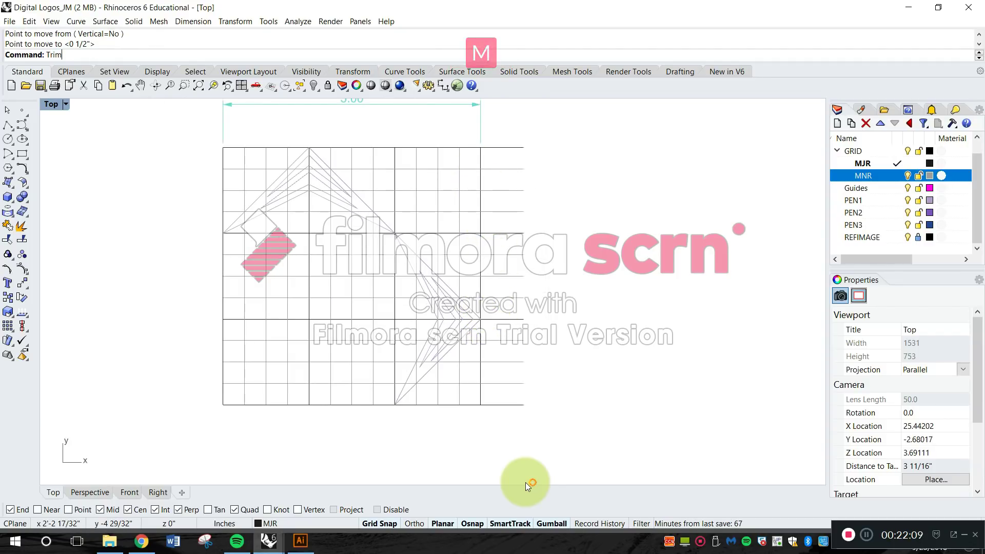
key(Return)
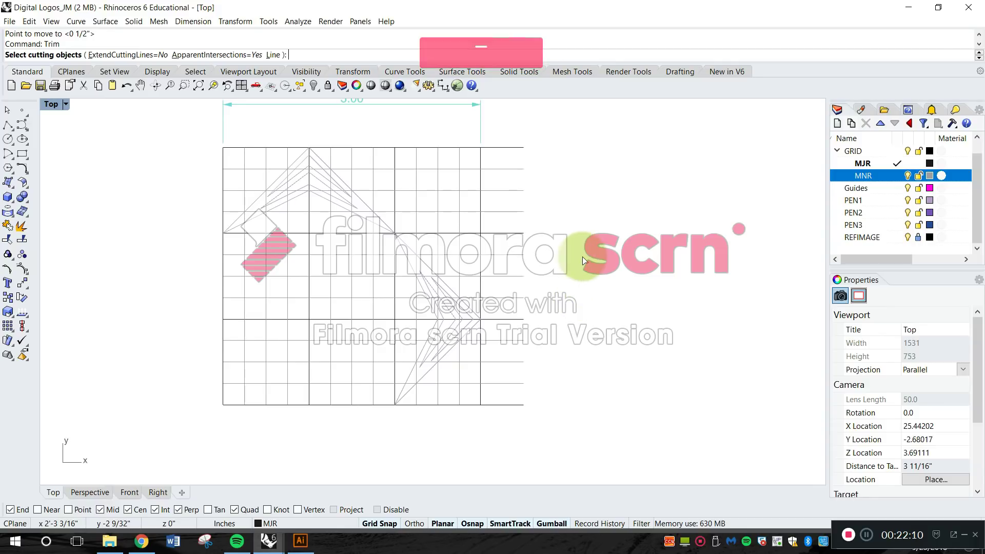
click(481, 163)
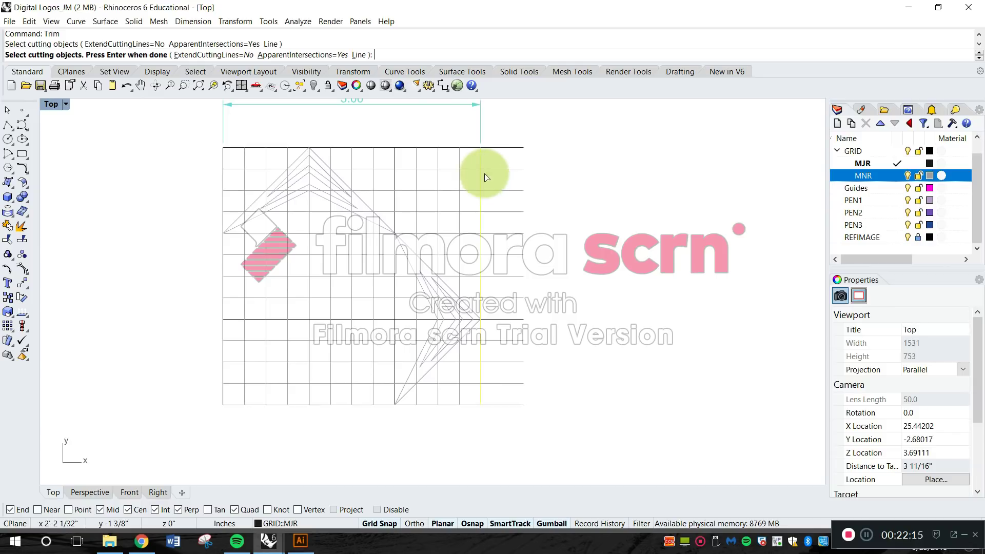
scroll(490, 167, up, 5)
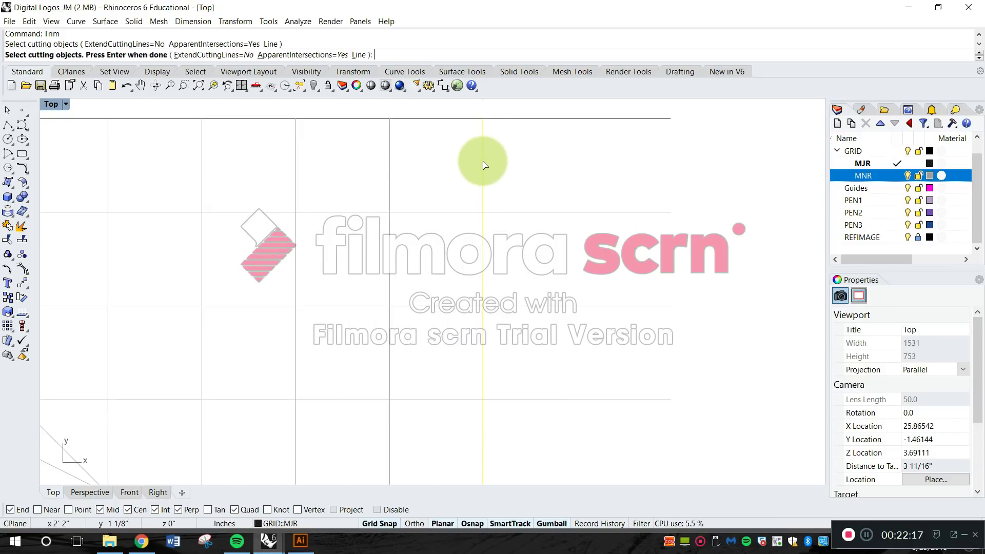
key(Return)
scroll(494, 169, down, 5)
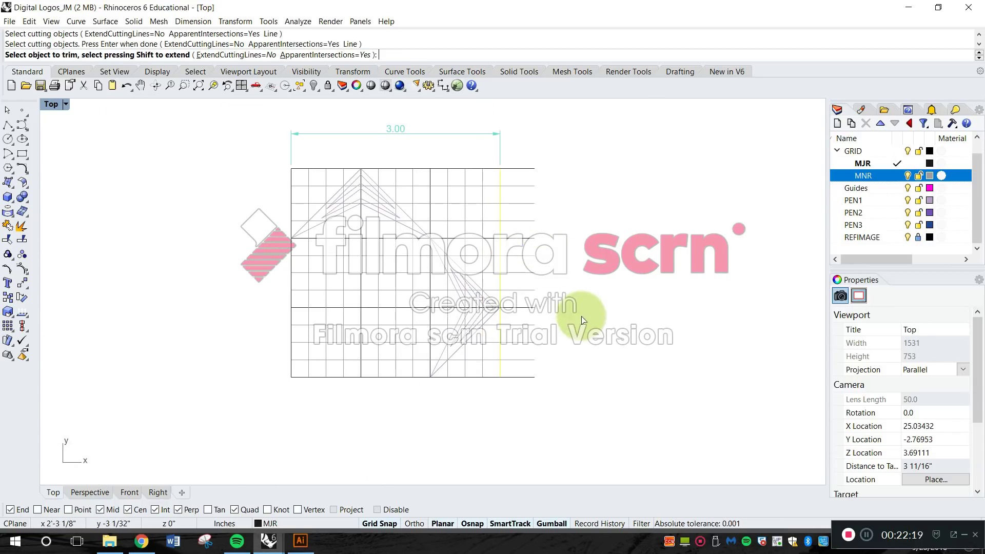
drag(571, 400, 519, 156)
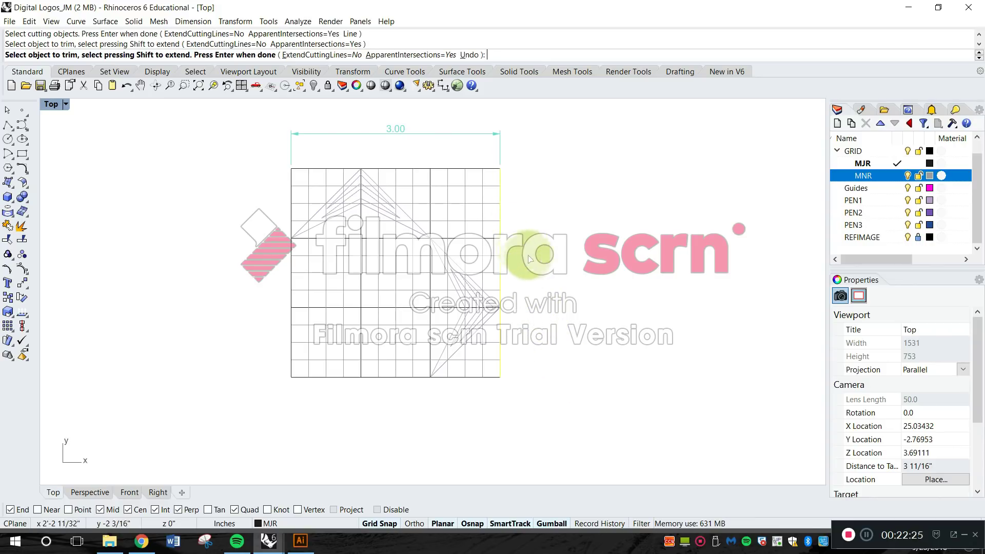
key(Return)
Move the line of the horizontal 3.00 dimension closer to the grid's top edge by its arrow grip.
scroll(374, 276, up, 4)
right_drag(424, 287, 486, 322)
scroll(482, 317, down, 2)
scroll(495, 223, up, 2)
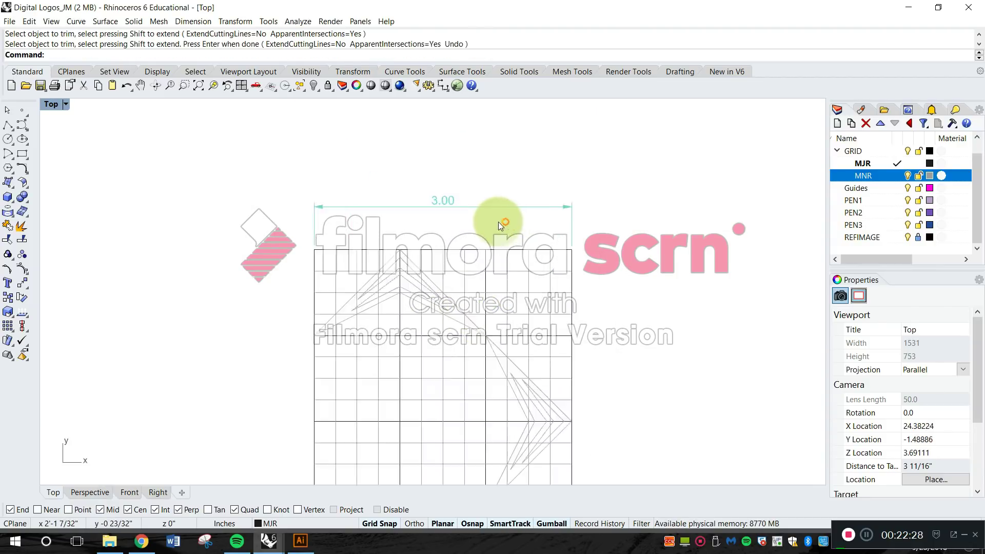
click(494, 205)
drag(585, 202, 607, 264)
click(641, 273)
scroll(642, 273, down, 6)
right_drag(639, 274, 557, 193)
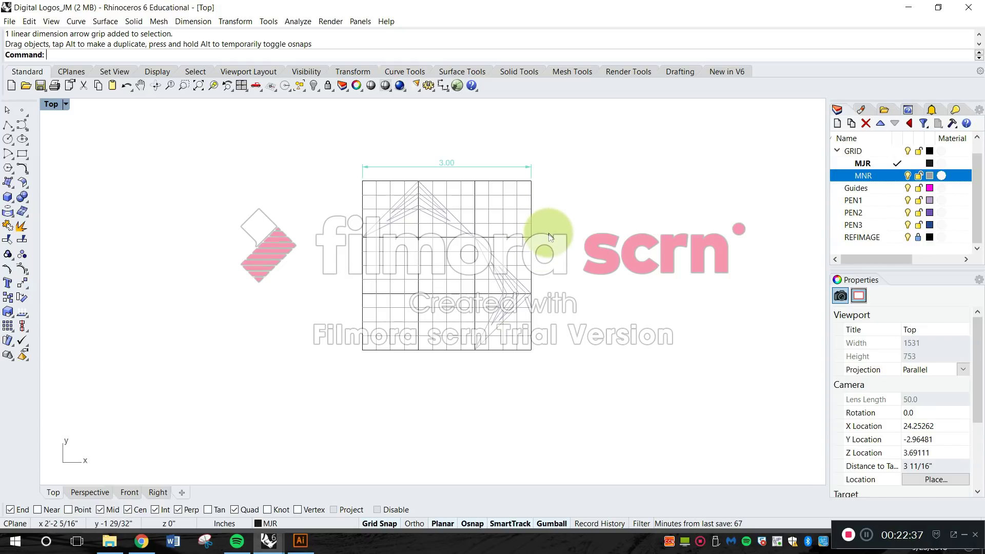
scroll(446, 226, up, 4)
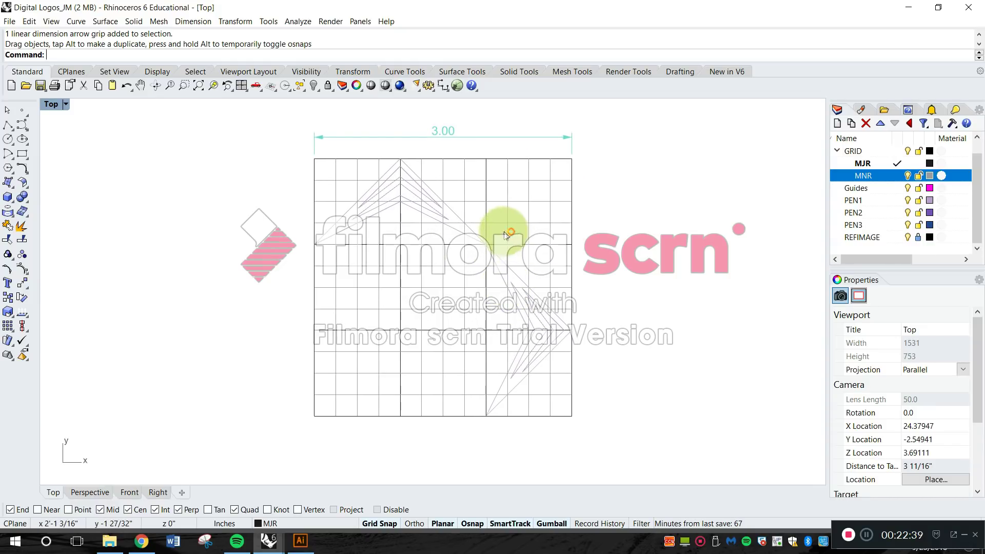
mouse_move(497, 233)
right_down()
mouse_move(484, 219)
mouse_move(483, 241)
right_up()
click(424, 140)
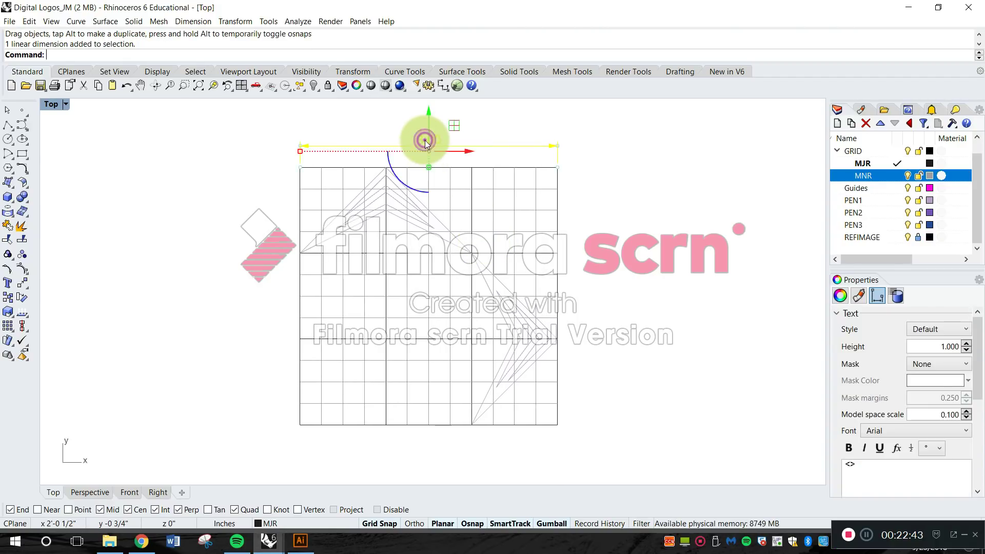
key(Escape)
Set the Default annotation style's model space scale to 1 and apply it to the document.
click(184, 23)
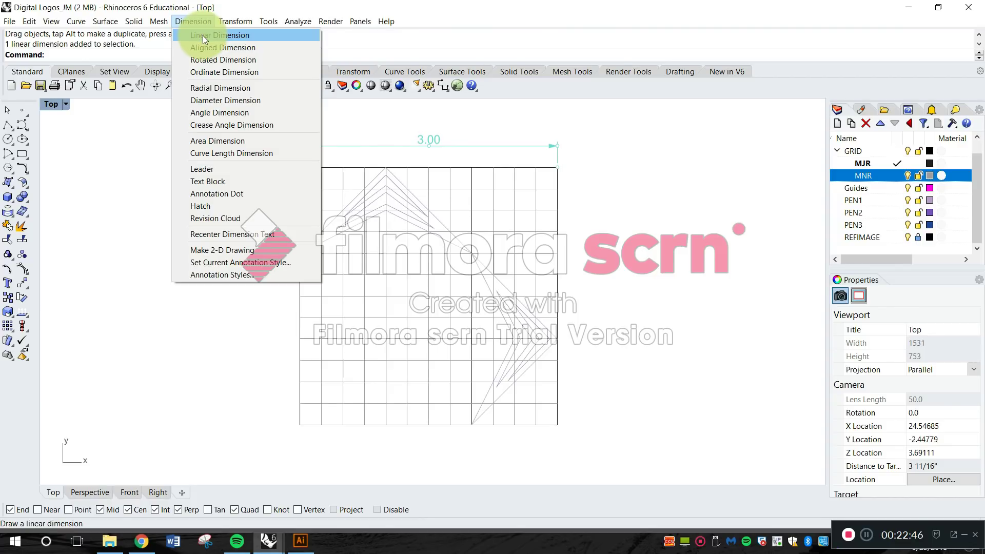
click(239, 276)
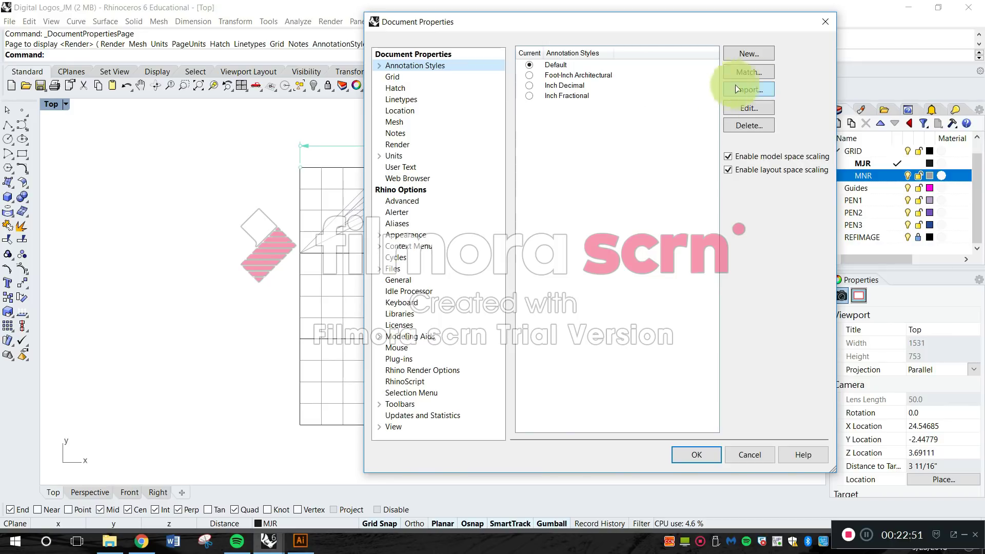
click(753, 73)
click(753, 111)
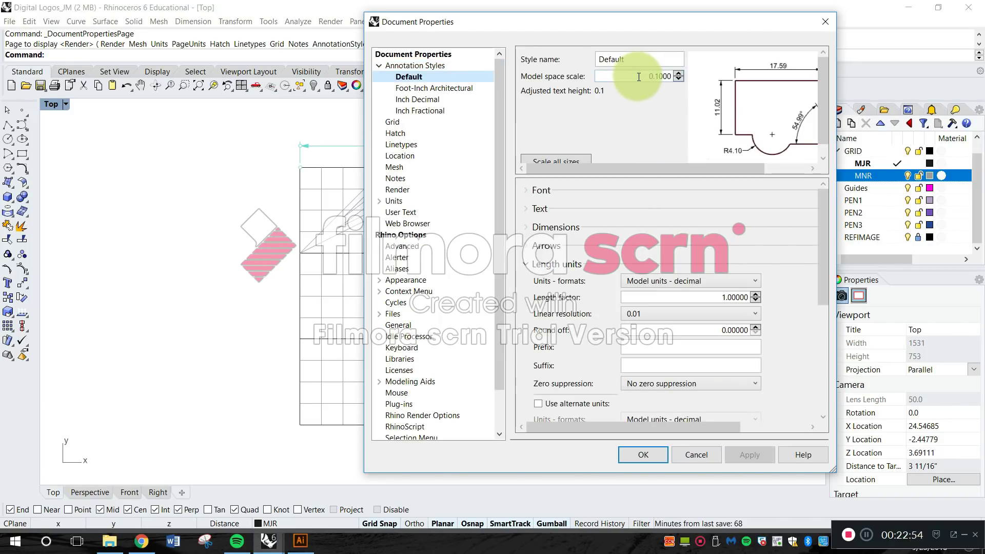
double_click(638, 77)
text(1)
key(Return)
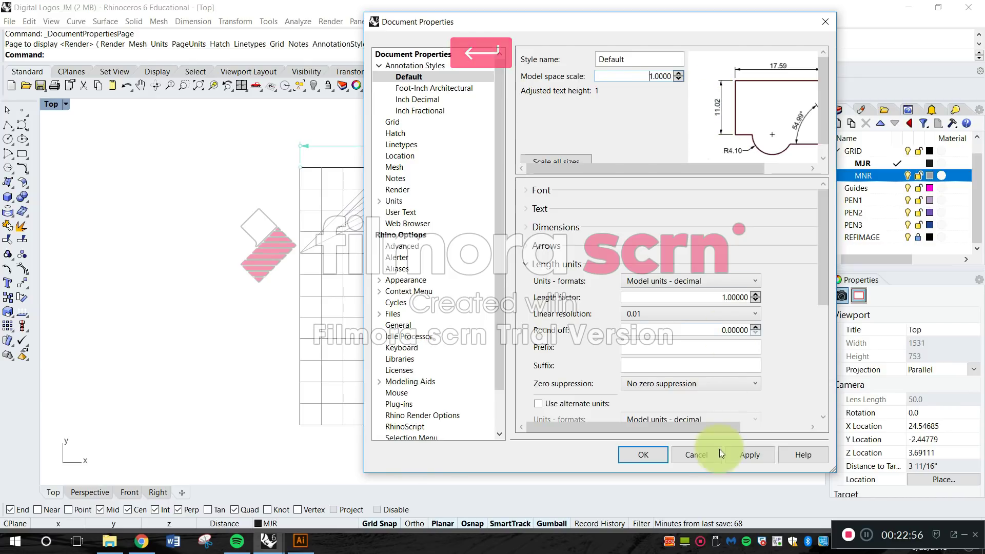
click(653, 453)
Add a vertical linear dimension along the full height of the grid's left edge, with the dimension line outside the grid.
scroll(636, 296, down, 2)
right_drag(636, 295, 625, 326)
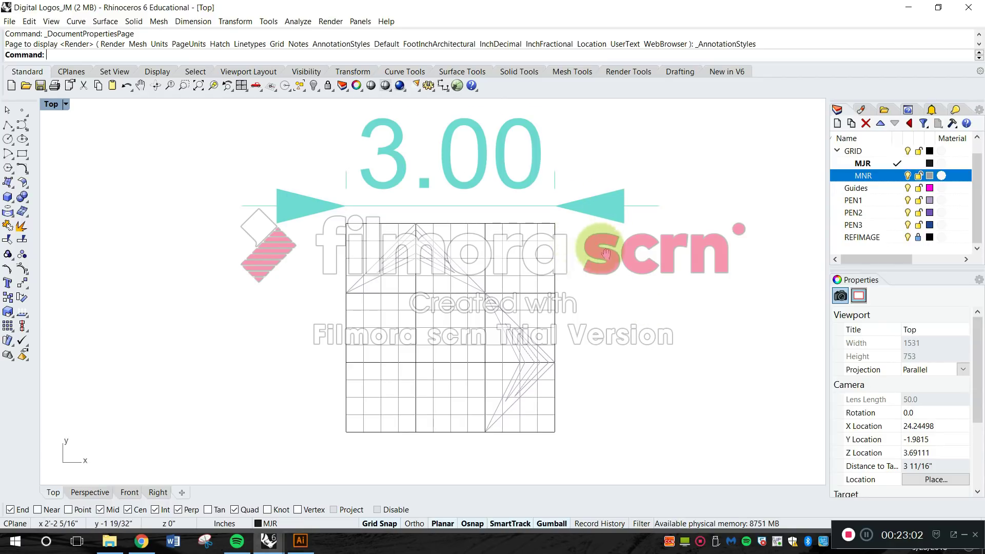
right_drag(577, 264, 600, 251)
click(200, 22)
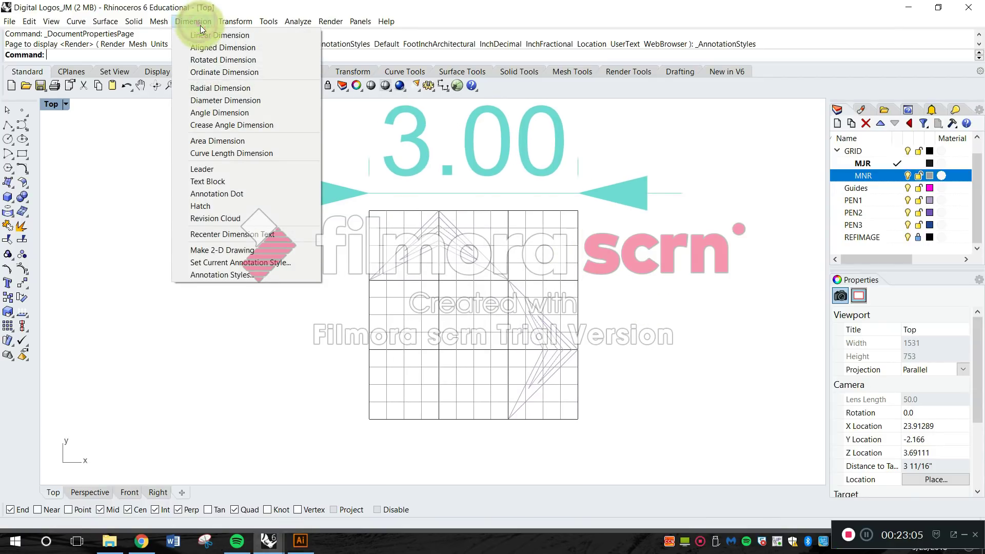
click(208, 33)
click(365, 211)
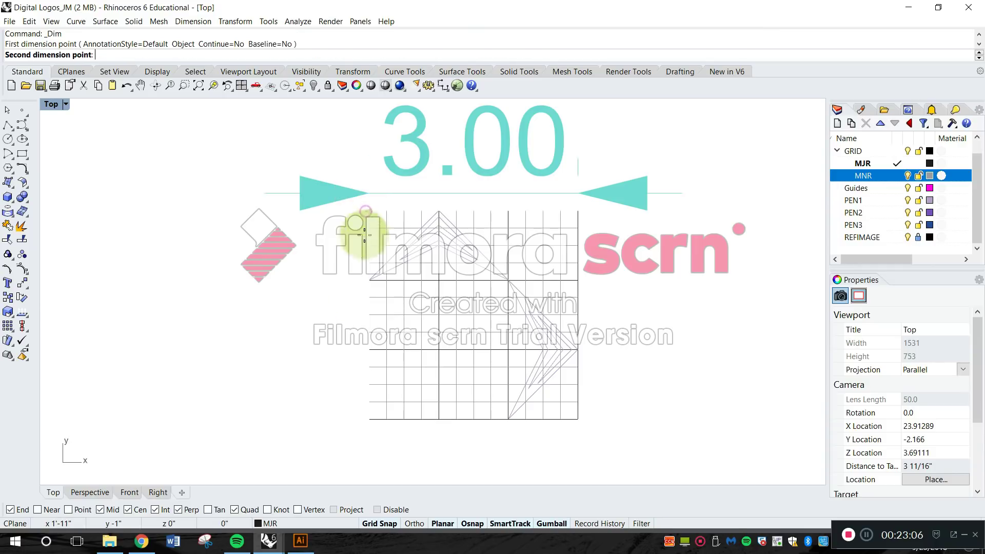
click(369, 419)
click(263, 353)
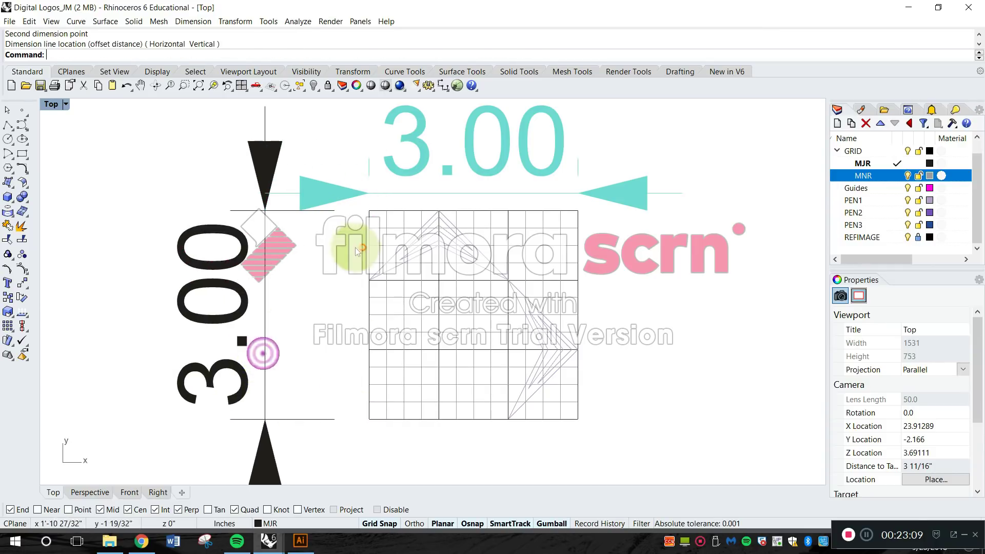
Dimension the angle between the two lower edges of the upper chevron's outermost outline, placing the arc below the chevron.
scroll(355, 247, down, 3)
scroll(414, 245, up, 3)
click(195, 21)
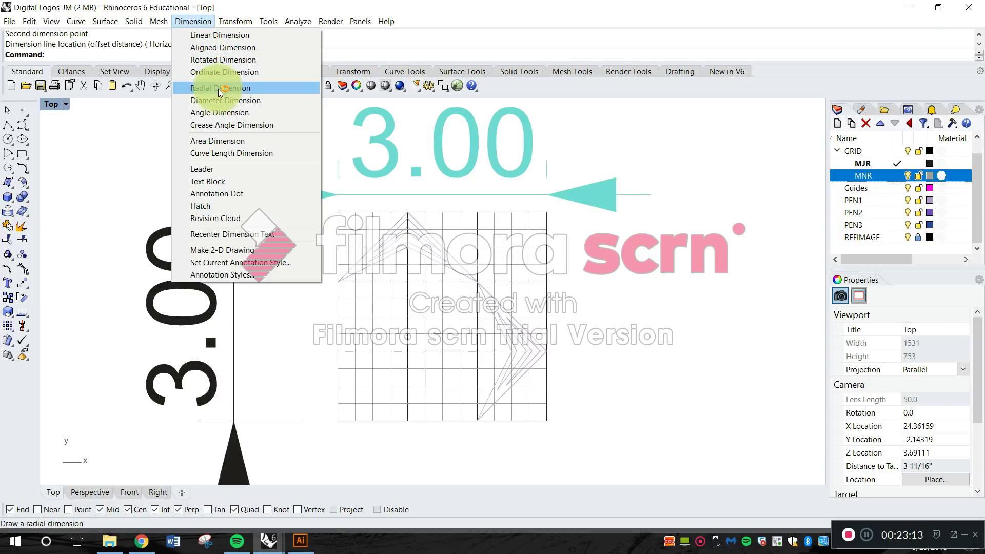
click(222, 111)
scroll(396, 260, up, 3)
click(405, 249)
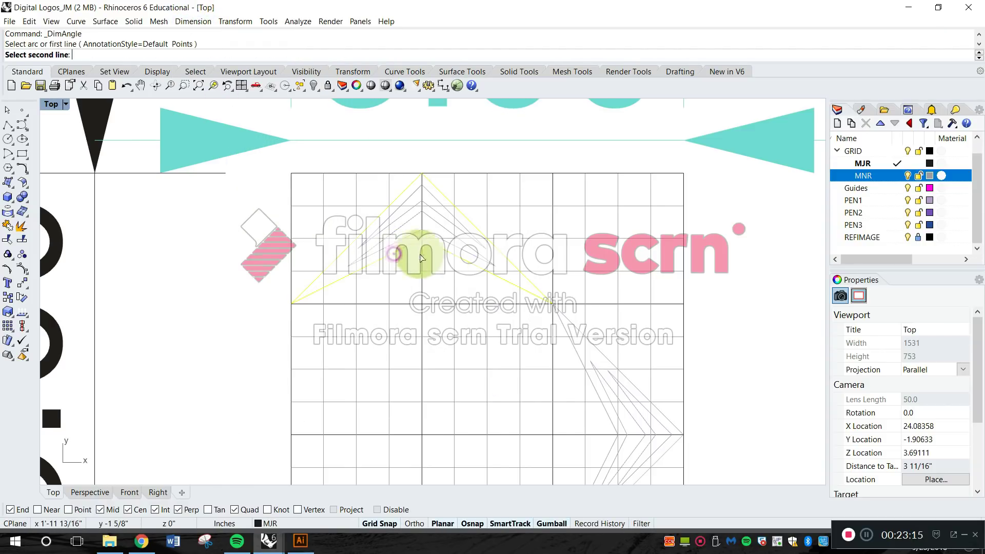
click(450, 255)
scroll(455, 412, down, 3)
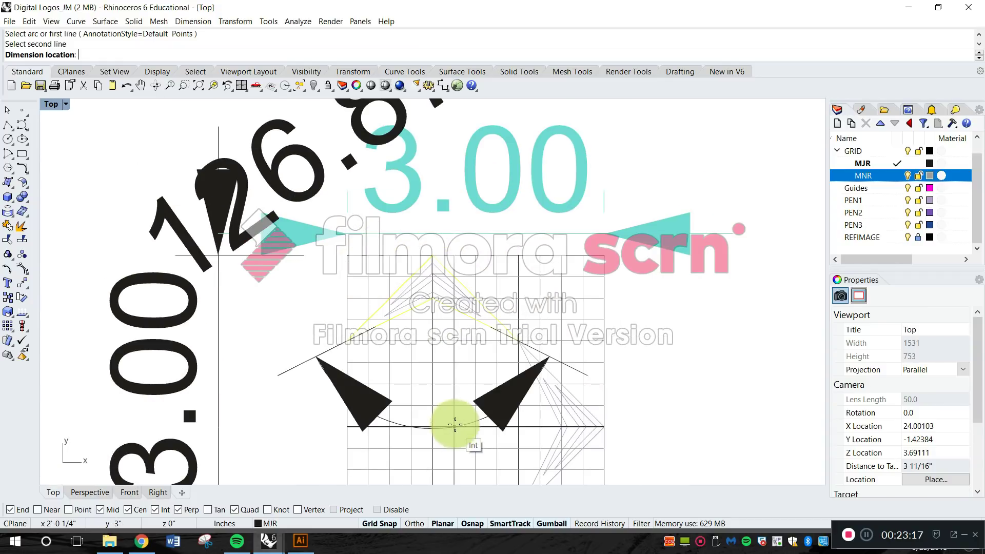
scroll(448, 350, down, 2)
click(446, 358)
scroll(457, 303, down, 3)
scroll(451, 294, up, 3)
Open the document's annotation style settings.
right_drag(450, 293, 426, 300)
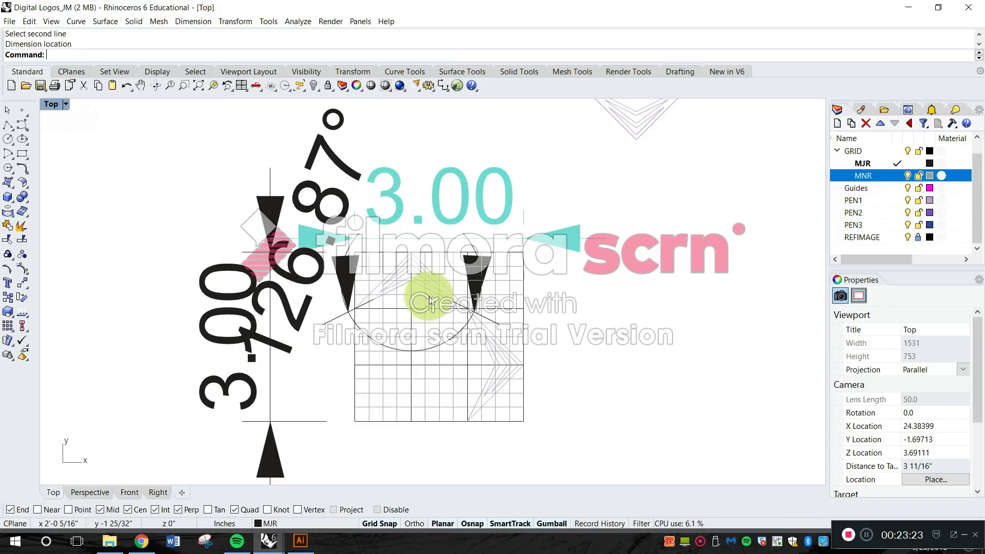
right_drag(428, 300, 402, 292)
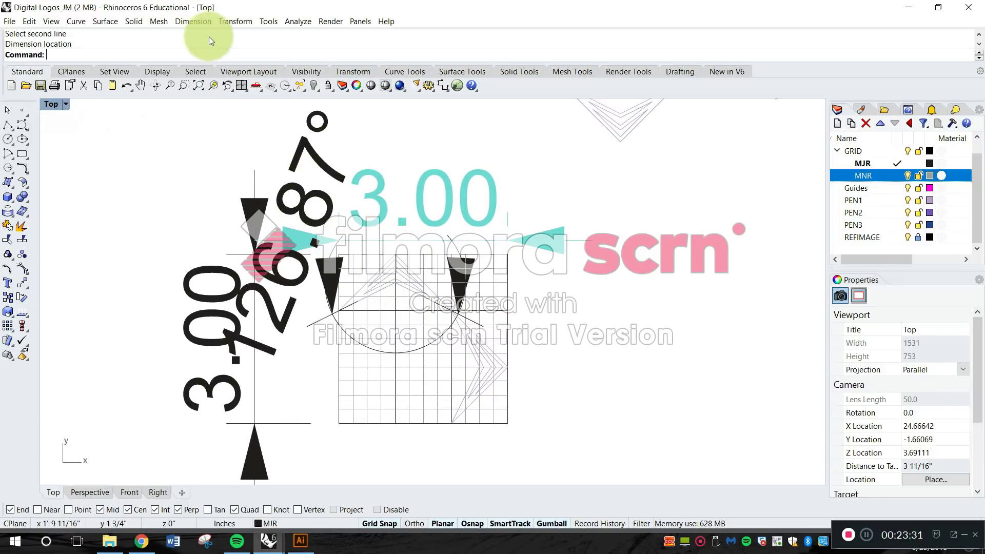
click(196, 22)
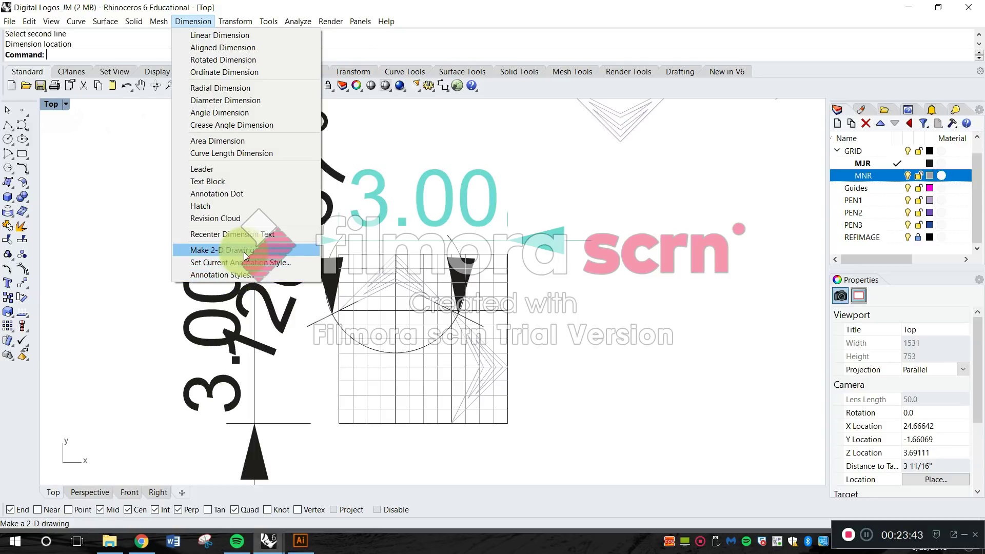
click(296, 250)
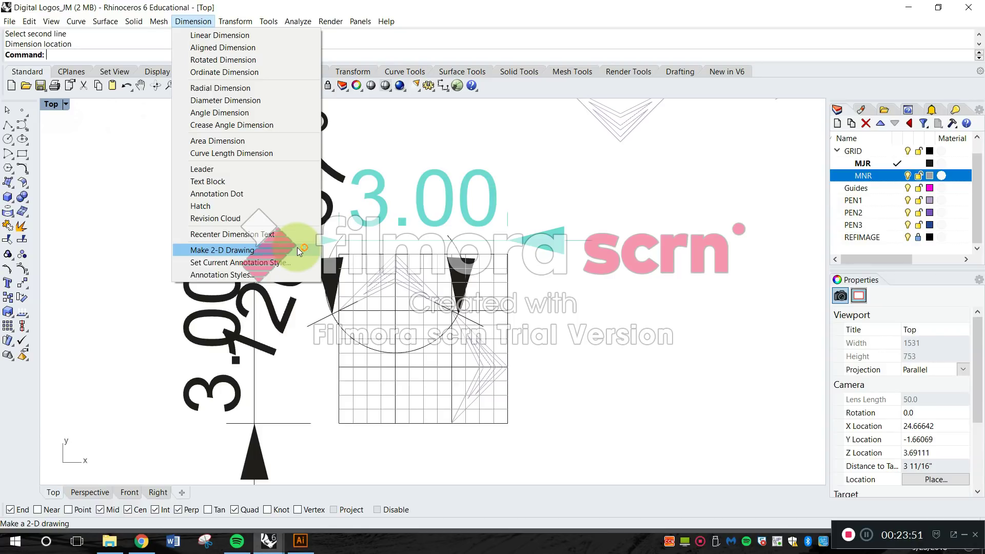
click(266, 275)
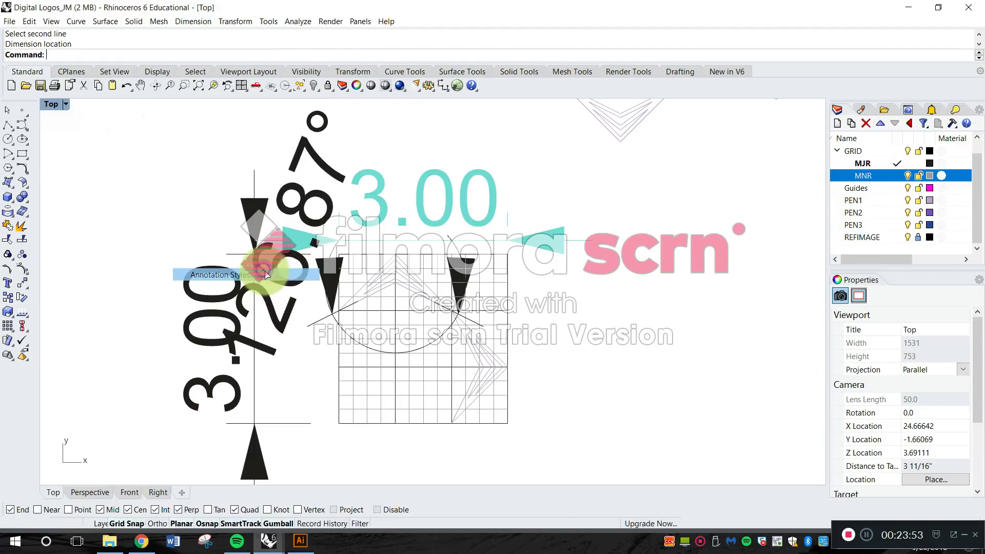
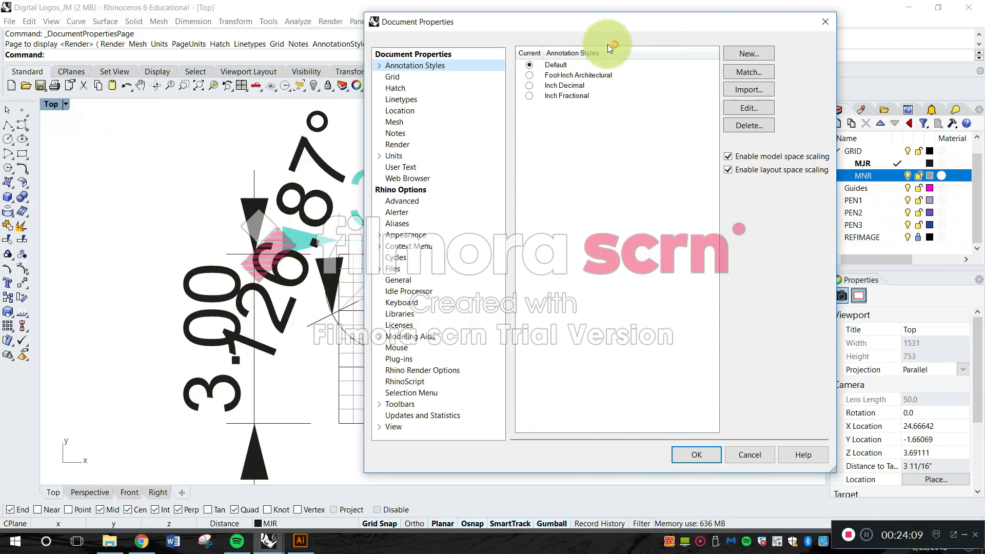
Try Foot-Inch Architectural and Inch Decimal as the current annotation style, and make Default current again.
click(588, 96)
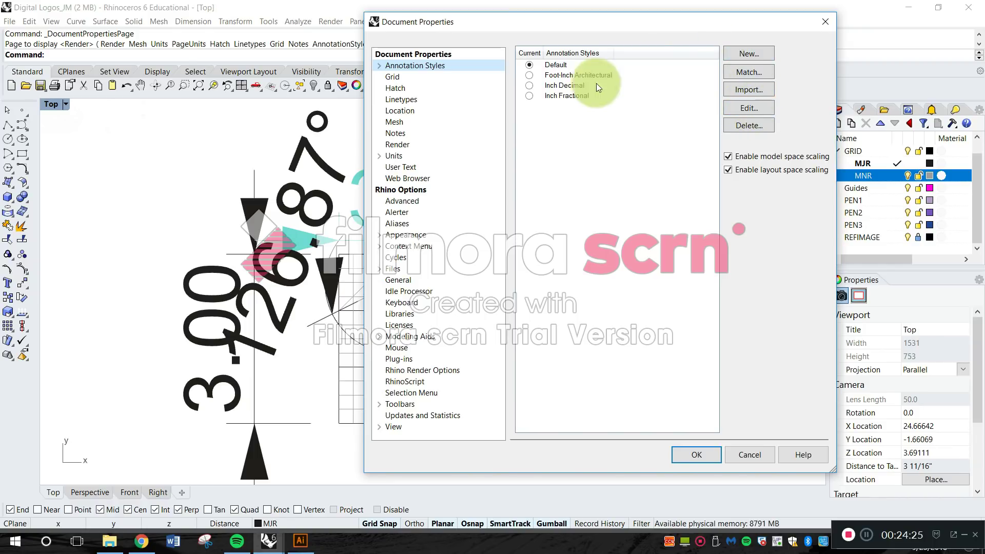
click(559, 75)
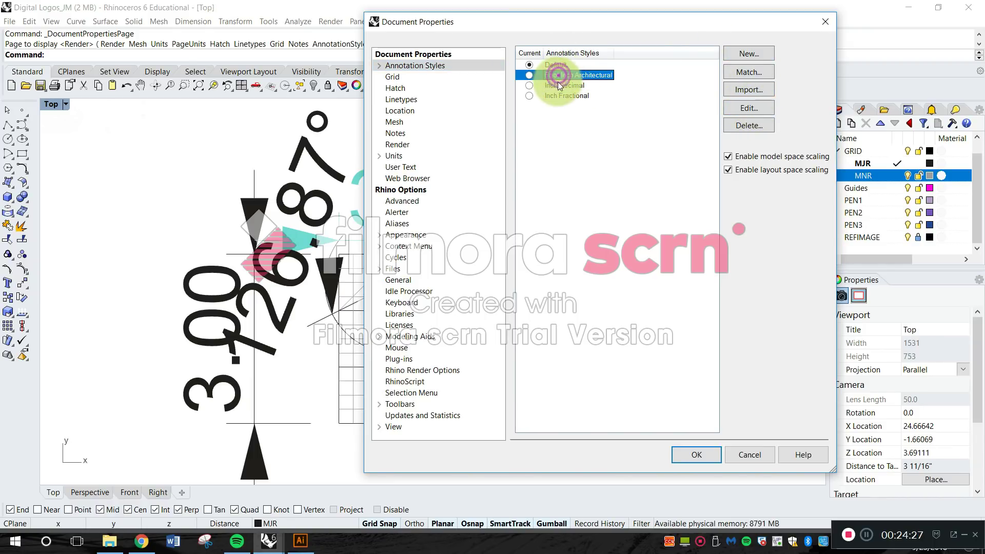
click(531, 76)
click(531, 85)
click(530, 75)
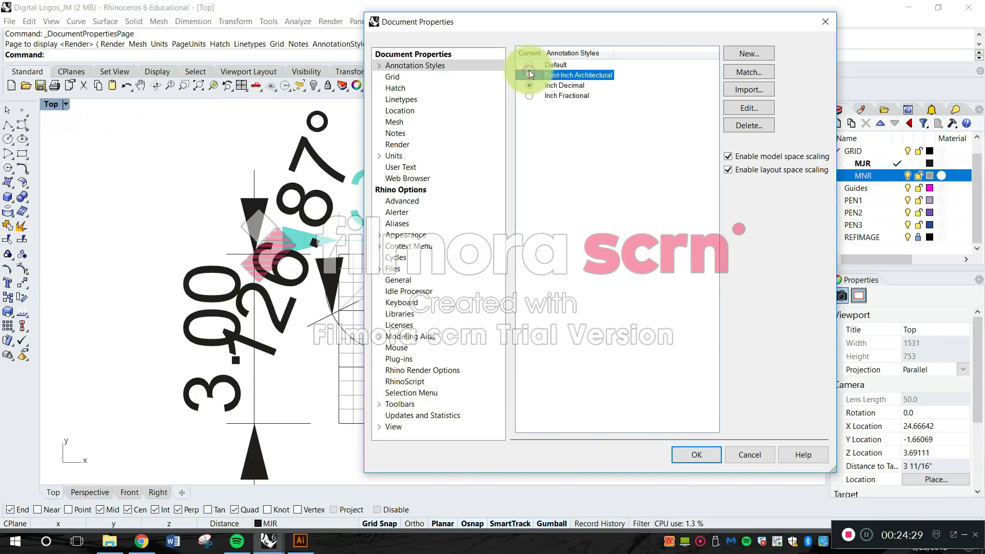
click(530, 66)
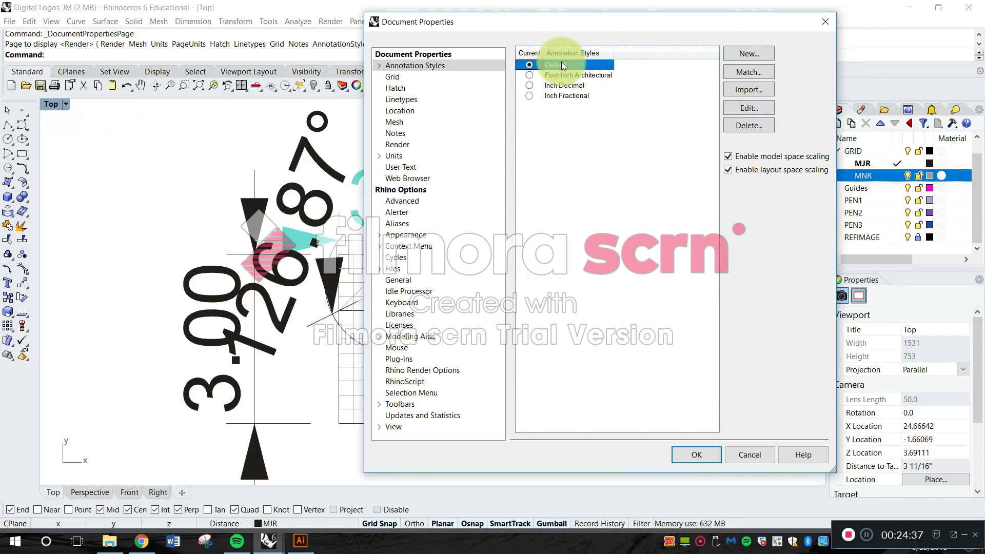
Open the Default annotation style for editing, collapse its length unit settings, and widen the dialog to show the whole preview.
click(755, 109)
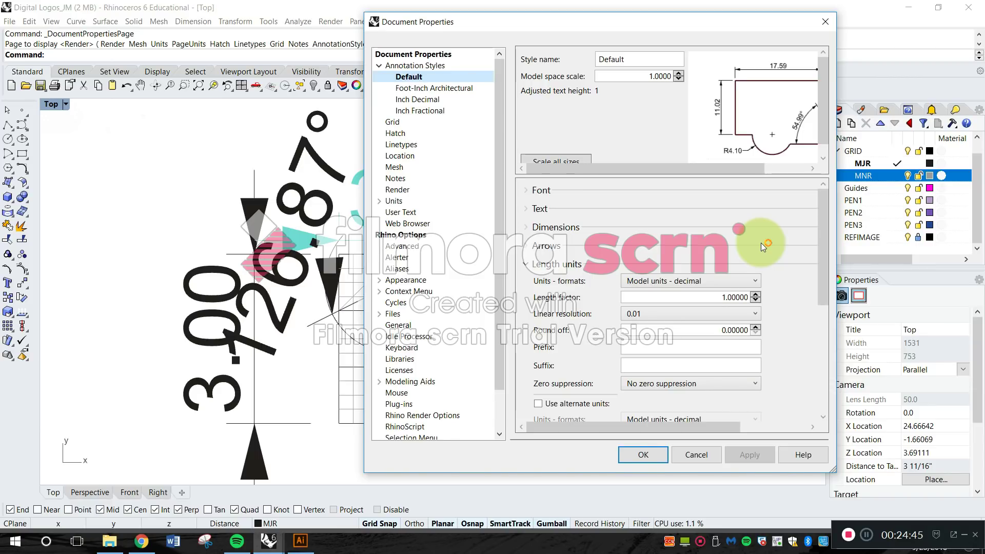
click(526, 268)
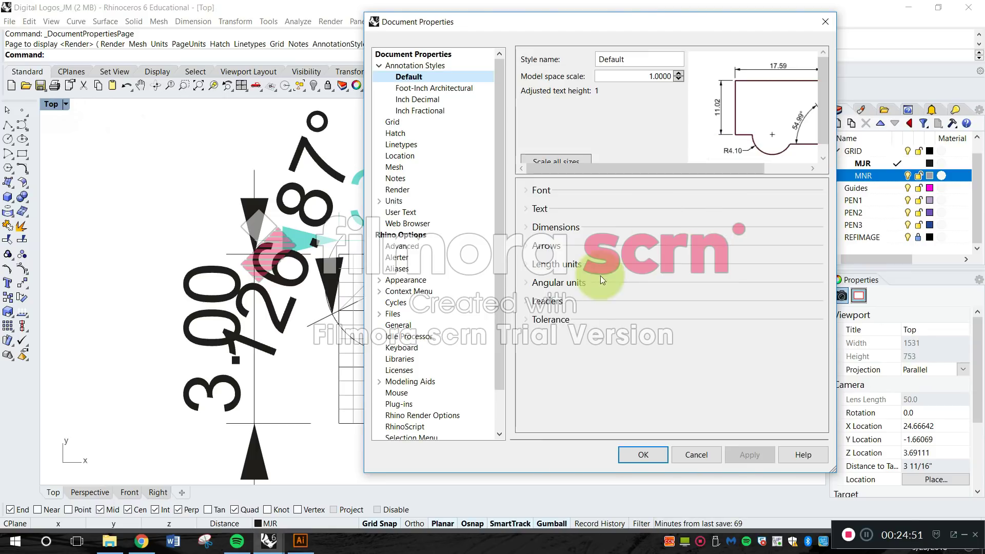
drag(751, 26, 555, 28)
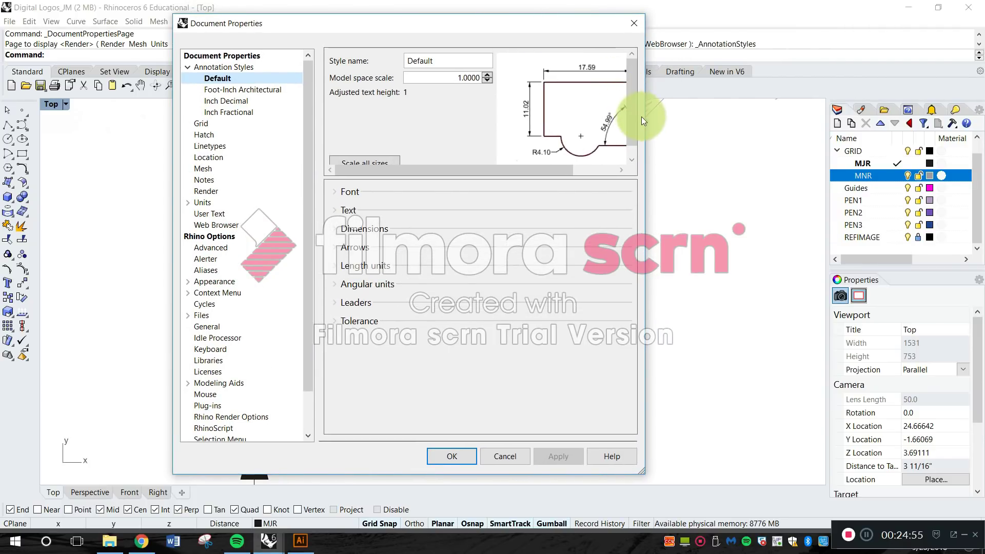
drag(646, 122, 766, 137)
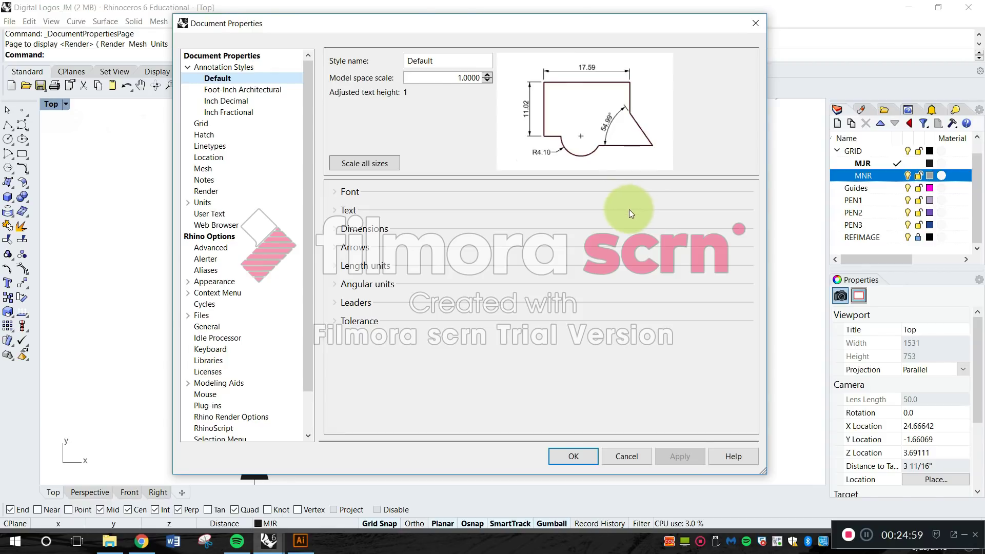
Examine the Default style's font choice and text alignment settings.
click(334, 192)
click(410, 210)
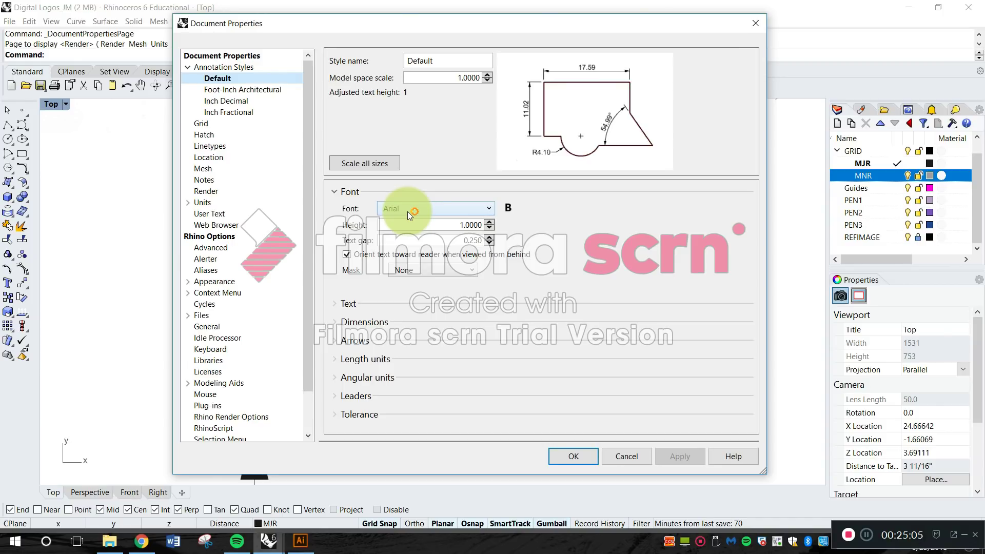
click(415, 209)
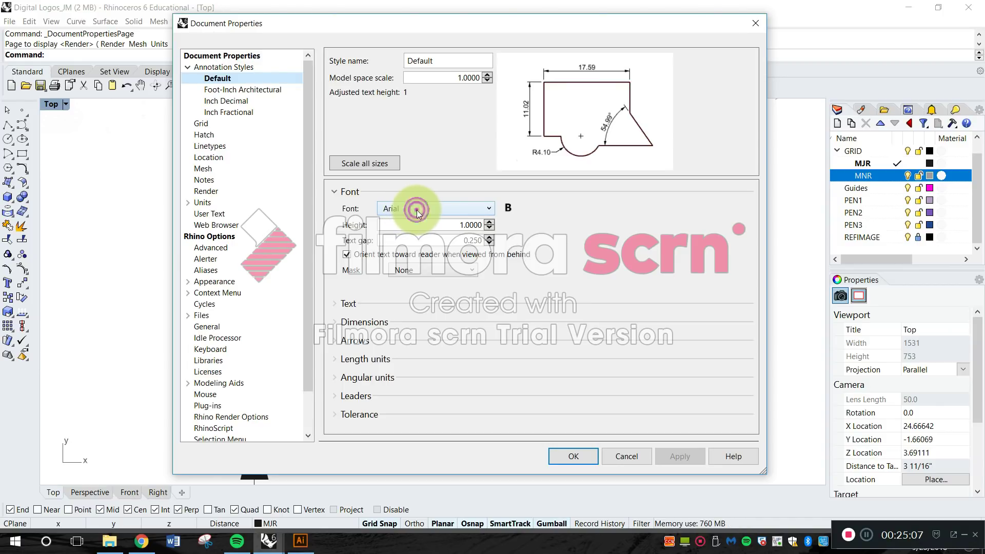
click(415, 210)
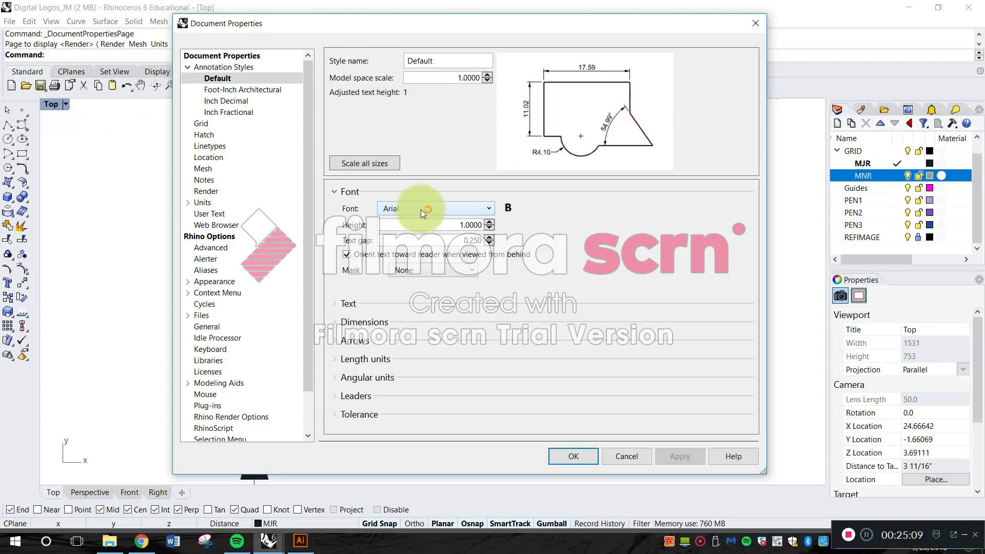
click(353, 192)
click(351, 210)
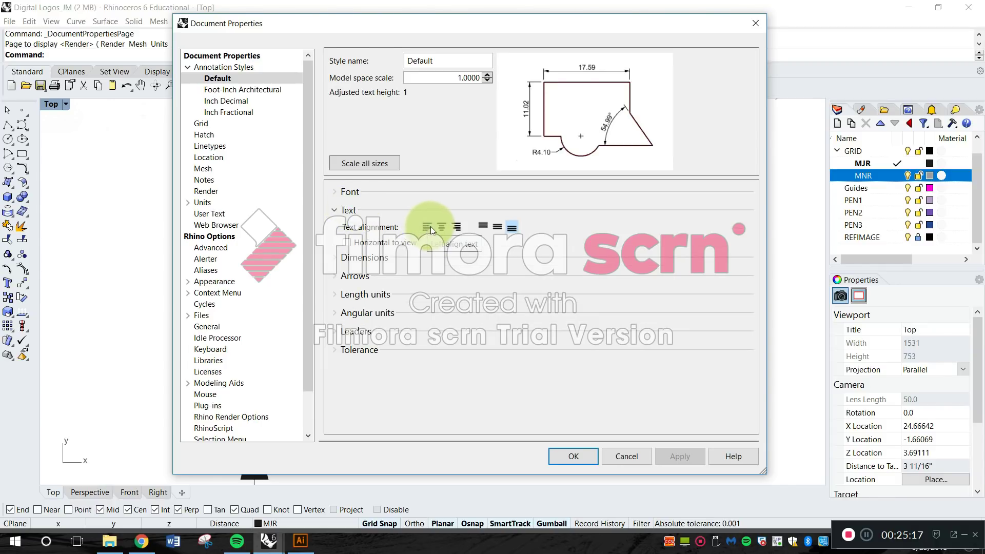
click(352, 208)
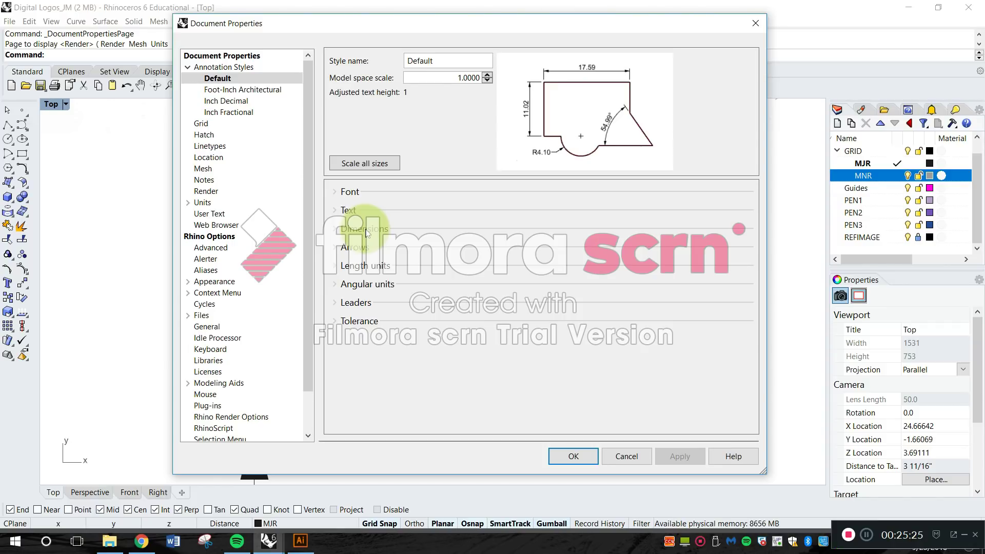
Examine the Default style's dimension and arrow settings, including the available types for Arrowhead 1, keeping Arrow.
click(365, 230)
click(364, 229)
click(362, 249)
click(361, 249)
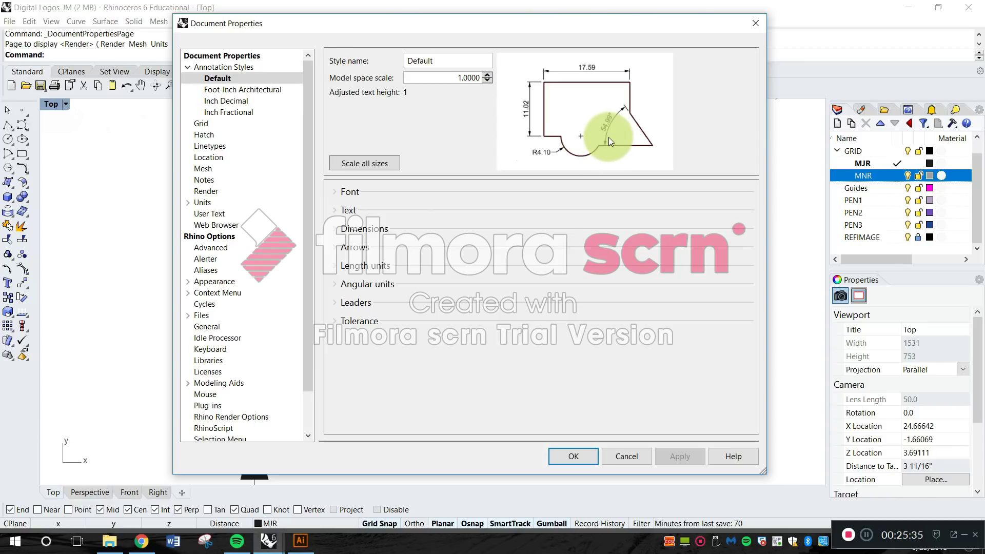
click(355, 248)
click(453, 266)
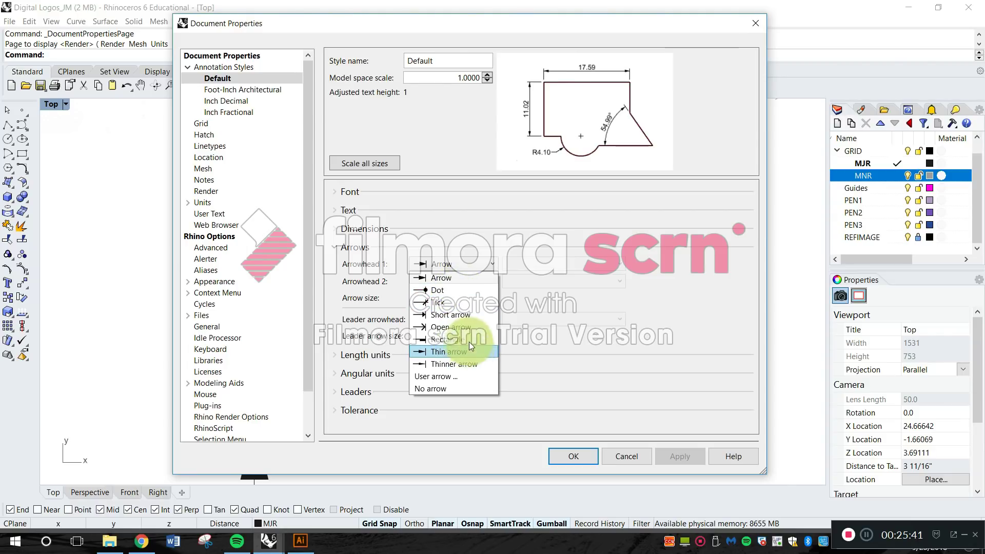
click(463, 277)
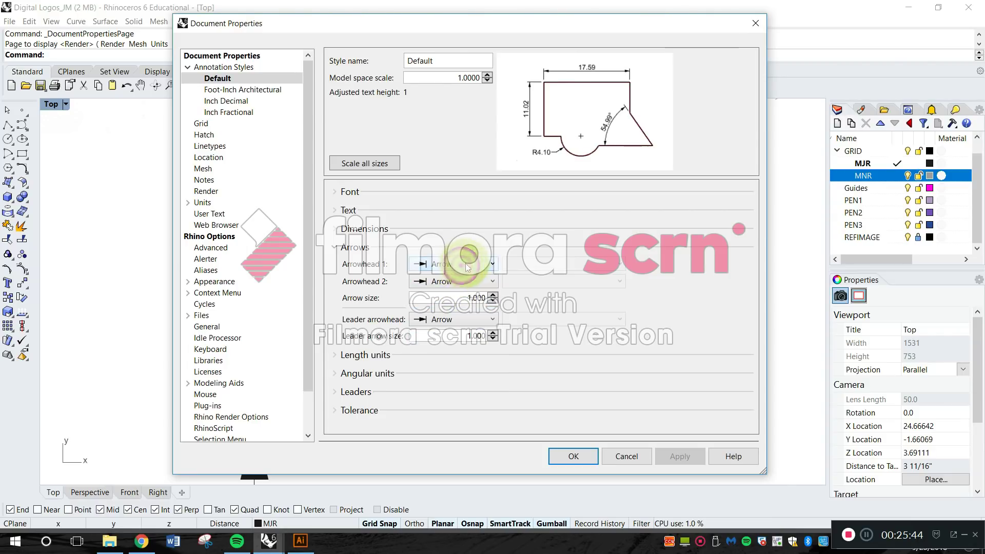
click(354, 247)
Examine the Default style's length unit formats and angular unit settings.
click(367, 265)
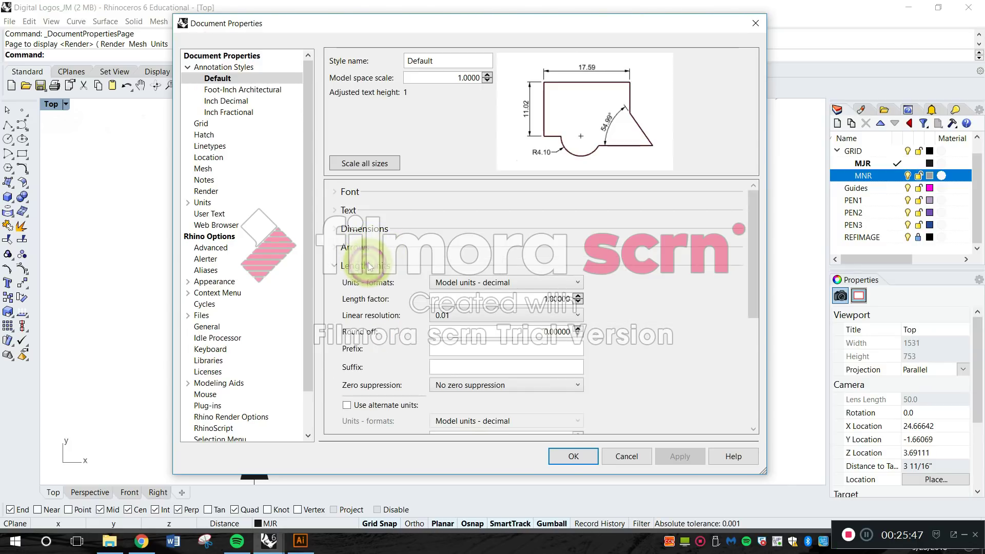
click(478, 283)
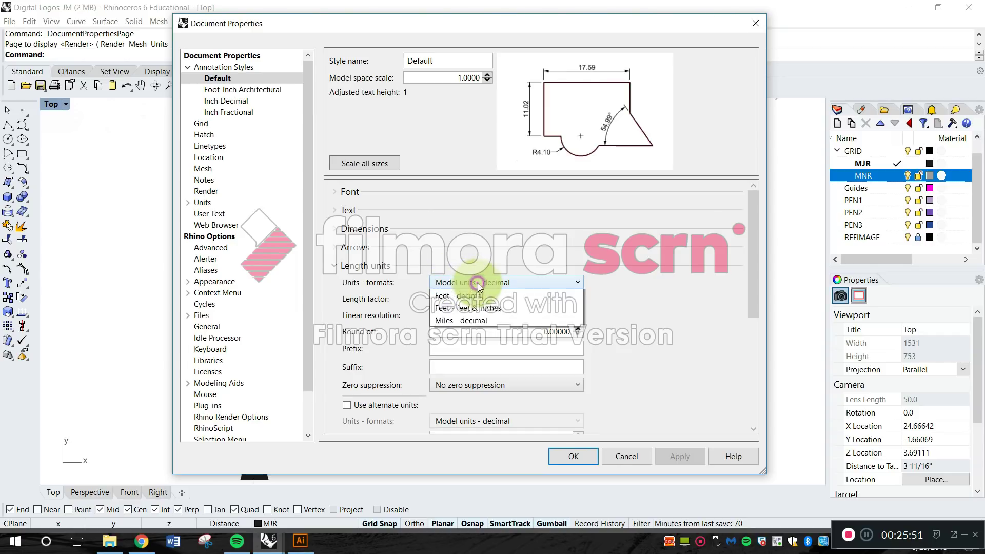
click(478, 283)
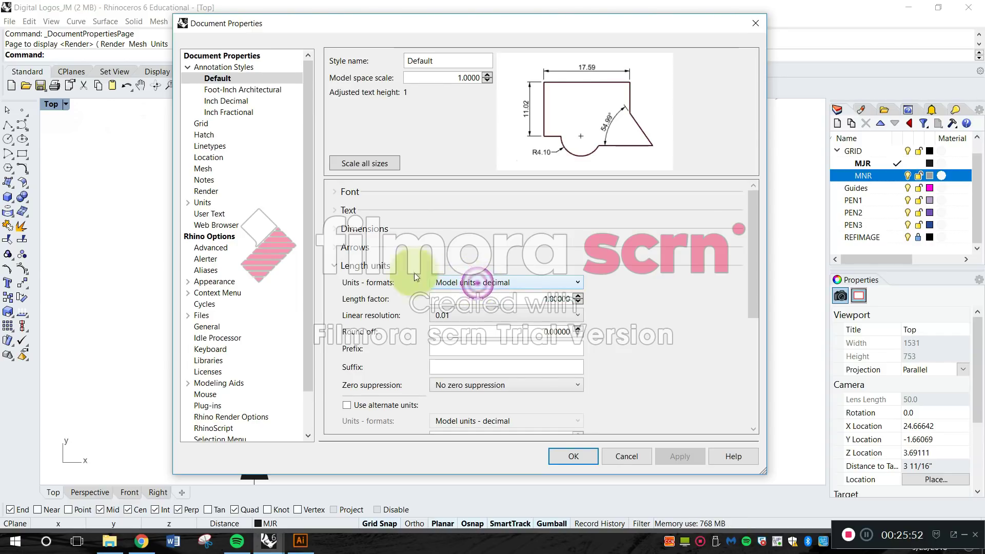
click(374, 266)
click(386, 284)
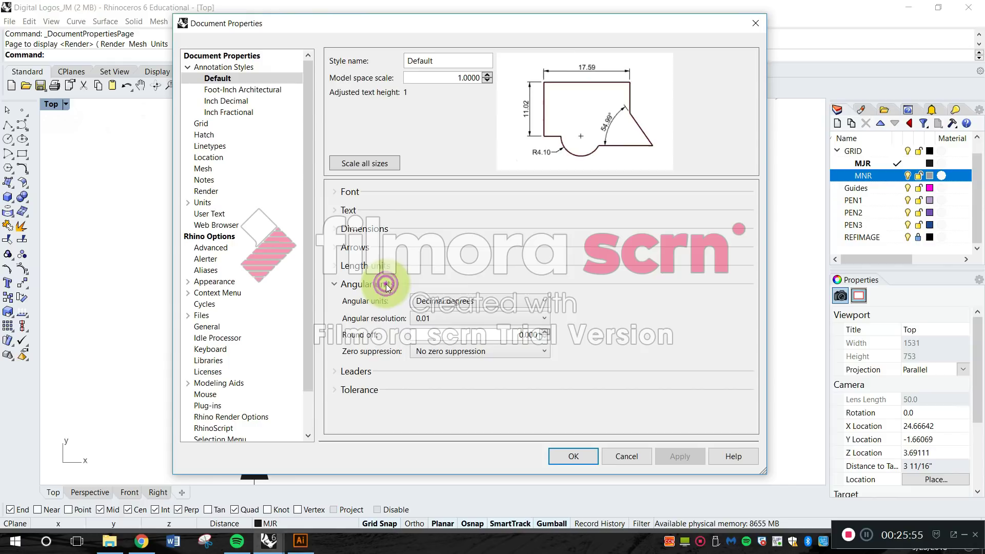
click(383, 285)
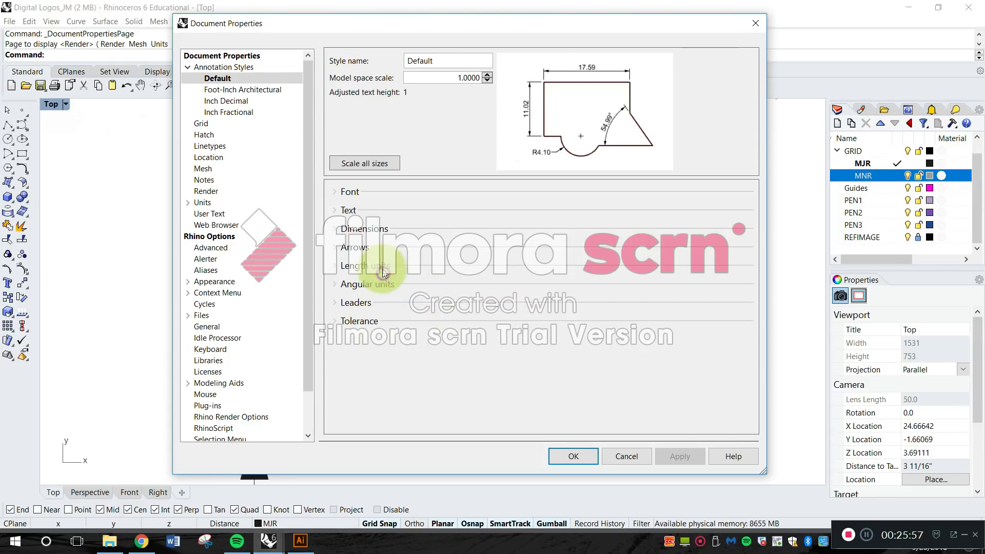
Set the Default style's length unit format to Inches - decimal and review the remaining length options.
click(382, 268)
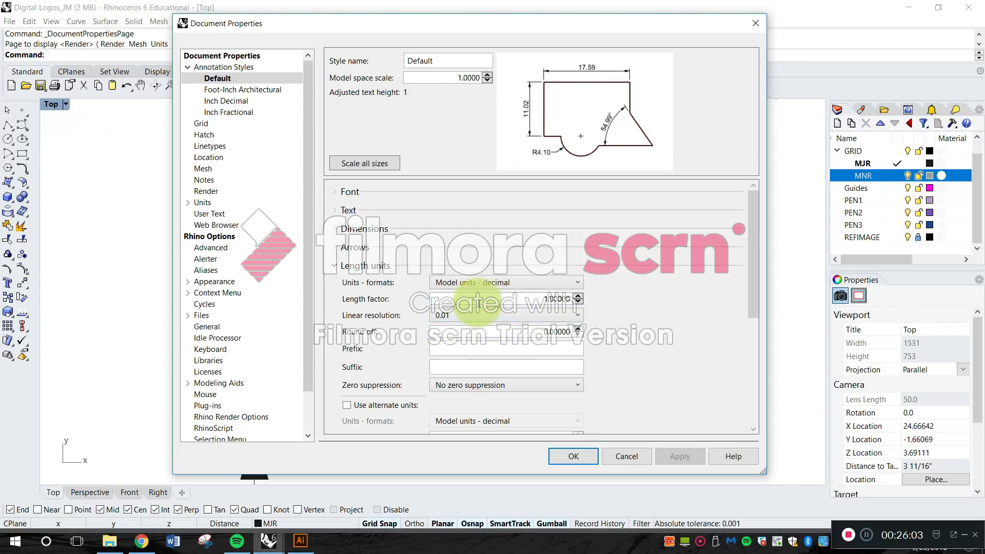
scroll(493, 304, down, 2)
scroll(493, 303, up, 2)
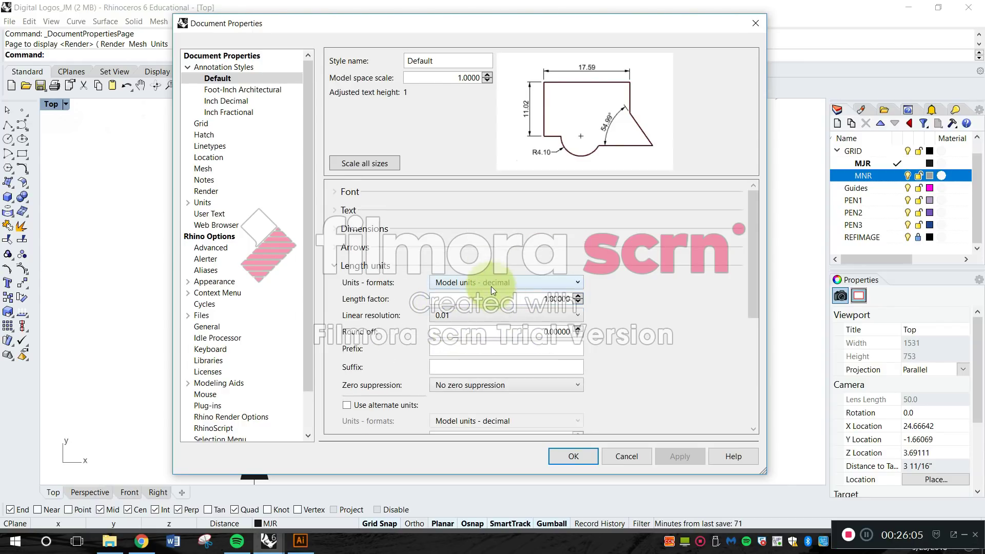
click(491, 285)
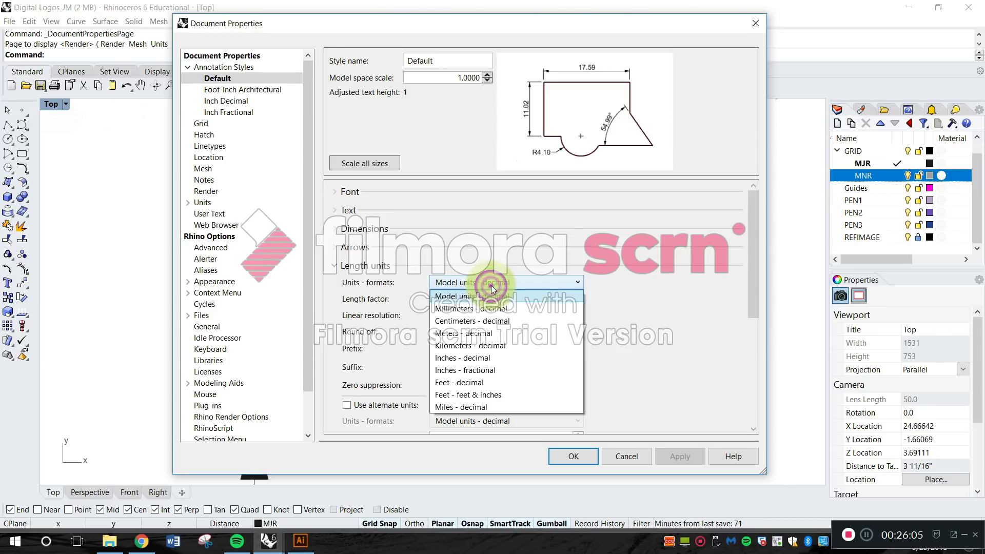
click(488, 358)
click(463, 316)
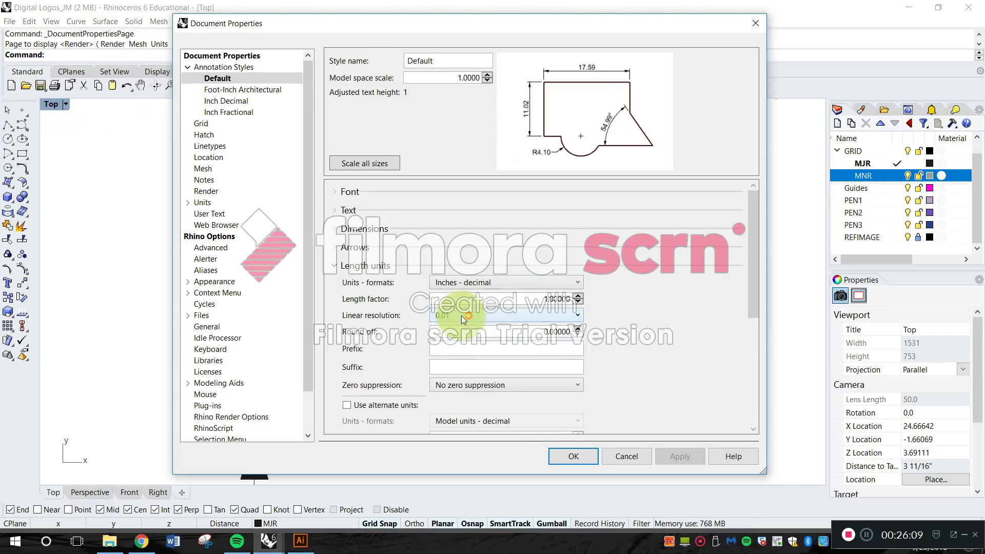
scroll(495, 359, down, 5)
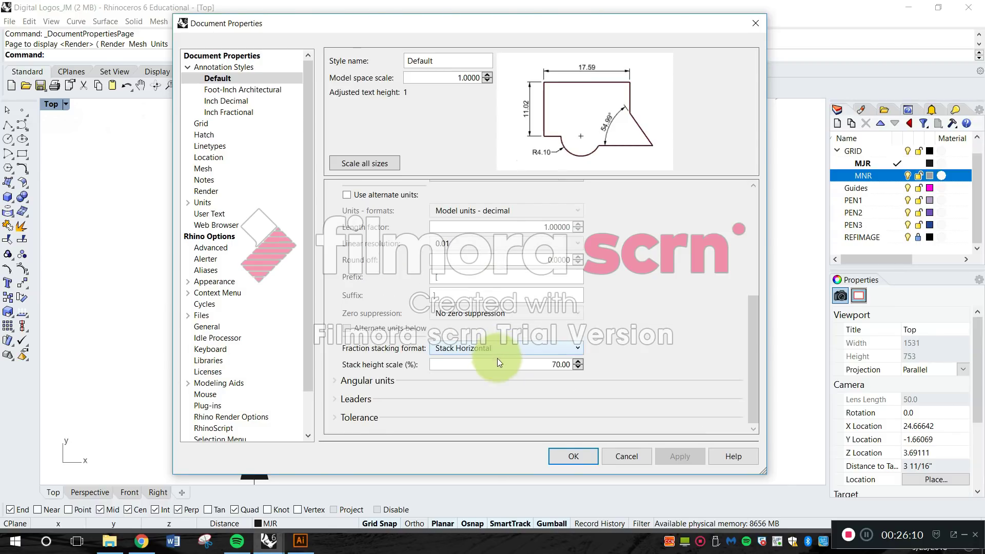
scroll(571, 361, up, 5)
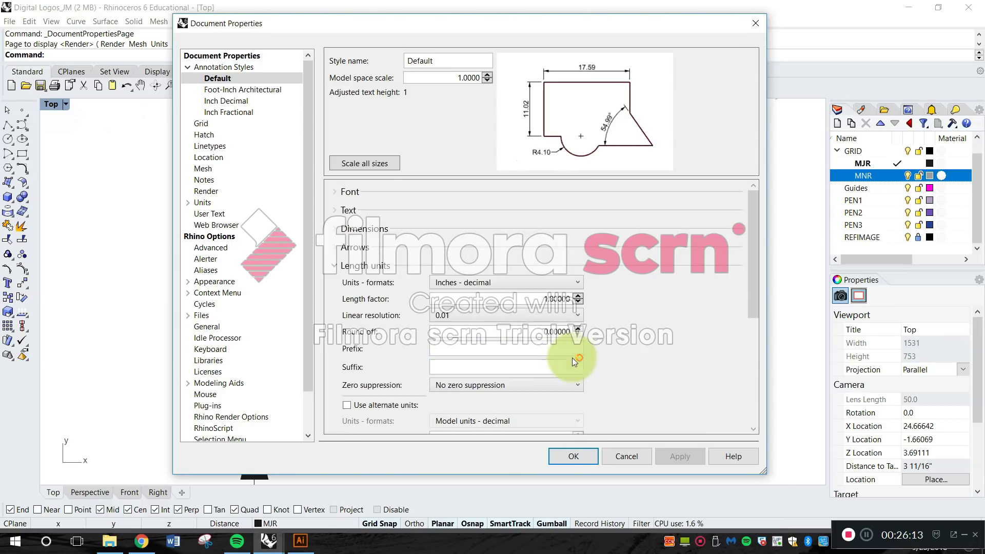
Set the Default style's length unit format to Inches - fractional and review the linear resolution choices.
click(490, 283)
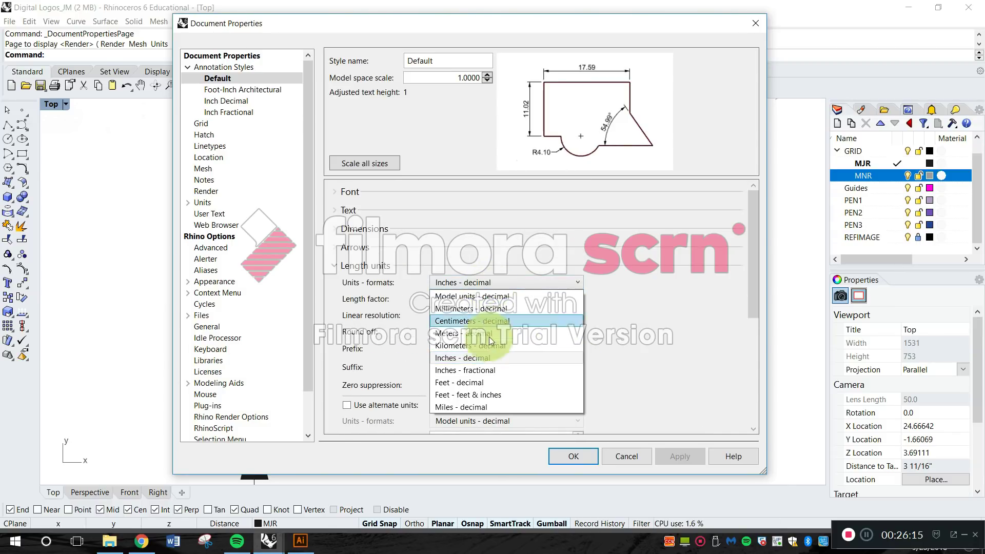
click(491, 370)
click(487, 315)
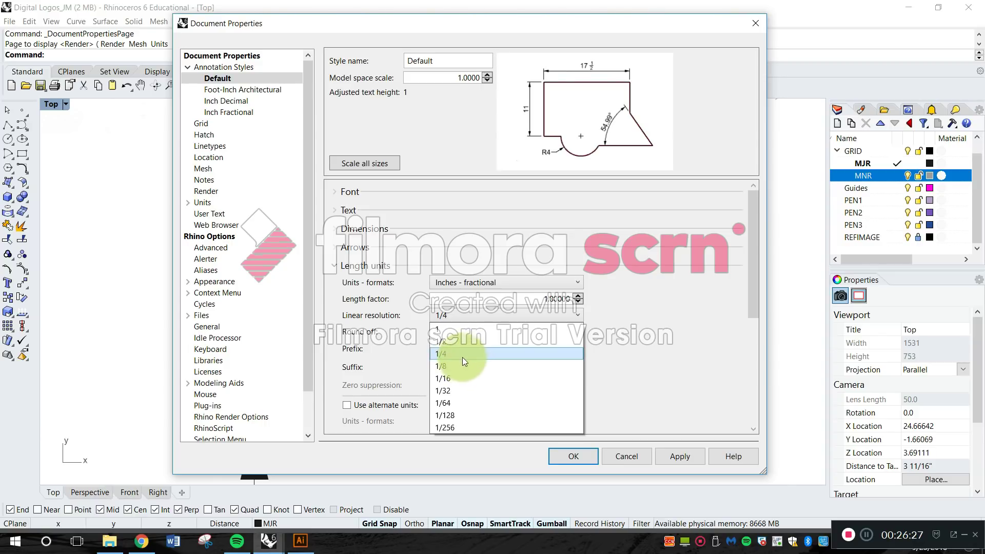
click(475, 316)
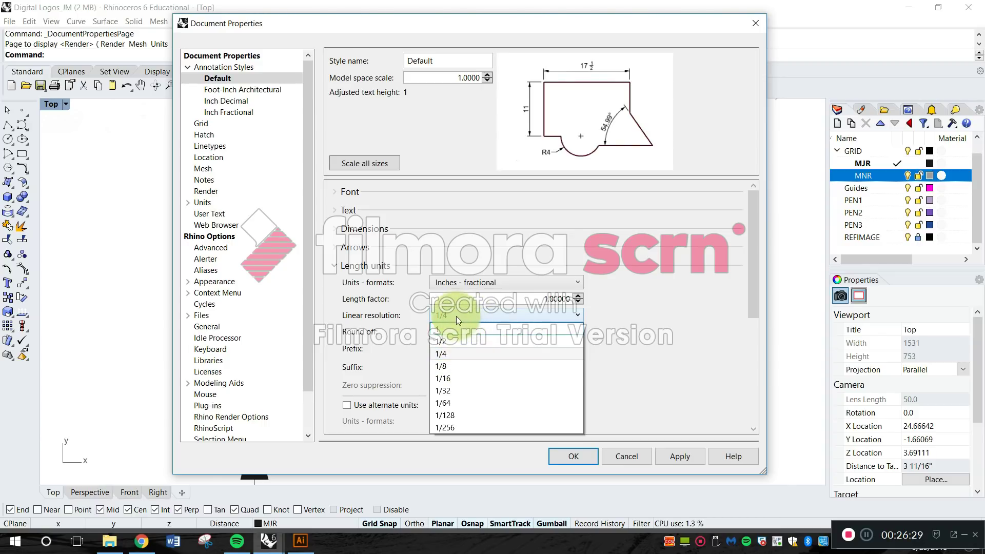
click(455, 314)
Return the Default style's length unit format to Model units - decimal and collapse the length unit settings.
click(464, 283)
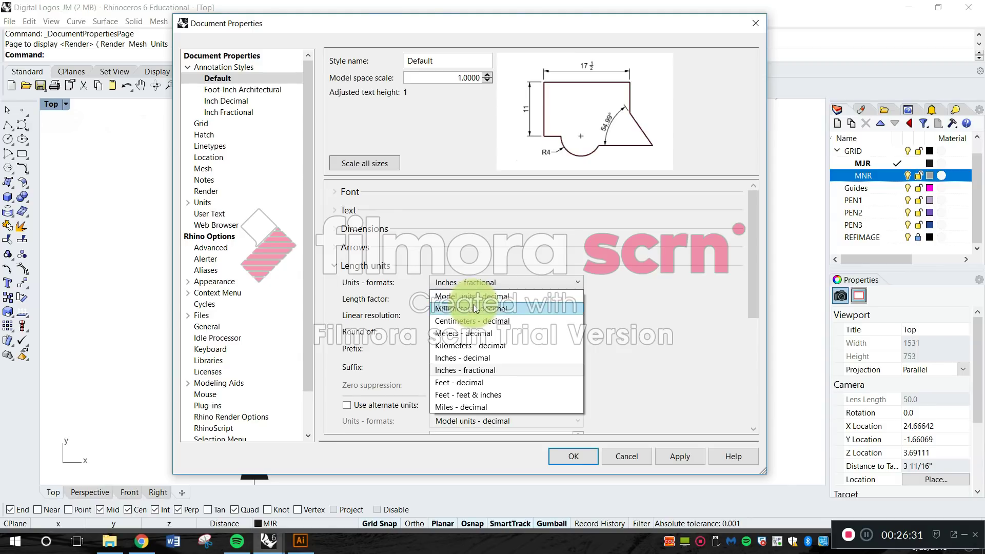
click(470, 296)
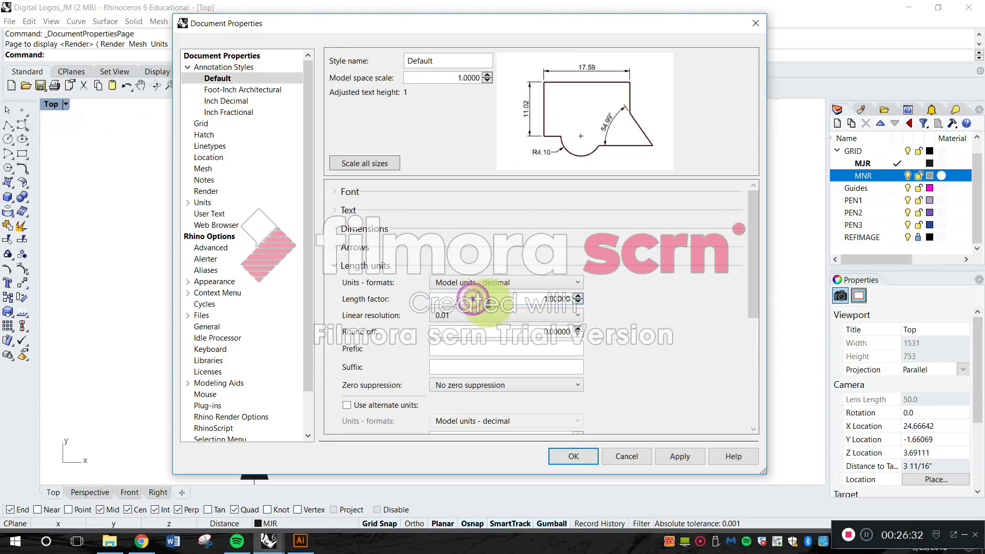
click(389, 267)
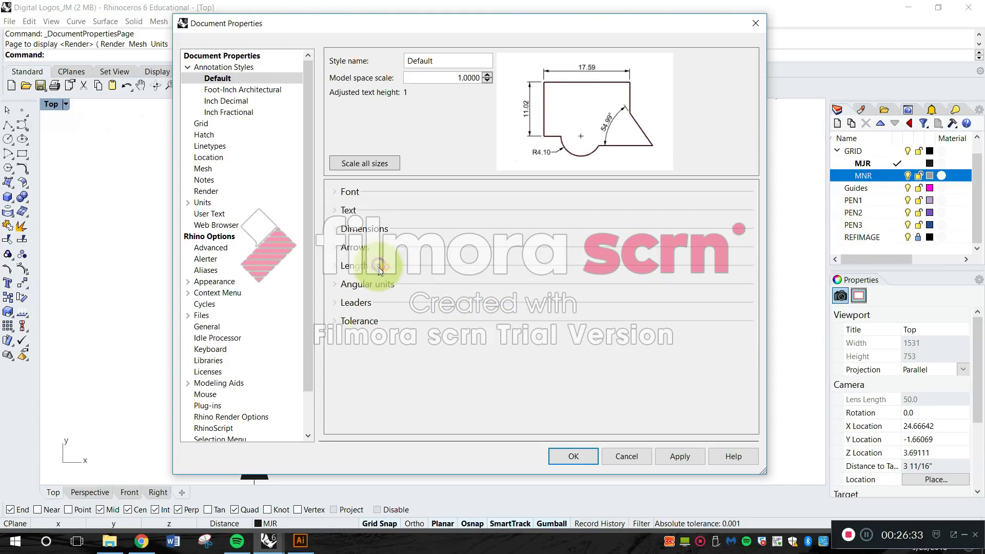
Examine the Default style's leader and tolerance settings.
click(356, 302)
click(358, 302)
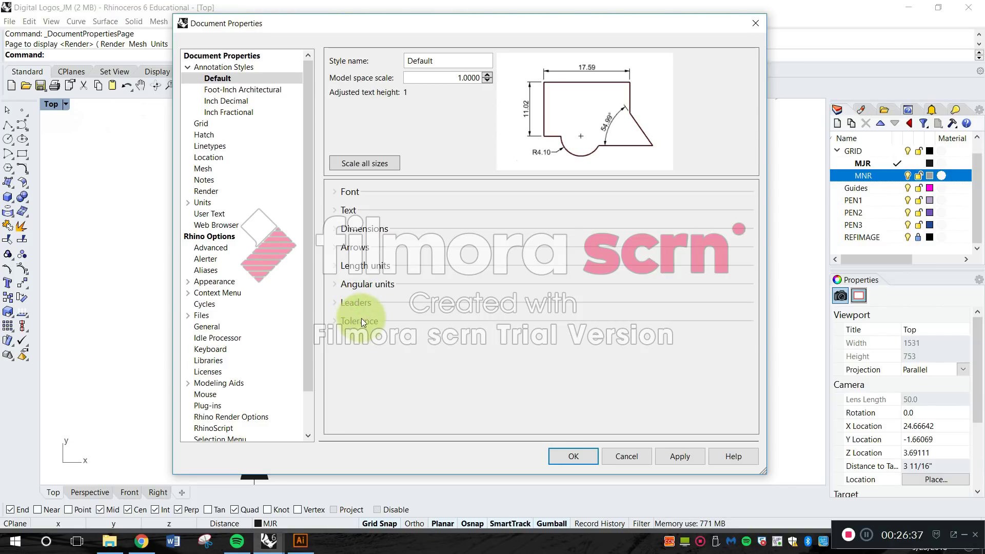
click(361, 321)
click(367, 323)
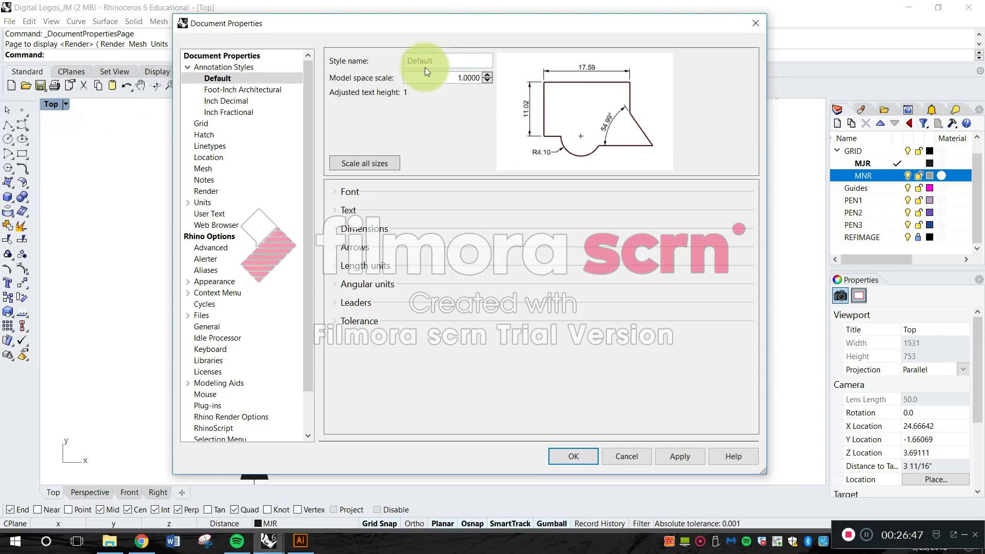
Move the properties dialog aside to reveal the drawing and set the Default annotation style's model space scale to 0.5.
double_click(452, 78)
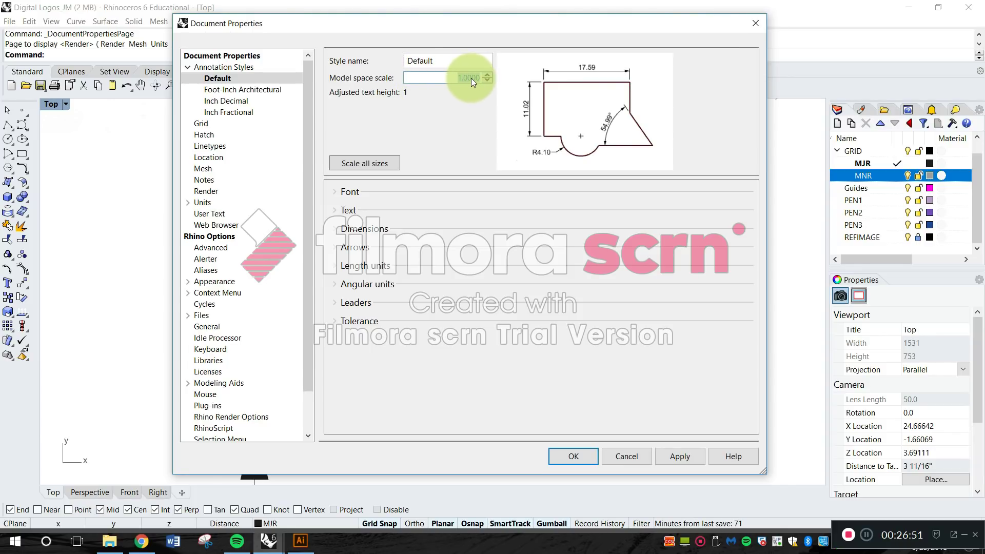
drag(412, 25, 511, 42)
click(327, 91)
drag(413, 48, 445, 46)
click(623, 98)
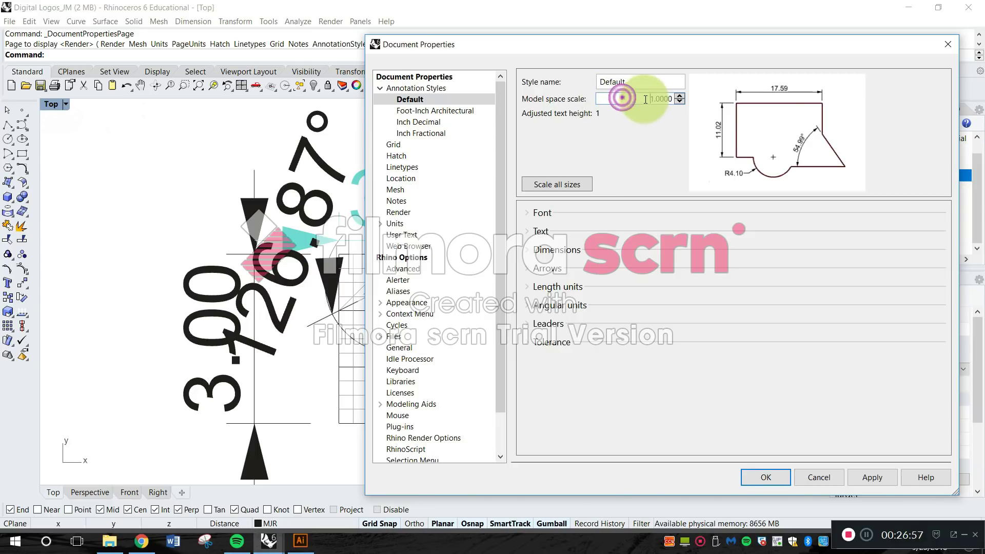
click(632, 97)
drag(657, 101, 680, 110)
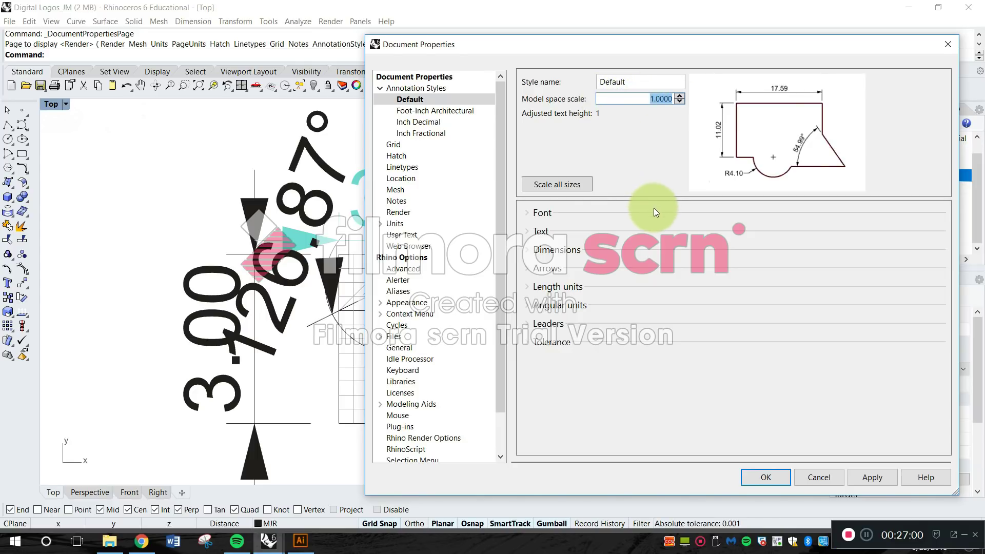
text(.5)
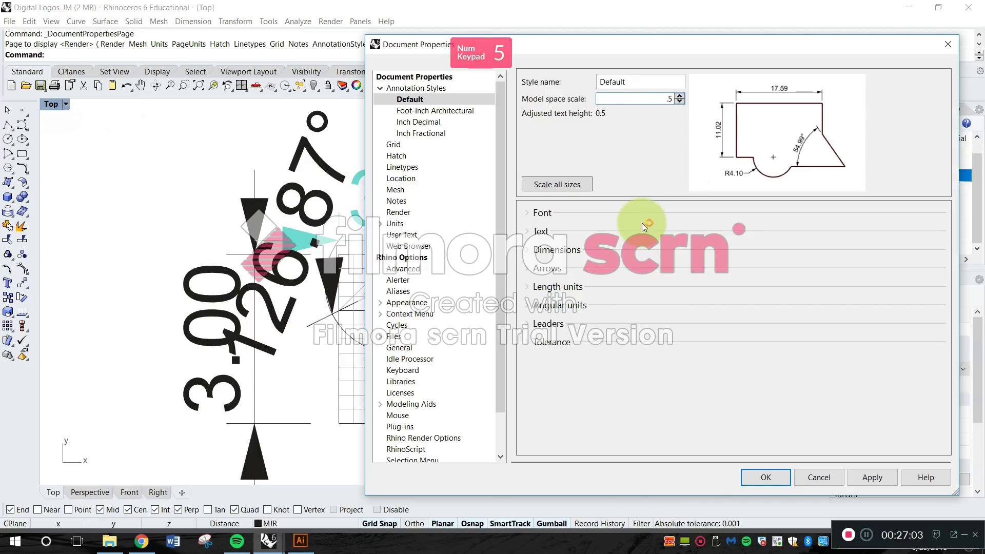
click(625, 118)
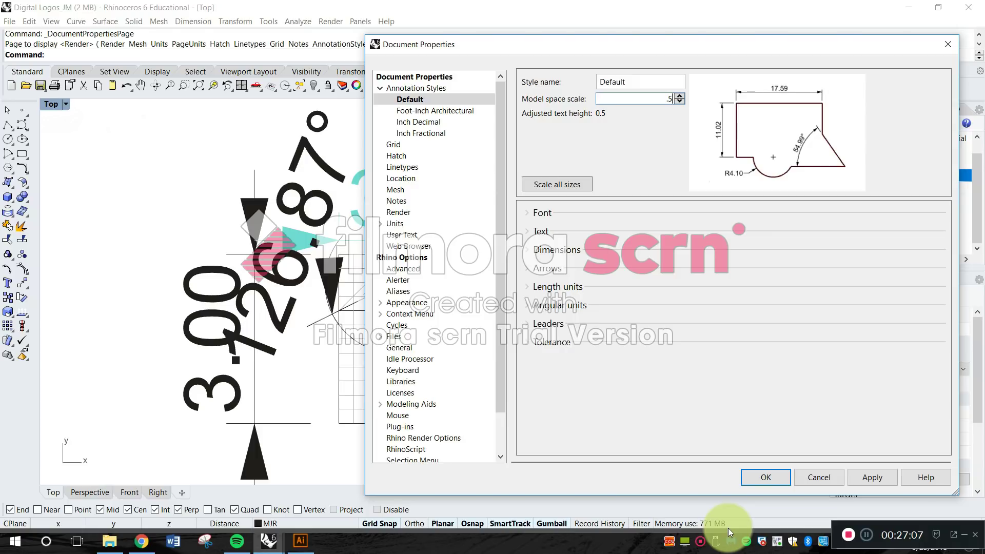
click(766, 476)
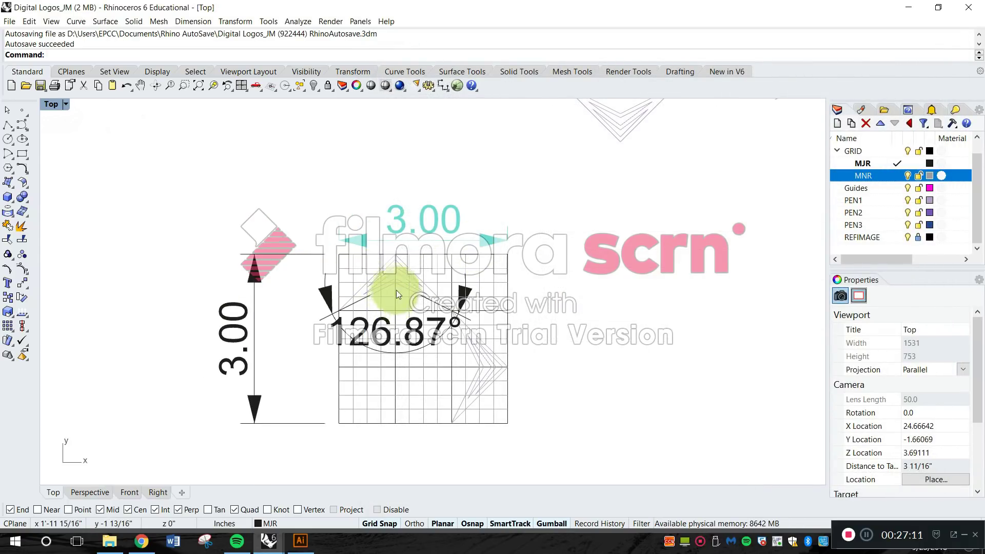
Reopen the Default annotation style for editing and set its model space scale to 0.25.
right_drag(395, 290, 399, 262)
scroll(411, 254, up, 3)
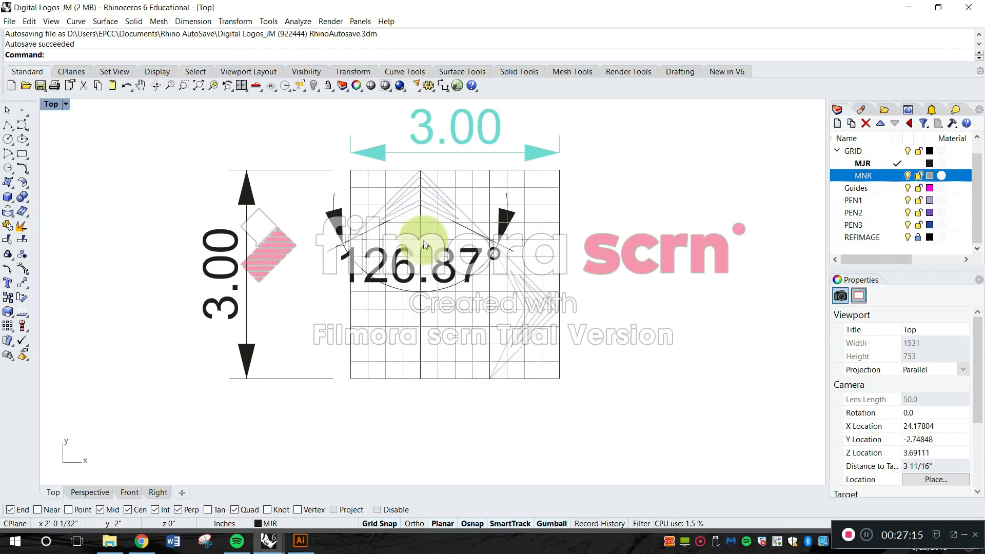
right_drag(425, 244, 419, 269)
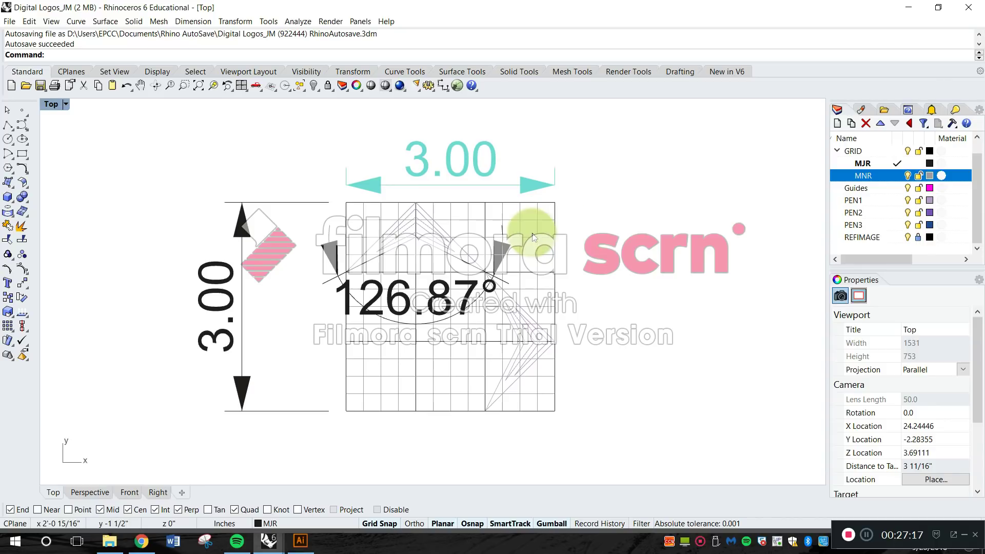
right_click(620, 233)
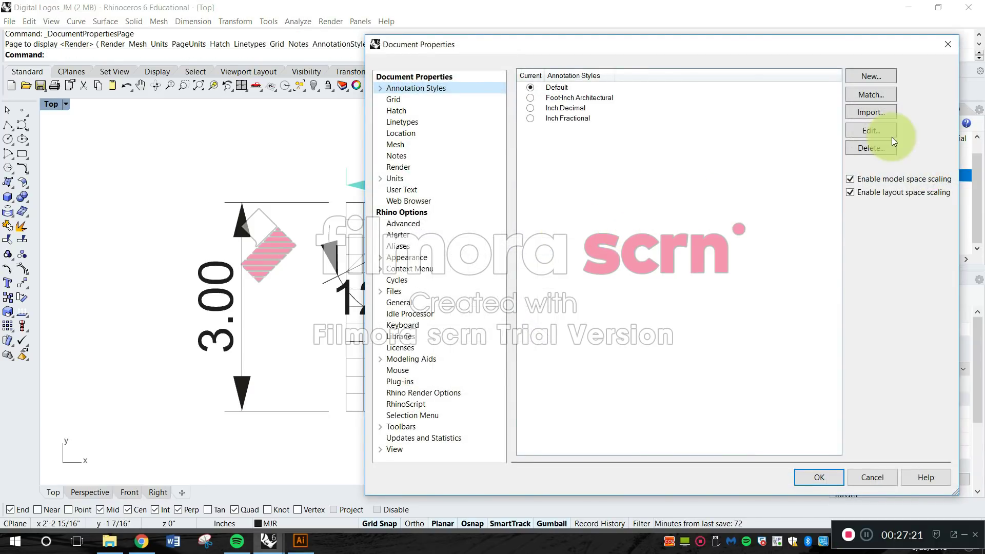
click(867, 130)
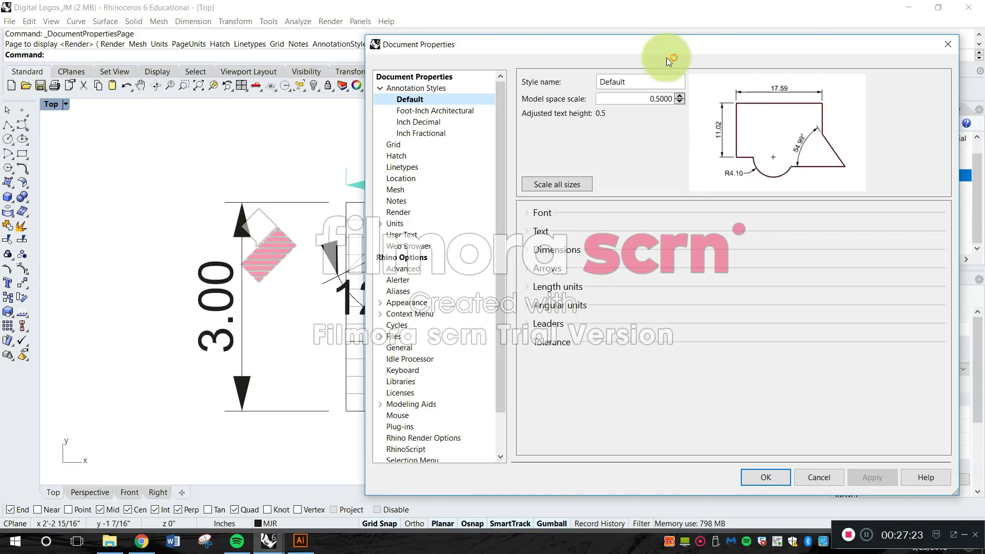
drag(580, 41, 667, 34)
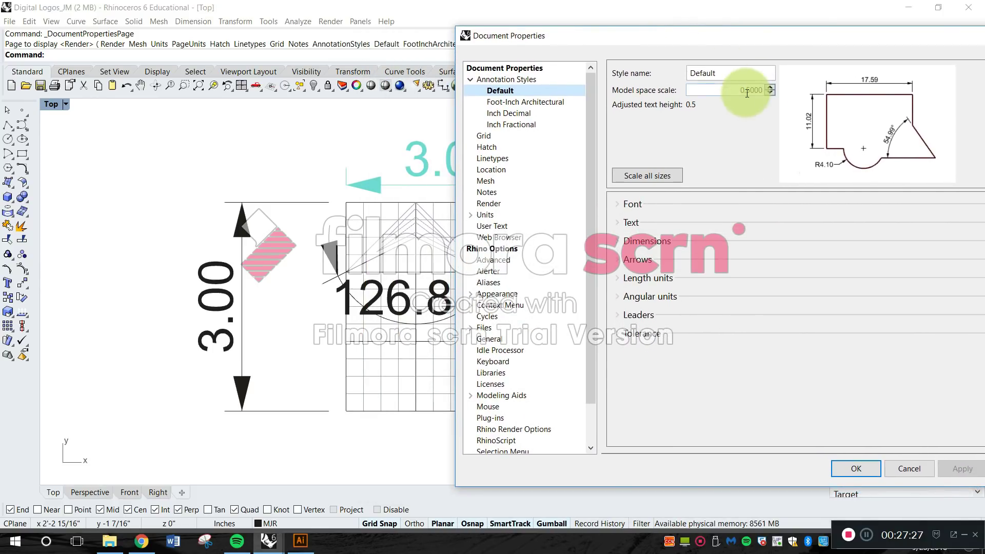
drag(737, 89, 768, 93)
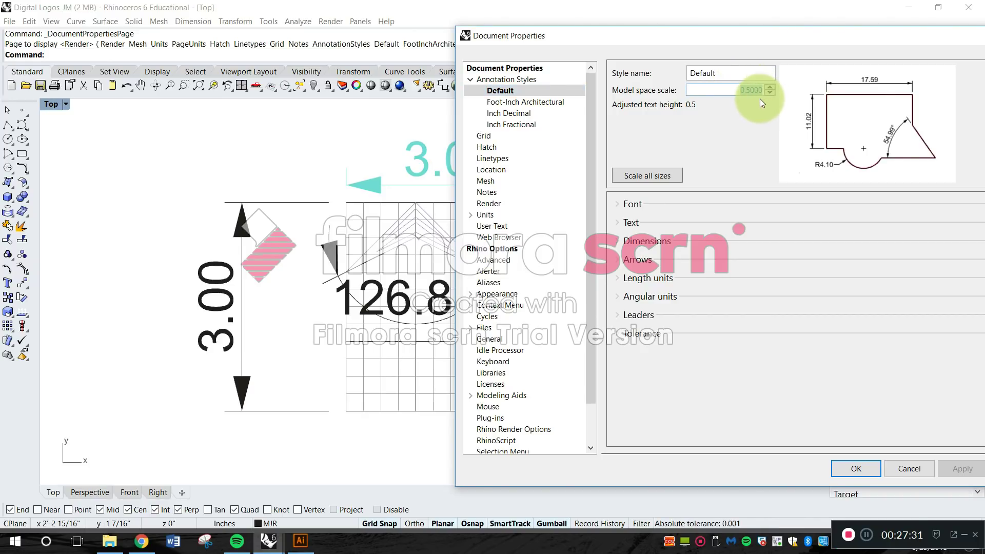
text(.25)
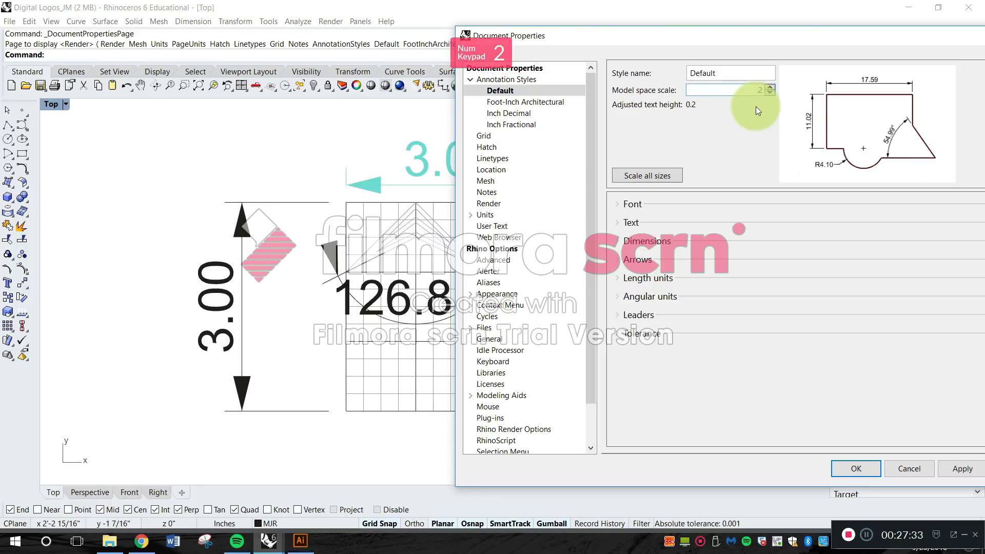
click(871, 468)
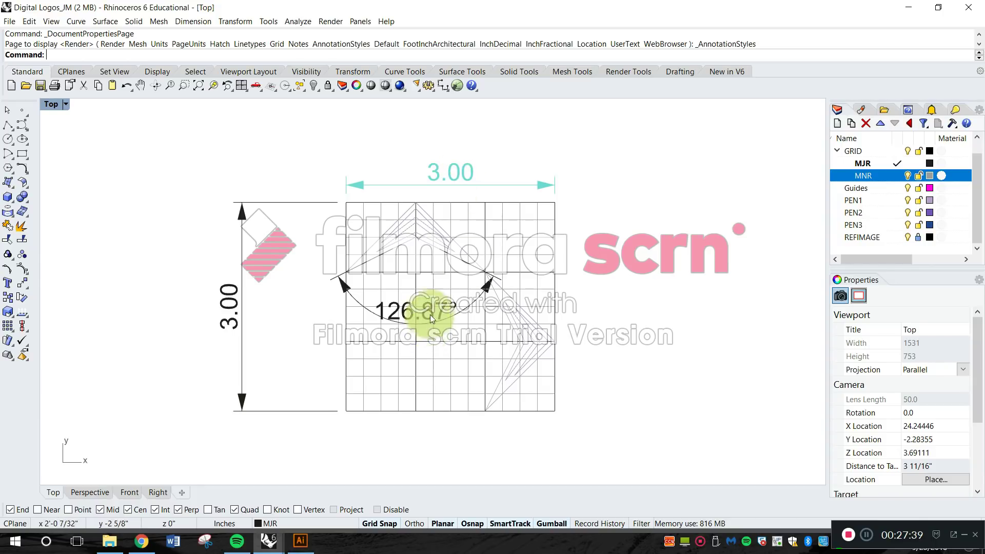
Reduce the Default annotation style's model space scale to 0.1 and apply it to the grid's dimensions.
scroll(419, 321, up, 5)
scroll(508, 273, down, 3)
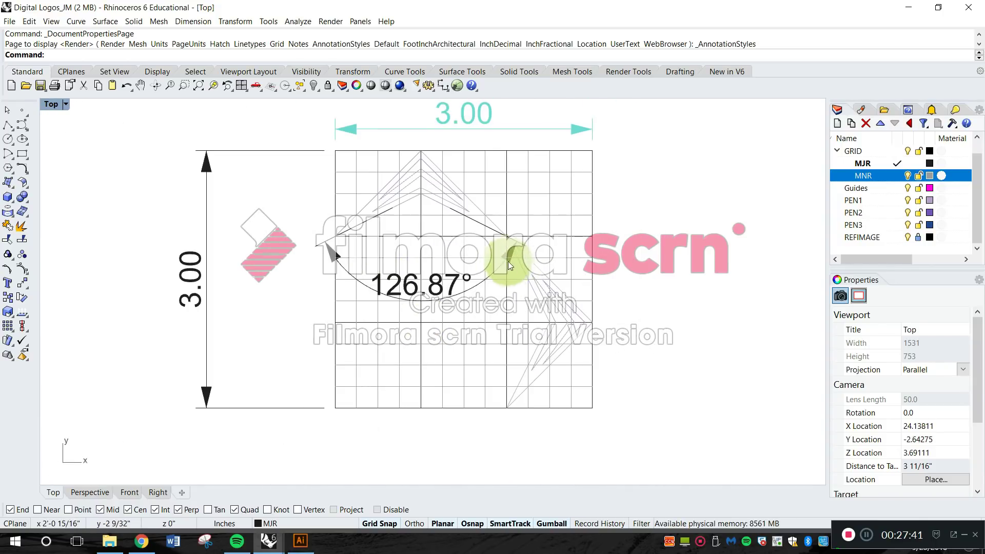
scroll(448, 233, down, 3)
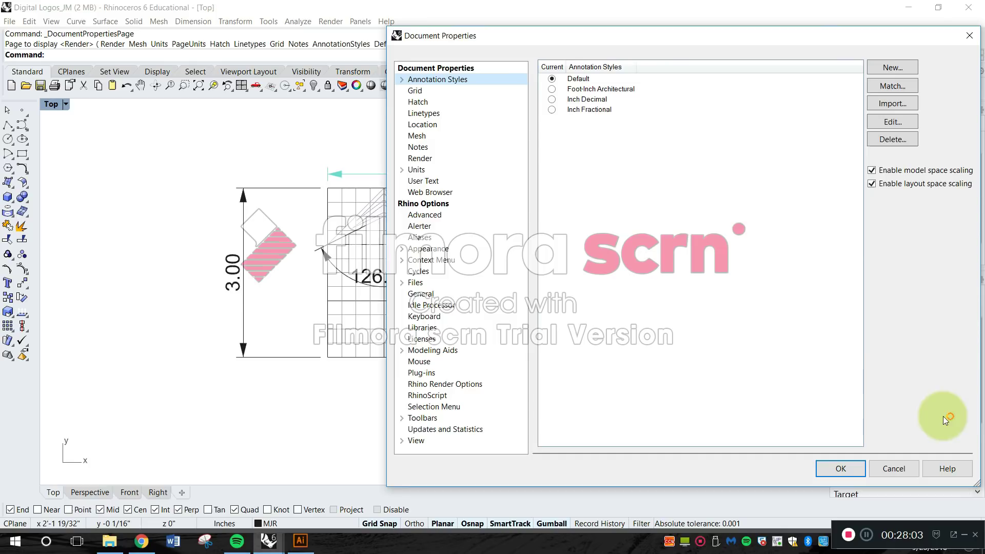
click(890, 121)
click(669, 89)
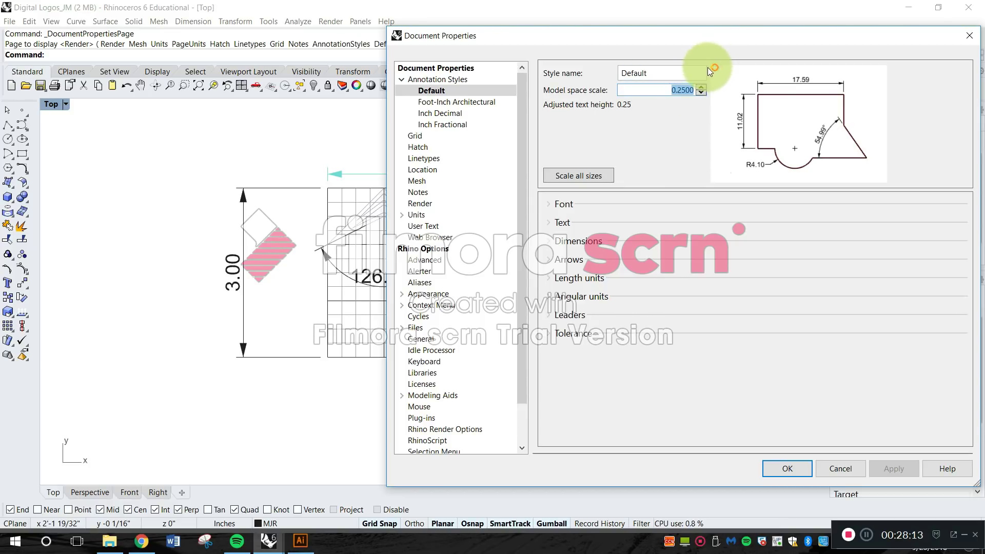
text(.1)
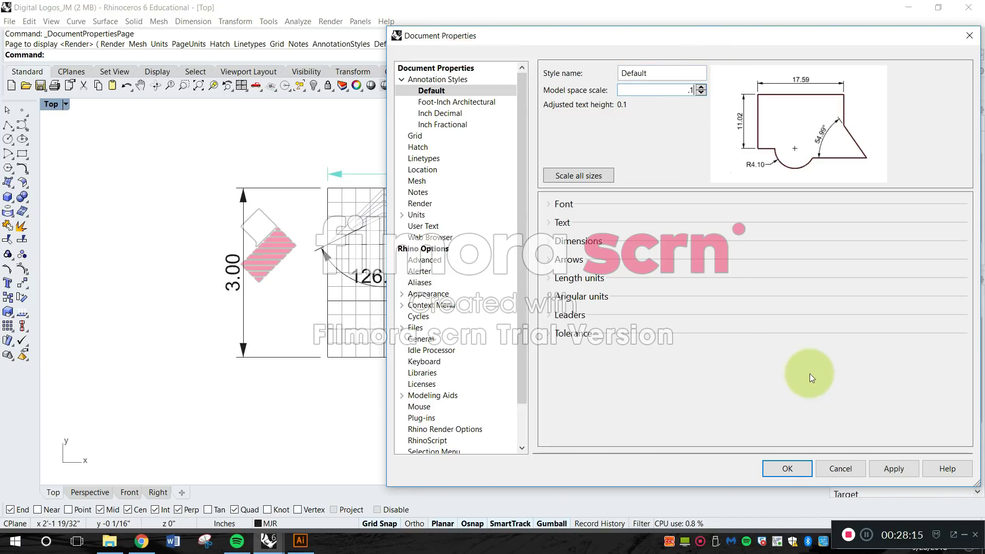
click(802, 467)
scroll(534, 225, down, 5)
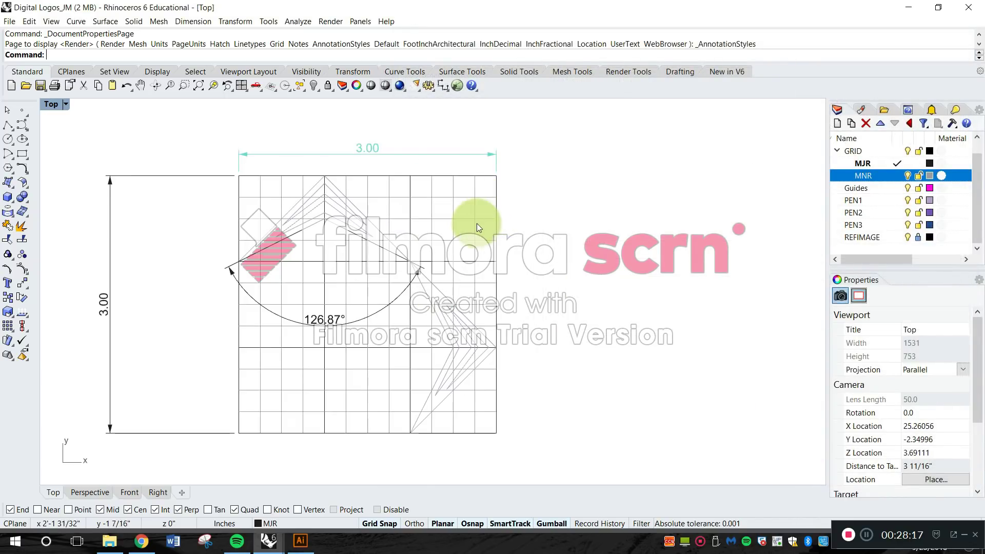
Move the grid's vertical dimension and the chevron's angular dimension to the DIMS layer.
scroll(540, 232, up, 8)
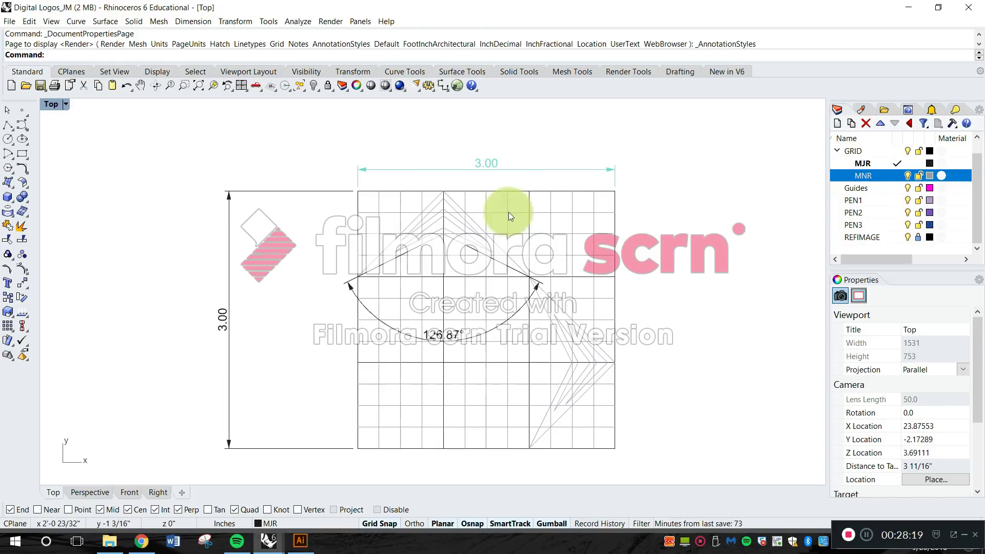
right_drag(488, 216, 528, 218)
scroll(484, 226, up, 2)
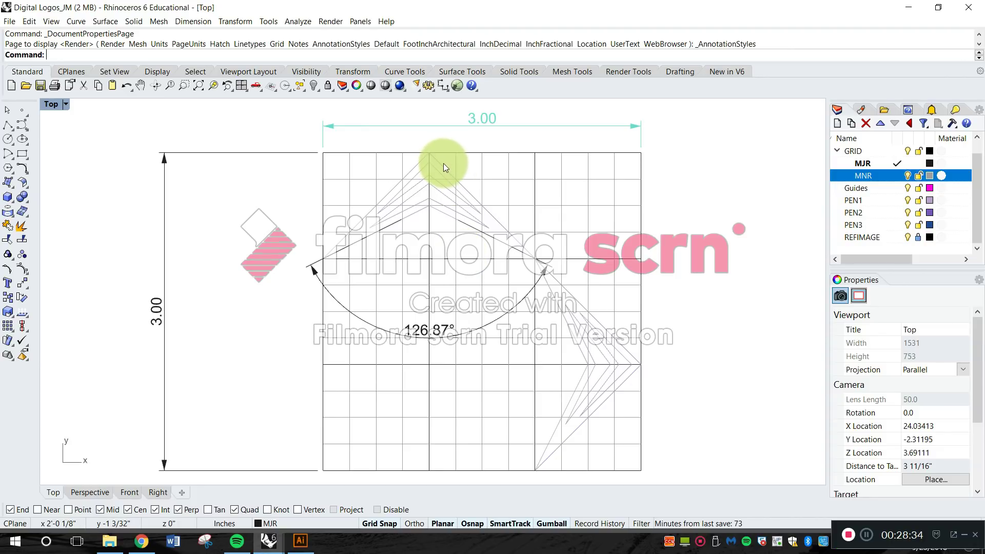
click(287, 153)
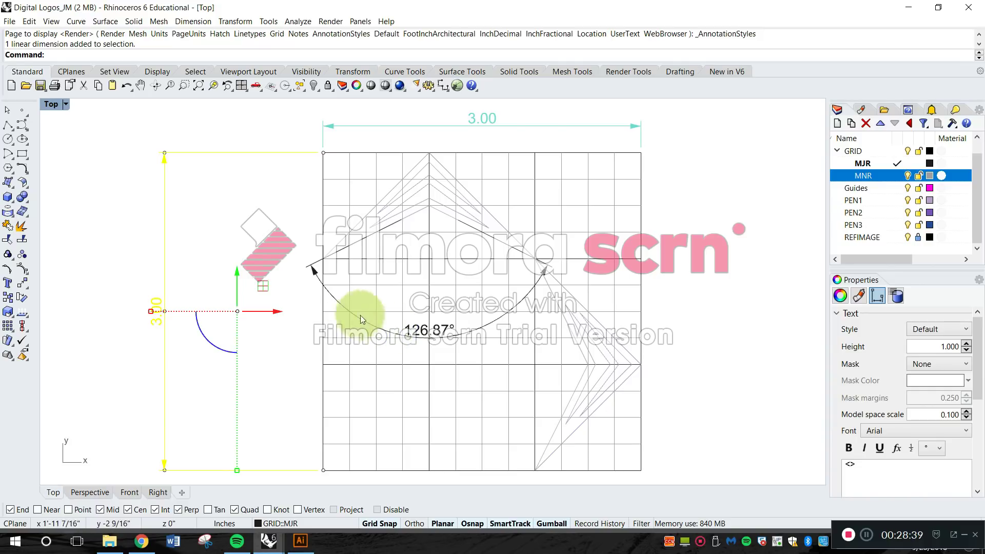
shift+click(334, 300)
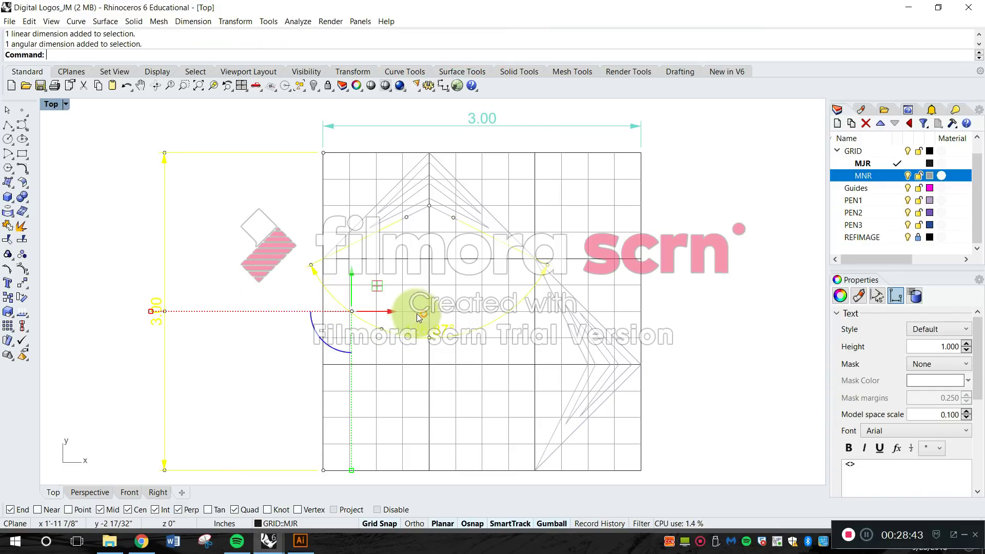
click(306, 522)
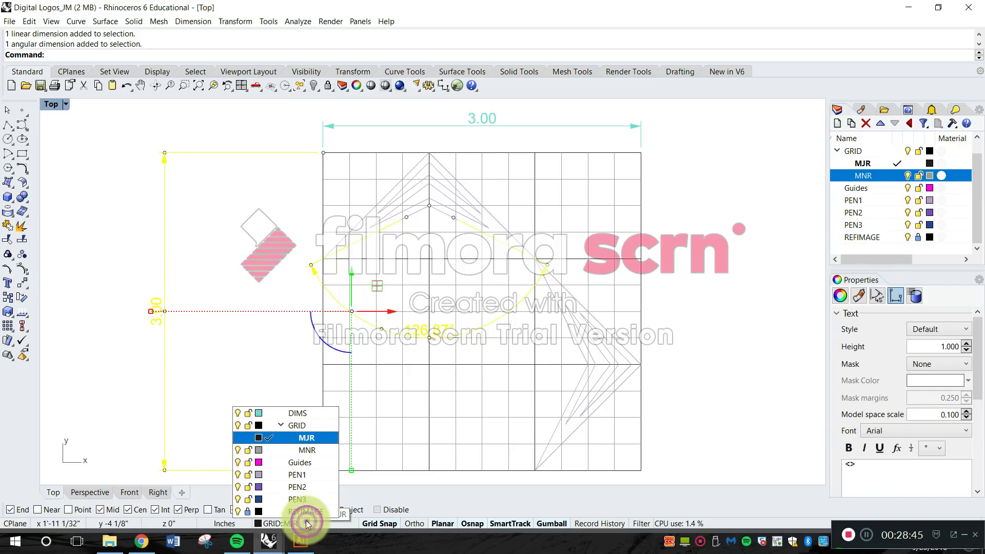
click(294, 413)
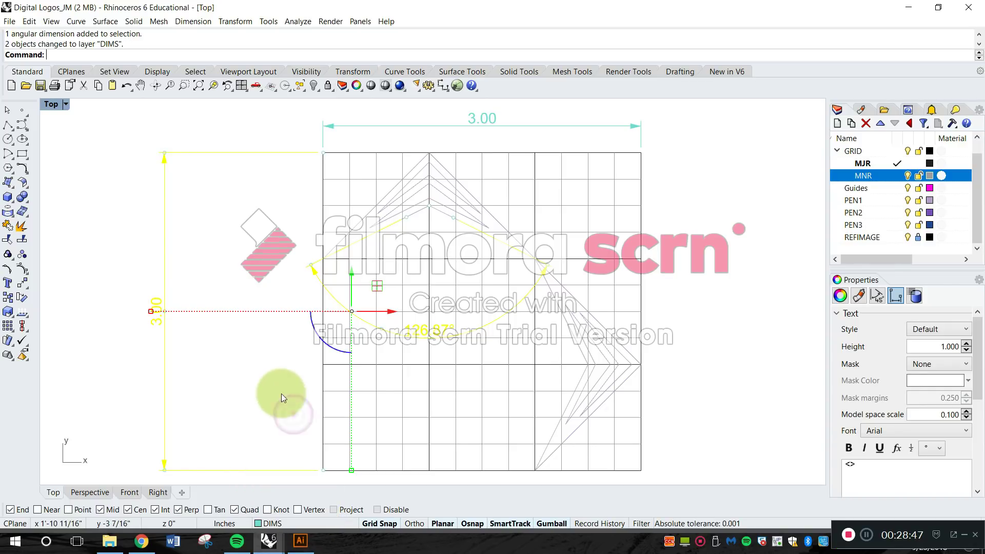
click(279, 382)
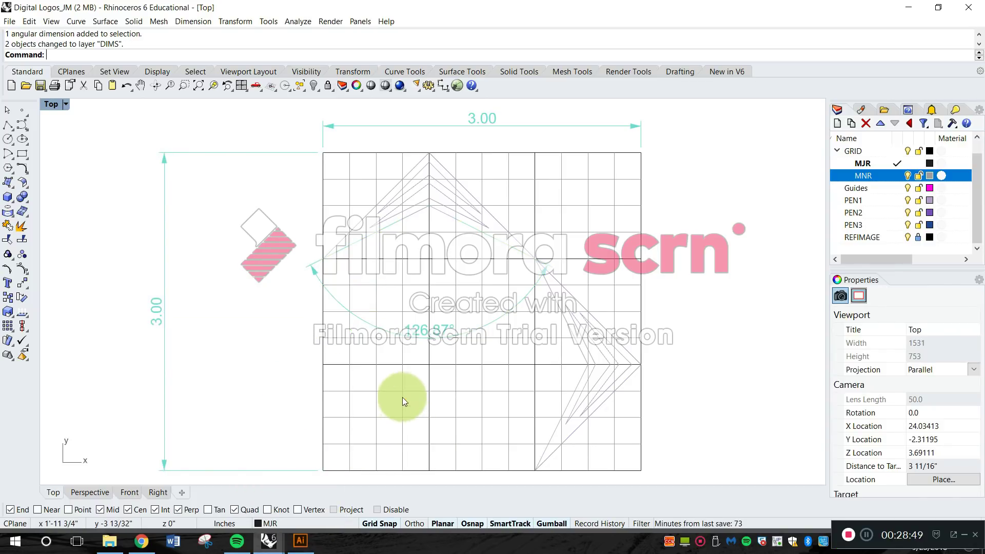
Reposition the vertical dimension line closer to the grid's left edge using its arrow grip.
right_drag(381, 317, 361, 310)
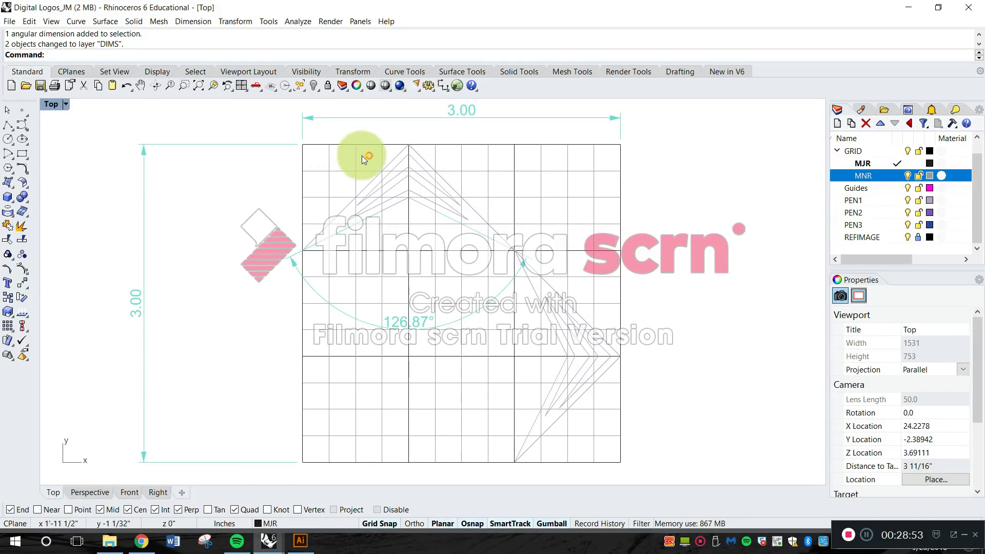
click(142, 173)
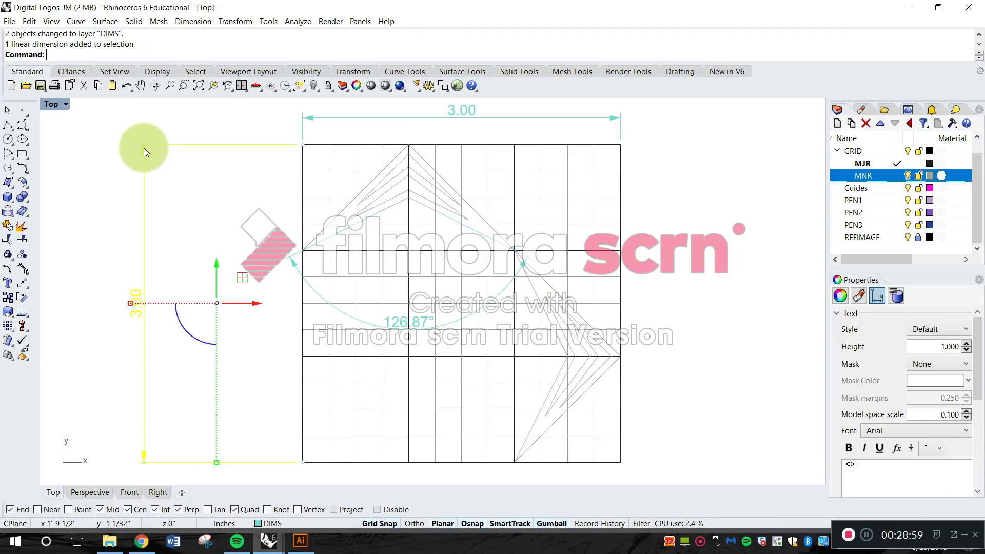
drag(146, 144, 272, 165)
right_drag(713, 282, 648, 285)
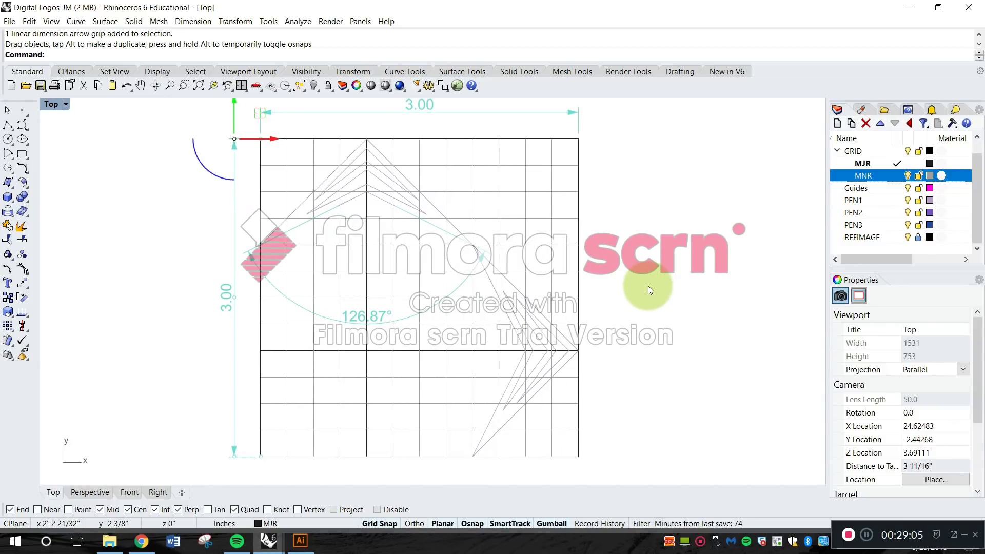
Try shifting the right end of the chevron's angular dimension inward, and return it to the chevron's grid intersection.
click(427, 310)
click(482, 252)
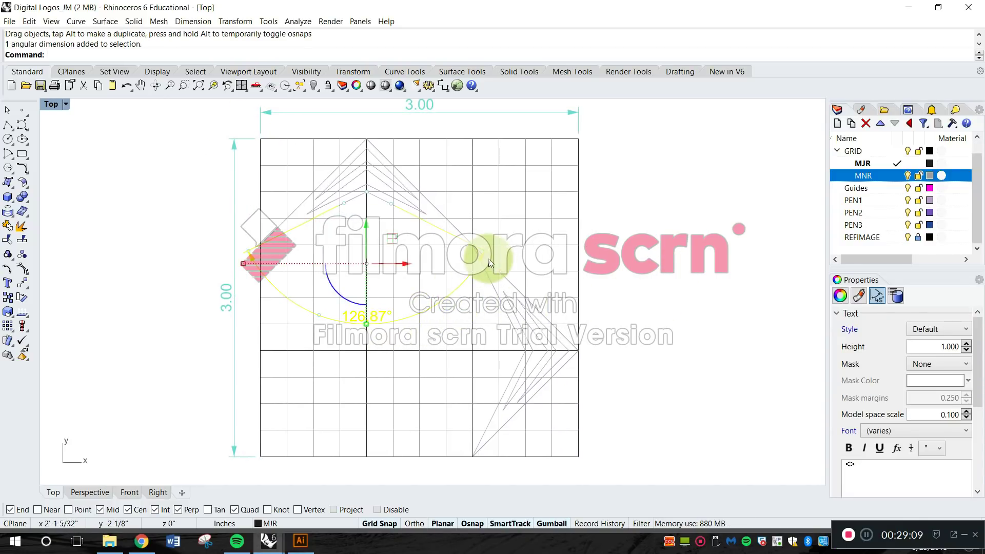
drag(482, 252, 416, 264)
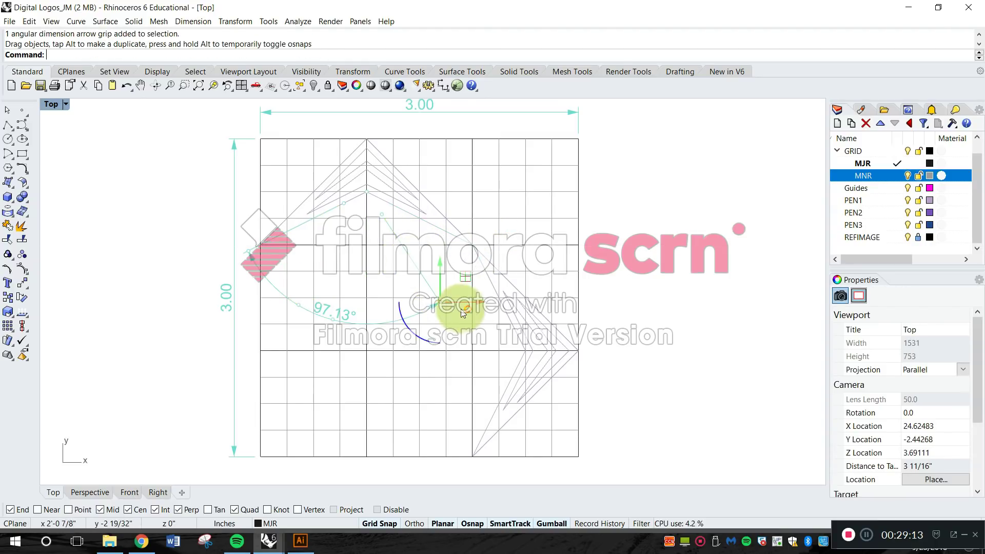
drag(440, 302, 472, 250)
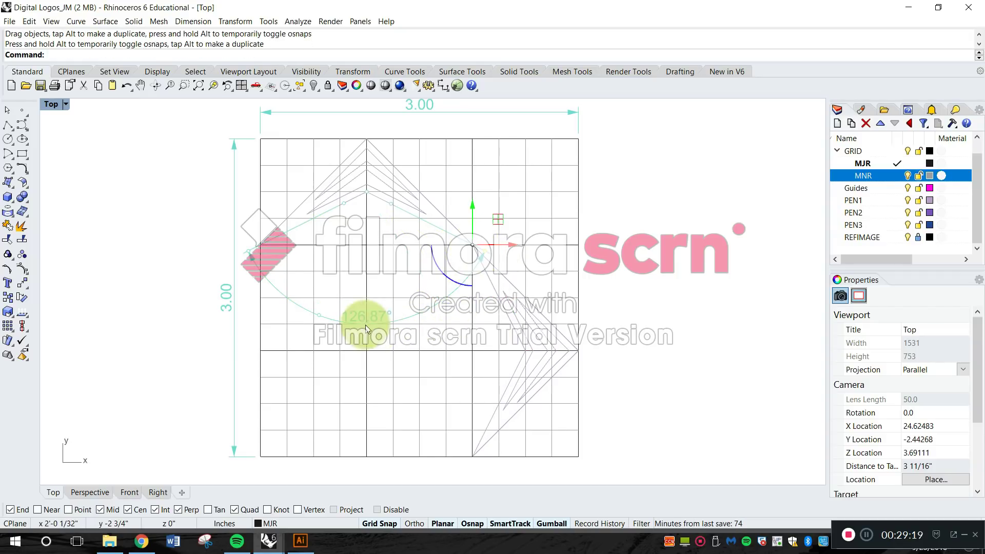
Shrink the angular dimension's arc toward the chevron's apex using its arc grip, undoing the separate move of its text.
drag(368, 325, 371, 281)
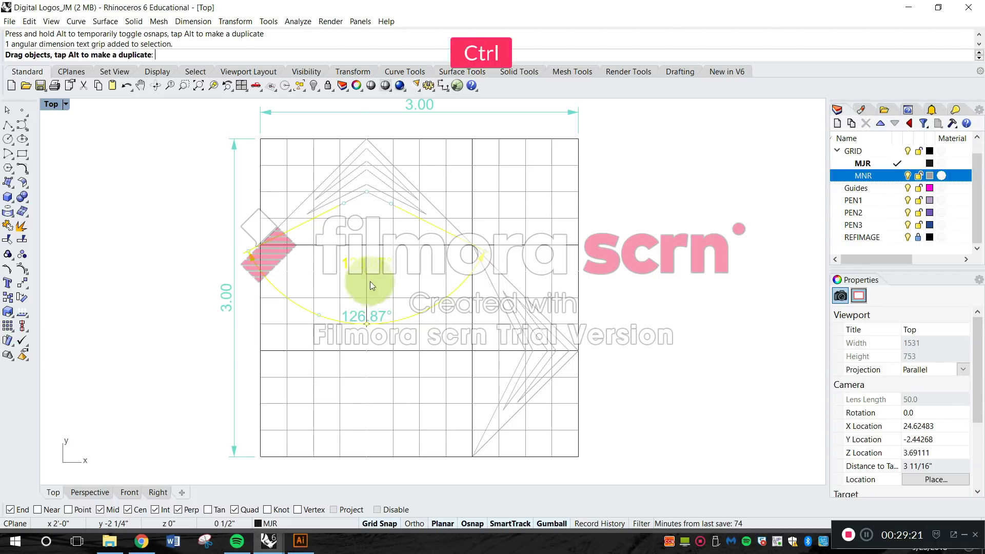
key(ctrl+z)
drag(318, 319, 354, 266)
click(654, 298)
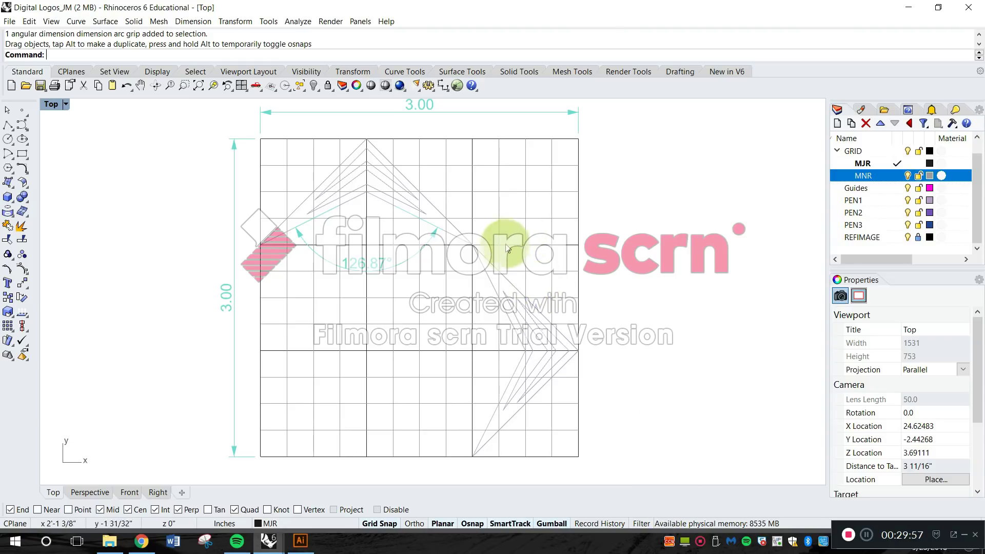
scroll(506, 273, down, 3)
scroll(507, 274, down, 2)
scroll(501, 209, up, 5)
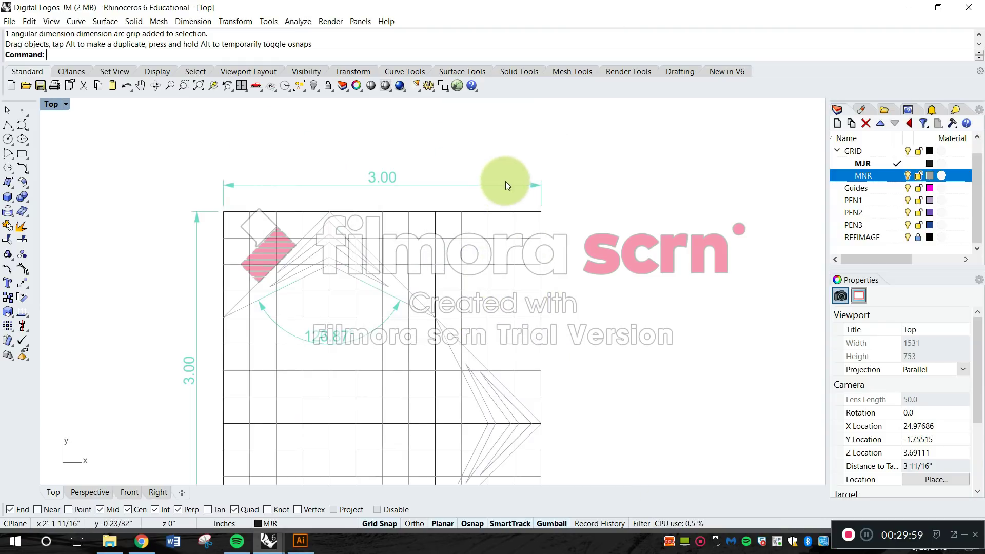
Add a linear dimension across the first two major columns along the grid's top edge, level with the overall width dimension.
right_drag(489, 213, 529, 233)
right_drag(554, 170, 541, 145)
scroll(510, 162, down, 6)
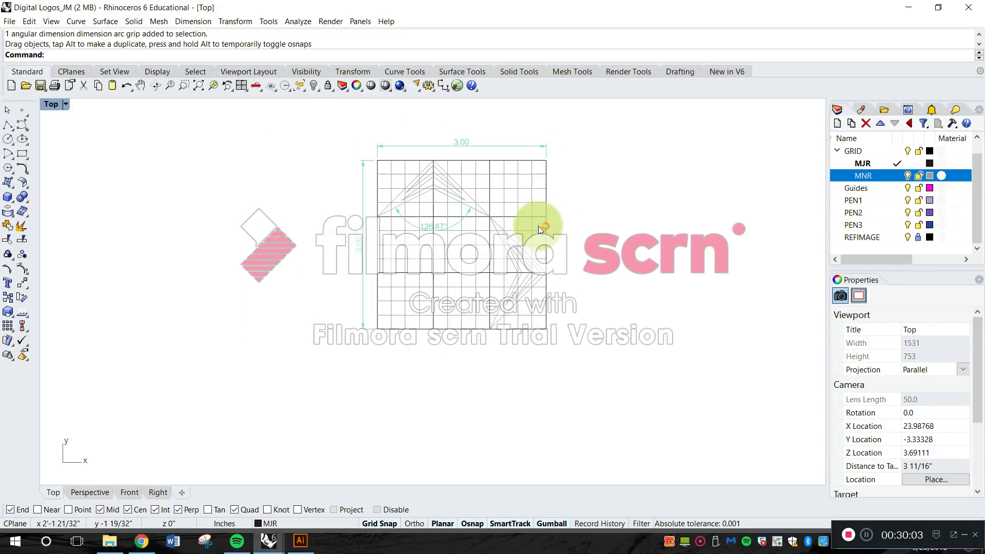
scroll(522, 217, up, 6)
right_drag(455, 164, 494, 218)
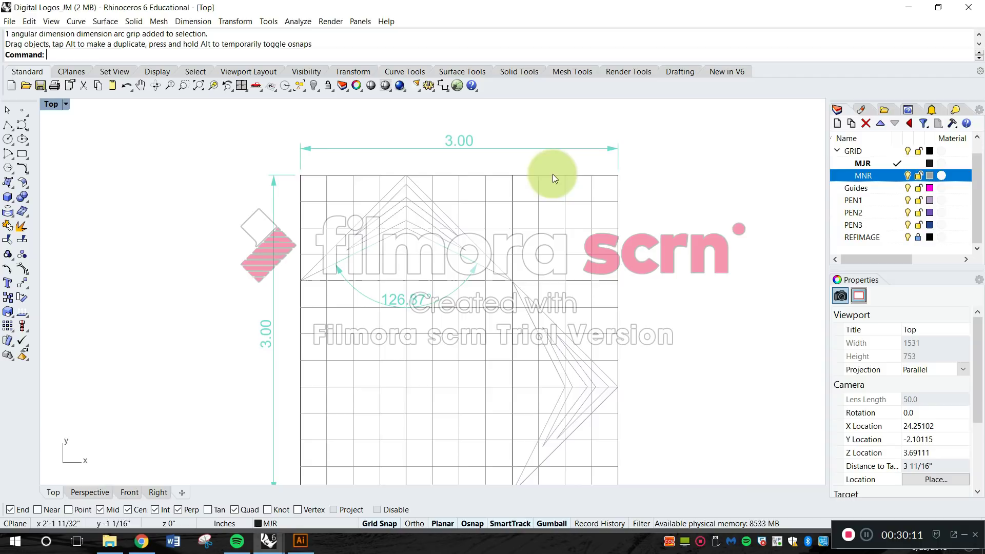
click(193, 21)
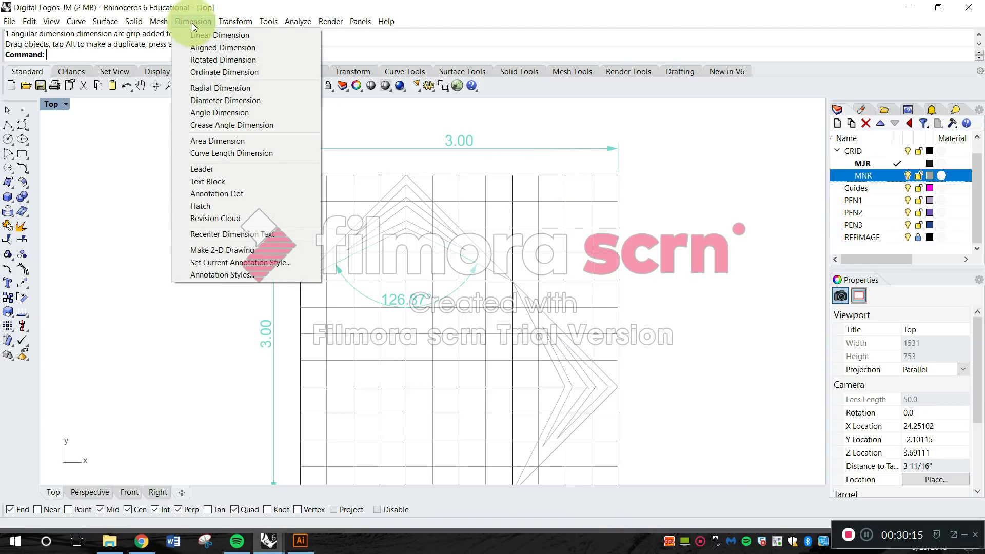
click(220, 36)
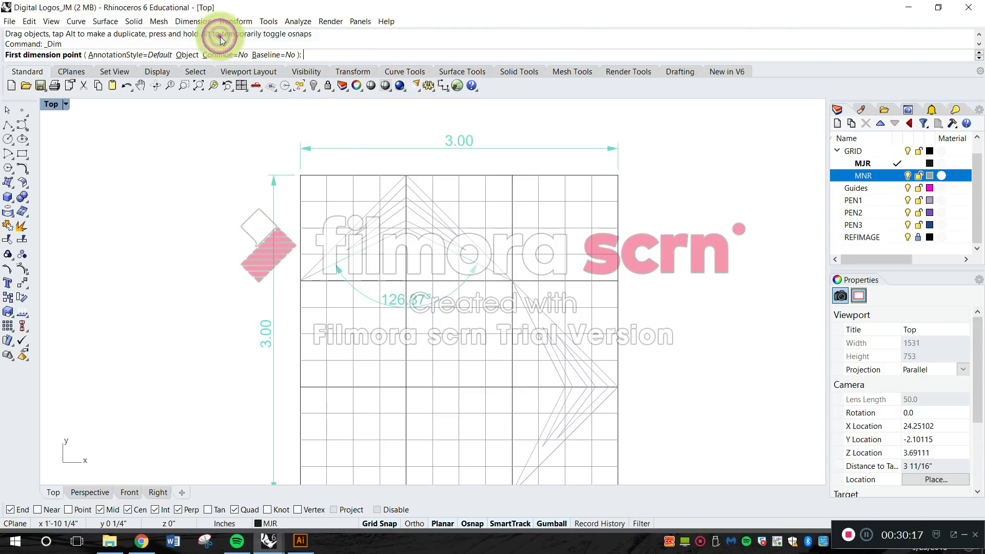
click(304, 175)
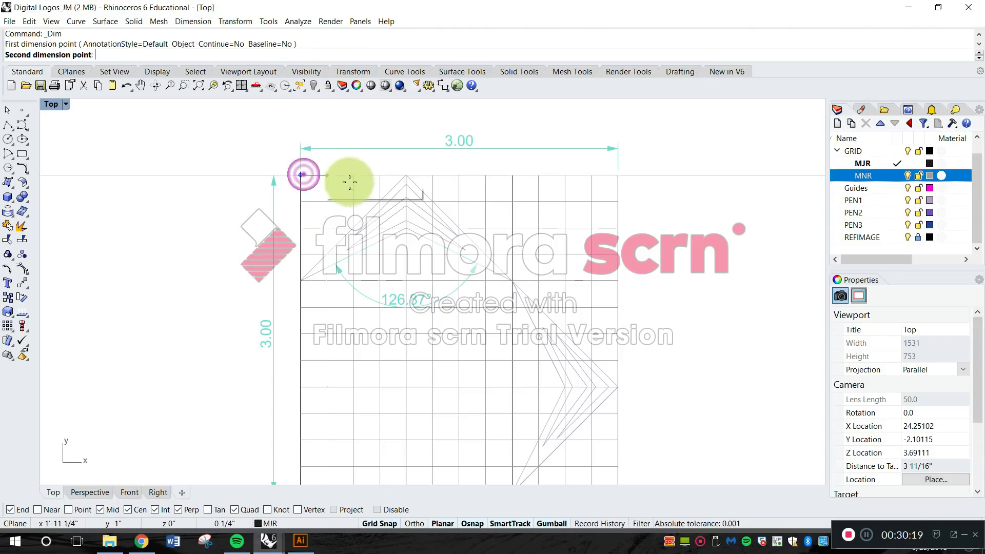
click(514, 175)
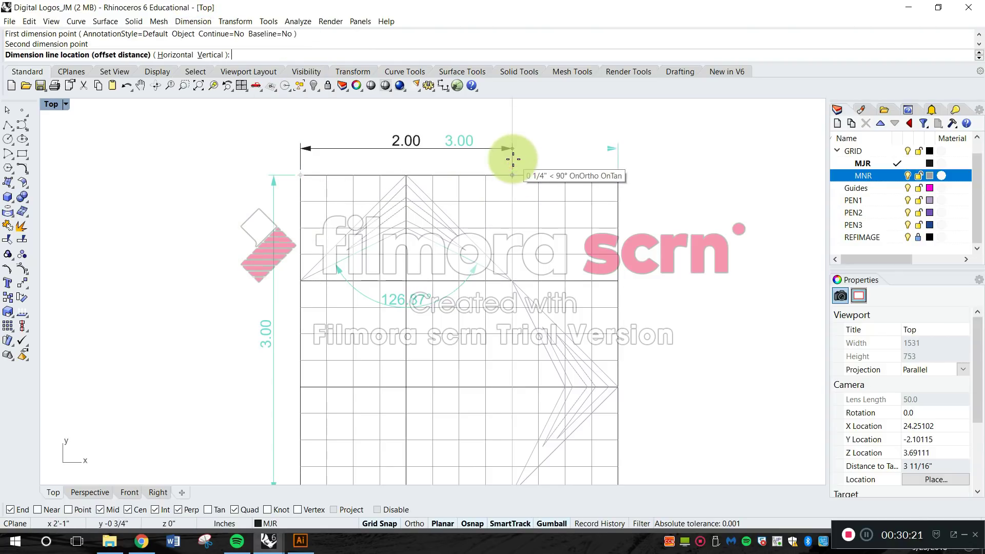
click(513, 159)
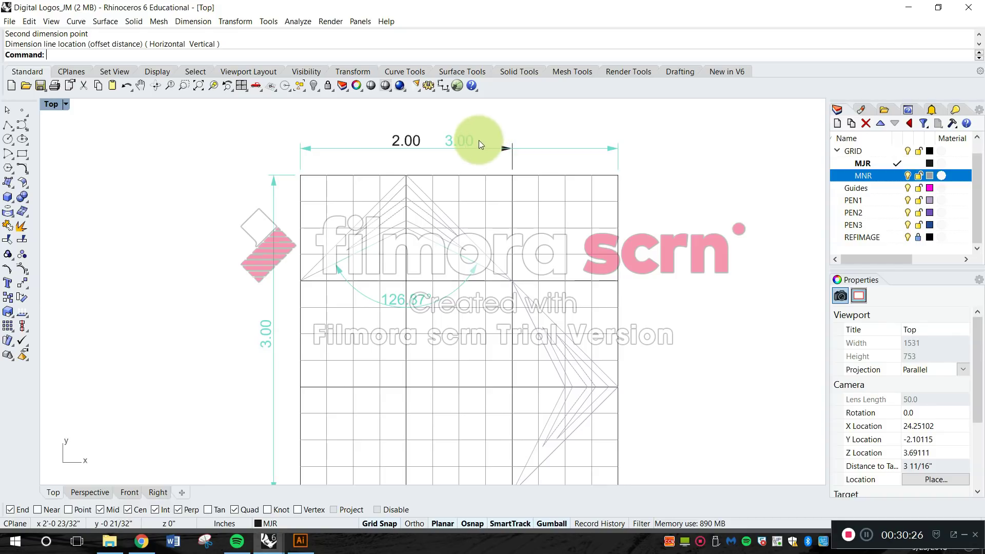
Move the new two-column dimension to the DIMS layer and make DIMS the current layer.
click(403, 140)
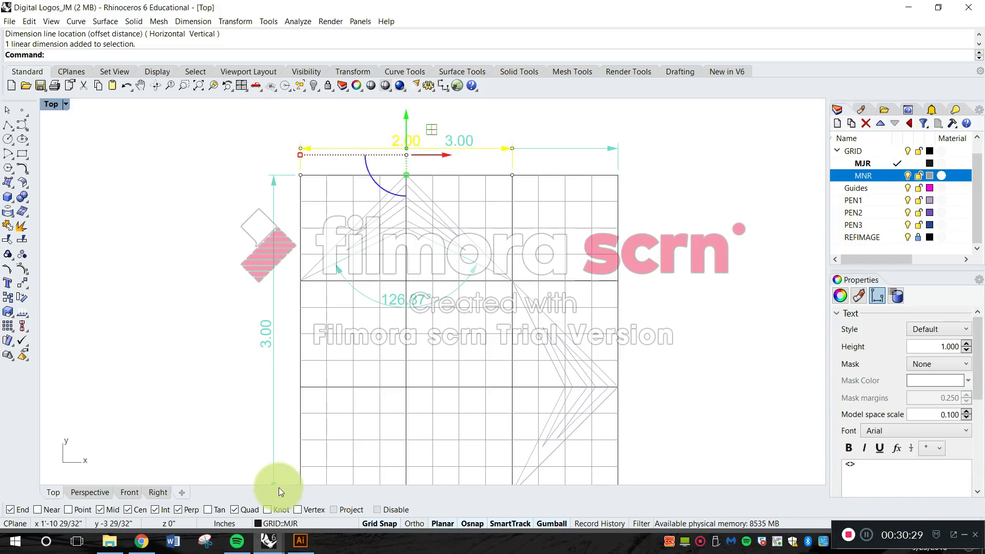
click(294, 526)
click(307, 411)
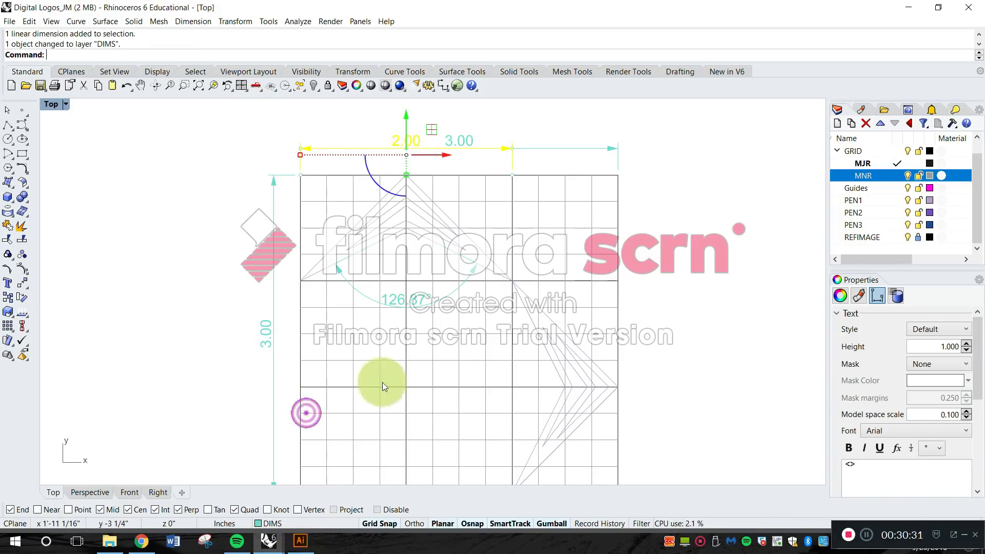
click(659, 242)
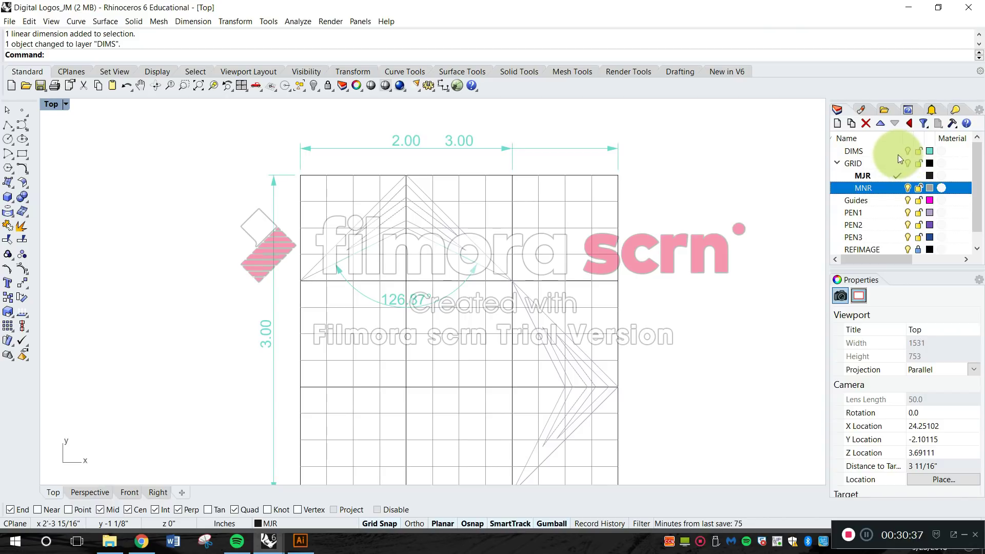
click(897, 151)
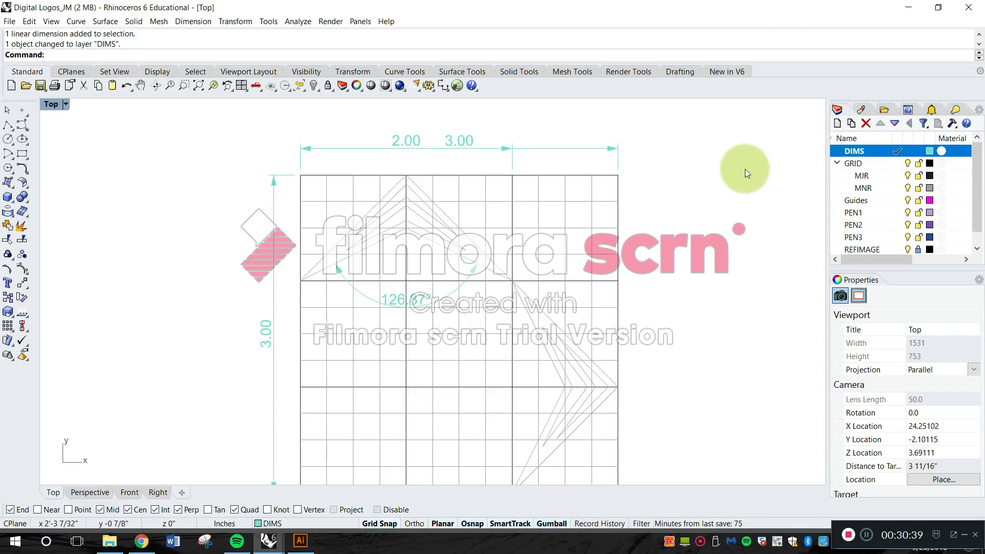
Raise the overall width dimension line above the two-column dimension using its arrow grip.
right_drag(744, 169, 748, 209)
click(466, 180)
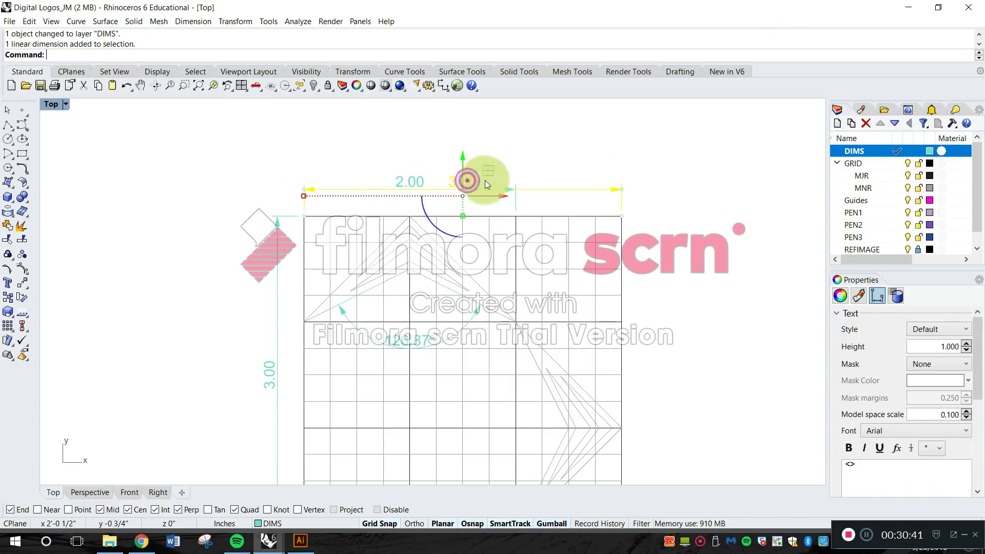
click(621, 189)
drag(619, 178, 620, 163)
click(691, 197)
right_drag(609, 229, 596, 203)
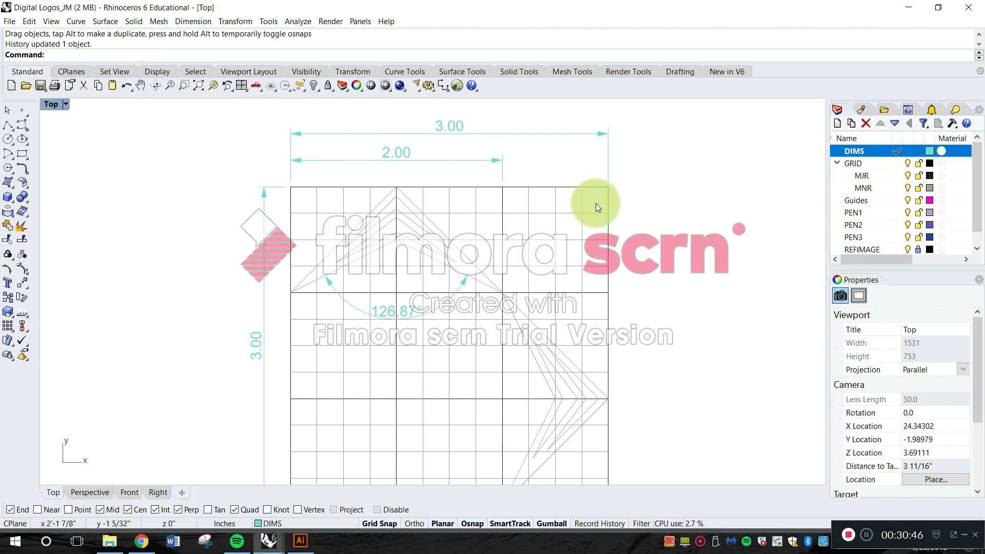
Add a linear dimension across the last major column of the grid's top edge, aligned with the two-column dimension.
click(183, 21)
click(197, 34)
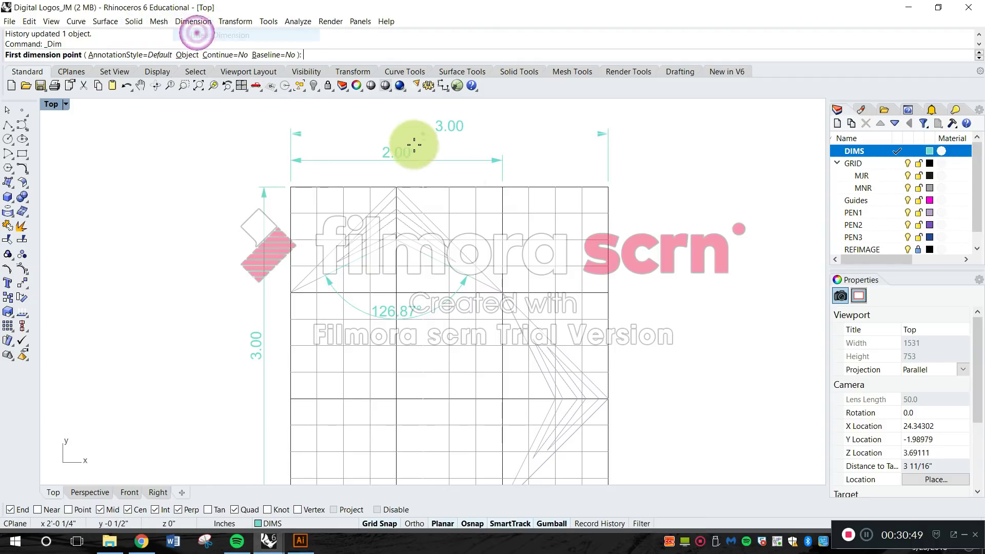
click(502, 187)
click(604, 188)
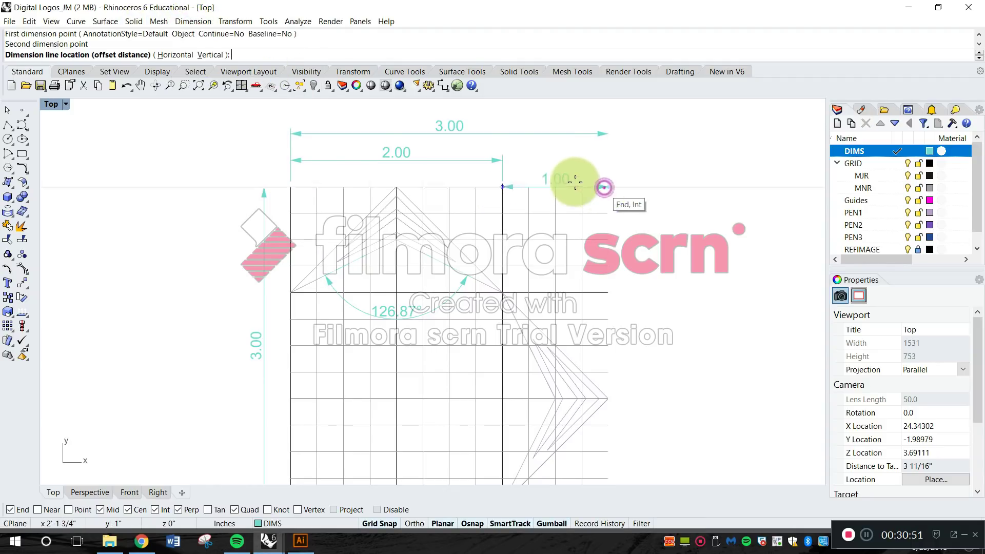
click(501, 159)
Add a vertical linear dimension for the grid's top major row, just outside the grid's right edge.
right_drag(522, 219, 491, 176)
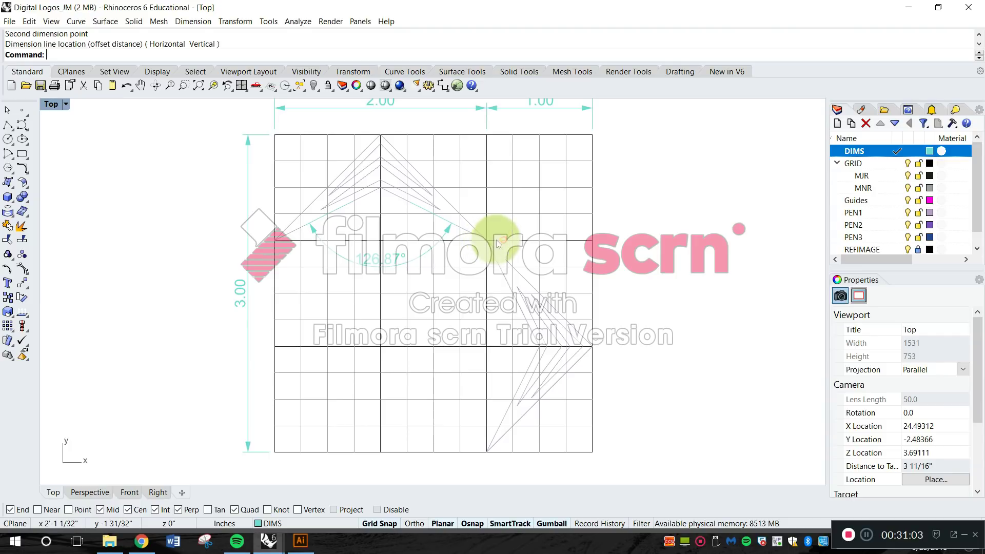
right_click(639, 150)
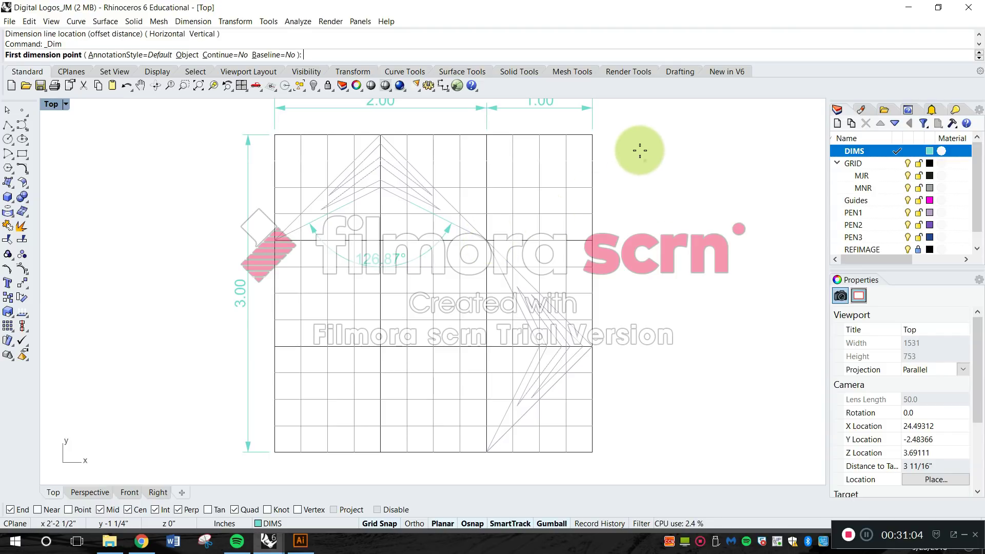
click(598, 134)
click(593, 240)
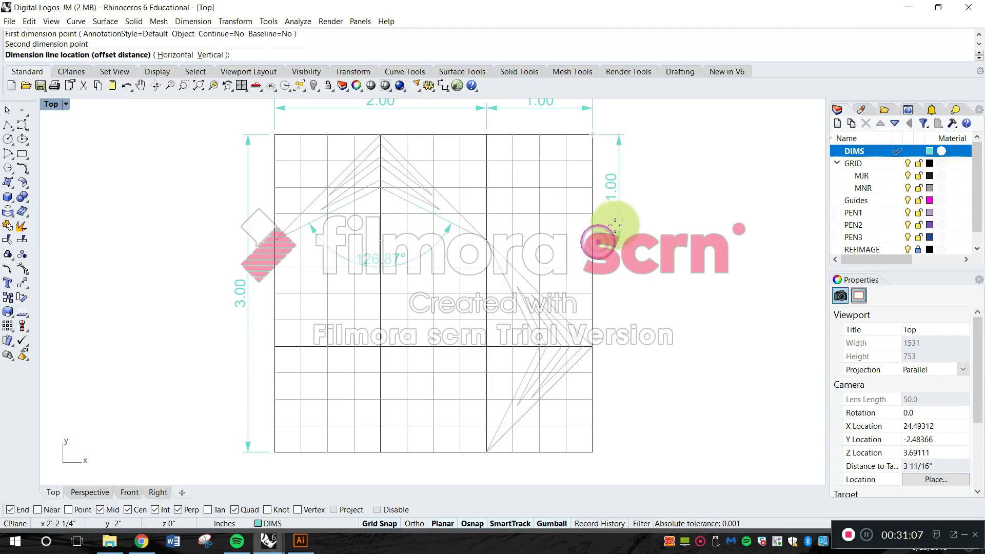
click(621, 225)
Add a vertical linear dimension for the lower two major rows, aligned with the top row's dimension beside the grid's right edge.
right_click(616, 231)
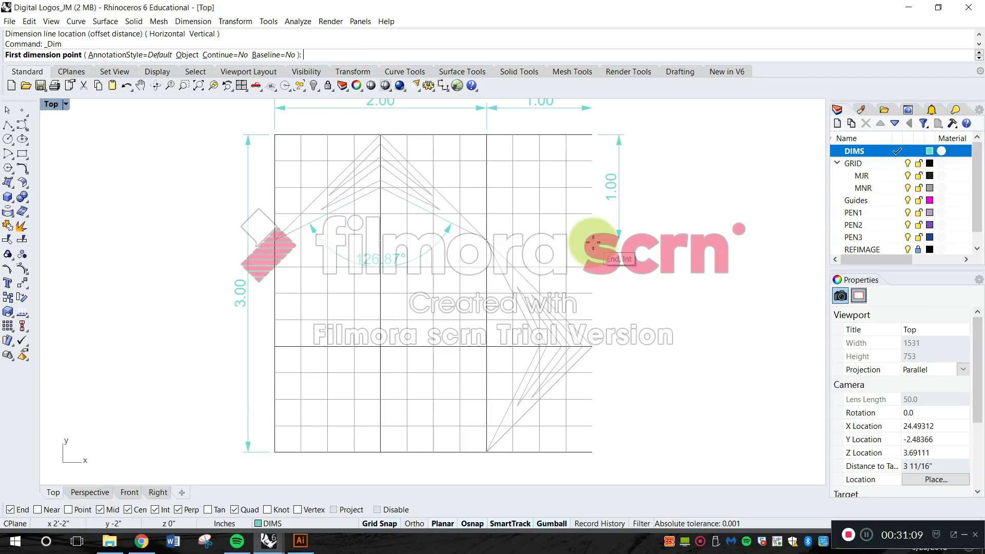
click(592, 240)
click(592, 452)
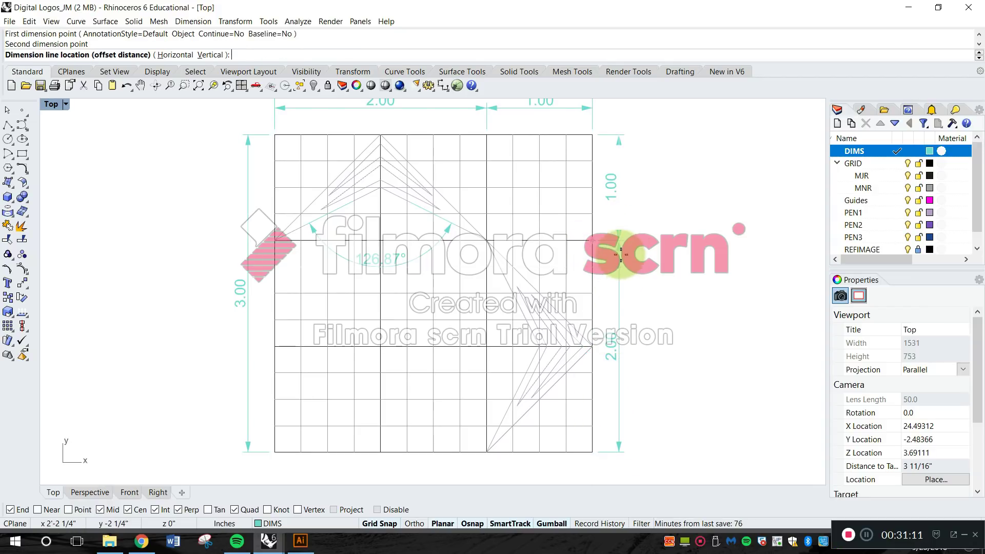
click(620, 253)
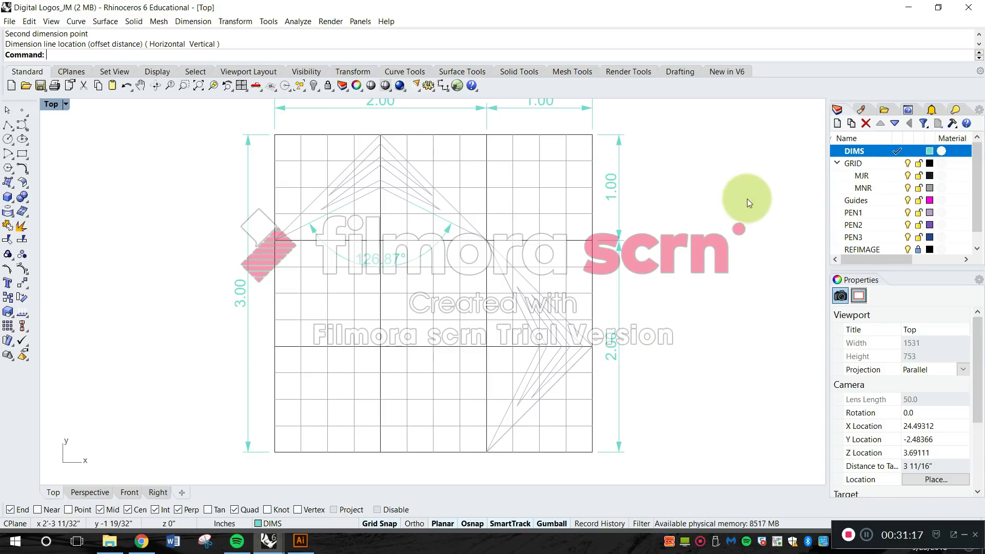
click(739, 224)
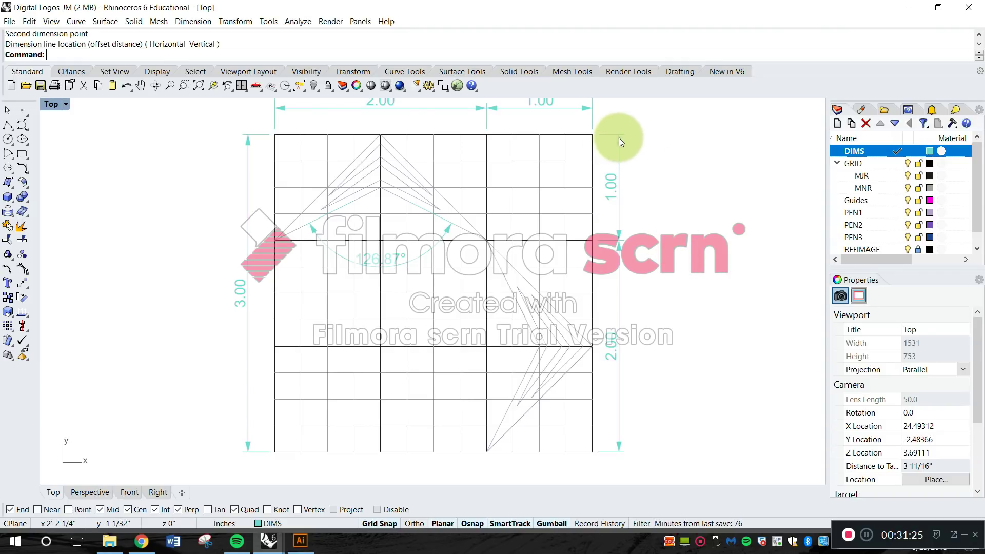
Try shifting the top row's vertical dimension farther out from the grid's right edge, and undo the move.
click(619, 231)
drag(618, 231, 645, 232)
click(695, 312)
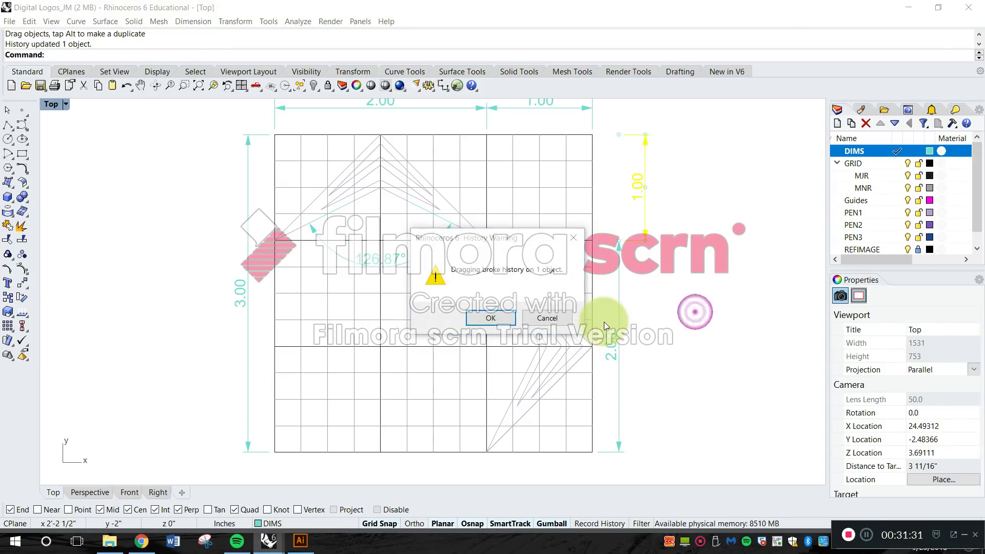
click(502, 318)
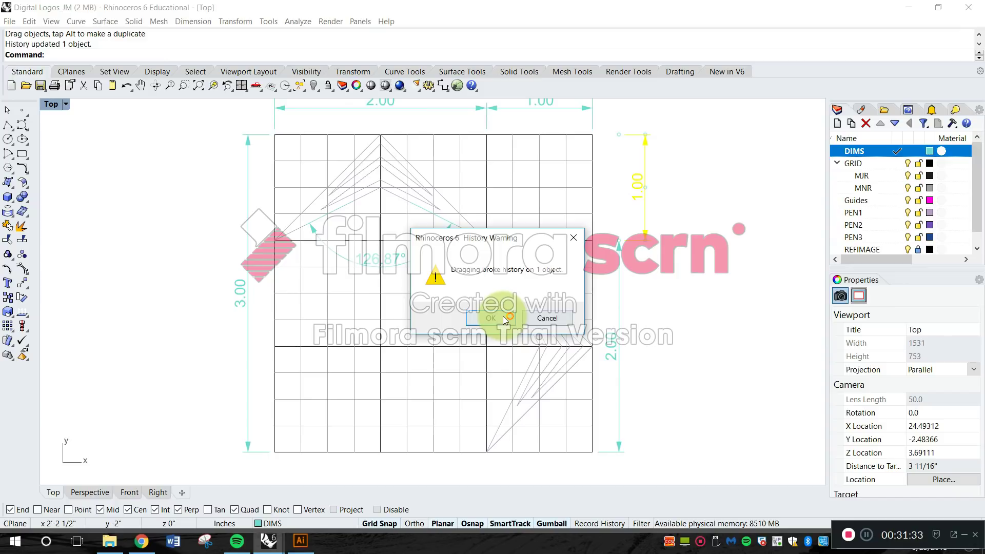
click(713, 225)
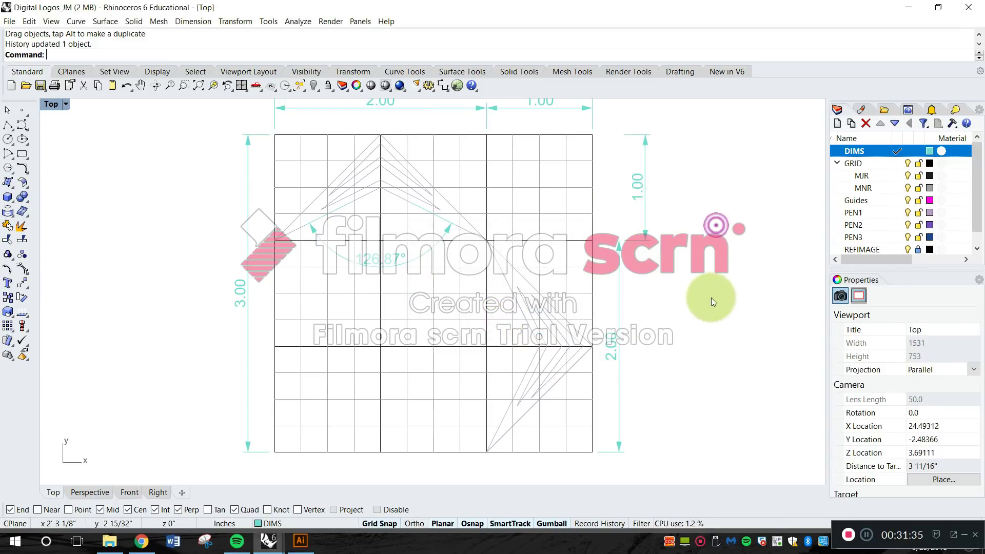
right_drag(709, 296, 701, 309)
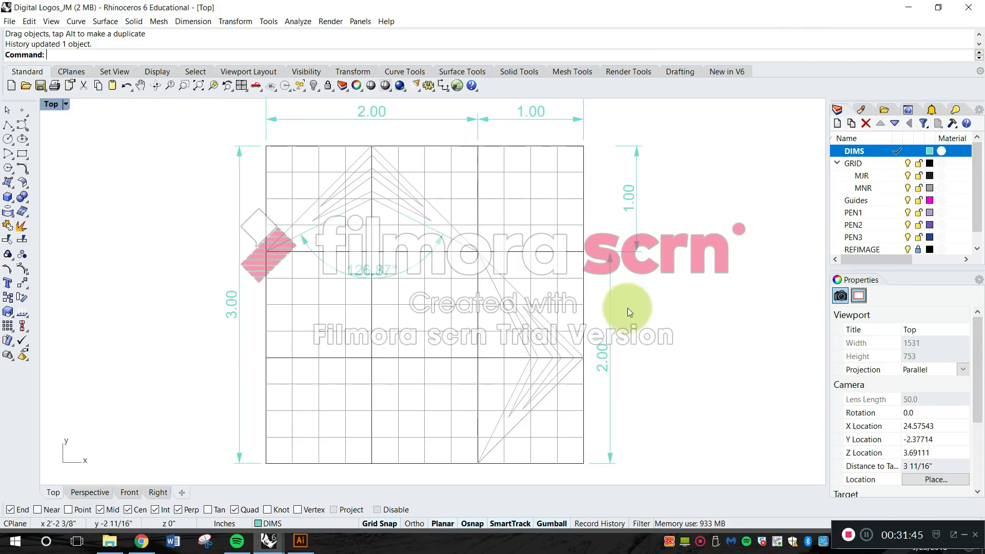
key(ctrl+z)
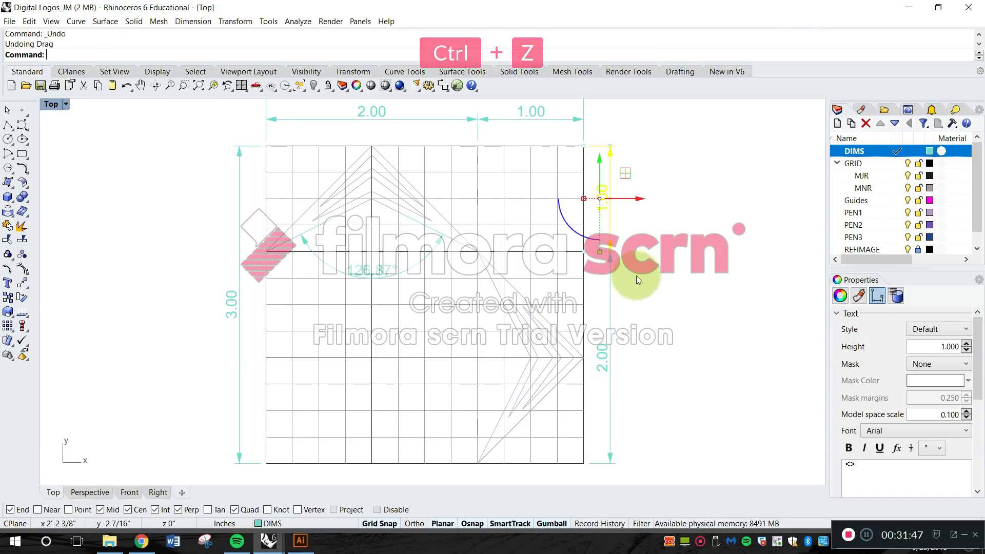
click(640, 282)
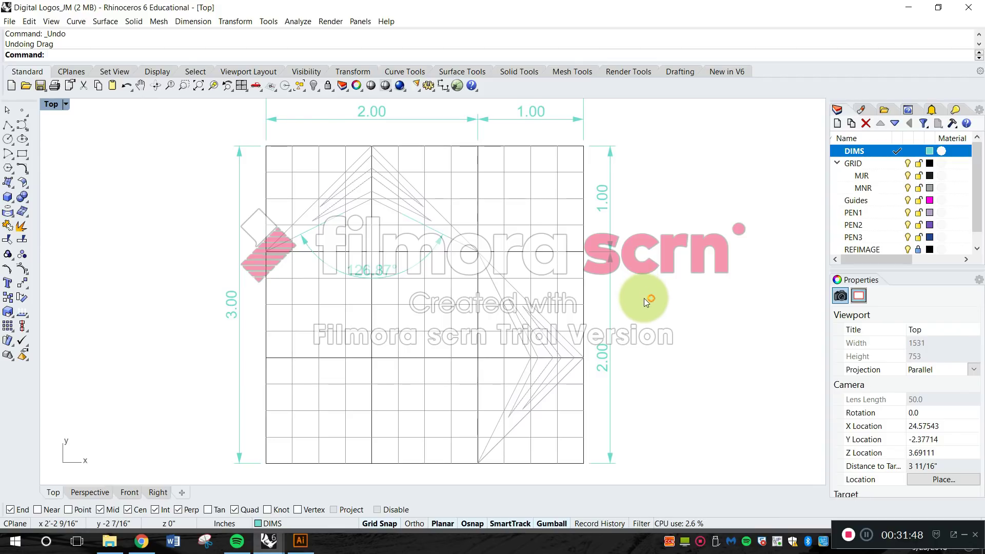
Examine the spacing of the overall and partial width dimensions stacked above the grid.
mouse_move(450, 294)
right_down()
mouse_move(507, 275)
mouse_move(508, 327)
mouse_move(494, 352)
right_up()
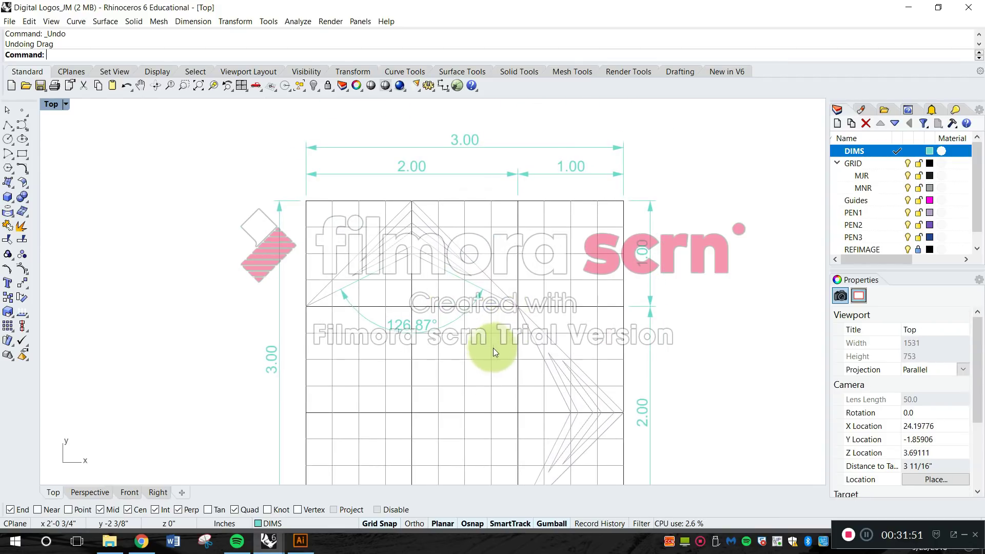
mouse_move(568, 235)
right_down()
mouse_move(577, 288)
mouse_move(591, 250)
right_up()
scroll(596, 176, up, 6)
mouse_move(618, 197)
right_down()
mouse_move(676, 257)
mouse_move(697, 232)
right_up()
scroll(667, 211, up, 2)
scroll(703, 240, down, 2)
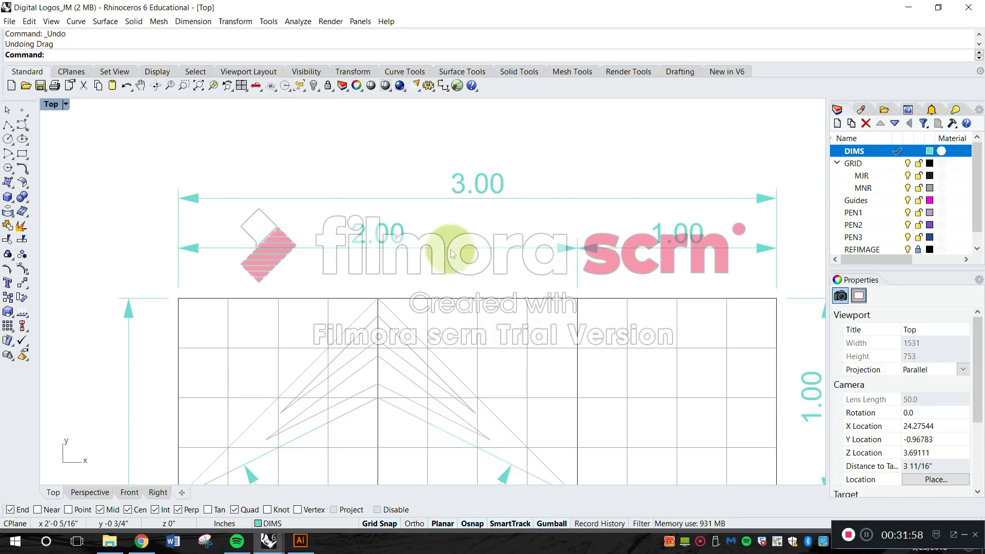
click(485, 187)
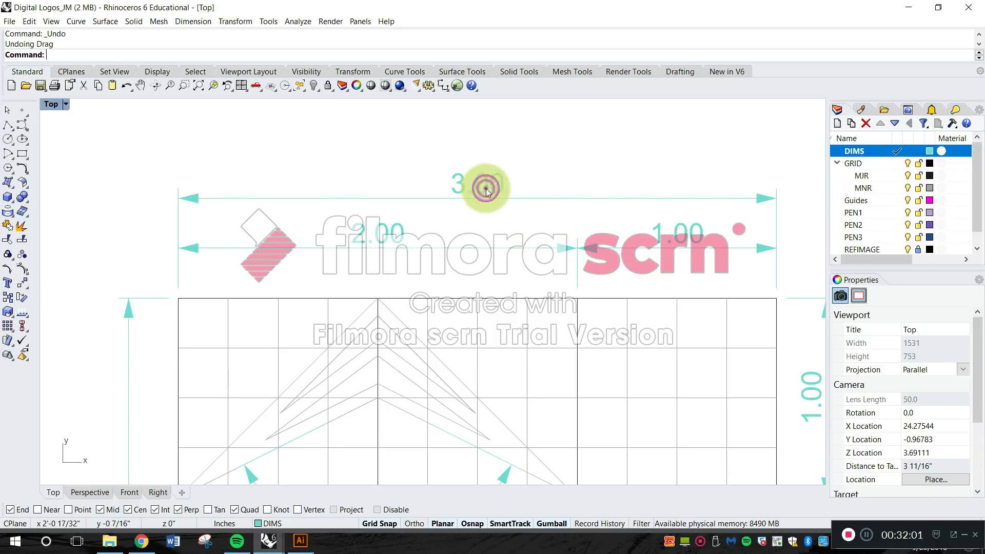
click(520, 143)
scroll(468, 264, down, 3)
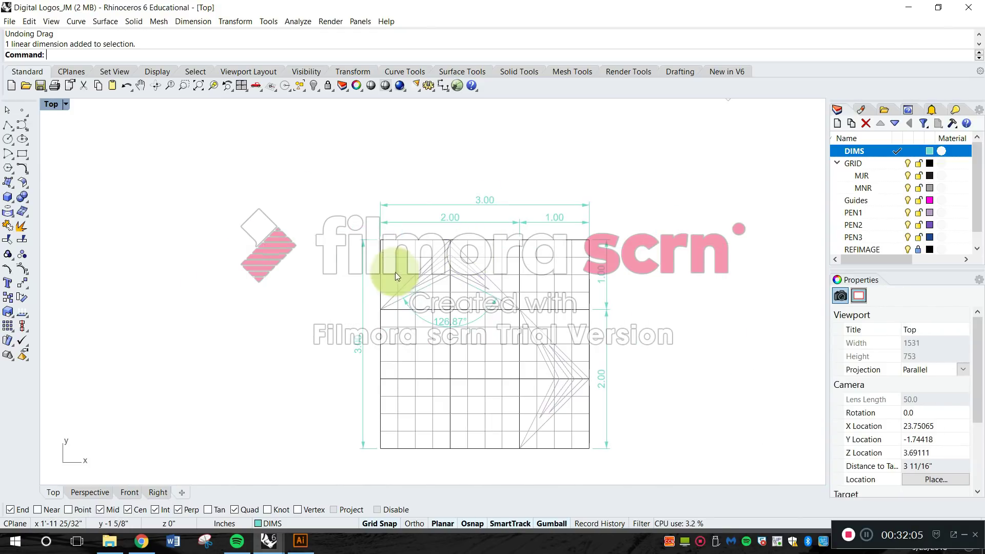
Move the overall height dimension line farther out from the grid's left edge using its arrow grip.
scroll(377, 265, up, 4)
click(354, 245)
click(354, 226)
drag(355, 226, 330, 229)
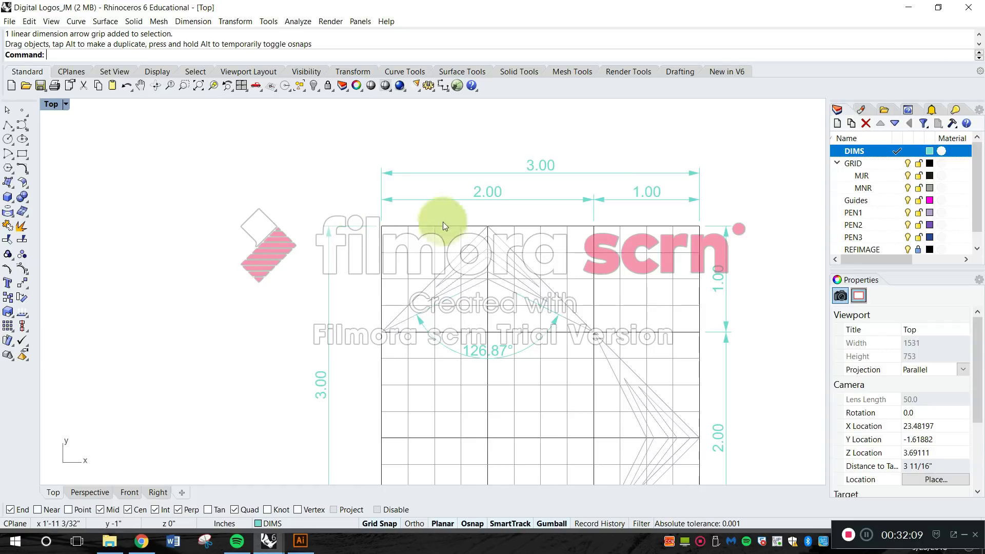
Add a vertical linear dimension for the lower two major rows, between the grid's left edge and the overall height dimension.
right_drag(544, 209, 531, 147)
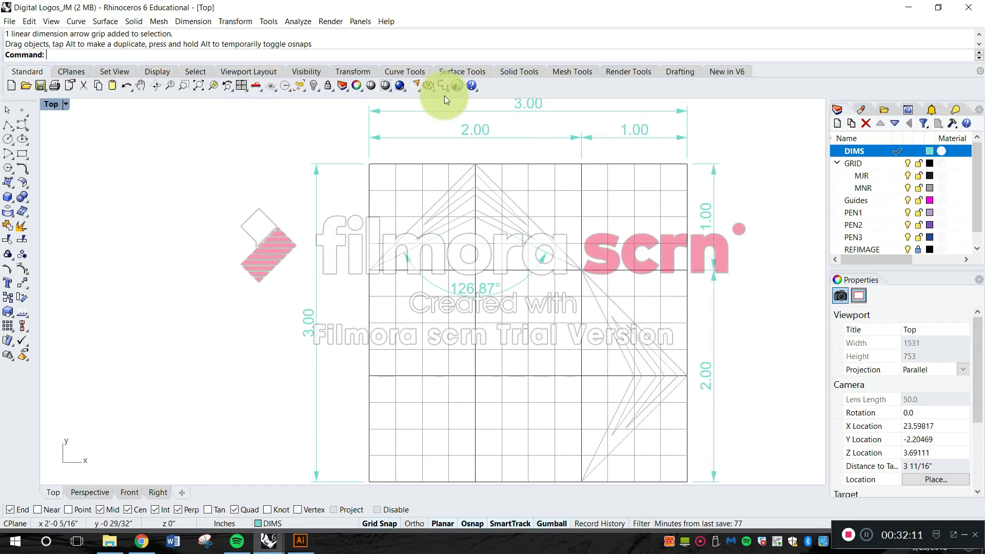
click(195, 24)
click(209, 36)
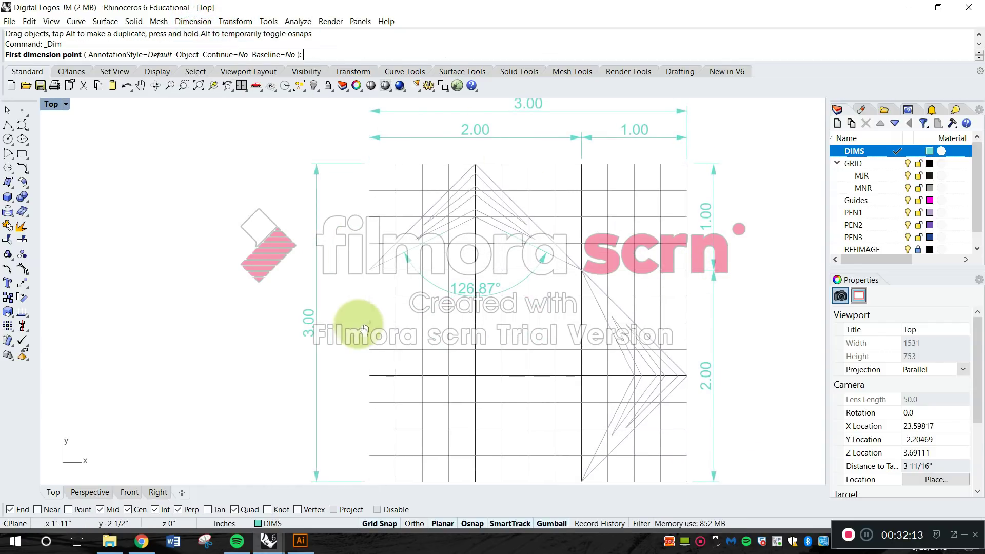
right_drag(376, 476, 367, 390)
click(360, 396)
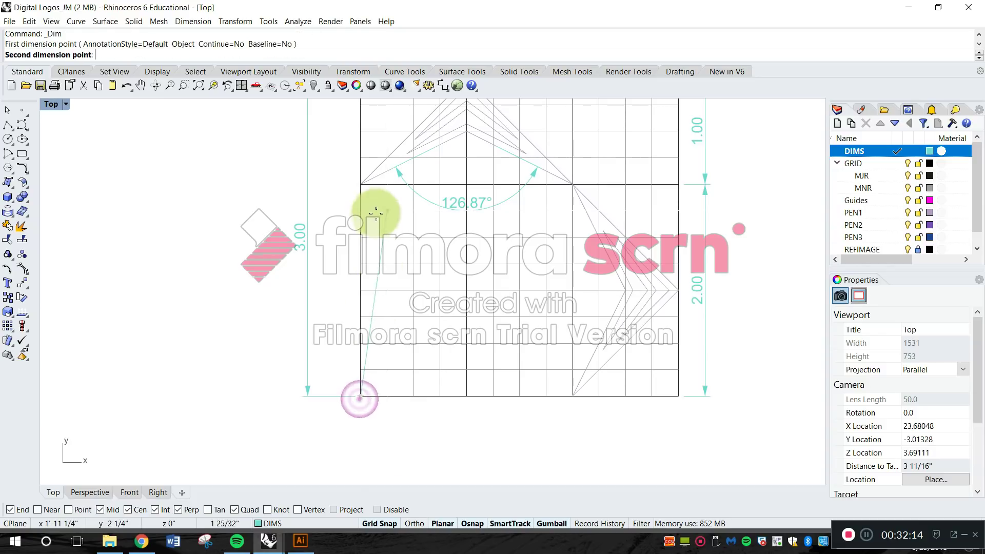
click(361, 191)
click(338, 216)
right_drag(354, 188, 353, 251)
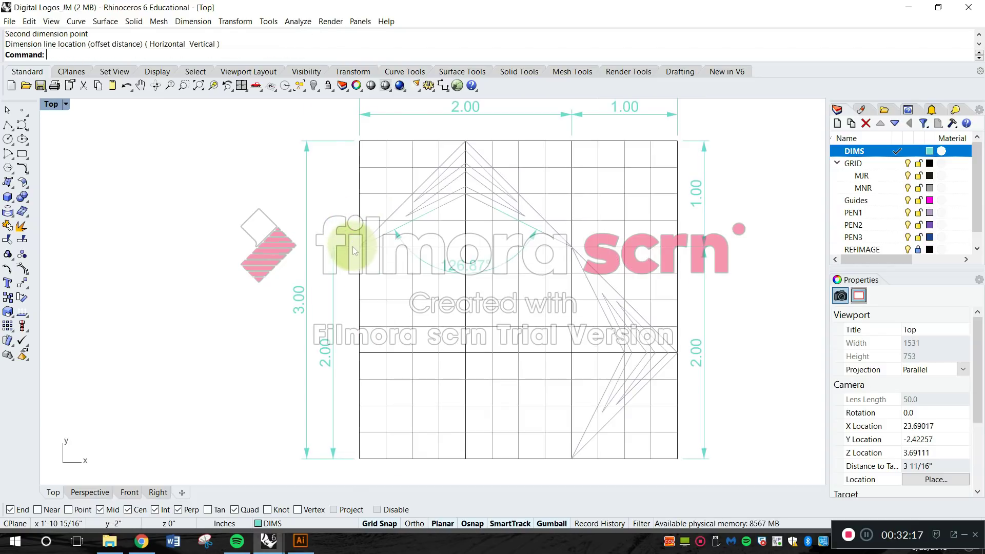
Add a vertical linear dimension for the top major row, aligned with the lower rows' dimension beside the grid's left edge.
right_click(354, 250)
click(356, 250)
click(353, 144)
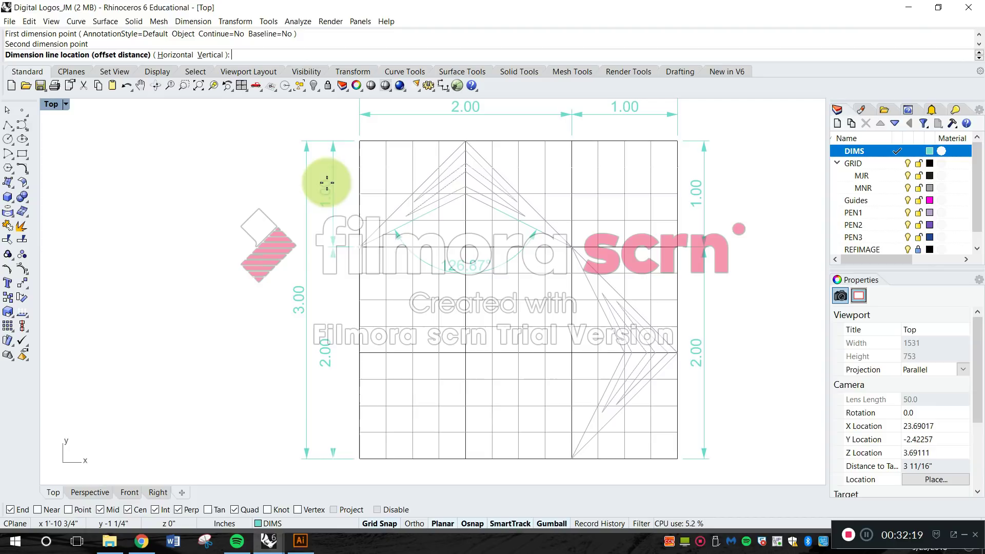
click(322, 248)
Try moving both left-side partial height dimensions outside the overall height dimension using their arrow grips.
scroll(488, 281, down, 2)
scroll(331, 227, up, 2)
click(336, 183)
click(338, 139)
drag(338, 139, 300, 144)
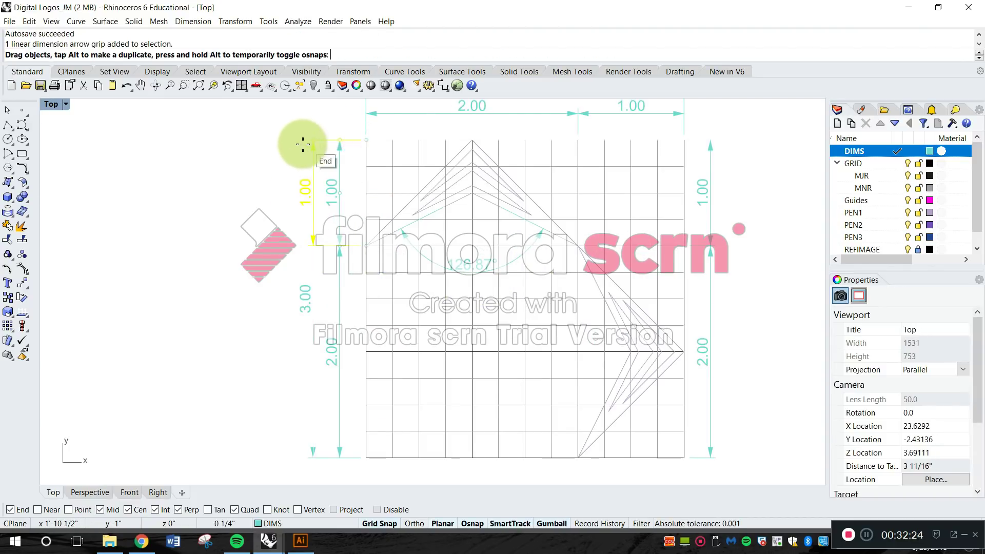
click(340, 256)
drag(339, 244, 287, 247)
click(349, 204)
Examine how the partial dimensions' extension lines cross the overall height dimension line beside the grid's left edge.
scroll(299, 272, up, 4)
scroll(306, 264, up, 5)
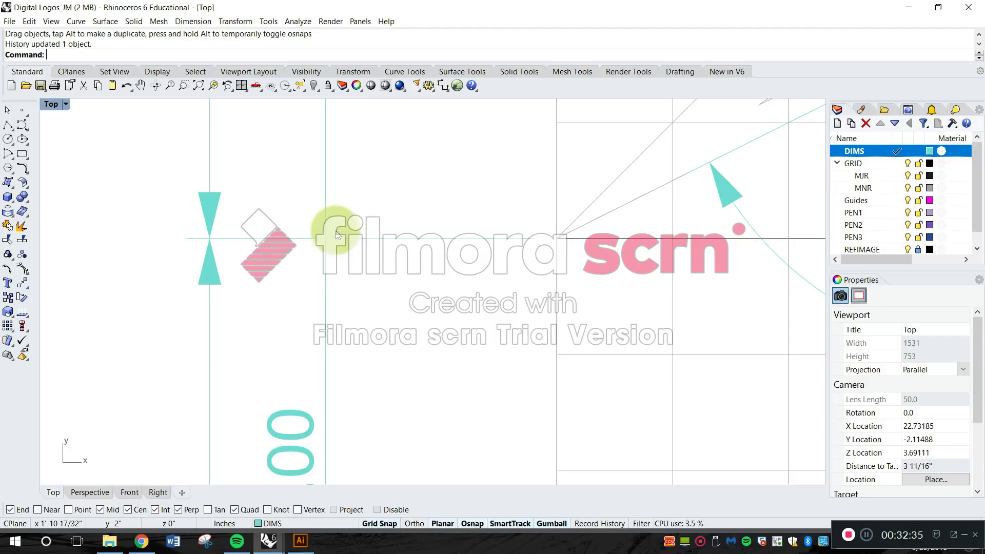
scroll(342, 236, down, 3)
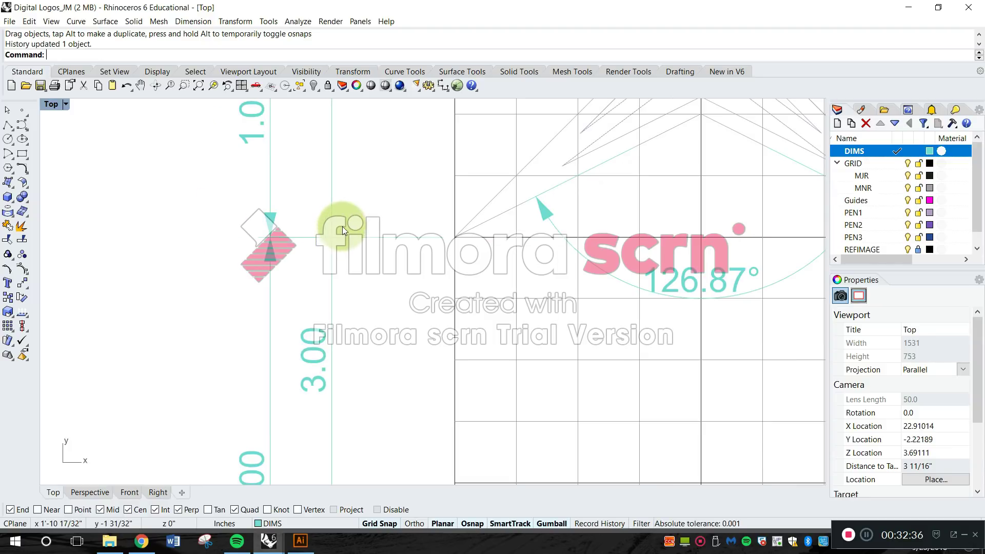
scroll(343, 247, down, 1)
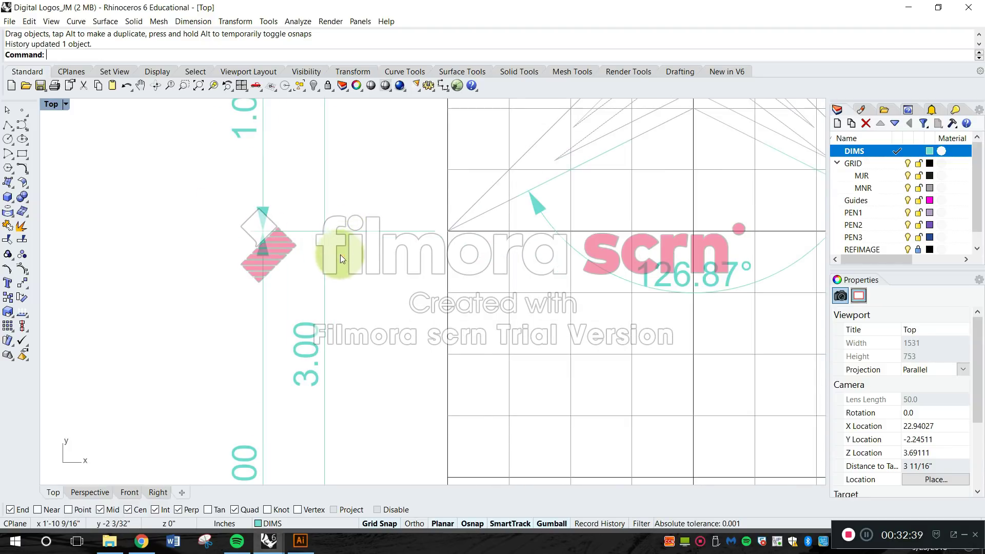
scroll(339, 262, down, 3)
scroll(304, 282, up, 2)
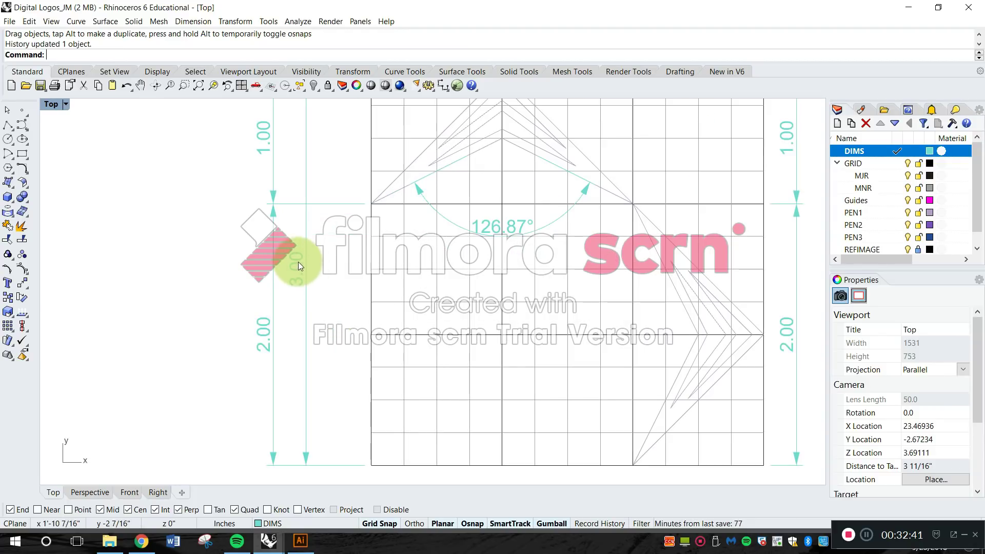
scroll(299, 262, down, 2)
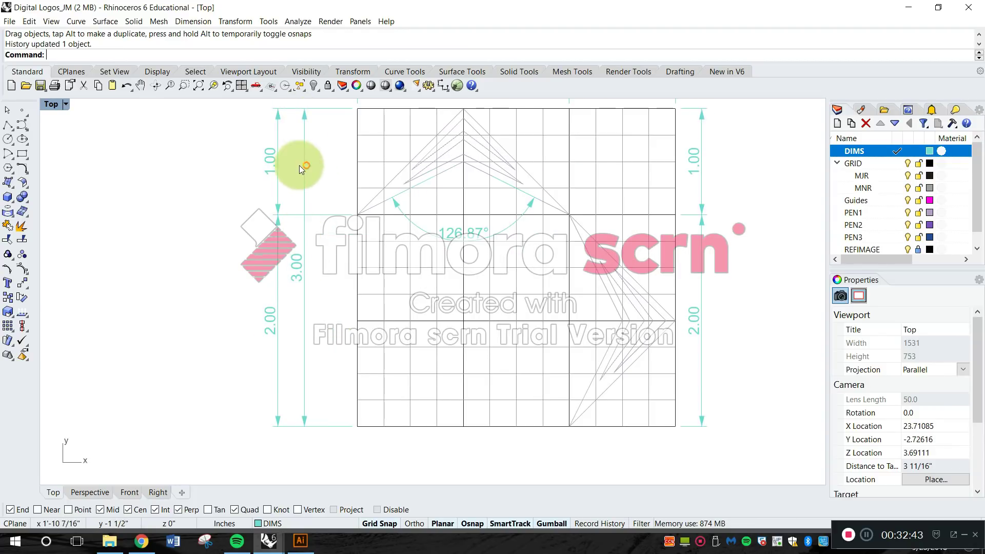
scroll(307, 215, up, 3)
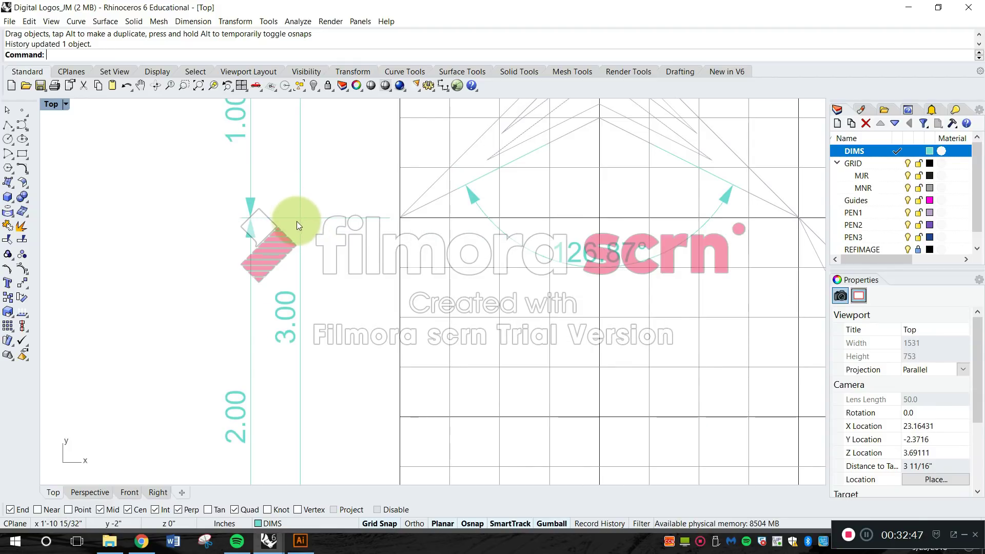
scroll(292, 221, down, 3)
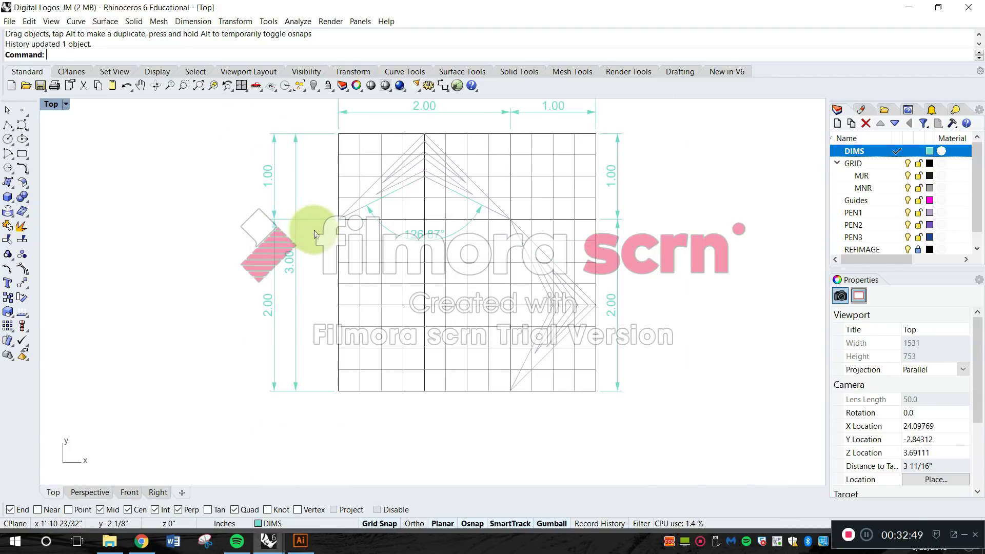
scroll(307, 259, up, 2)
right_drag(356, 230, 366, 159)
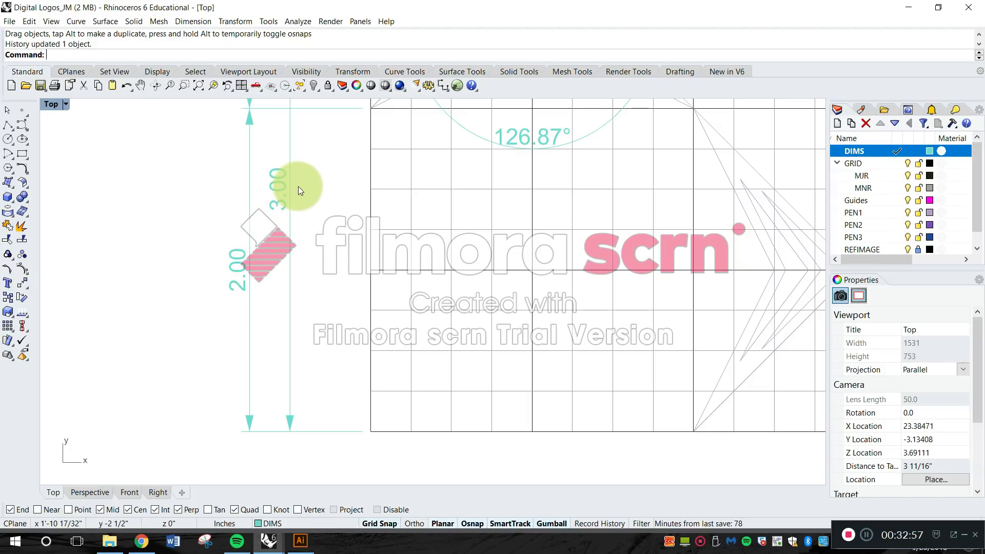
mouse_move(346, 192)
right_down()
mouse_move(351, 307)
mouse_move(336, 300)
right_up()
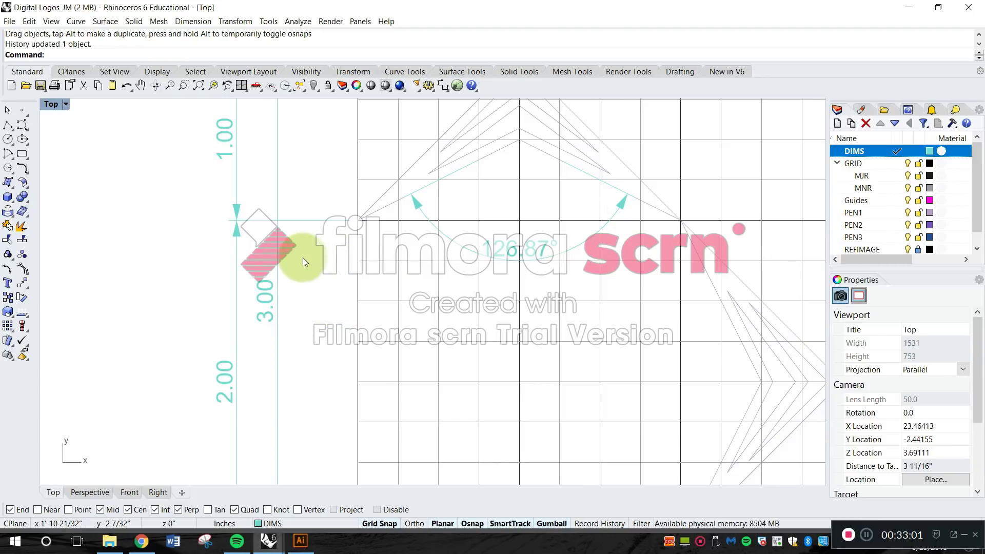
right_drag(303, 258, 271, 287)
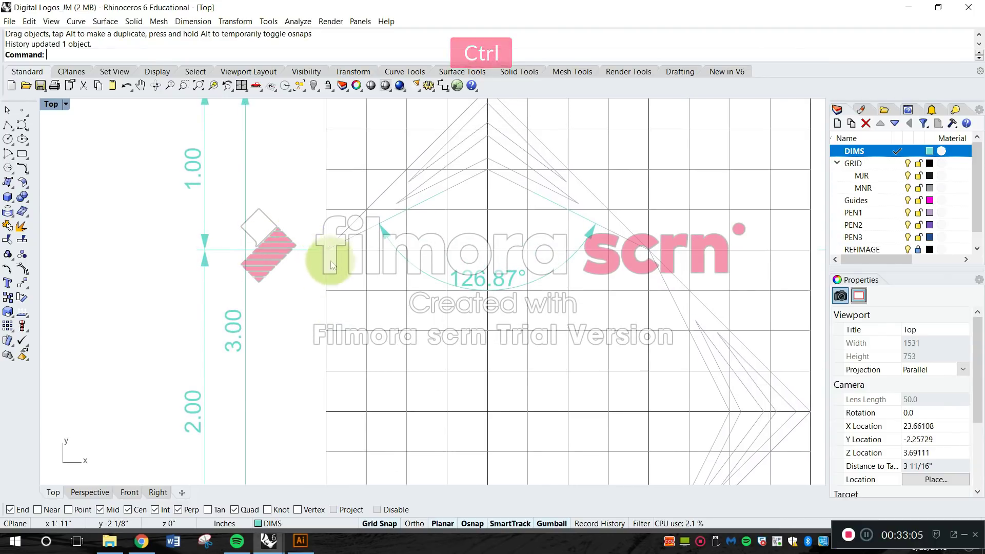
Undo the outward moves of the partial height dimensions beside the grid's left edge.
key(ctrl+z)
click(217, 286)
scroll(217, 284, down, 8)
right_drag(247, 290, 301, 280)
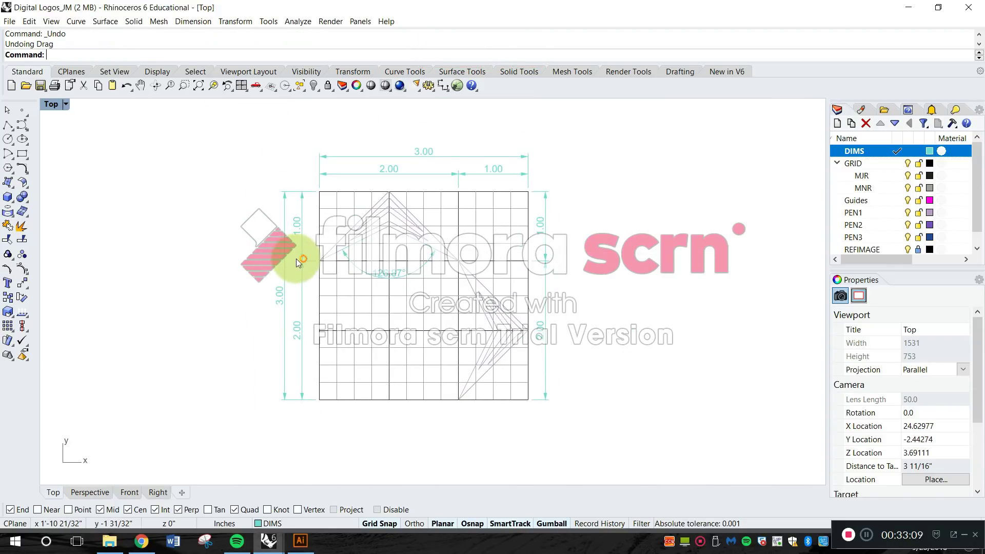
Delete the two duplicate vertical dimensions beside the grid's right edge.
scroll(550, 276, up, 5)
scroll(564, 290, down, 5)
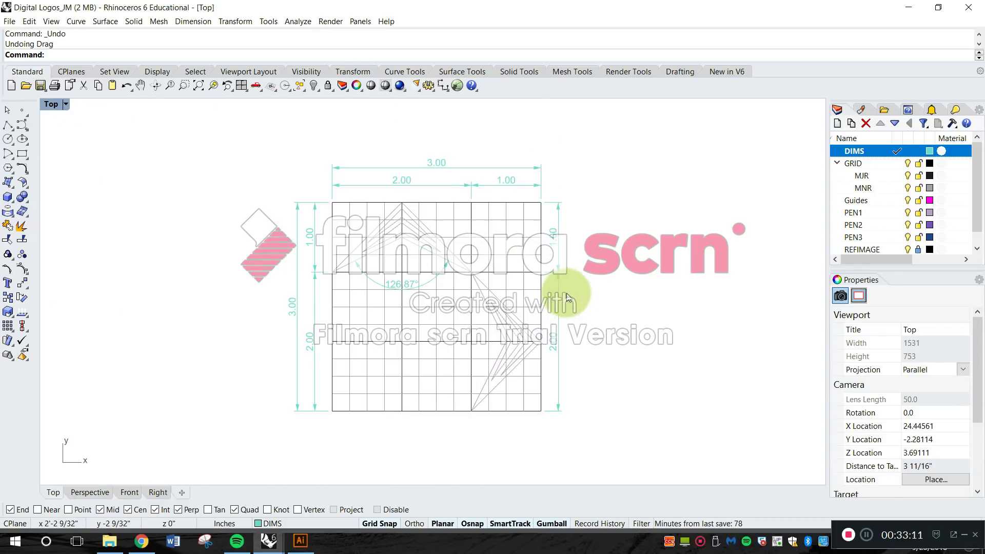
drag(563, 277, 546, 259)
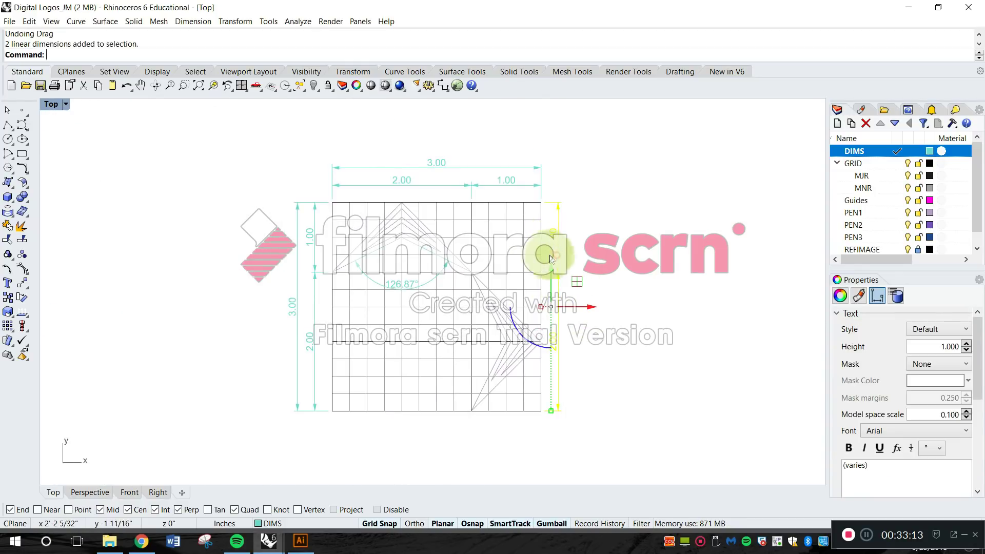
key(Delete)
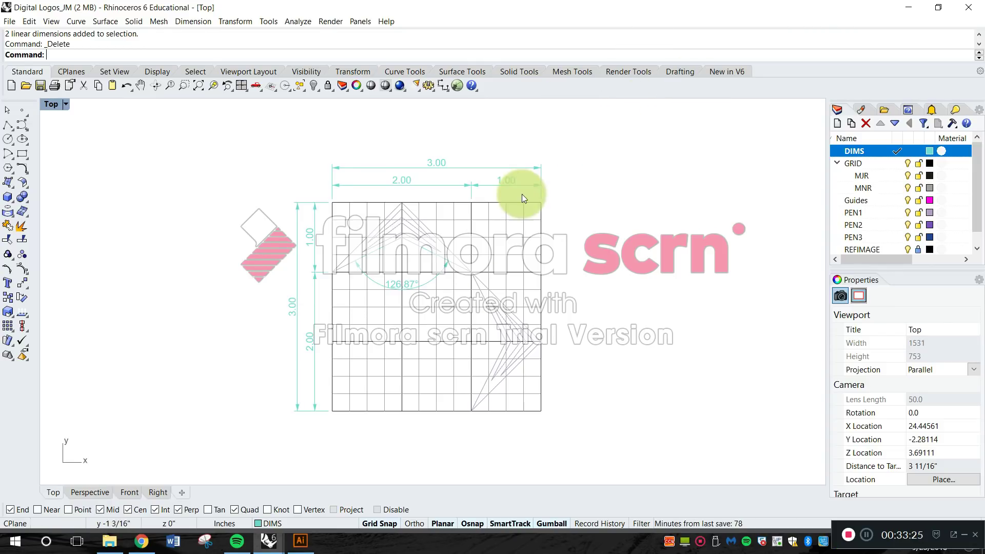
Examine the line spacing and tips of both chevrons to find the remaining distances that need dimensions.
scroll(436, 293, up, 5)
right_drag(446, 311, 402, 254)
click(468, 281)
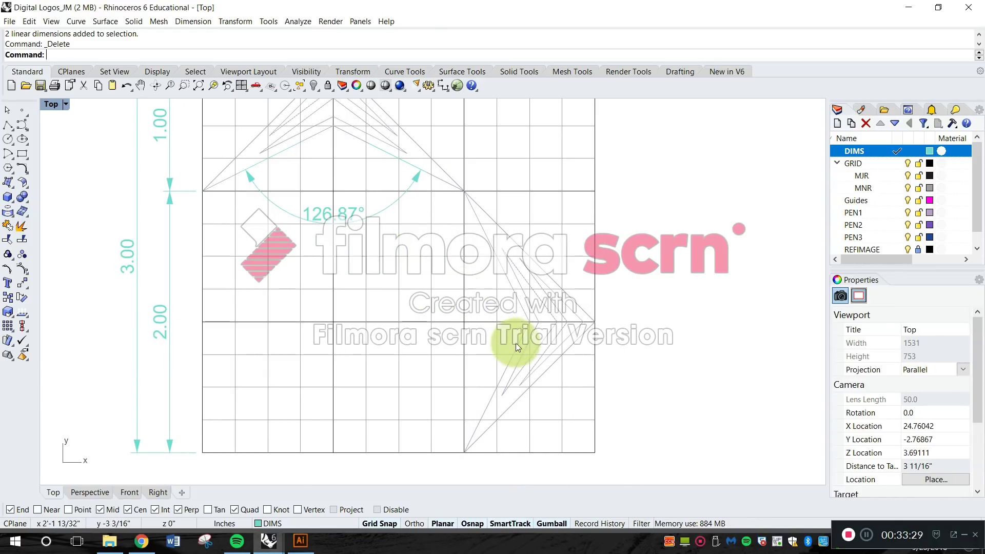
scroll(441, 200, up, 5)
right_drag(446, 198, 511, 336)
scroll(439, 245, up, 6)
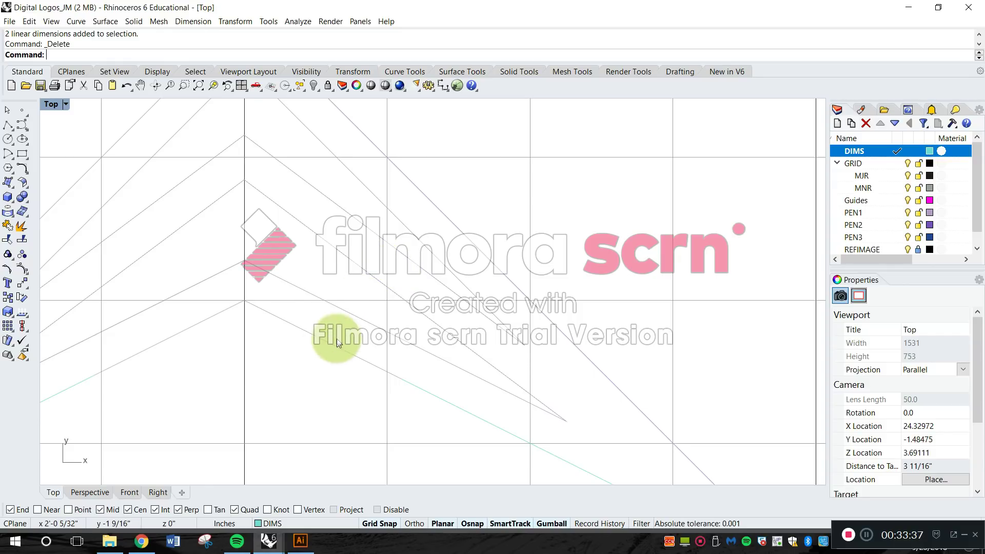
scroll(390, 264, down, 5)
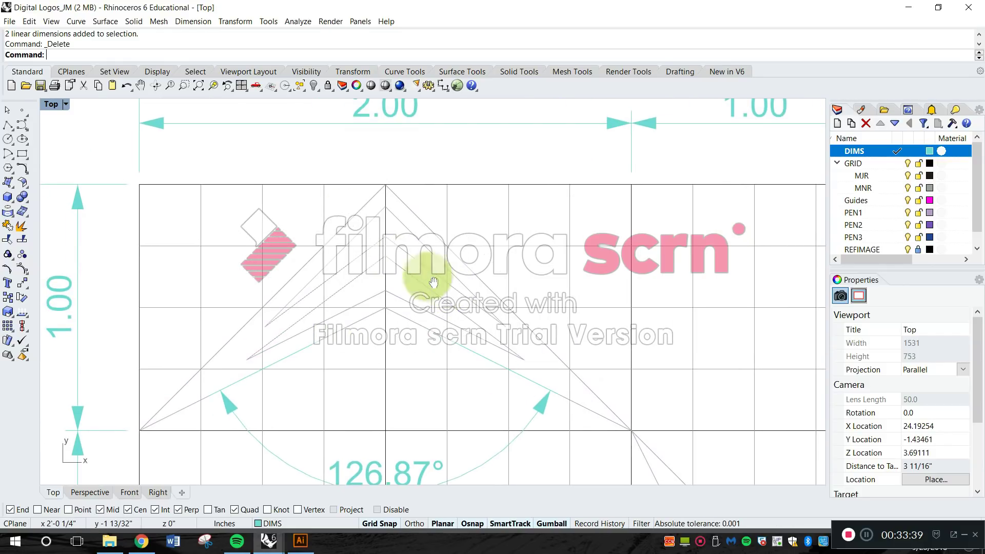
click(195, 25)
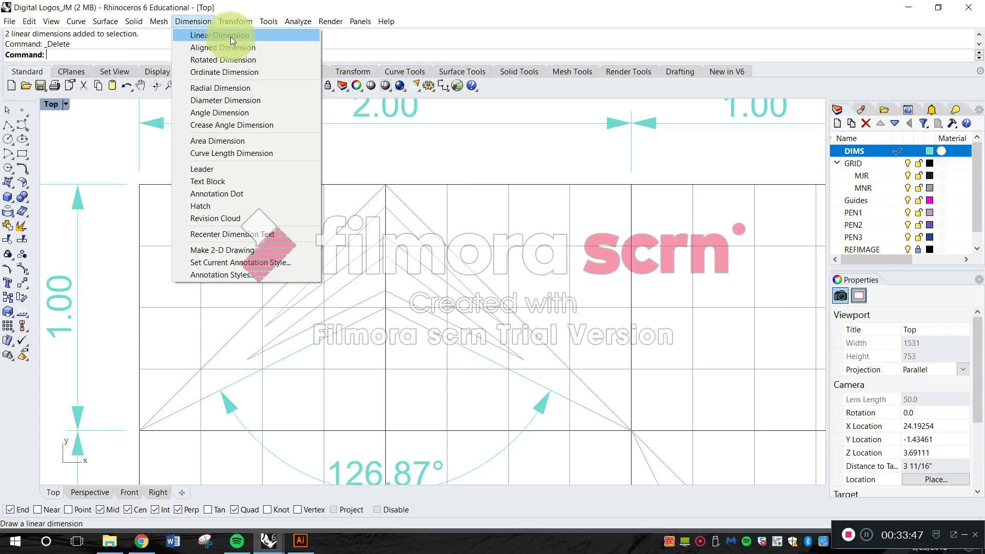
click(231, 47)
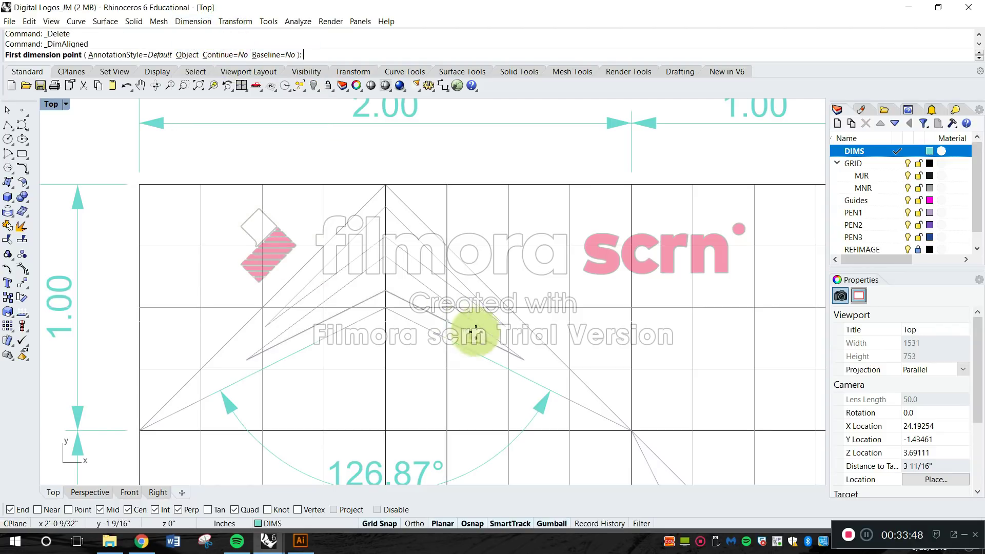
scroll(508, 326, up, 3)
key(Escape)
Add a horizontal linear dimension from the upper chevron's inner right tip to the outer diagonal line, with its dimension line above the tip.
click(193, 21)
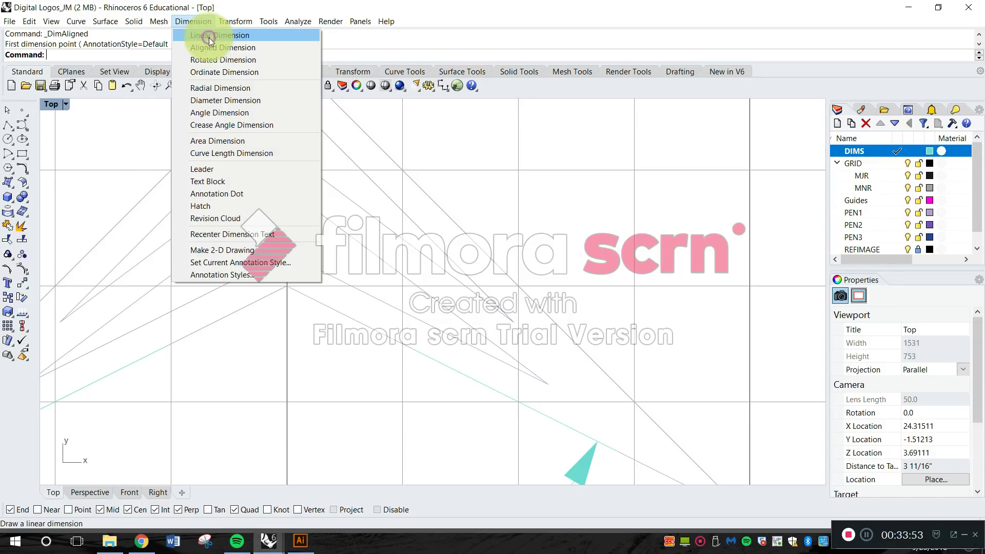
click(209, 36)
scroll(514, 328, up, 3)
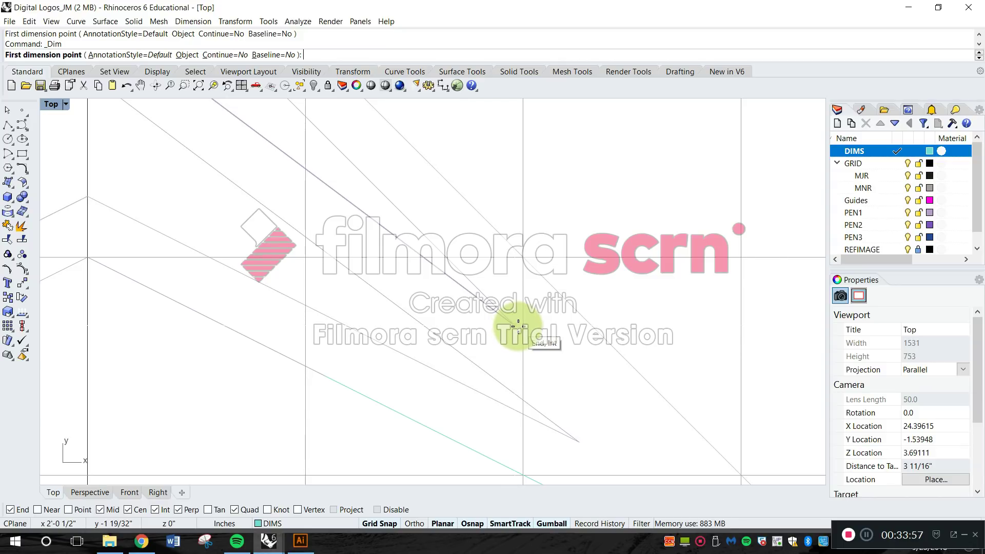
click(517, 325)
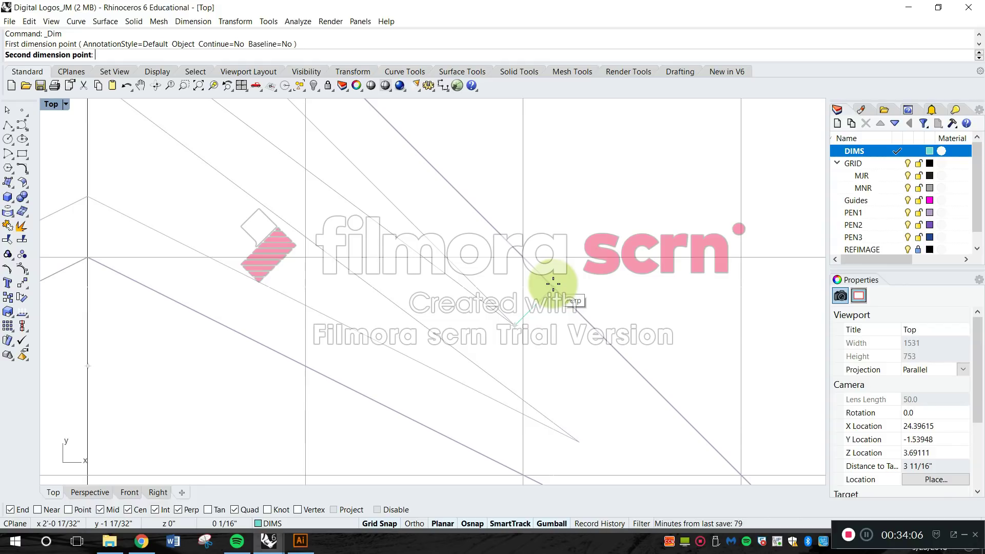
click(553, 283)
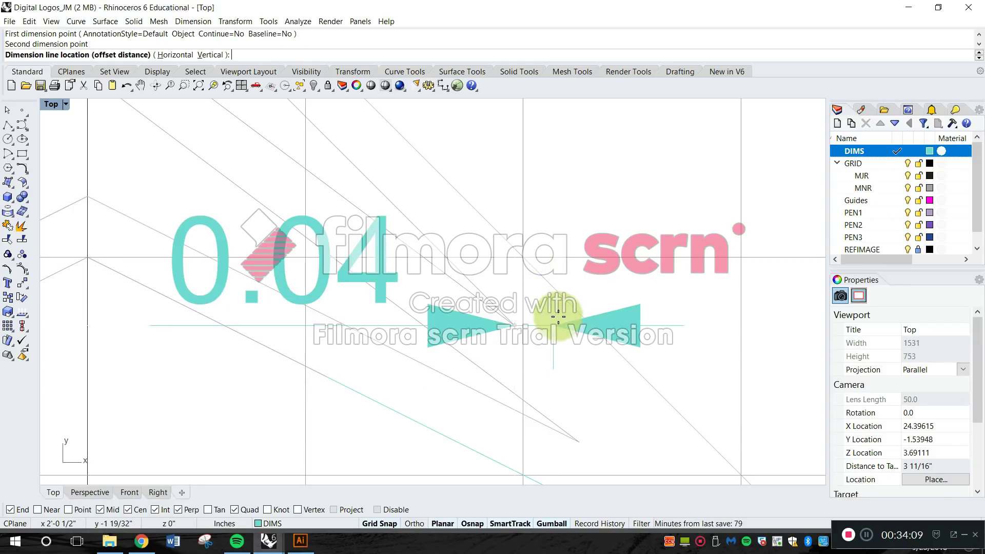
right_drag(553, 367, 551, 290)
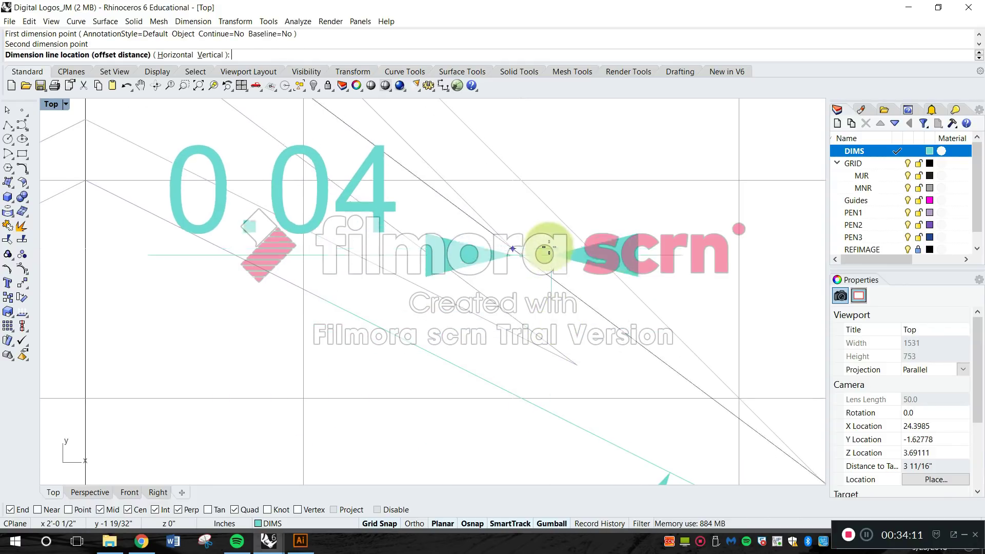
right_drag(544, 184, 534, 334)
scroll(535, 194, down, 4)
right_drag(540, 213, 529, 290)
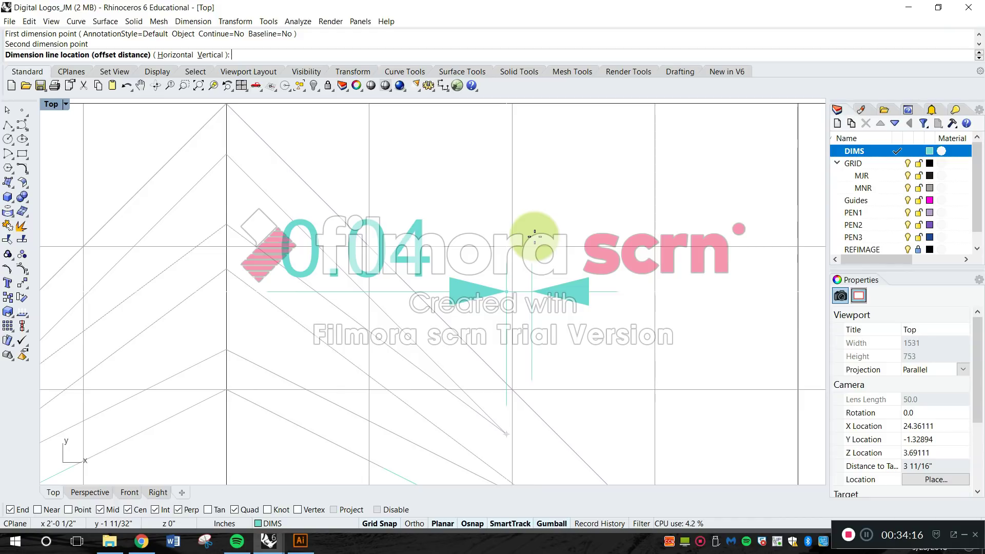
click(534, 236)
Inspect the new horizontal dimension's extension lines and points between the chevron tip and the outer diagonal.
scroll(525, 342, down, 4)
right_drag(522, 345, 457, 243)
scroll(452, 270, up, 5)
click(456, 257)
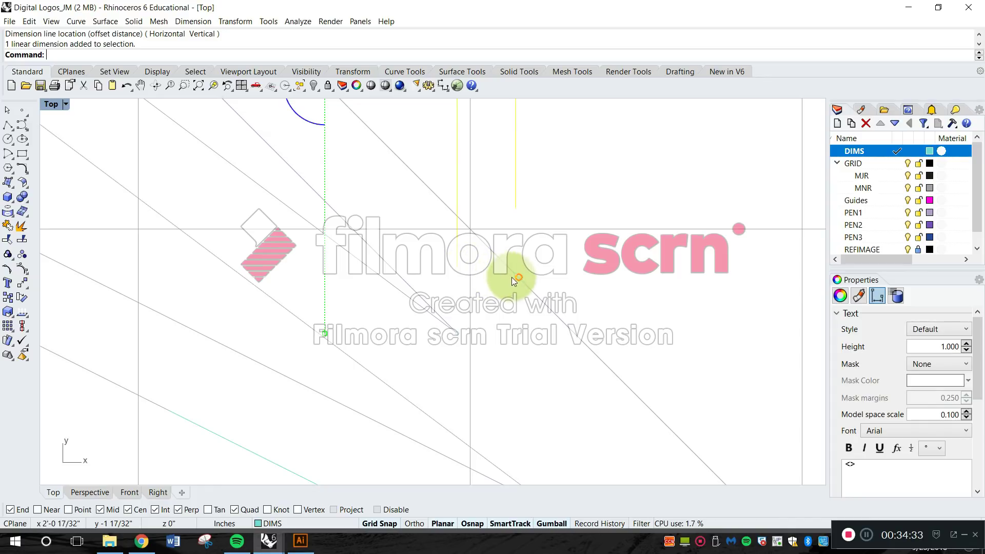
scroll(509, 280, down, 3)
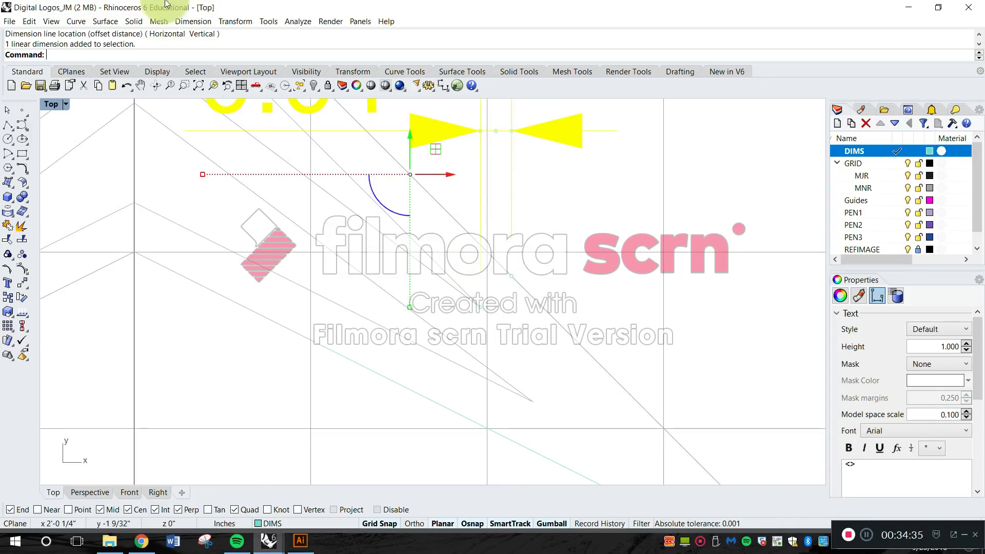
key(Escape)
Add an aligned dimension from the upper chevron's inner right tip to the outer diagonal line, turning off Grid Snap to place it freely.
click(201, 24)
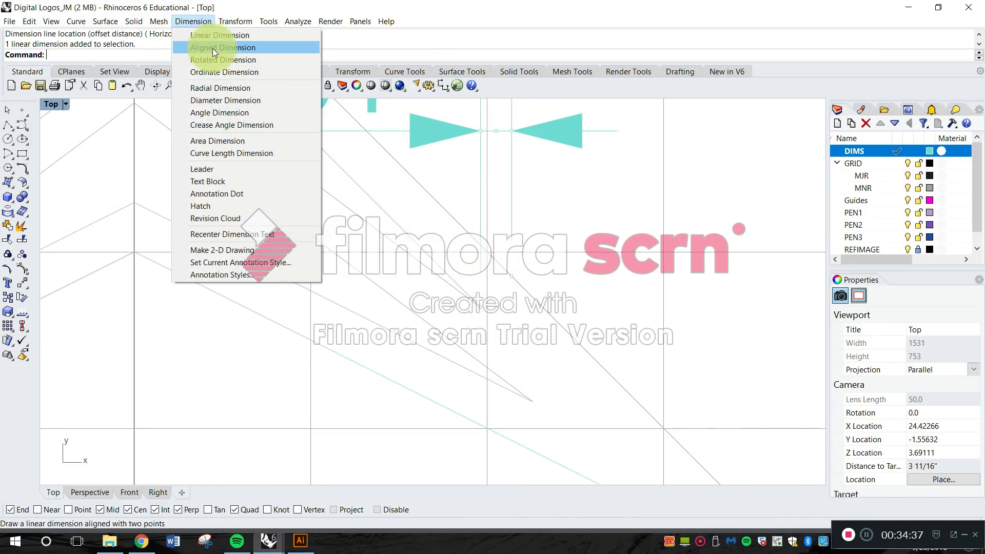
click(212, 48)
scroll(447, 282, up, 2)
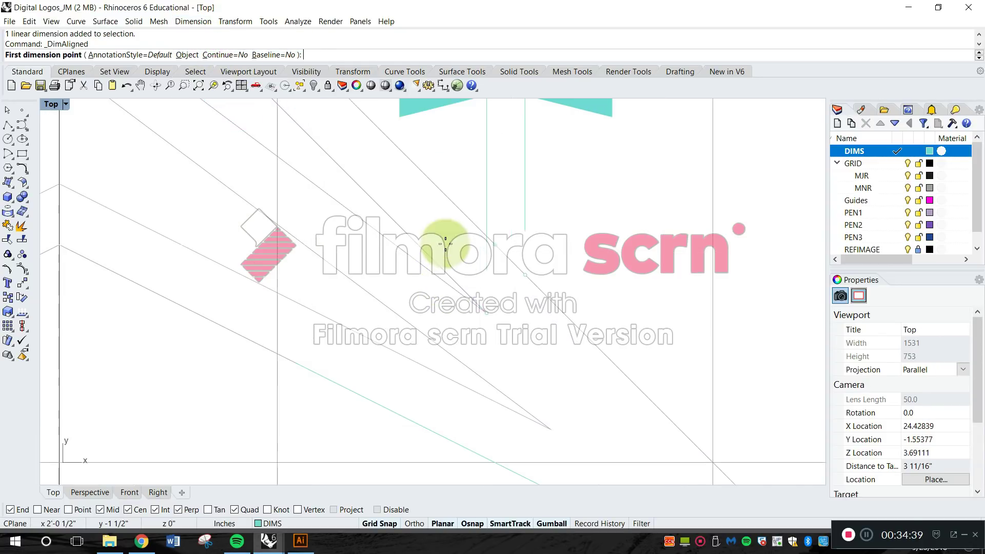
scroll(490, 313, up, 3)
click(479, 306)
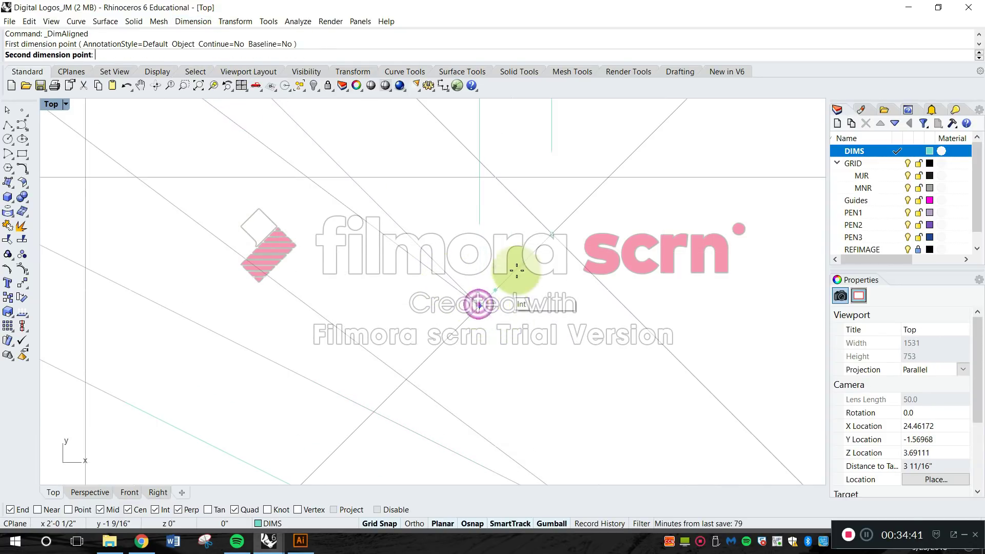
scroll(540, 248, down, 2)
click(547, 239)
scroll(545, 241, down, 4)
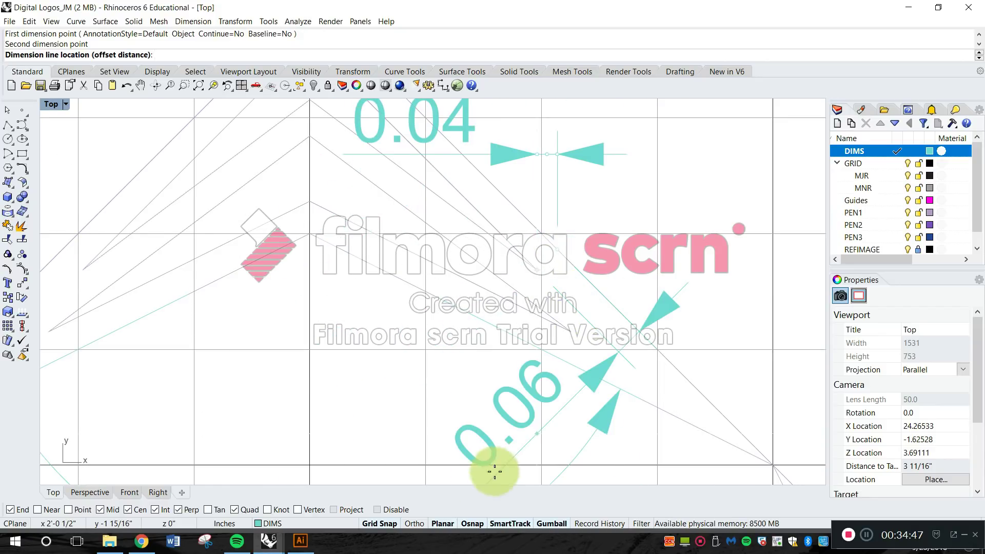
click(380, 523)
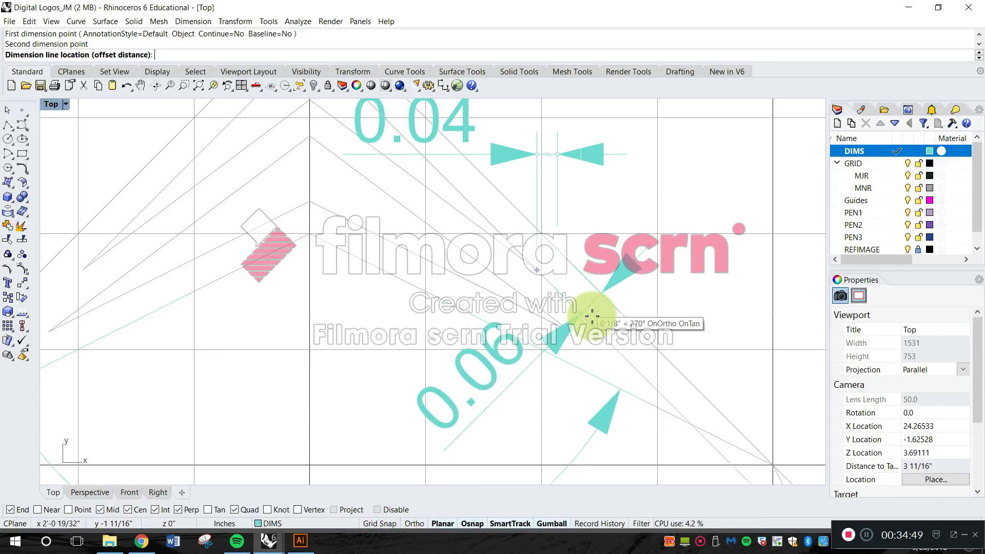
key(Escape)
scroll(600, 272, down, 4)
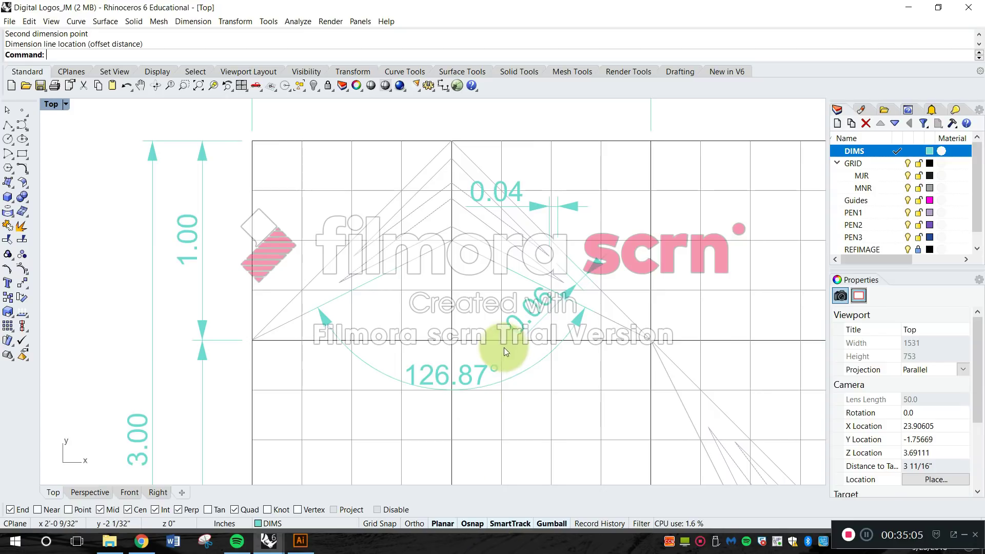
scroll(509, 279, down, 2)
scroll(387, 225, up, 5)
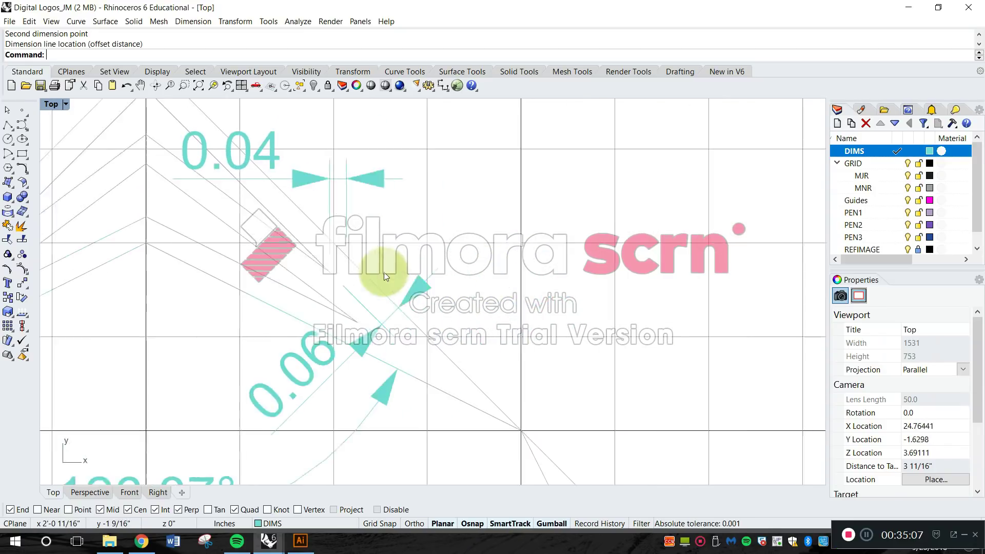
right_drag(536, 251, 450, 308)
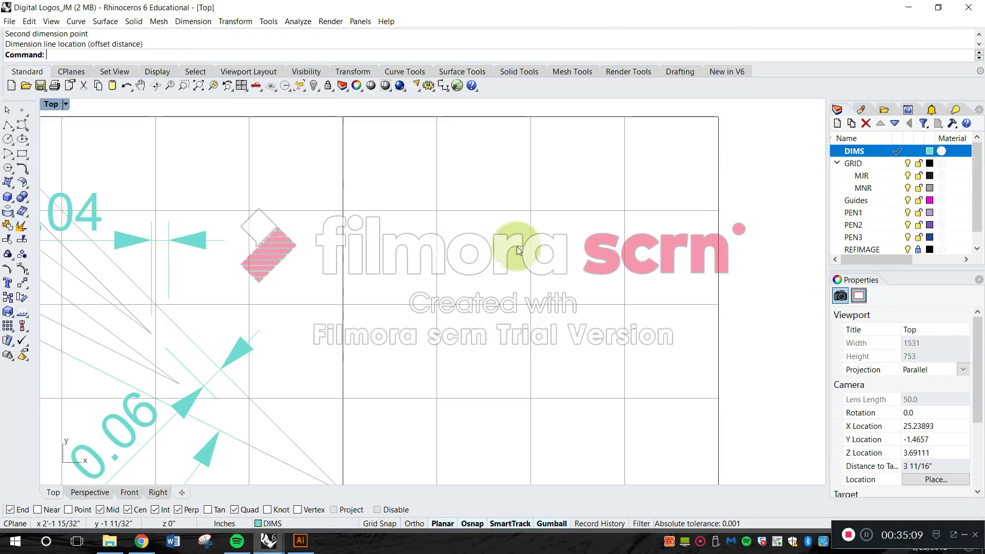
click(192, 21)
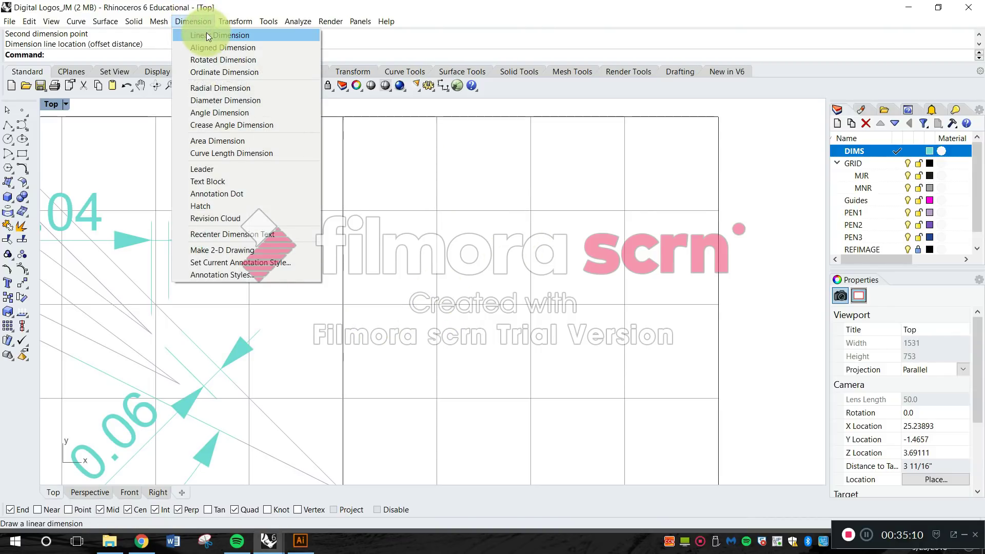
click(207, 32)
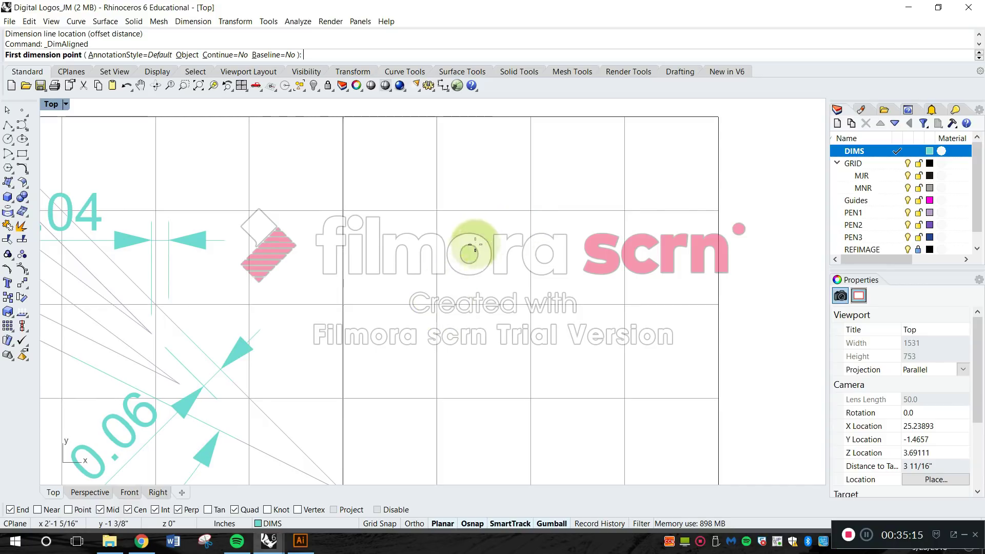
click(526, 210)
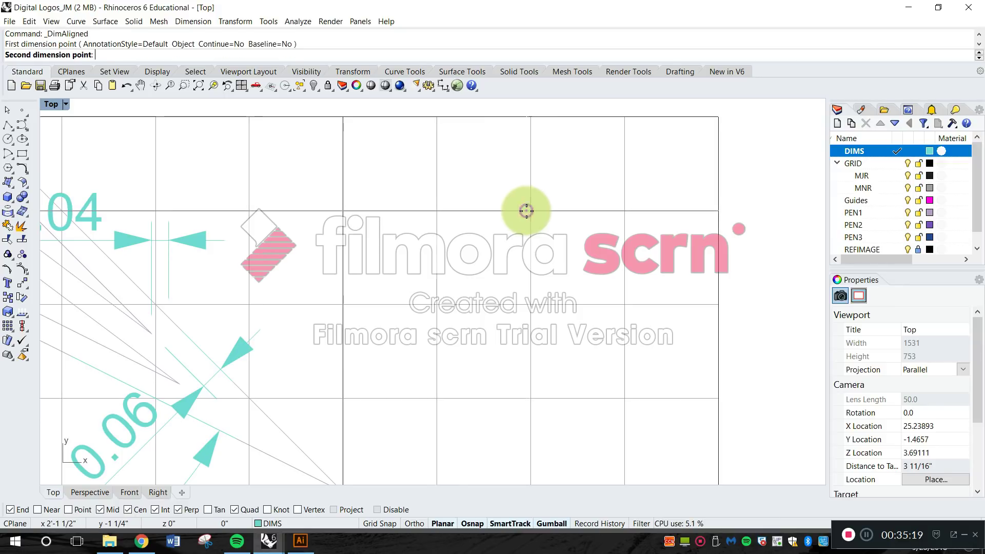
click(432, 306)
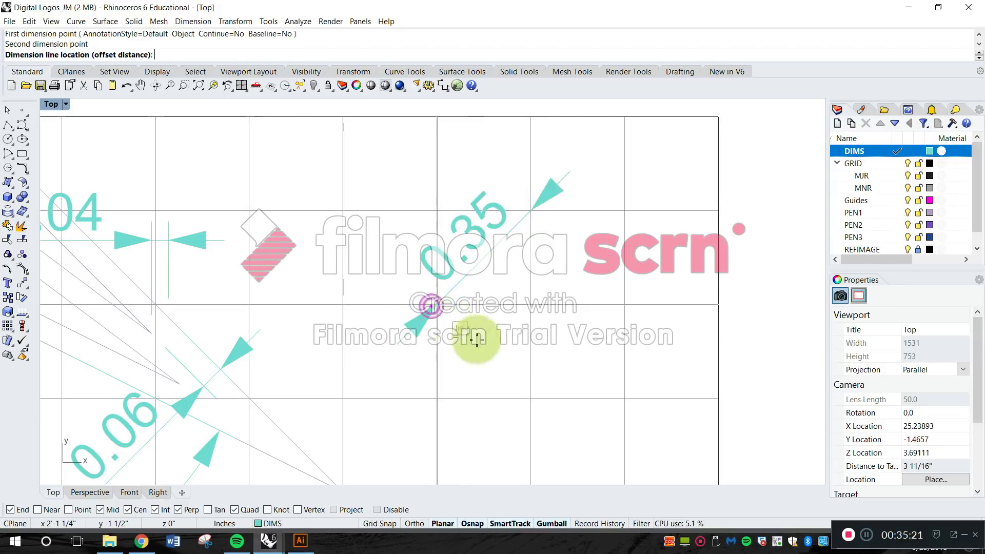
right_drag(270, 134, 270, 131)
right_click(279, 177)
Add a vertical linear dimension between two diagonally opposite corners of a minor grid square in the grid's upper-right major square.
click(189, 21)
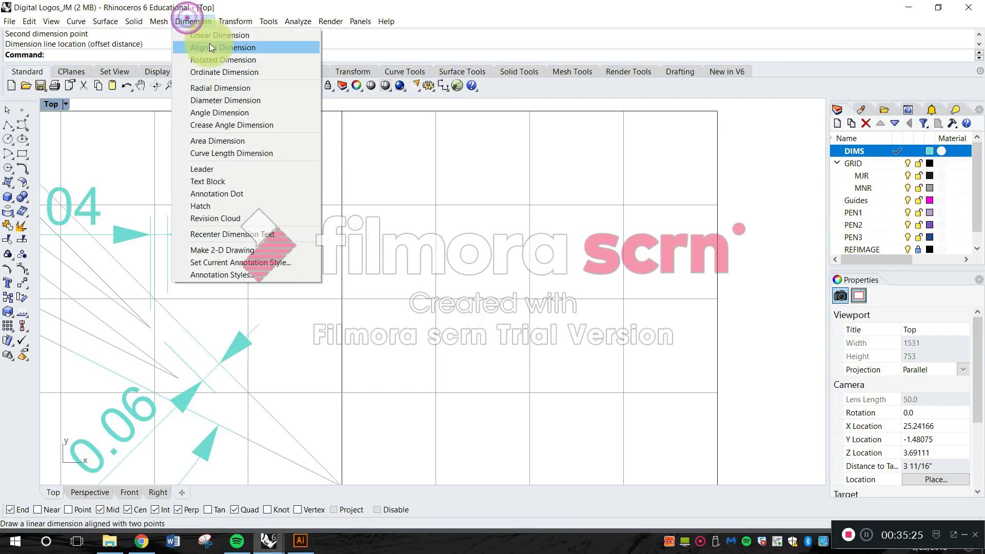
click(209, 43)
click(437, 302)
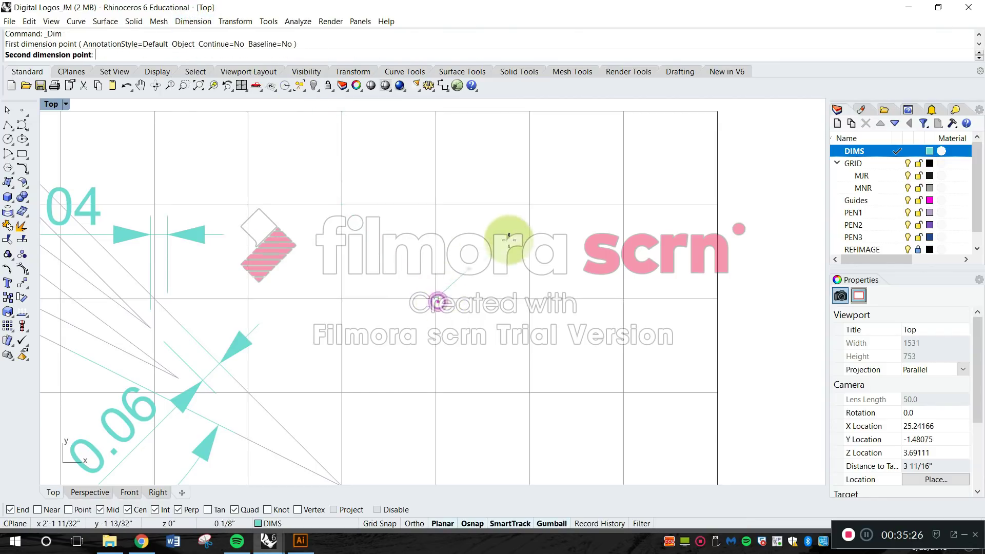
click(530, 205)
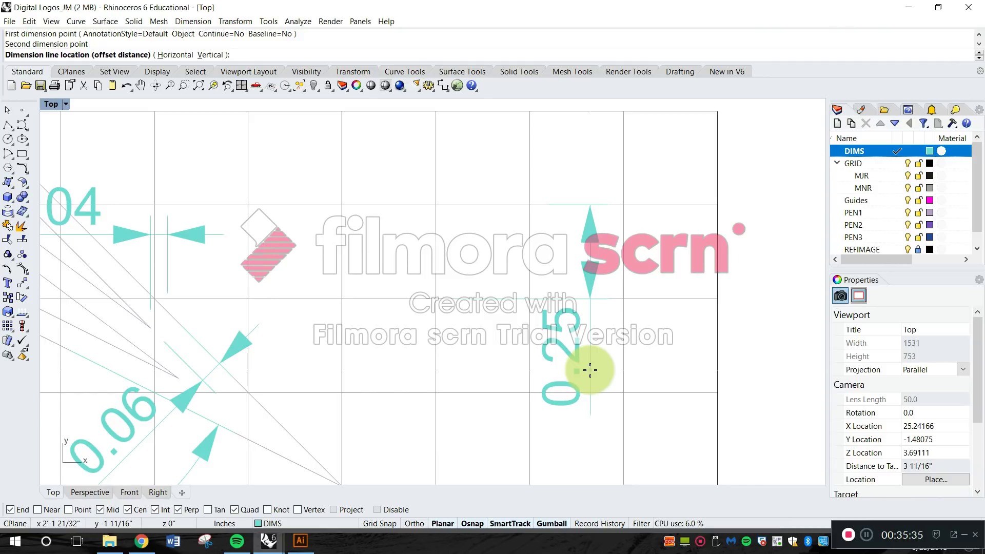
click(591, 369)
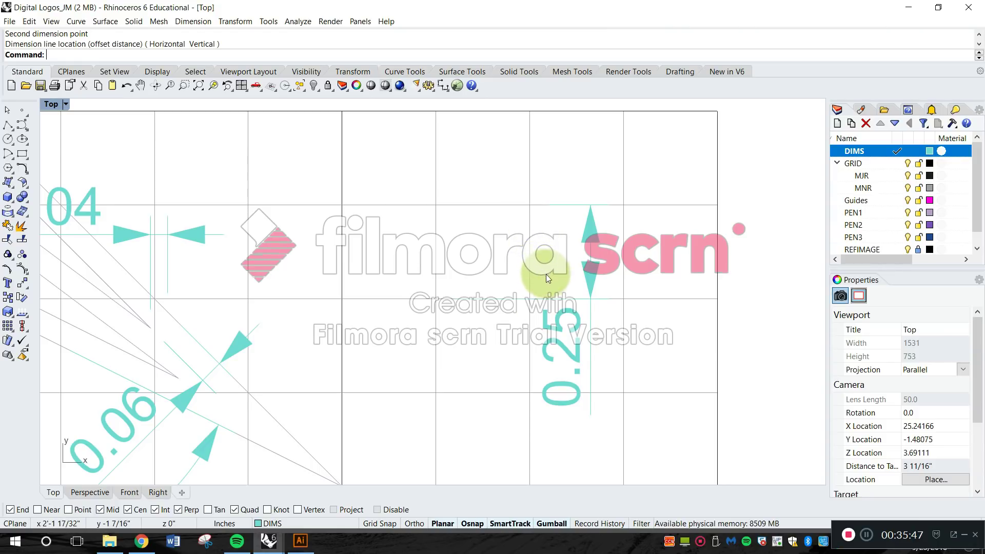
Add an aligned dimension across the same minor square's diagonal, with its dimension line offset up and to the left.
click(188, 21)
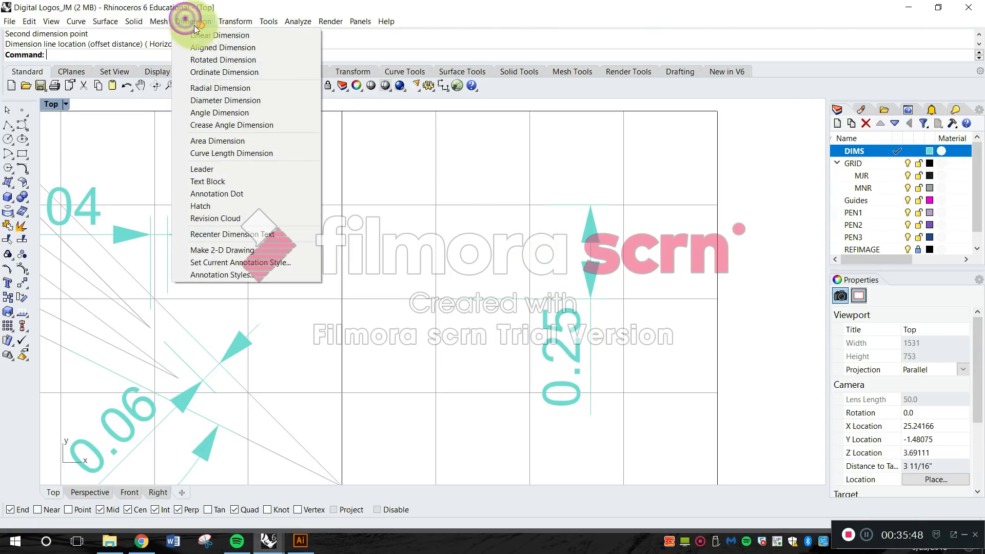
click(213, 47)
click(431, 301)
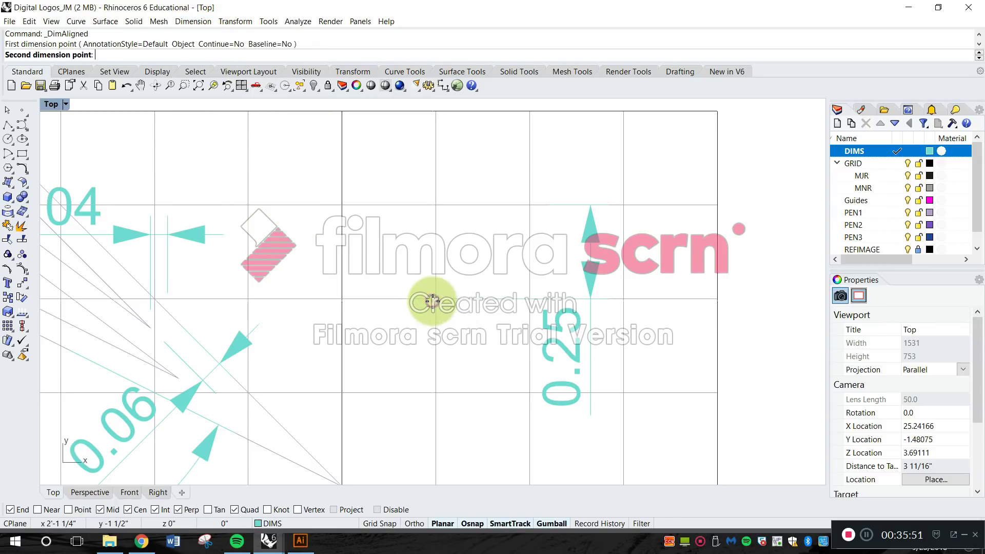
click(527, 207)
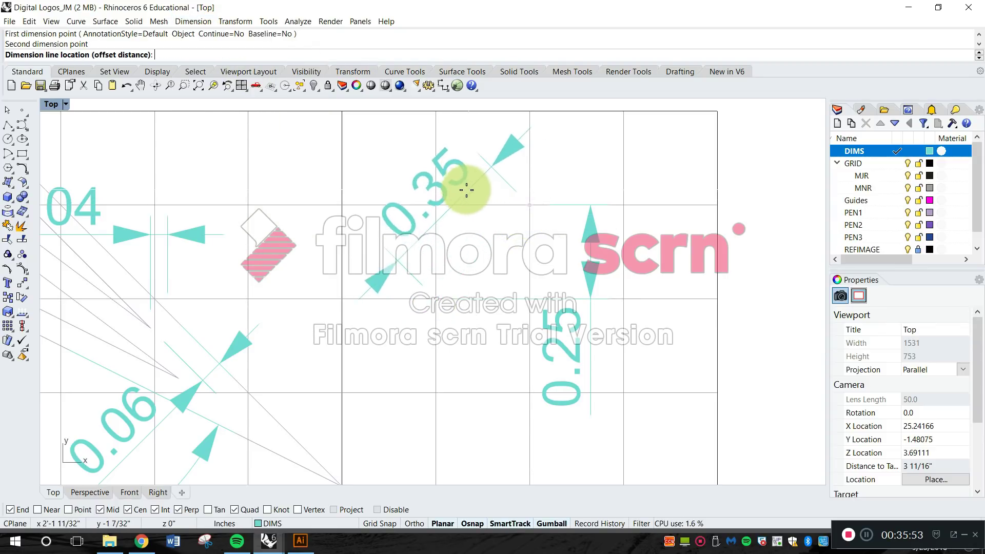
click(460, 187)
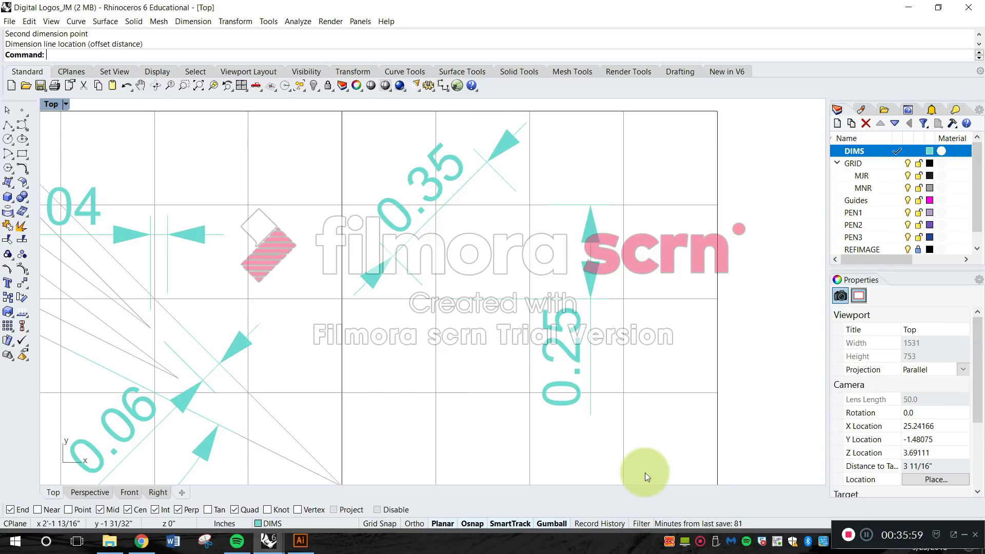
click(193, 21)
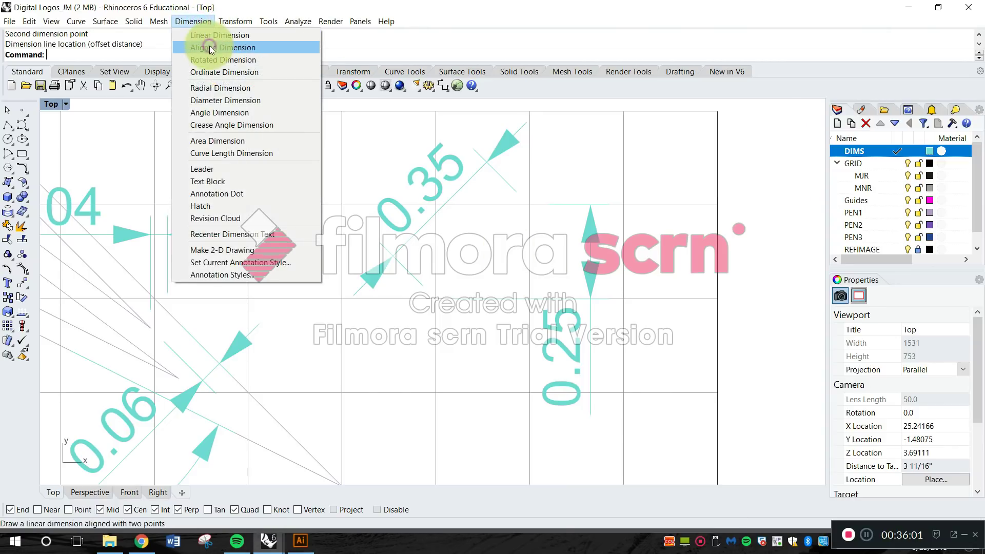
click(209, 45)
scroll(385, 175, down, 5)
right_drag(312, 166, 322, 240)
click(231, 231)
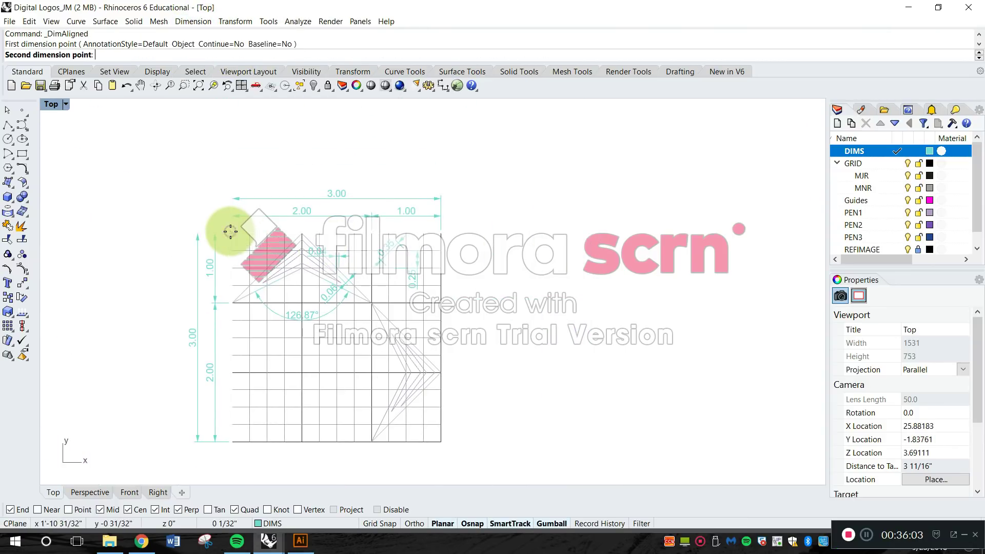
click(438, 230)
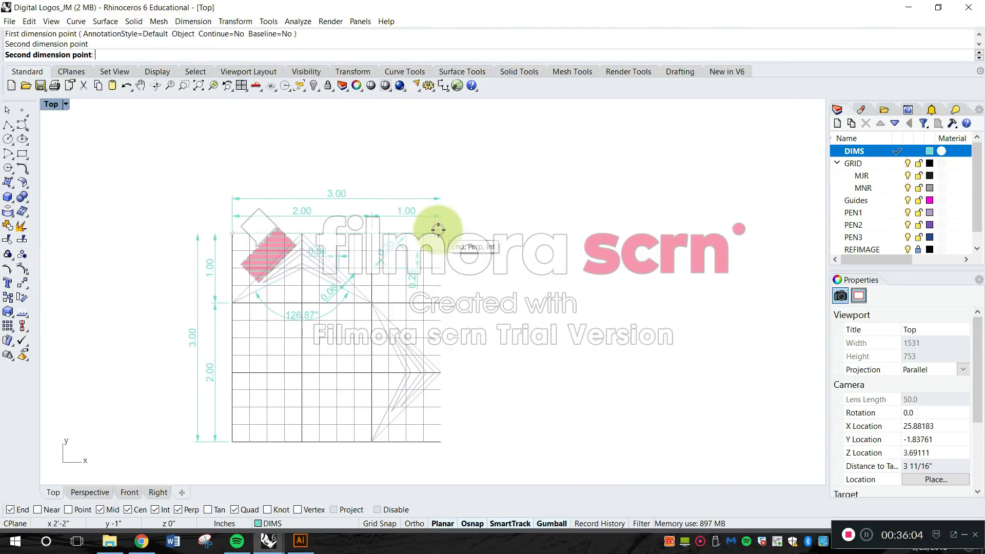
click(455, 179)
Add an aligned dimension from the grid's upper-left corner to the right-edge point one minor square below the upper-right corner, above the overall dimension.
scroll(451, 205, up, 4)
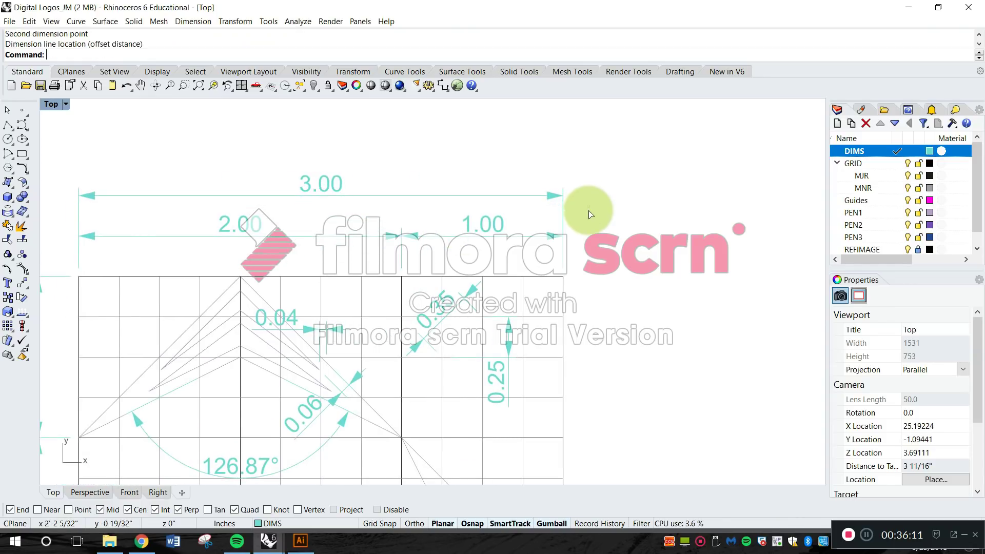
scroll(576, 308, up, 2)
right_click(561, 317)
scroll(571, 301, down, 6)
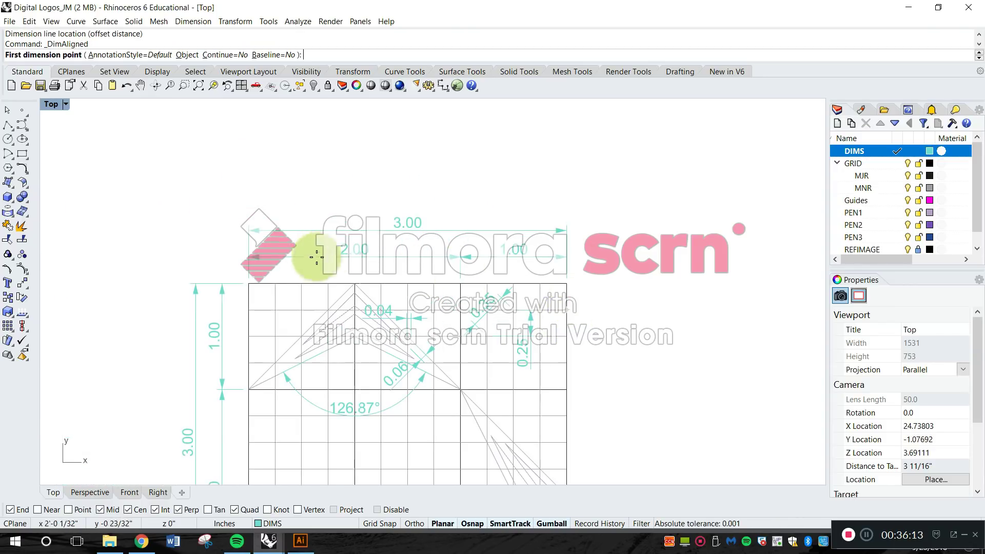
click(250, 283)
scroll(528, 307, up, 5)
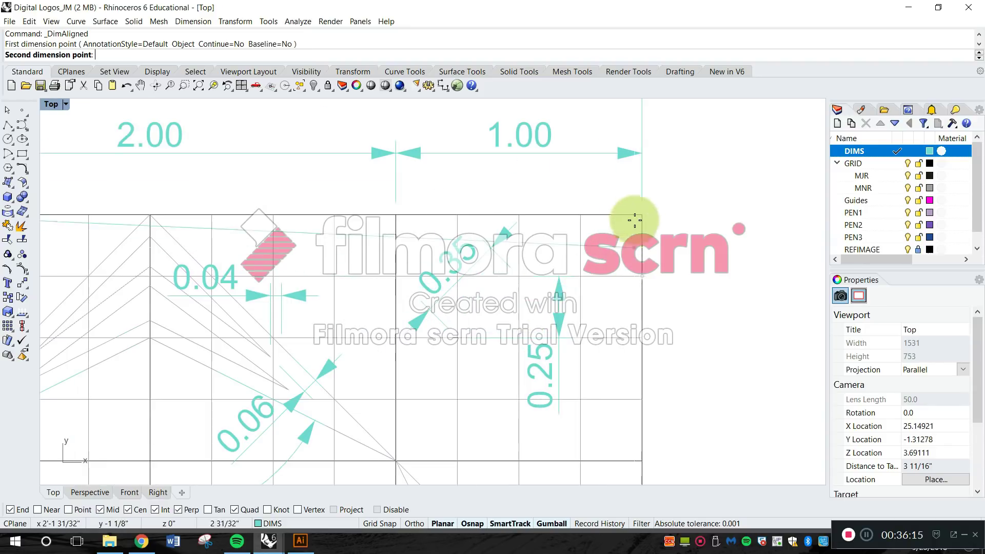
scroll(634, 220, up, 2)
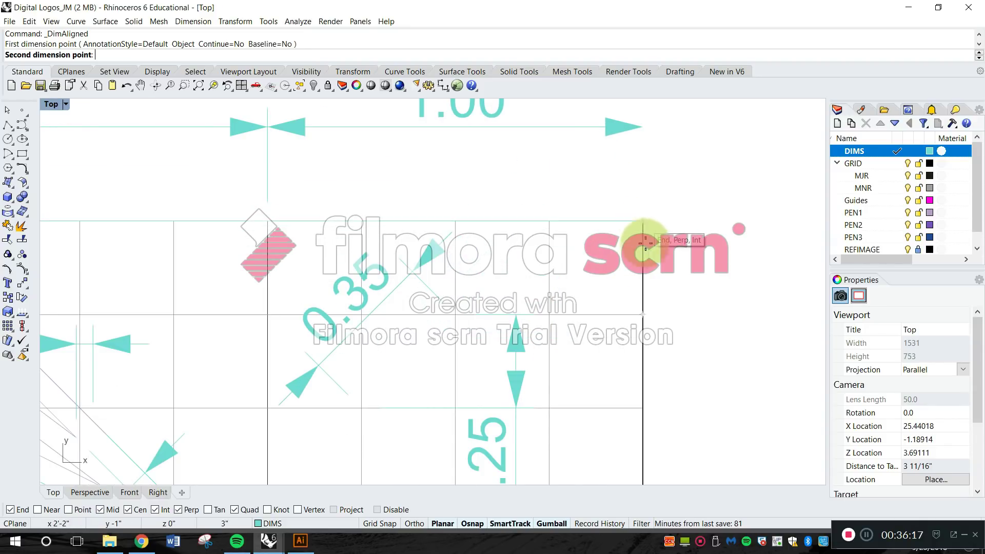
scroll(645, 314, down, 2)
click(644, 315)
scroll(640, 300, down, 3)
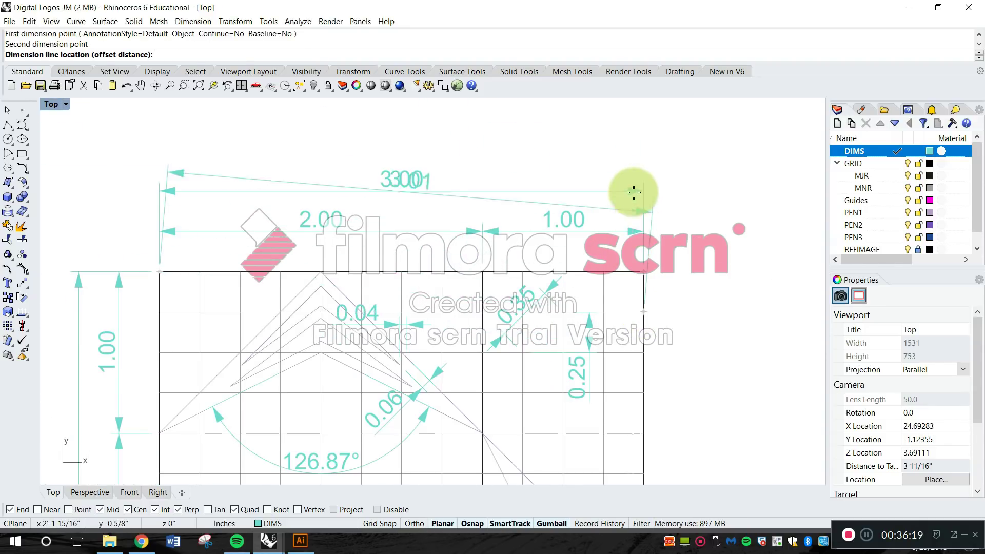
click(624, 152)
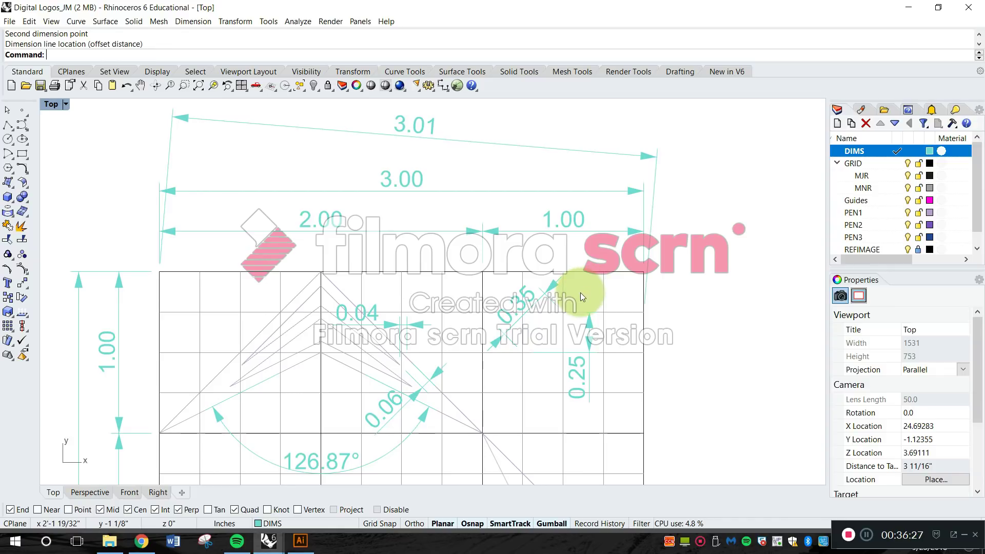
Delete the slanted dimension above the grid, the diagonal and vertical minor-square dimensions, and the horizontal dimension at the upper chevron's tip.
click(427, 136)
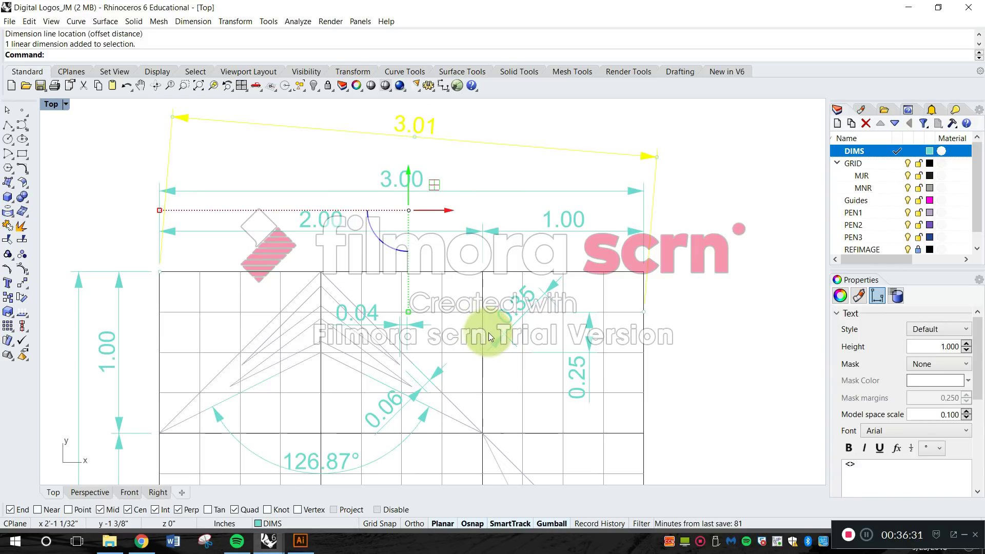
key(Delete)
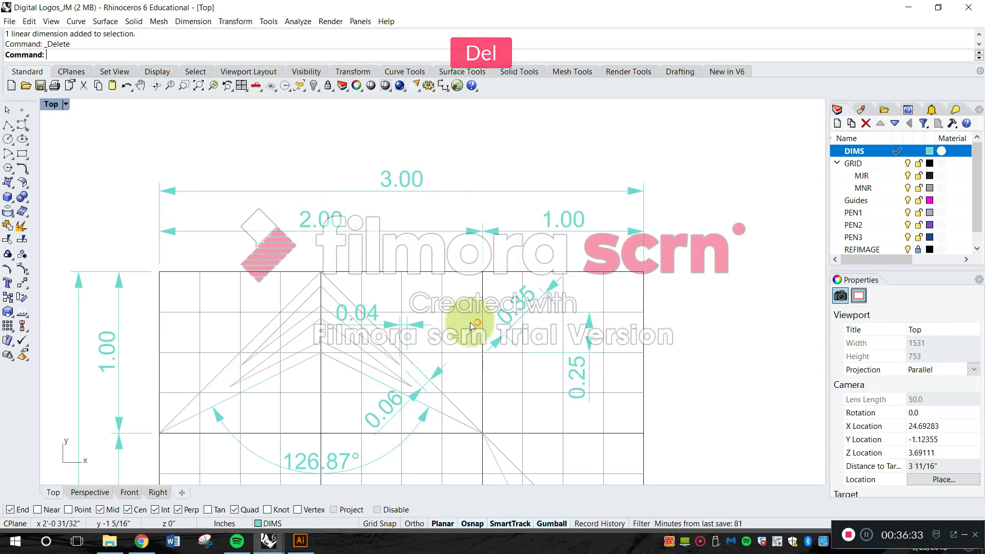
click(528, 303)
key(Delete)
right_drag(517, 301, 519, 227)
click(425, 252)
key(Delete)
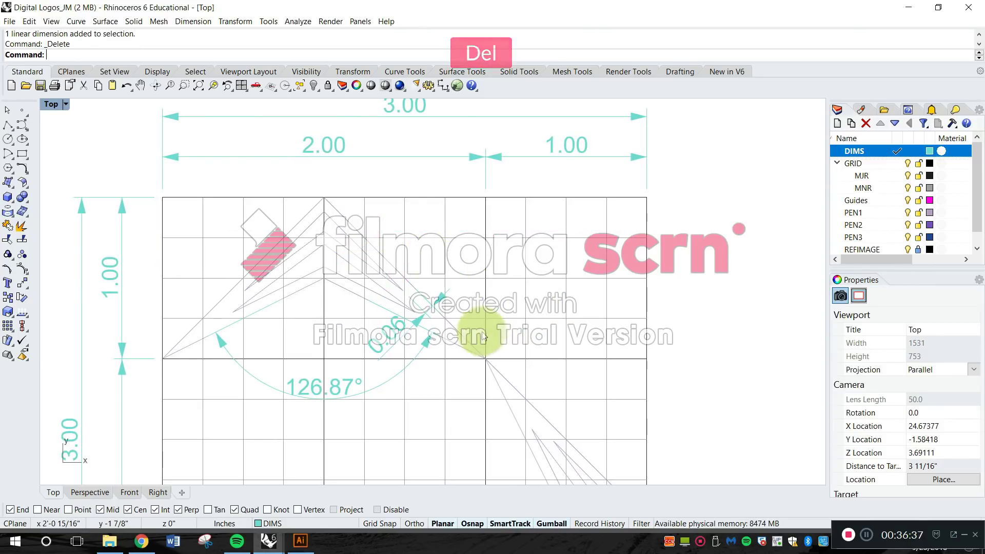
Make the Guides layer the current layer.
scroll(461, 267, down, 4)
scroll(486, 261, up, 4)
right_drag(469, 291, 538, 245)
right_drag(451, 238, 500, 332)
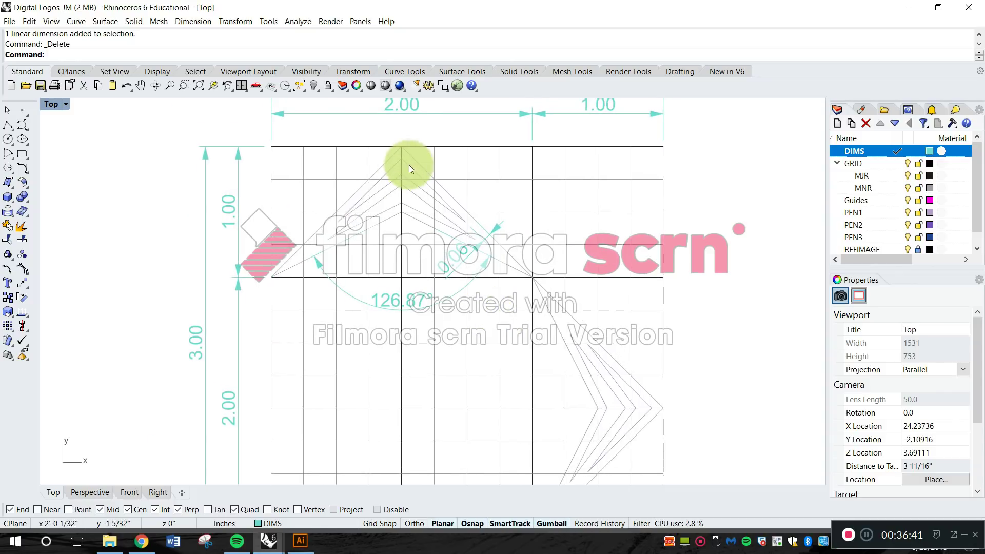
right_drag(755, 257, 675, 233)
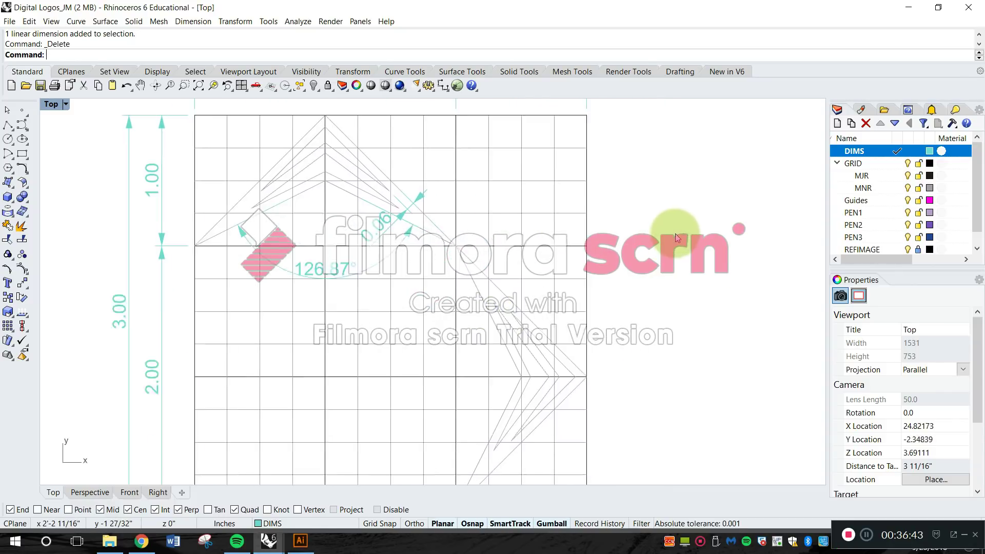
click(897, 200)
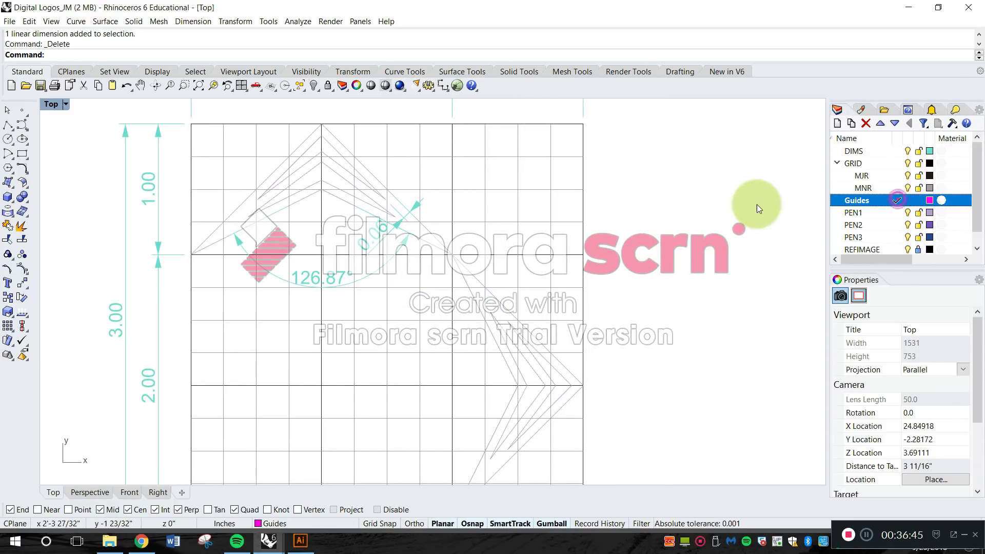
Draw a vertical guide line 1 1/2 inches long from the upper chevron's apex straight down along the major grid line.
scroll(666, 259, down, 2)
scroll(487, 218, up, 4)
key(Escape)
key(l)
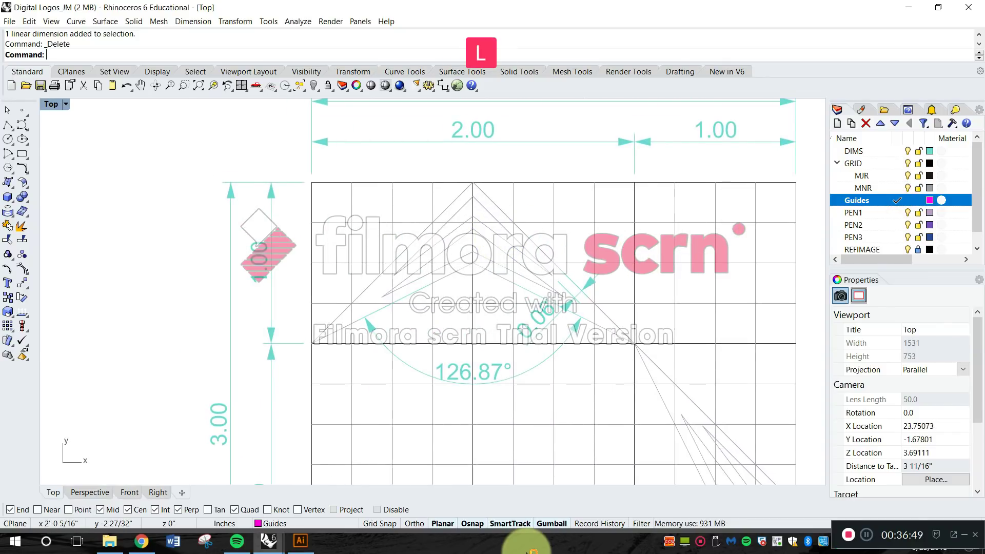
key(Return)
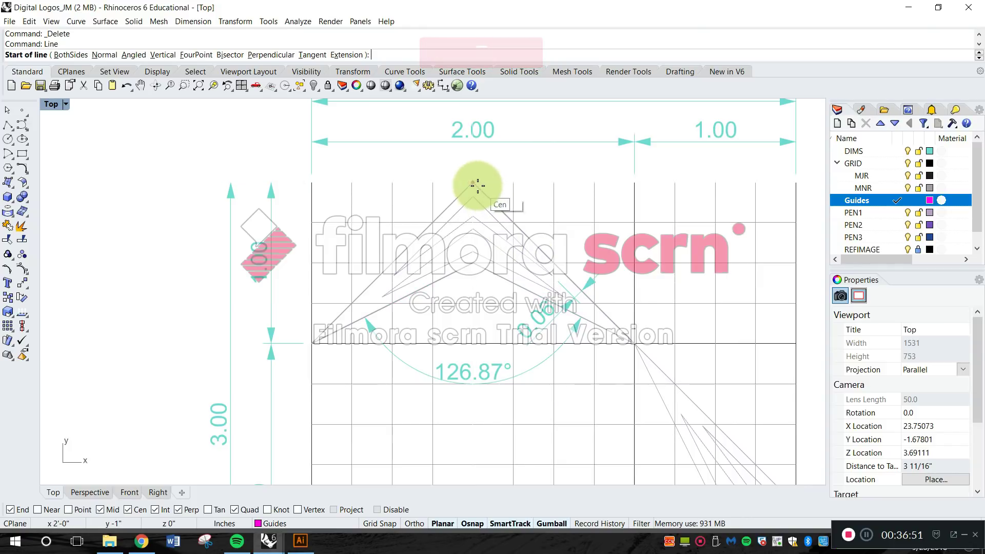
click(472, 182)
right_drag(480, 323, 461, 256)
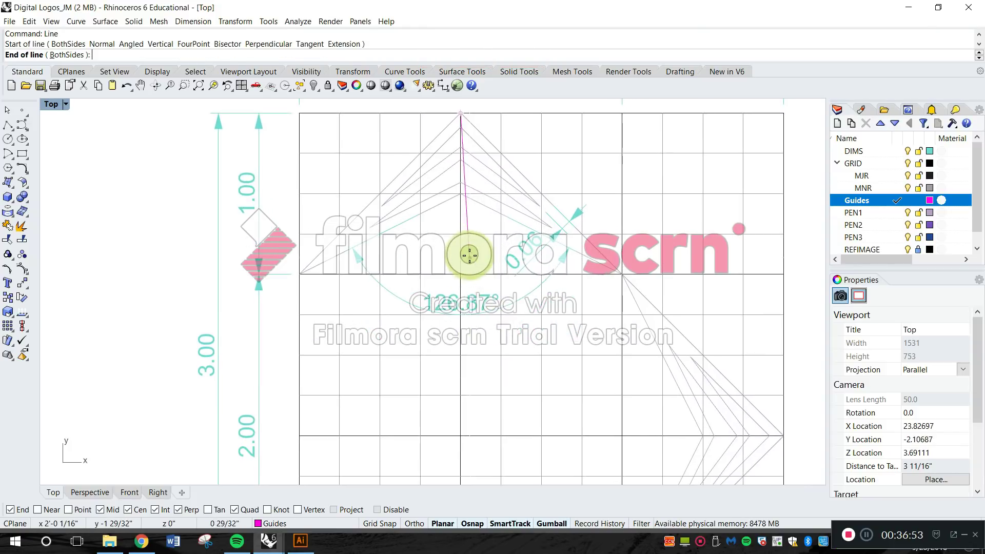
click(457, 352)
Examine the vertical guide line against the upper chevron's nested lines, the angle dimension and the surrounding grid.
scroll(464, 186, up, 2)
scroll(464, 186, up, 4)
right_drag(451, 178, 567, 244)
scroll(512, 209, down, 4)
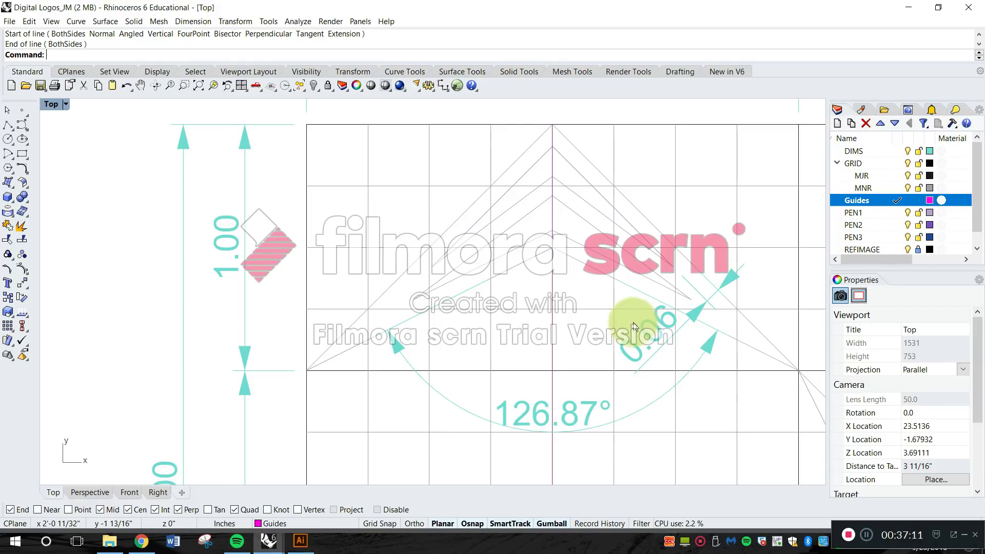
scroll(534, 251, down, 2)
scroll(472, 252, up, 4)
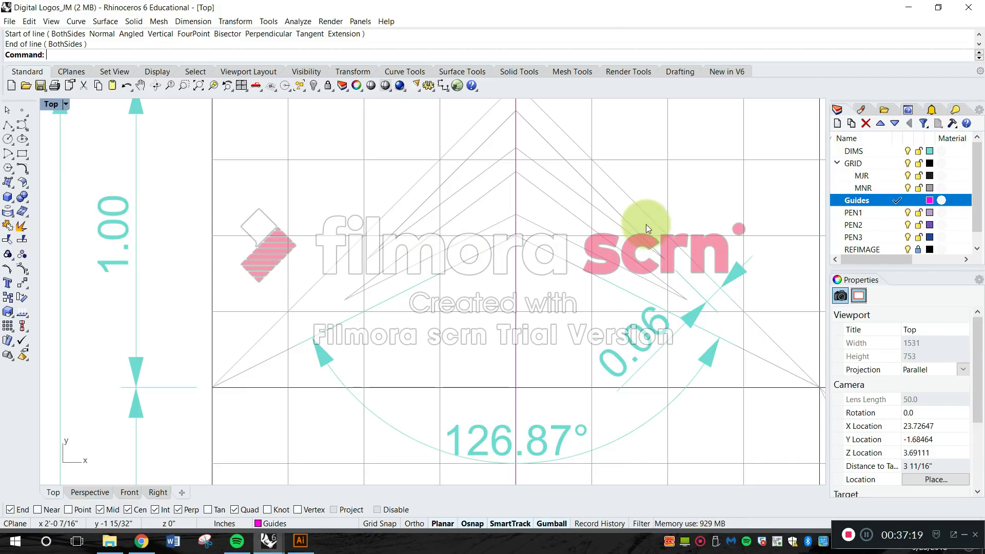
scroll(640, 240, down, 5)
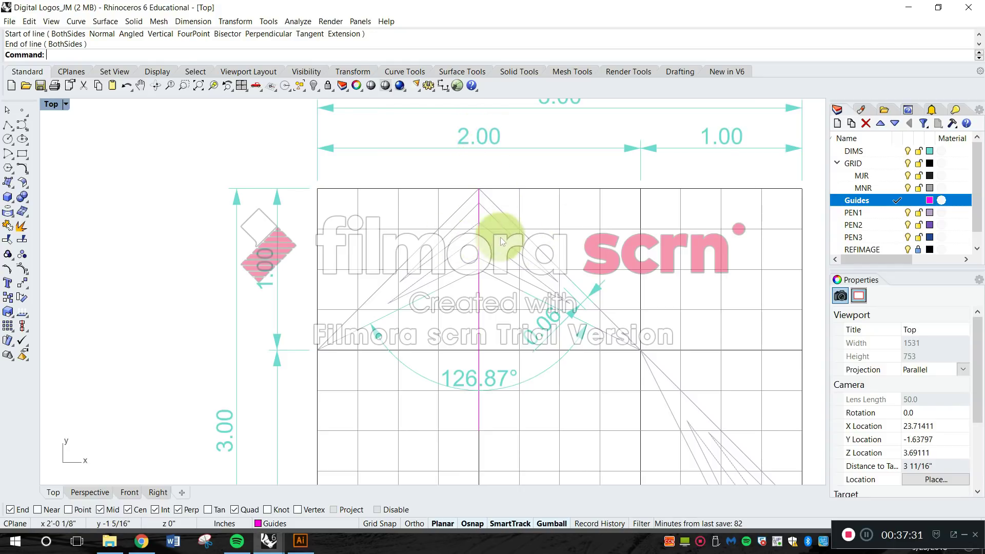
scroll(494, 249, down, 4)
Shorten the vertical guide line by moving its lower end up 3/4 inch along the chevron's centreline.
right_drag(496, 298, 440, 245)
scroll(440, 275, up, 4)
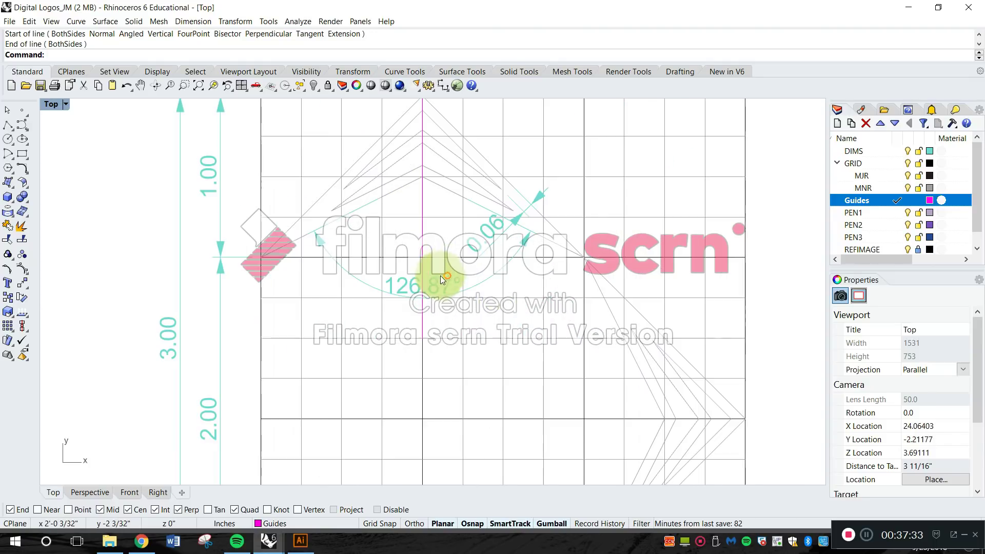
click(424, 254)
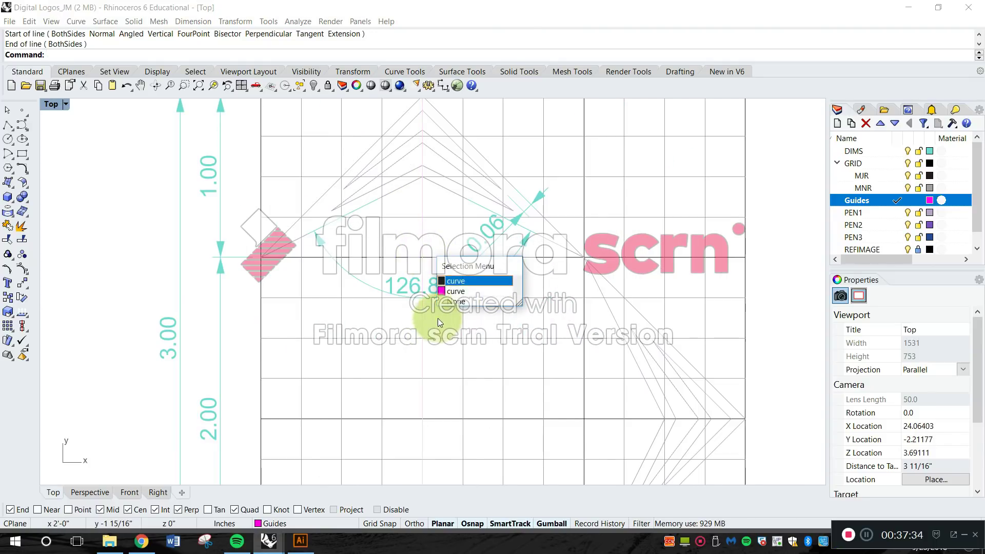
click(453, 293)
drag(410, 327, 420, 218)
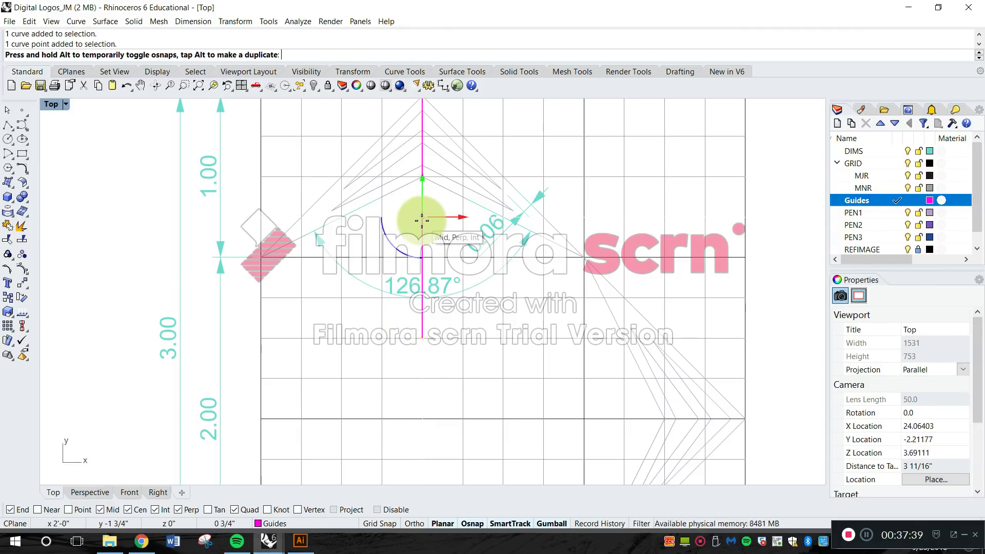
key(Escape)
Extend the vertical guide line's lower end down to just past the major horizontal grid line at the chevron's base.
scroll(479, 286, down, 4)
right_drag(464, 216, 456, 248)
scroll(455, 248, up, 6)
key(Escape)
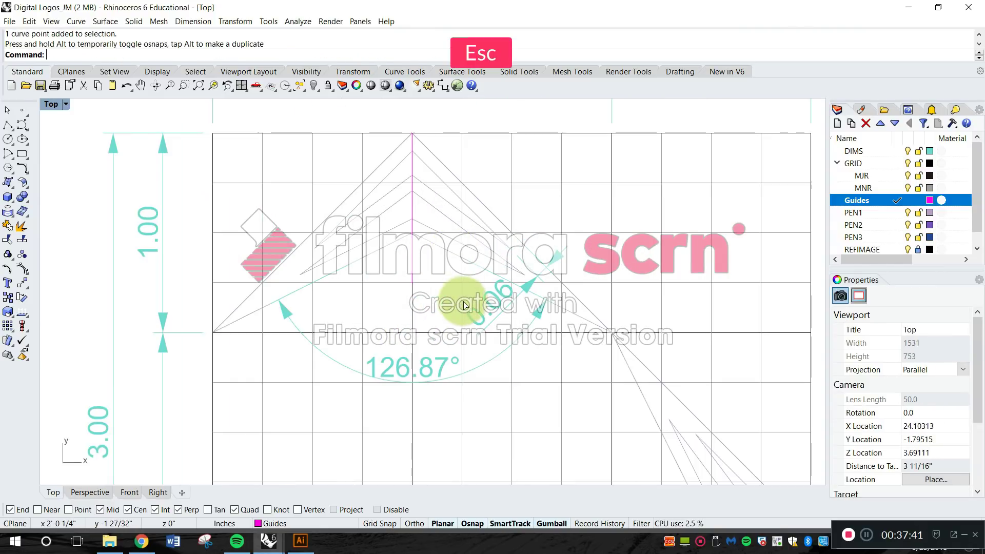
click(411, 280)
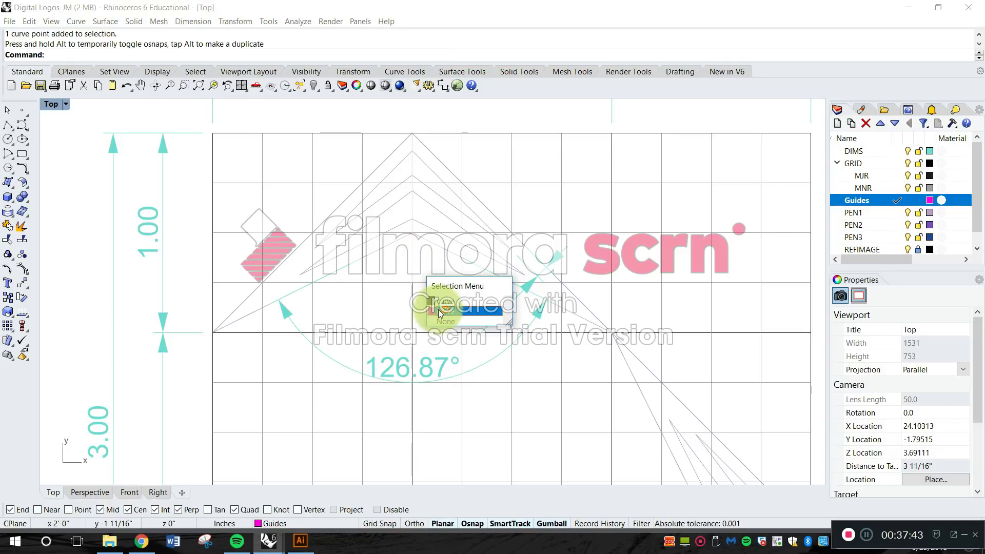
click(439, 310)
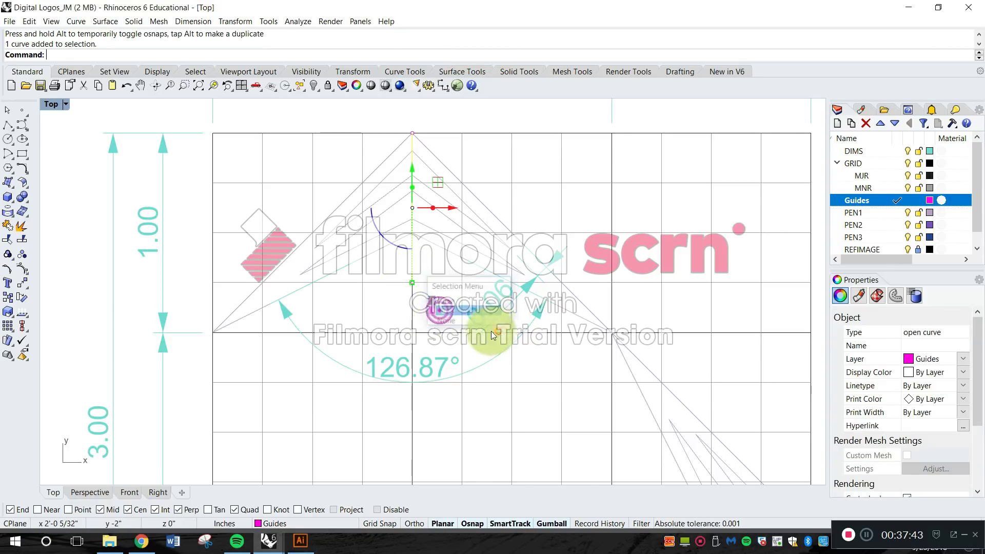
click(413, 284)
drag(413, 284, 412, 344)
scroll(473, 363, down, 2)
key(Escape)
Draw a horizontal guide line about 27/32 inch long from the right-hand chevron's tip inward along the major grid line.
scroll(475, 359, down, 2)
right_drag(507, 377, 442, 284)
key(Escape)
right_drag(524, 358, 505, 271)
scroll(570, 293, up, 6)
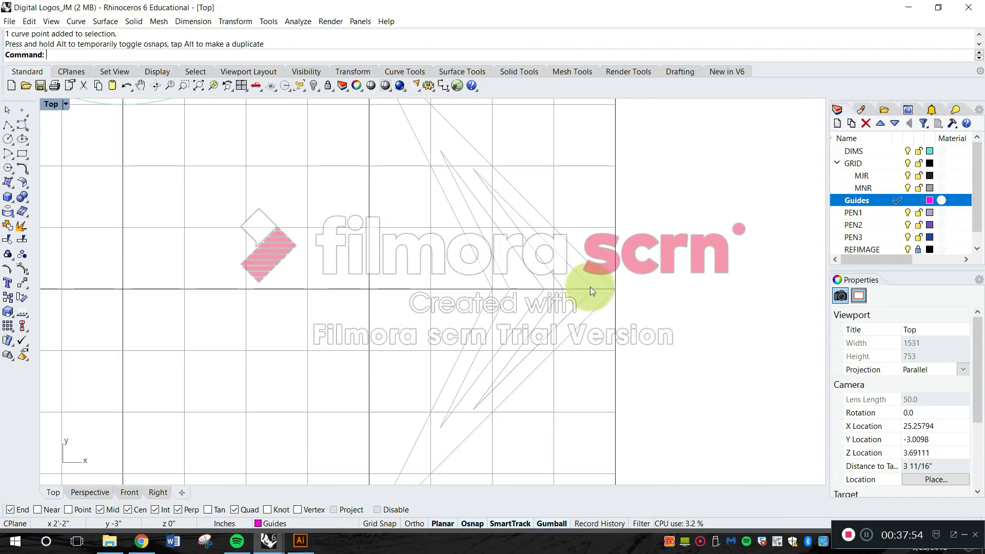
key(Return)
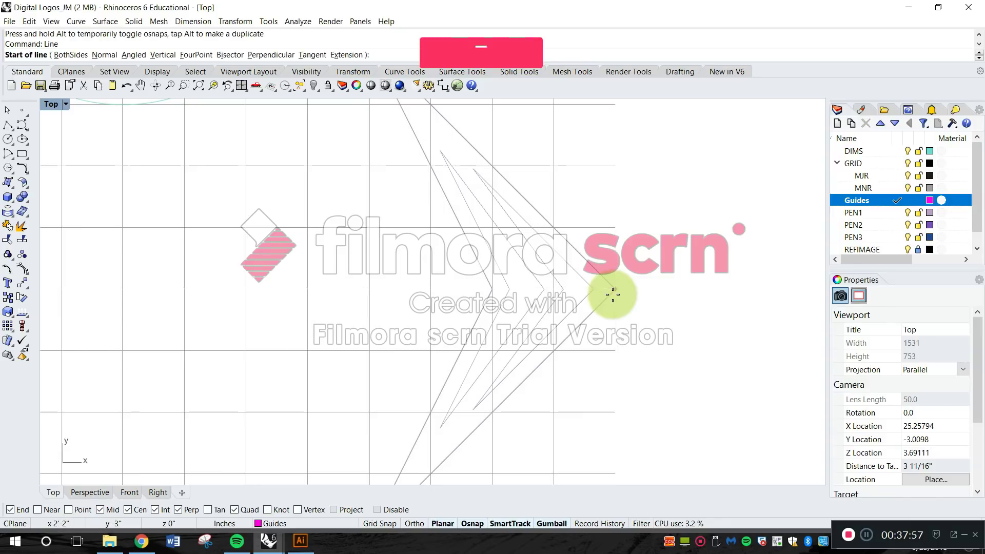
click(614, 290)
scroll(614, 289, down, 2)
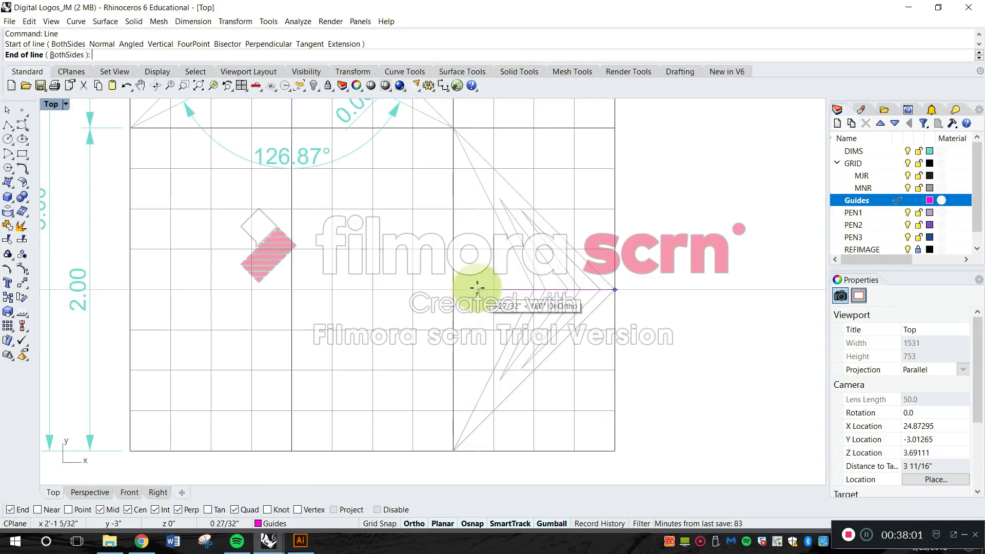
click(481, 290)
scroll(484, 303, down, 2)
scroll(488, 292, down, 1)
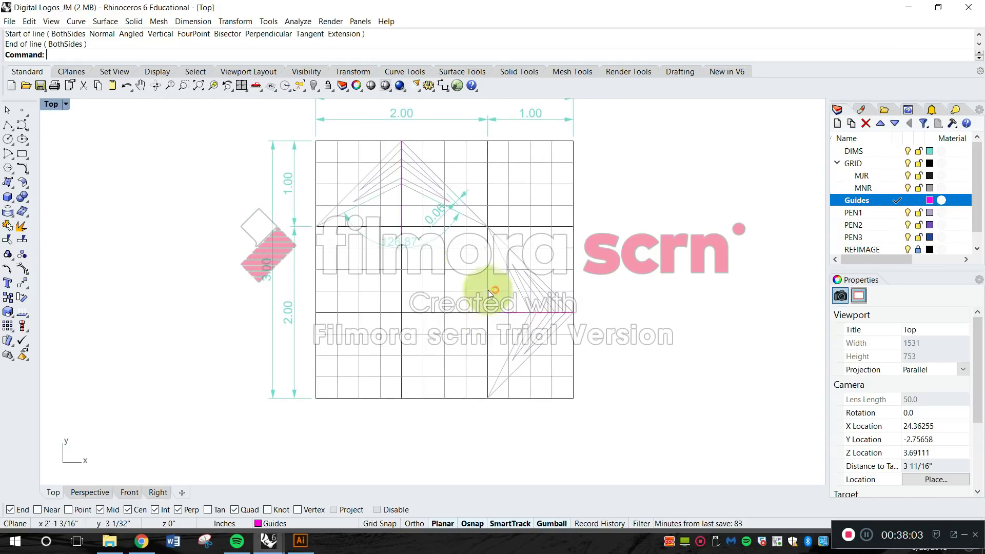
scroll(488, 290, up, 3)
scroll(482, 287, down, 2)
scroll(480, 308, up, 1)
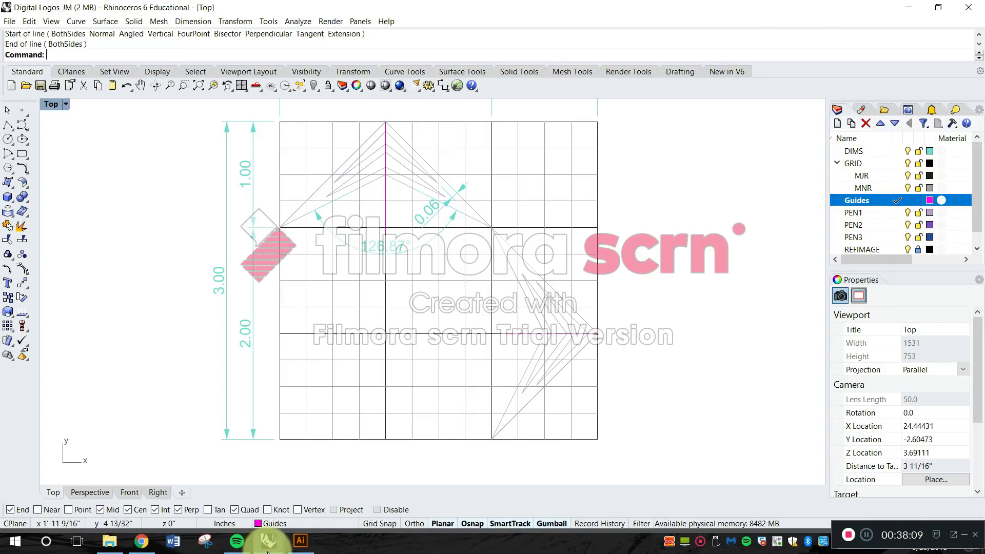
Switch to Illustrator and bring the P1 Layout.ai document to the front.
click(305, 545)
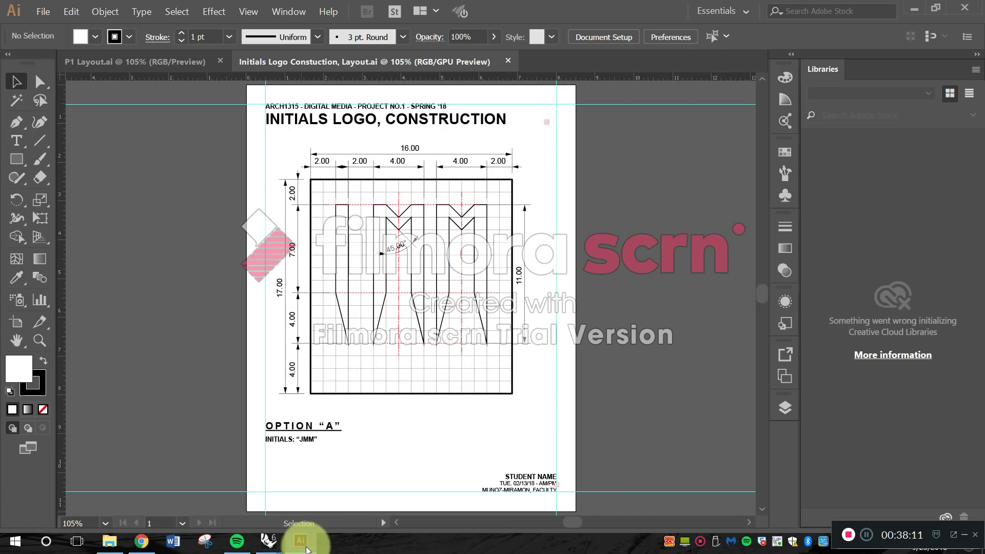
click(183, 62)
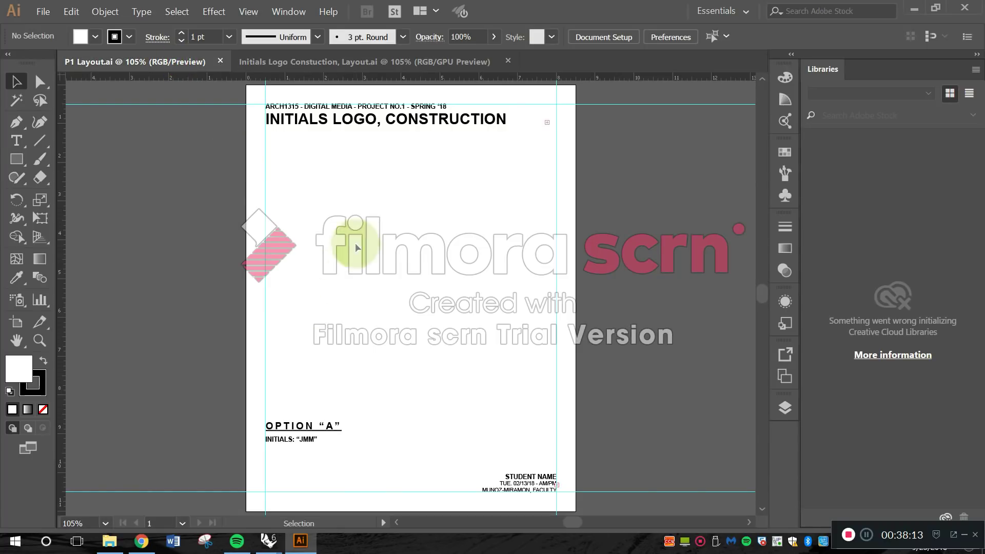
Switch to the Logo file in Rhino and examine how the black logo outlines align with the red construction lines near the upper centre.
mouse_move(266, 538)
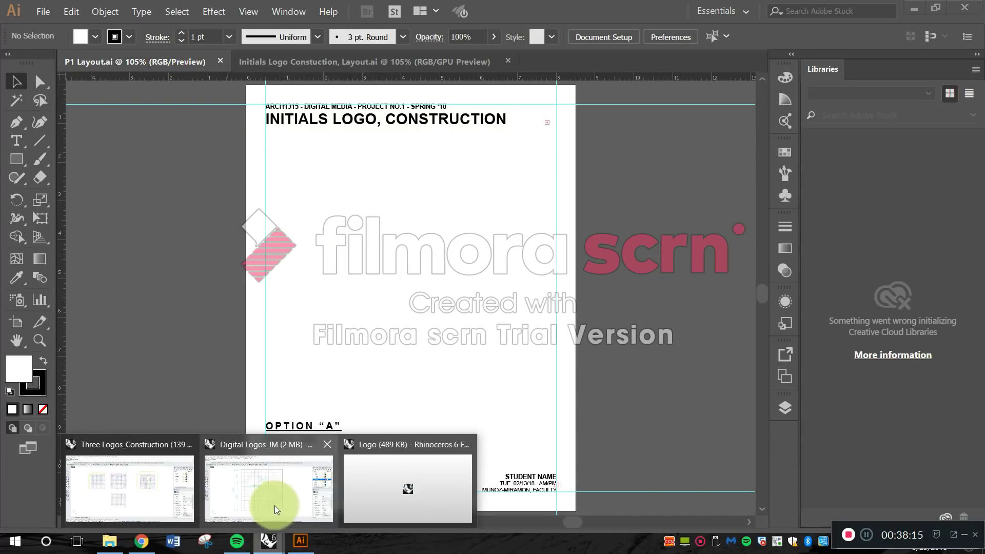
click(379, 492)
scroll(432, 224, up, 10)
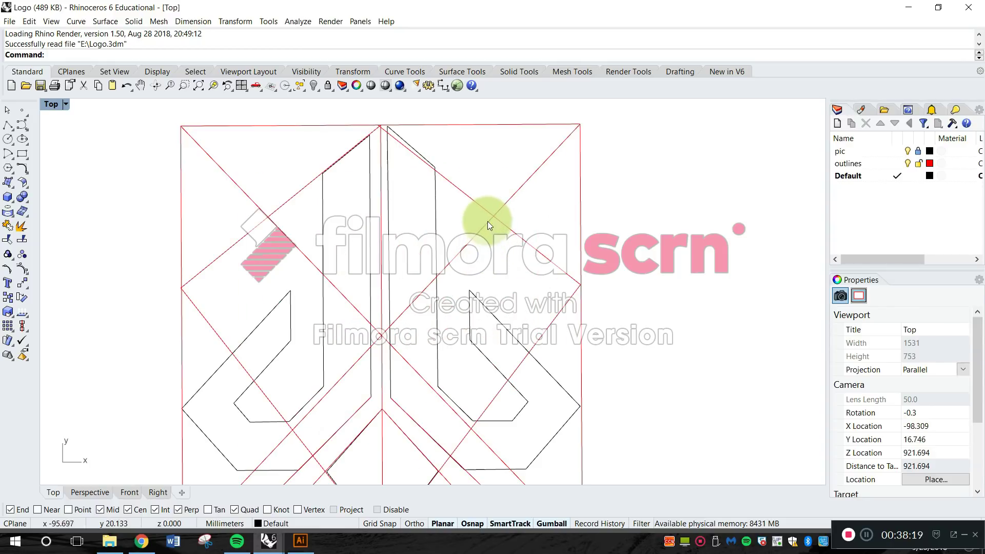
scroll(482, 177, up, 3)
right_drag(499, 276, 501, 260)
scroll(491, 221, up, 2)
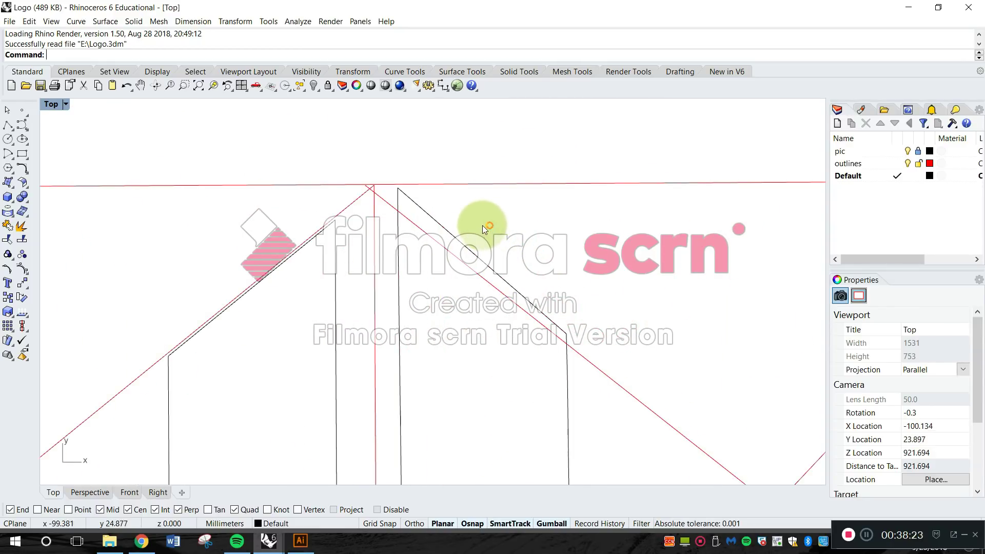
scroll(453, 224, up, 2)
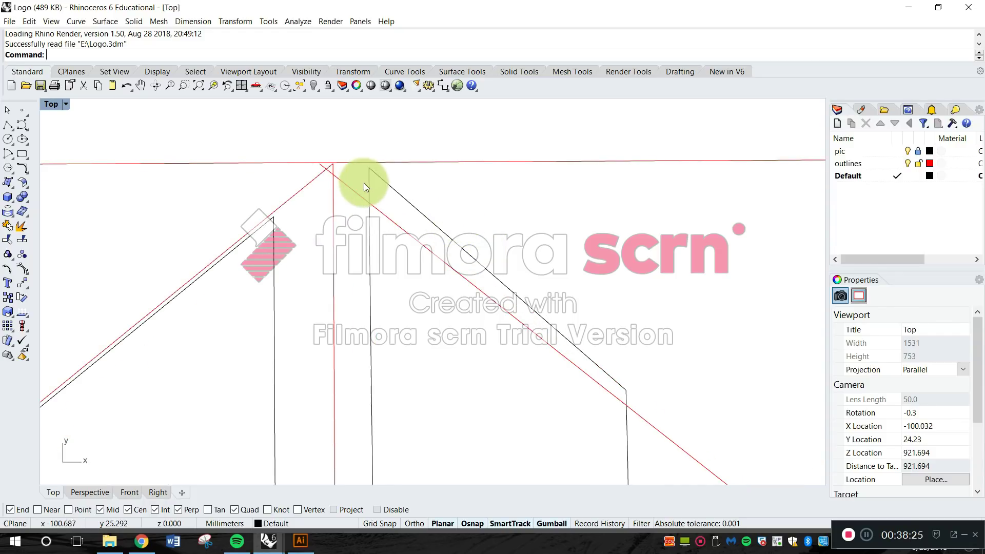
scroll(338, 175, up, 3)
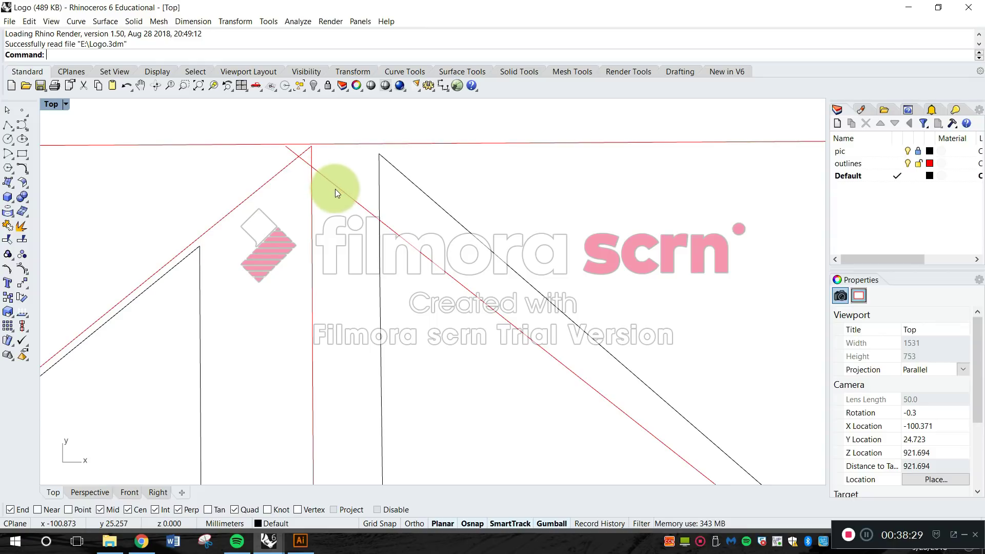
scroll(338, 190, down, 5)
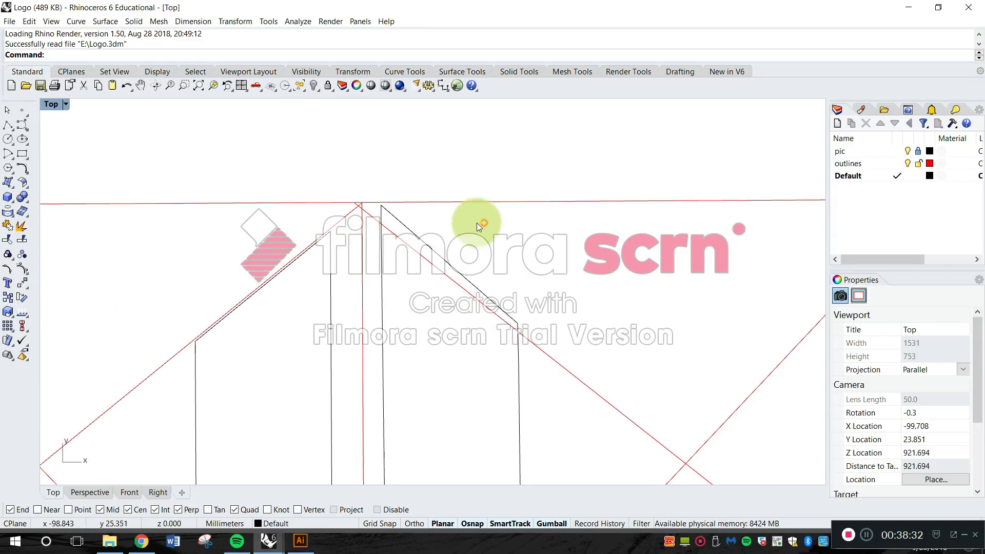
scroll(477, 224, down, 8)
scroll(482, 338, up, 5)
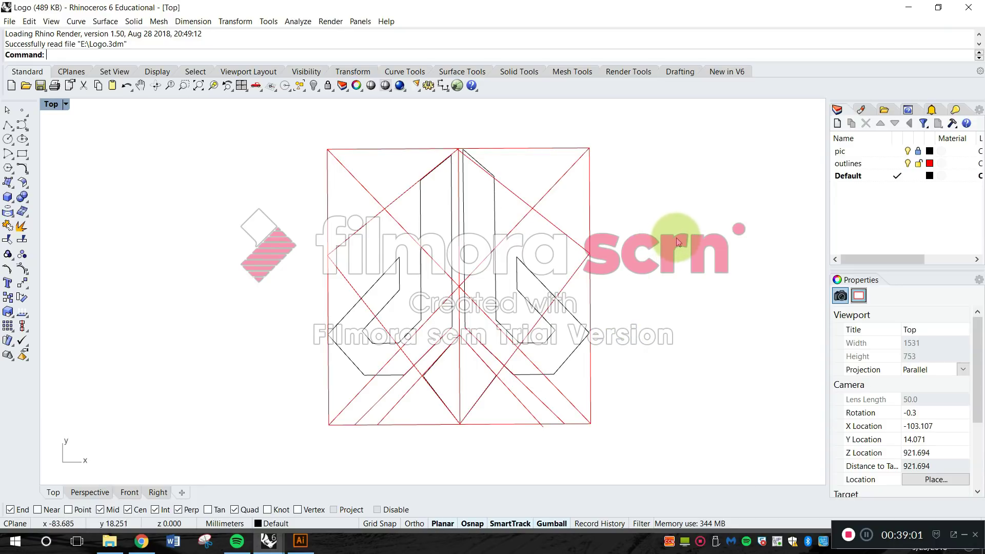
scroll(508, 177, up, 4)
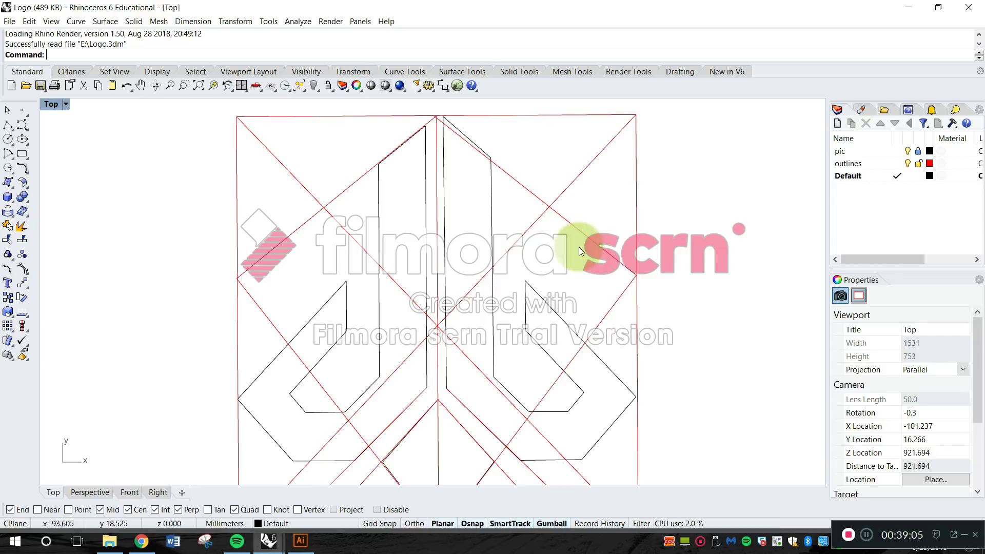
scroll(456, 113, up, 5)
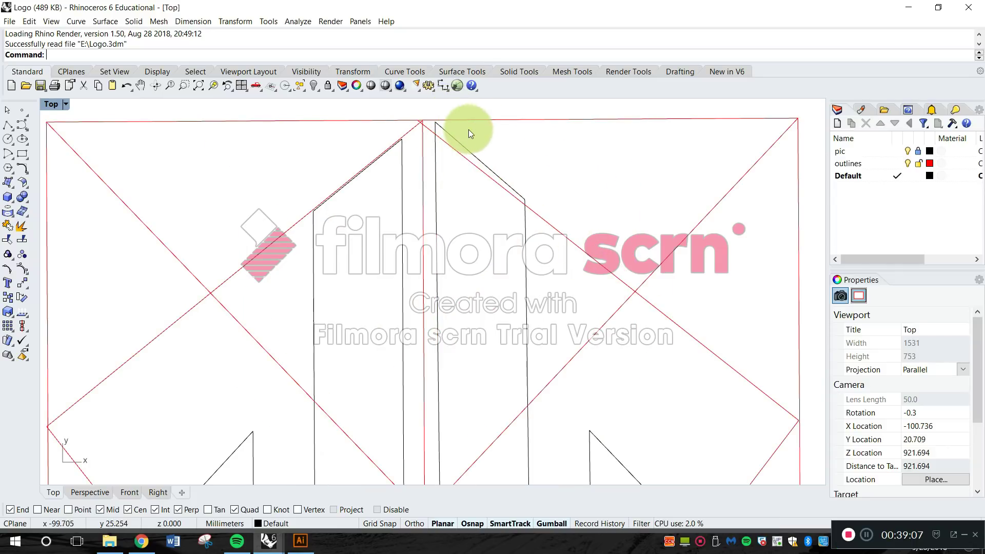
scroll(482, 158, down, 8)
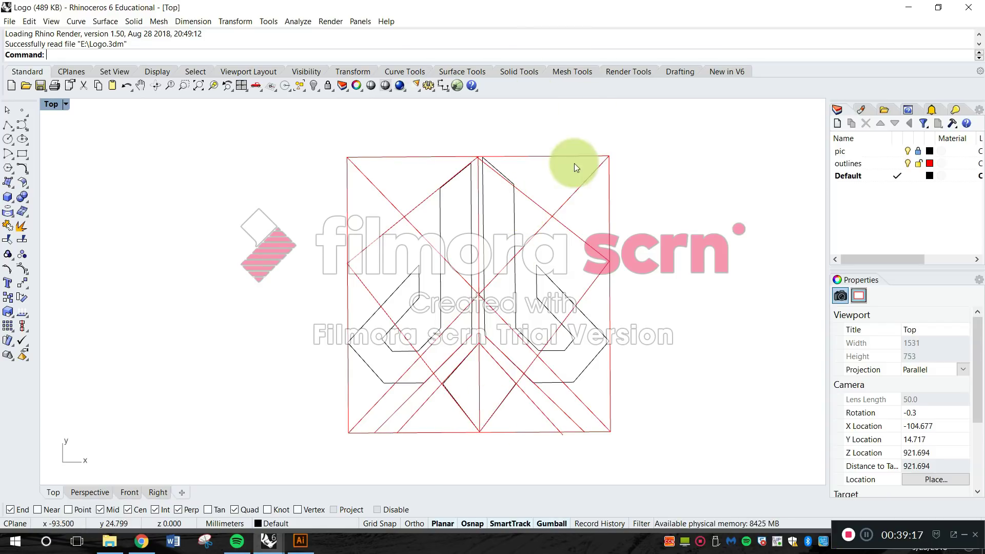
scroll(497, 161, up, 5)
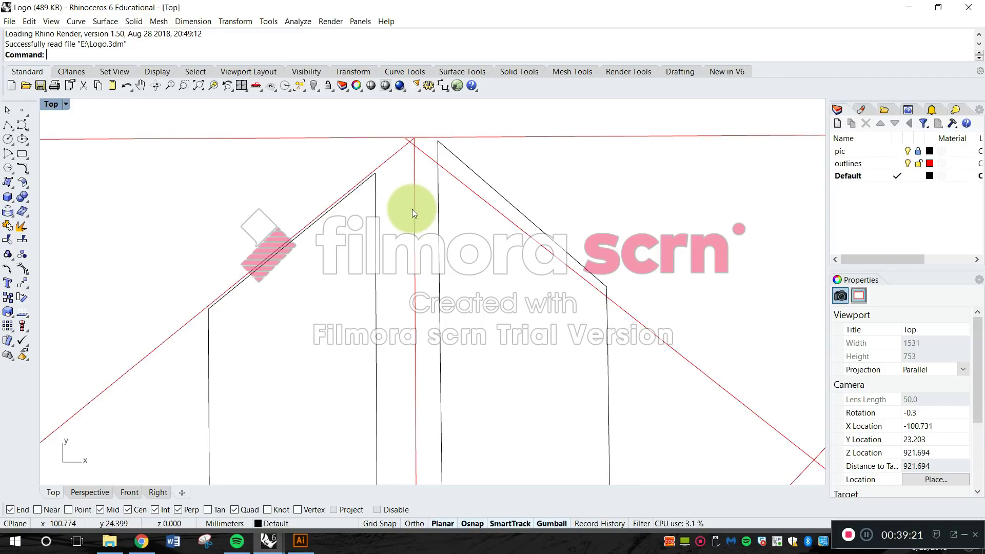
scroll(436, 185, down, 3)
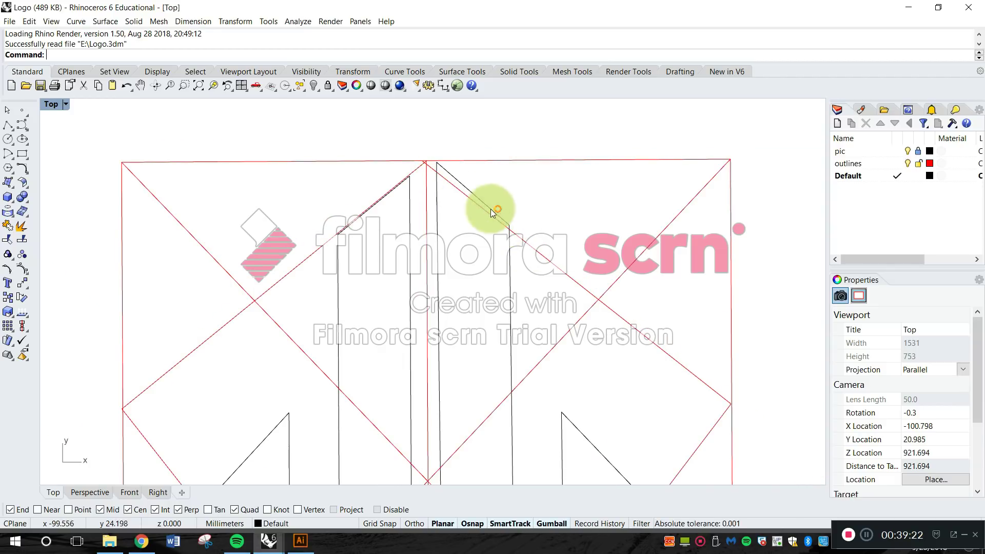
scroll(516, 257, down, 4)
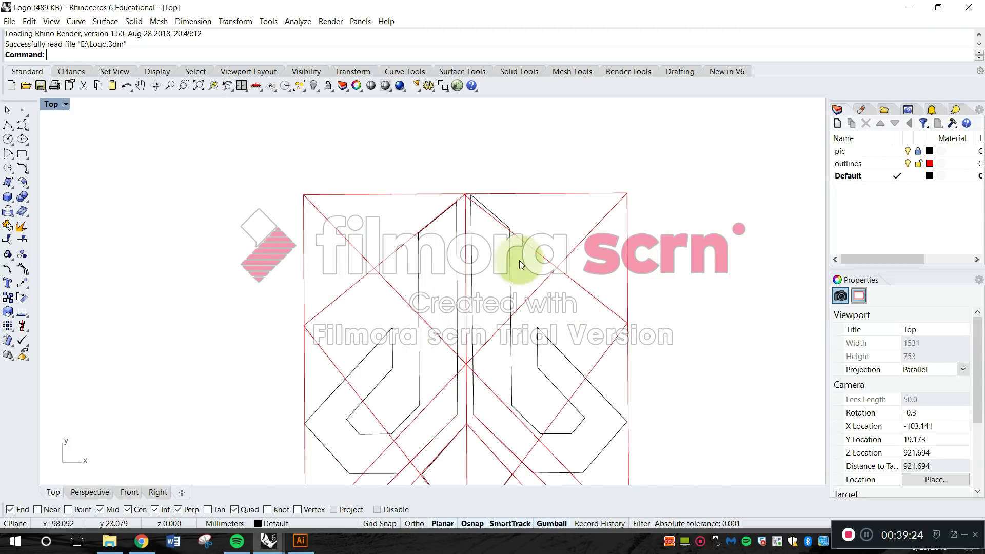
scroll(486, 208, up, 5)
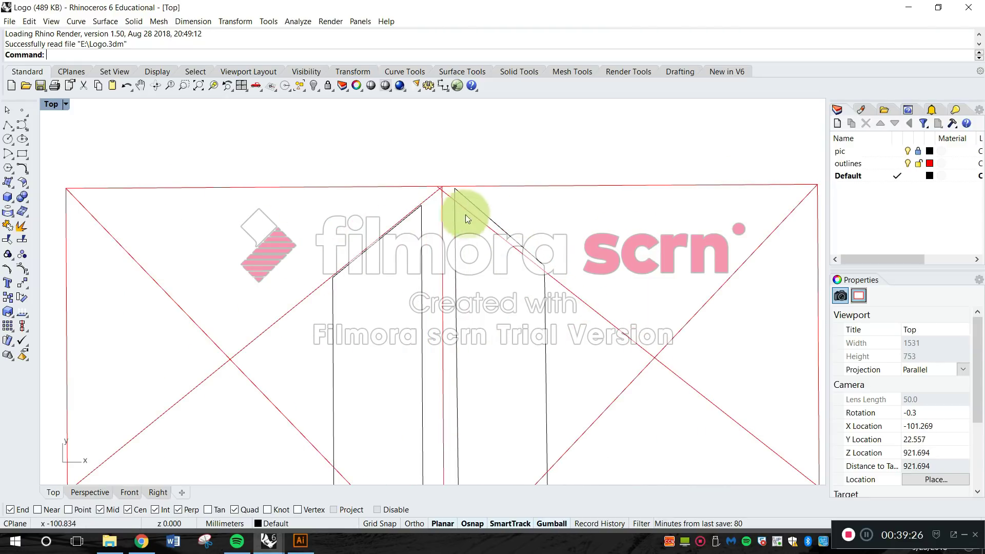
scroll(532, 272, up, 5)
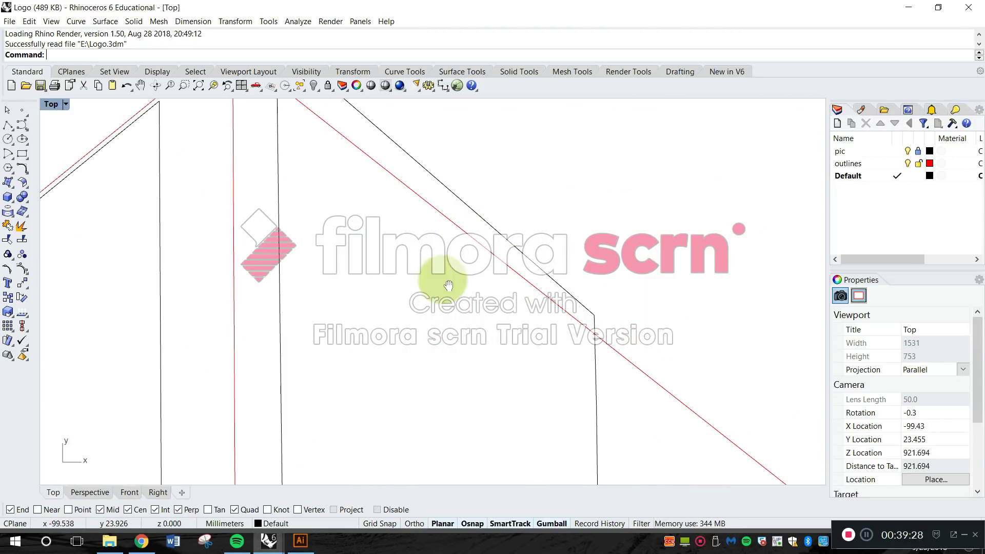
right_drag(440, 279, 464, 384)
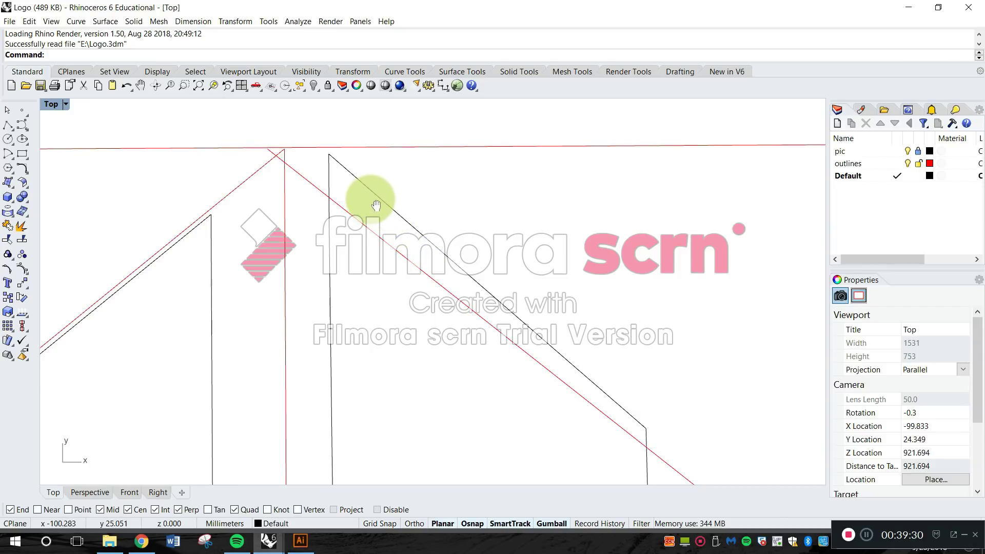
Try to move the right-hand red diagonal so its upper end meets the left diagonal's peak, and undo the move.
key(Escape)
text(Copy)
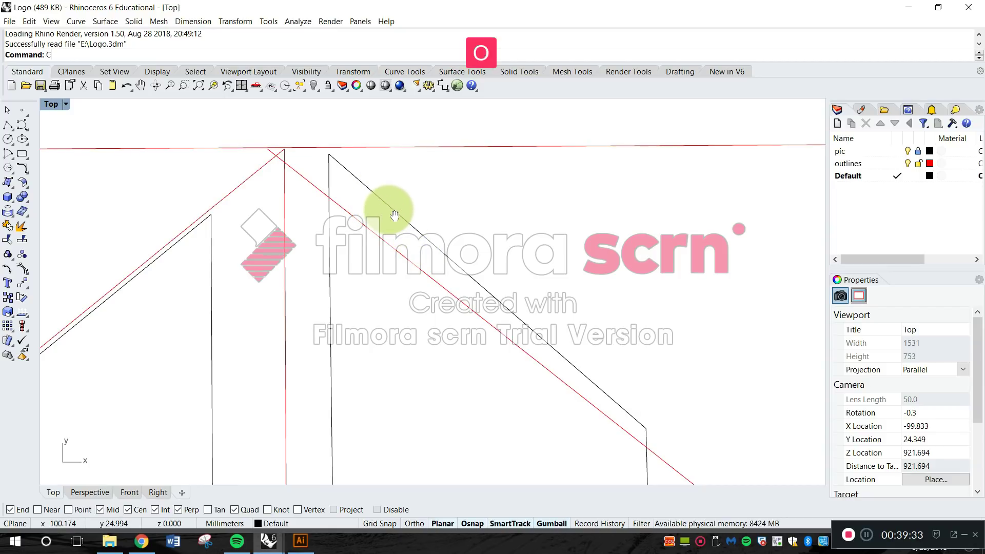
key(Escape)
text(Mo)
key(Return)
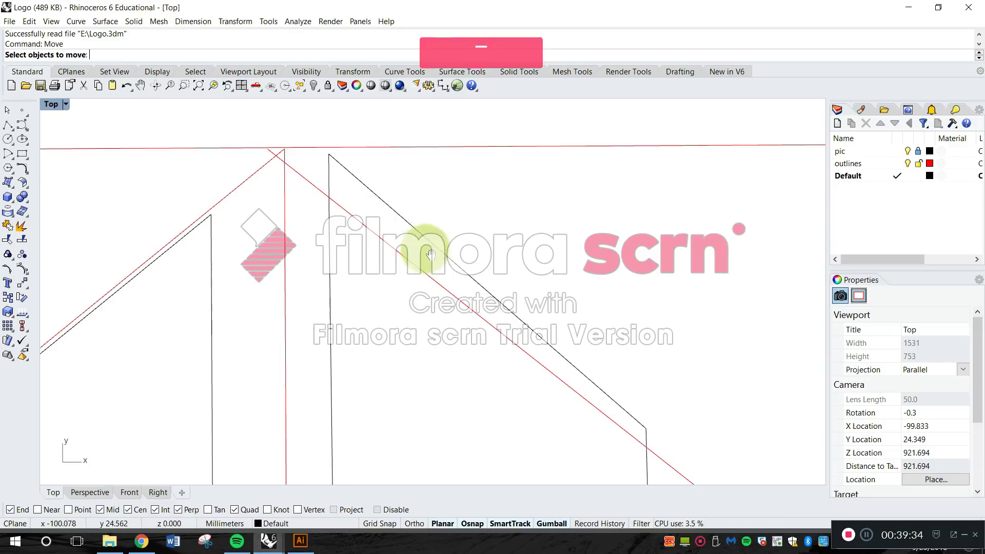
scroll(293, 187, up, 3)
click(324, 192)
key(Return)
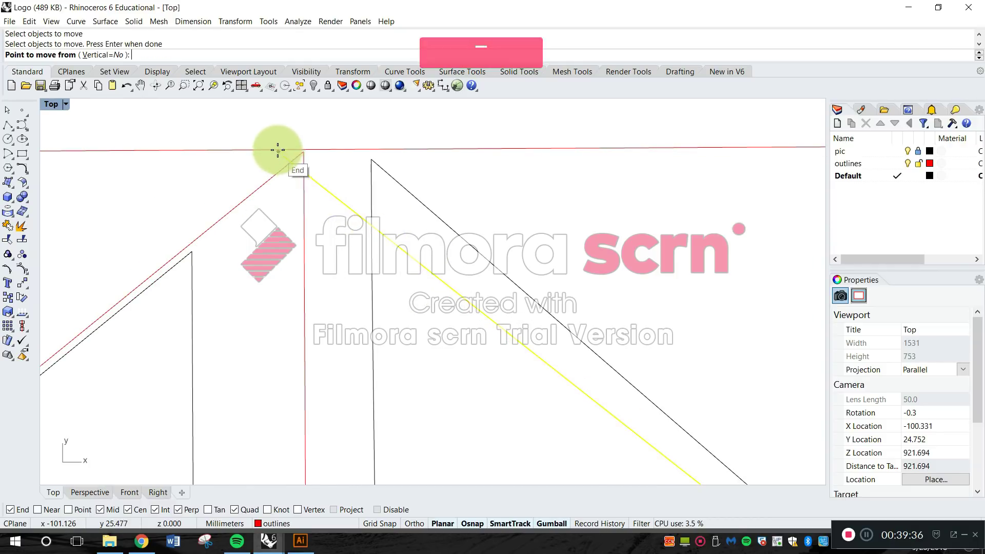
click(277, 149)
click(311, 152)
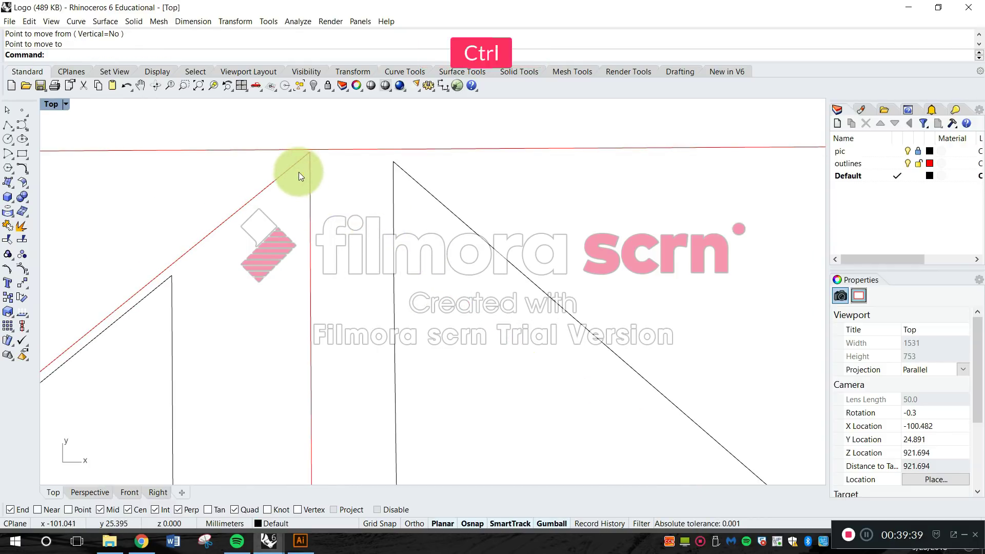
key(ctrl+z)
scroll(266, 155, up, 3)
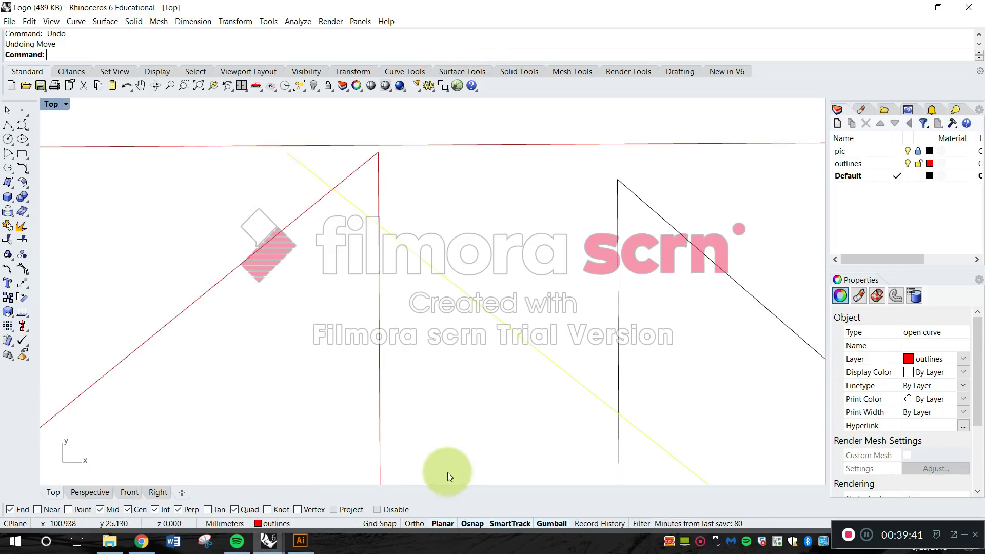
click(471, 523)
key(Return)
click(290, 157)
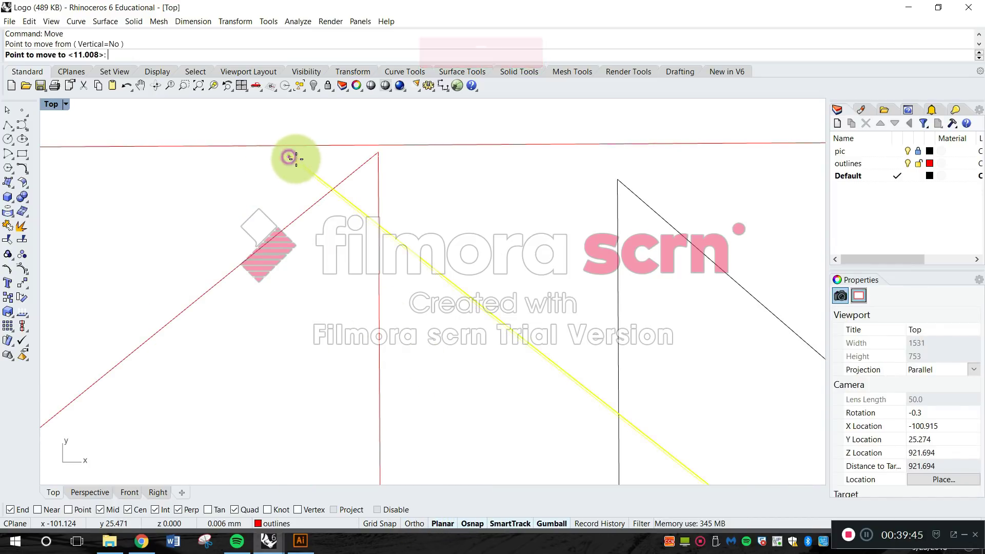
scroll(511, 162, down, 20)
scroll(511, 159, up, 6)
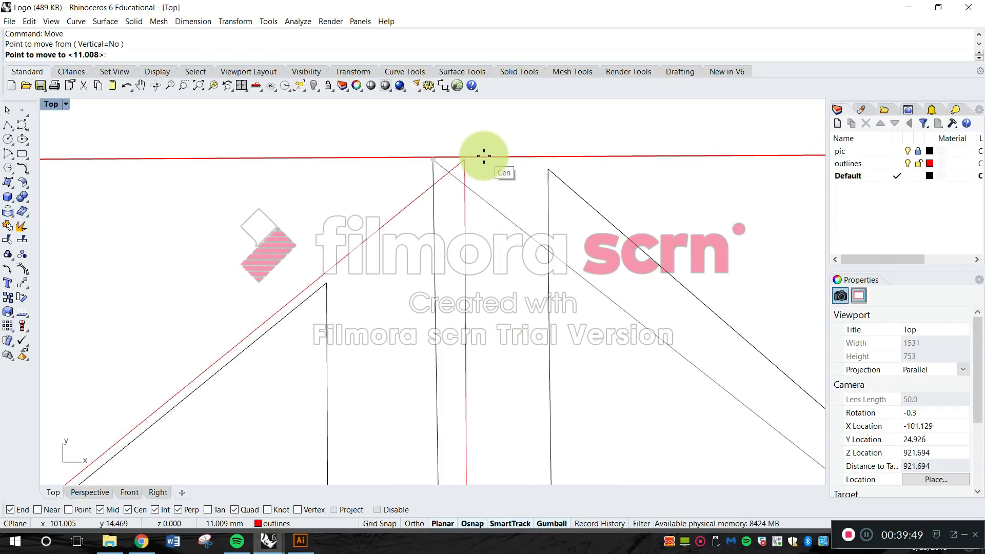
scroll(484, 156, up, 3)
key(Escape)
scroll(488, 185, up, 2)
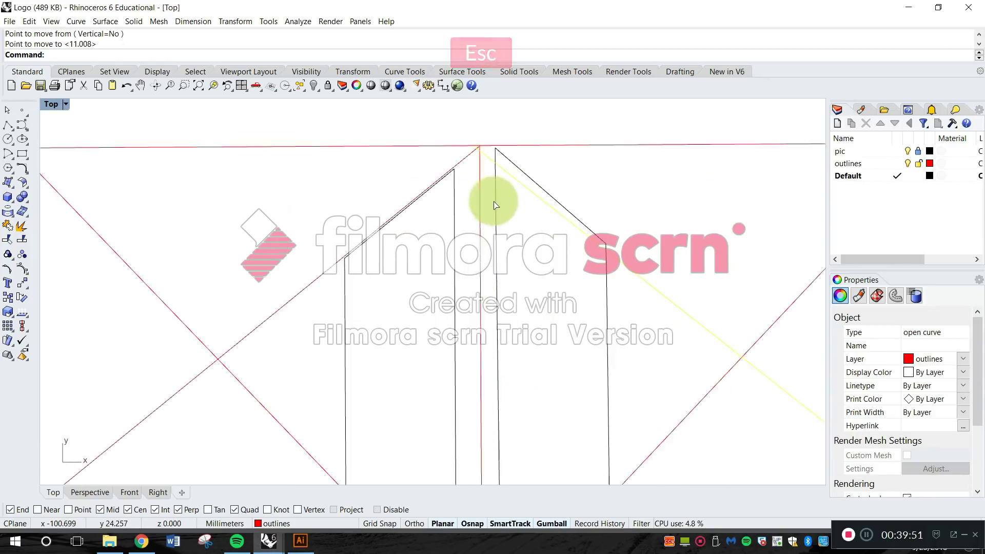
key(Escape)
Try a horizontal check line from the red square's upper-left corner past its upper-right corner, and undo the line.
scroll(492, 204, up, 4)
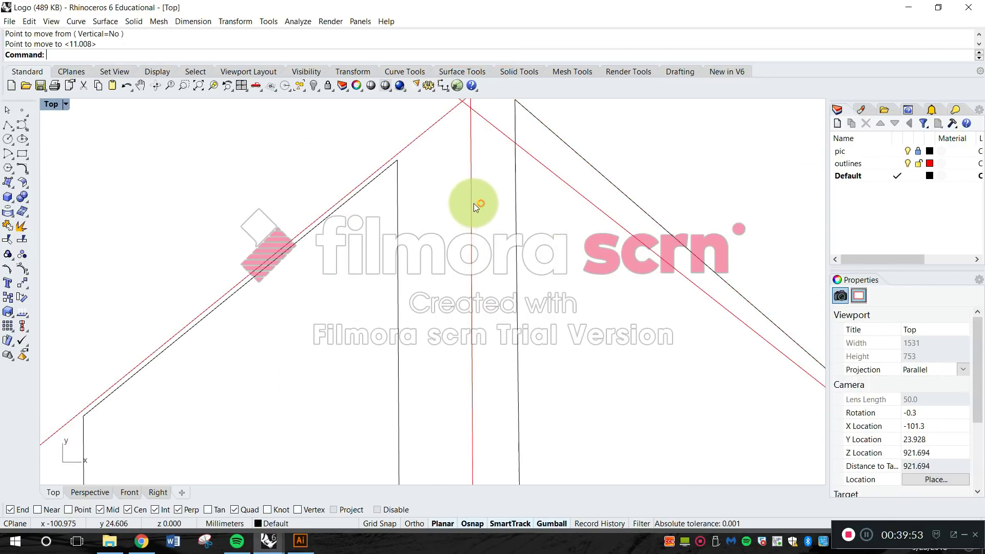
scroll(470, 215, up, 5)
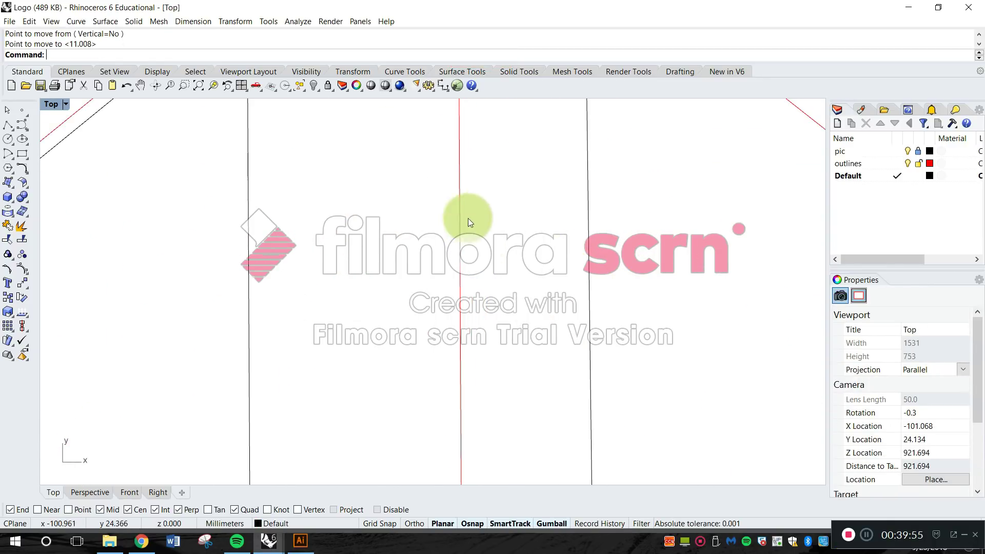
scroll(452, 277, down, 4)
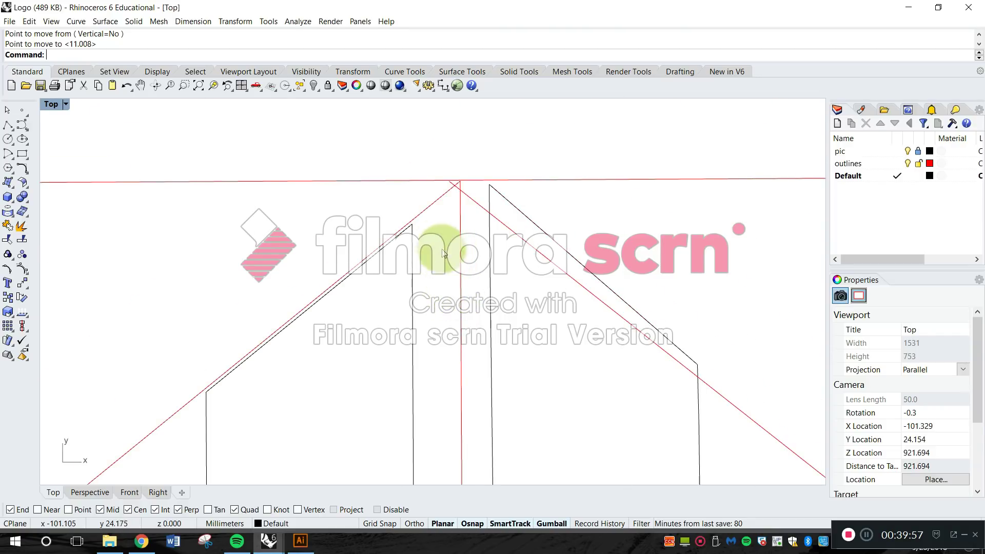
right_drag(314, 192, 698, 198)
right_drag(336, 190, 516, 186)
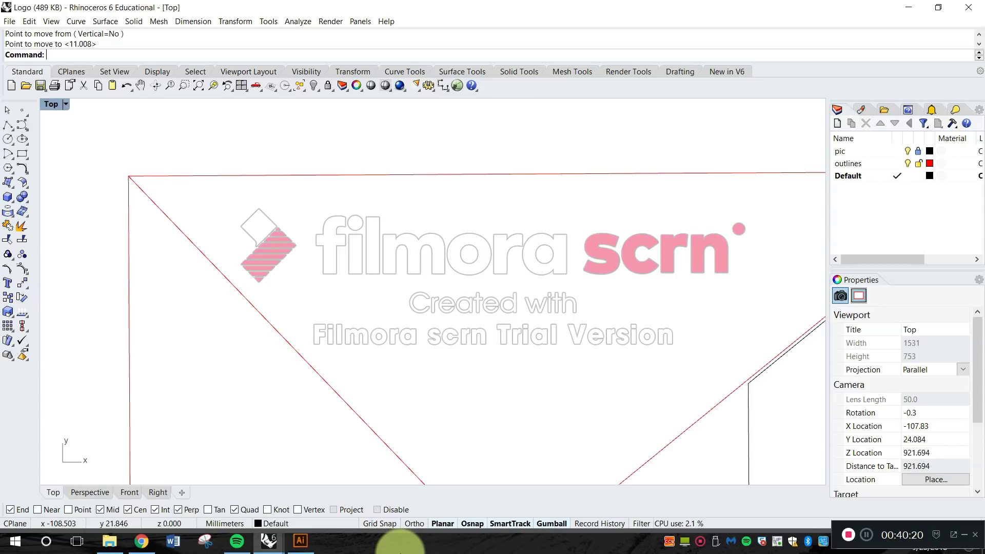
key(Return)
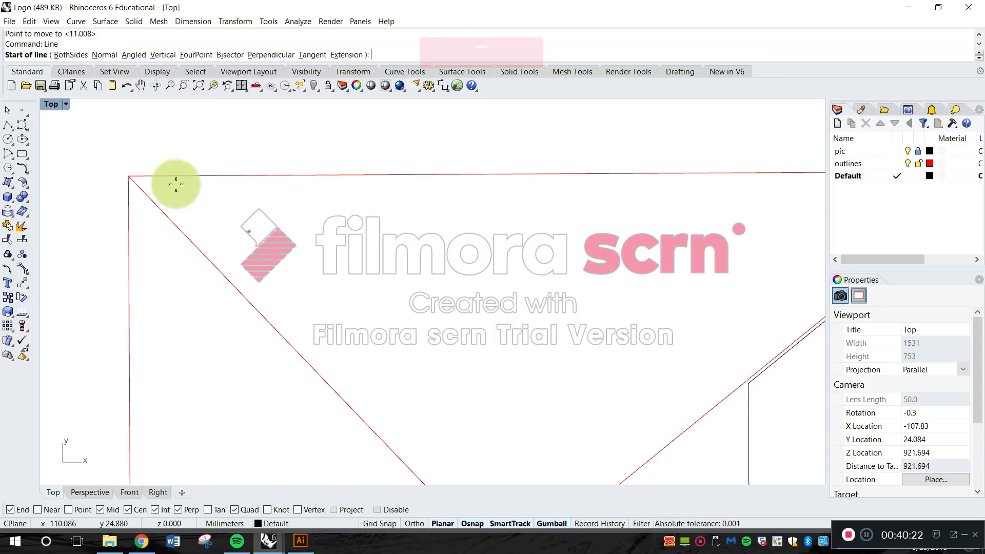
click(130, 176)
shift+scroll(308, 202, down, 4)
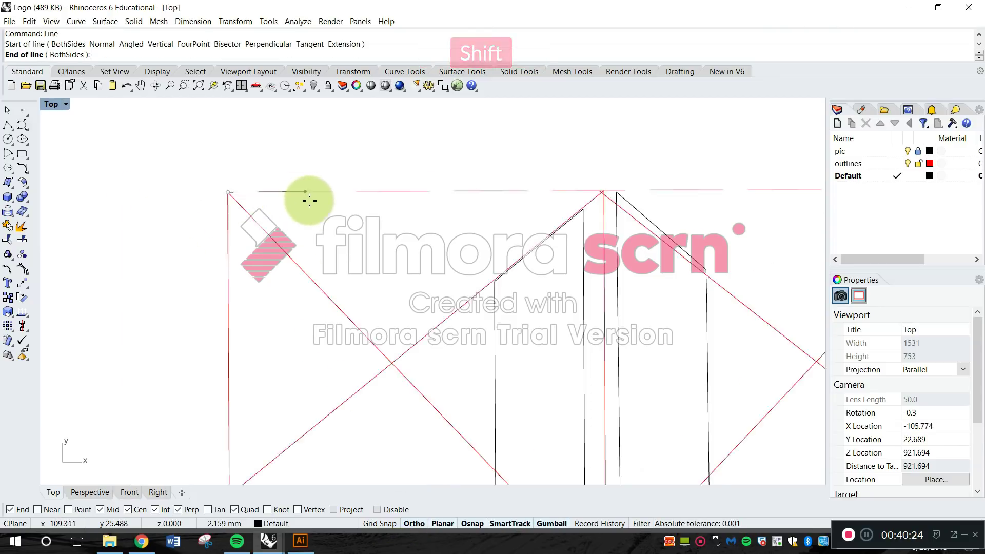
shift+right_drag(641, 223, 419, 211)
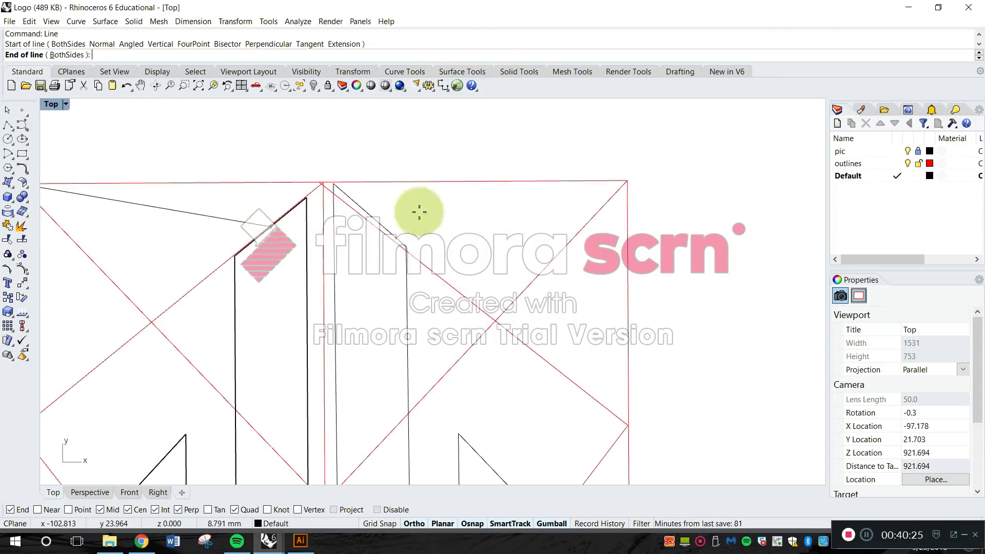
click(717, 154)
click(642, 184)
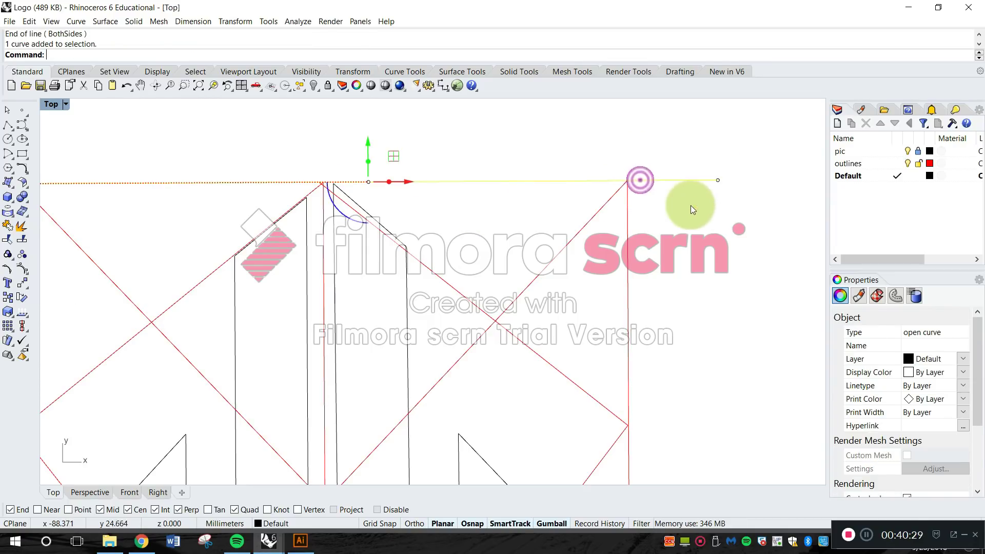
key(ctrl+z)
Draw a horizontal check line from the red square's upper-right corner leftward past its upper-left corner.
key(Escape)
text(Lasso)
key(Return)
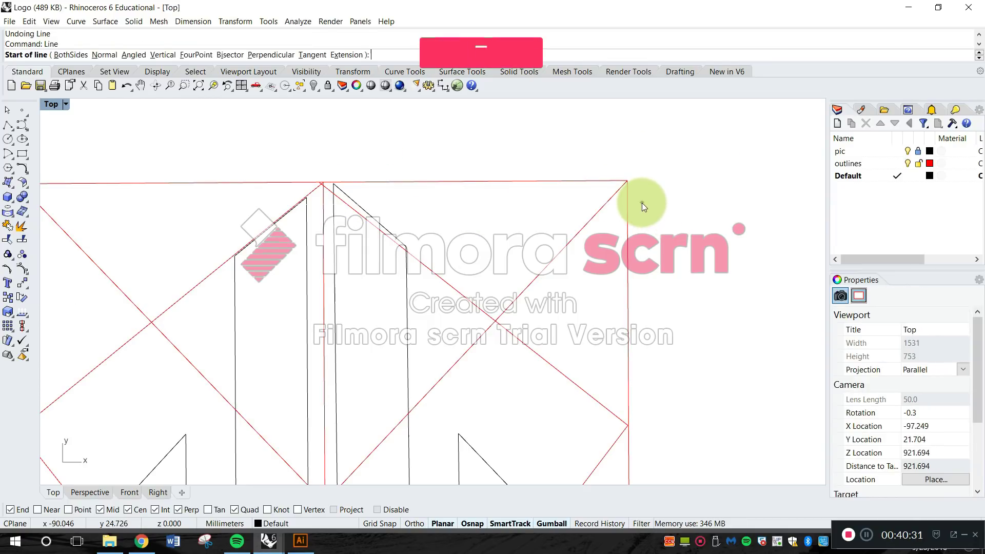
scroll(631, 174, down, 3)
click(631, 177)
scroll(631, 177, down, 2)
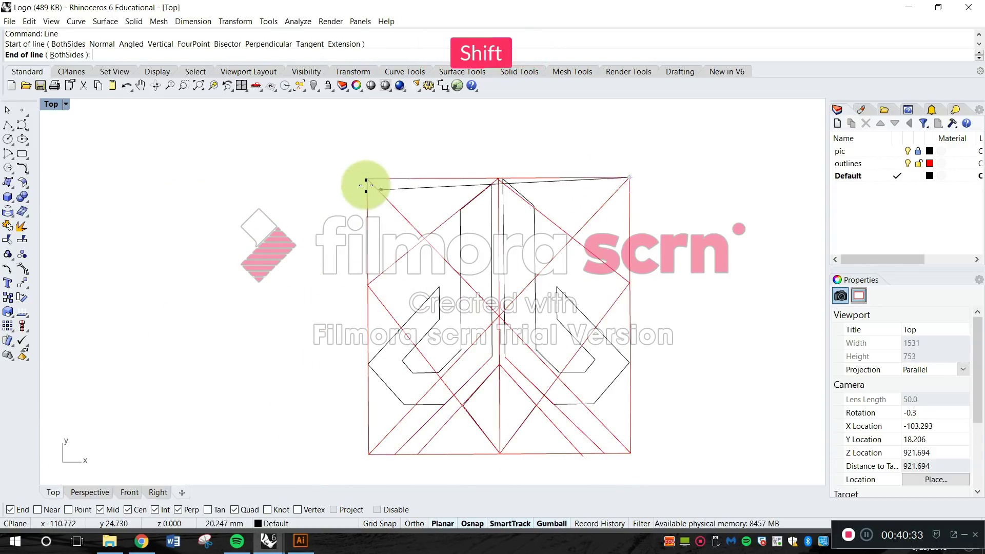
click(279, 257)
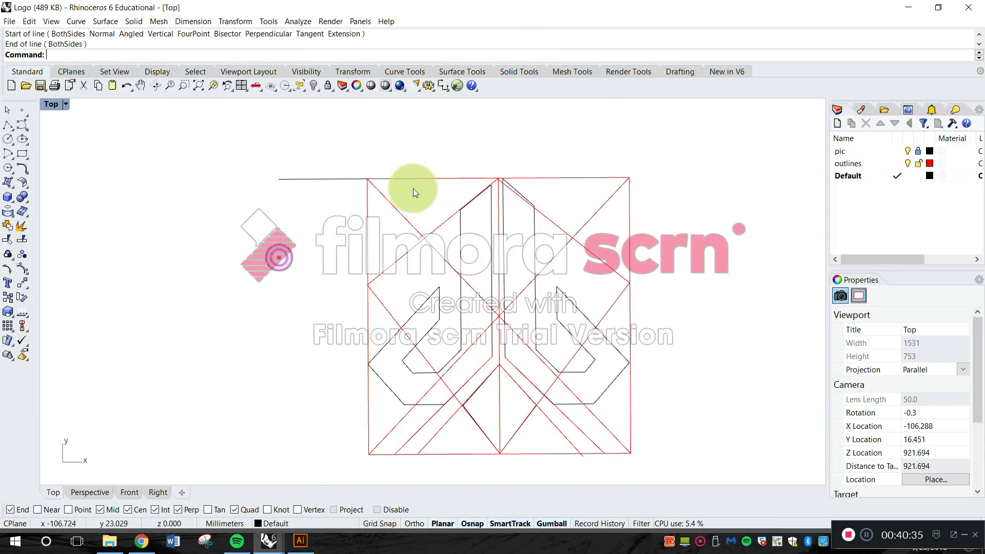
Examine the horizontal check line against the red square's upper edge at both corners, and review the whole logo construction.
scroll(410, 190, up, 6)
scroll(399, 211, down, 10)
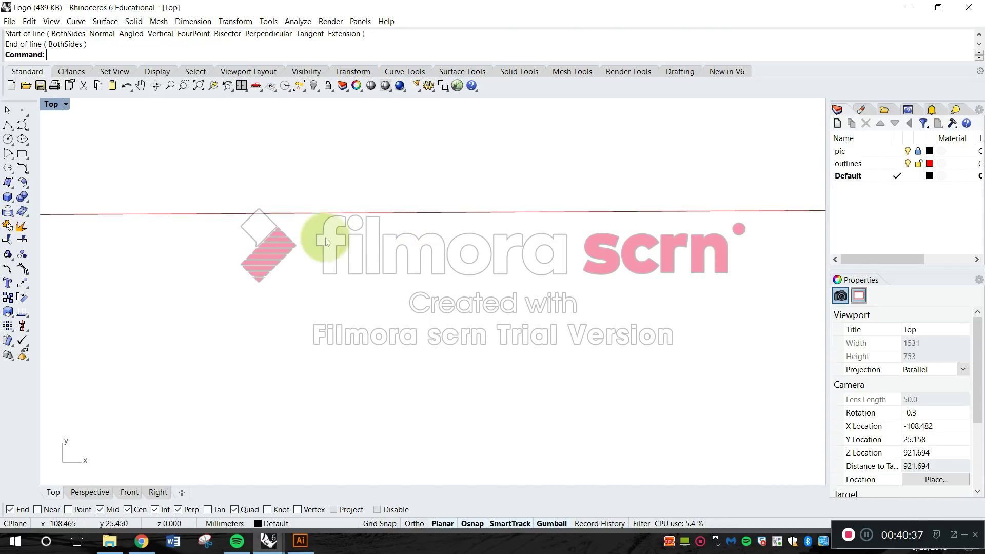
scroll(190, 223, up, 12)
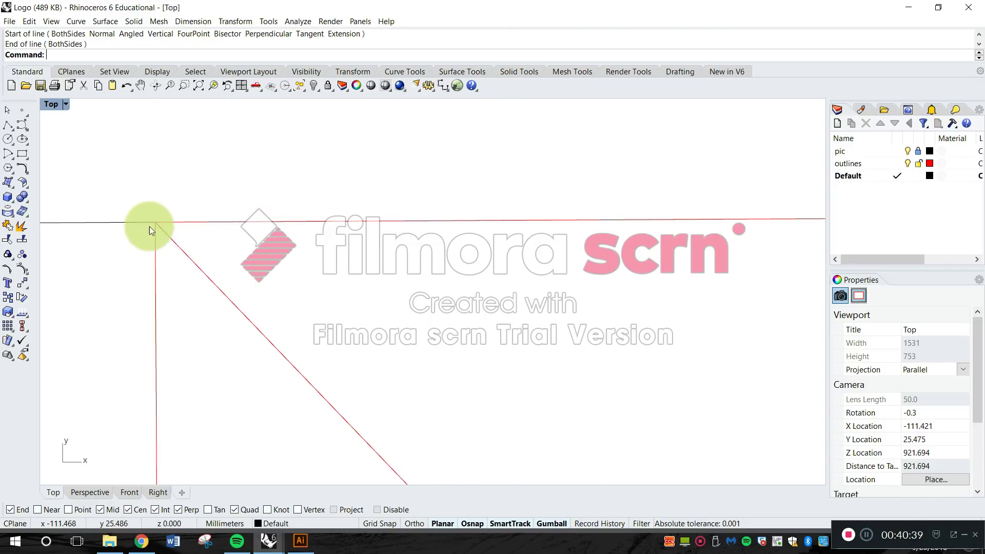
scroll(327, 242, down, 10)
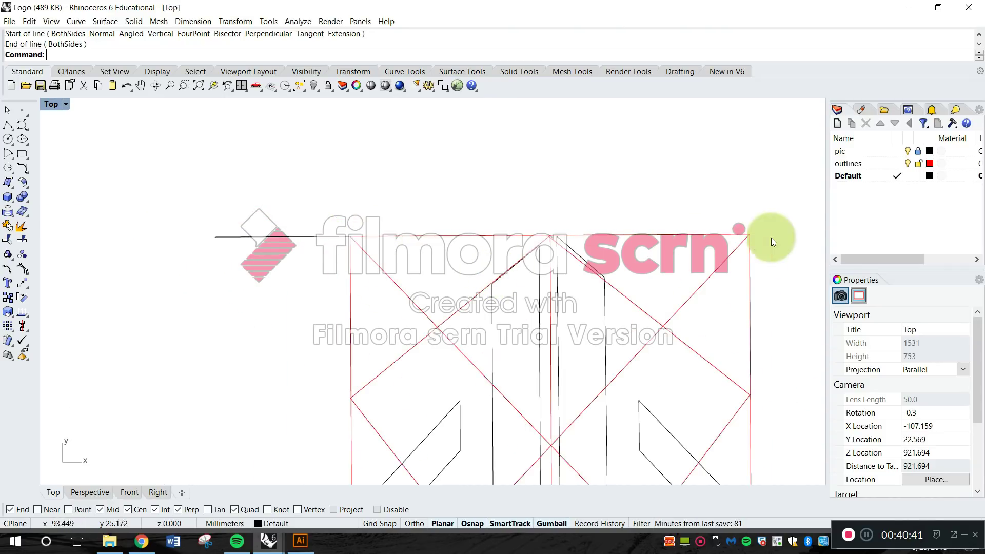
scroll(687, 277, up, 6)
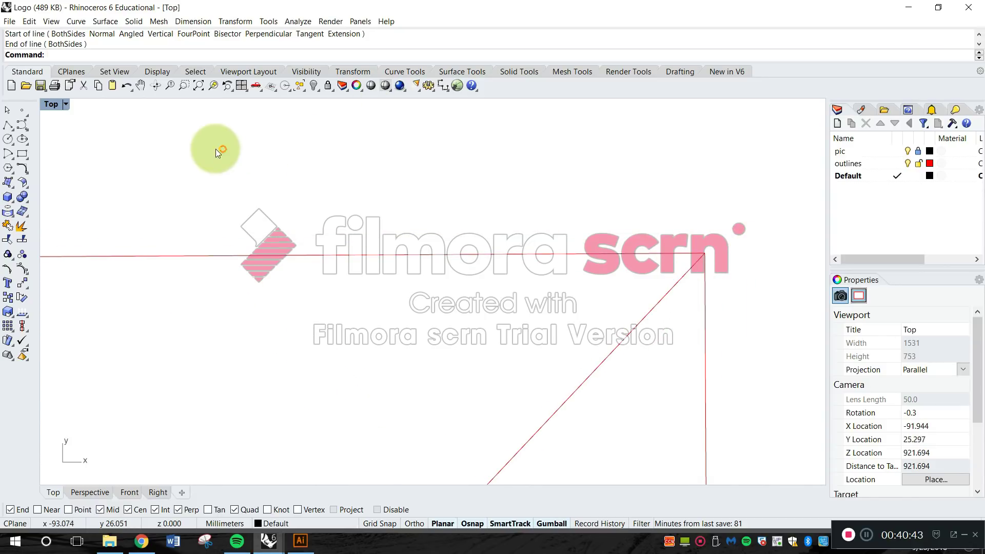
click(239, 85)
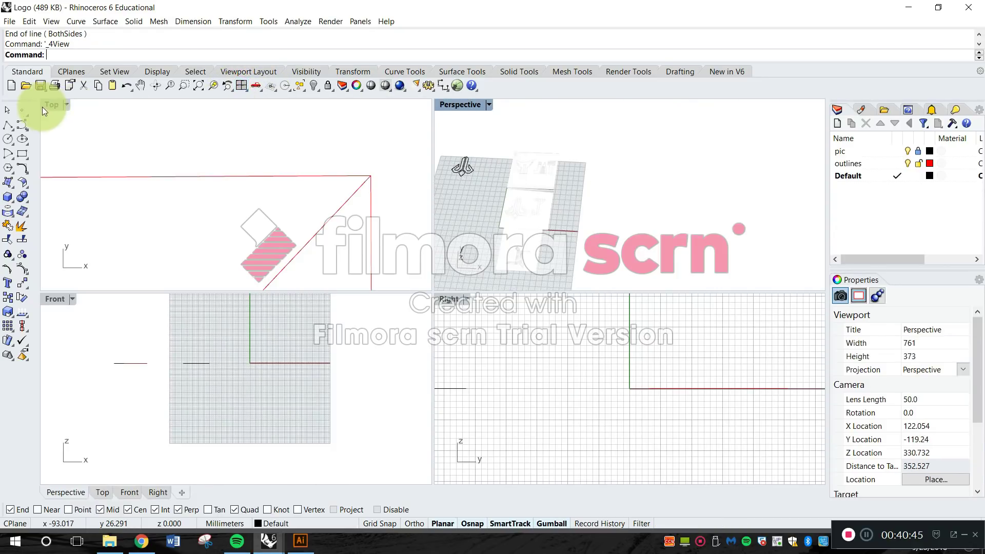
double_click(48, 104)
scroll(269, 247, down, 5)
scroll(287, 231, up, 4)
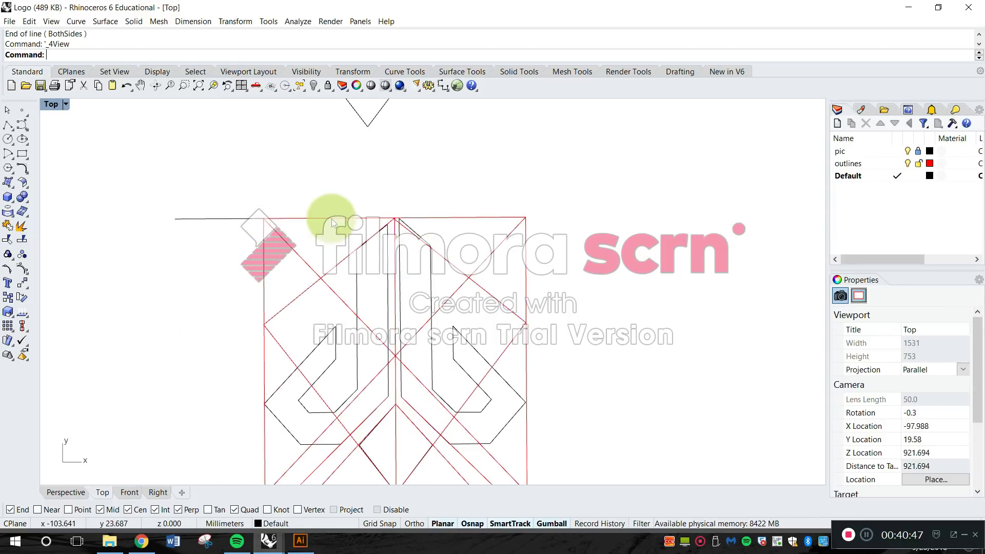
right_drag(316, 242, 407, 246)
right_drag(467, 236, 468, 147)
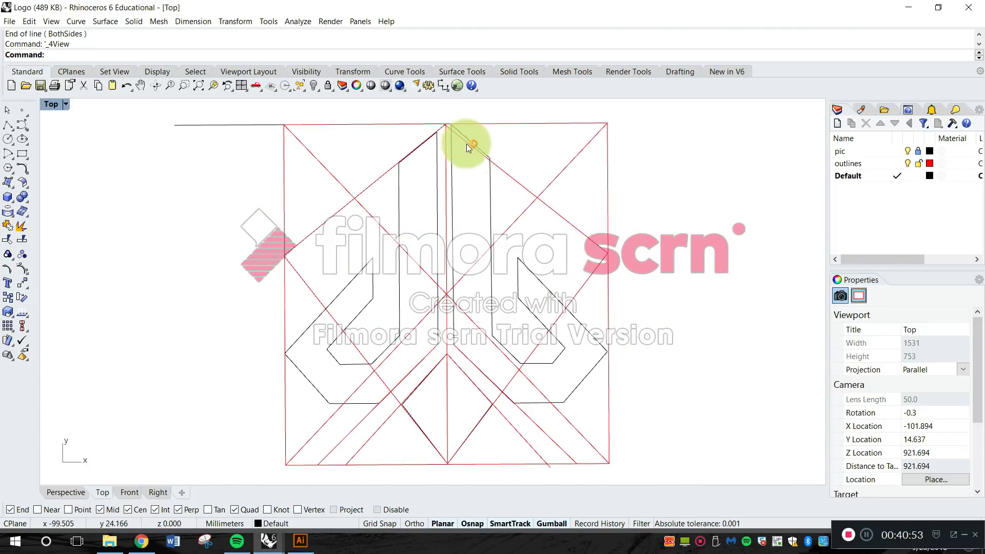
right_drag(464, 267, 468, 229)
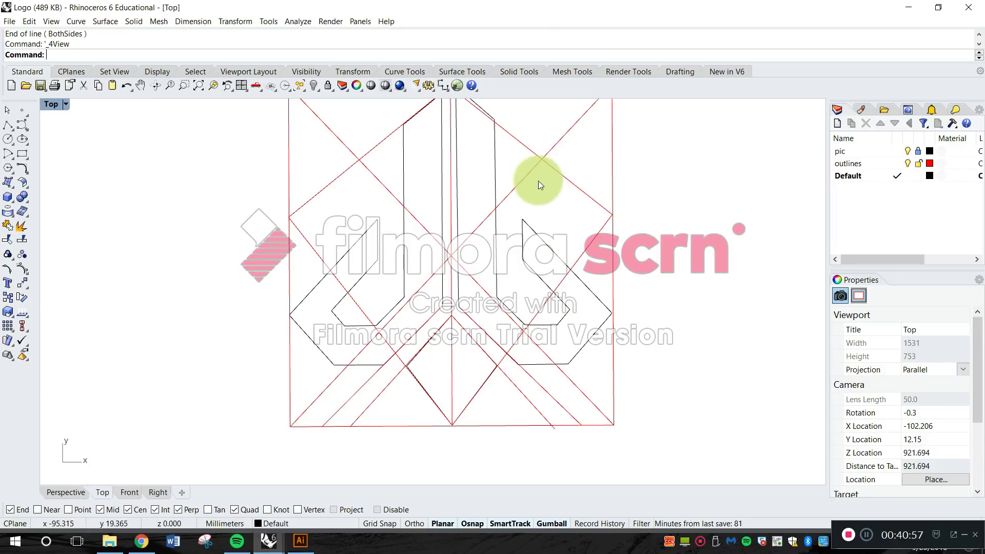
Bring Illustrator forward briefly, and switch to the Digital Logos_JM drawing in Rhino.
click(301, 545)
click(268, 544)
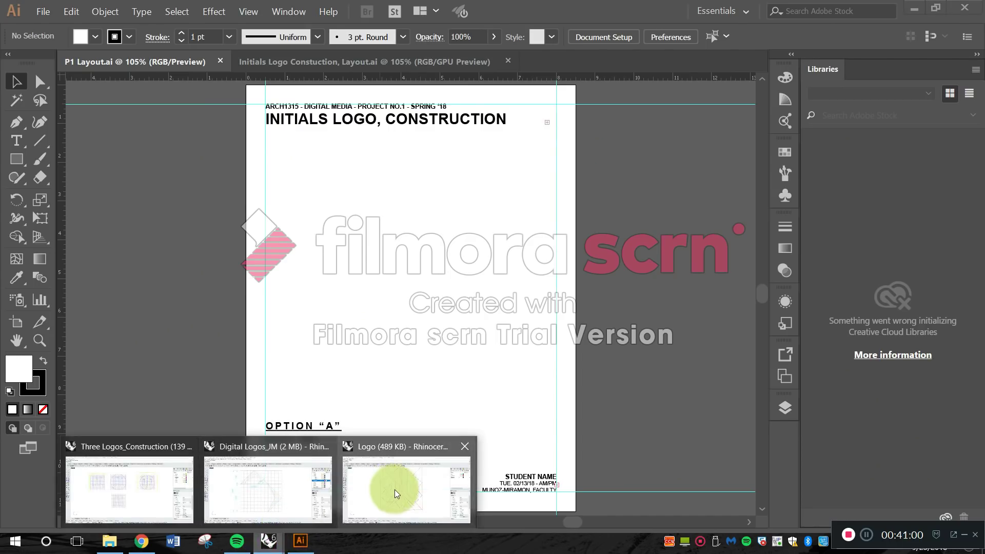
click(266, 495)
right_drag(666, 287, 654, 306)
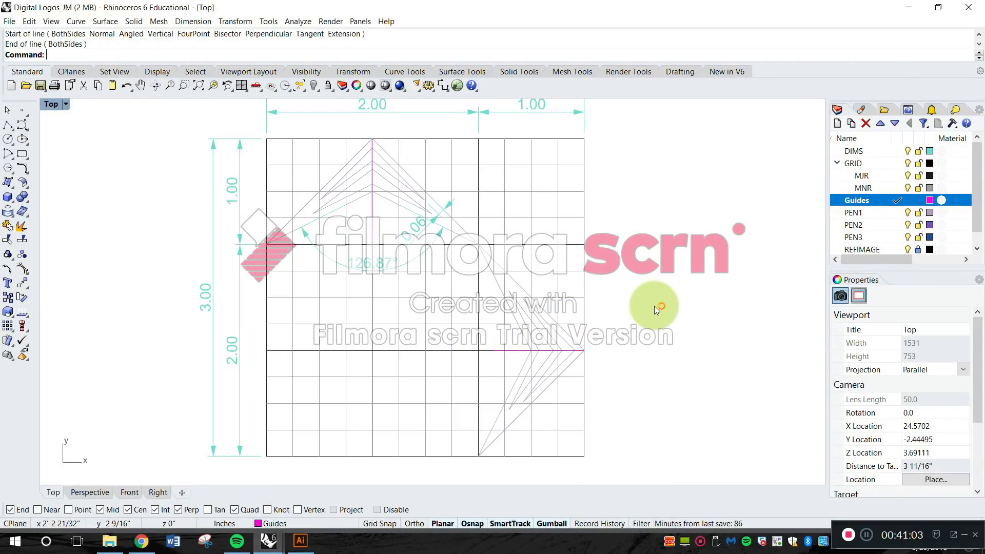
Change the Guides layer colour to a pink with RGB values 243, 16, 149.
click(928, 200)
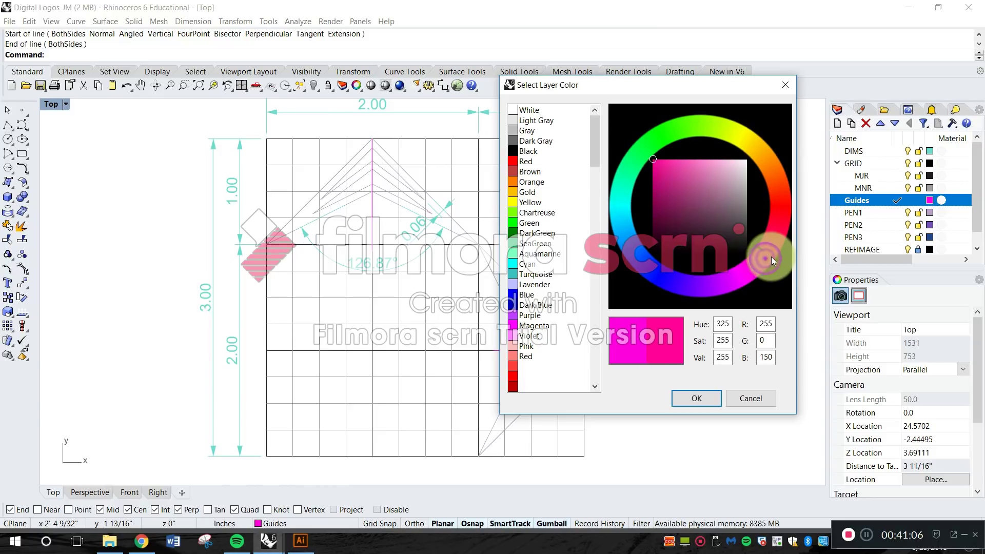
click(695, 399)
click(929, 200)
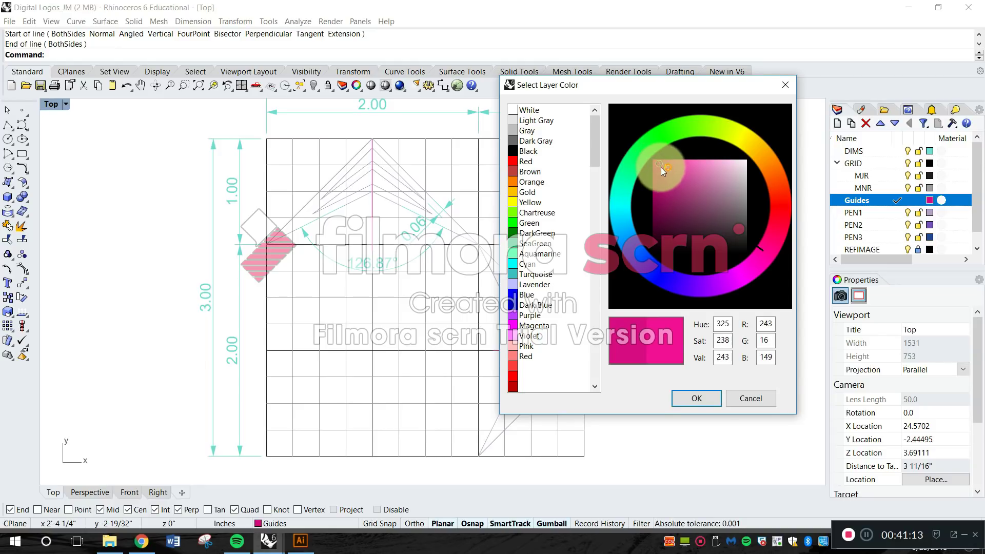
click(703, 397)
Inspect the recoloured guide lines on both chevrons and look over the other logo variations around the dimensioned grid.
scroll(355, 162, up, 5)
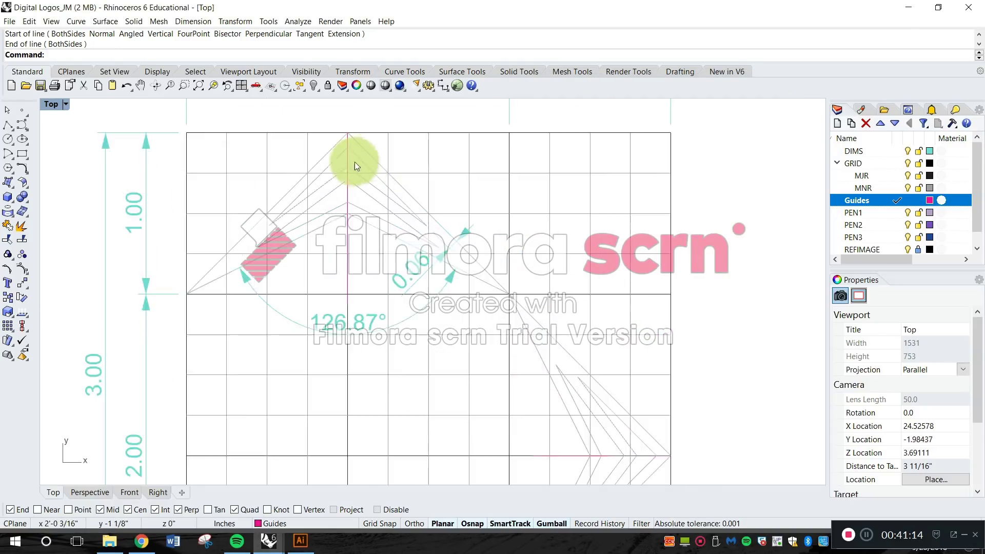
click(346, 167)
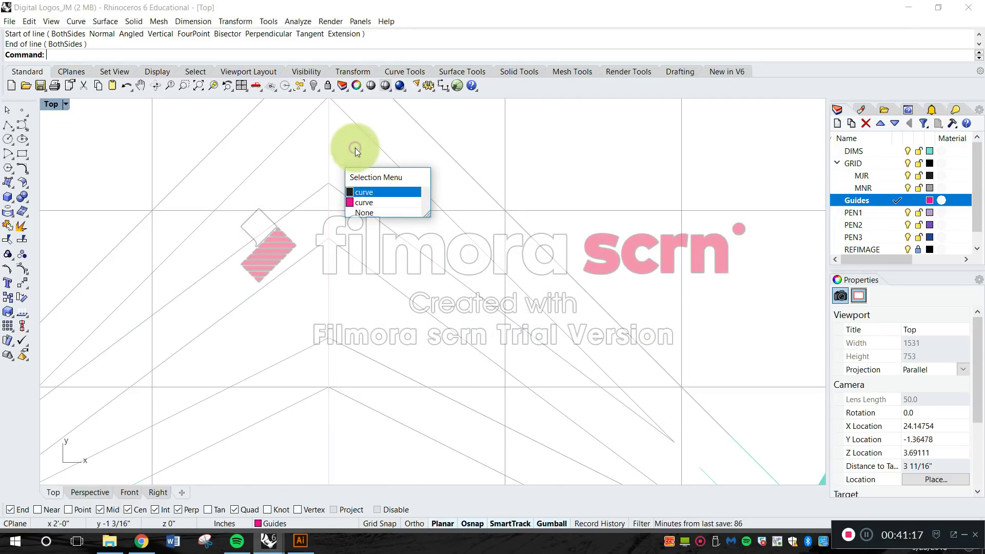
scroll(359, 169, down, 5)
right_drag(504, 304, 512, 250)
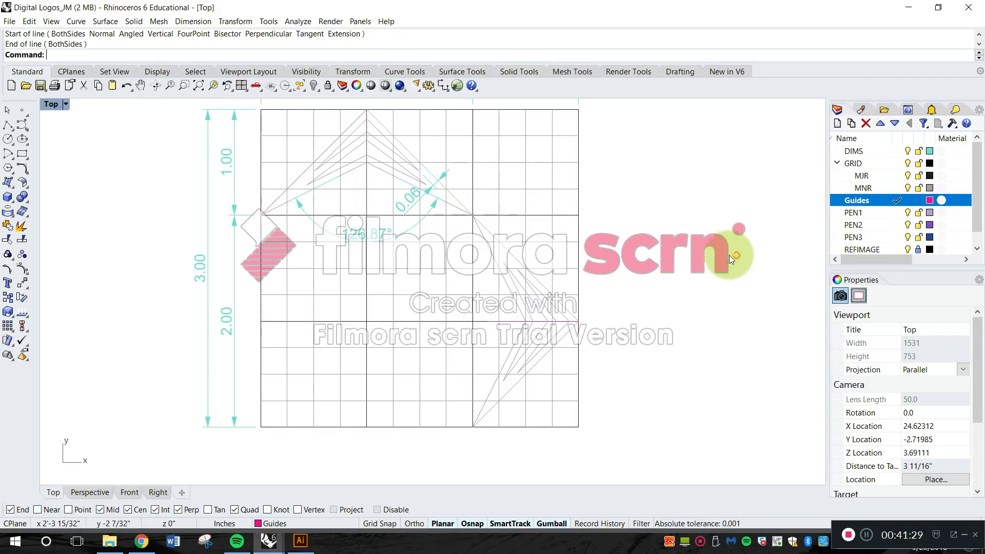
scroll(651, 192, down, 14)
mouse_move(651, 193)
right_down()
mouse_move(518, 308)
mouse_move(534, 334)
right_up()
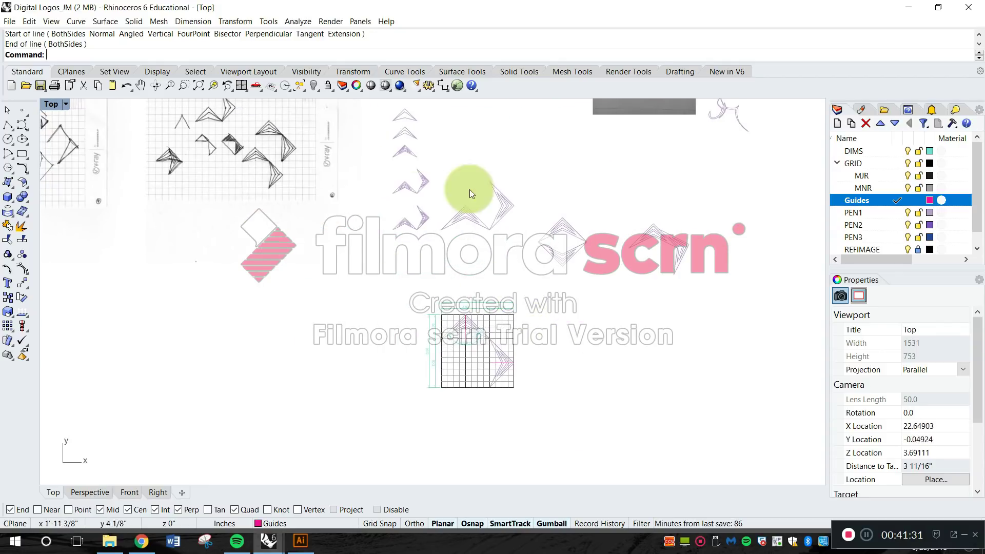
Draw a diagonal guide line across the dimensioned grid from its lower-left corner to its upper-right corner.
right_drag(445, 193, 521, 319)
right_drag(651, 307, 554, 294)
right_drag(662, 280, 534, 171)
scroll(379, 334, up, 6)
scroll(379, 334, up, 2)
right_drag(401, 318, 505, 231)
scroll(377, 326, up, 8)
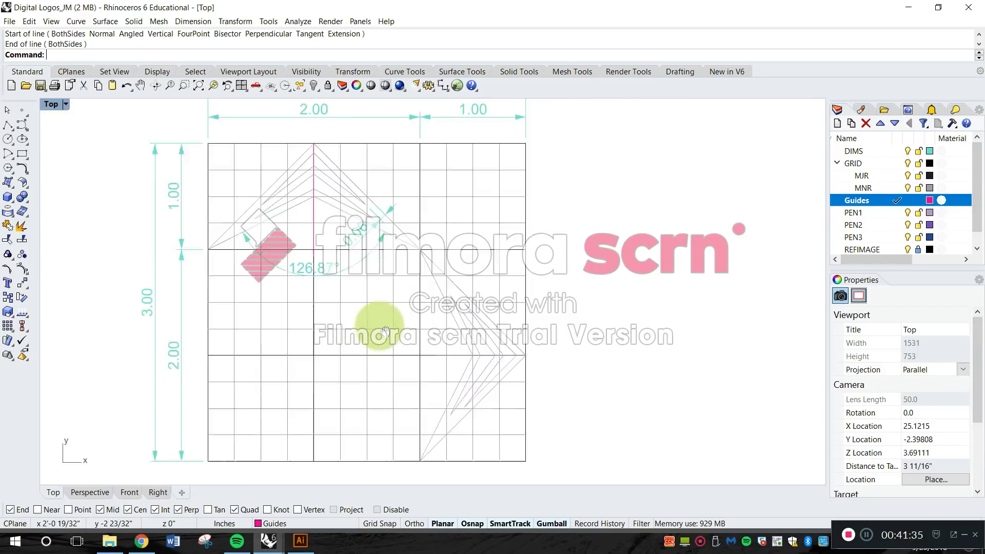
right_drag(417, 317, 481, 273)
scroll(482, 274, down, 3)
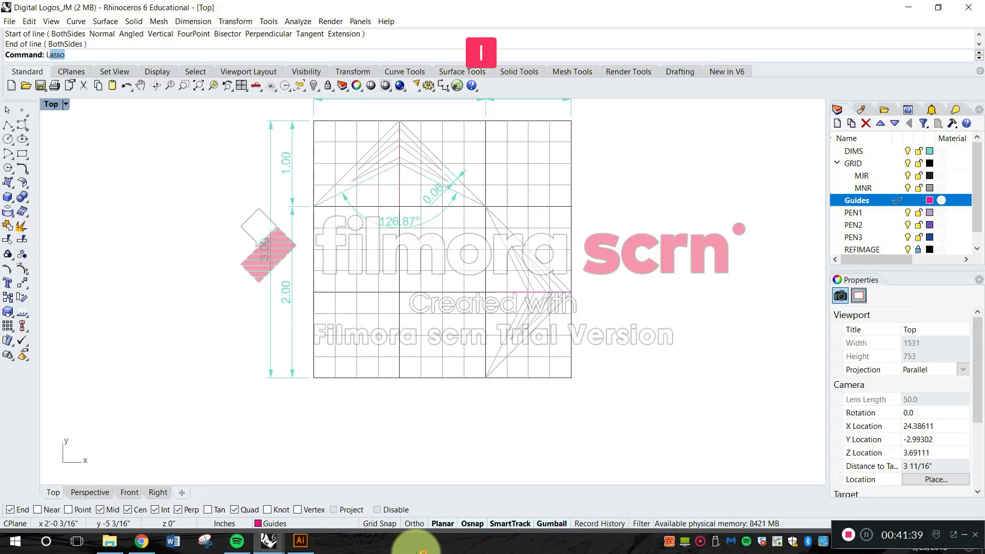
text(ine)
key(Return)
click(310, 378)
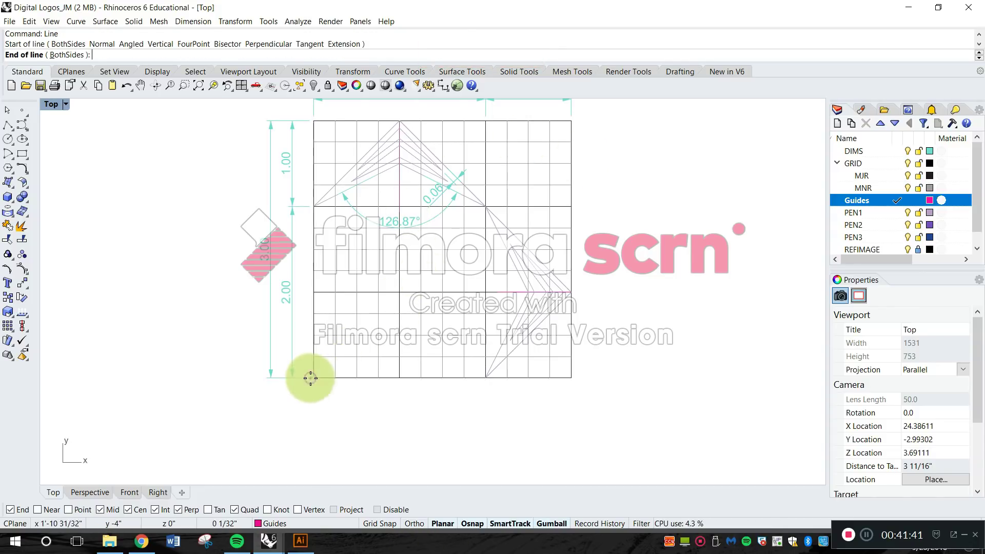
click(570, 122)
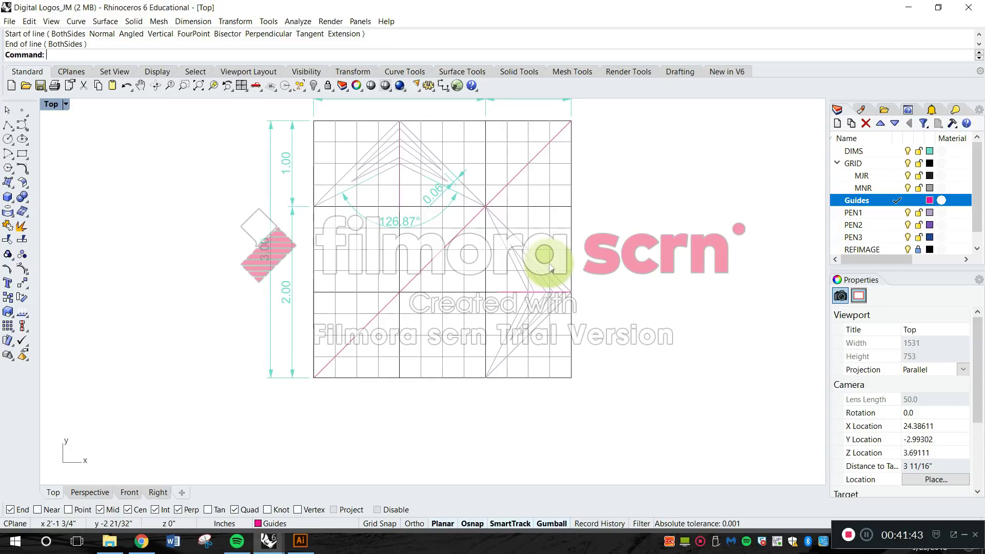
Draw the opposite diagonal guide line from the grid's lower-right corner to its upper-left corner.
key(Return)
click(570, 378)
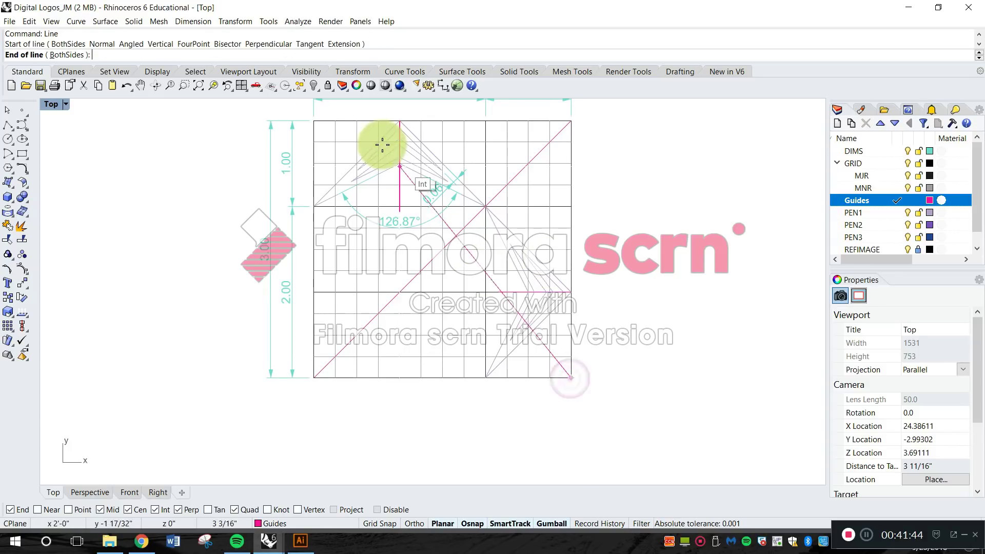
click(314, 123)
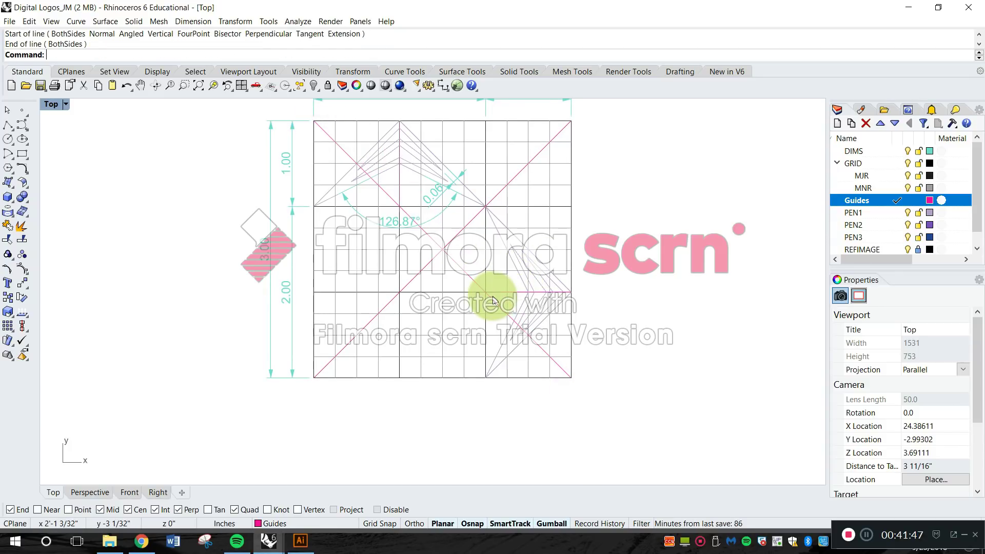
Examine where the two diagonal guides cross the grid intersections, the grid centre and the two chevrons.
scroll(508, 196, up, 4)
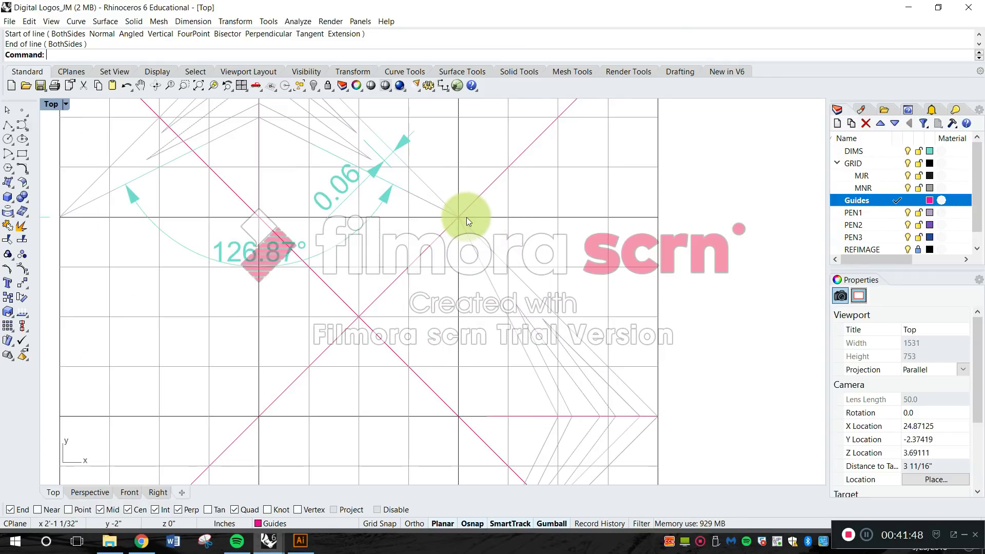
scroll(469, 214, down, 5)
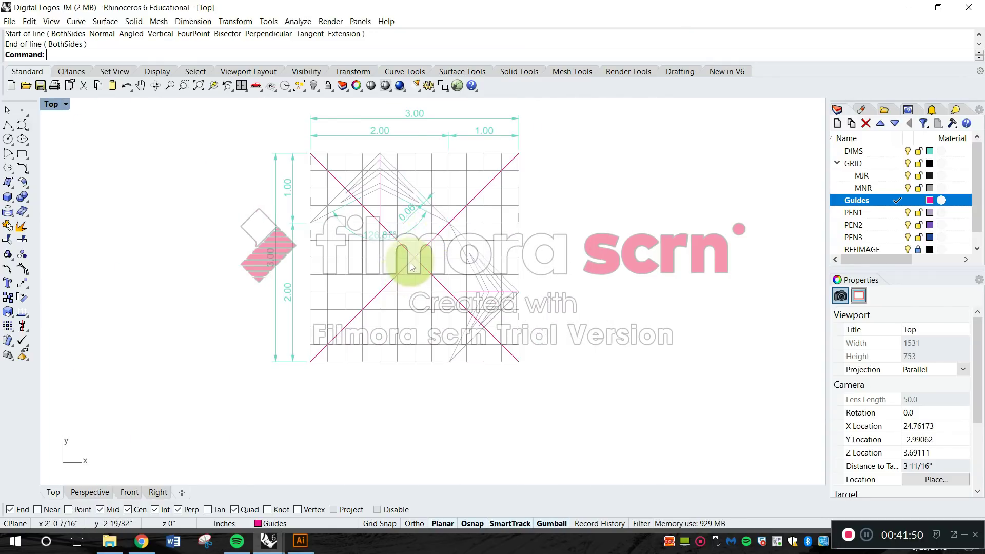
scroll(410, 263, up, 4)
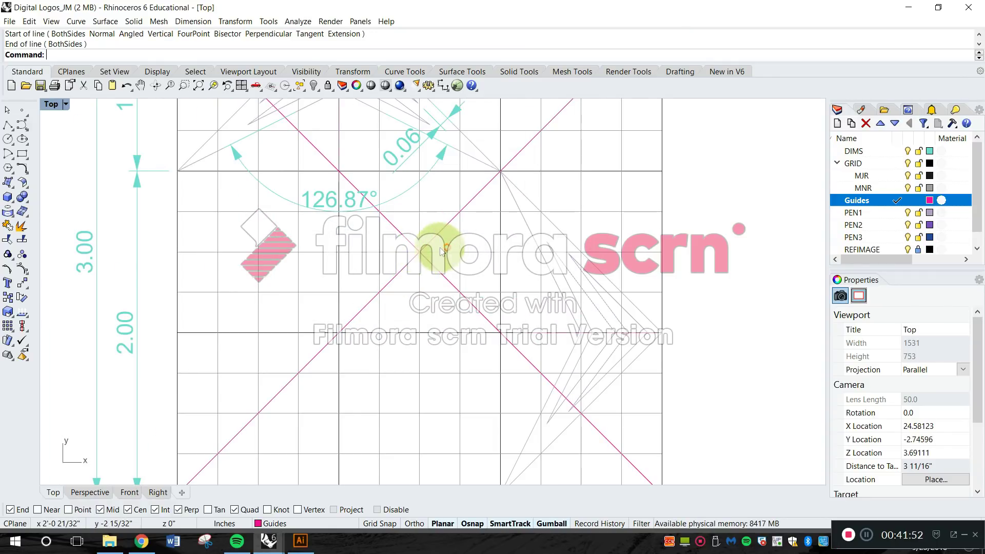
scroll(441, 250, down, 4)
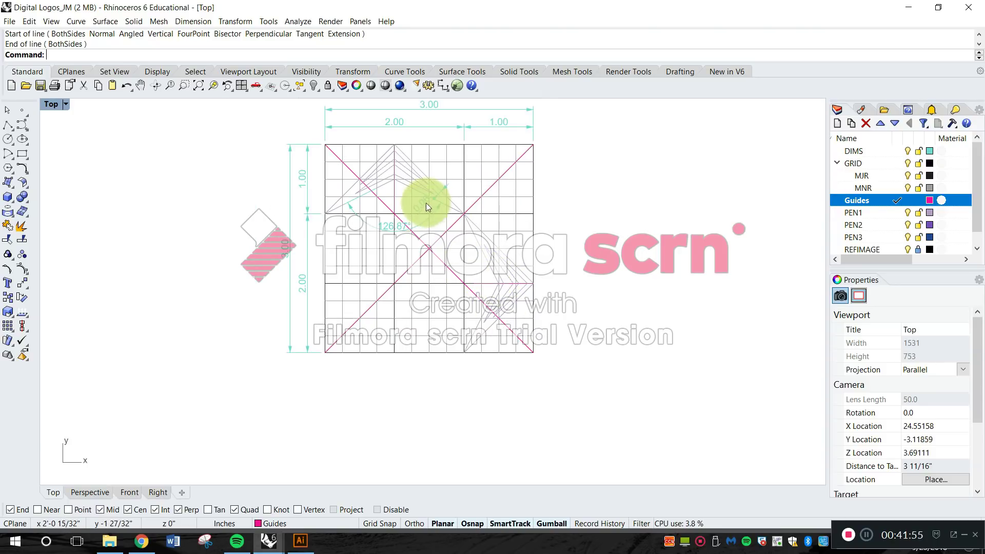
scroll(427, 240, up, 6)
scroll(429, 287, down, 6)
right_drag(452, 315, 447, 346)
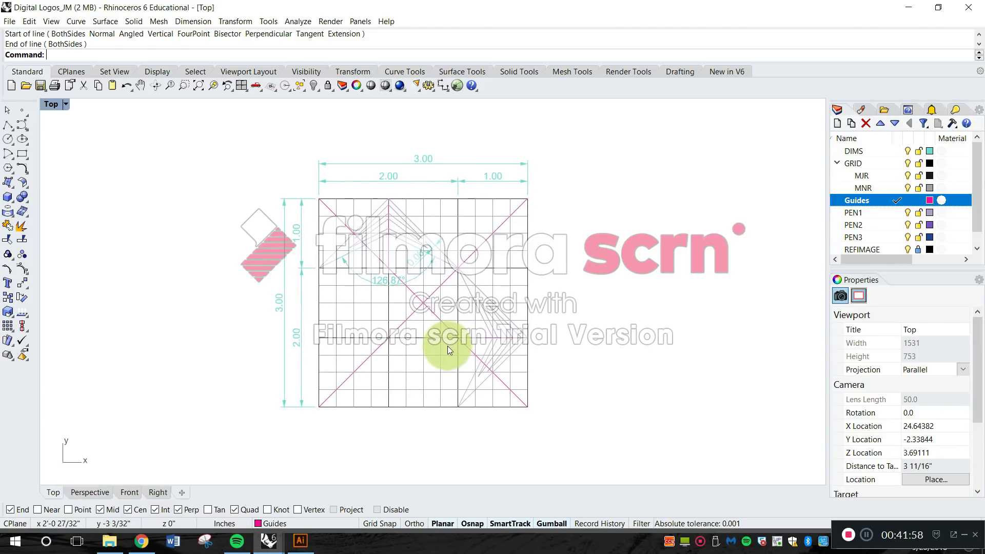
scroll(405, 285, up, 6)
right_drag(501, 255, 440, 268)
scroll(446, 273, down, 5)
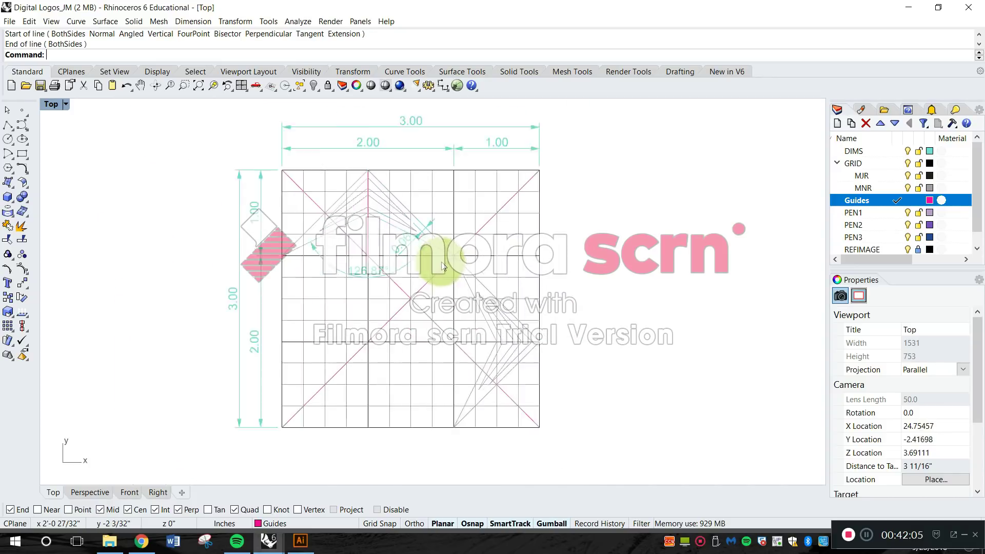
Add a radial dimension to the long sweeping tail of the lowest curved script logo, with the text outside the curve.
scroll(381, 206, down, 18)
right_drag(497, 148, 475, 222)
scroll(482, 216, up, 10)
mouse_move(564, 155)
right_down()
mouse_move(554, 181)
mouse_move(451, 296)
right_up()
scroll(446, 303, up, 10)
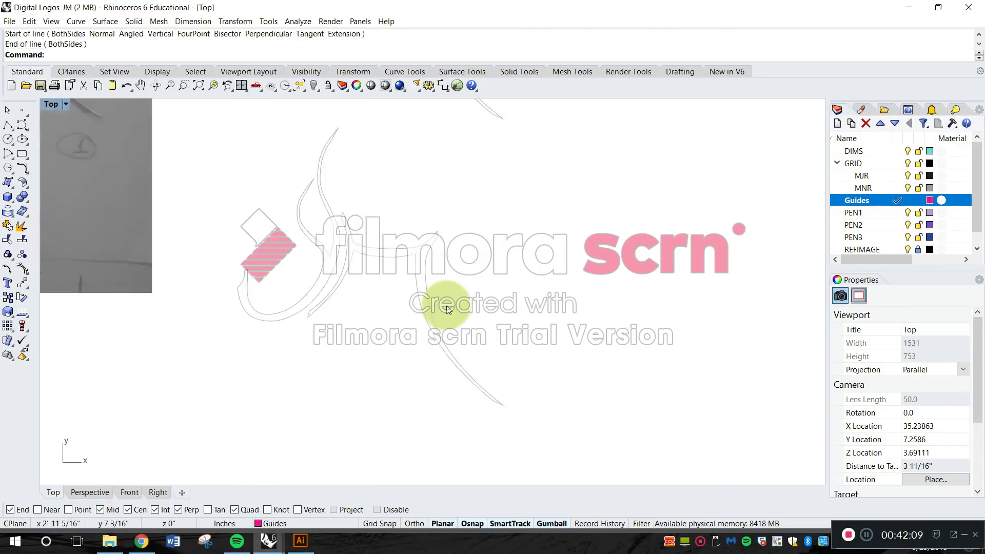
scroll(373, 266, down, 6)
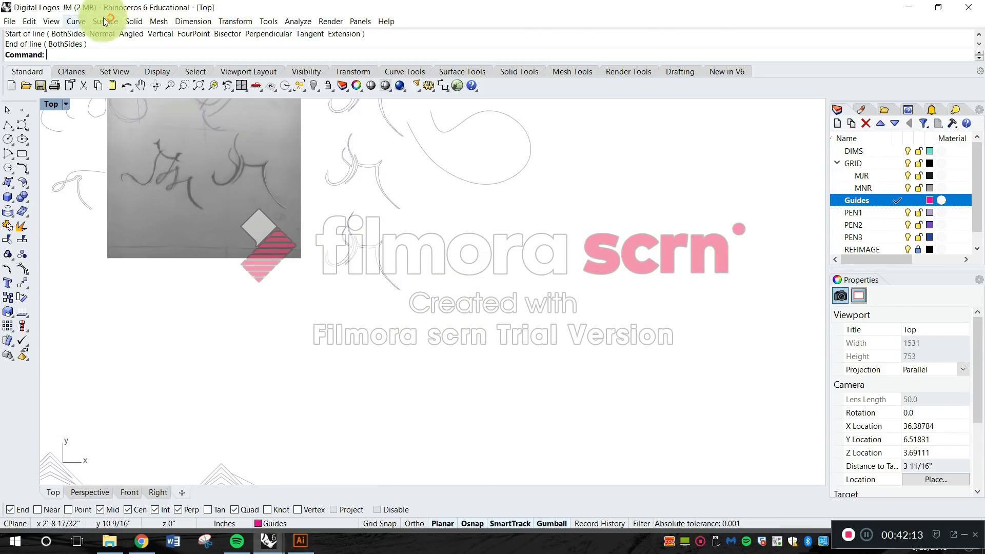
click(195, 21)
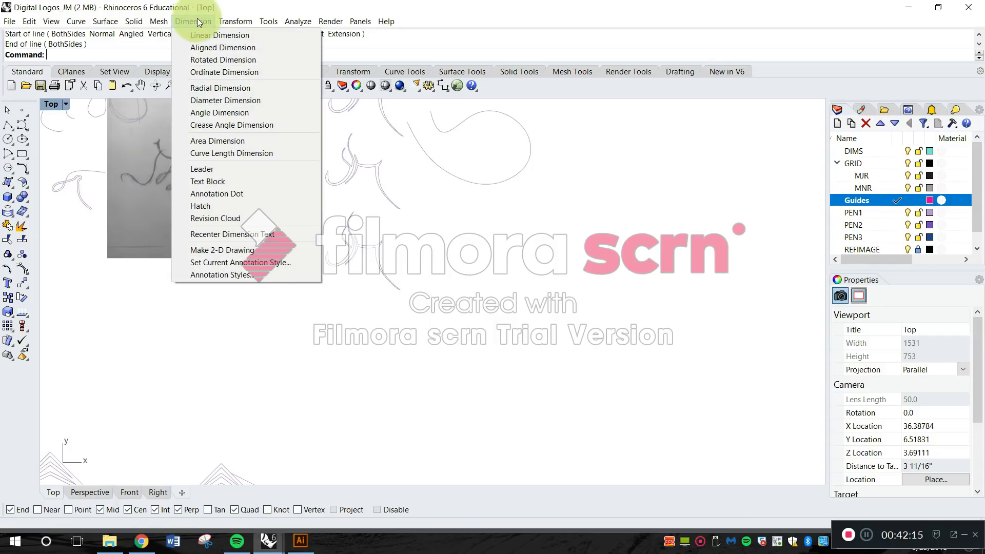
click(234, 87)
scroll(351, 220, up, 3)
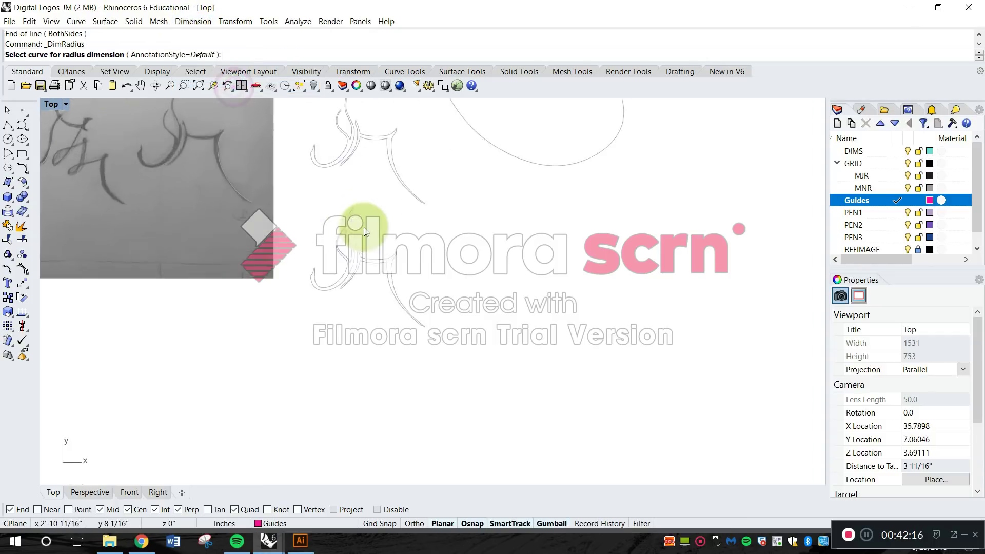
click(421, 306)
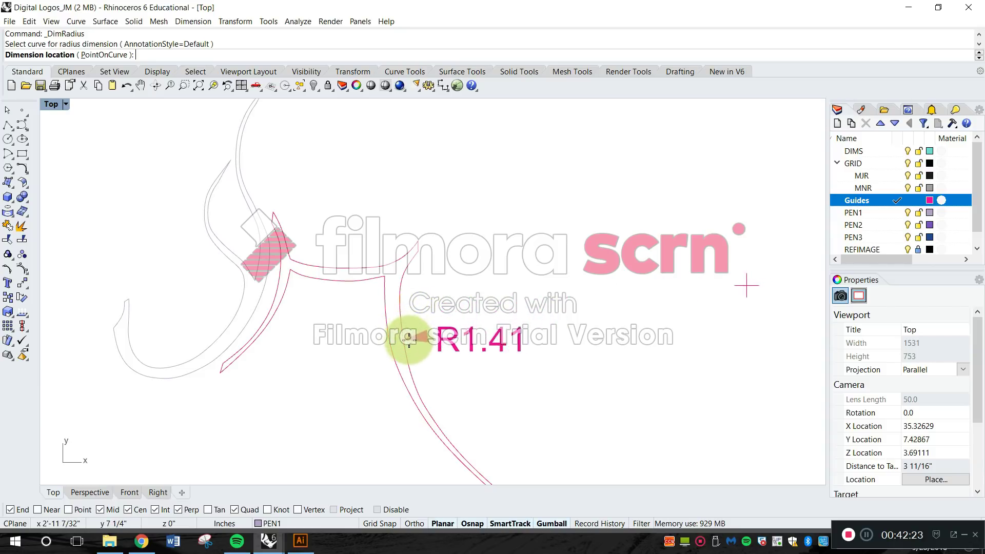
right_drag(408, 336, 399, 245)
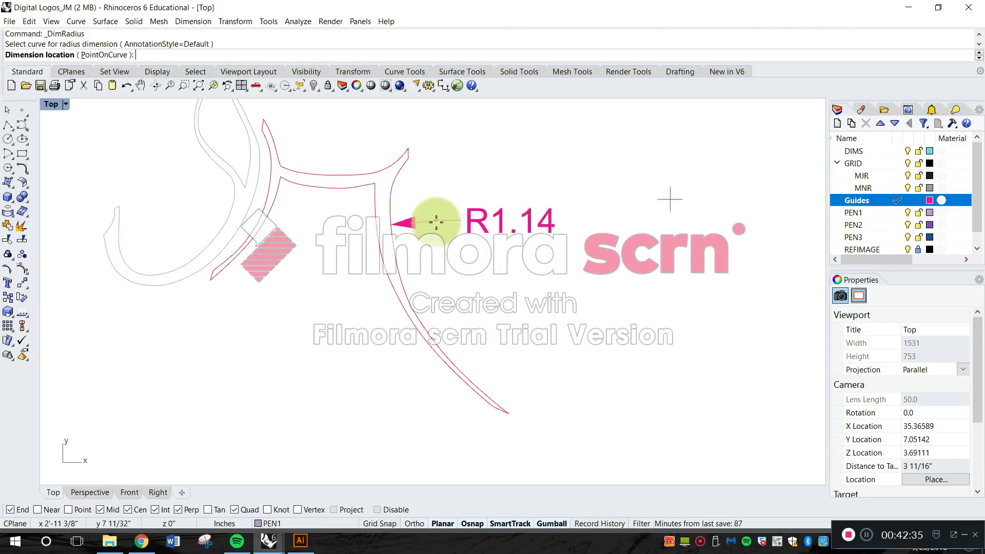
click(463, 314)
Draw a small arc with a radius of about 0.58 in below the sketch photo, using start, end and a point on the arc.
scroll(474, 284, down, 3)
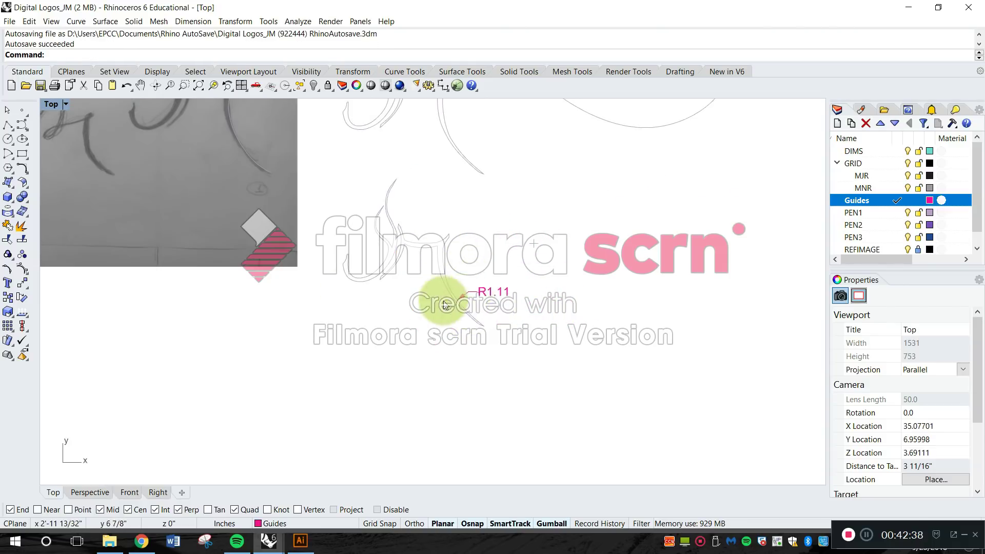
click(16, 144)
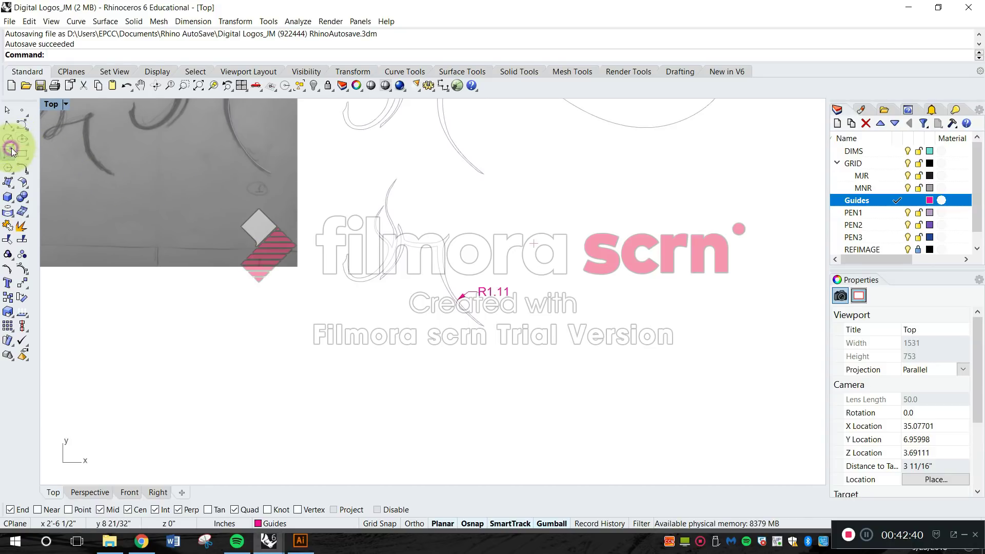
key(Escape)
click(14, 144)
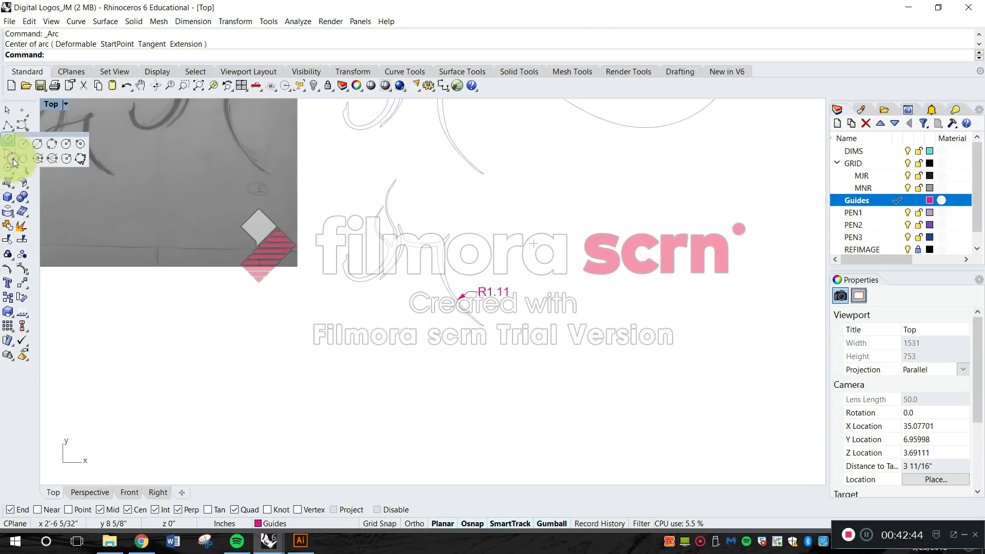
click(39, 158)
click(220, 422)
click(293, 364)
click(255, 359)
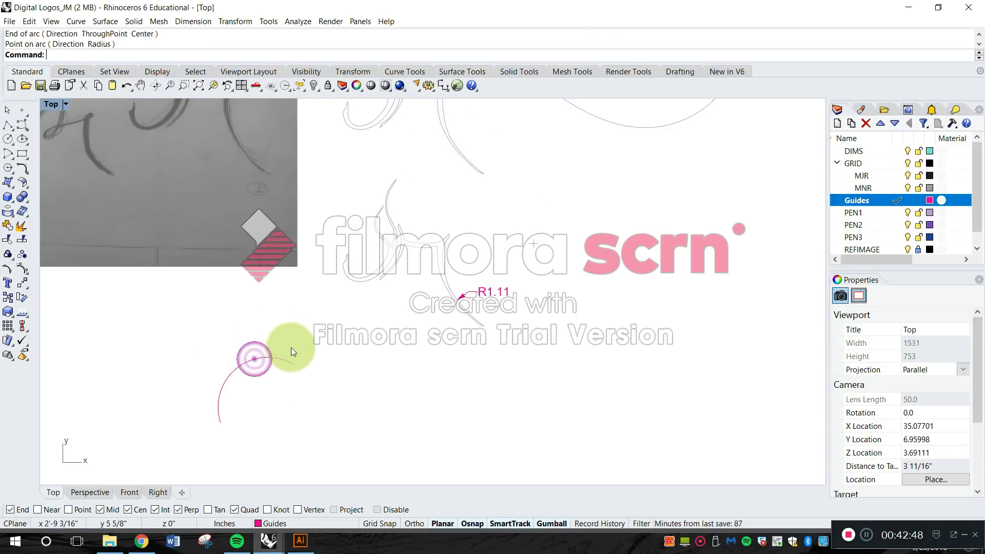
Draw a wide, shallow arc with a radius of about 4.26 in beside the small arc, using start, end and a point on it.
scroll(290, 347, up, 5)
right_click(425, 266)
click(428, 370)
right_drag(615, 373, 433, 306)
scroll(434, 306, down, 8)
click(615, 341)
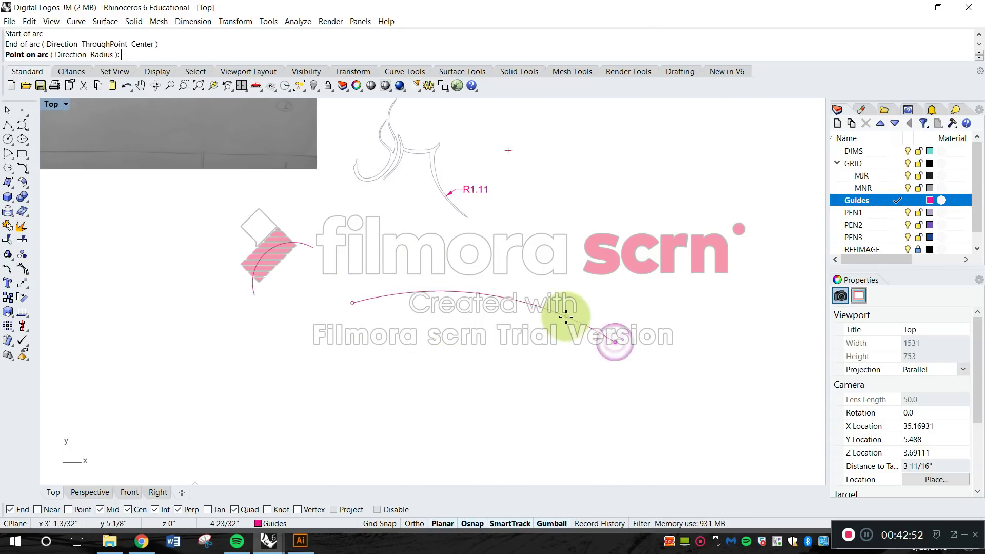
click(560, 310)
scroll(446, 312, up, 4)
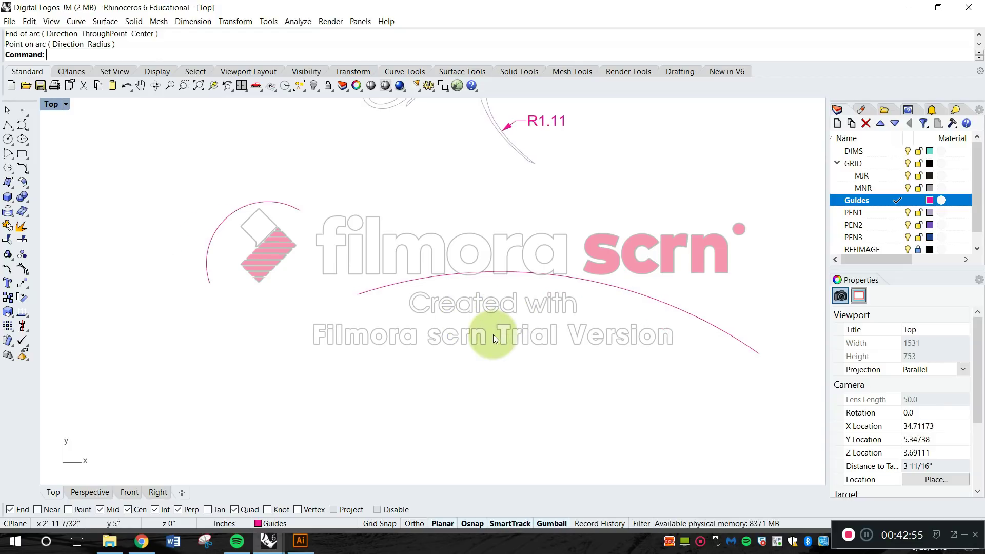
Add a radial dimension to the wide arc, placing its text below the arc near its left end.
click(193, 21)
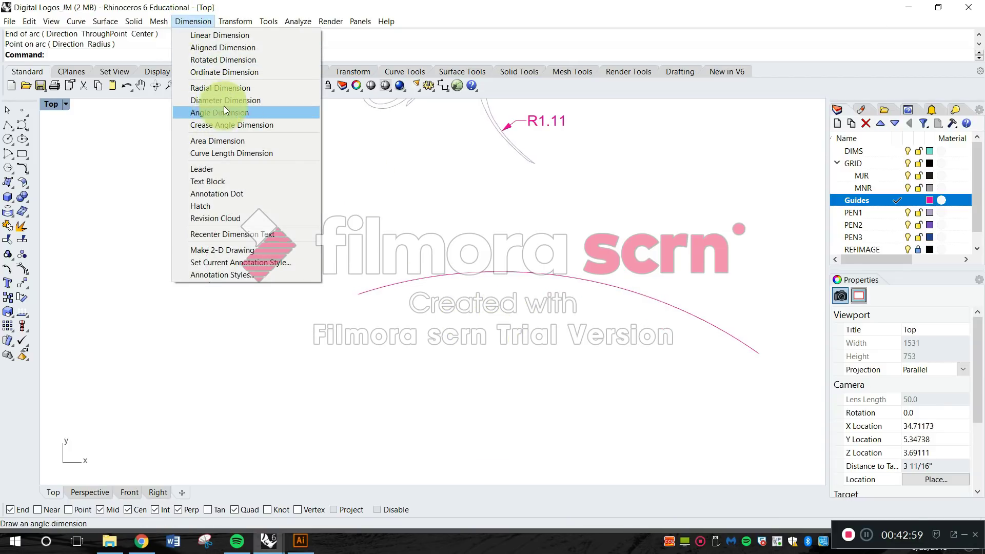
click(224, 88)
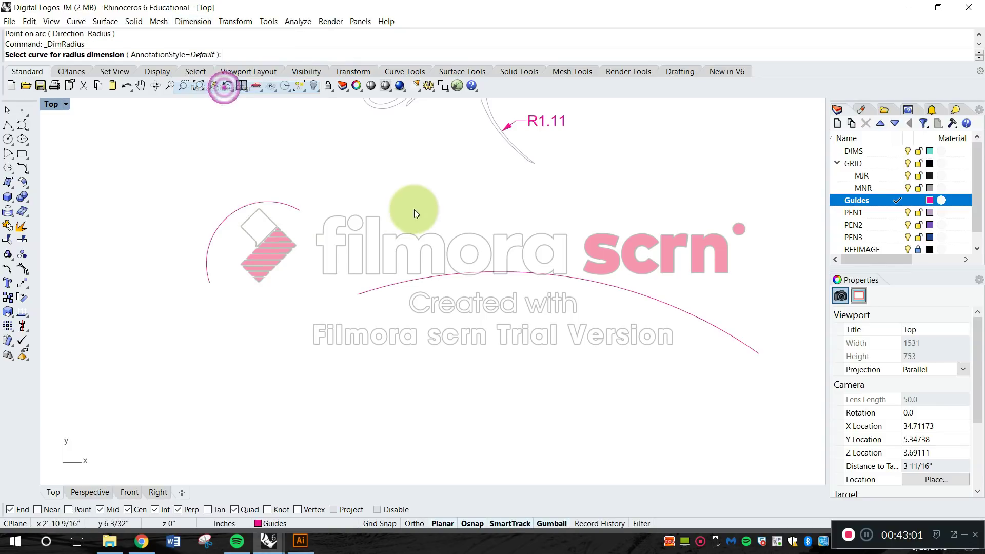
click(472, 277)
scroll(468, 286, down, 2)
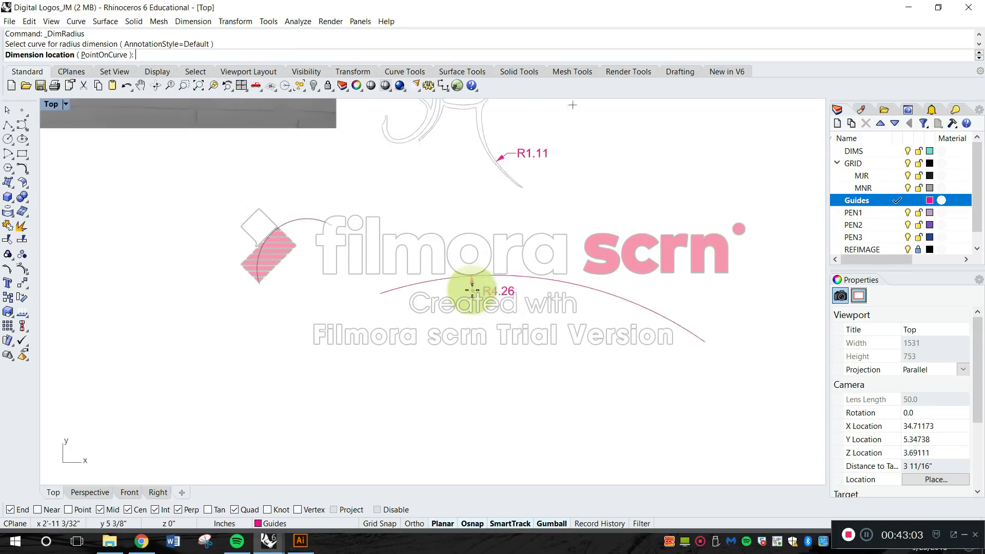
scroll(482, 280, up, 2)
scroll(451, 259, down, 3)
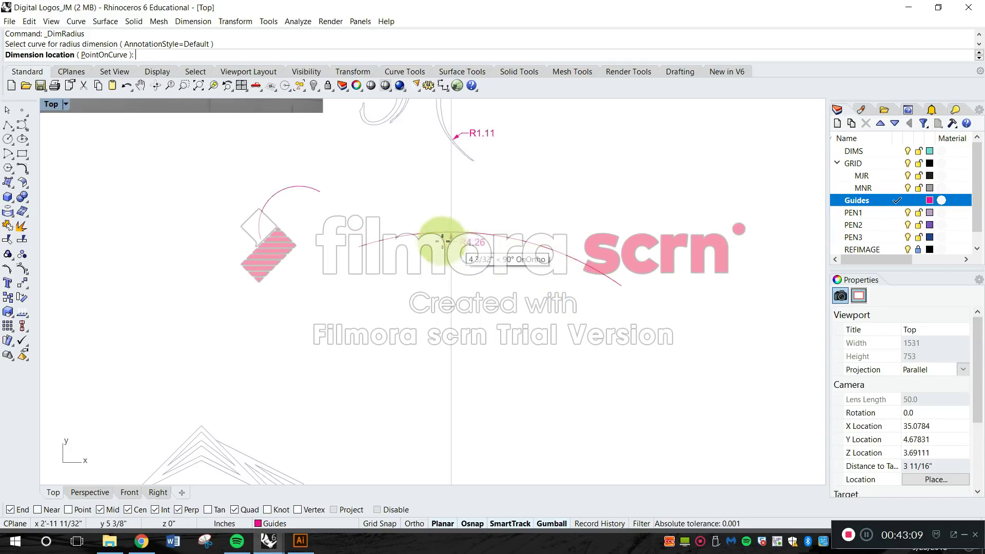
scroll(441, 242, up, 3)
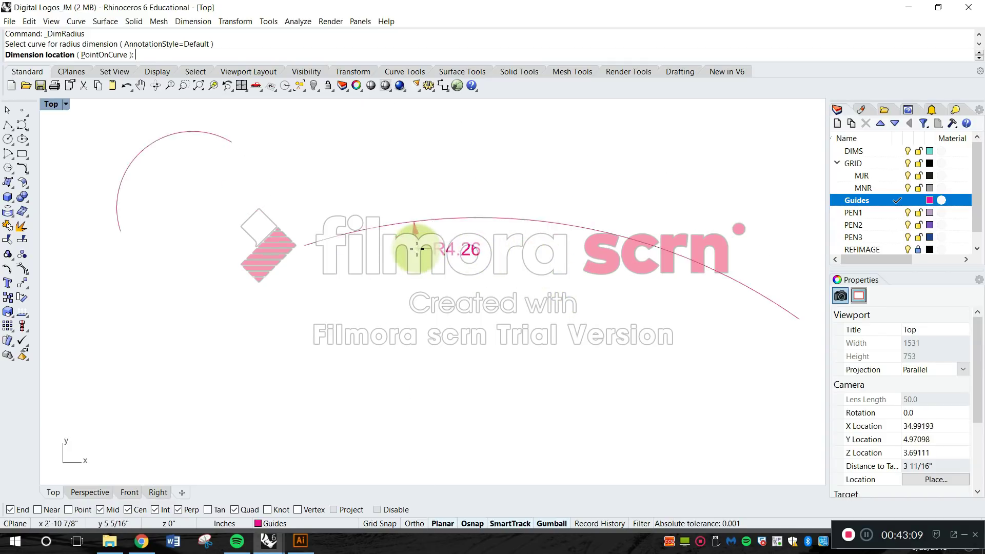
click(322, 266)
Add a radial dimension to the small arc, placing its text inside the curve above the centre.
scroll(333, 264, down, 6)
right_drag(395, 283, 476, 298)
scroll(309, 215, up, 6)
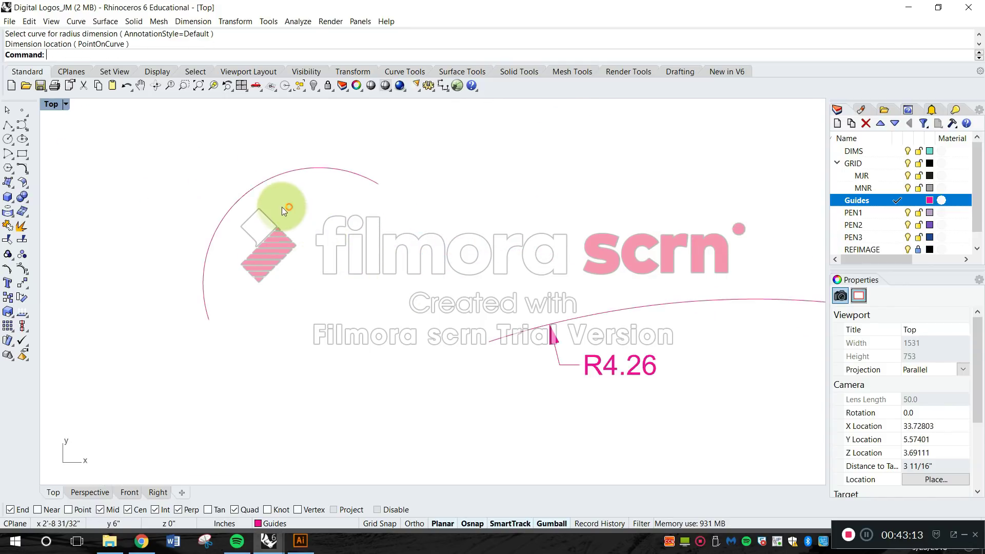
right_click(263, 202)
click(242, 194)
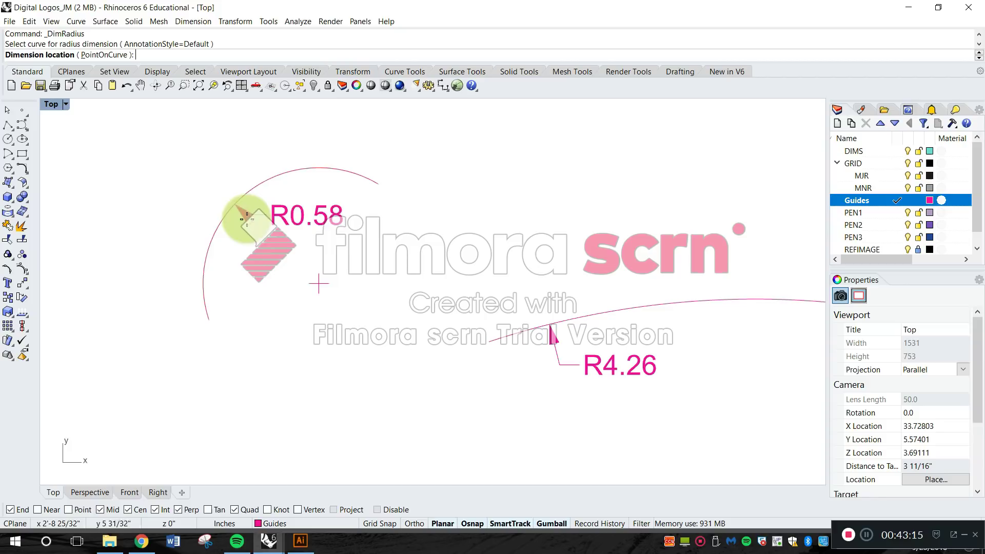
click(271, 257)
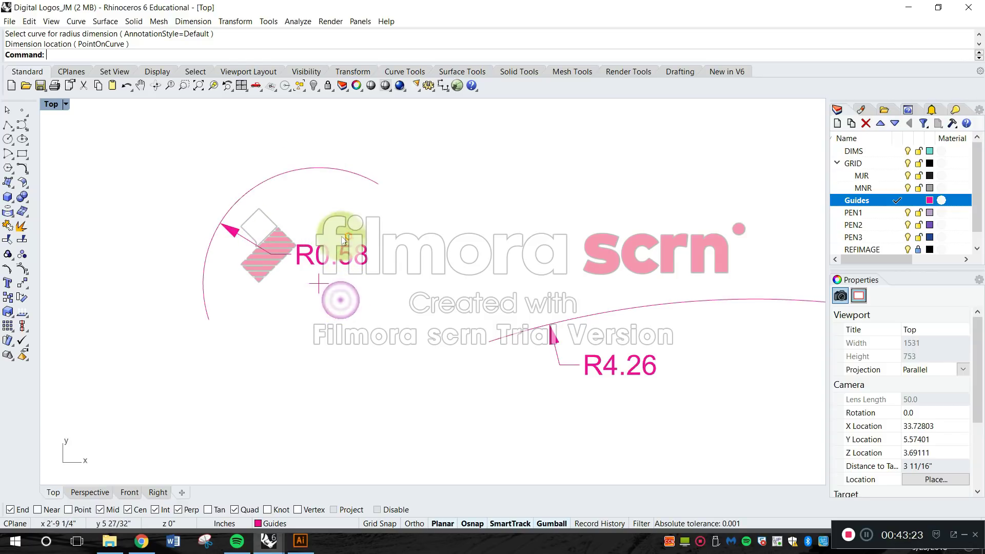
Examine the radial dimensions on both arcs, including the small arc dimension's arrow, text and centre mark.
scroll(340, 223, down, 3)
scroll(473, 300, down, 3)
scroll(461, 291, up, 8)
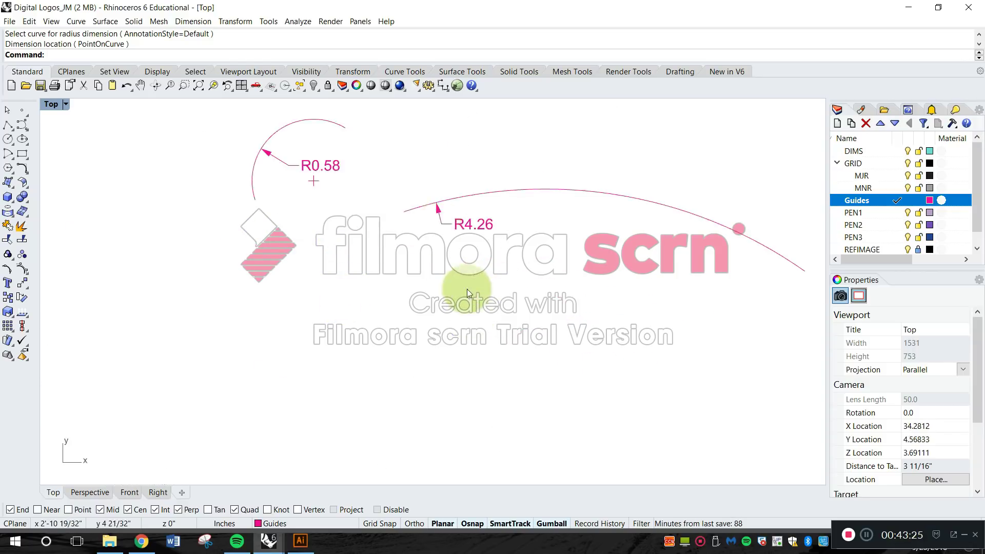
scroll(400, 329, up, 2)
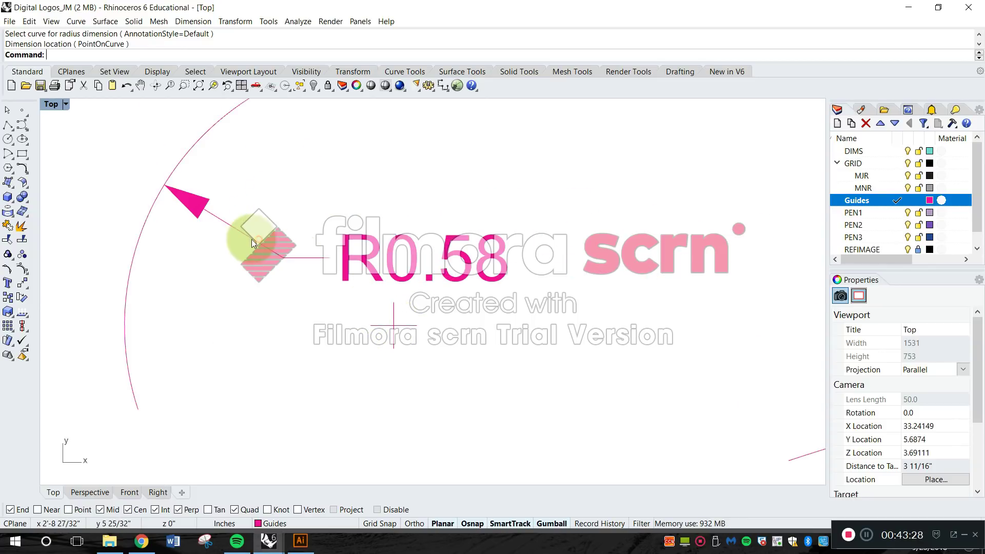
scroll(292, 272, down, 3)
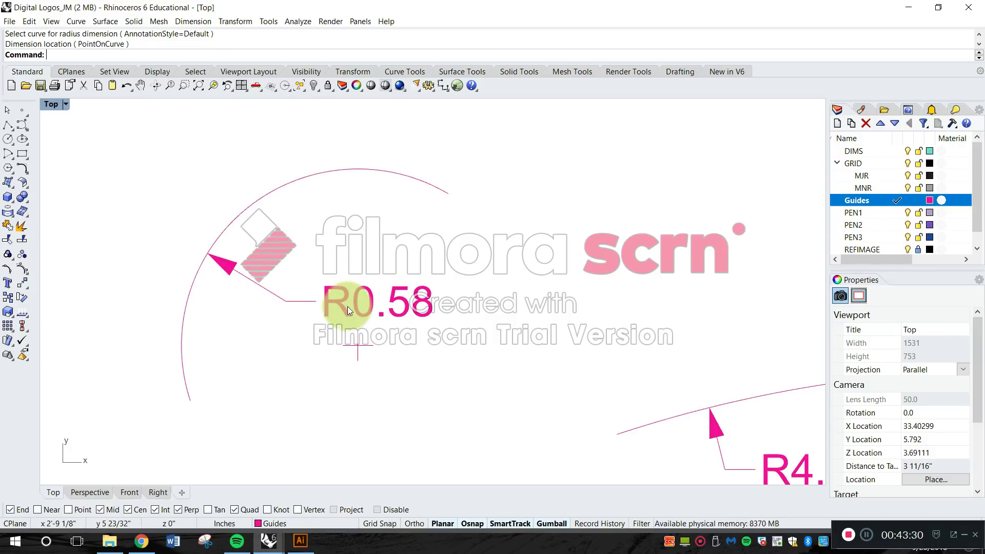
click(346, 306)
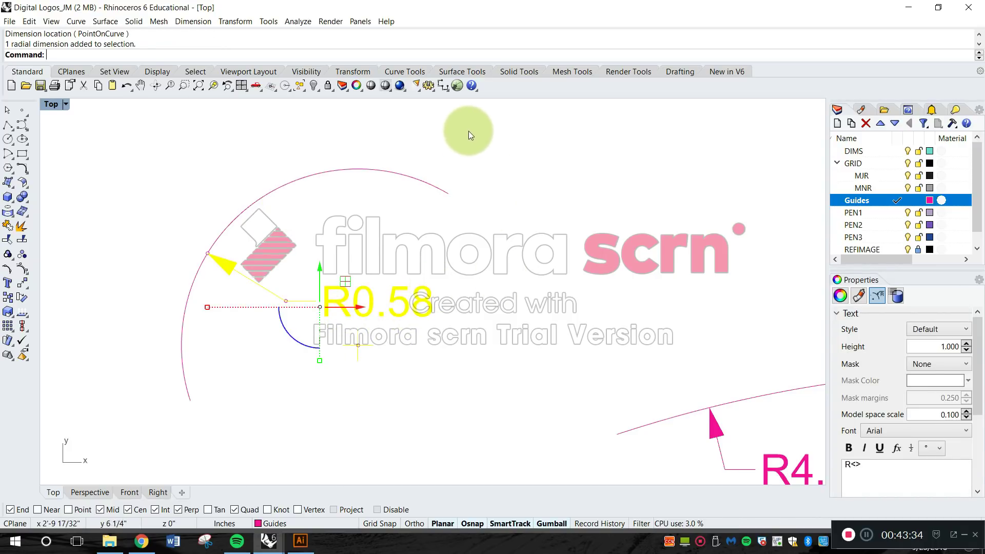
click(463, 233)
Look over the dimensioned grid with its diagonal guides, and inspect the upper chevron's line spacing and angle dimensions closely.
scroll(461, 226, down, 2)
scroll(459, 225, down, 12)
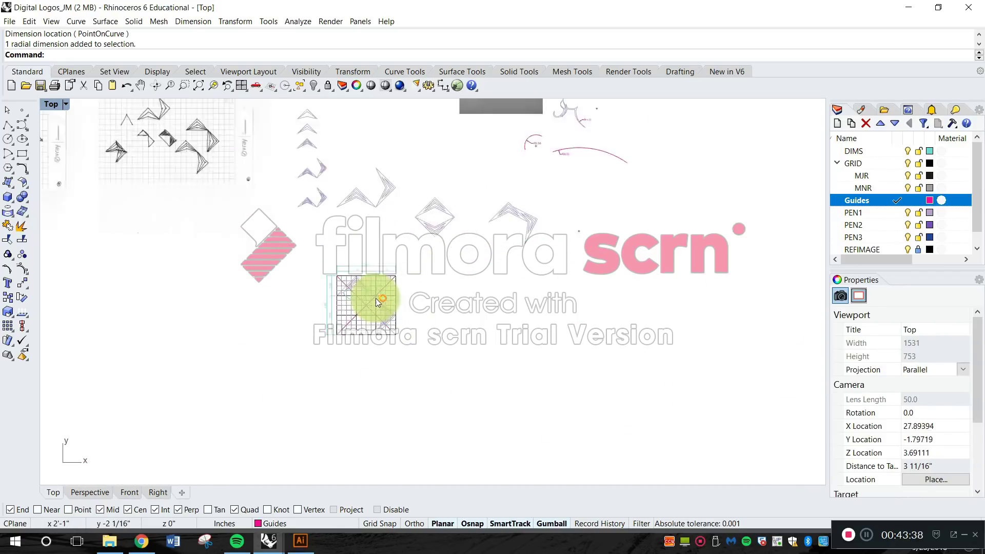
scroll(377, 301, up, 10)
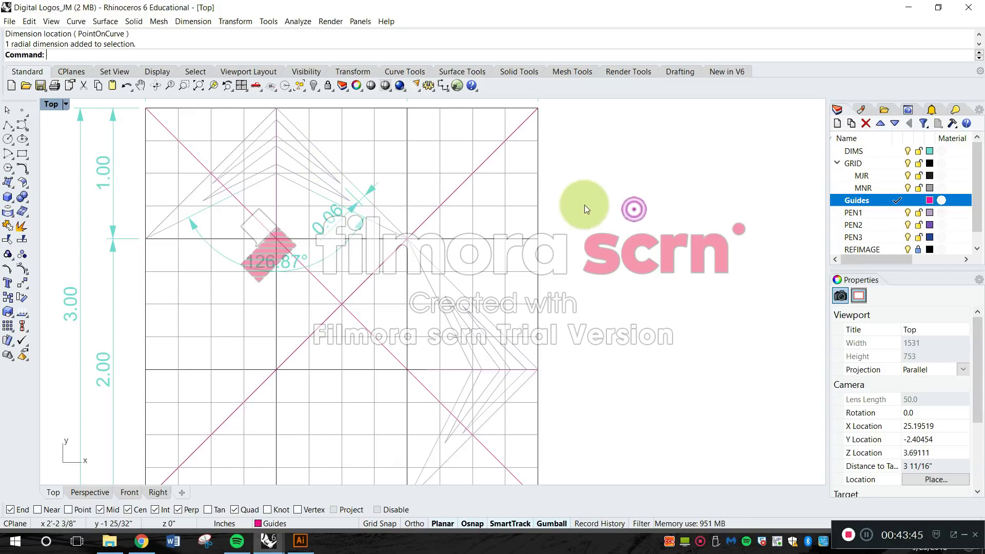
scroll(553, 244, down, 3)
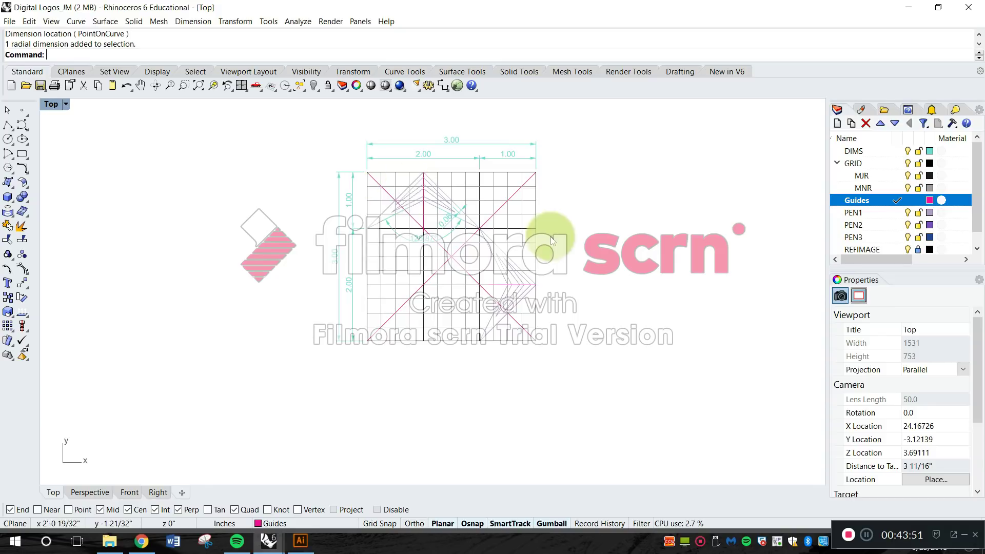
scroll(513, 213, up, 6)
scroll(331, 185, up, 8)
right_drag(282, 188, 546, 279)
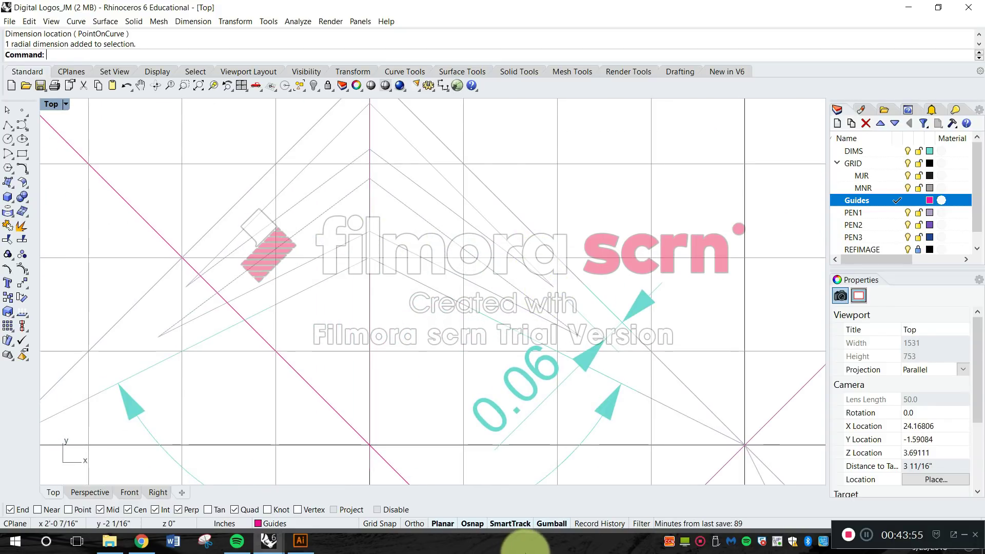
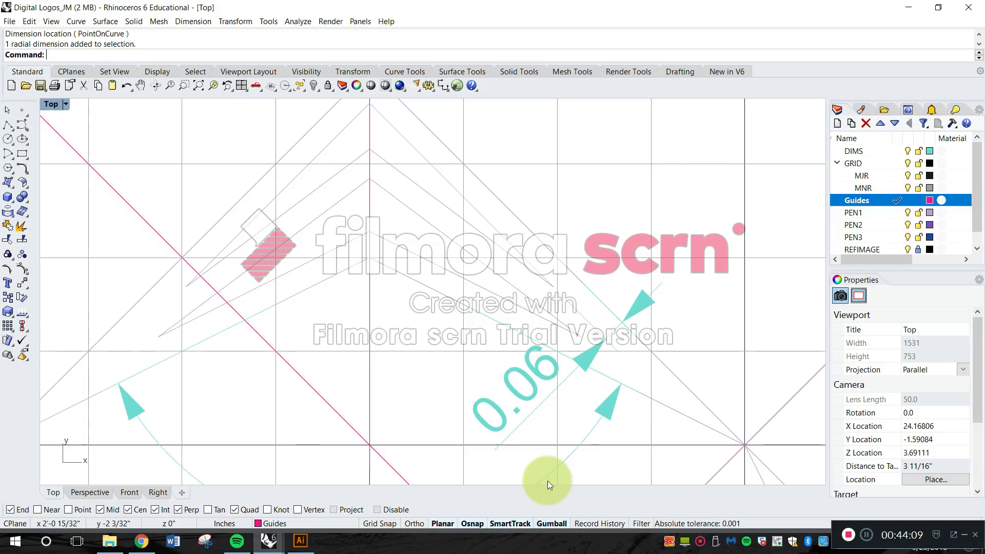
scroll(574, 231, down, 8)
right_drag(602, 246, 488, 186)
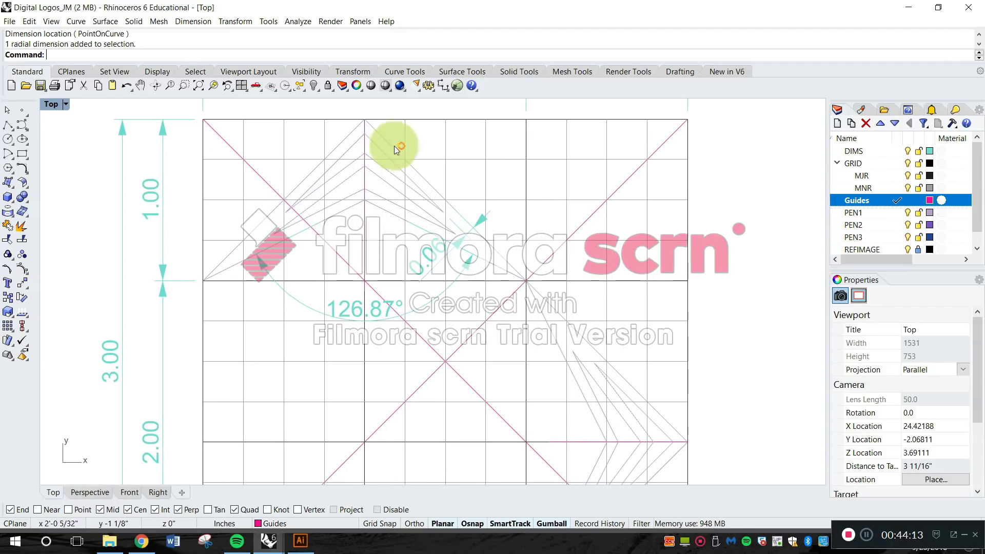
click(334, 149)
scroll(375, 161, up, 3)
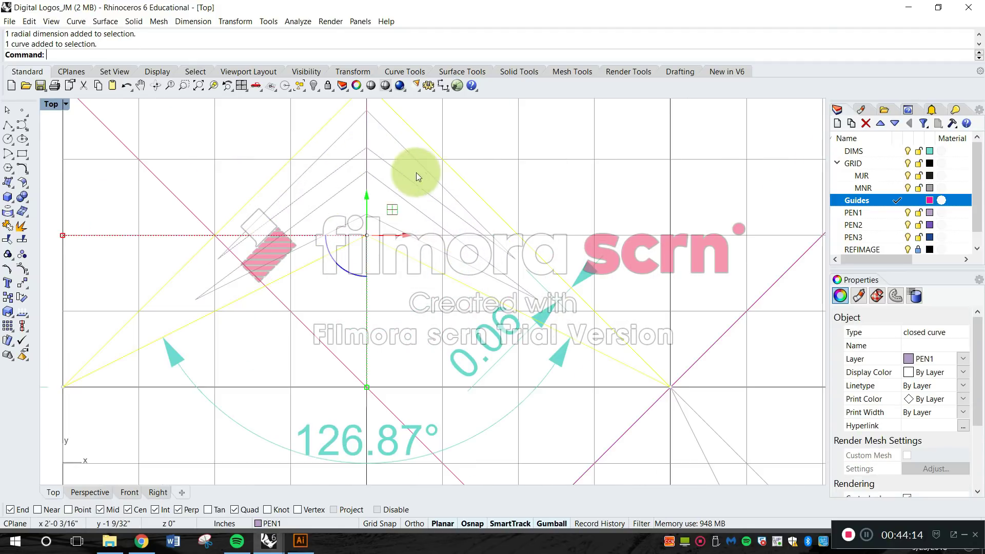
scroll(375, 218, down, 5)
key(Escape)
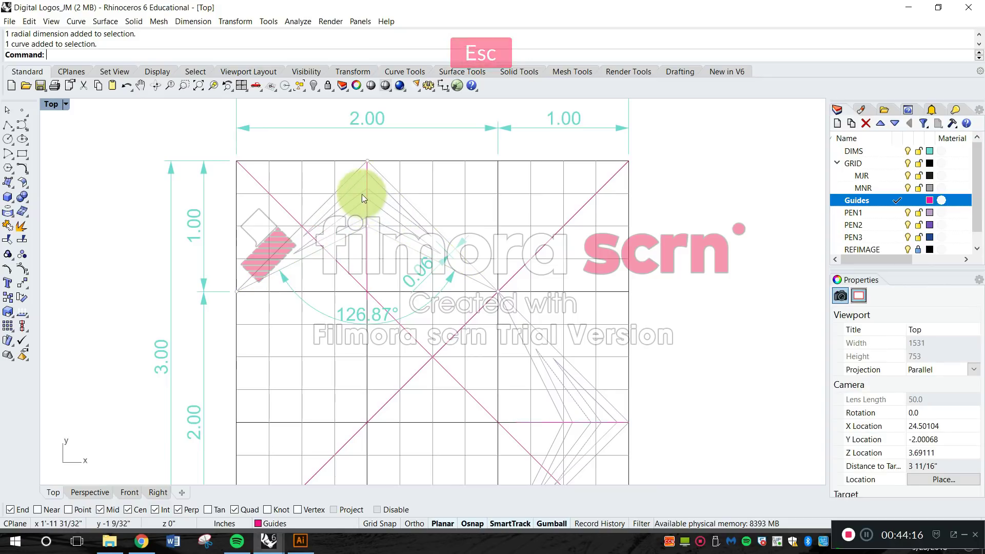
Move the outer outlines of both chevrons to the PEN2 layer.
scroll(354, 185, up, 4)
click(341, 175)
scroll(448, 263, down, 3)
scroll(484, 286, up, 5)
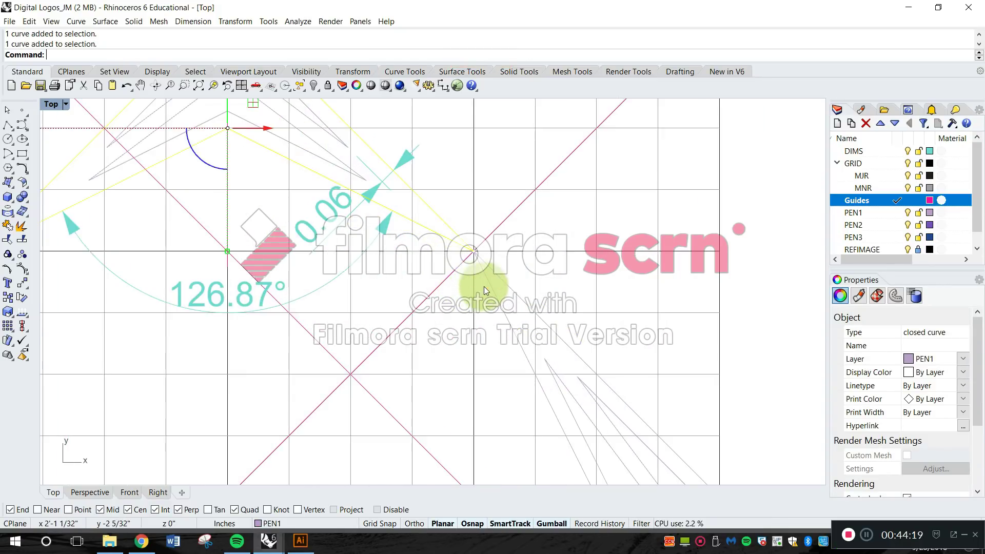
shift+click(520, 279)
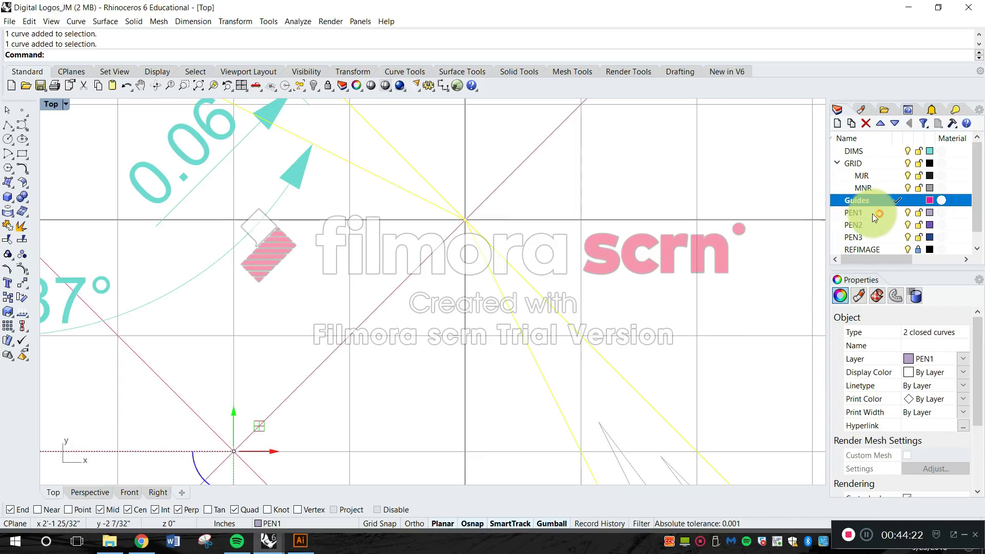
click(937, 358)
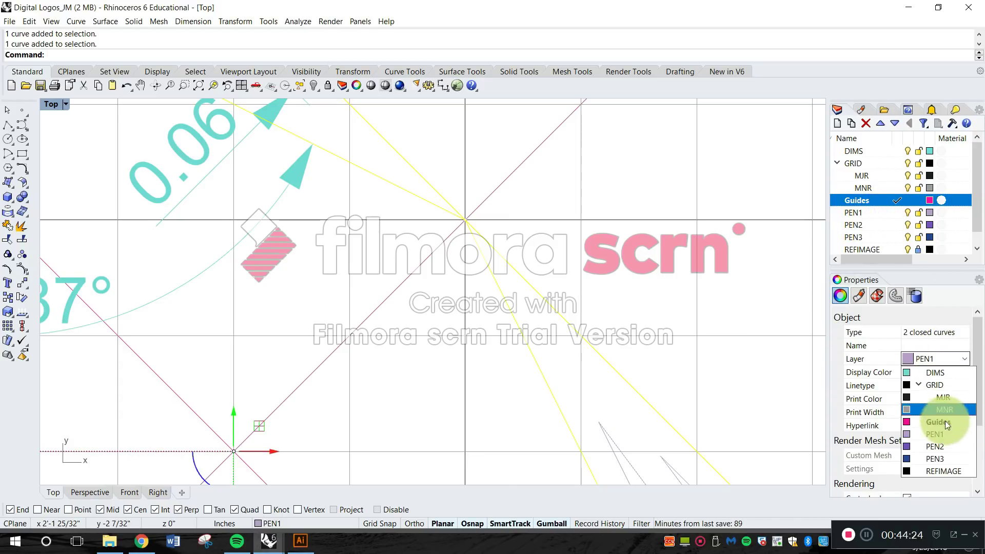
click(944, 446)
click(694, 317)
Look over the upper chevron's reassigned outline up close, and inspect the whole dimensioned grid.
scroll(693, 311, down, 5)
scroll(503, 192, up, 4)
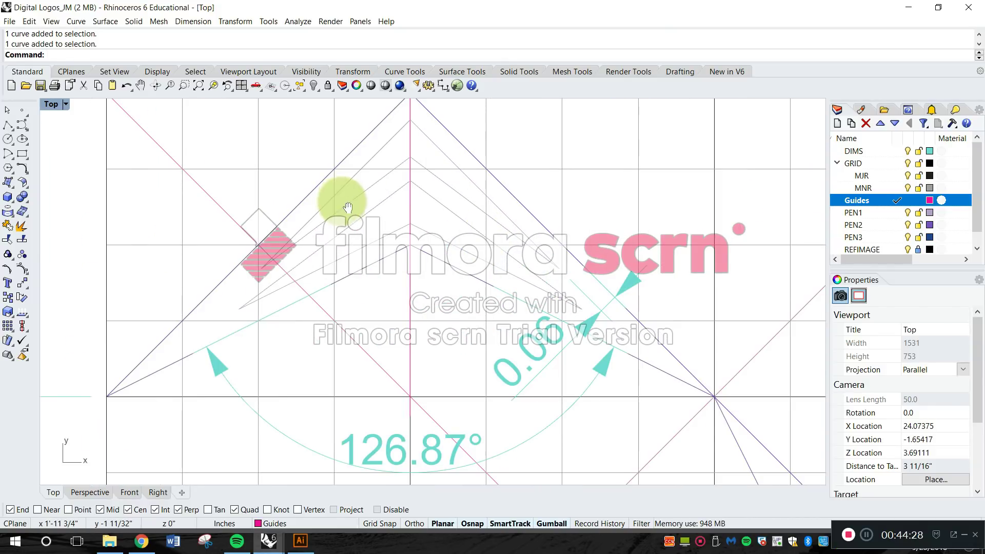
right_drag(342, 202, 424, 159)
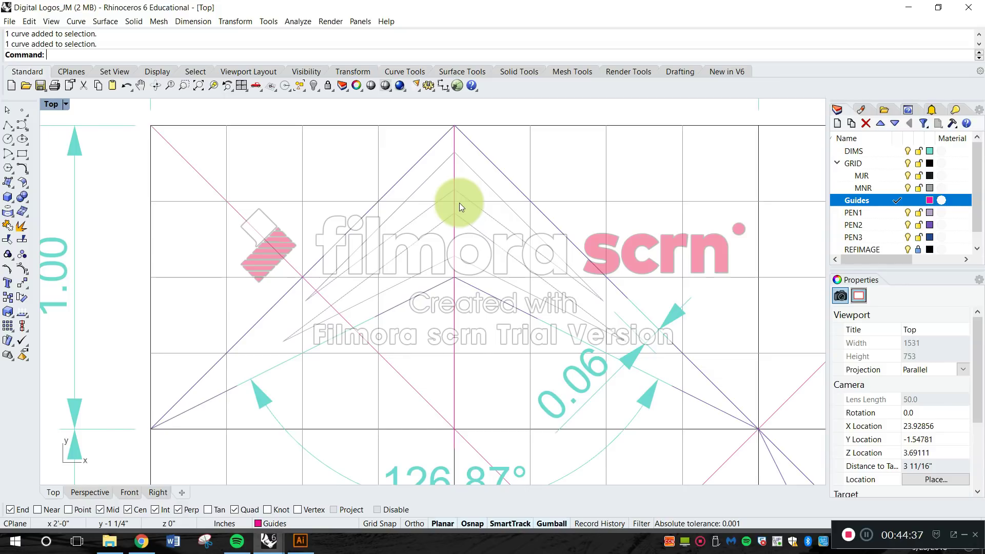
scroll(457, 201, down, 10)
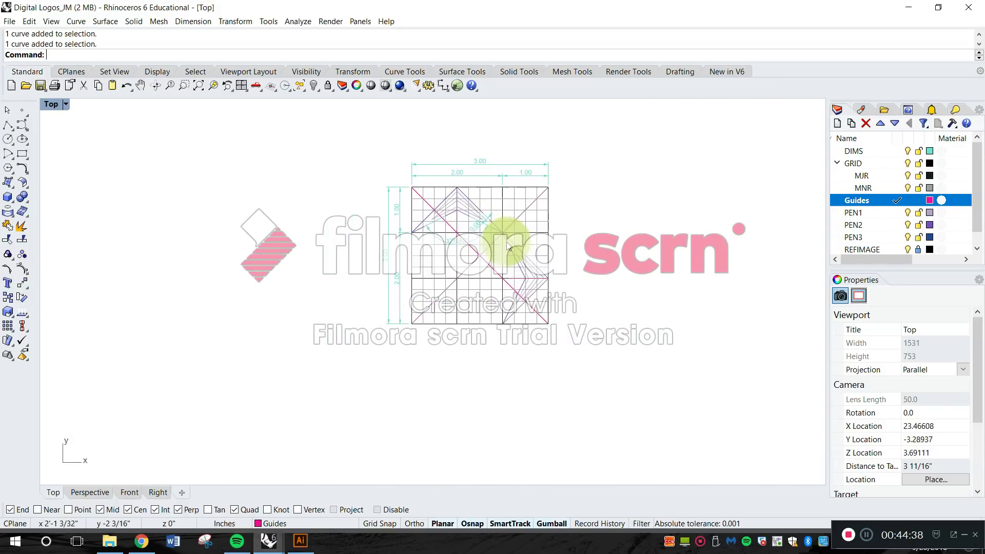
scroll(461, 244, up, 5)
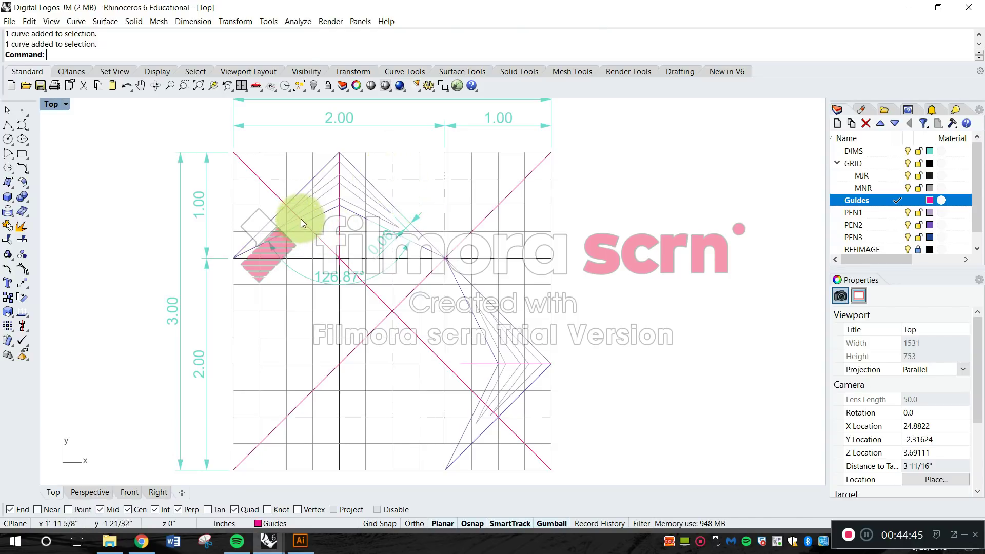
scroll(303, 223, down, 3)
Copy the grid with its chevrons, guides and inner dimensions, placing the copy directly below the original.
key(Escape)
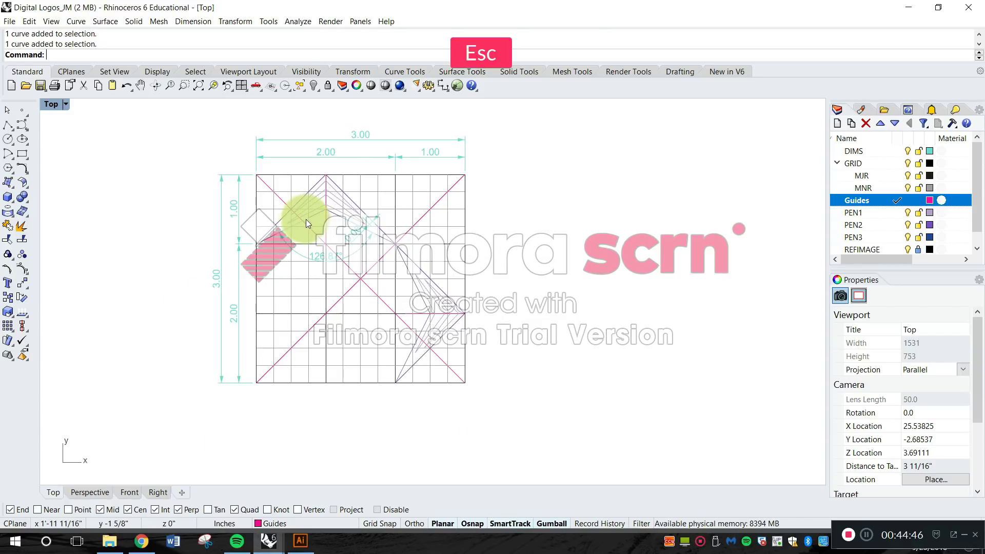
text(Copy)
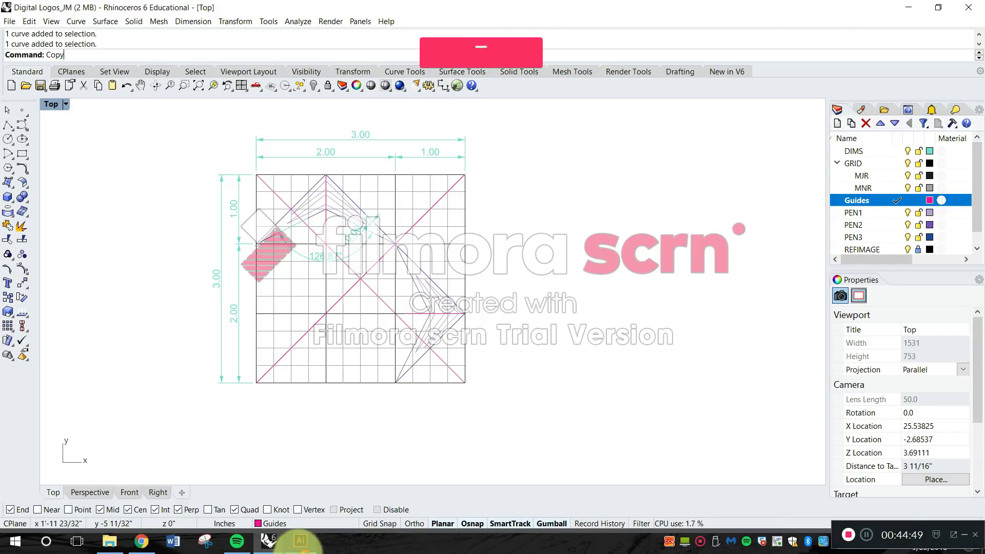
key(Return)
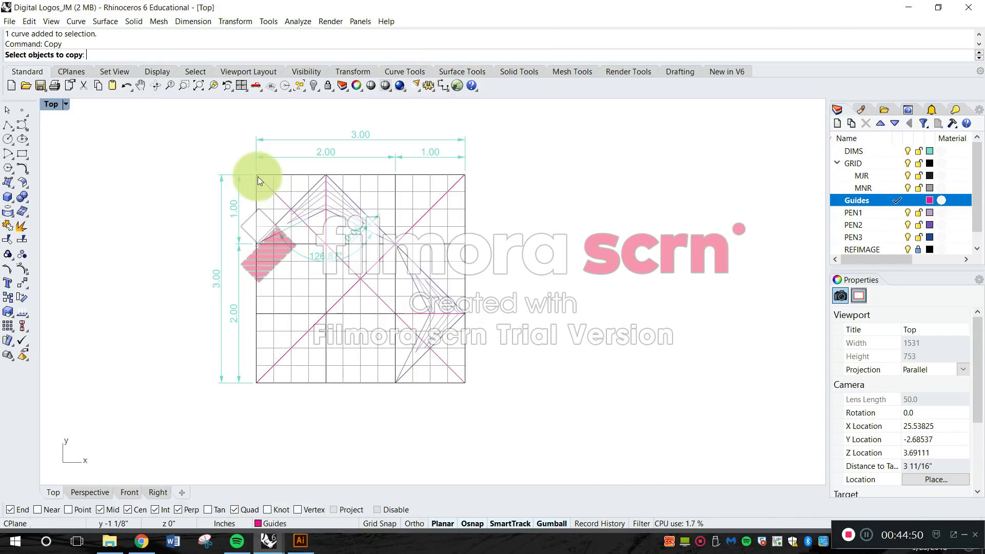
scroll(323, 203, up, 4)
scroll(247, 174, down, 2)
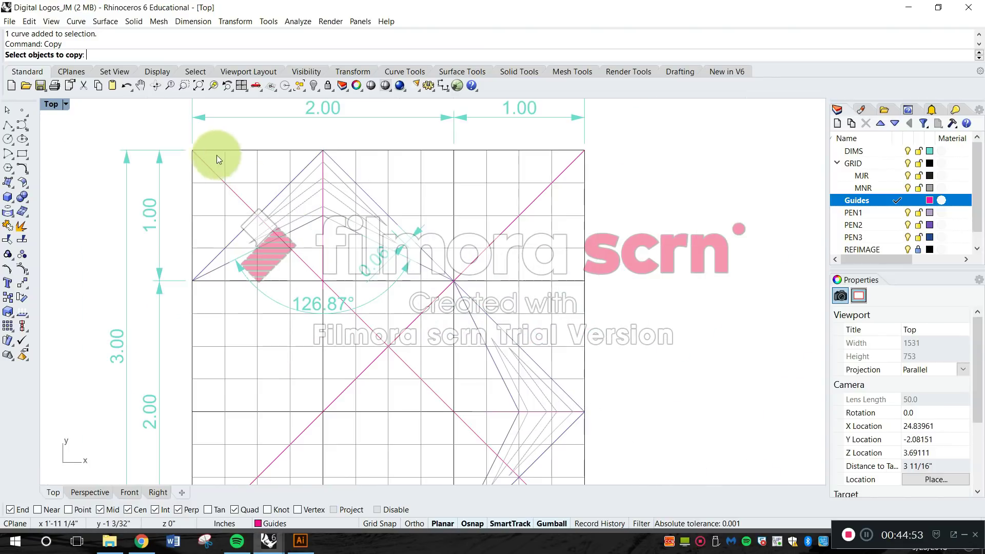
drag(176, 133, 494, 393)
scroll(382, 272, down, 5)
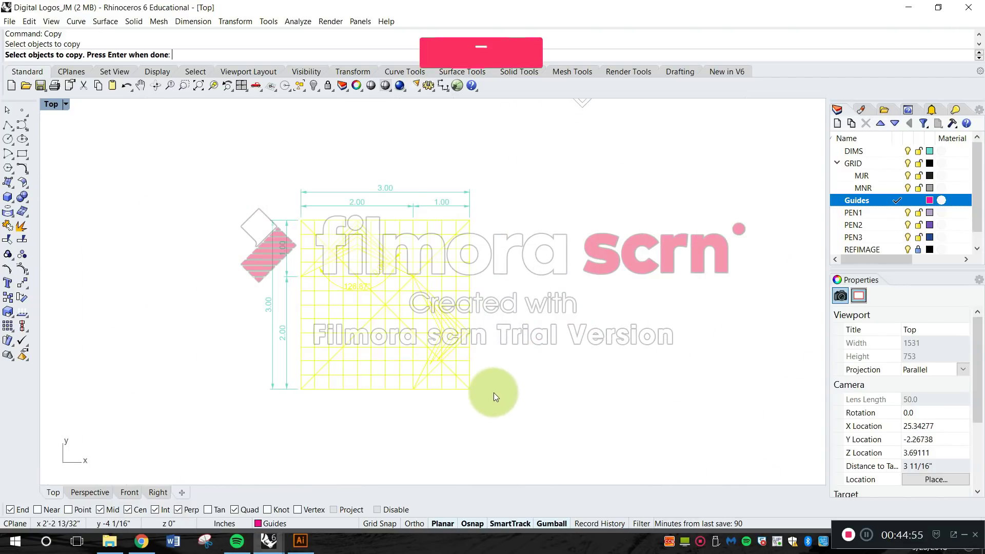
key(Return)
click(489, 304)
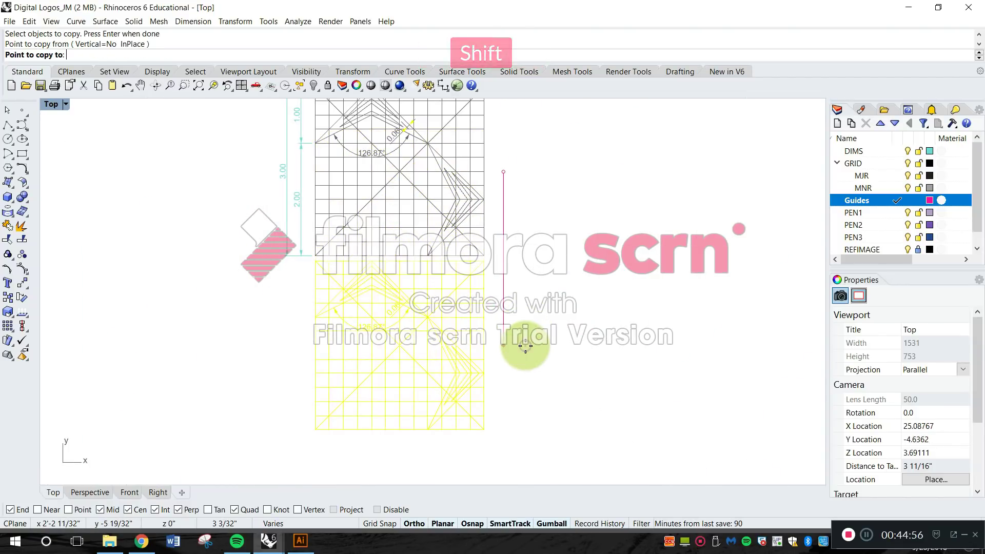
click(522, 371)
key(Escape)
Move the copied grid straight down to leave a wider gap below the original.
text(move)
key(Return)
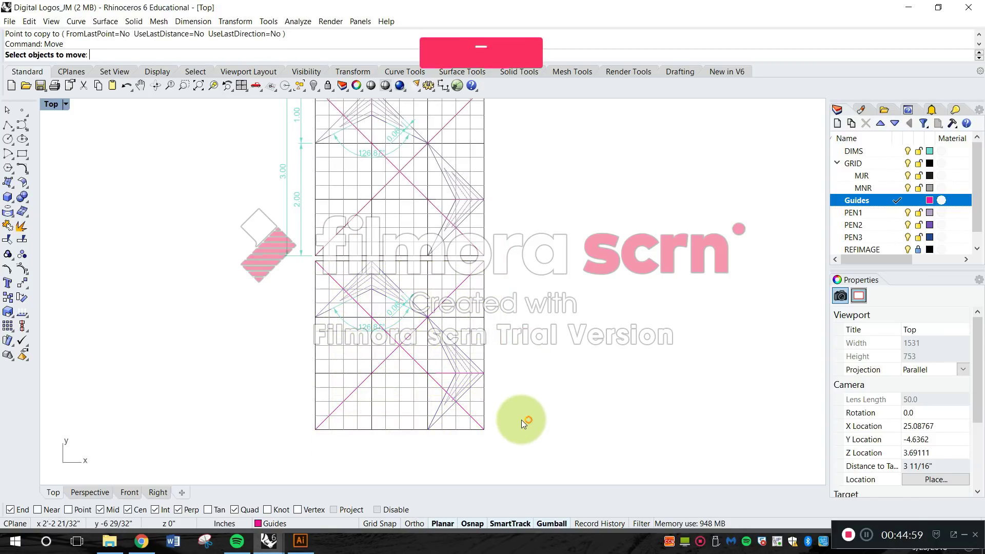
drag(507, 441, 308, 267)
key(Return)
click(519, 273)
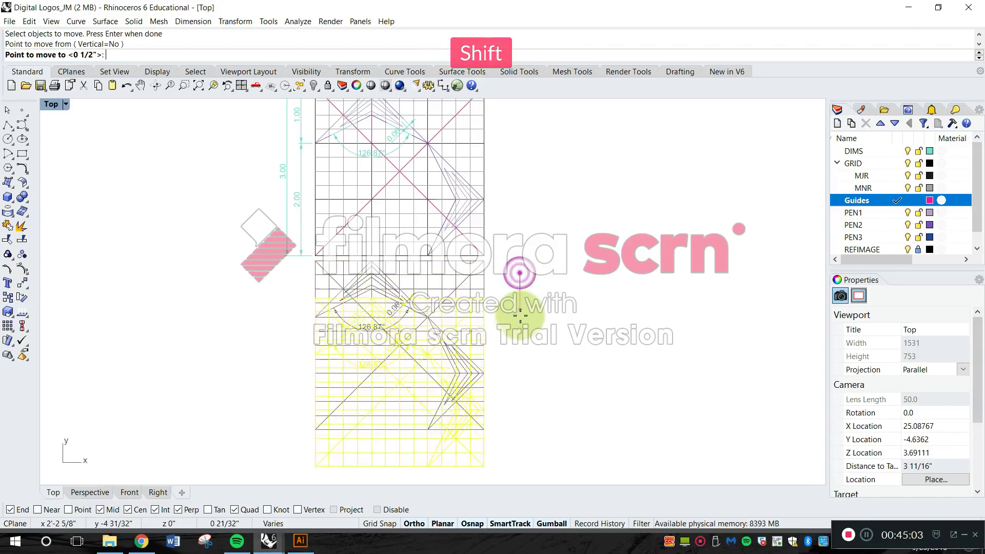
shift+click(521, 319)
Delete the chevron's angle dimension and line-spacing dimension from the lower grid copy.
right_drag(409, 361, 455, 271)
scroll(455, 272, up, 3)
scroll(454, 272, down, 2)
key(Escape)
scroll(456, 297, up, 4)
click(421, 277)
key(Delete)
click(435, 225)
key(Delete)
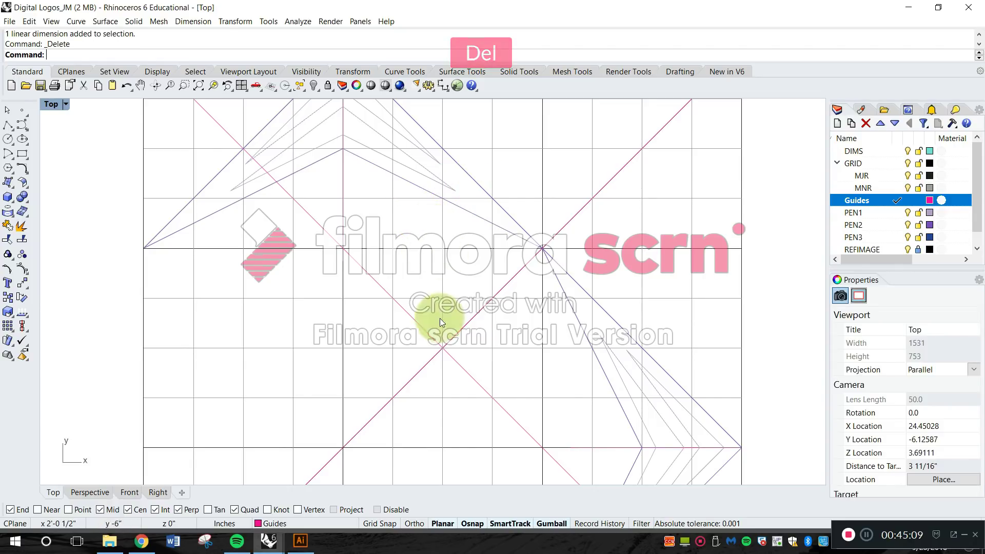
Delete the two long diagonal guides from the lower grid copy.
scroll(441, 329, up, 2)
click(458, 338)
key(Delete)
scroll(464, 367, down, 5)
key(Escape)
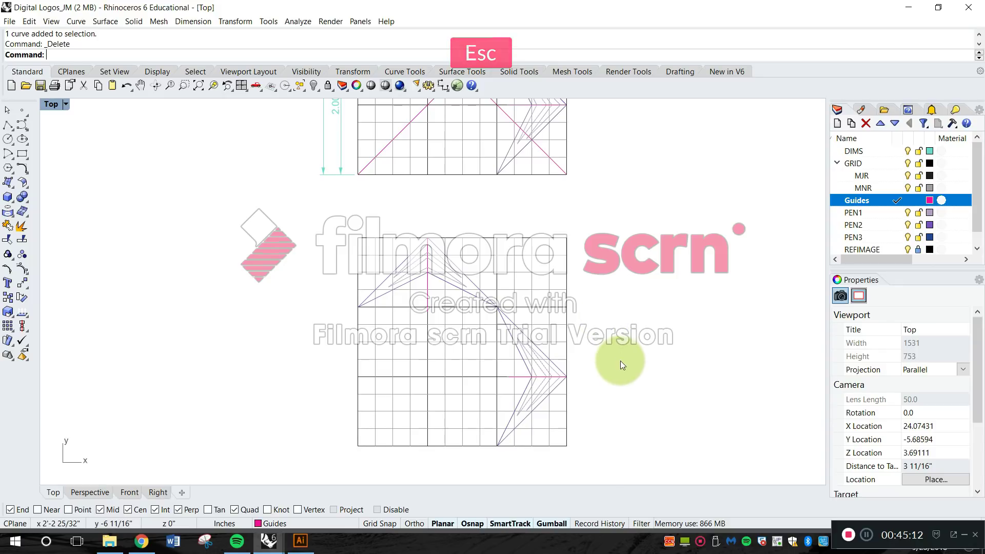
text(Offset)
key(Return)
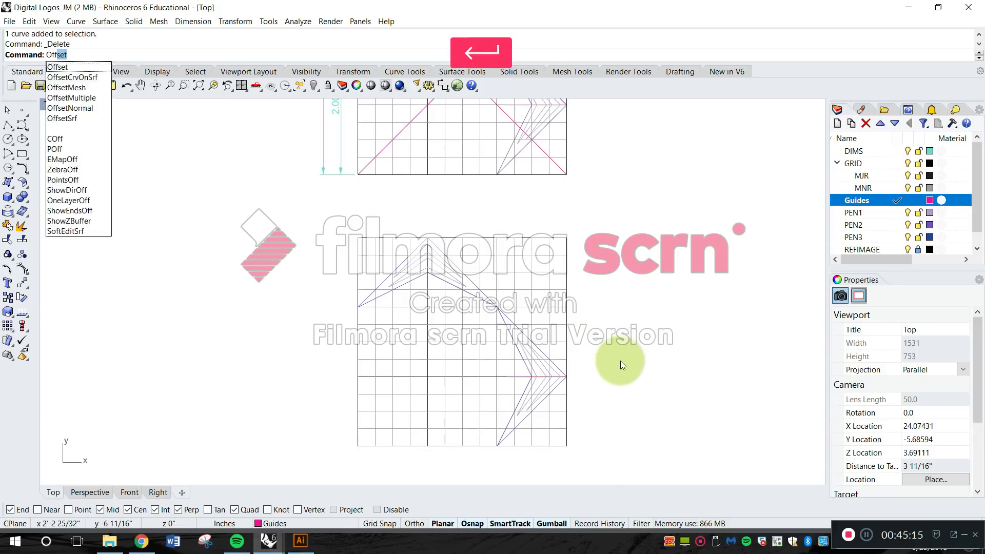
scroll(571, 236, up, 3)
key(Escape)
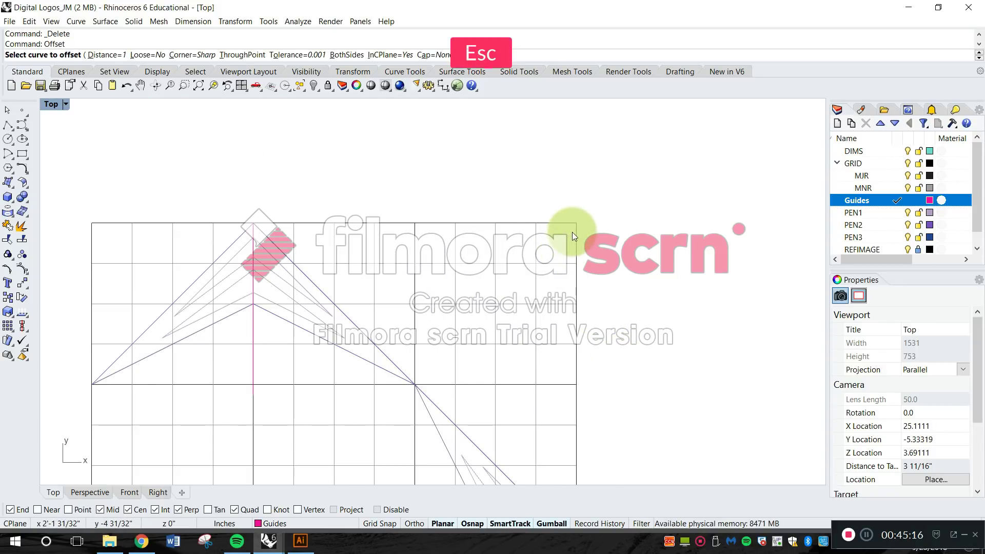
Draw a rectangle on the Guides layer around the lower grid, from its upper-left to its lower-right corner.
text(Rectangle)
key(Return)
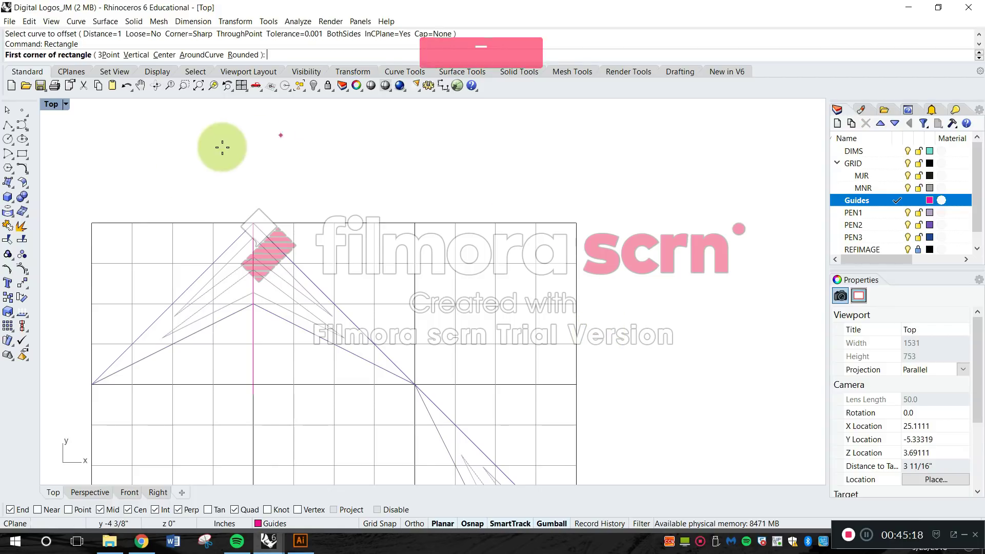
click(90, 222)
scroll(128, 216, down, 5)
scroll(242, 353, up, 4)
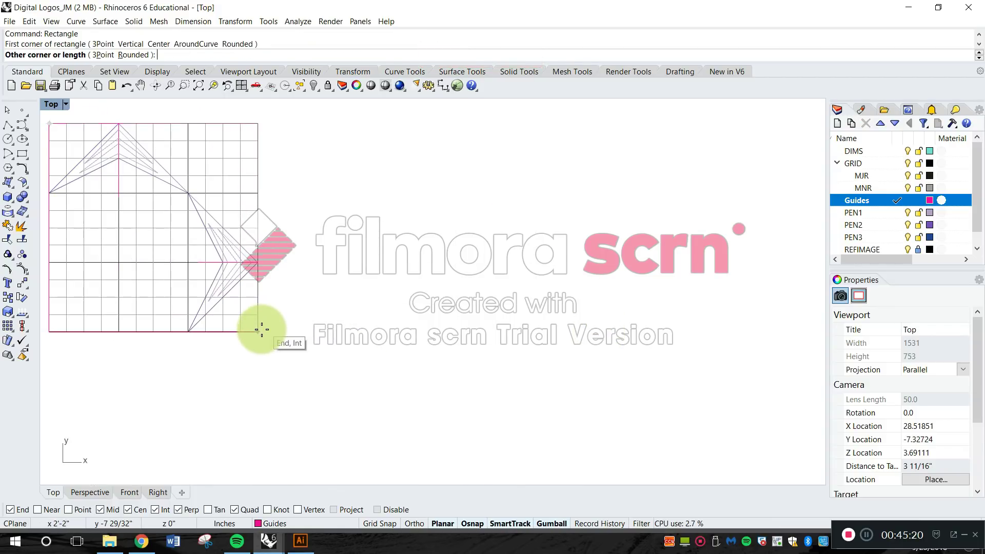
click(261, 331)
right_drag(323, 316, 479, 340)
right_drag(452, 274, 519, 334)
key(Escape)
Offset the guide rectangle outward by 0.25 inches, picking the width of one minor grid cell as the distance.
text(Offset)
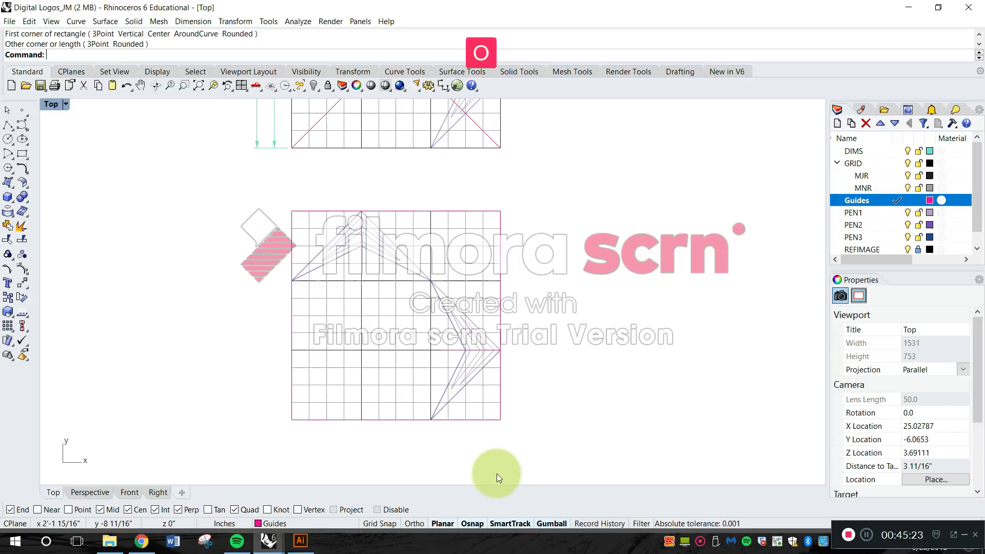
key(Return)
scroll(507, 239, up, 3)
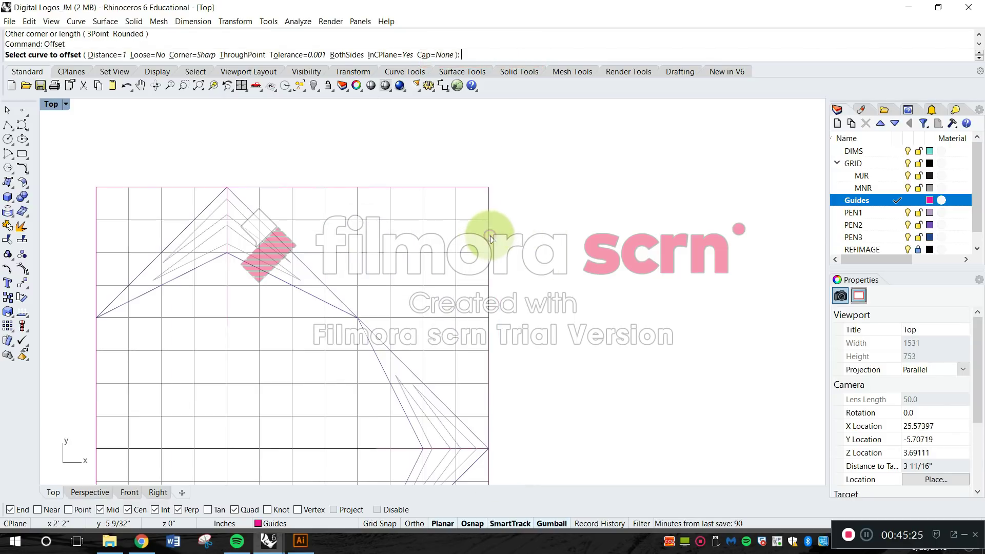
click(487, 239)
click(515, 269)
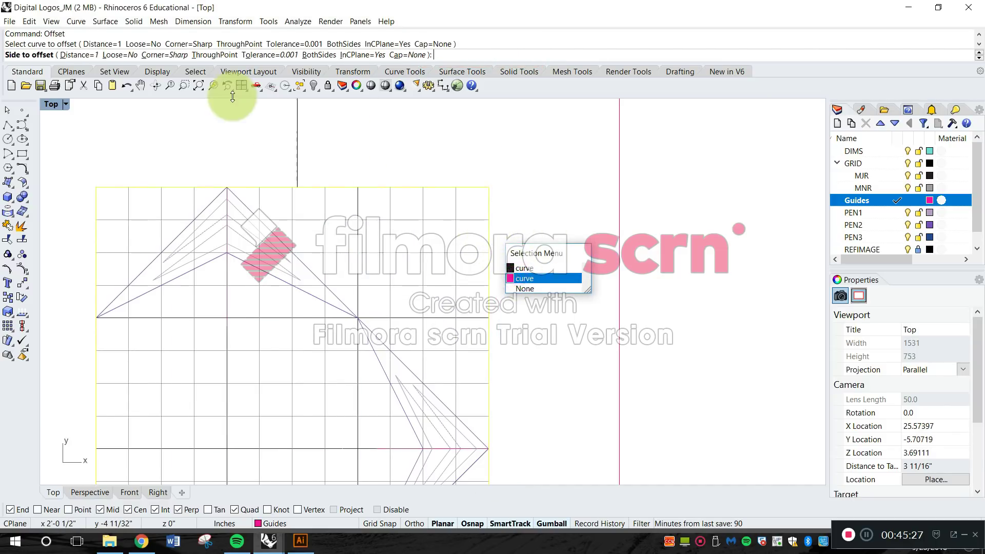
click(82, 55)
scroll(451, 236, up, 2)
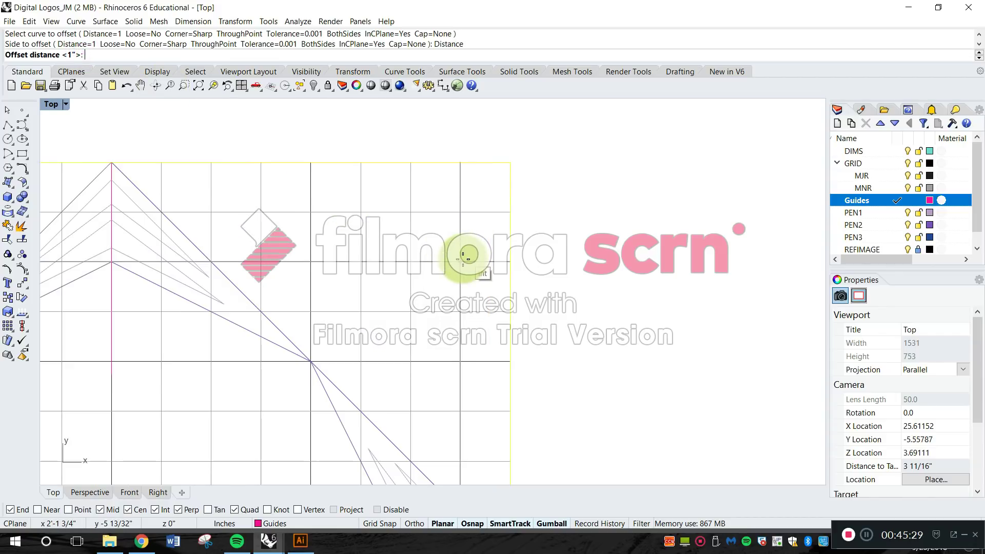
click(482, 258)
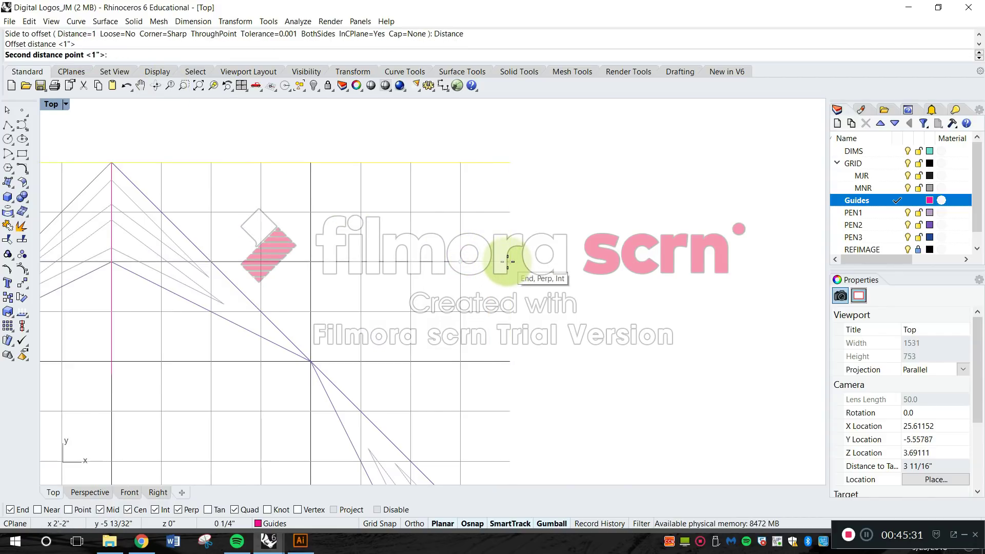
click(576, 266)
key(Escape)
scroll(564, 235, down, 3)
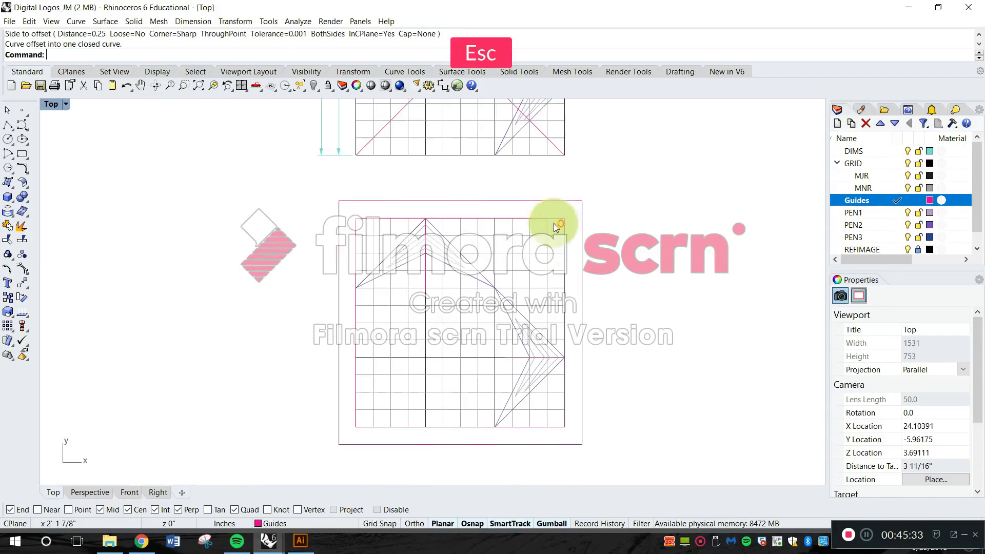
Delete the inner guide rectangle that overlaps the lower grid's border.
scroll(555, 215, up, 3)
click(556, 220)
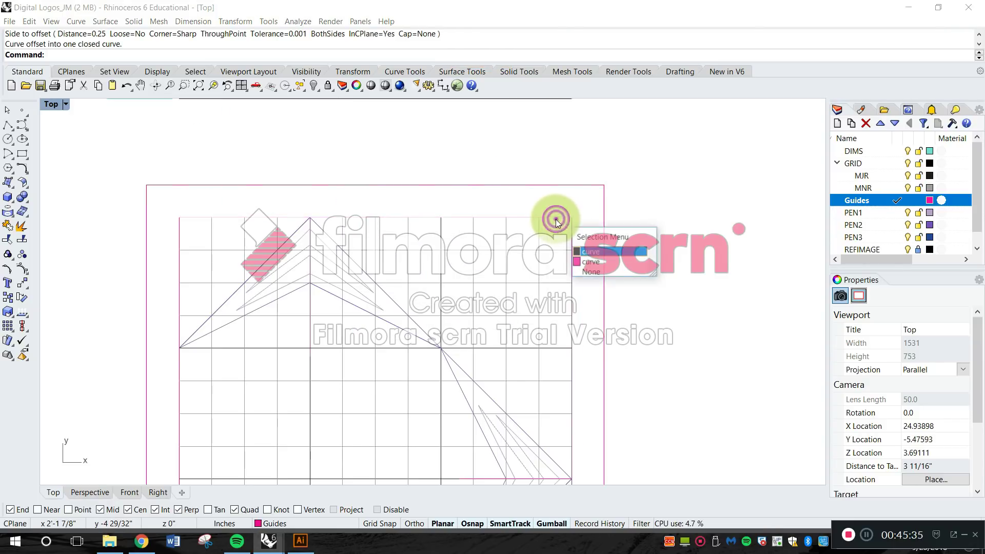
click(584, 262)
key(Delete)
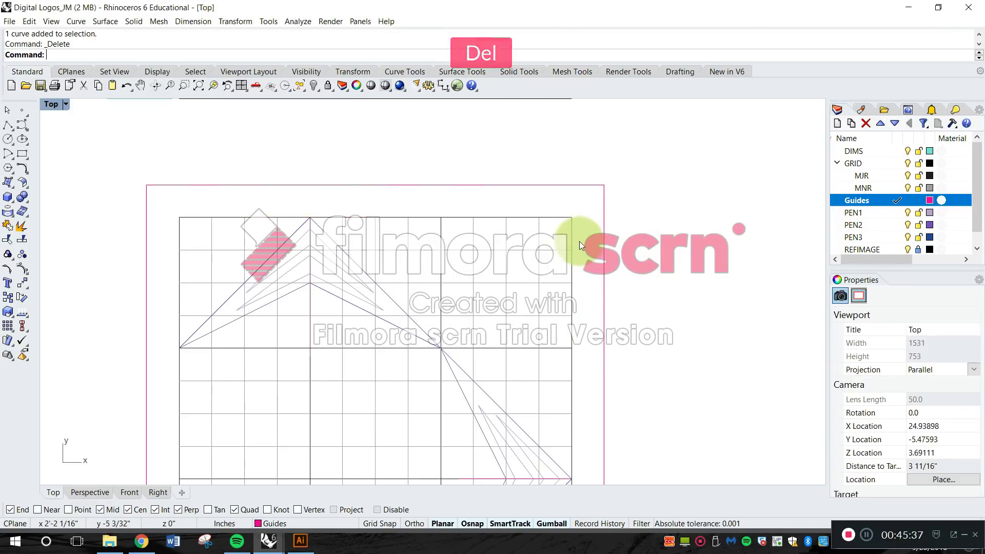
Extend the upper horizontal lines of the lower grid to the right side of the outer guide frame.
scroll(576, 237, down, 3)
scroll(574, 233, up, 2)
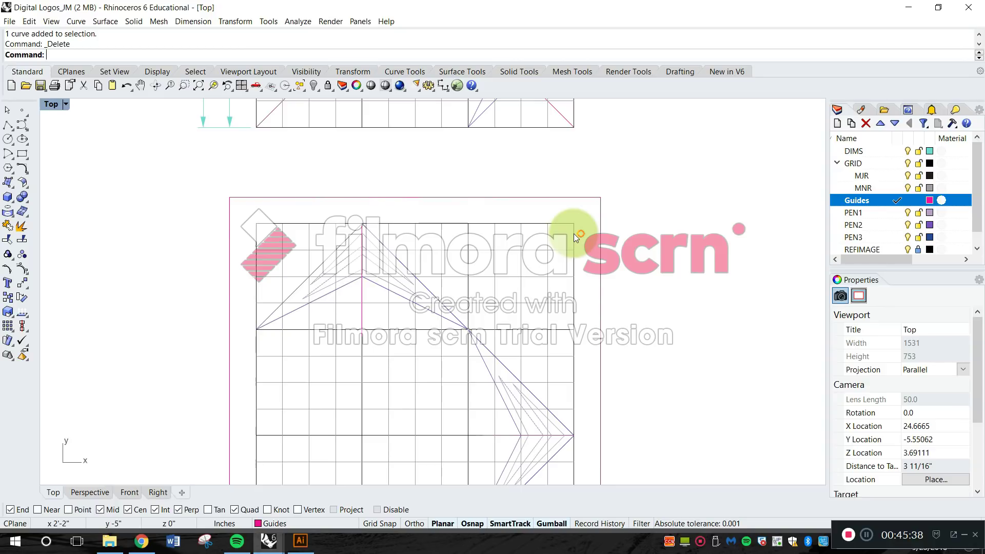
text(exten)
key(Return)
click(622, 207)
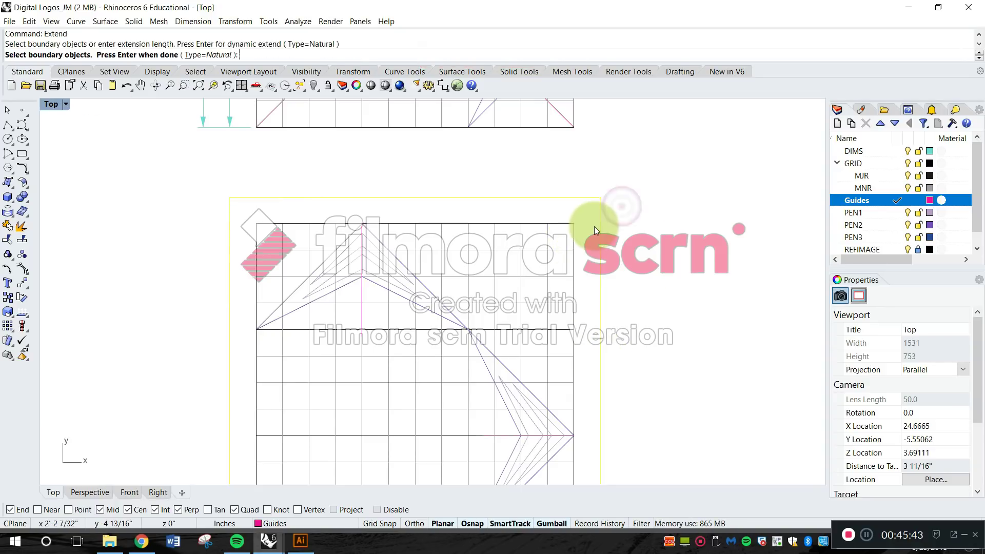
key(Return)
drag(586, 264, 462, 217)
right_drag(556, 313, 541, 275)
drag(568, 317, 543, 226)
click(560, 312)
right_drag(561, 311, 574, 249)
key(Escape)
Using the outer guide frame as the boundary, extend the lower grid's middle horizontal lines to the frame's right side.
key(Return)
click(577, 257)
key(Return)
scroll(559, 269, up, 4)
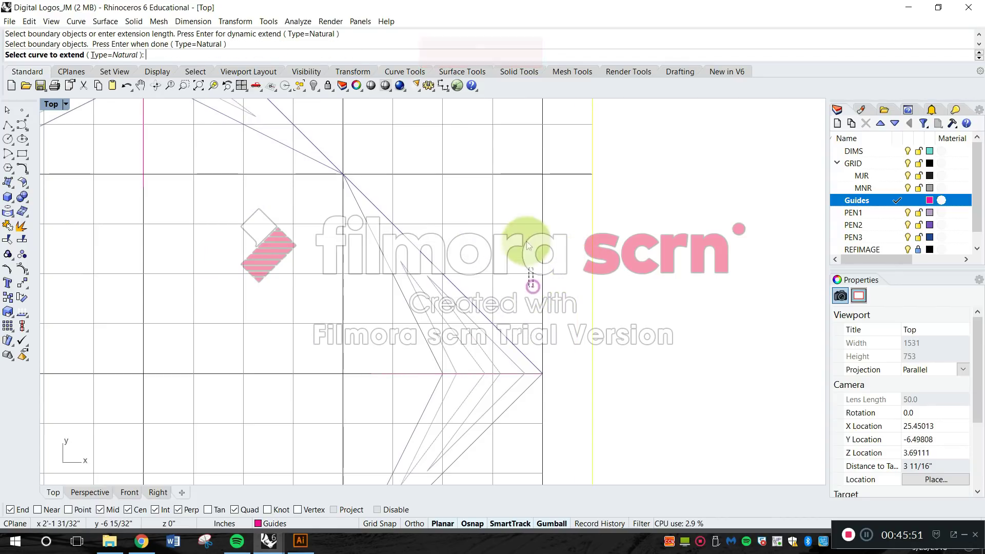
click(534, 274)
scroll(528, 241, up, 3)
click(529, 252)
scroll(531, 314, up, 3)
click(526, 304)
scroll(571, 252, down, 5)
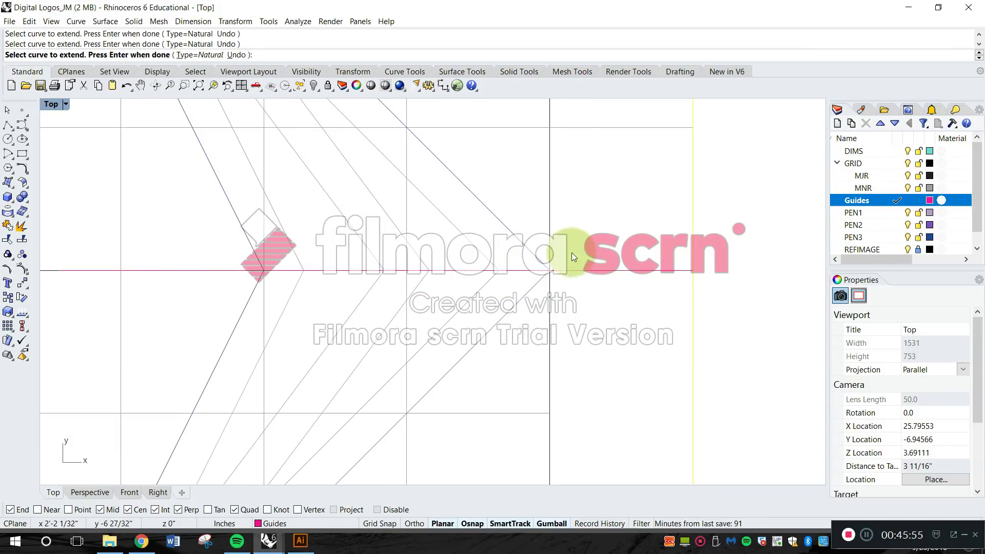
Extend the remaining lower-right horizontal lines and the line ends along the grid's bottom and left edges to the outer frame.
drag(552, 389, 544, 288)
drag(452, 399, 444, 393)
drag(377, 398, 95, 393)
right_drag(119, 395, 269, 394)
mouse_move(261, 390)
mouse_down()
mouse_move(242, 145)
mouse_move(264, 147)
mouse_up()
right_drag(263, 147, 326, 245)
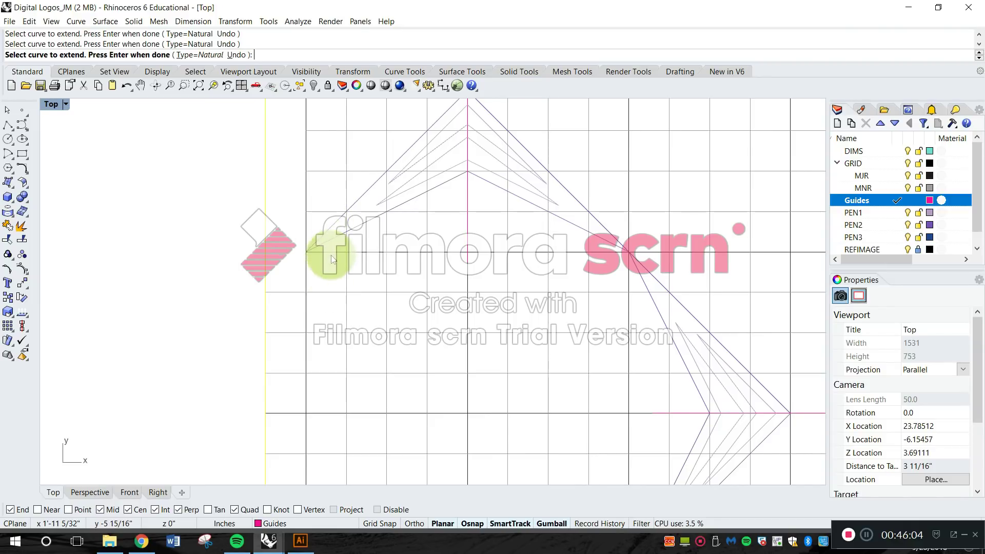
Extend the upper-left horizontal lines and the grid's left border line to the outer frame.
scroll(331, 257, up, 6)
click(327, 240)
click(306, 171)
scroll(309, 159, down, 6)
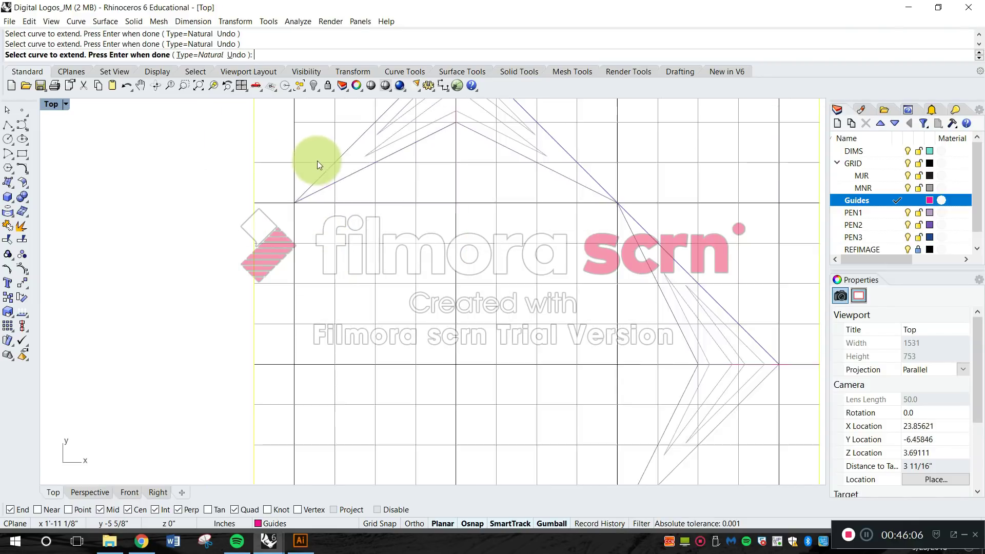
right_drag(316, 164, 341, 278)
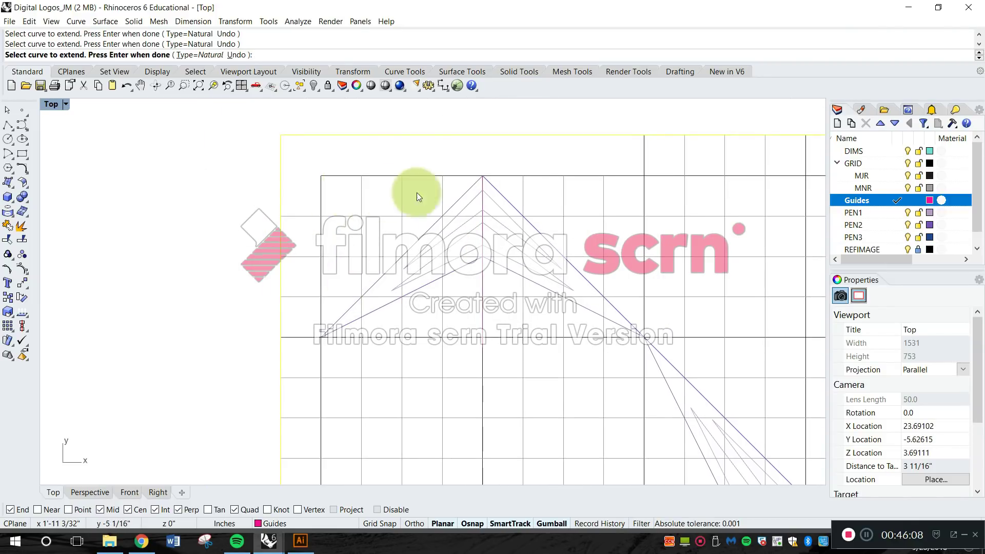
click(320, 191)
key(Escape)
key(space)
key(space)
click(297, 176)
key(Escape)
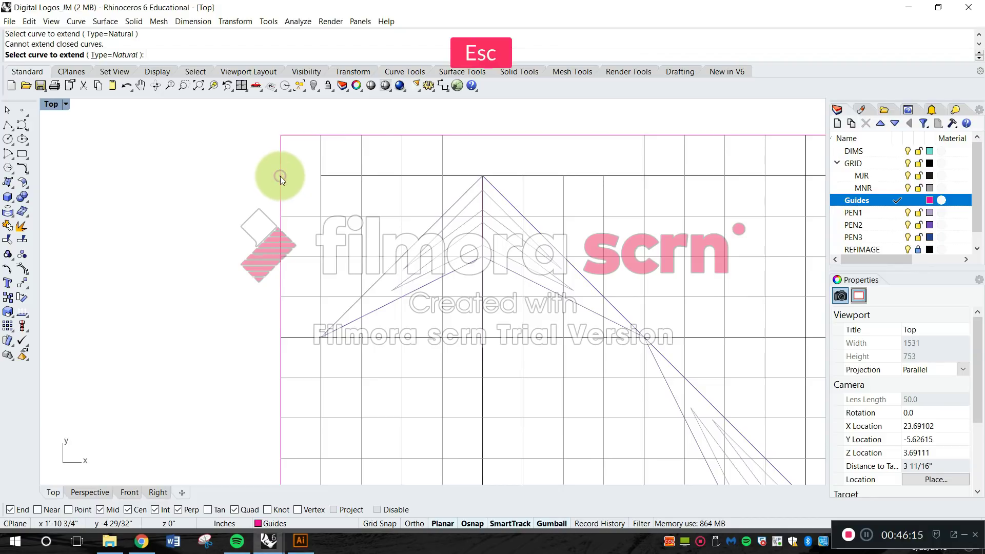
With the frame as boundary, extend the grid's top border line to its left side and the remaining vertical lines to its top side.
key(space)
click(281, 176)
key(space)
click(330, 176)
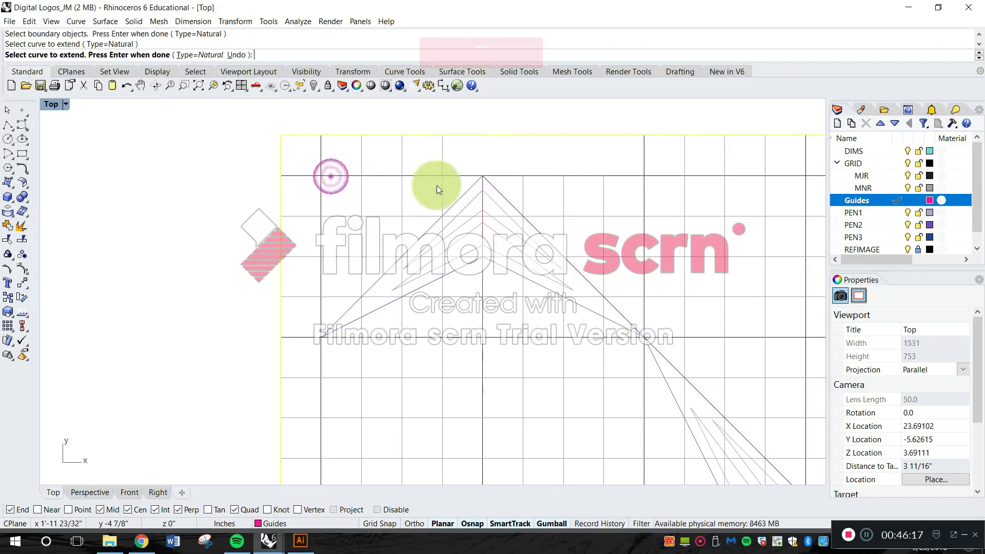
scroll(488, 189, up, 5)
drag(453, 175, 451, 174)
scroll(466, 178, down, 12)
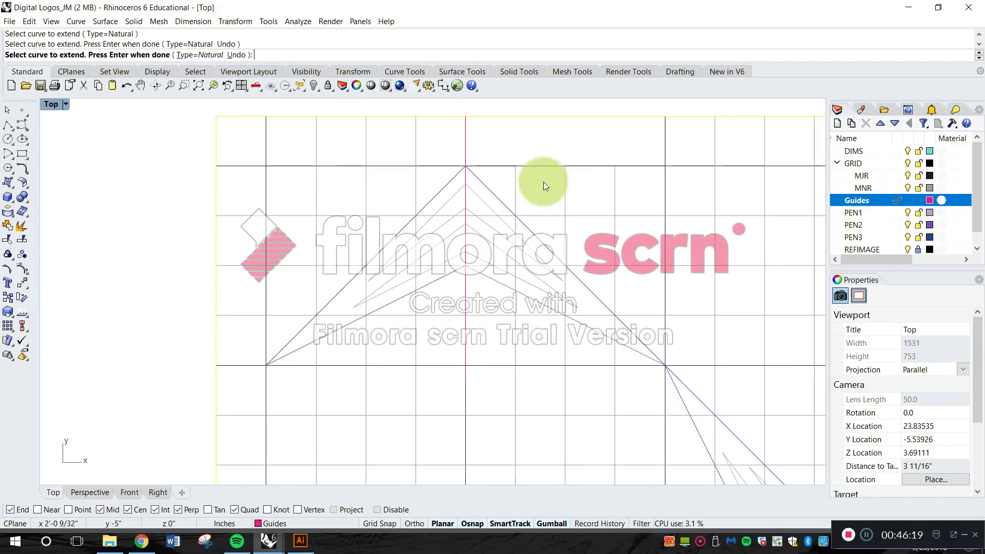
drag(629, 186, 508, 178)
scroll(533, 193, down, 5)
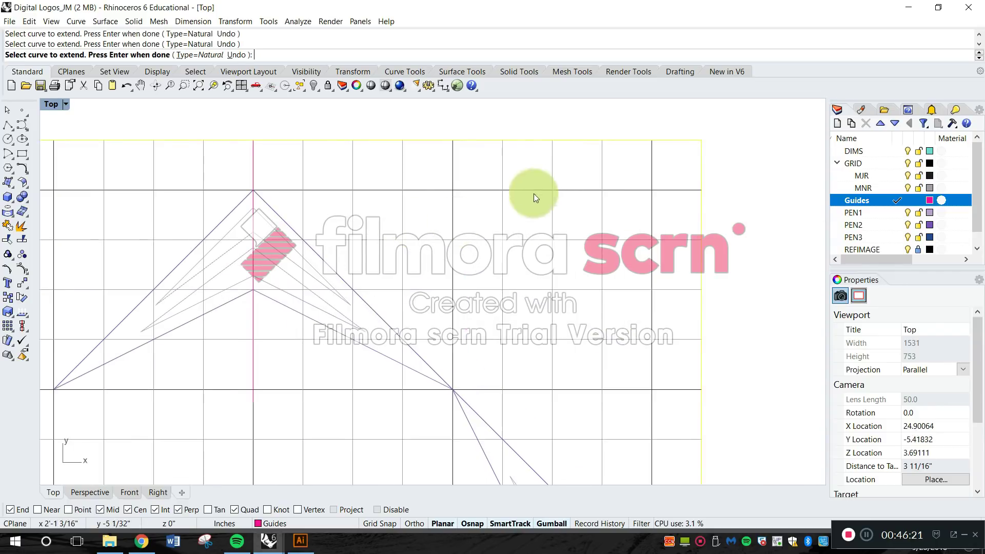
Extend the grid's border lines at the lower-right corner out to the frame.
scroll(562, 355, up, 6)
scroll(602, 348, up, 2)
drag(603, 342, 575, 359)
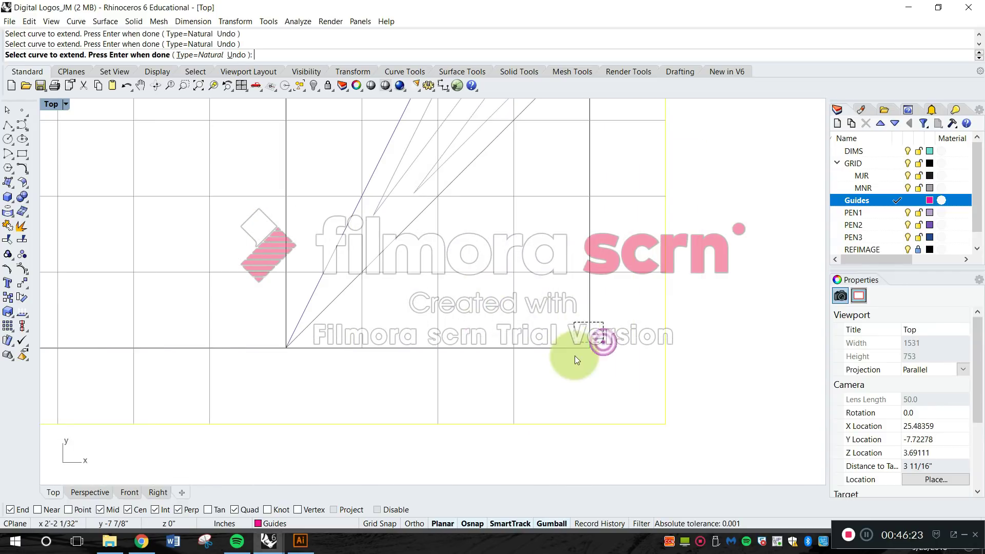
scroll(557, 322, down, 2)
scroll(375, 325, up, 4)
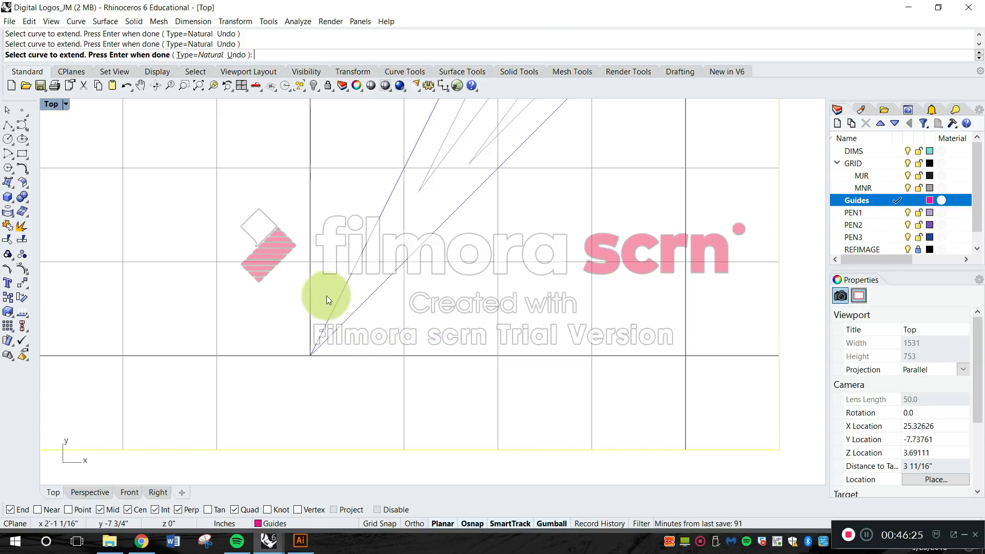
Extend the remaining major vertical lines to the frame's bottom side and the bottom border line to its left side.
right_drag(263, 330, 576, 301)
scroll(570, 298, down, 6)
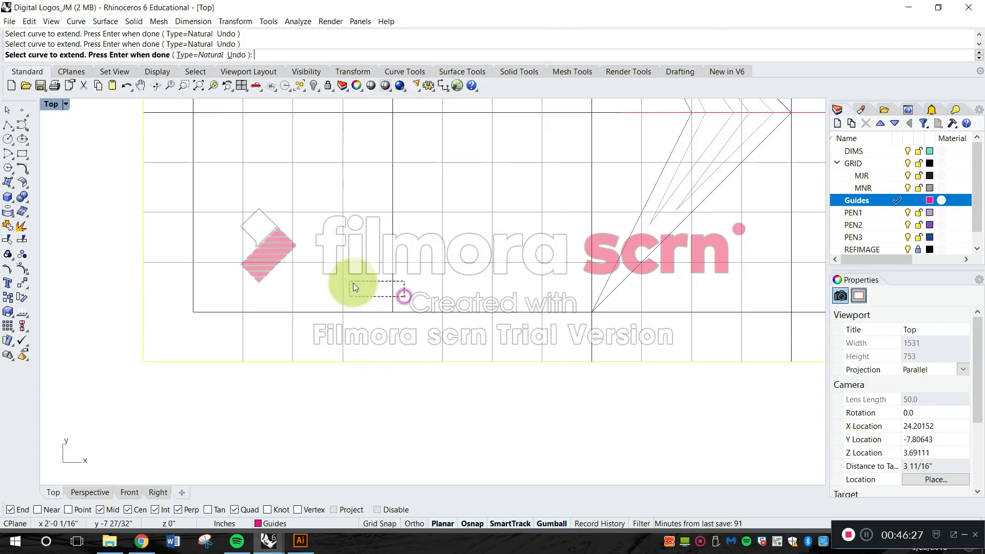
click(221, 313)
scroll(283, 280, down, 8)
key(Return)
Reassign the outer frame rectangle from the Guides layer to a pen layer.
scroll(393, 307, down, 8)
right_drag(403, 267, 432, 332)
scroll(432, 337, up, 6)
key(Escape)
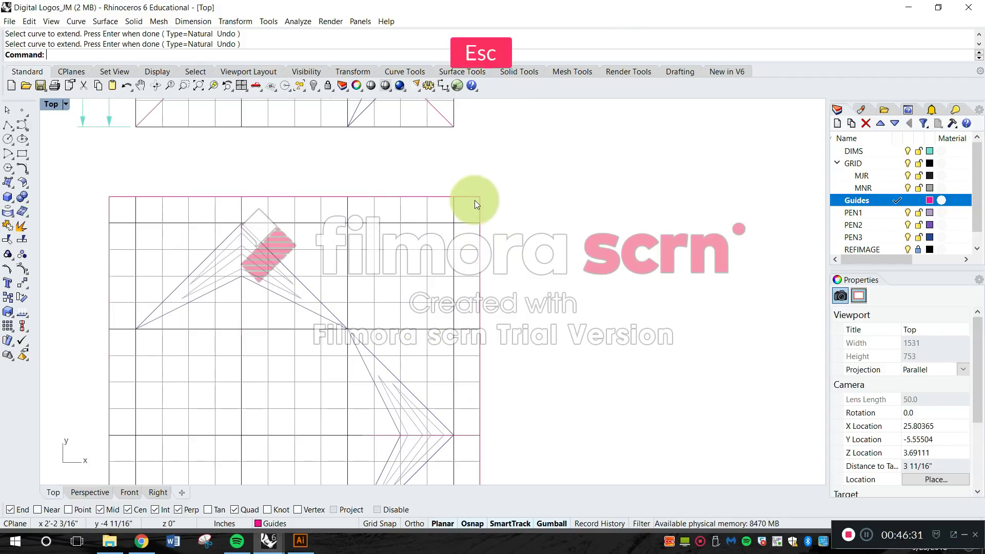
click(528, 194)
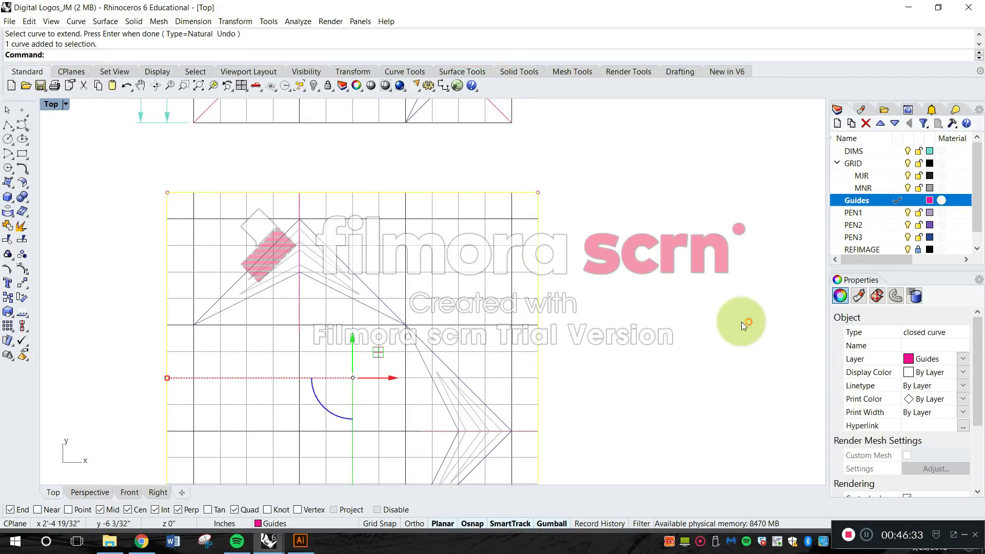
click(934, 356)
click(931, 460)
click(719, 325)
scroll(640, 283, down, 10)
scroll(538, 287, up, 10)
scroll(513, 267, down, 5)
scroll(435, 213, up, 5)
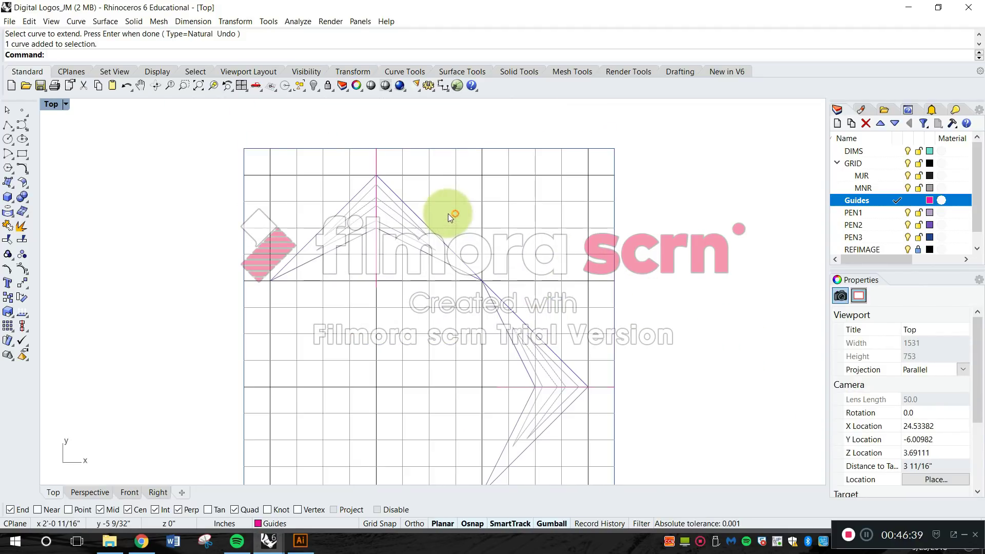
Move the entire lower grid with its chevrons and frame straight down by about 13/16 inch.
scroll(454, 200, down, 4)
key(Escape)
text(move)
key(Return)
drag(340, 175, 553, 368)
key(Return)
click(544, 268)
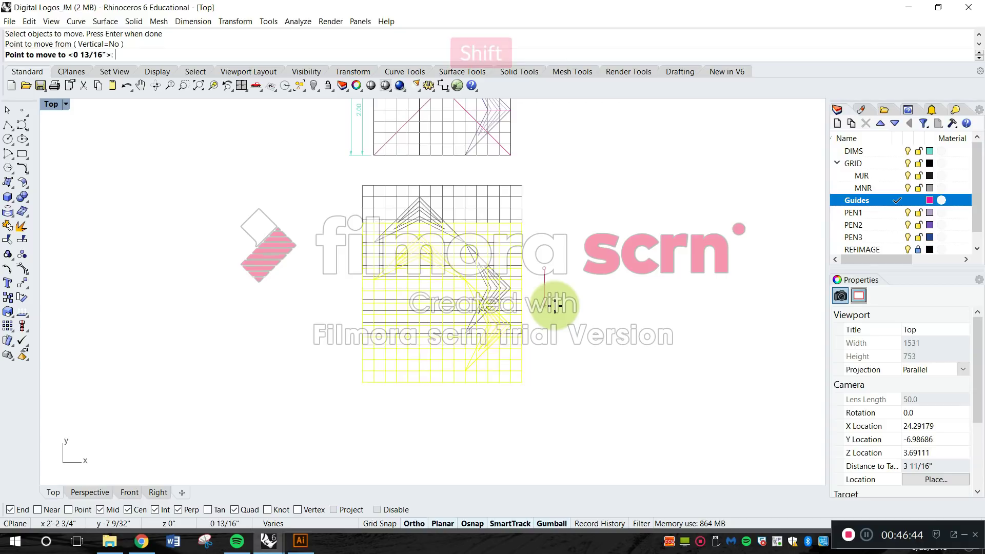
shift+click(555, 307)
right_drag(412, 169, 432, 288)
key(Escape)
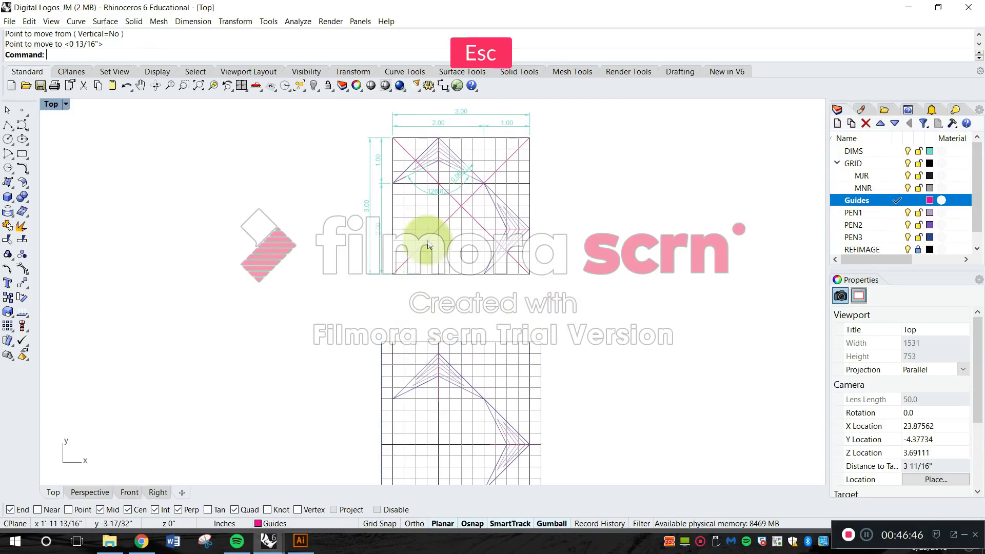
Copy all of the upper grid's dimensions and both diagonal guide lines onto the lower grid, using the point where the two chevrons meet as reference.
text(copy)
key(space)
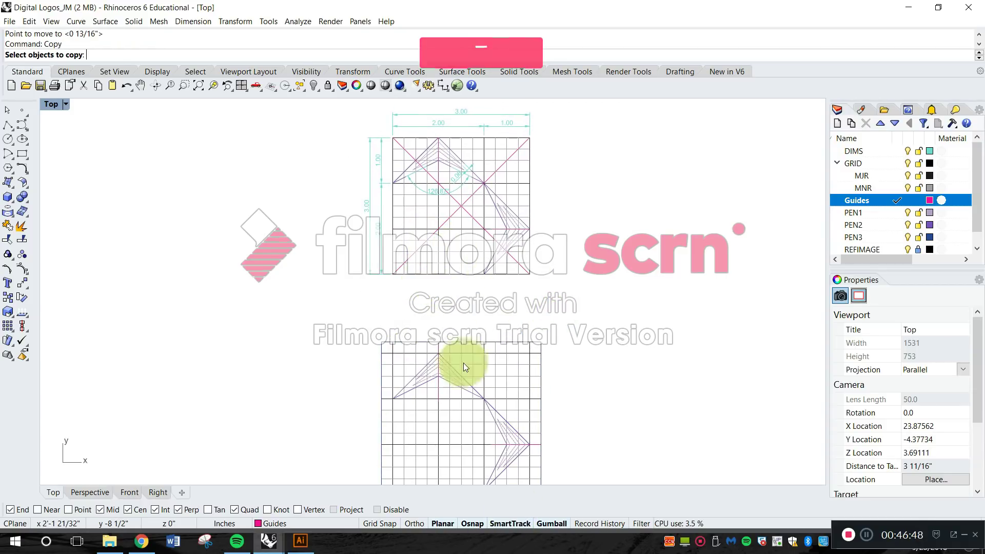
scroll(468, 176, up, 6)
scroll(507, 263, down, 10)
right_drag(505, 326, 467, 316)
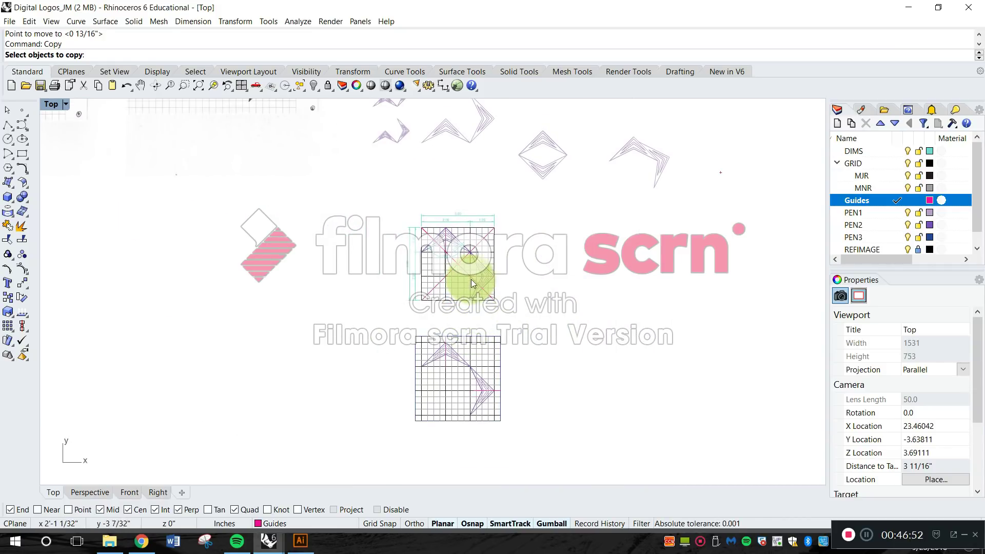
scroll(458, 293, up, 5)
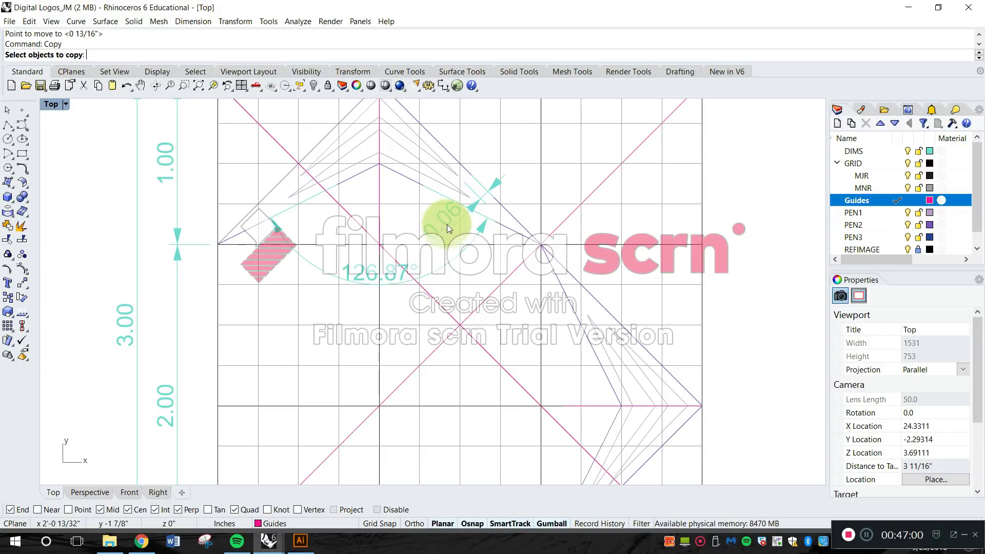
scroll(352, 212, down, 4)
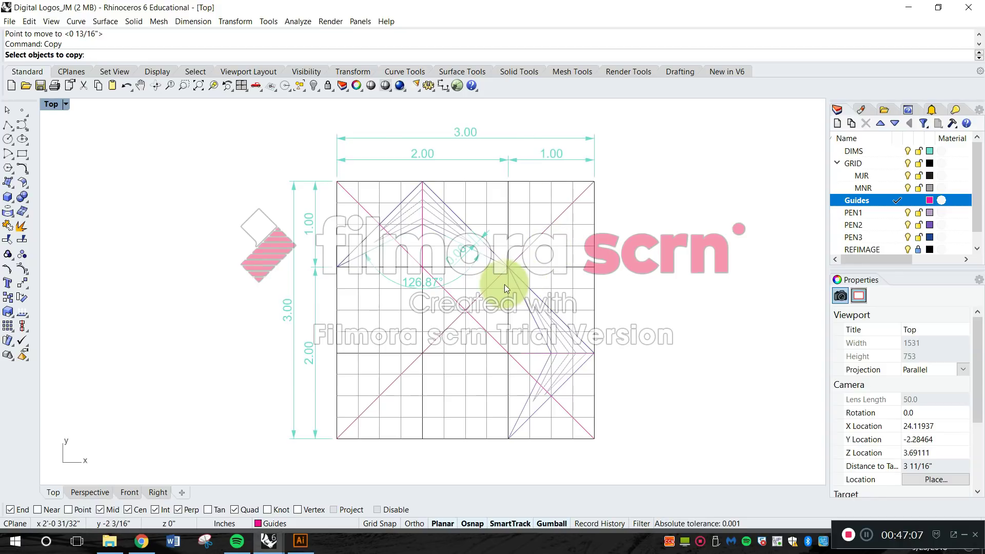
scroll(487, 287, up, 8)
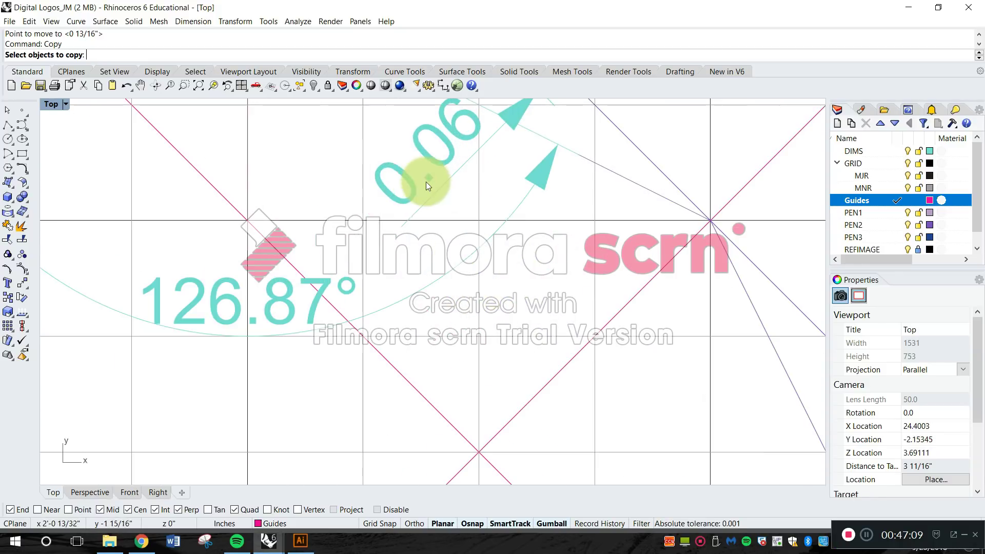
click(429, 148)
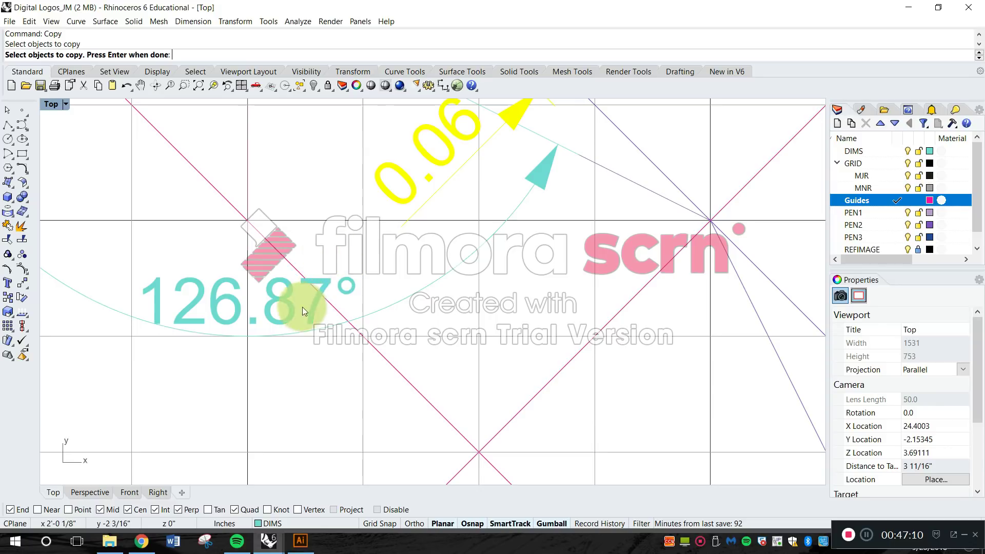
click(278, 303)
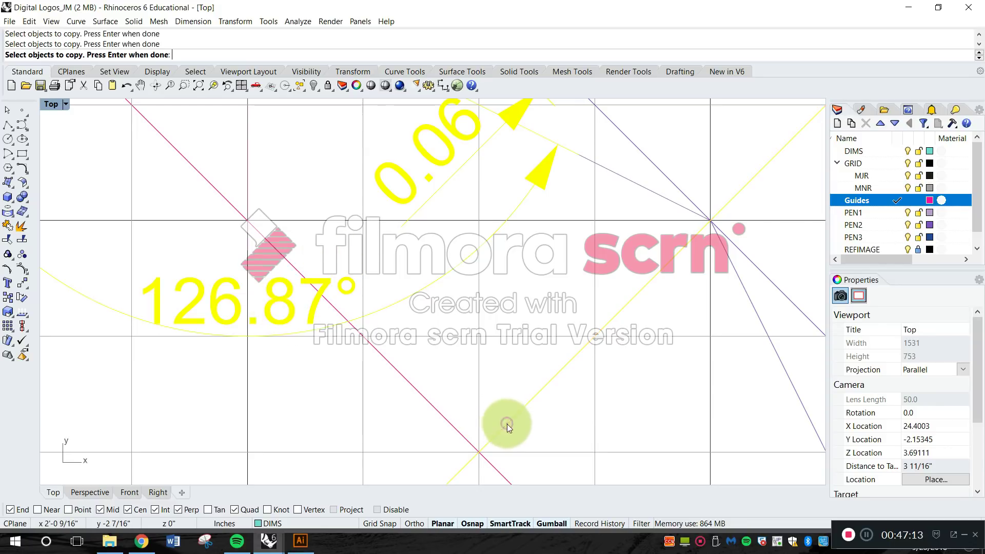
scroll(469, 292, down, 5)
scroll(486, 288, up, 6)
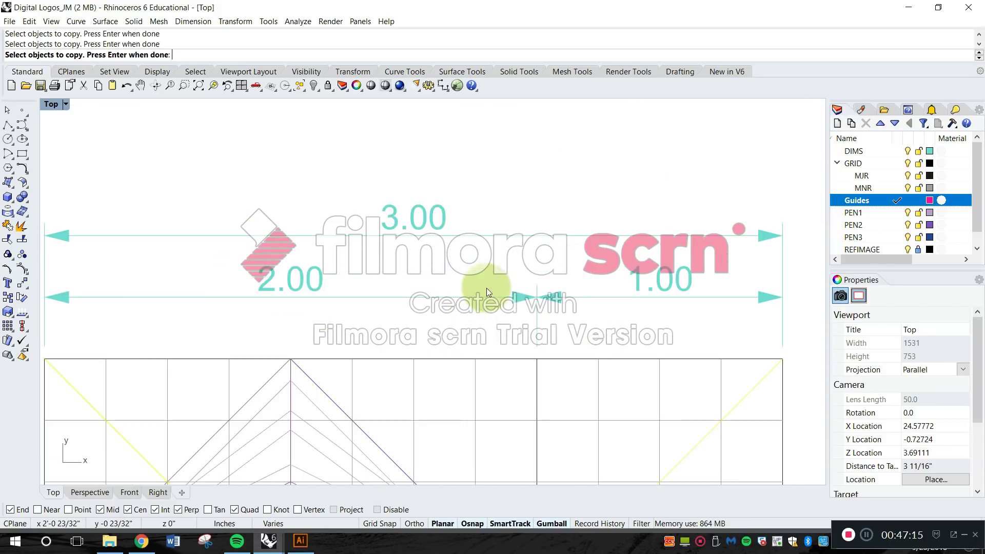
drag(586, 327, 326, 167)
scroll(382, 282, down, 4)
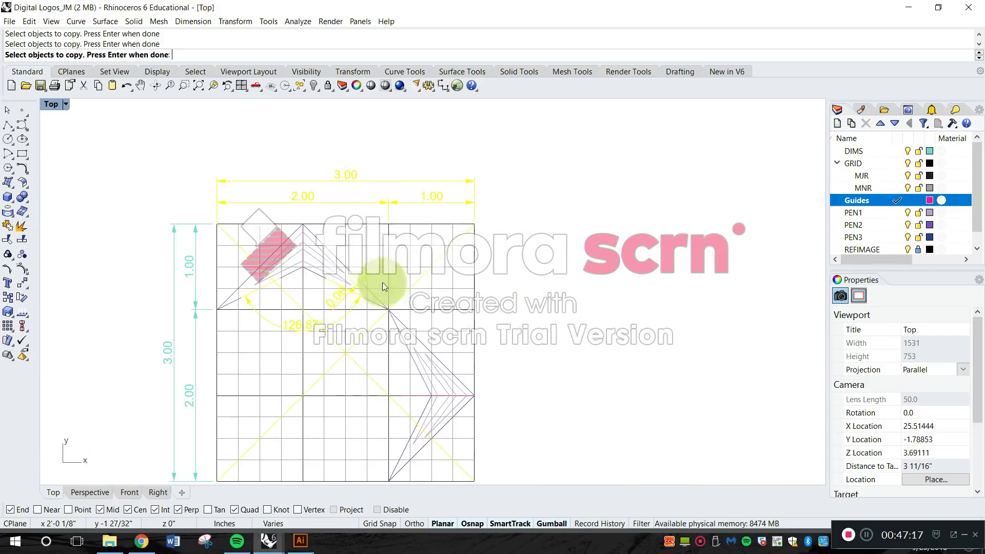
drag(302, 429, 222, 188)
scroll(392, 284, down, 2)
scroll(371, 273, up, 5)
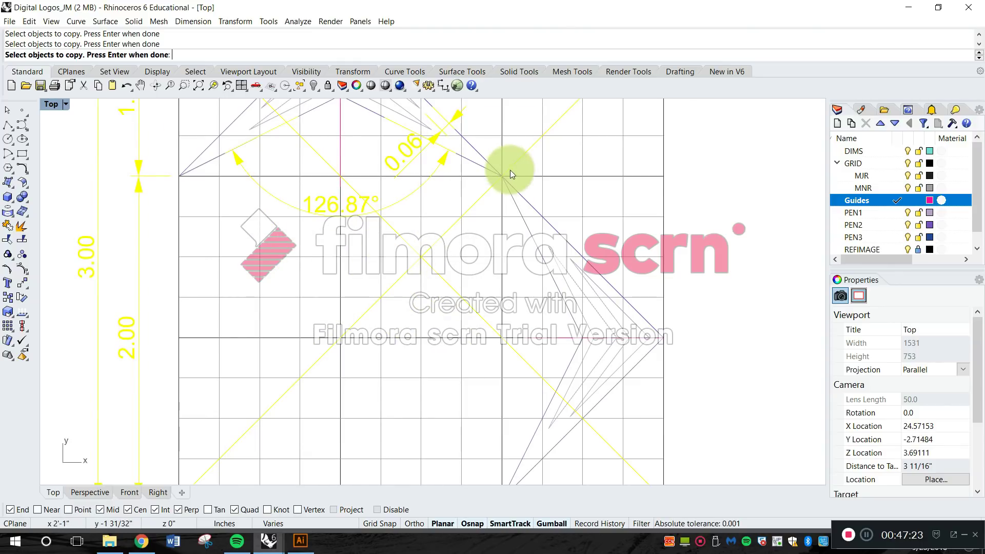
scroll(509, 170, up, 3)
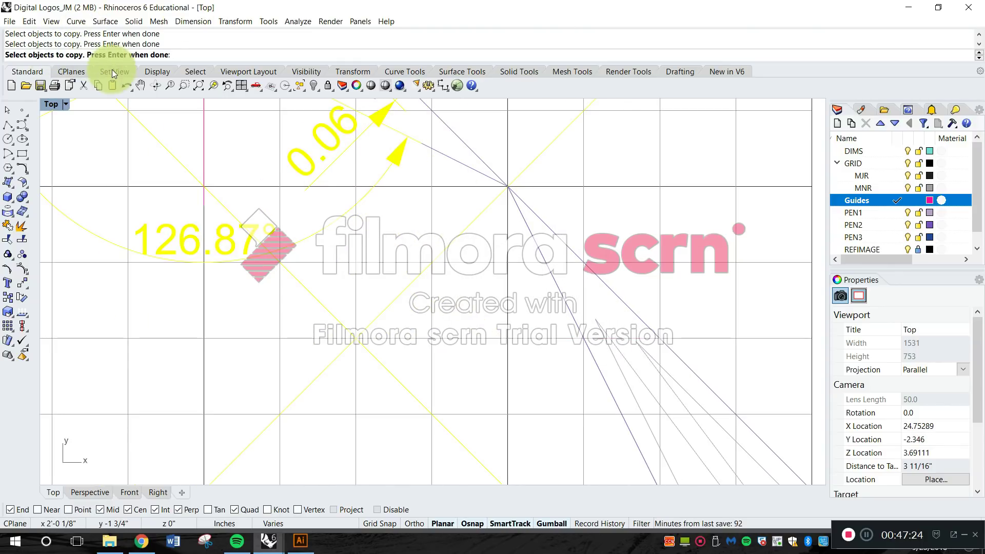
scroll(408, 222, down, 6)
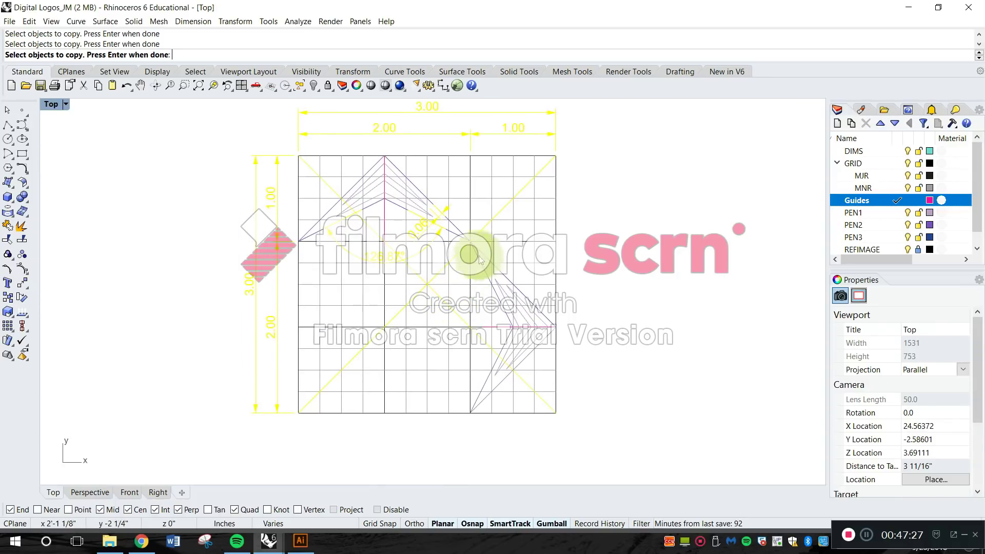
scroll(476, 229, up, 10)
right_click(473, 210)
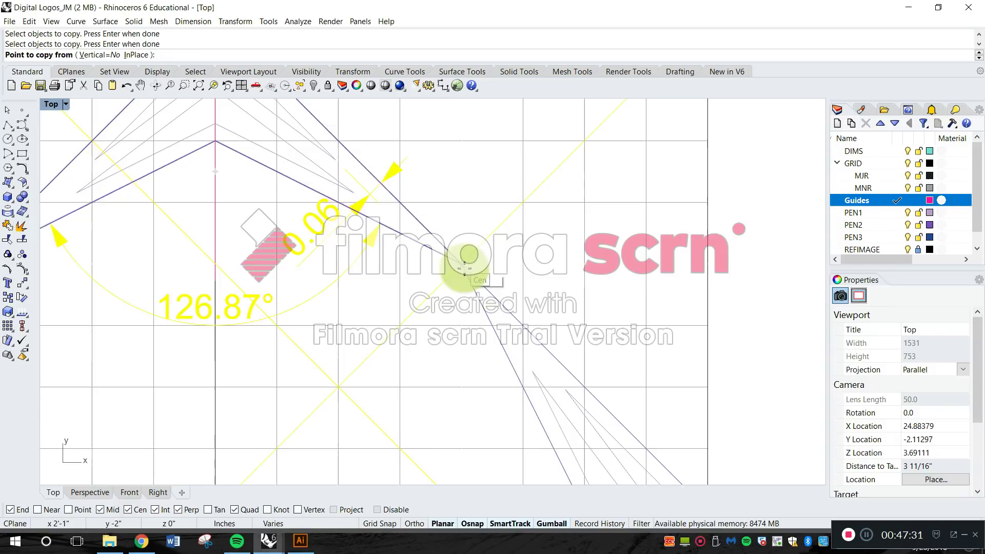
scroll(458, 264, up, 5)
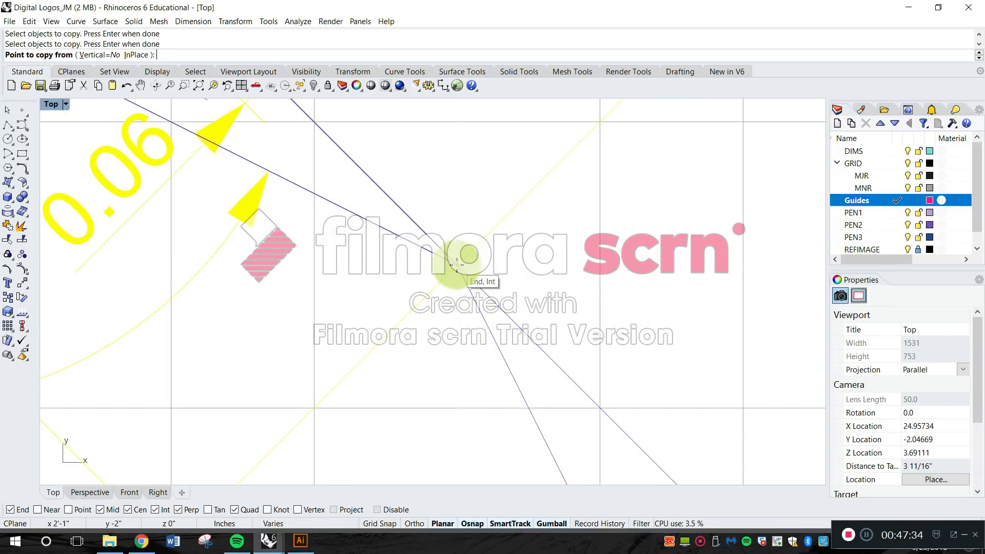
click(459, 271)
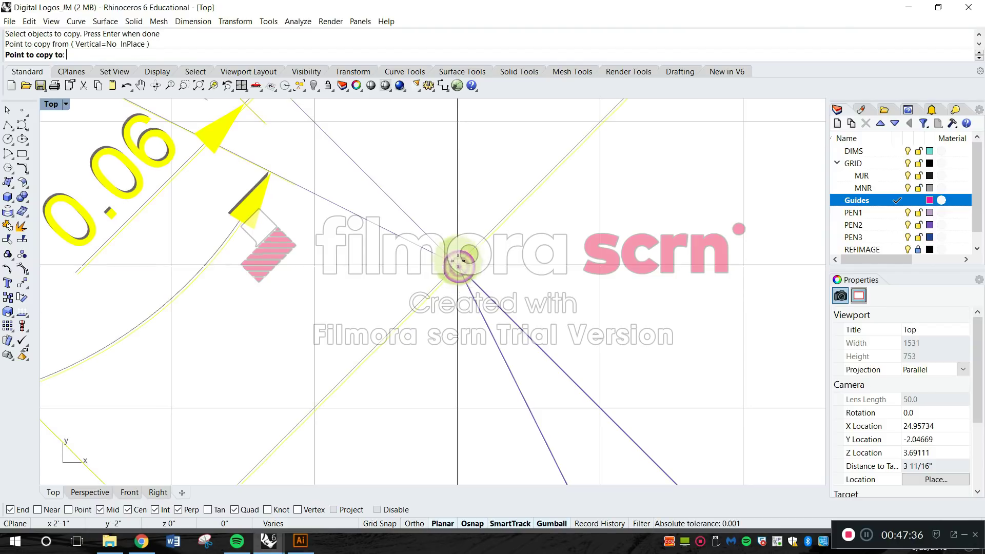
scroll(458, 265, down, 5)
scroll(457, 341, up, 3)
scroll(459, 338, up, 10)
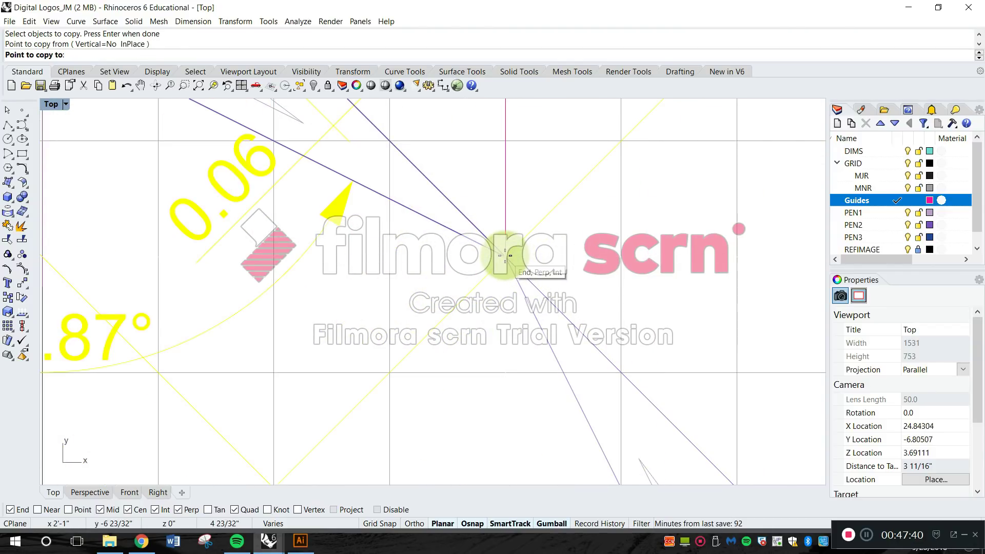
click(505, 255)
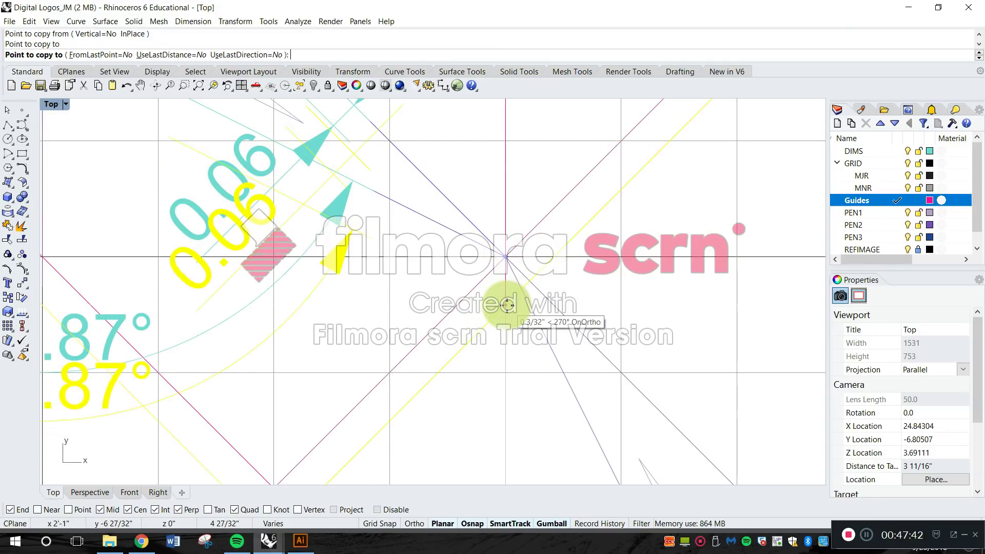
key(Return)
scroll(513, 315, down, 6)
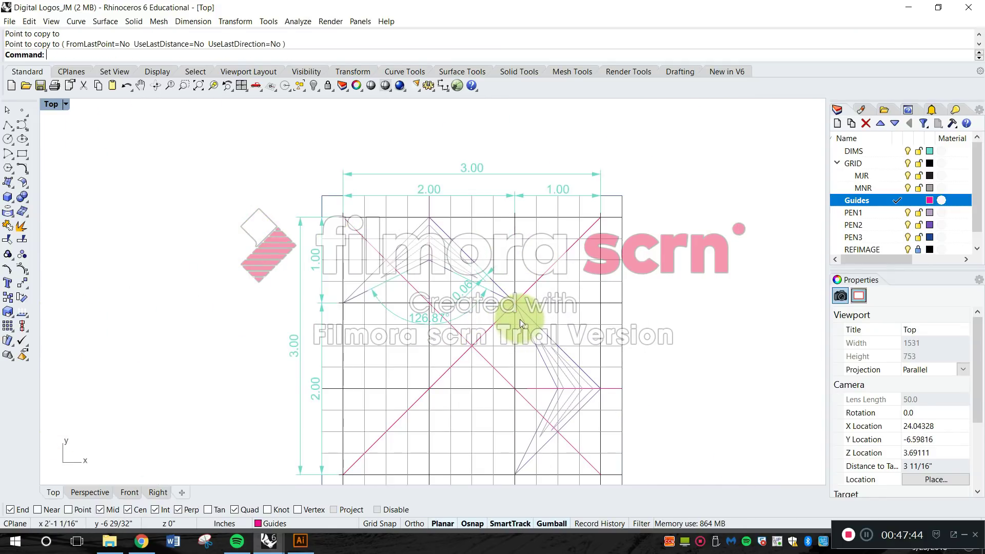
Stretch the overall width dimension to the frame's two top corners and raise its dimension line further above the frame.
scroll(587, 195, up, 4)
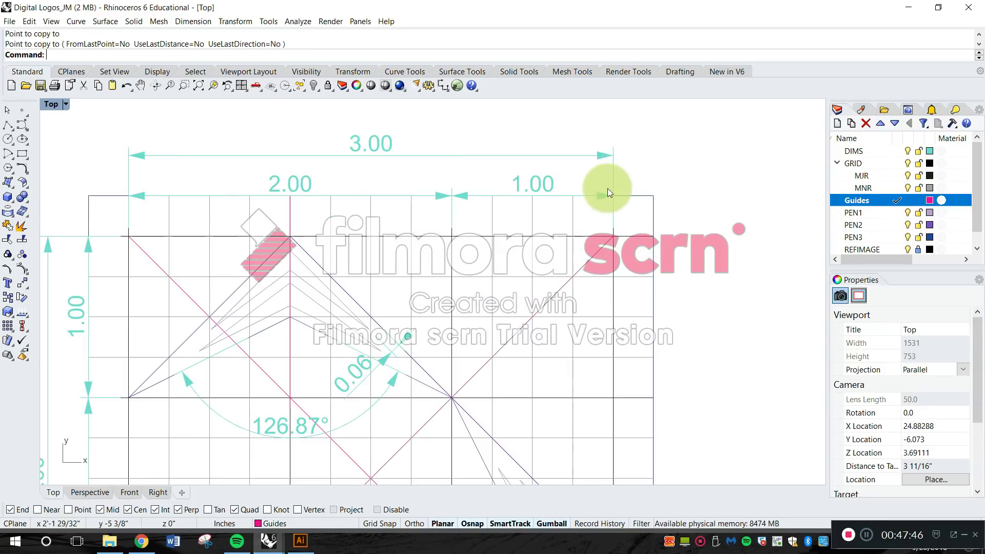
drag(675, 189, 721, 224)
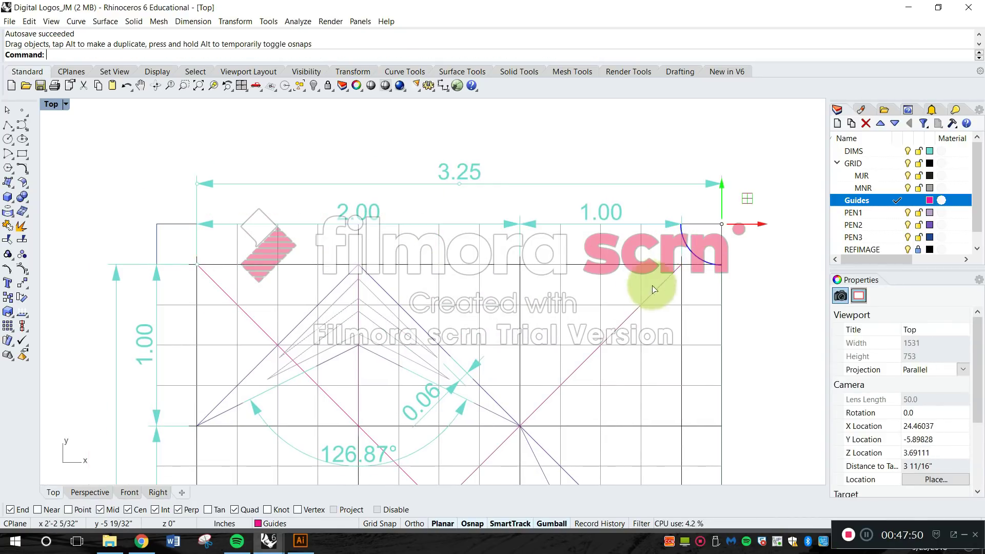
ctrl+shift+click(195, 267)
drag(195, 265, 156, 224)
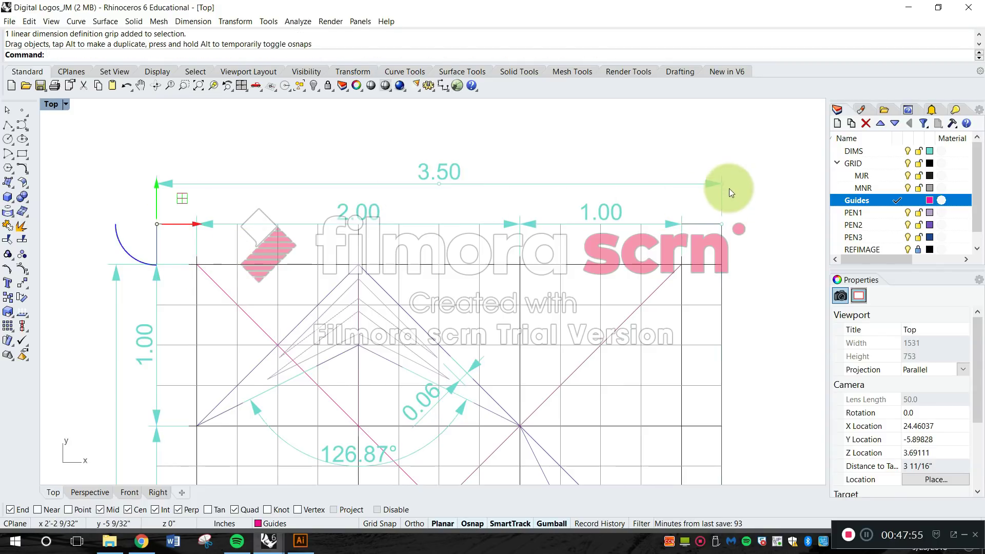
ctrl+shift+drag(721, 182, 722, 152)
key(ctrl+z)
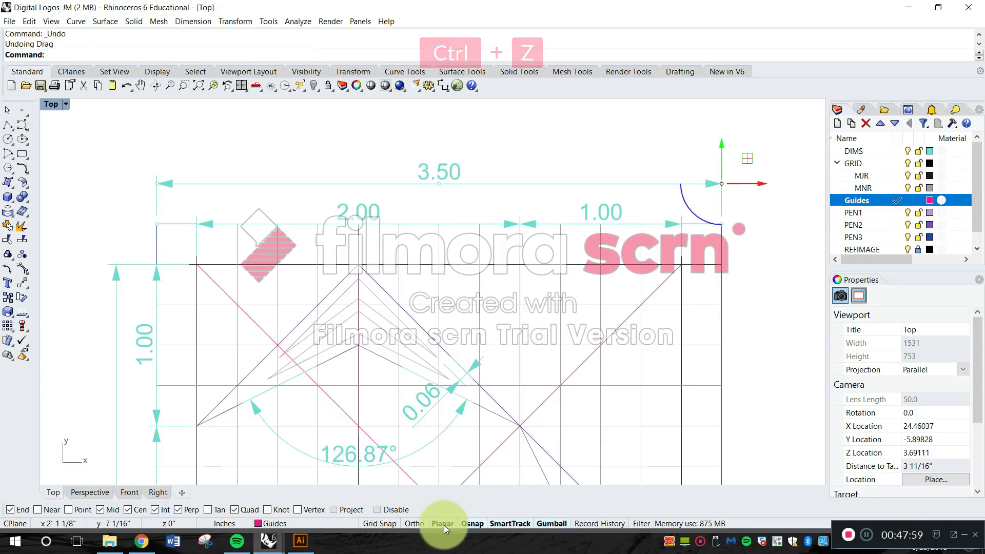
drag(720, 183, 719, 166)
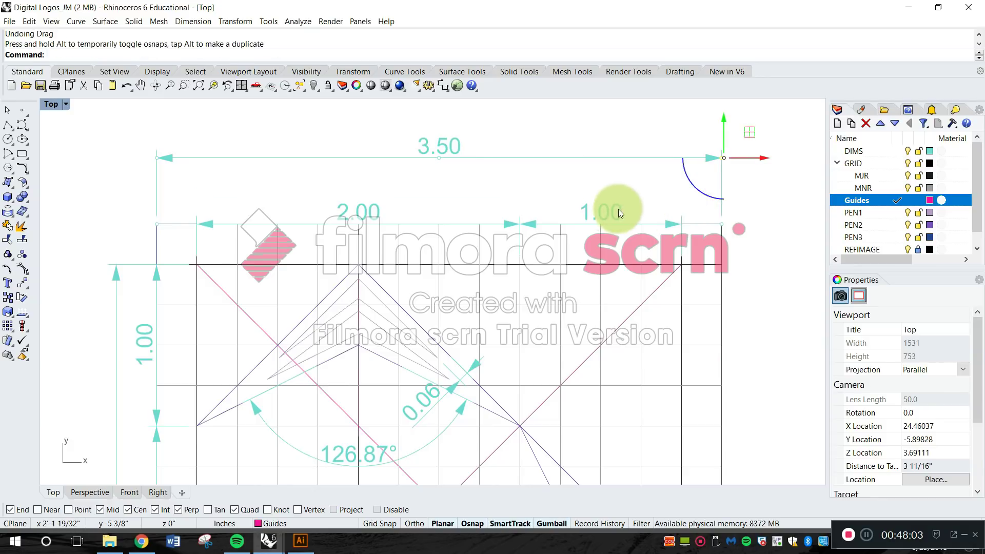
Raise the 1.00 horizontal dimension line above the frame and move both of its extension line origins onto the frame's top edge.
click(618, 208)
drag(682, 224, 684, 194)
drag(680, 262, 677, 224)
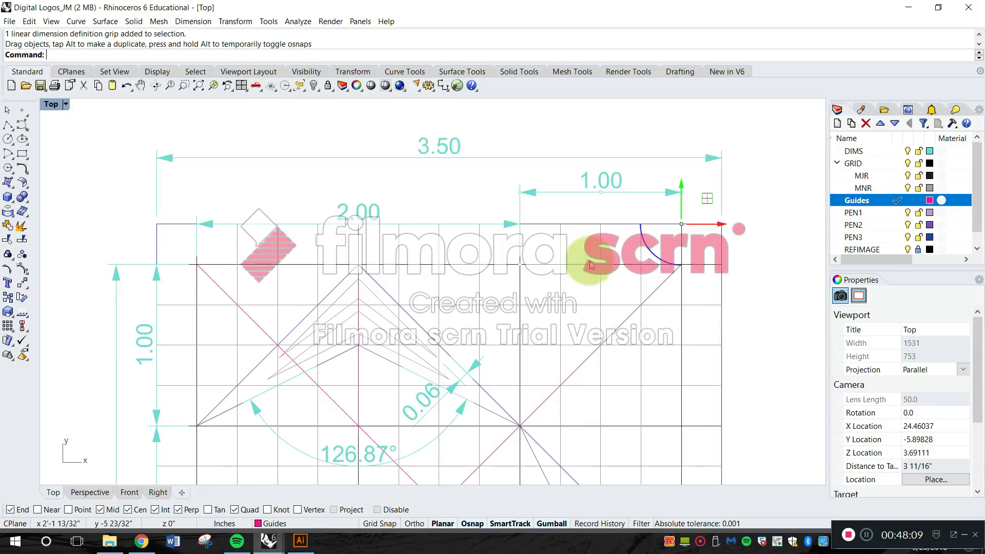
drag(521, 267, 520, 225)
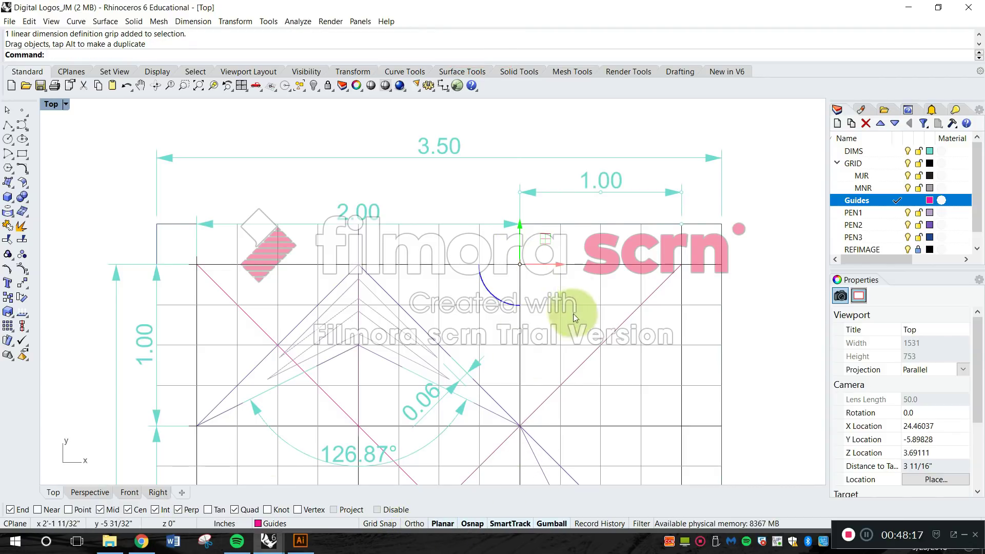
drag(518, 266, 519, 225)
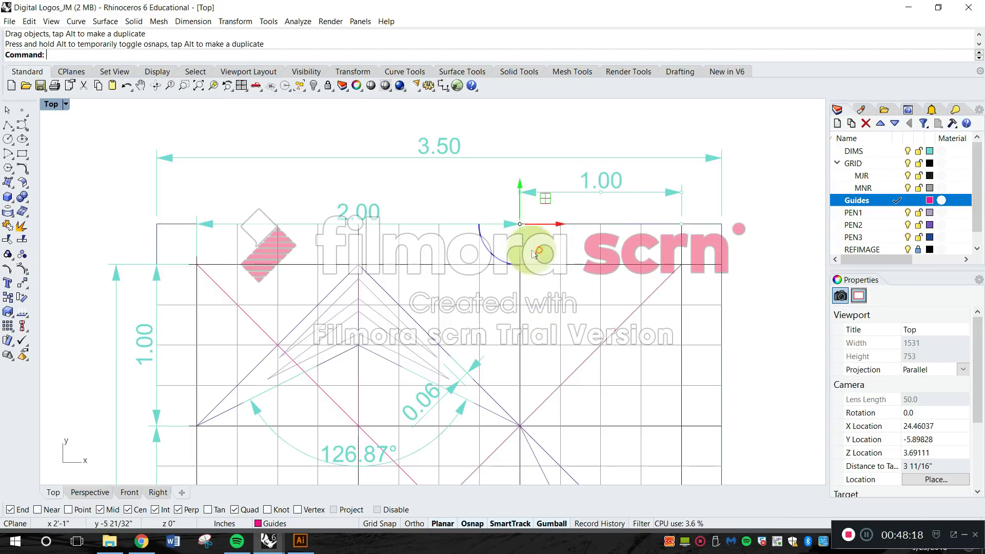
Raise the 2.00 horizontal dimension level with the 1.00 dimension and move its extension line origins onto the frame's top edge.
click(374, 212)
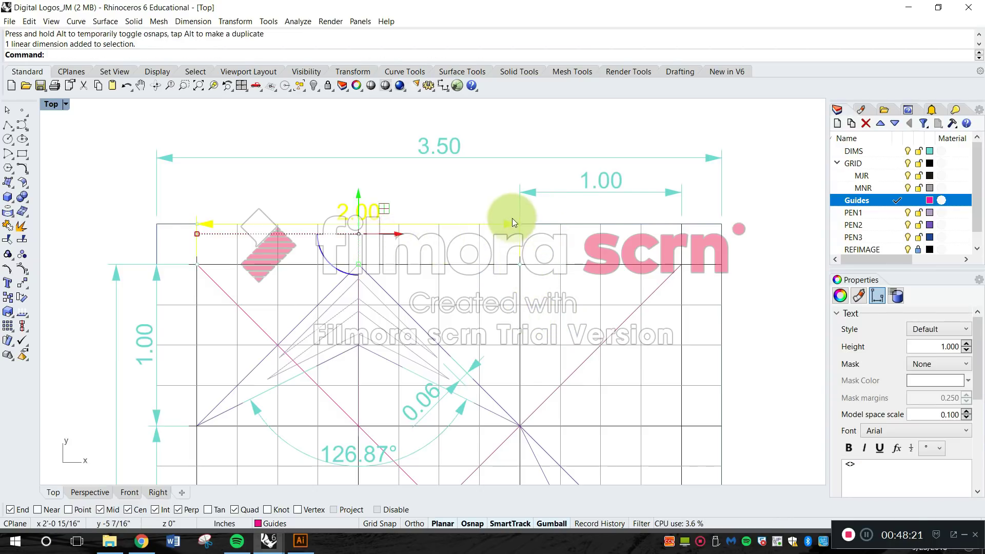
drag(518, 224, 519, 193)
drag(523, 265, 521, 226)
key(ctrl+z)
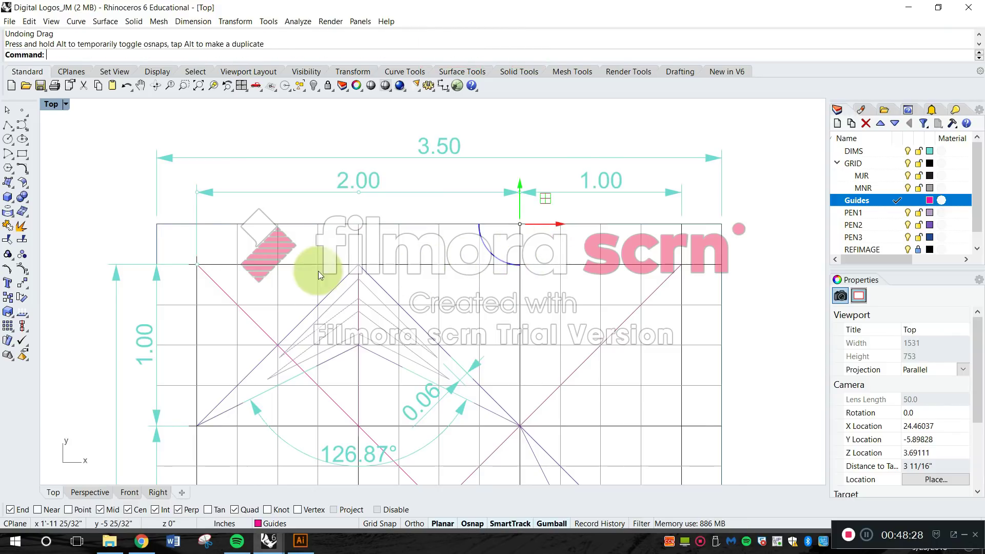
drag(199, 265, 197, 225)
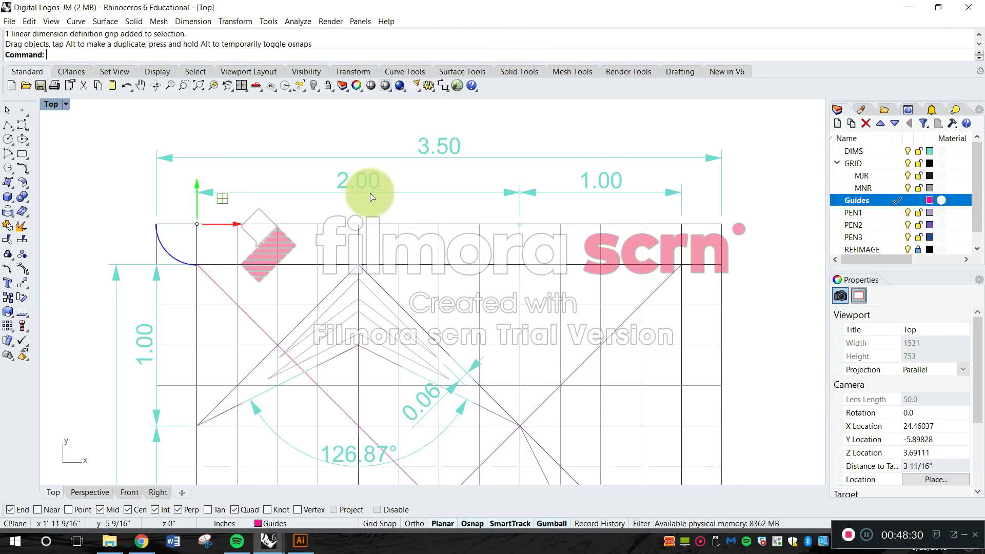
click(540, 128)
Extend the diagonal guide running from lower left to upper right to the frame's corners at both ends.
scroll(516, 175, down, 3)
scroll(461, 171, up, 3)
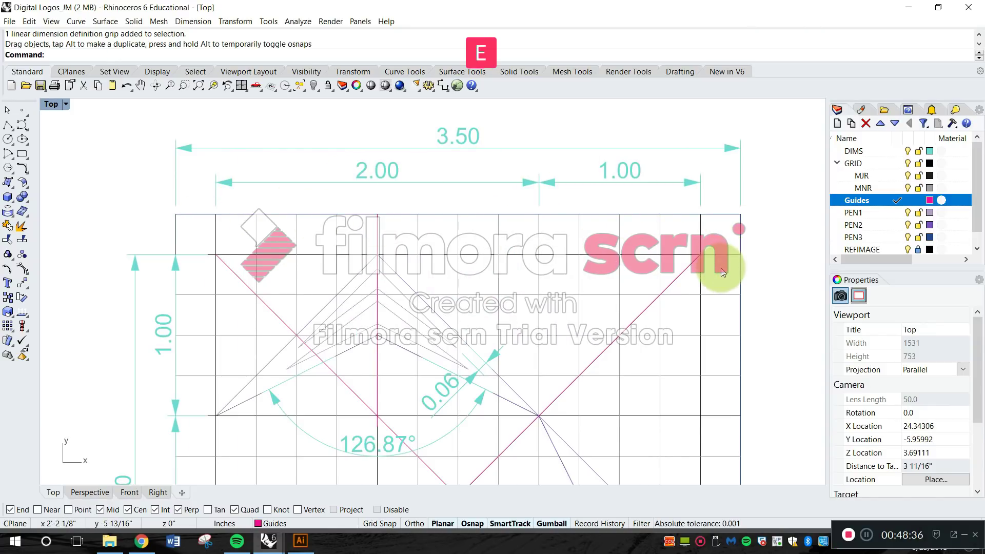
key(Return)
click(740, 230)
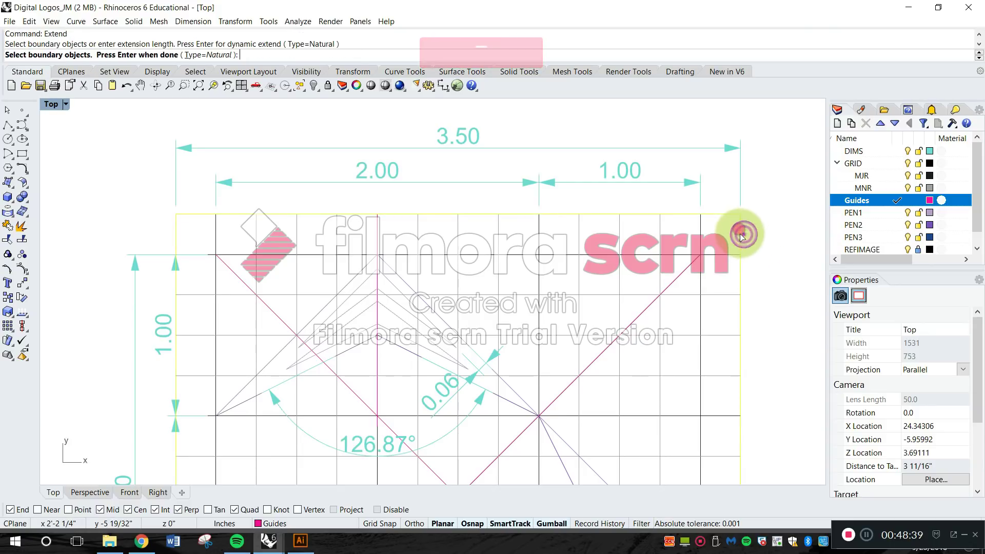
key(Return)
click(691, 265)
scroll(638, 330, down, 2)
scroll(461, 374, up, 3)
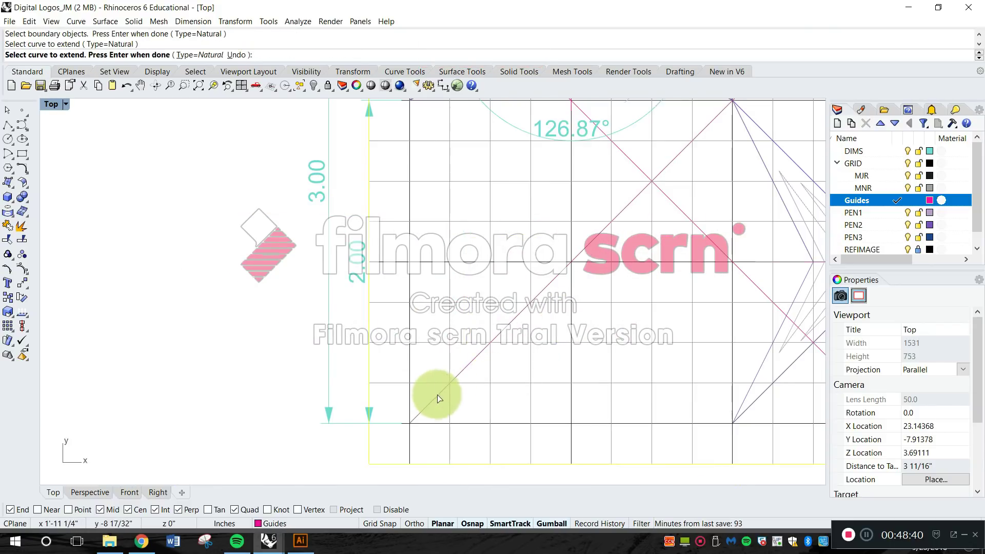
scroll(428, 374, down, 6)
scroll(613, 388, up, 6)
Extend the diagonal guide running from upper left to lower right to the frame's corners at both ends.
click(701, 388)
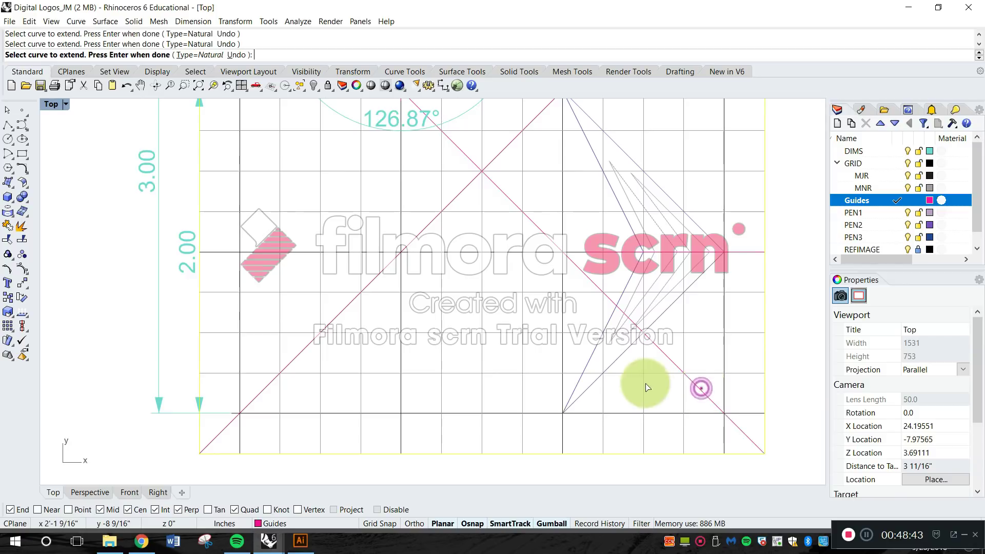
scroll(641, 382, down, 8)
scroll(539, 224, up, 2)
scroll(523, 222, up, 6)
click(422, 167)
scroll(420, 172, down, 8)
key(Return)
Stretch the overall height dimension to the frame's top and bottom left corners and shift its dimension line further left of the frame.
scroll(368, 206, up, 8)
click(353, 219)
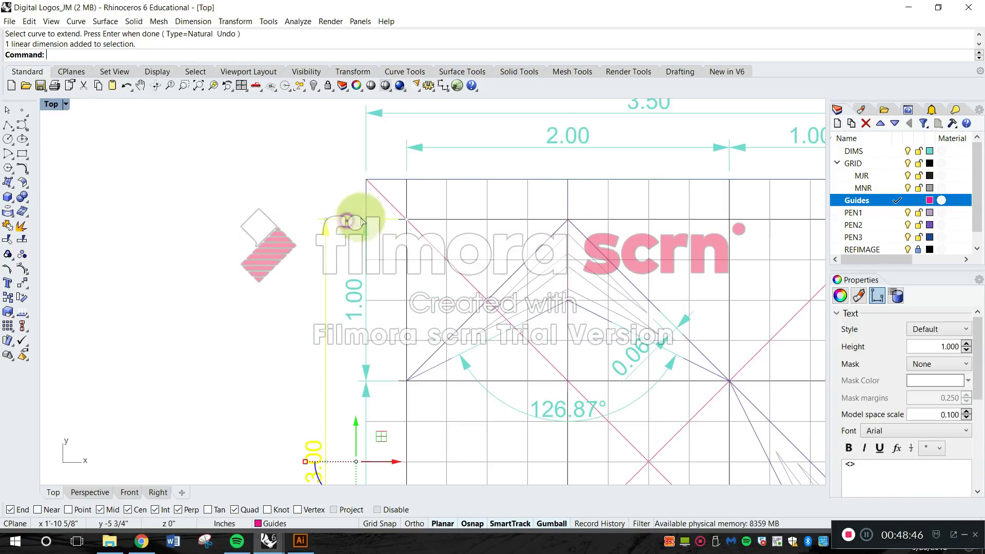
click(407, 220)
drag(409, 224, 366, 182)
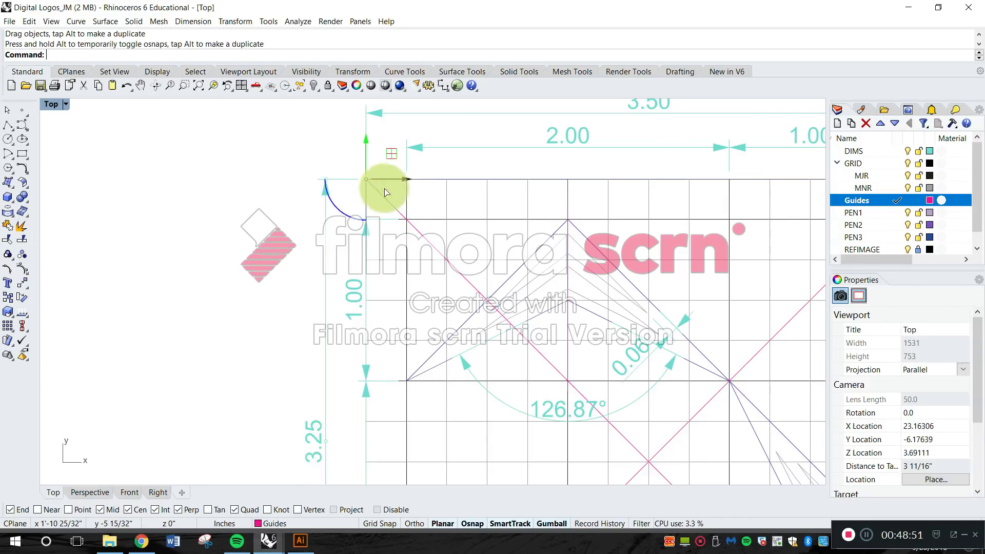
scroll(383, 191, down, 12)
scroll(380, 323, up, 14)
drag(418, 371, 368, 419)
scroll(382, 345, down, 12)
scroll(364, 177, up, 4)
scroll(364, 181, up, 4)
drag(342, 164, 305, 165)
Shift the vertical 1.00 and 2.00 dimension lines left of the frame, aligned with each other.
click(386, 218)
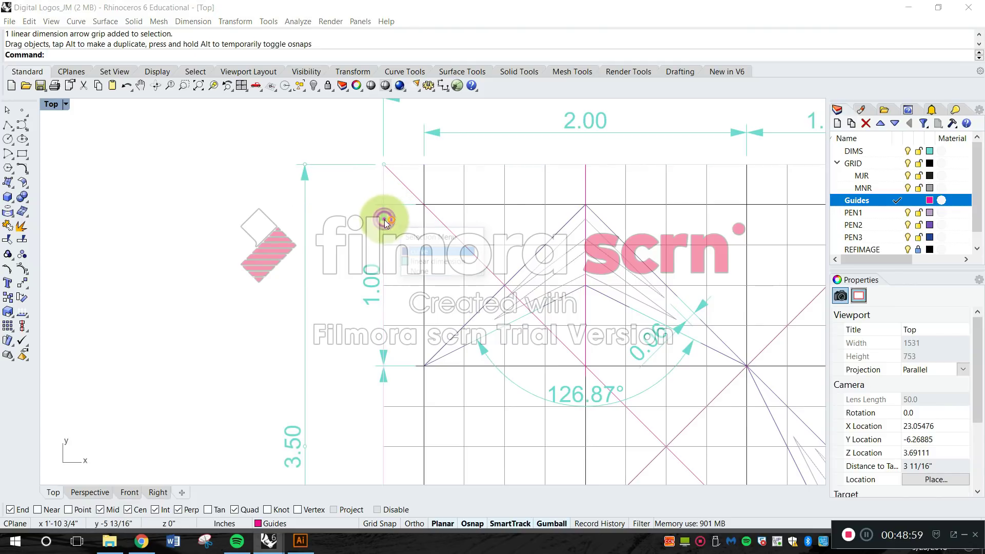
click(364, 274)
drag(383, 202, 350, 206)
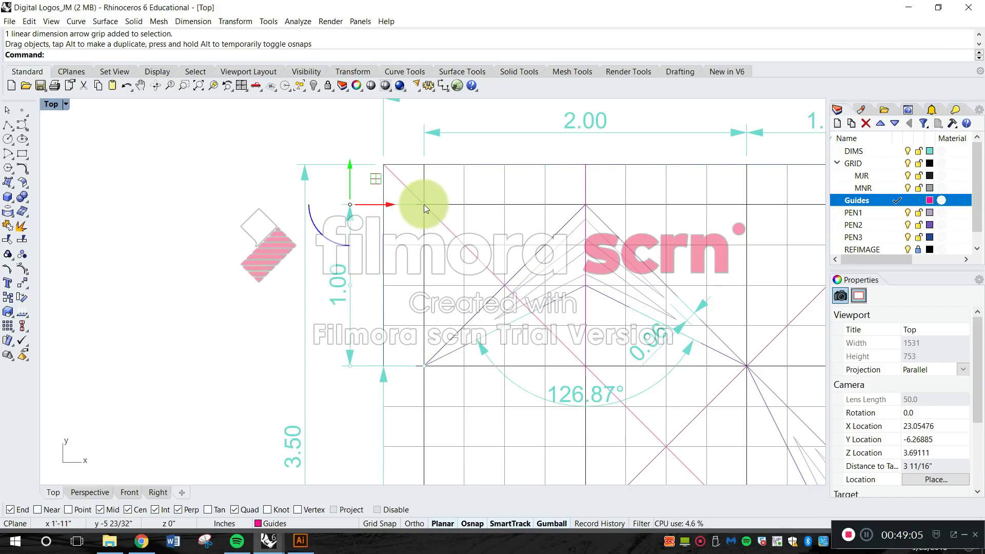
scroll(427, 297, down, 3)
scroll(401, 302, up, 3)
click(395, 338)
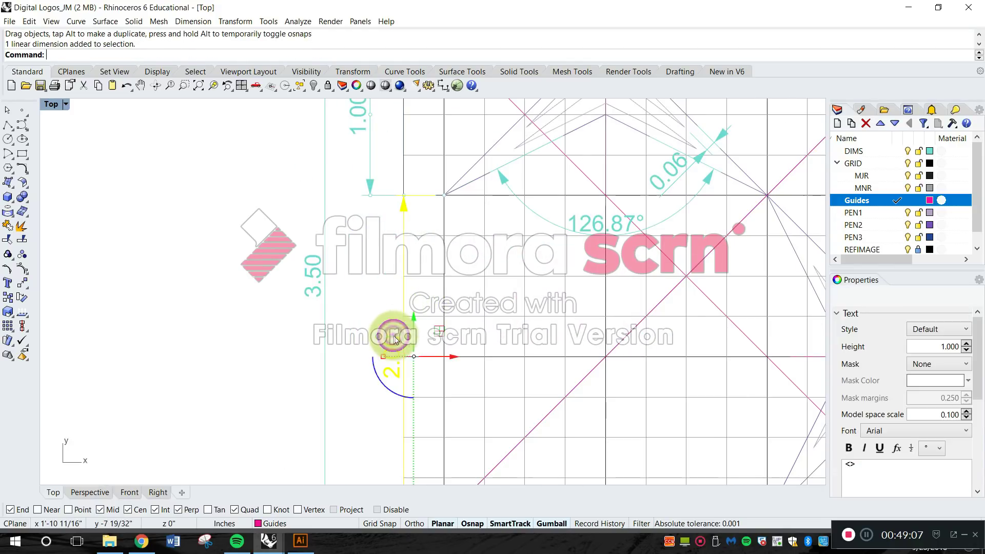
drag(402, 196, 369, 195)
click(241, 256)
scroll(341, 240, down, 8)
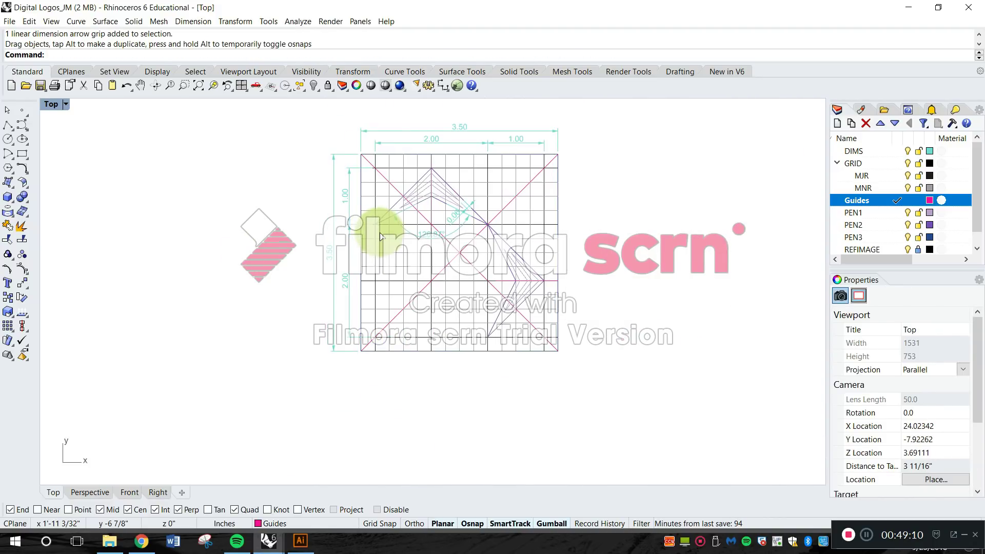
Make DIMS the current layer.
scroll(548, 259, up, 5)
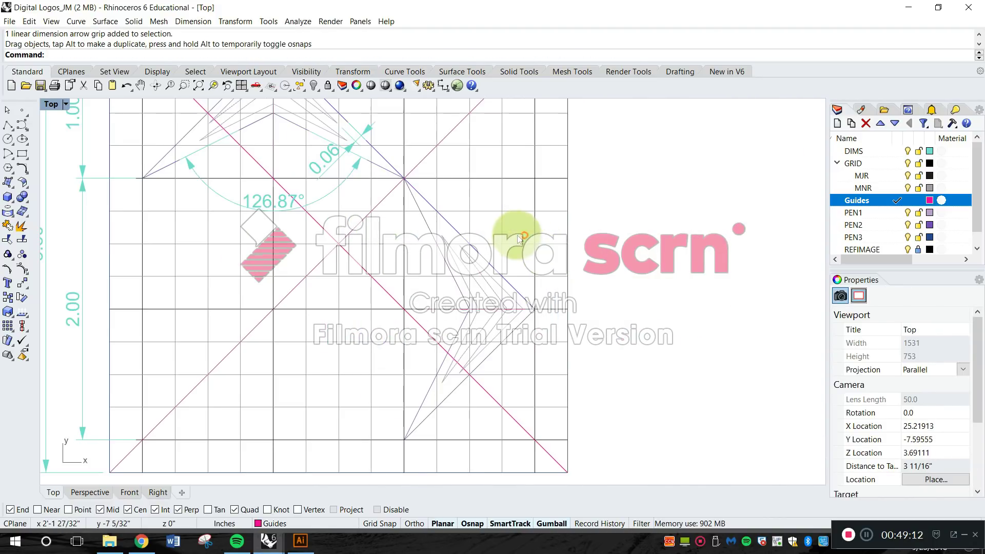
scroll(508, 238, down, 3)
scroll(513, 250, up, 3)
right_drag(488, 257, 522, 332)
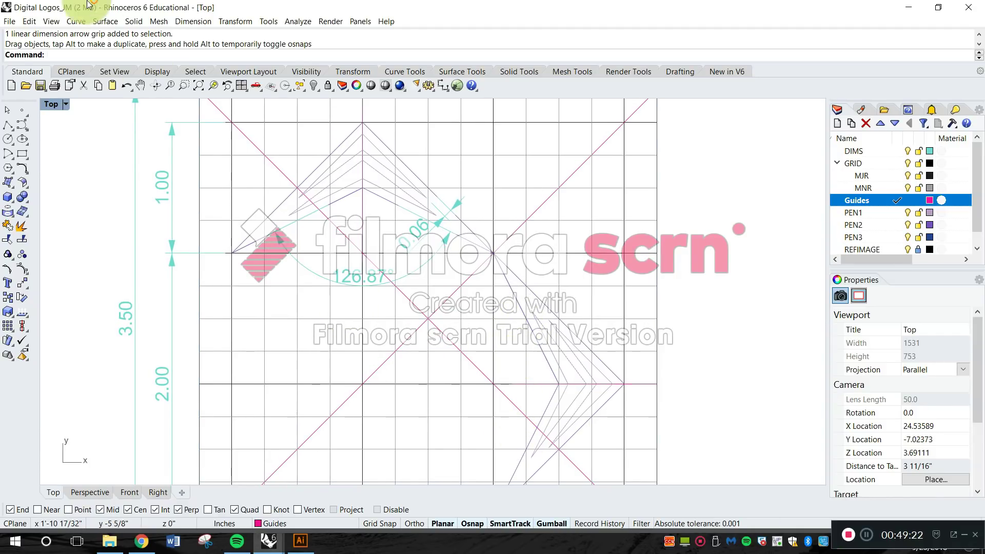
click(895, 152)
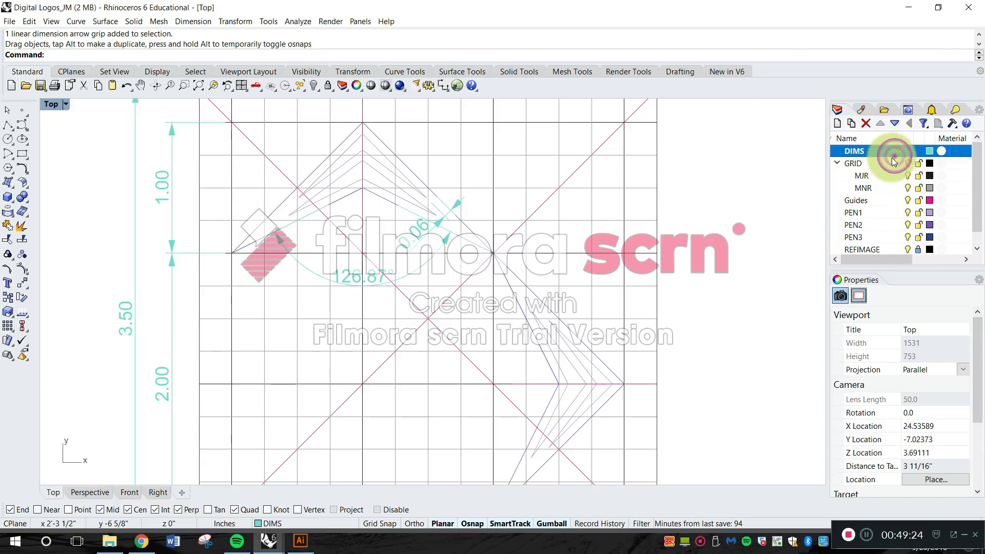
Add an angle dimension between the two inner edges of the right-hand chevron, with its arc placed to the chevron's left.
click(192, 21)
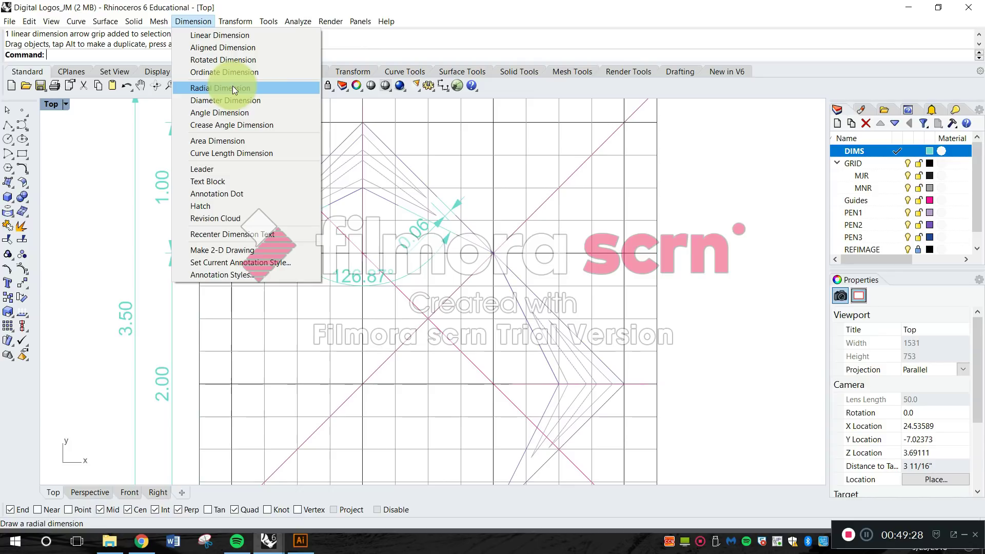
click(241, 113)
right_drag(544, 361, 536, 279)
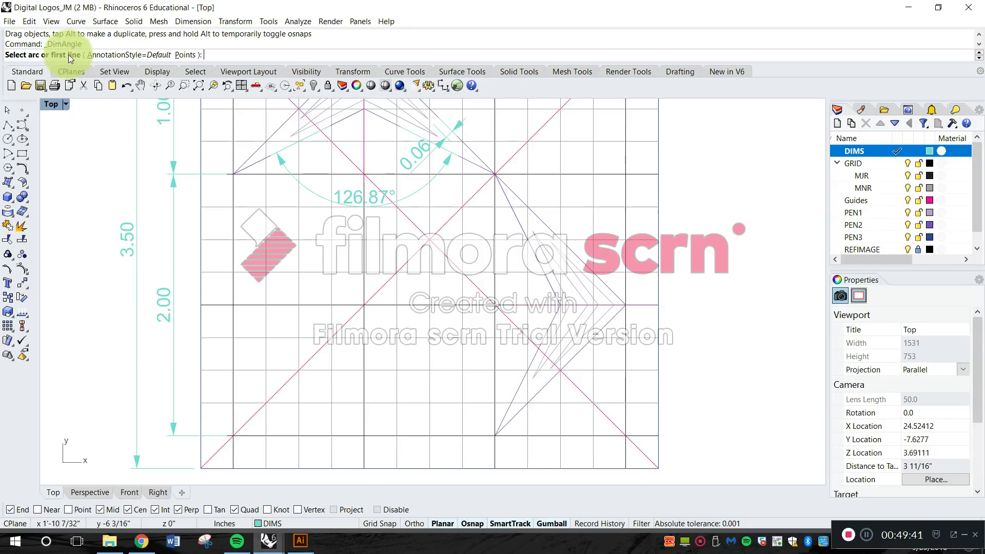
right_drag(519, 277, 497, 212)
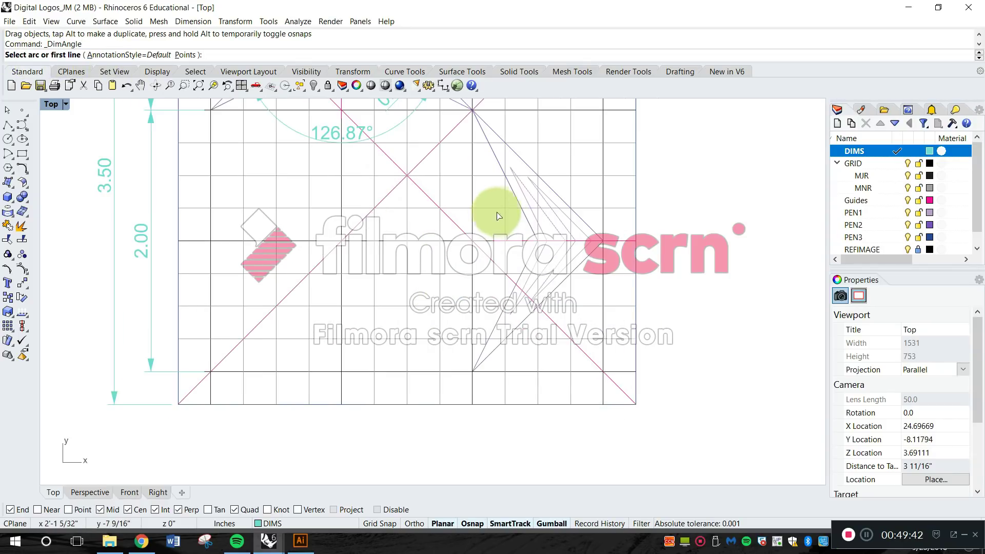
click(524, 216)
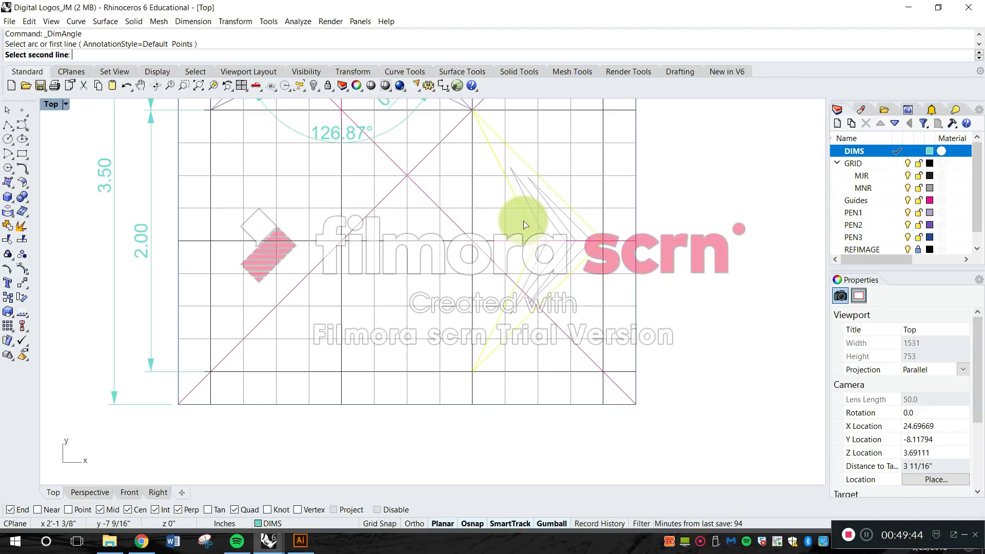
scroll(413, 174, up, 4)
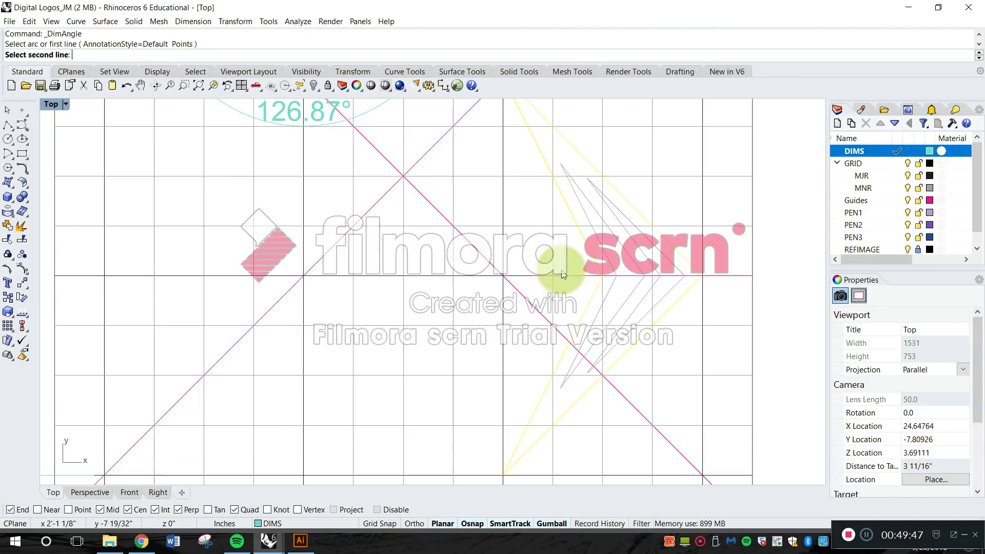
click(583, 316)
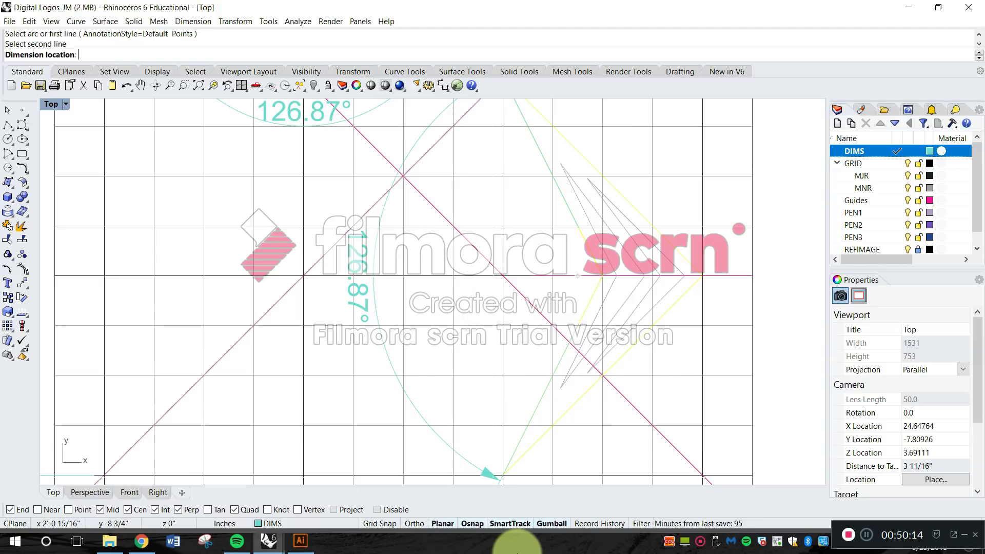
scroll(589, 379, down, 5)
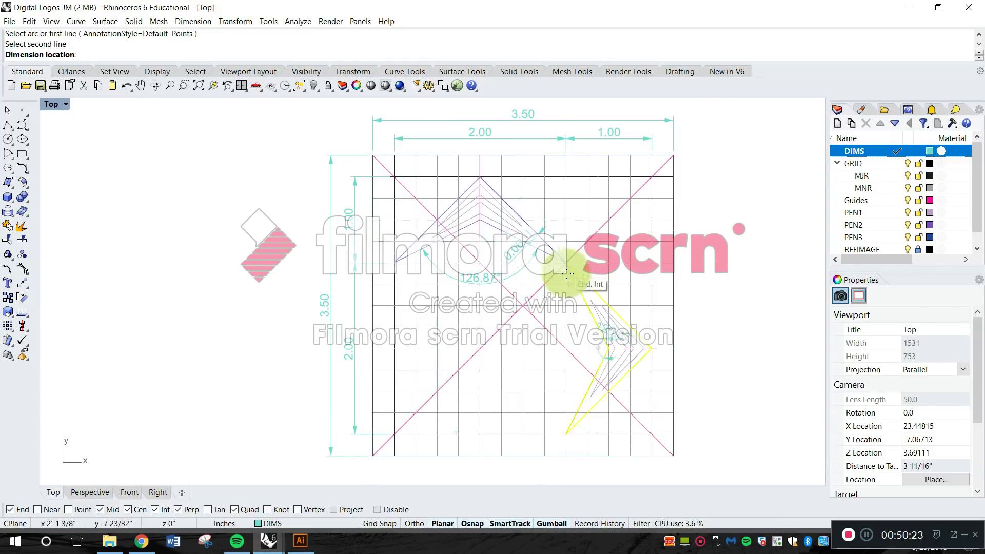
scroll(572, 308, up, 3)
scroll(582, 351, up, 4)
right_drag(582, 351, 602, 211)
scroll(549, 272, down, 4)
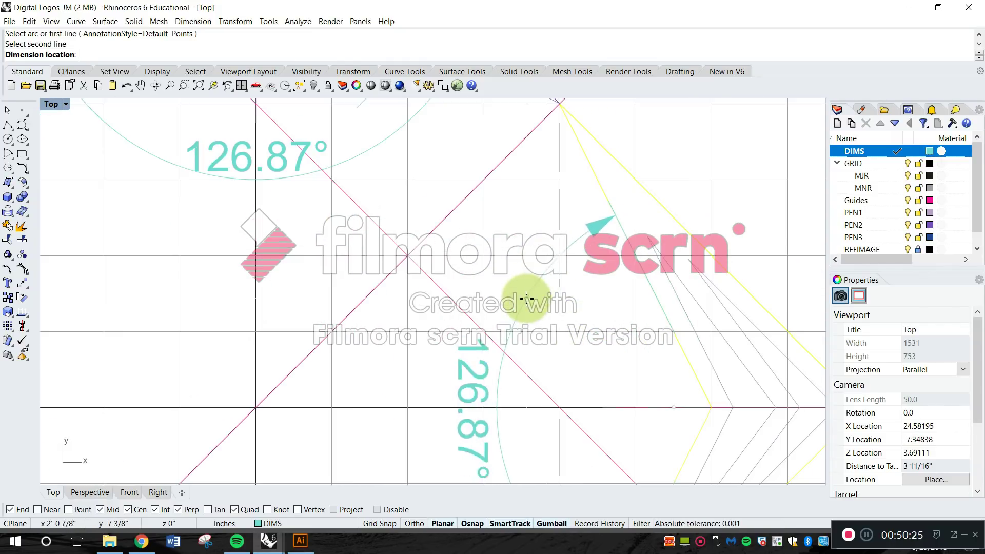
click(526, 298)
scroll(523, 297, down, 5)
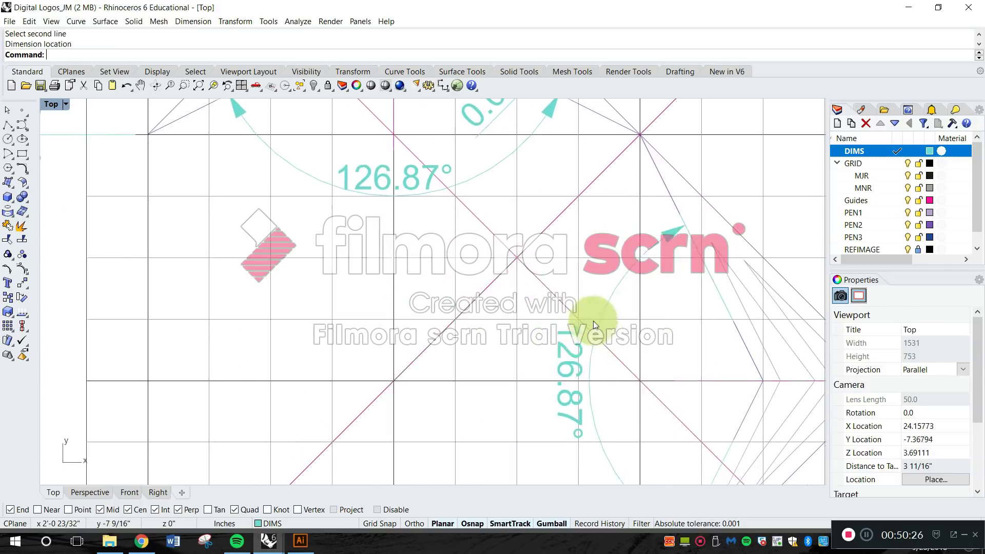
Try to move the text of the right-hand chevron's angle dimension further left of its arc.
scroll(591, 299, down, 3)
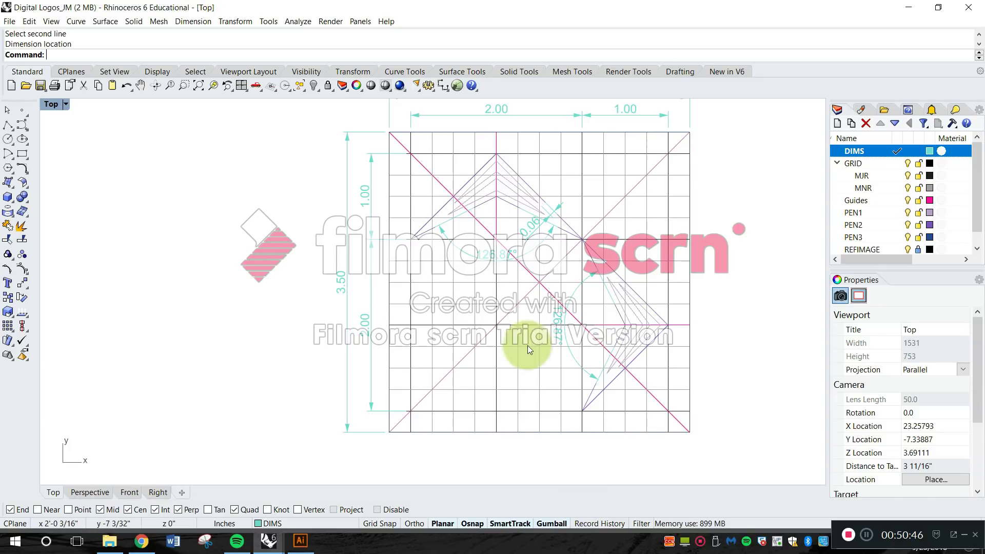
scroll(562, 312, up, 3)
click(546, 352)
key(Escape)
scroll(546, 352, up, 5)
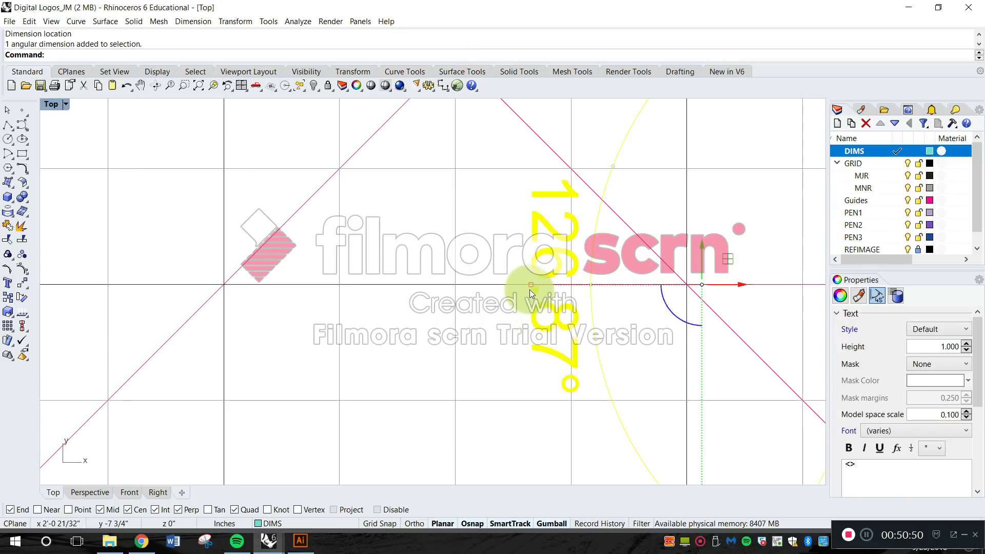
drag(590, 290, 487, 287)
scroll(486, 289, down, 10)
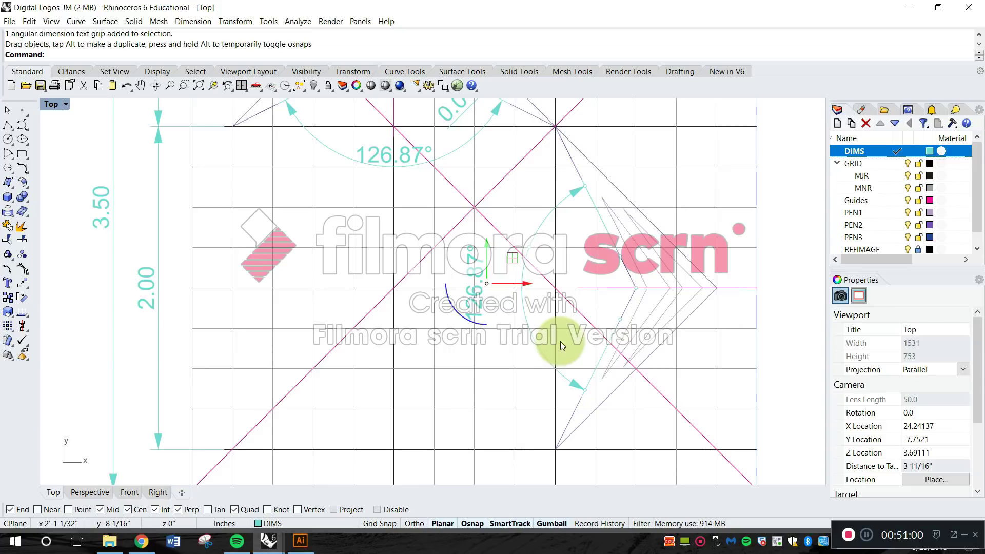
Undo the text move and the angle dimension, and re-add it between the right-hand chevron's inner edges with its arc closer to the chevron.
key(ctrl+z)
key(ctrl+z)
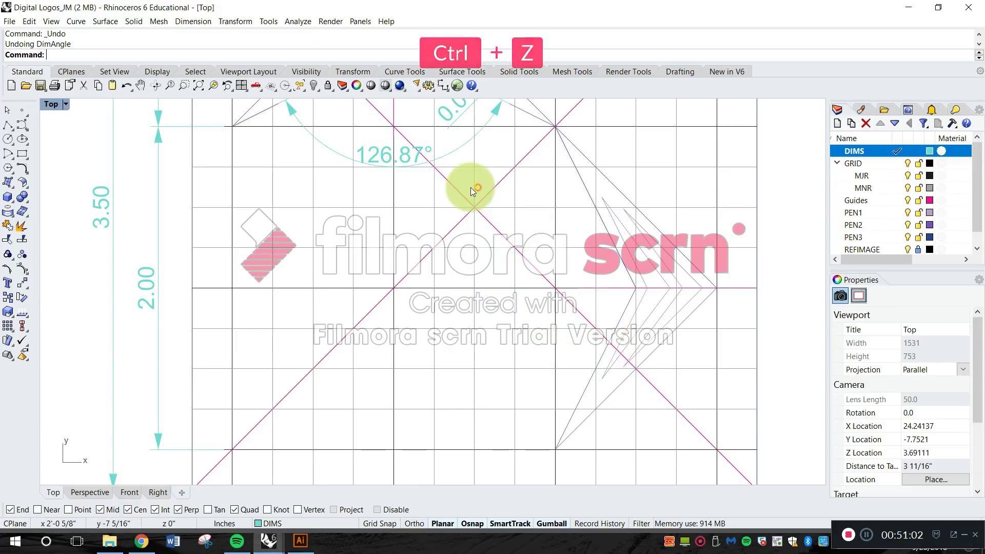
click(193, 26)
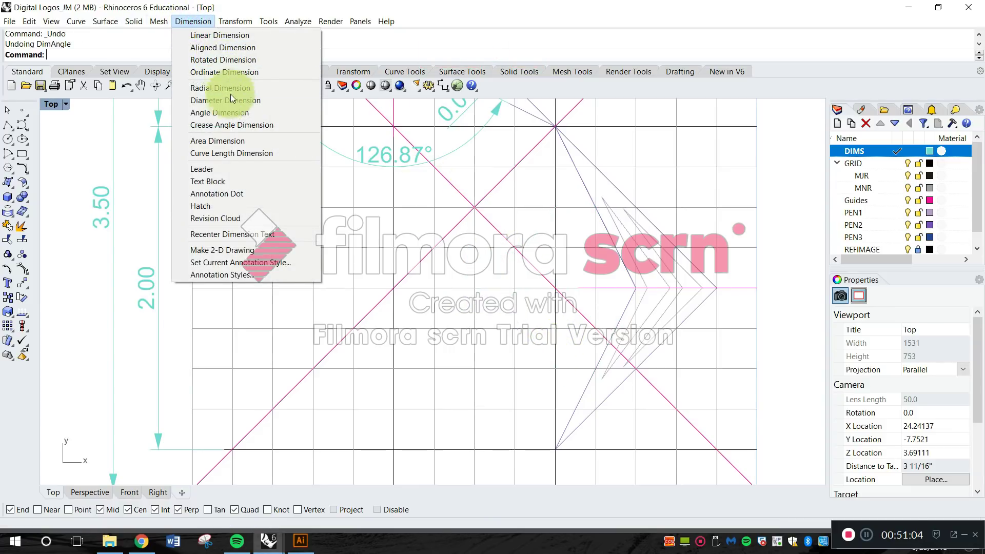
click(234, 112)
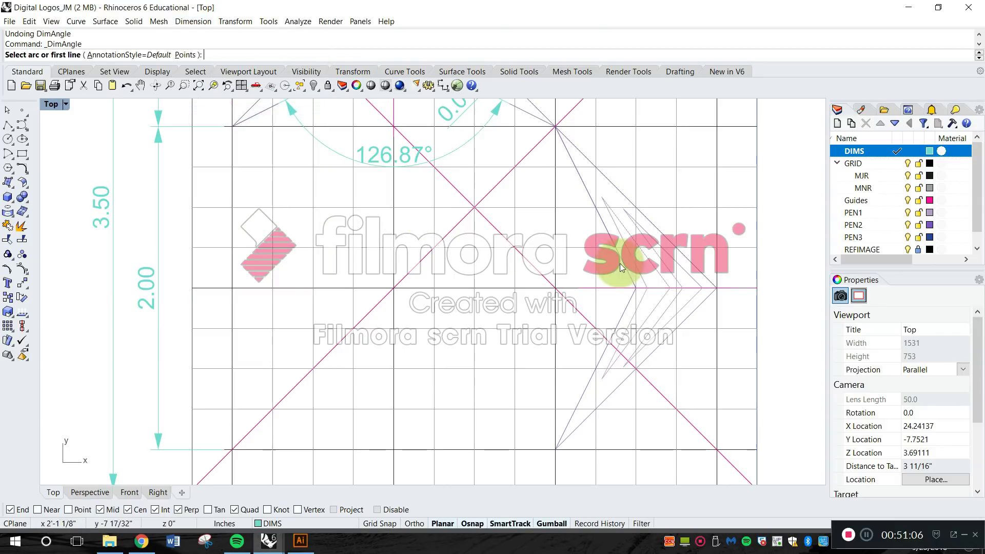
click(606, 241)
click(621, 318)
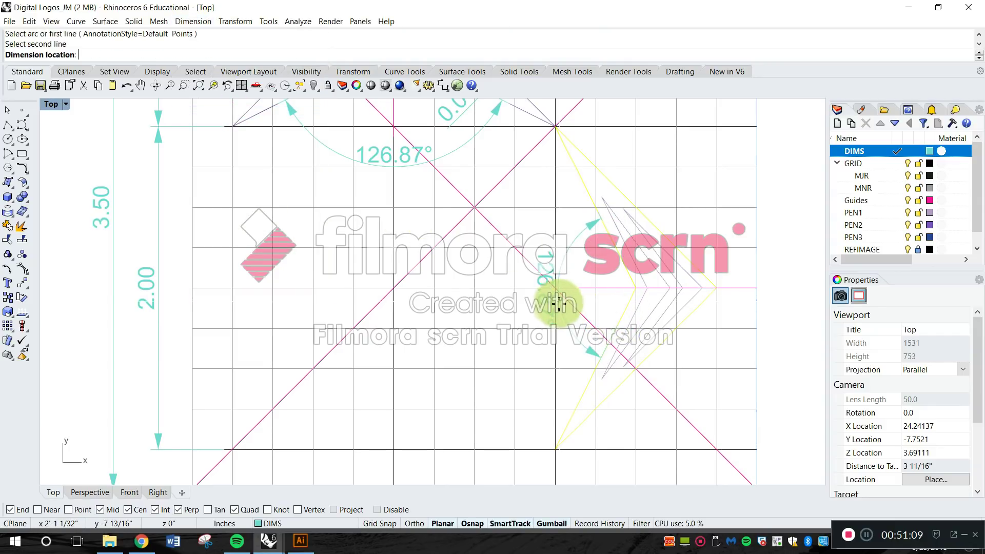
scroll(558, 302, up, 2)
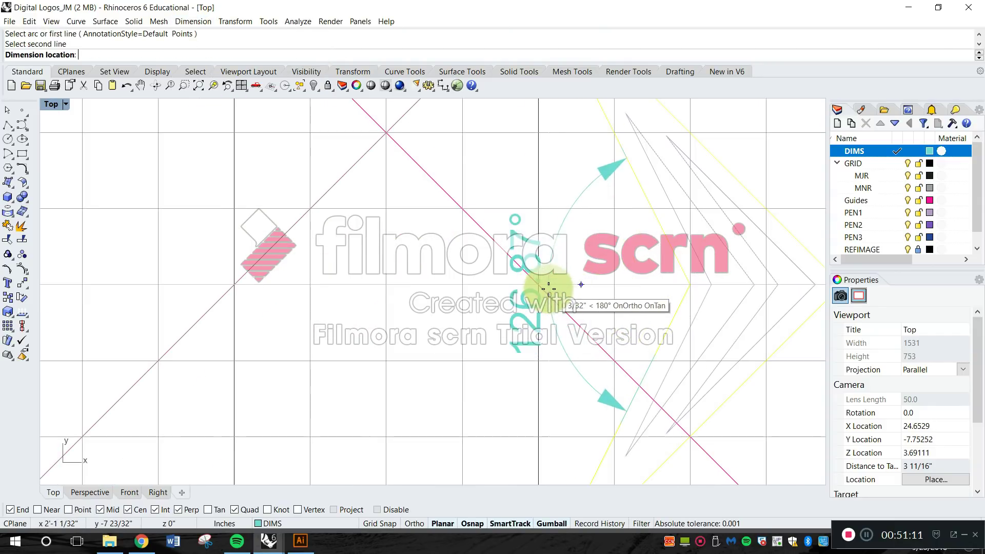
scroll(553, 285, down, 3)
key(Escape)
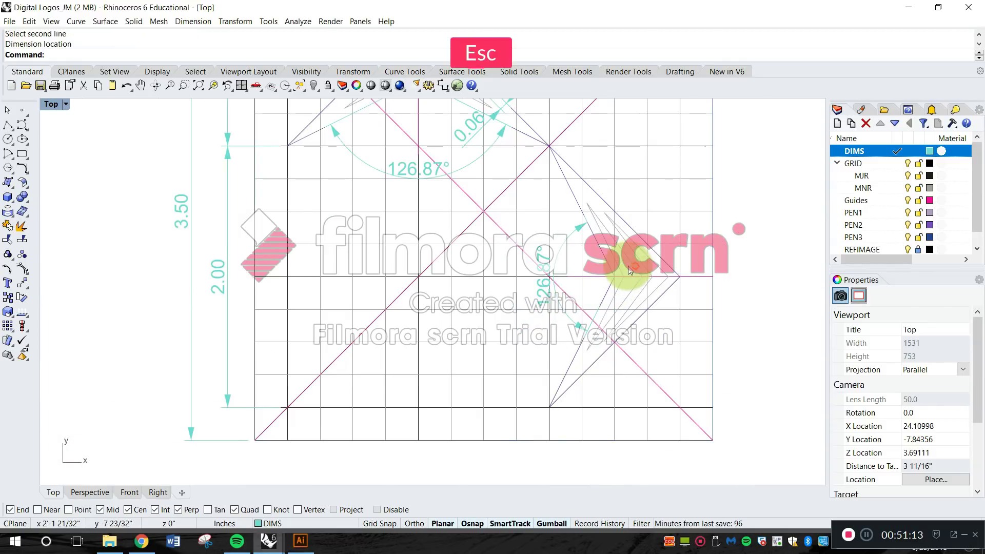
Save the Digital Logos_JM drawing.
right_drag(645, 272, 548, 338)
scroll(573, 306, down, 4)
scroll(552, 349, down, 2)
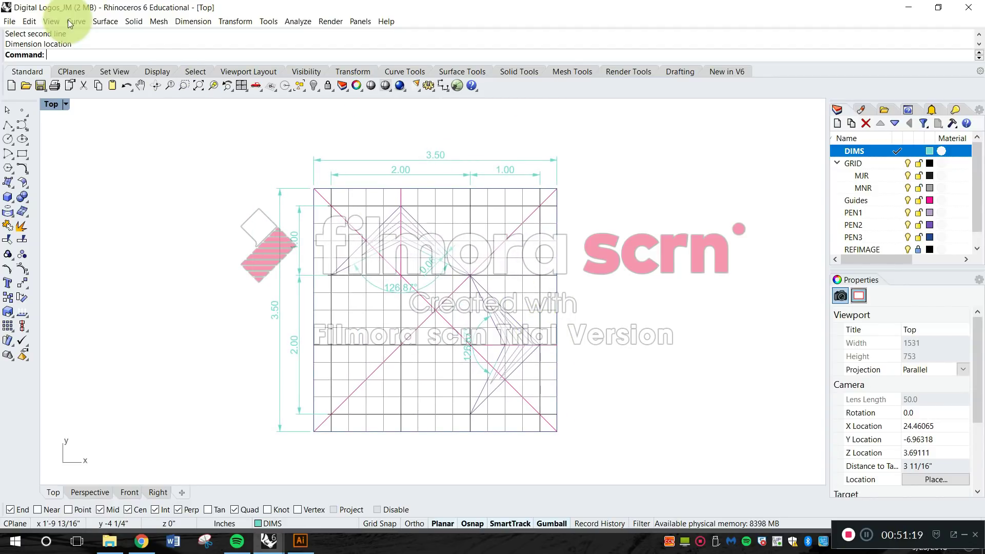
click(15, 22)
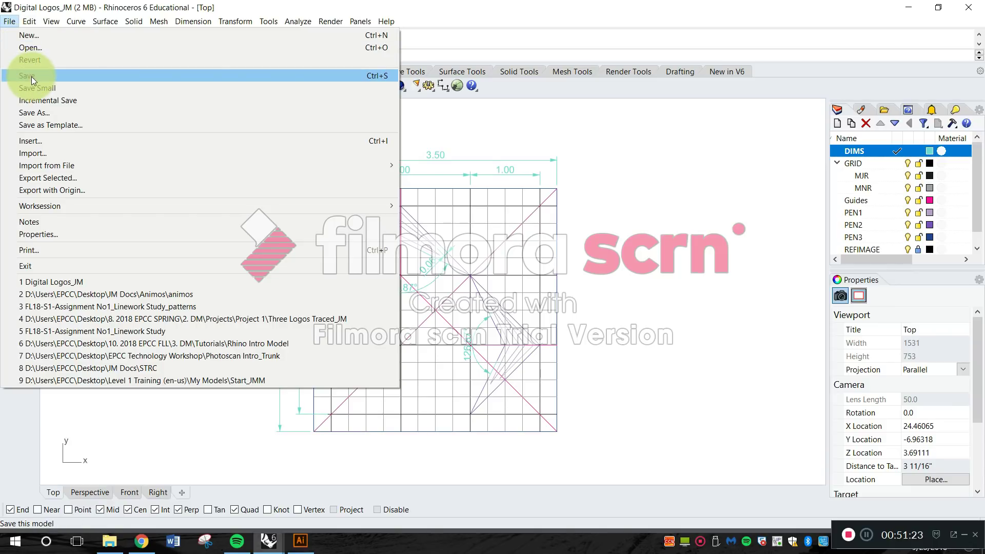
click(32, 75)
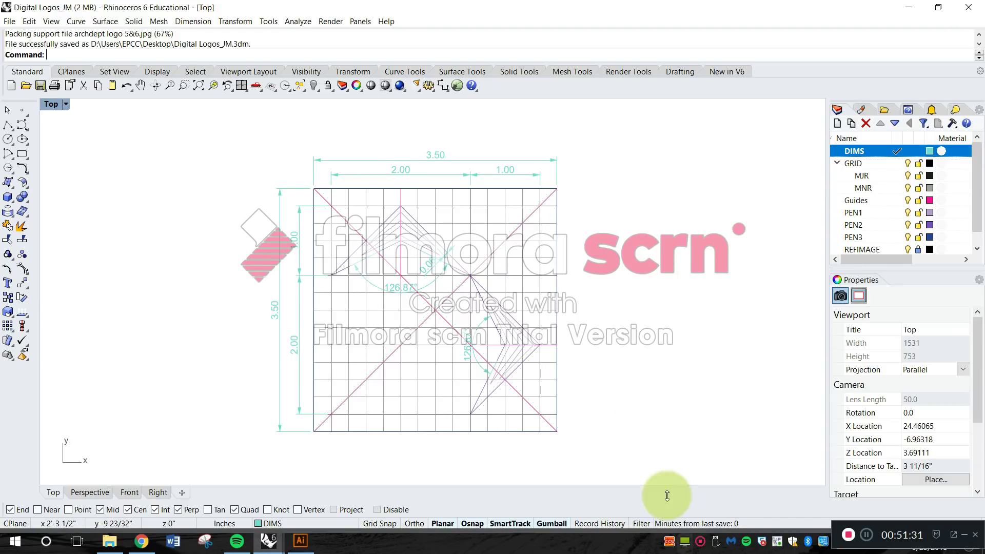
Switch to Illustrator and examine the line weights and dashed guides in the Initials Logo Constuction, Layout.ai document.
click(314, 538)
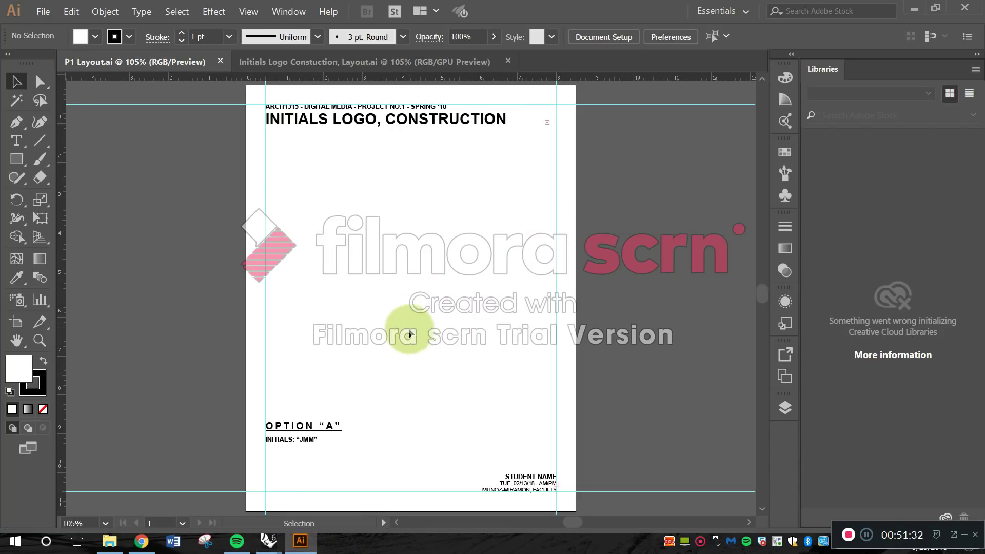
click(312, 66)
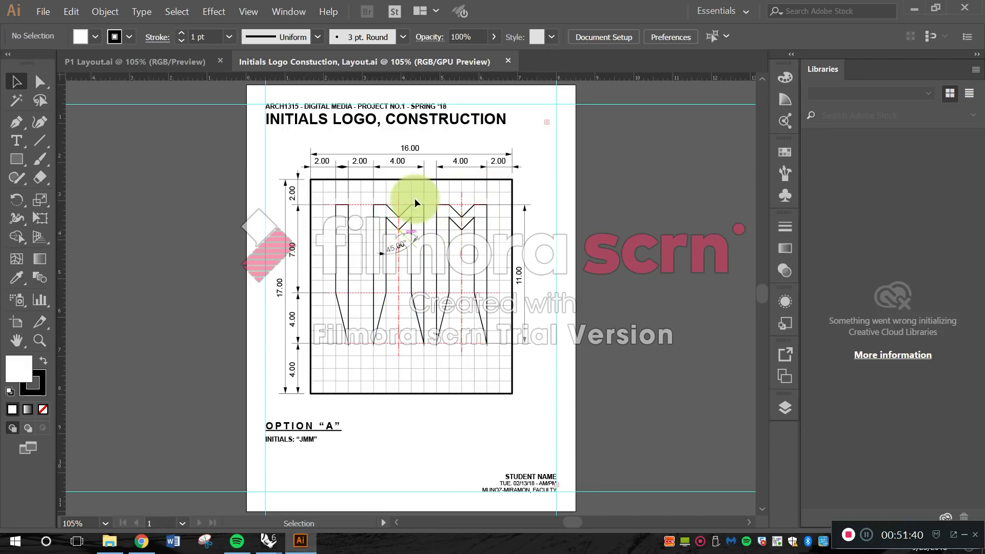
alt+scroll(384, 209, up, 10)
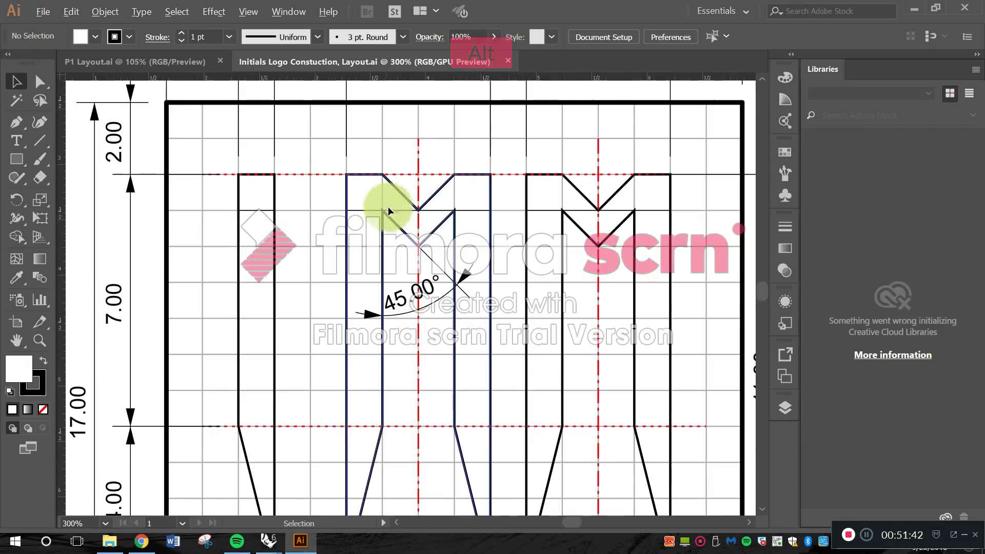
key(space)
drag(294, 209, 495, 228)
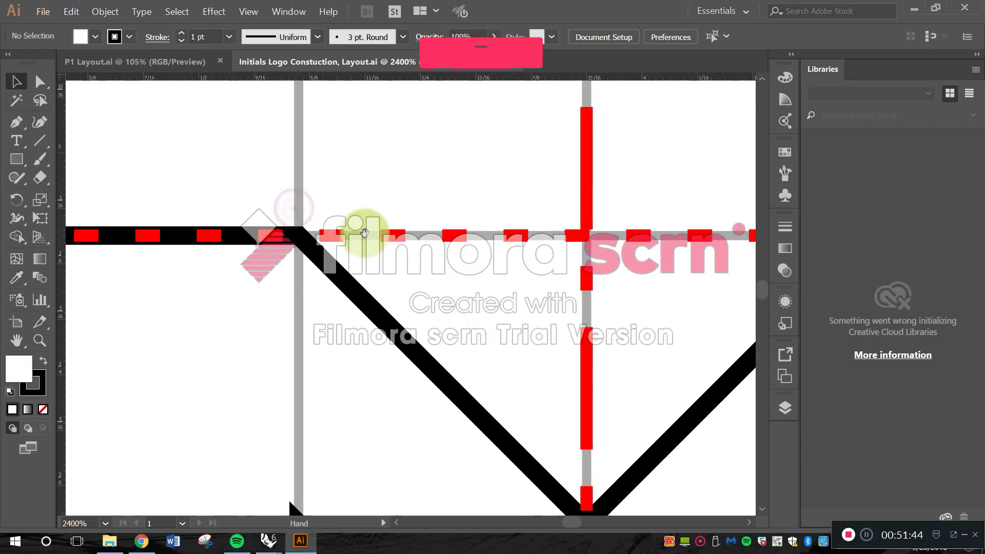
drag(365, 233, 483, 210)
alt+scroll(453, 195, down, 2)
key(space)
drag(324, 211, 434, 226)
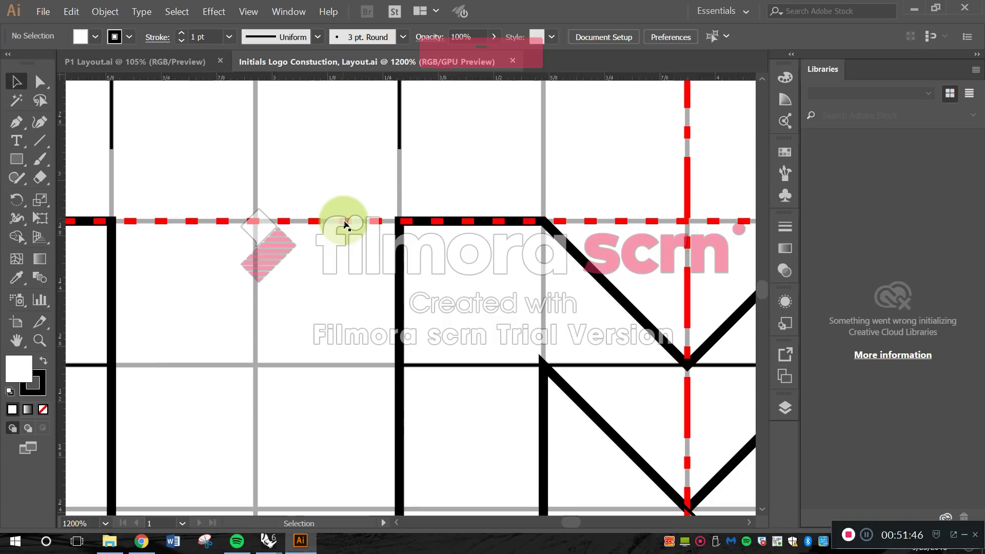
Select the upper horizontal red dashed guide and examine it against the vertical guides, the letter outlines and the whole construction drawing.
click(346, 220)
key(space)
drag(565, 229, 406, 241)
key(space)
drag(517, 283, 479, 346)
key(space)
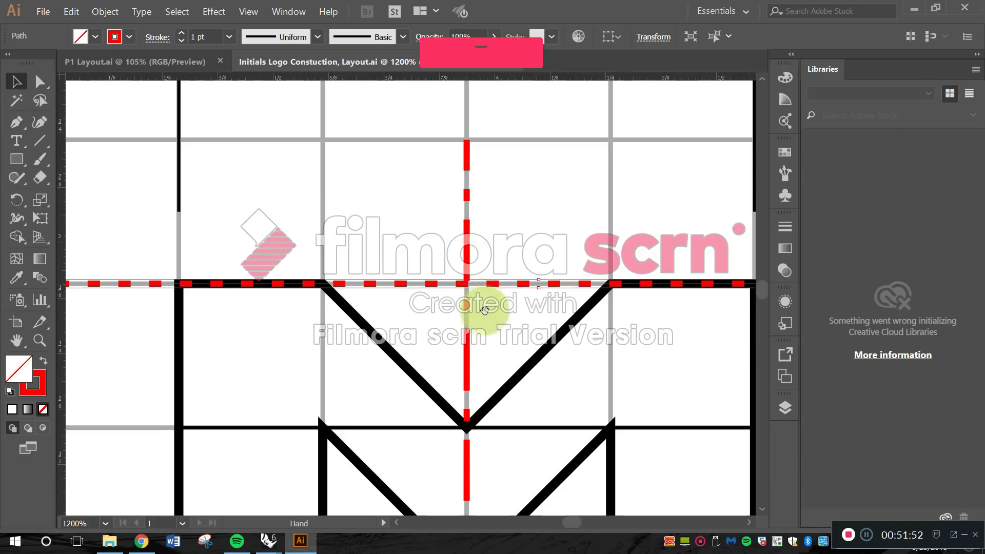
drag(488, 308, 418, 216)
alt+scroll(396, 193, down, 4)
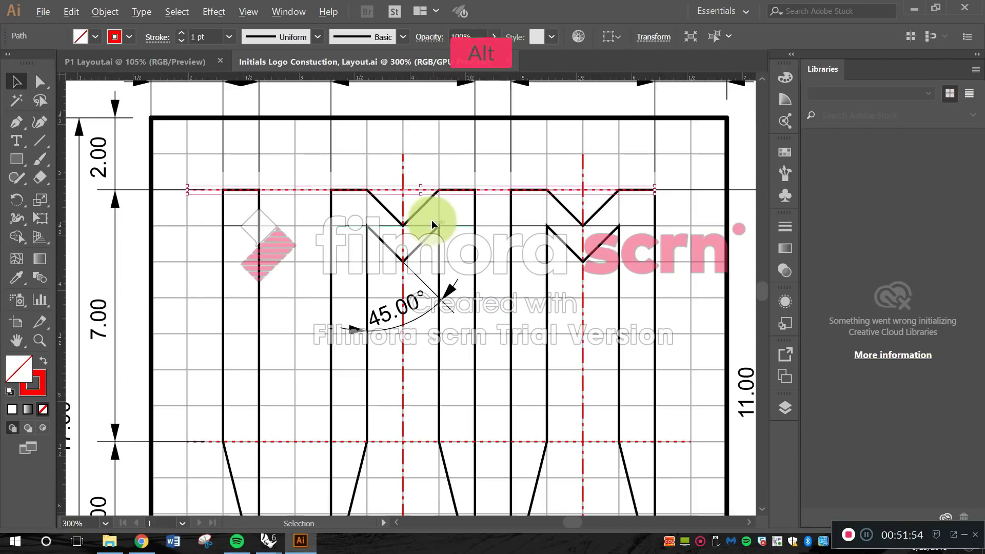
alt+scroll(431, 218, down, 2)
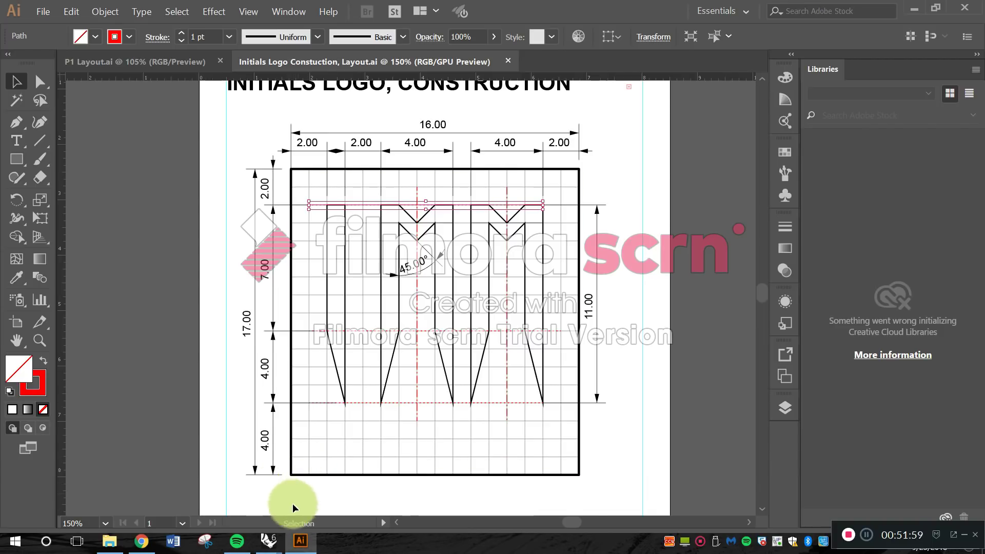
Switch to the Digital Logos_JM drawing in Rhino and compare its dimensioned grids with the construction layout in Illustrator.
mouse_move(301, 543)
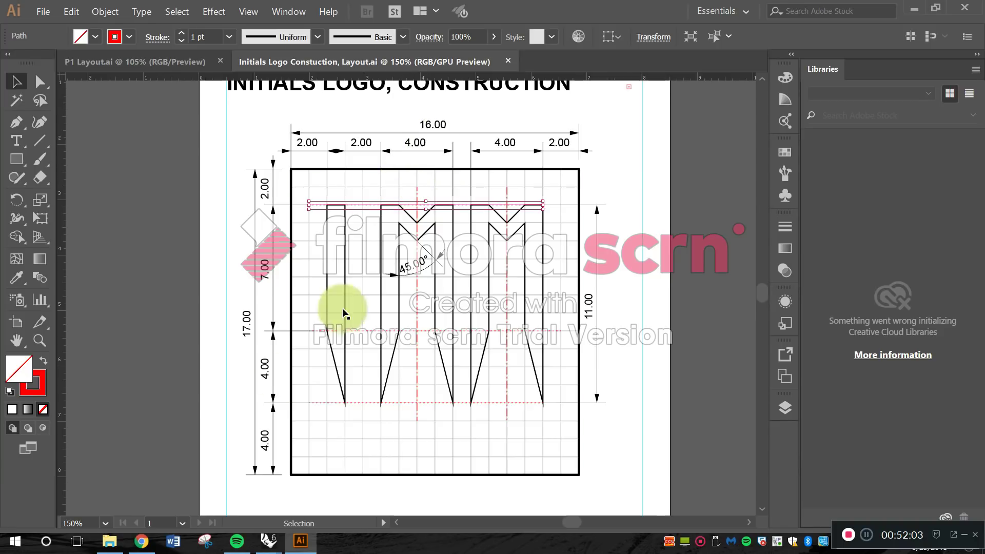
mouse_move(266, 539)
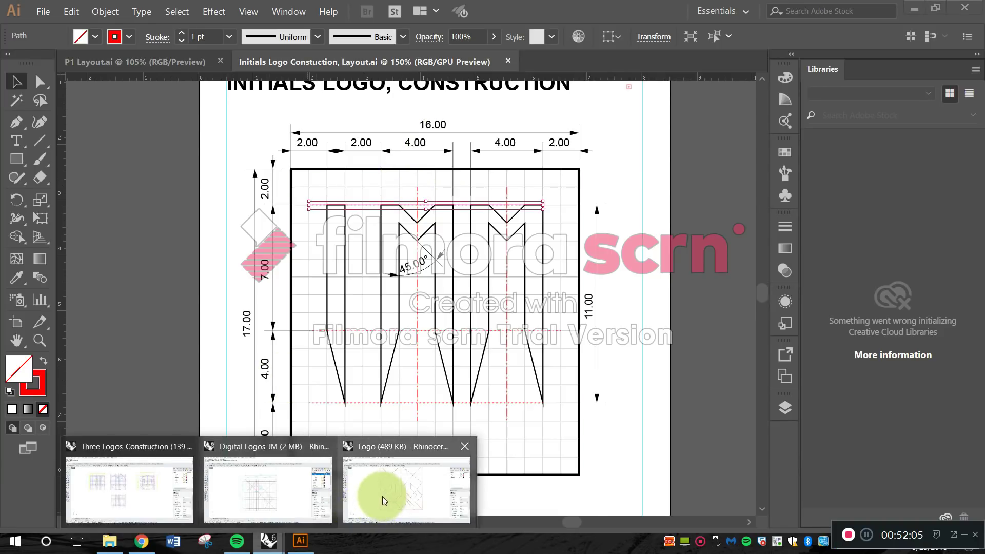
click(288, 488)
right_drag(551, 301, 516, 293)
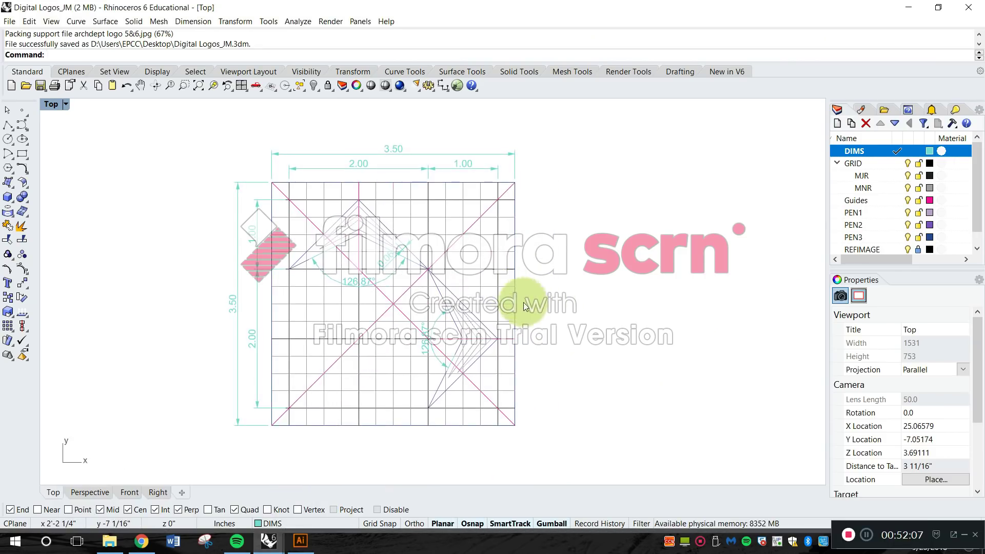
right_drag(573, 341, 567, 341)
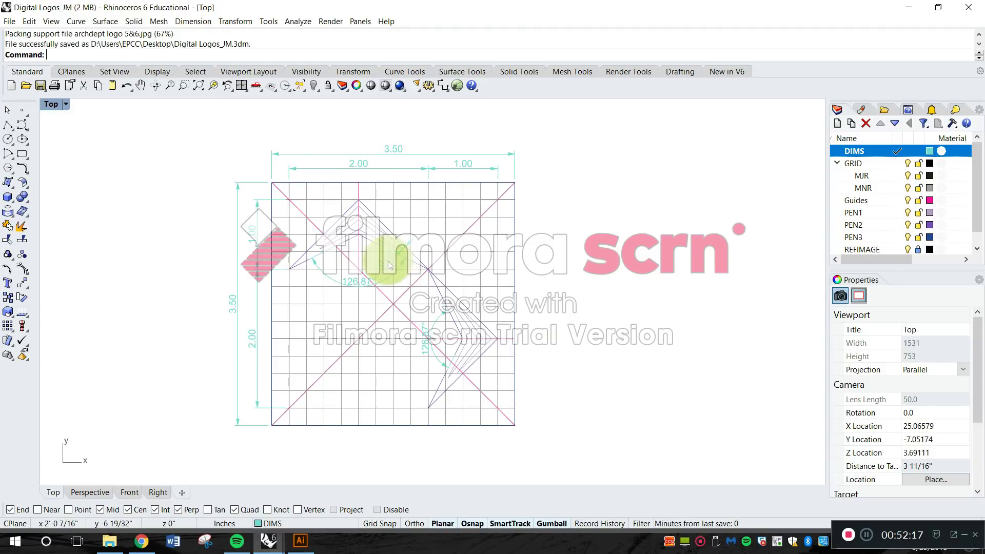
scroll(418, 296, down, 4)
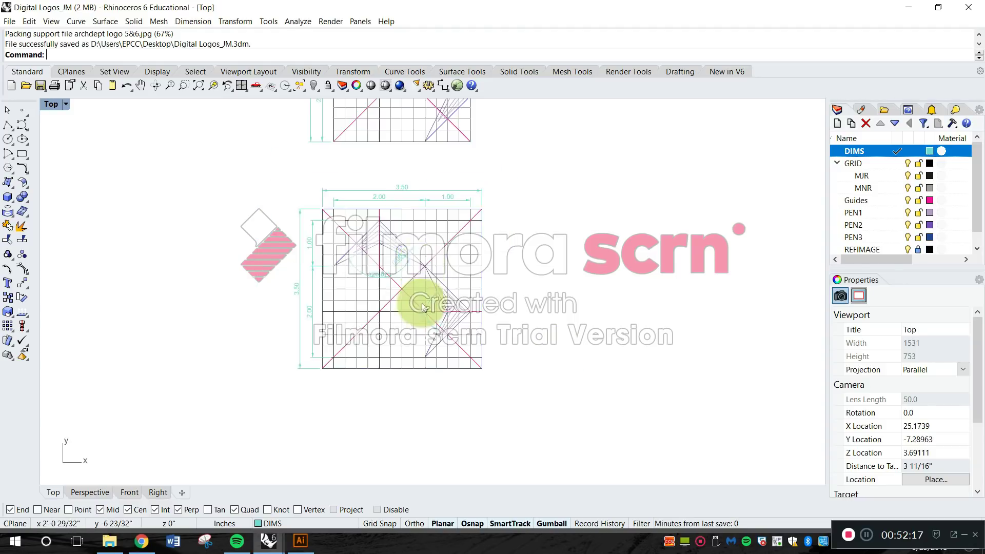
click(301, 542)
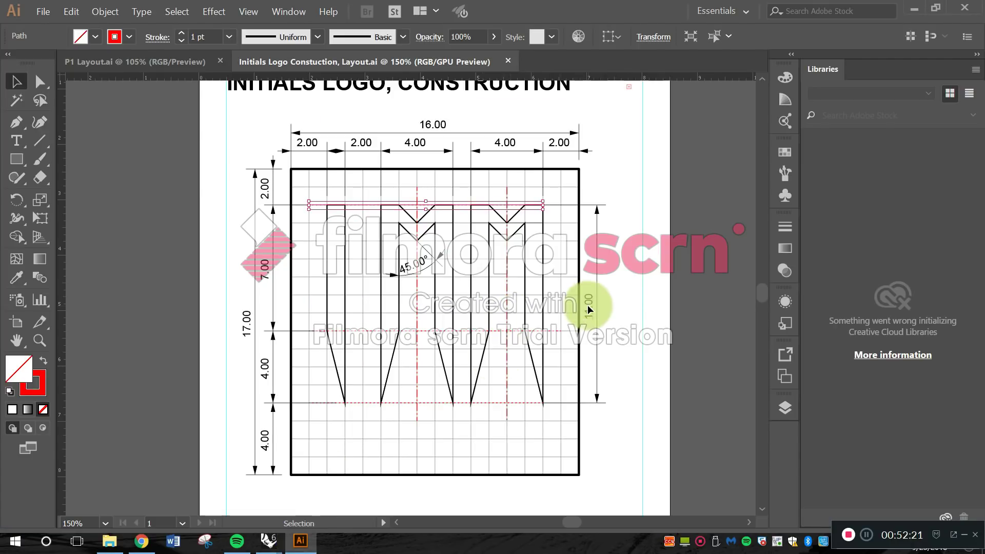
click(913, 9)
mouse_move(546, 276)
right_down()
mouse_move(553, 307)
mouse_move(554, 280)
right_up()
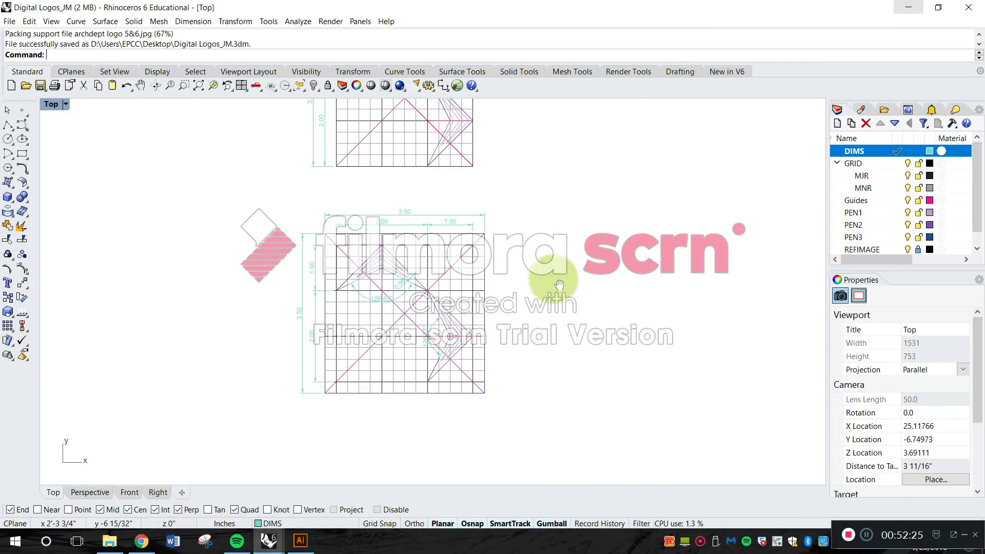